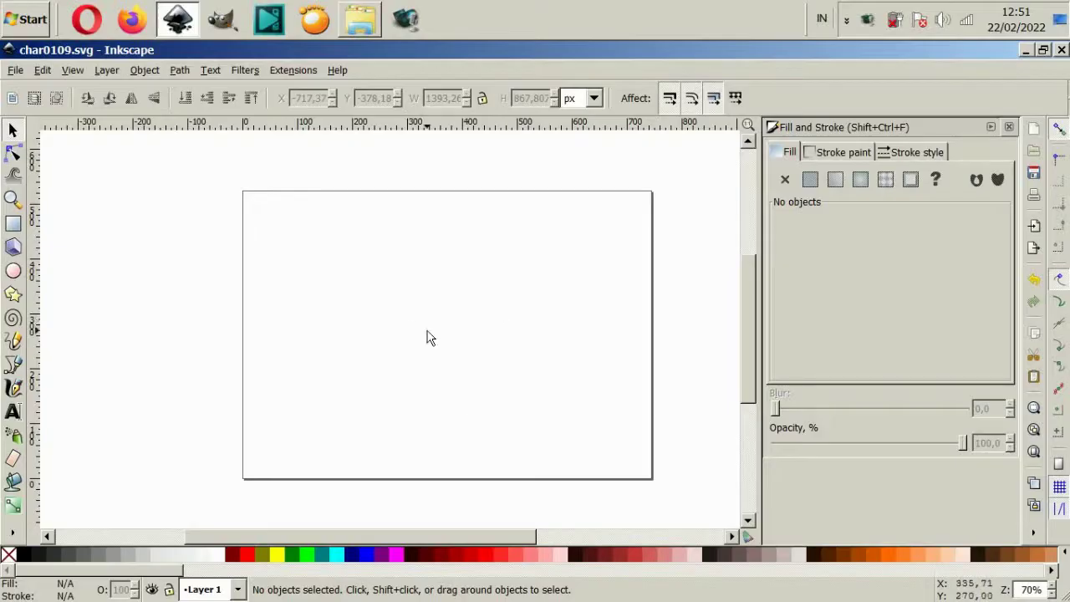
- Start the body outline with the Bezier pen, adding curved nodes for the side and first top bumps
left_click(15, 367)
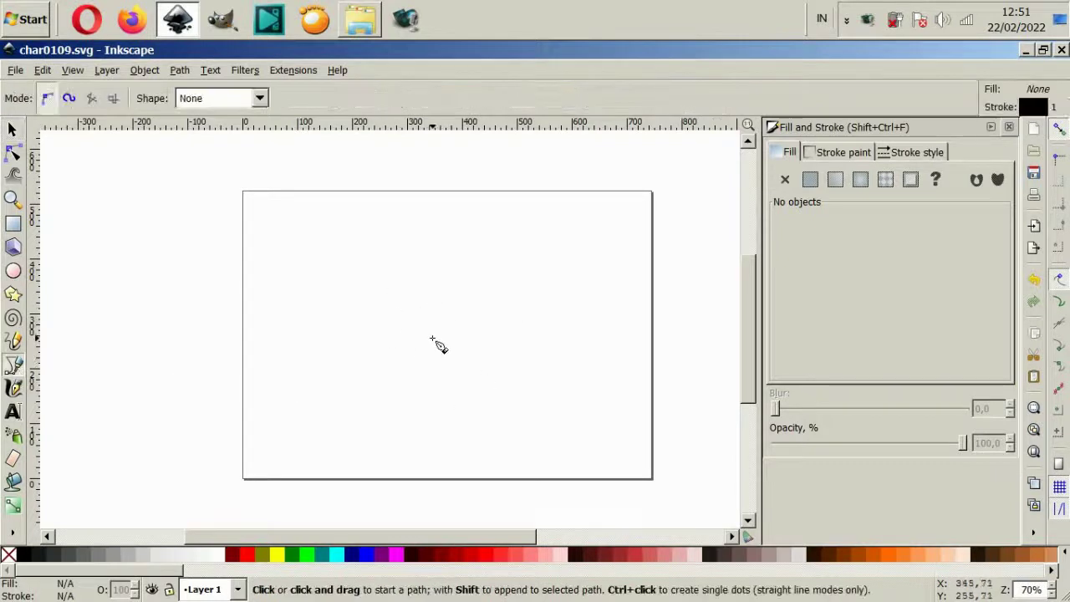
scroll(409, 287, "up", 1, "ctrl")
left_click(471, 489)
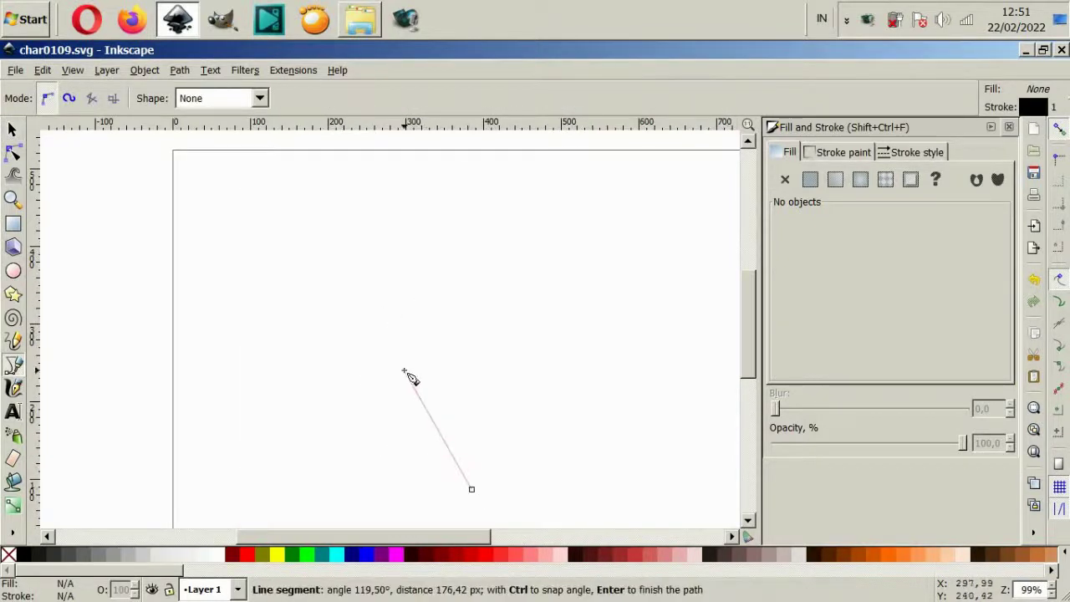
left_click_drag(338, 358, 318, 334)
left_click_drag(333, 261, 342, 262)
left_click_drag(357, 299, 372, 302)
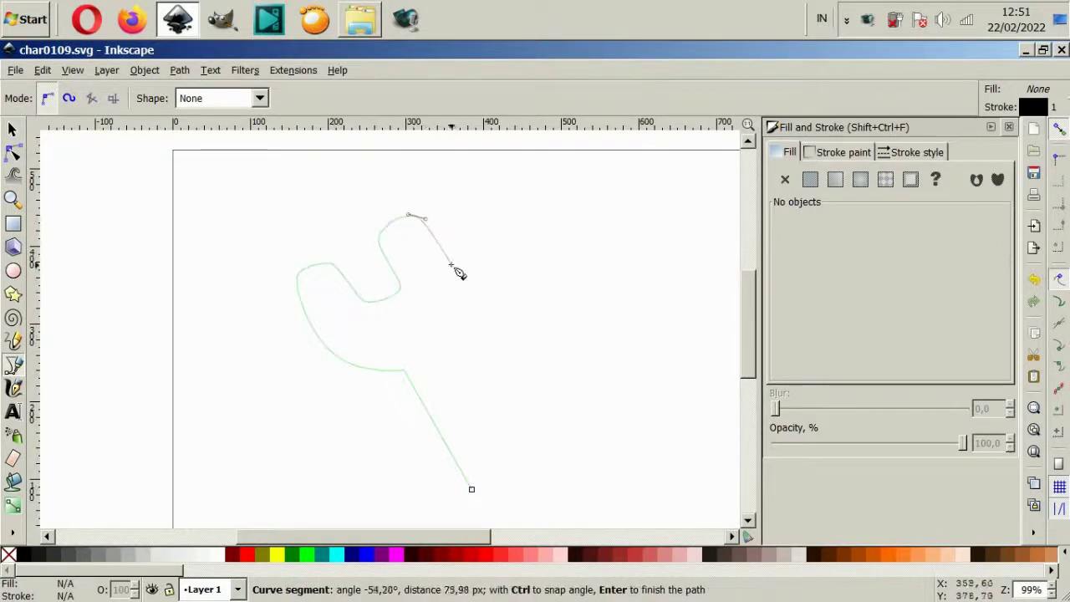
left_click_drag(442, 264, 467, 278)
- Continue the wavy top around the right side and close the outline at its start node
scroll(473, 286, "down", 1, "ctrl")
scroll(504, 280, "up", 1, "ctrl")
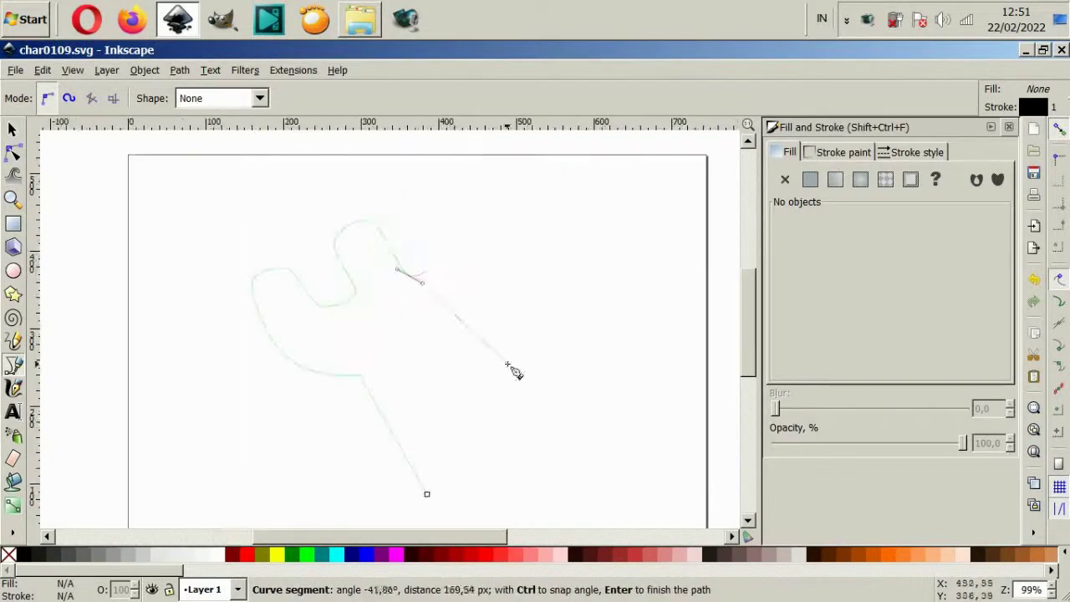
mouse_move(489, 226)
left_mouse_down()
mouse_move(493, 209)
mouse_move(527, 187)
mouse_move(571, 180)
left_mouse_up()
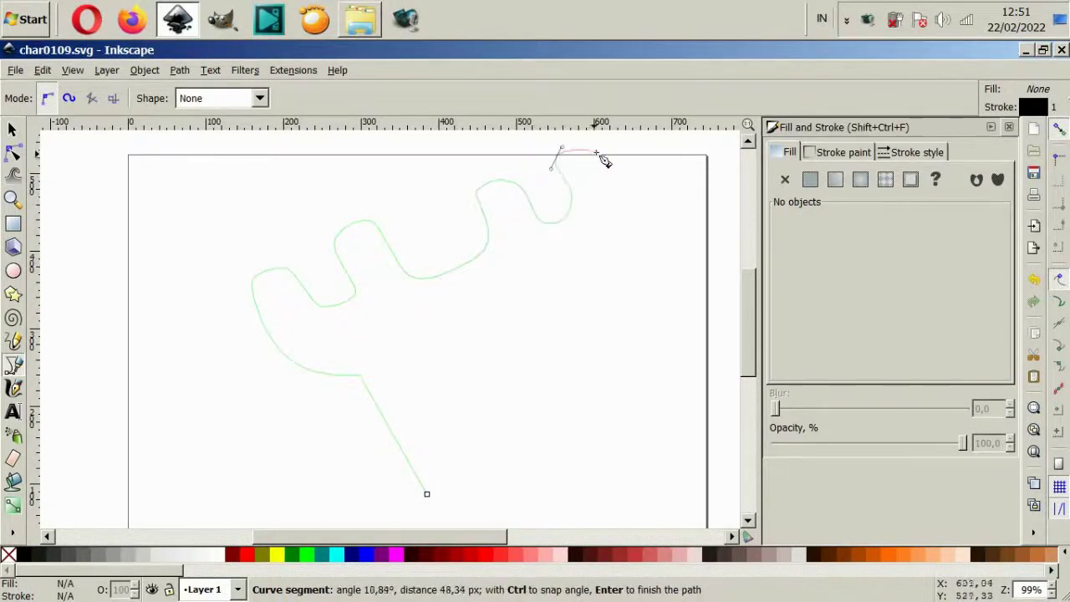
left_click_drag(610, 266, 597, 288)
scroll(635, 334, "down", 1)
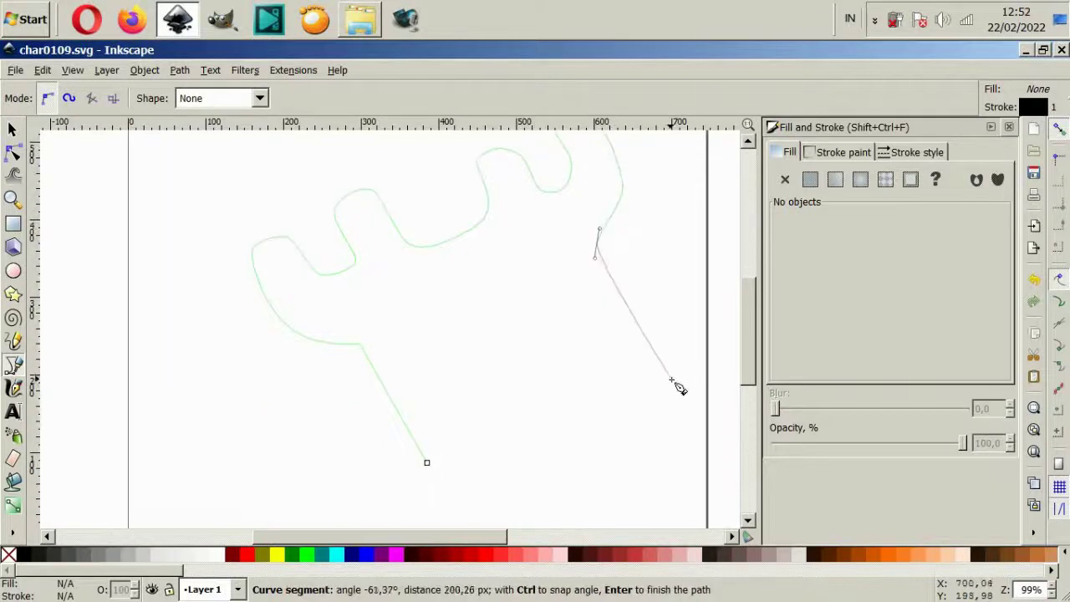
left_click_drag(644, 346, 661, 406)
scroll(660, 406, "down", 1)
left_click_drag(560, 444, 499, 468)
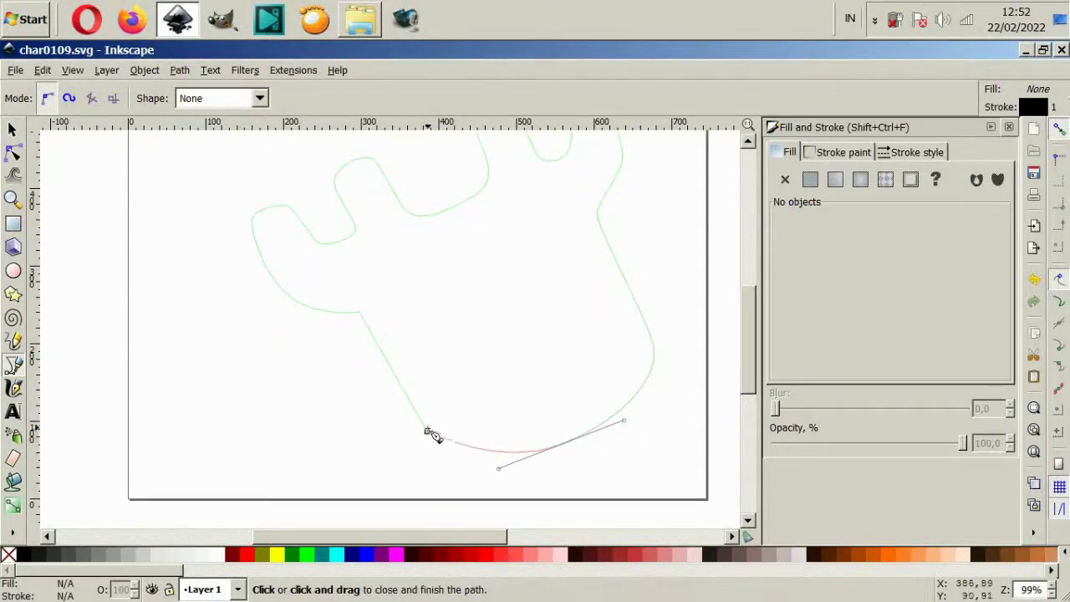
left_click(427, 432)
scroll(146, 240, "up", 2)
- Shrink the body outline to about half size and move it up and left
left_click(12, 152)
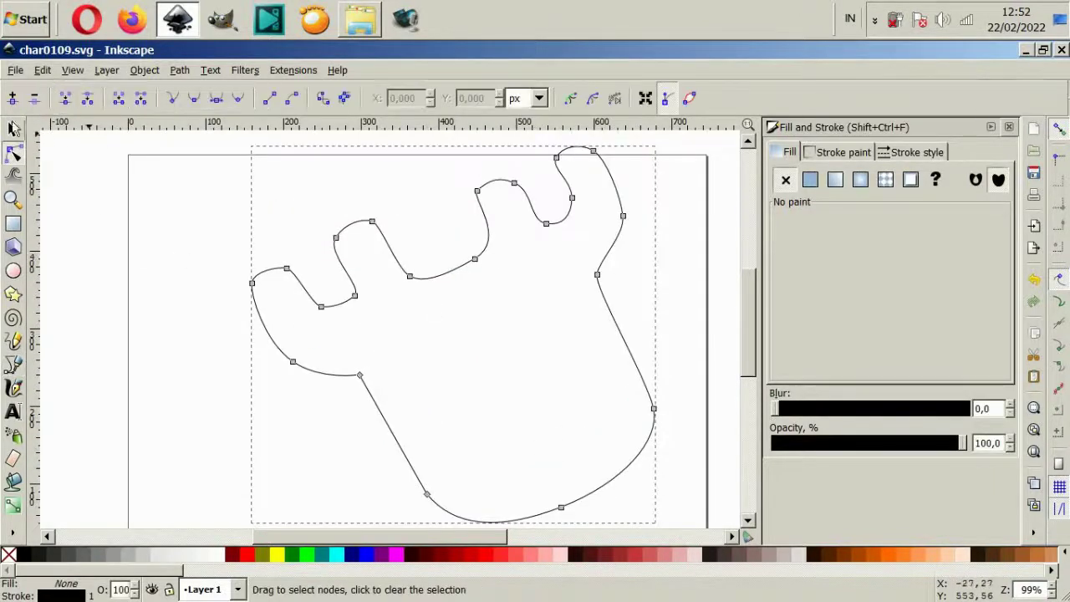
left_click(12, 130)
left_click_drag(661, 140, 468, 317)
mouse_move(438, 404)
left_mouse_down()
mouse_move(434, 343)
mouse_move(449, 316)
left_mouse_up()
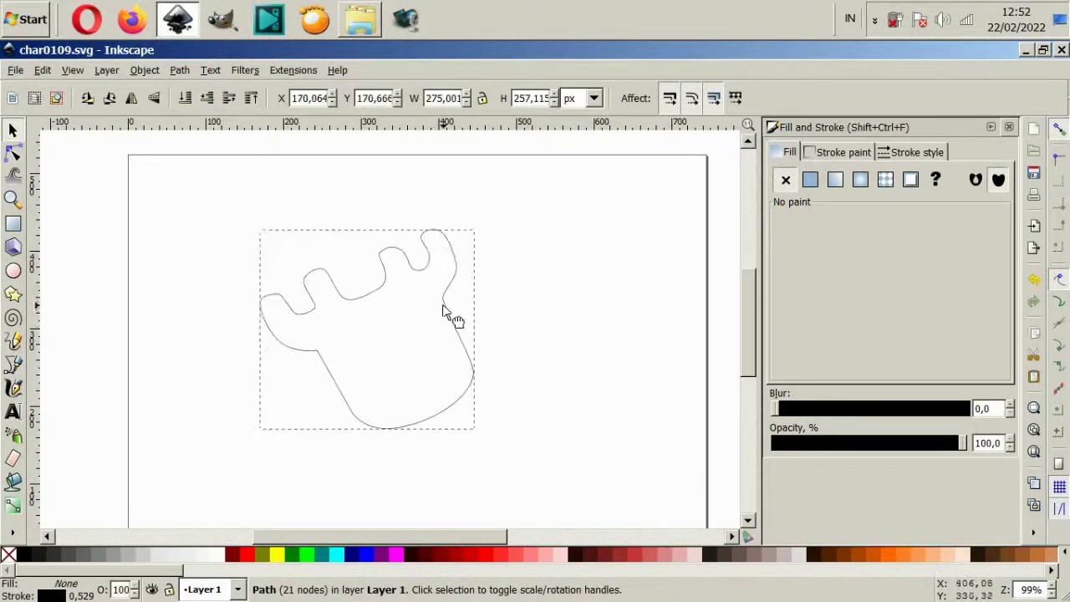
left_click(397, 421)
scroll(398, 420, "up", 1, "ctrl")
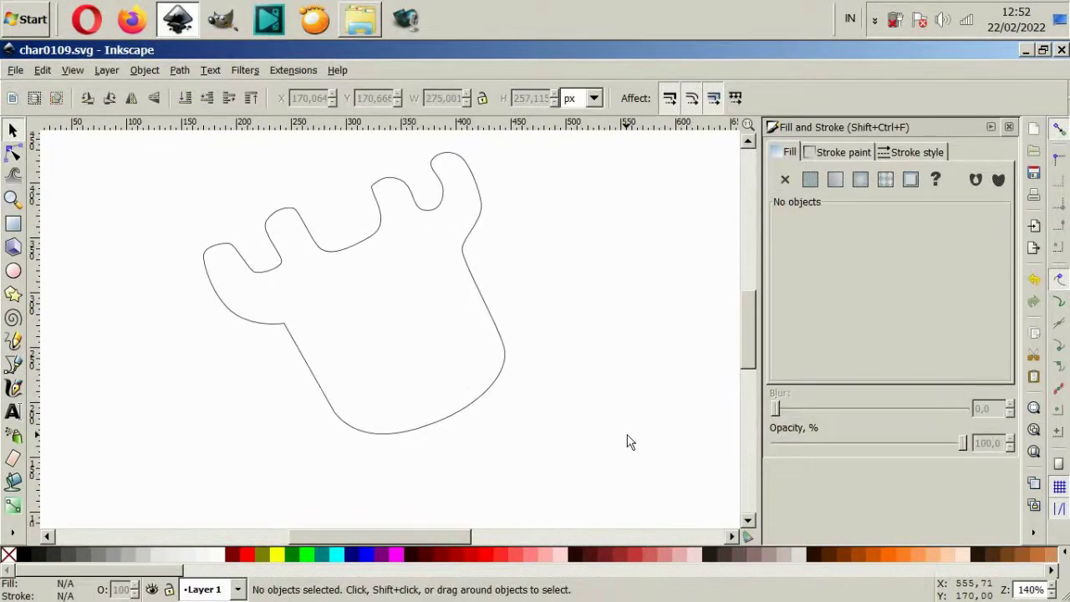
- Adjust the body's nodes to reshape the top bumps and smooth the lower curve
key("ctrl+a")
scroll(375, 313, "up", 3, "ctrl")
key("n")
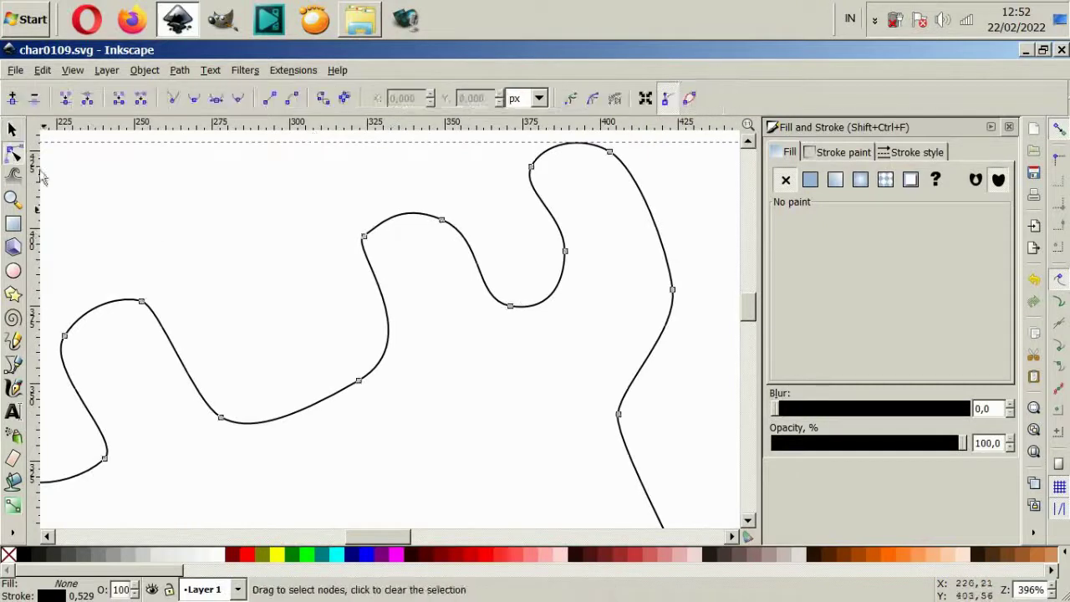
left_click(364, 237)
left_click_drag(378, 239, 373, 233)
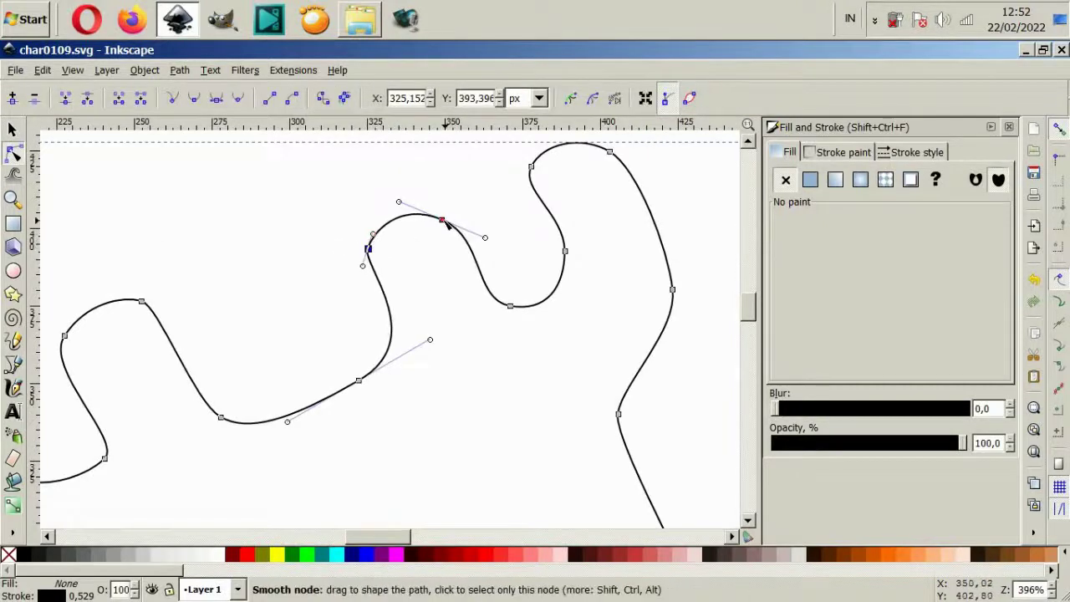
left_click_drag(443, 221, 448, 215)
left_click(360, 381)
mouse_move(360, 382)
left_mouse_down()
mouse_move(314, 362)
mouse_move(341, 402)
left_mouse_up()
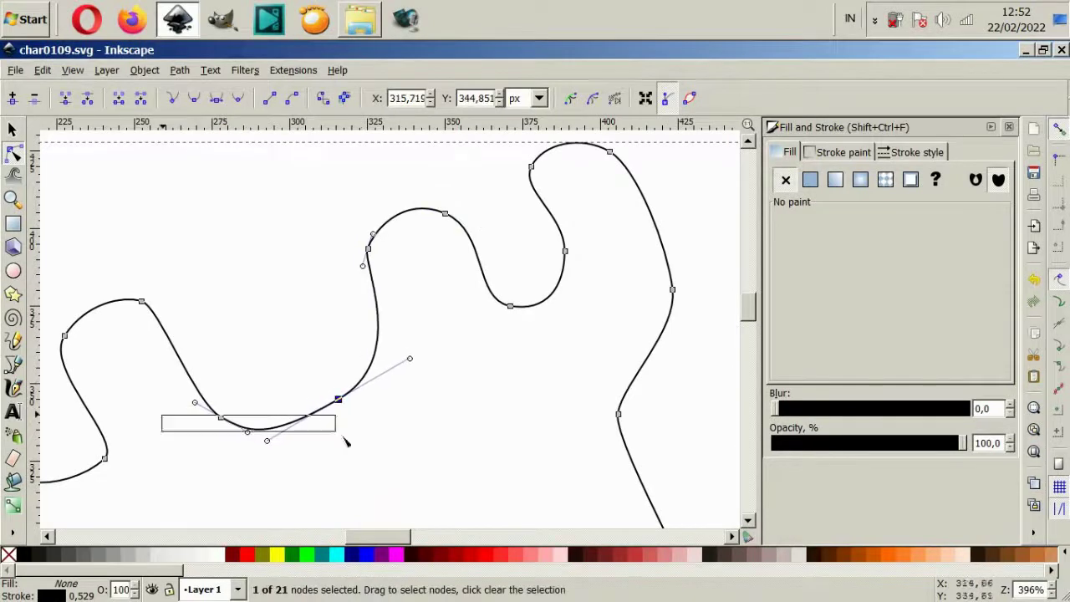
- Set the body outline's stroke width to 2 pt
left_click(245, 320)
scroll(476, 411, "down", 2)
scroll(412, 410, "down", 1)
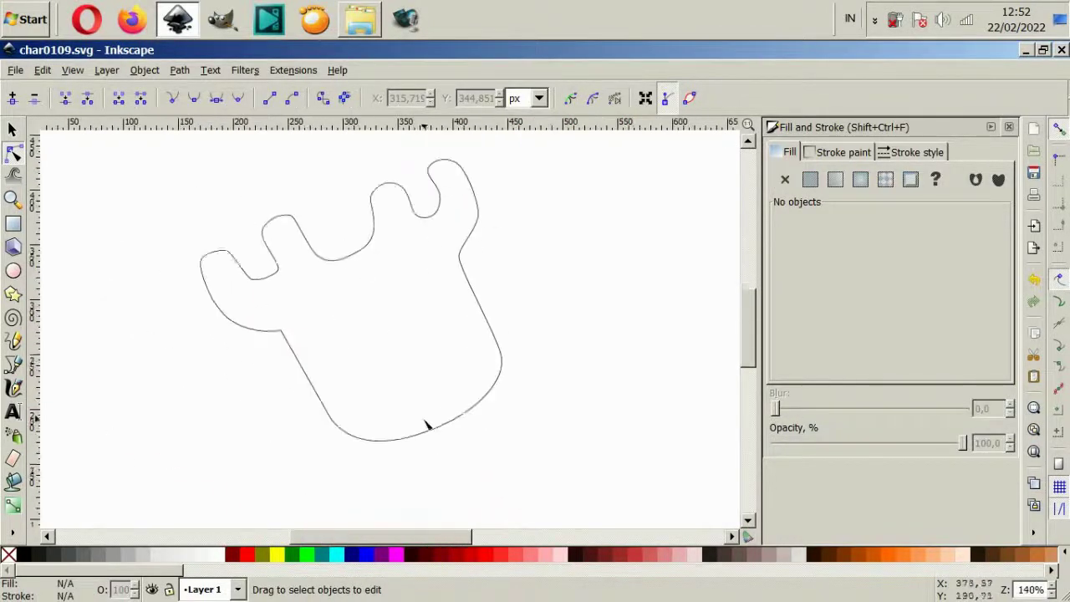
scroll(424, 425, "down", 2)
scroll(415, 355, "up", 1)
left_click(454, 310)
left_click(917, 151)
left_click(944, 177)
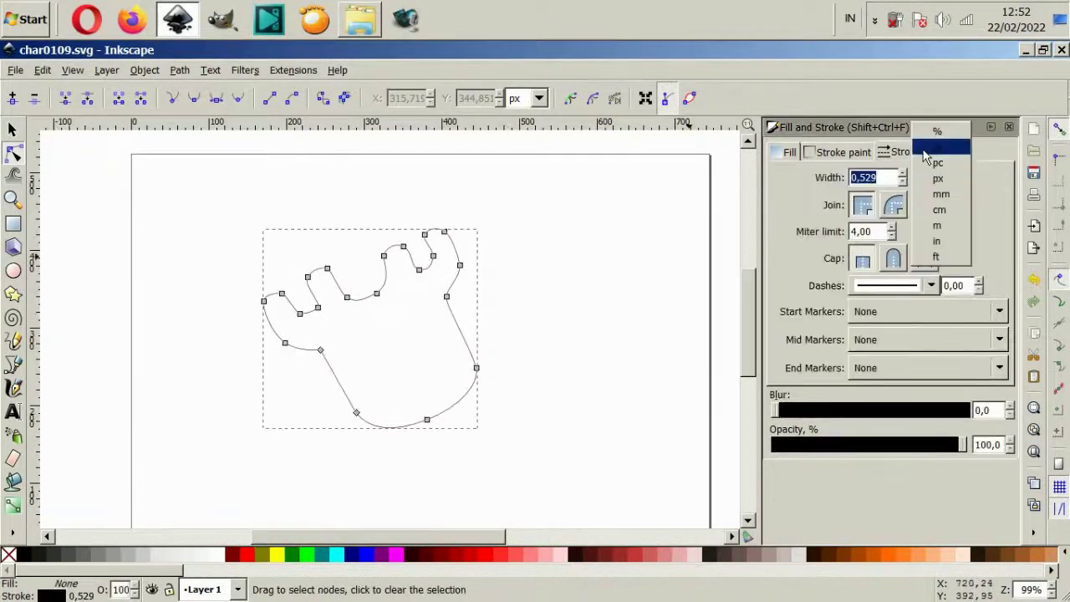
left_click(931, 143)
type("2")
key("Return")
- Reselect the body, then begin a new Bezier outline below it
left_click(664, 292)
scroll(466, 437, "up", 2)
left_click(465, 437)
scroll(540, 418, "down", 2)
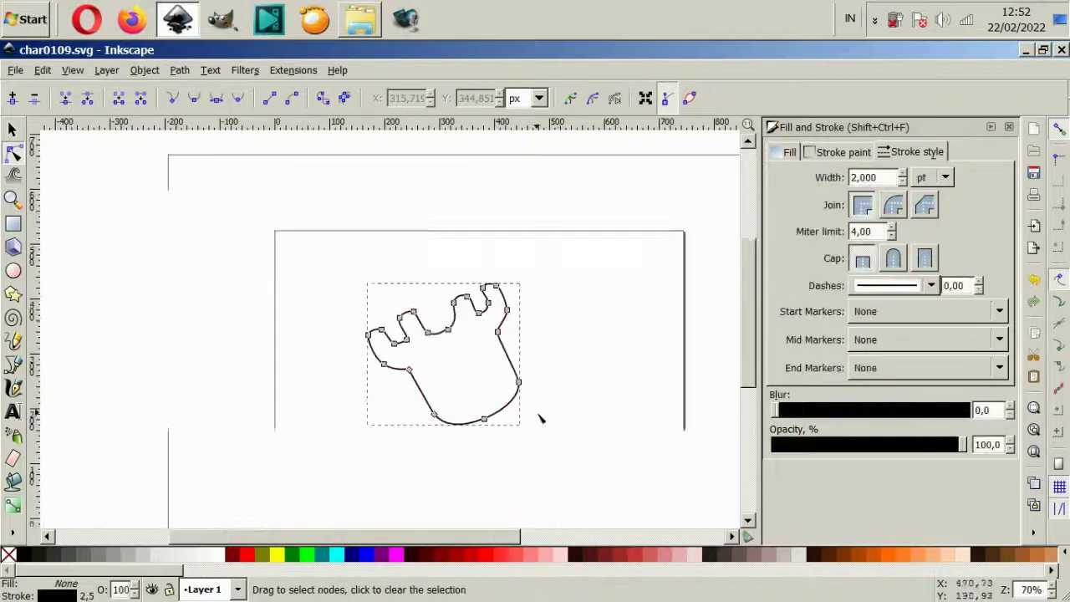
scroll(502, 418, "up", 2)
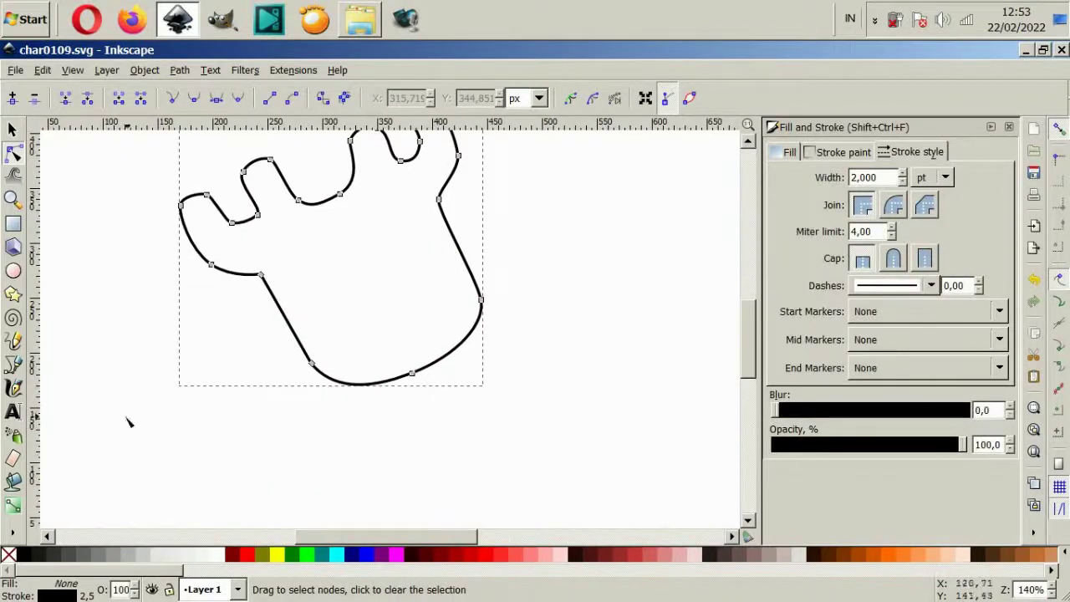
key("b")
scroll(335, 376, "up", 2)
left_click(319, 343)
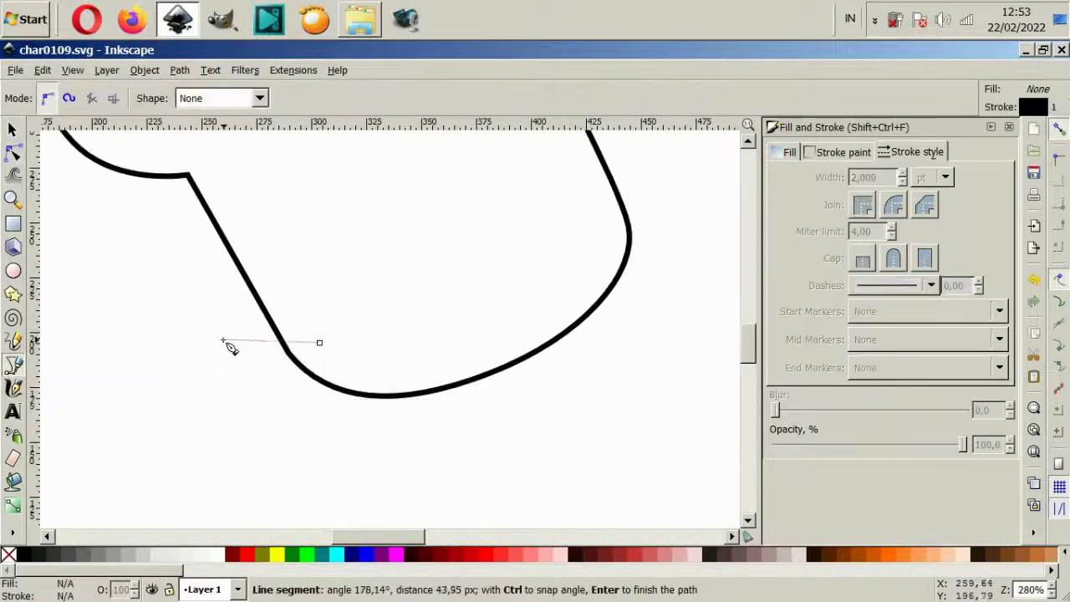
- Draw a closed foot shape with a rounded toe and curved sole under the body
left_click(330, 360)
left_click_drag(215, 360, 190, 376)
left_click(175, 458)
mouse_move(127, 466)
left_mouse_down()
mouse_move(122, 480)
mouse_move(146, 501)
left_mouse_up()
left_click_drag(244, 503, 253, 503)
left_click(264, 422)
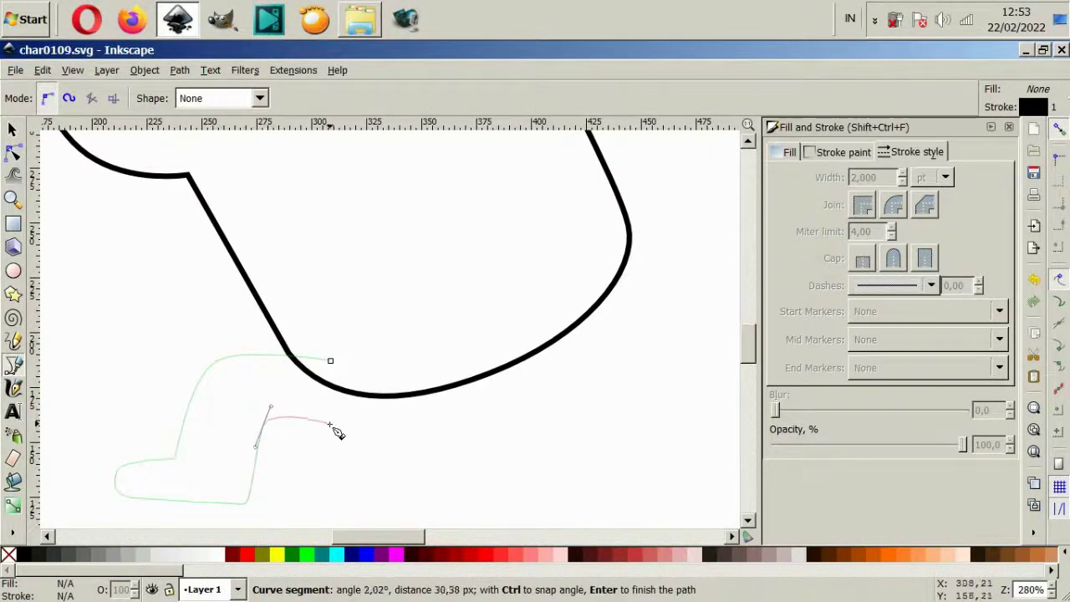
left_click_drag(360, 424, 372, 430)
left_click_drag(330, 361, 331, 365)
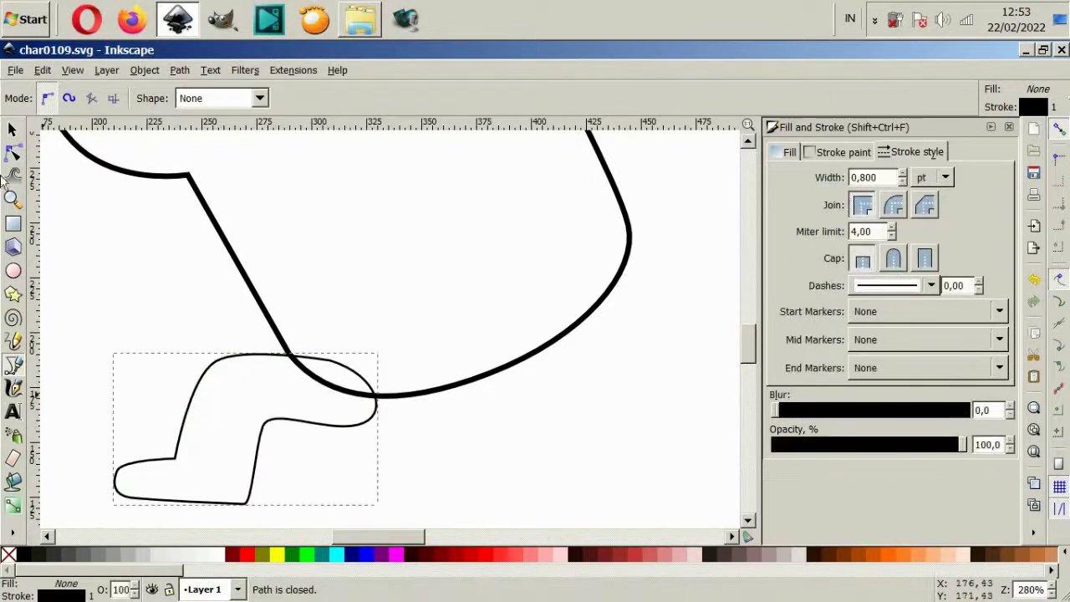
- Refine the foot's nodes to reshape its inner and top curves
key("n")
scroll(282, 425, "down", 1)
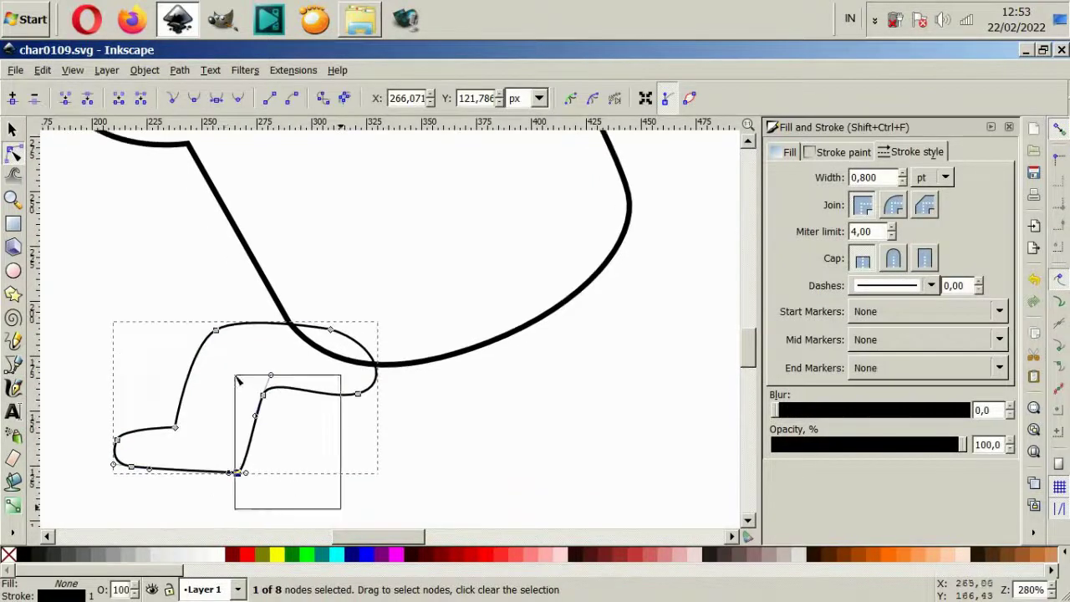
left_click_drag(263, 395, 254, 399)
left_click_drag(215, 330, 223, 332)
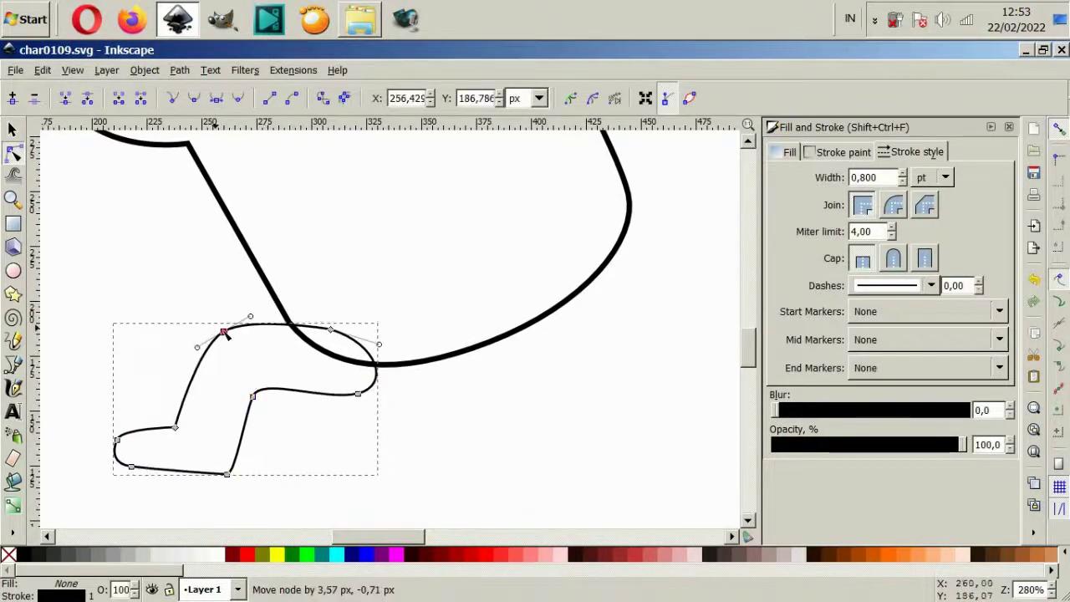
left_click_drag(331, 329, 337, 318)
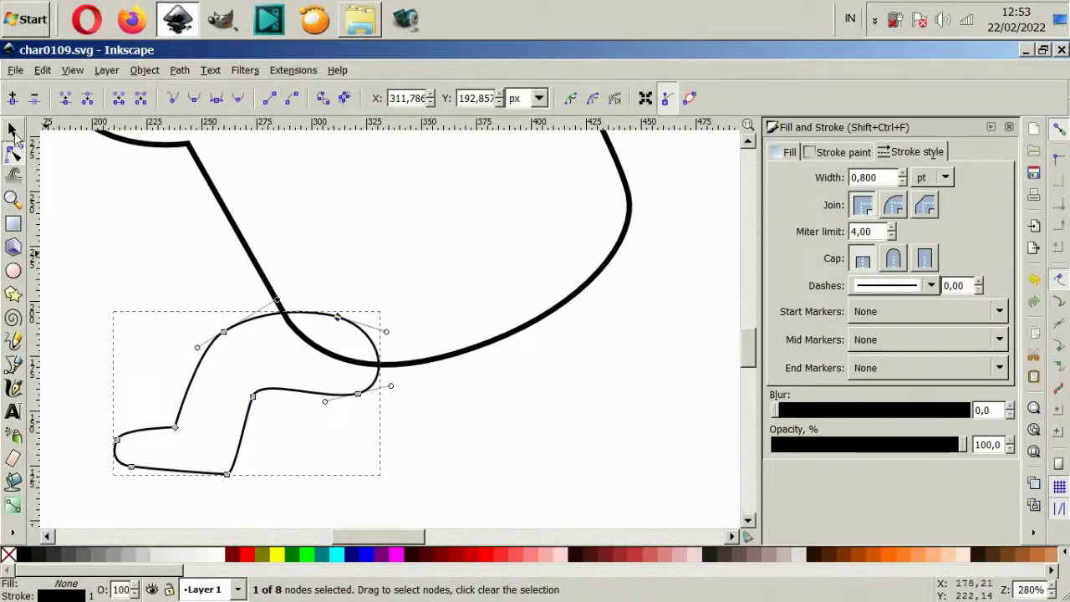
- Enlarge the foot, place it under the body, and give it a 2 pt stroke
left_click(13, 131)
left_click_drag(370, 389, 267, 401)
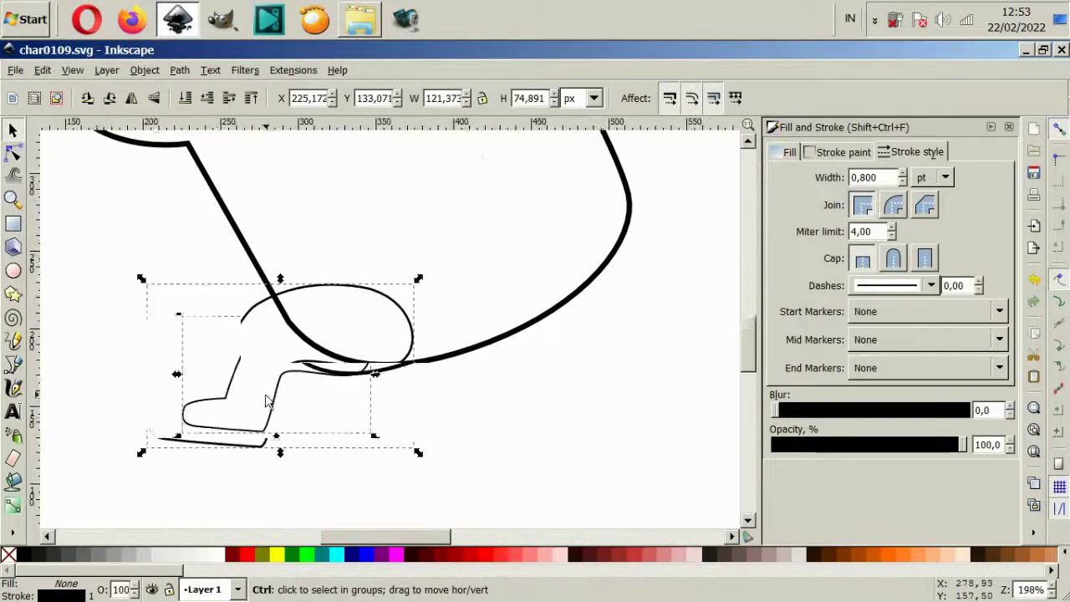
left_click_drag(140, 451, 143, 471)
mouse_move(259, 408)
left_mouse_down()
mouse_move(282, 418)
mouse_move(267, 420)
left_mouse_up()
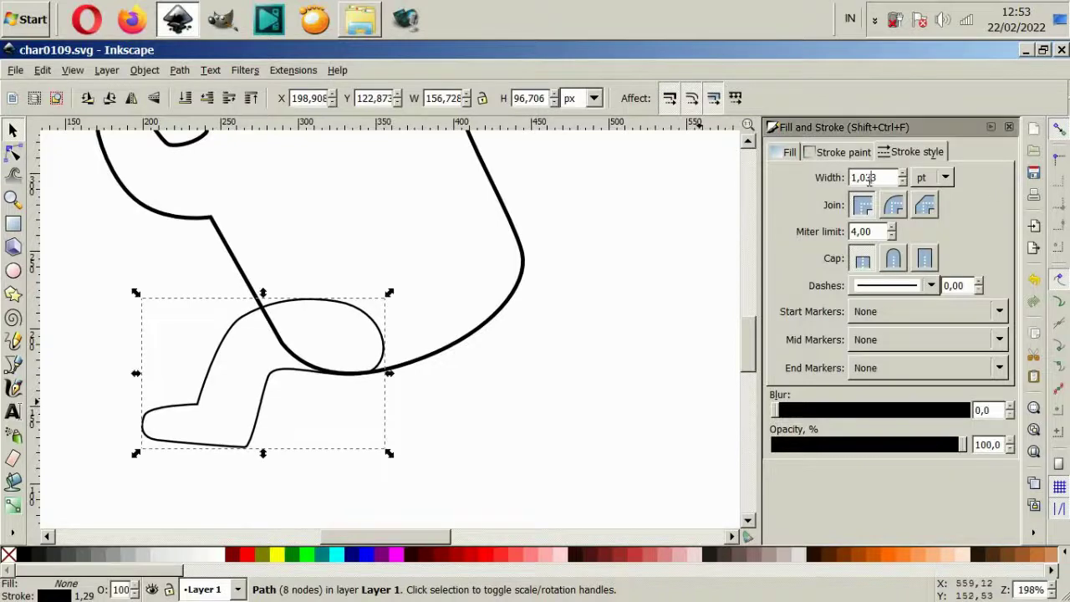
type("2")
key("Return")
- Send the foot behind the body and nudge it slightly left
left_click(401, 365)
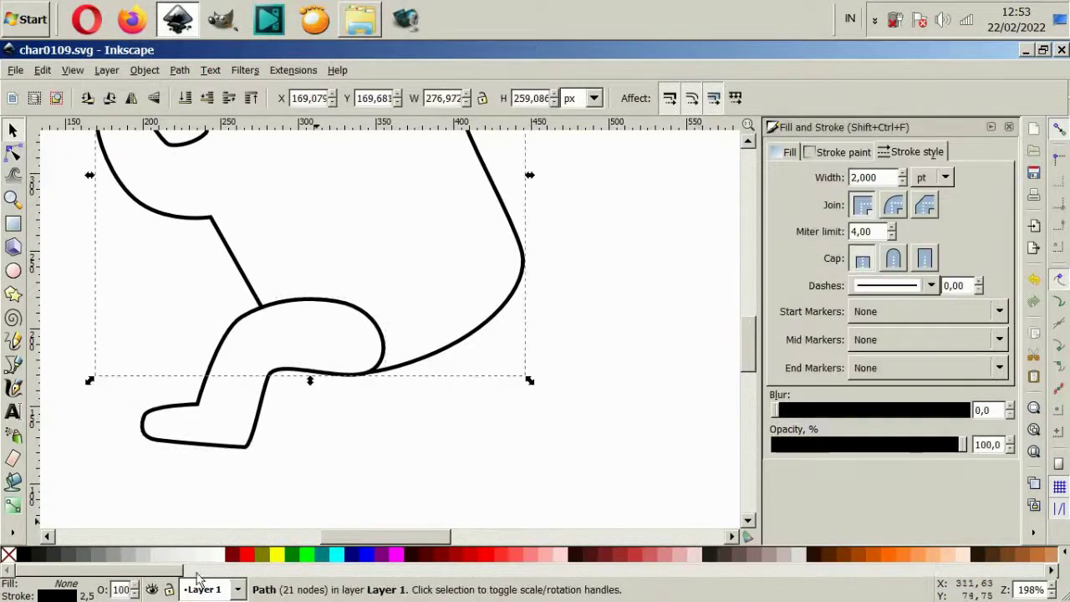
key("Escape")
left_click(310, 351)
key("End")
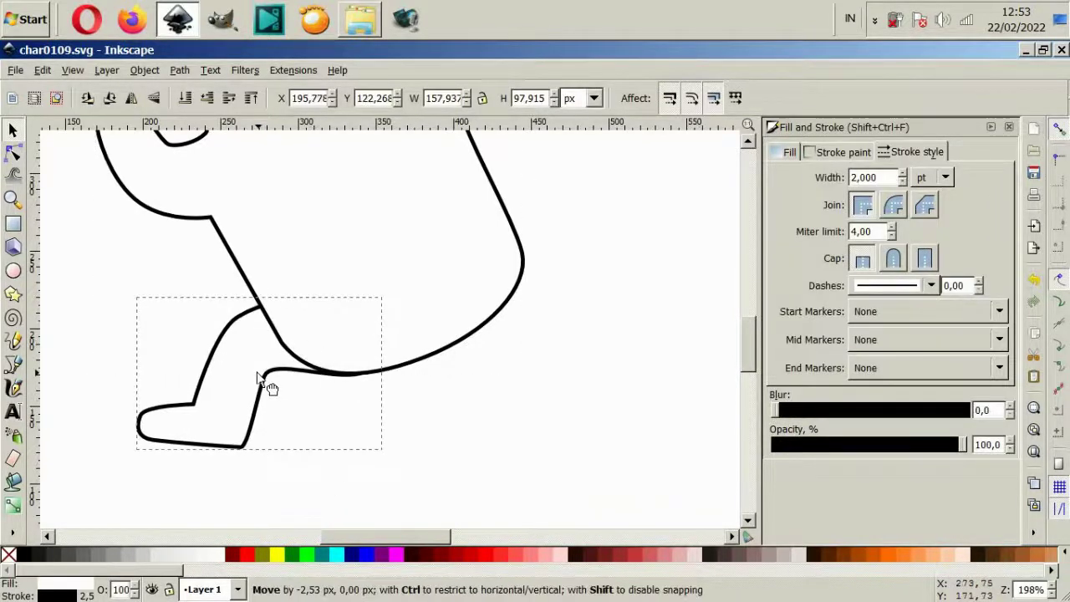
left_click_drag(276, 381, 267, 377)
left_click(392, 490)
scroll(414, 374, "down", 1)
scroll(481, 333, "up", 2)
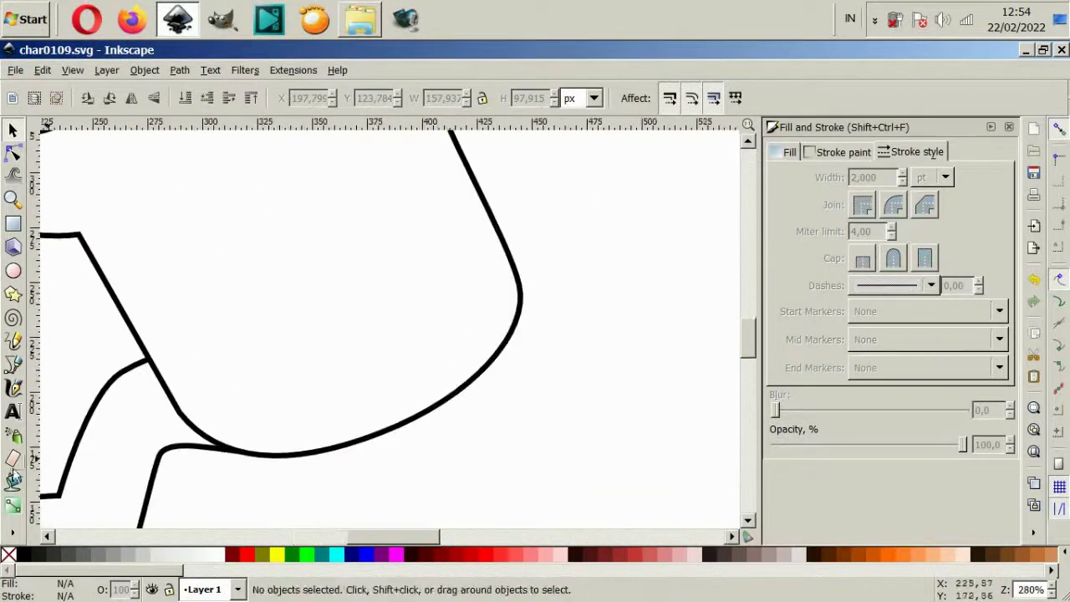
- Pull the body's nodes to reshape its lower outline
key("n")
left_click(507, 359)
scroll(509, 335, "down", 1)
mouse_move(515, 303)
left_mouse_down()
mouse_move(499, 307)
mouse_move(502, 234)
left_mouse_up()
left_click_drag(276, 393, 287, 394)
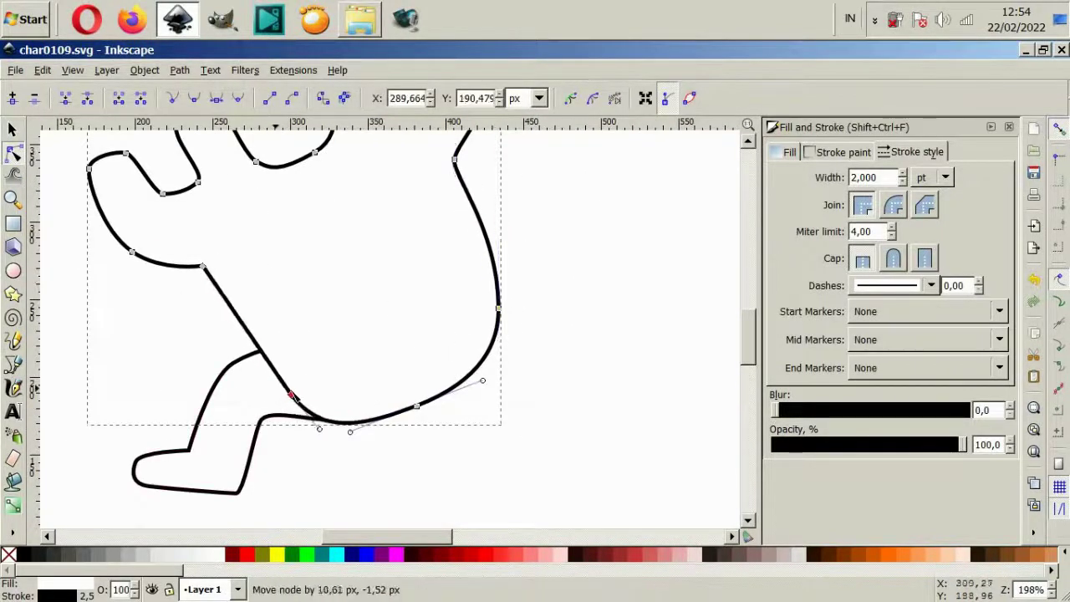
- Move the separate leg shape right and down so it tucks under the body
key("s")
left_click(218, 386)
left_click_drag(260, 455, 284, 447)
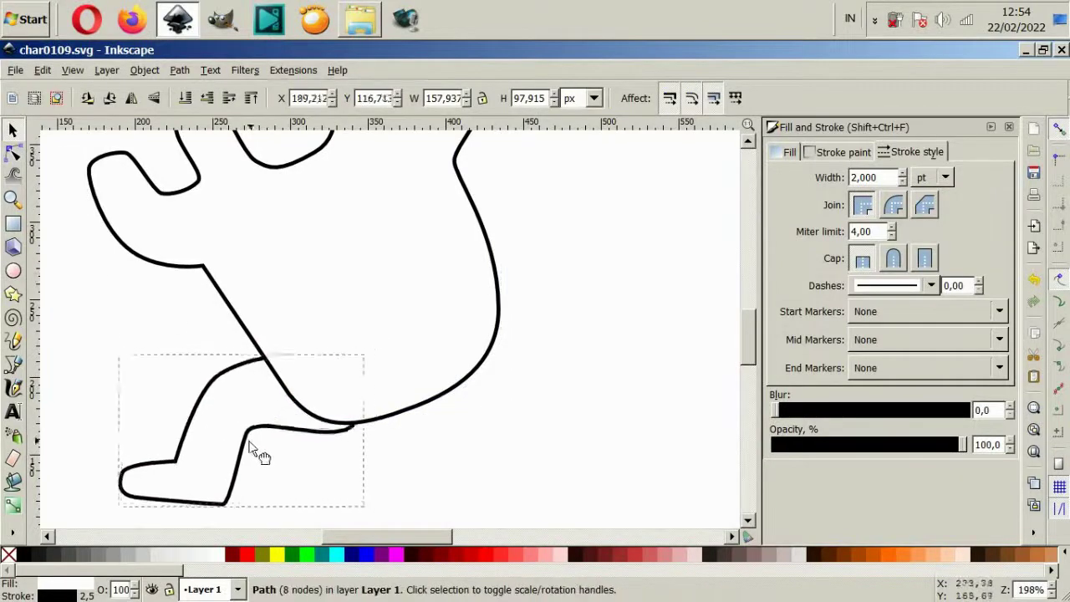
key("Escape")
- Draw a closed two-lobed curved outline over the body's lower edge
key("b")
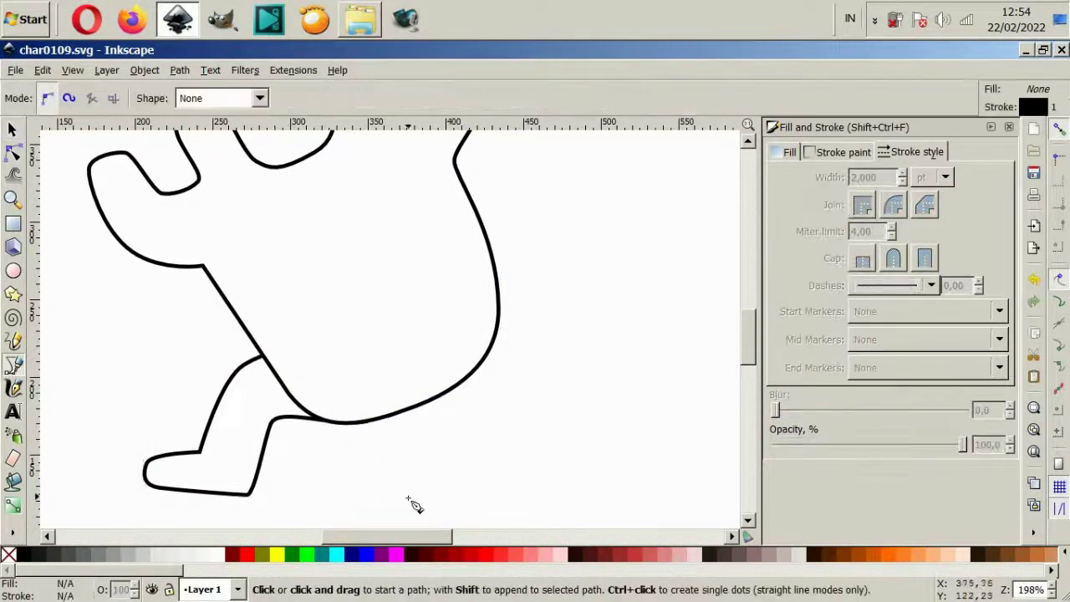
left_click(397, 460)
left_click_drag(370, 334, 410, 345)
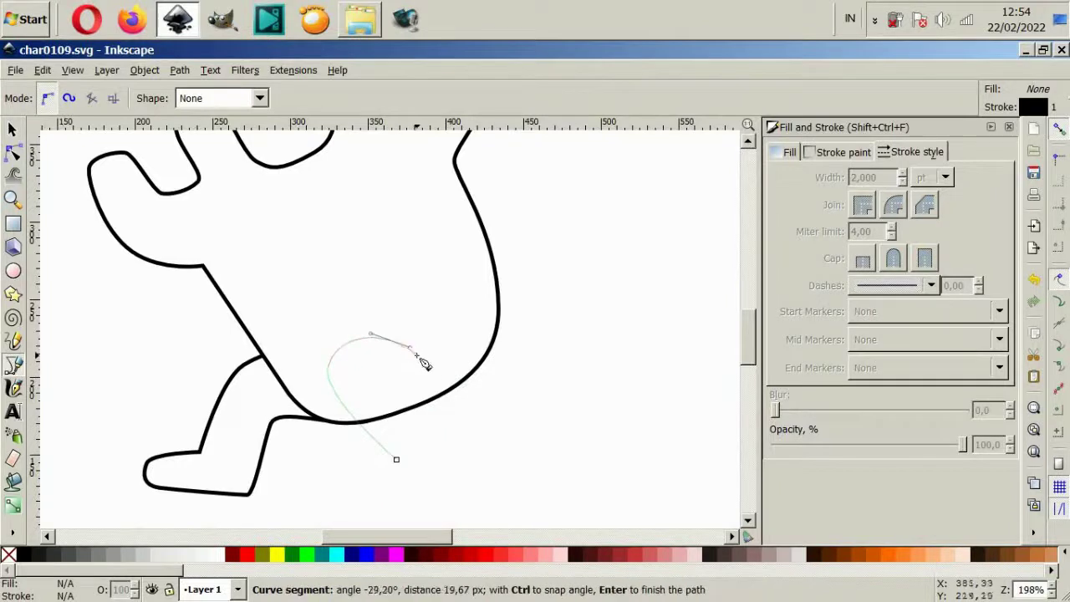
left_click_drag(521, 320, 544, 349)
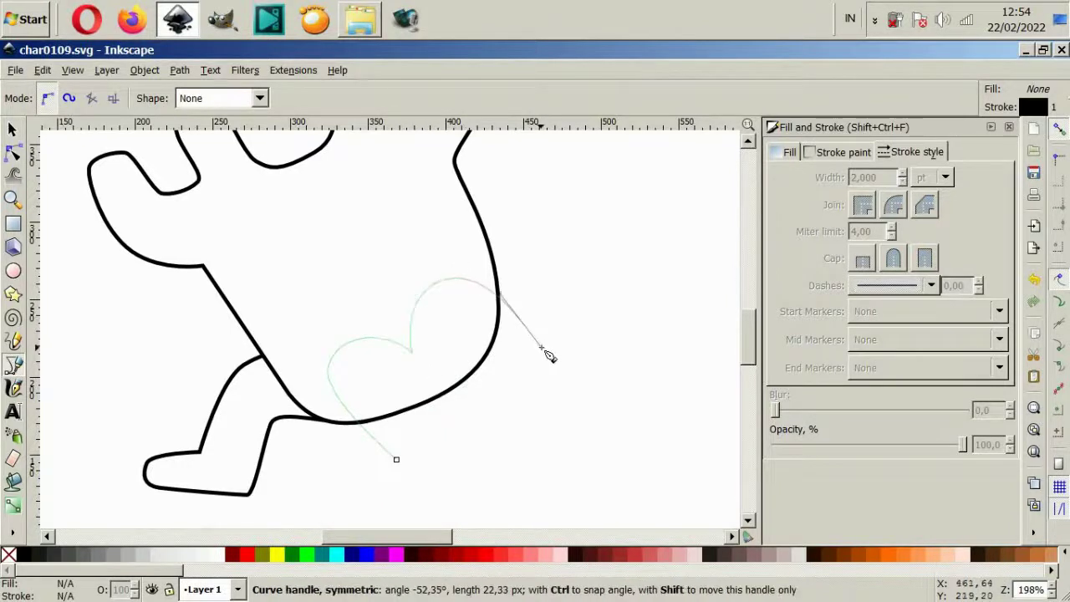
key("Escape")
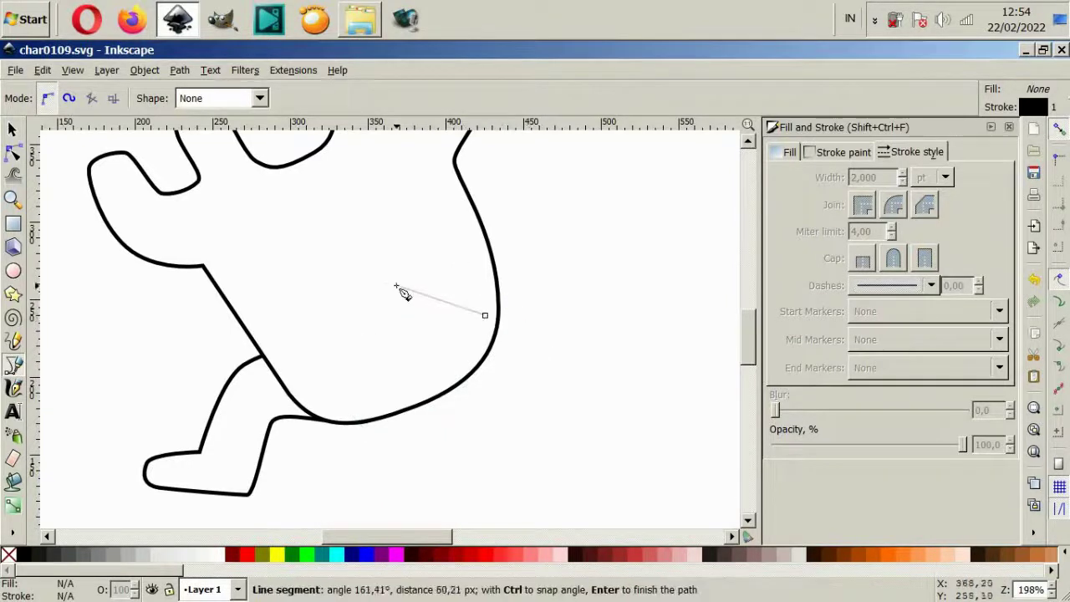
left_click_drag(350, 308, 343, 358)
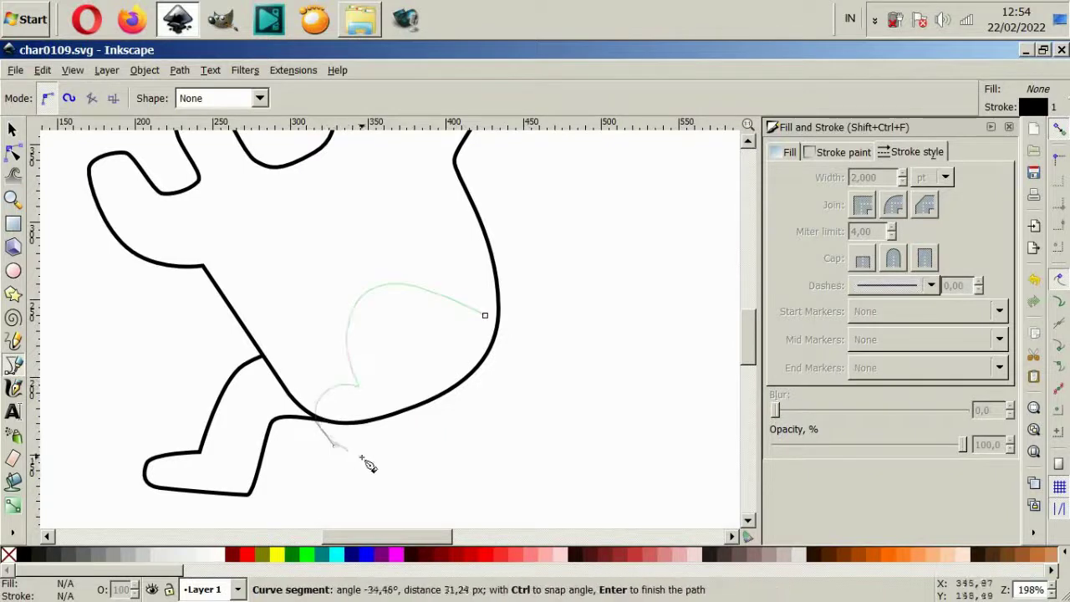
left_click_drag(430, 468, 466, 461)
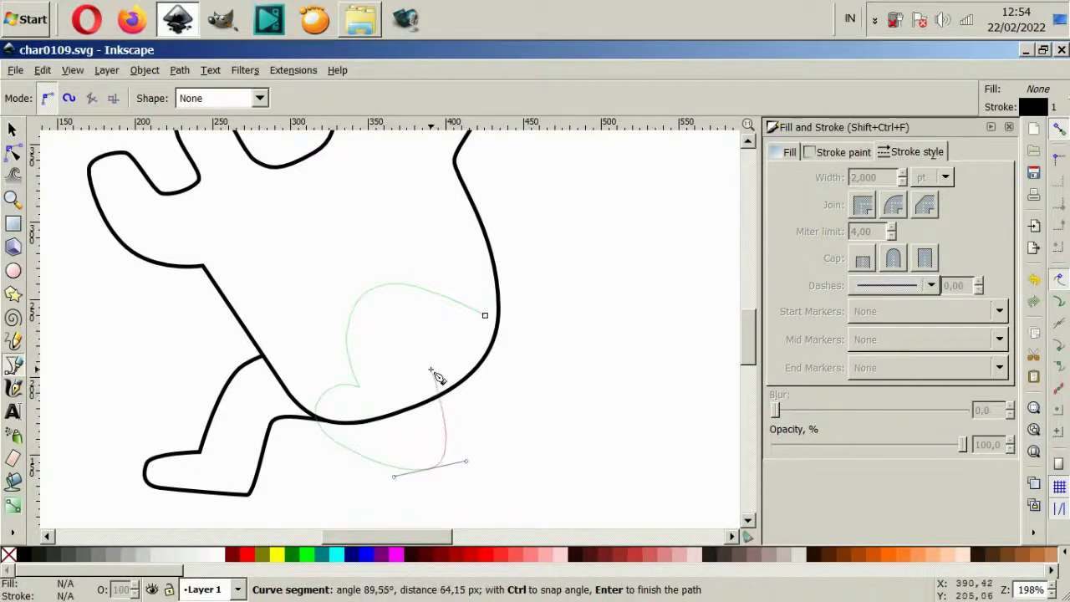
left_click_drag(484, 316, 477, 259)
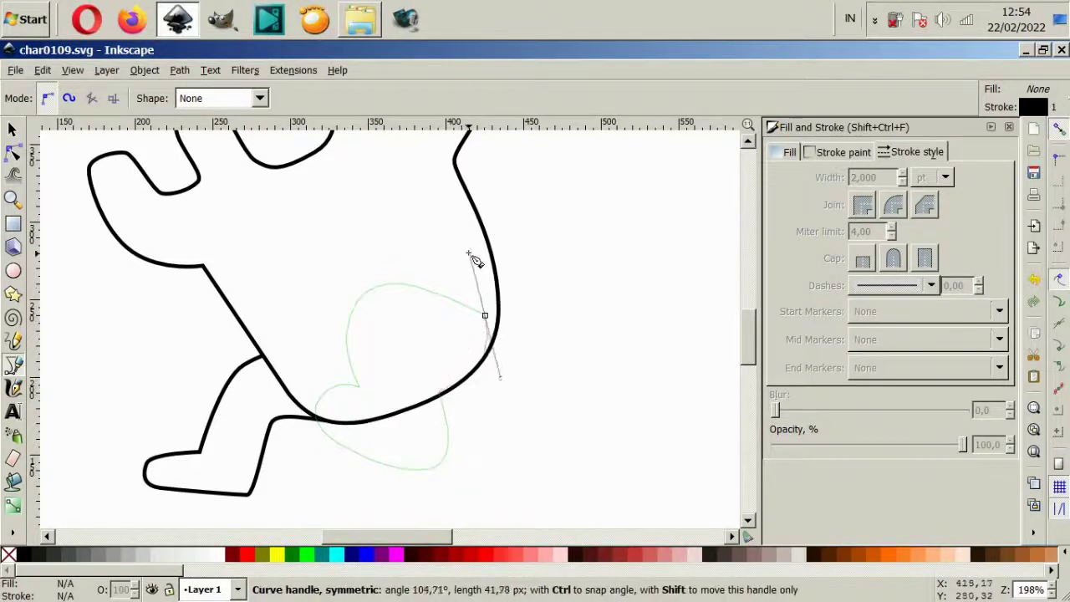
- Adjust the outline's nodes and handles to round its top and lower lobes
key("n")
left_click_drag(492, 320, 499, 320)
left_click_drag(419, 281, 447, 273)
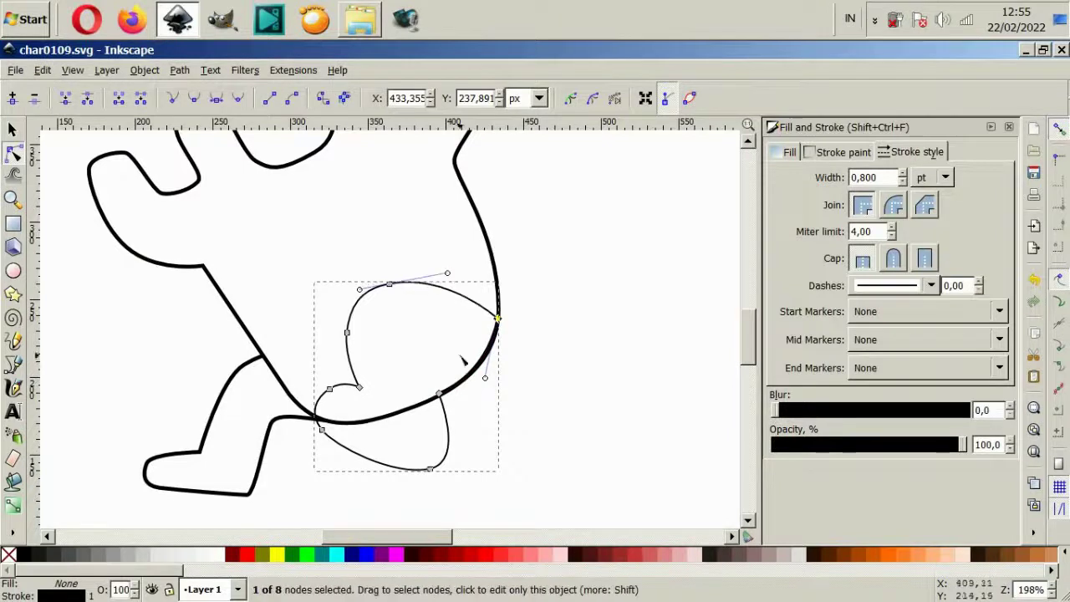
left_click_drag(440, 400, 445, 414)
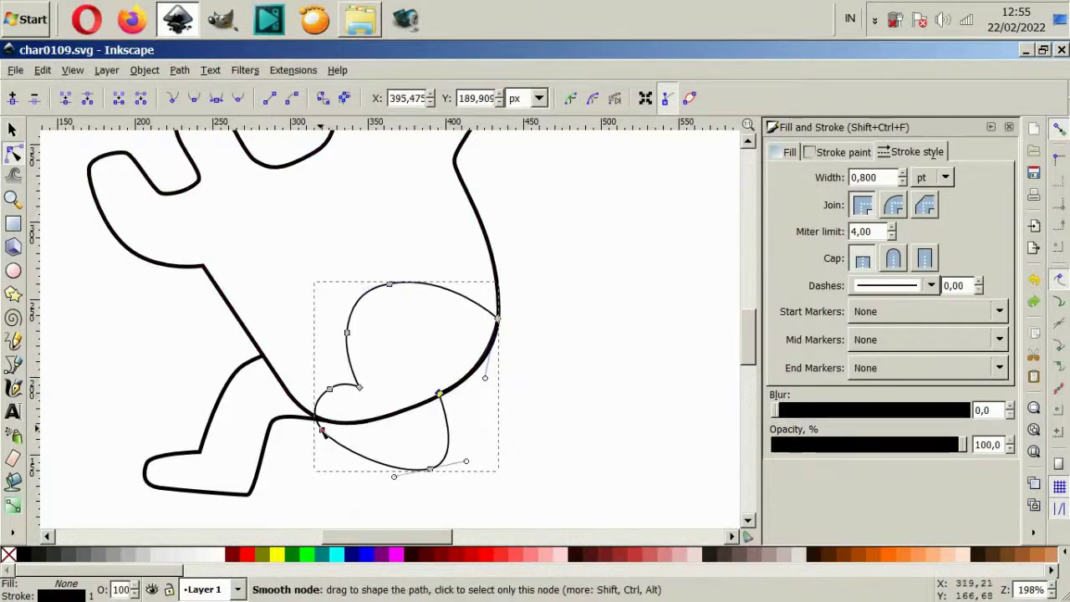
left_click(318, 437)
left_click_drag(365, 390, 370, 394)
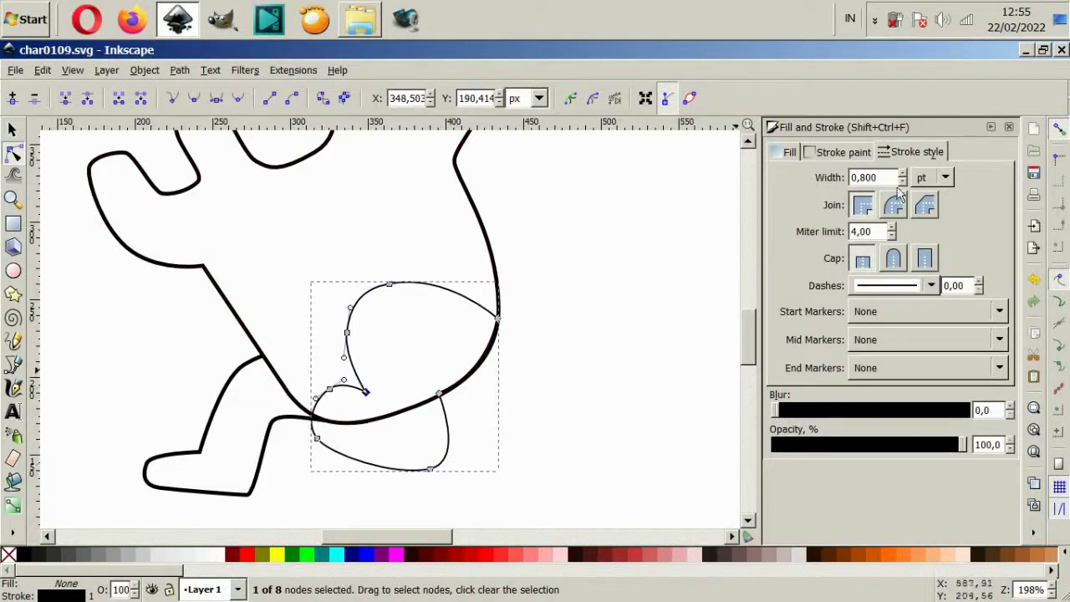
- Set the outline's stroke width to 2 pt and nudge its tip node slightly
triple_click(864, 177)
type("2")
key("Return")
left_click(495, 432)
scroll(433, 422, "up", 2)
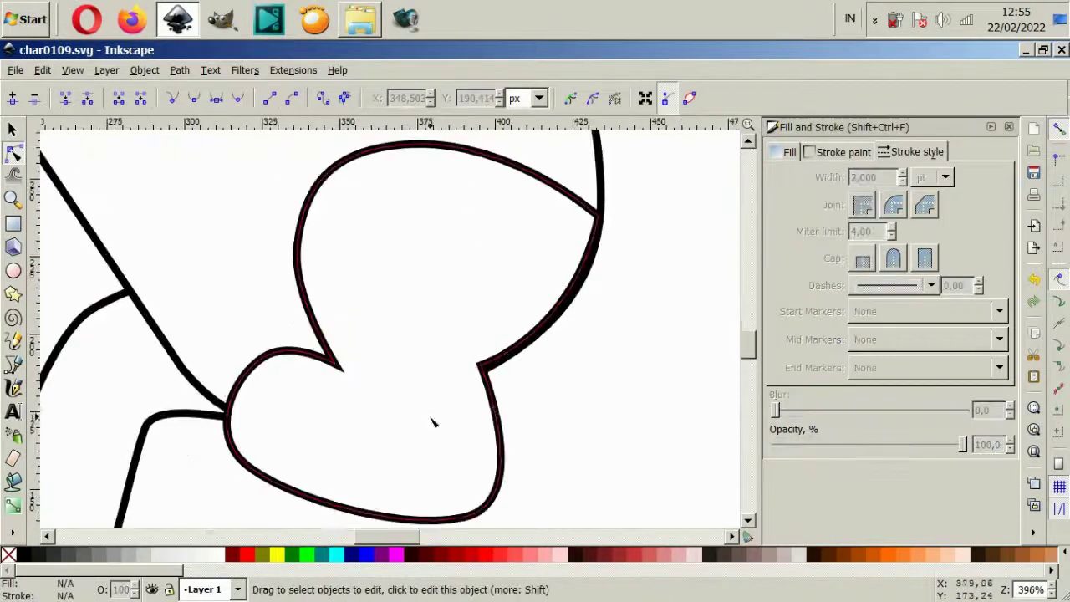
scroll(242, 355, "down", 4)
scroll(262, 360, "up", 4)
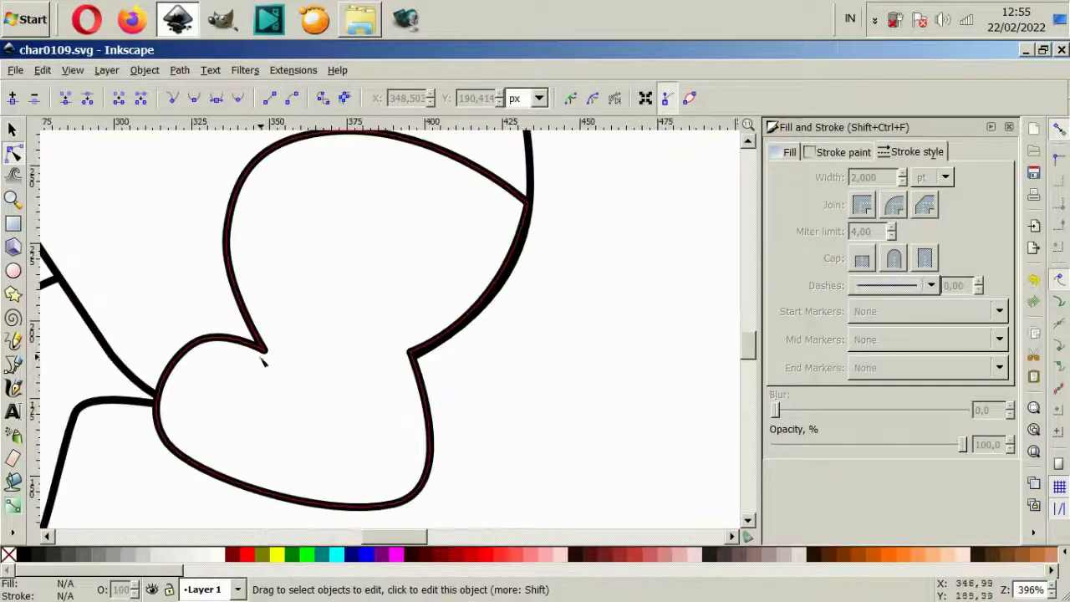
left_click(263, 352)
left_click_drag(263, 346, 265, 349)
- Draw a straight crease line and a short curved stroke inside the blob
key("b")
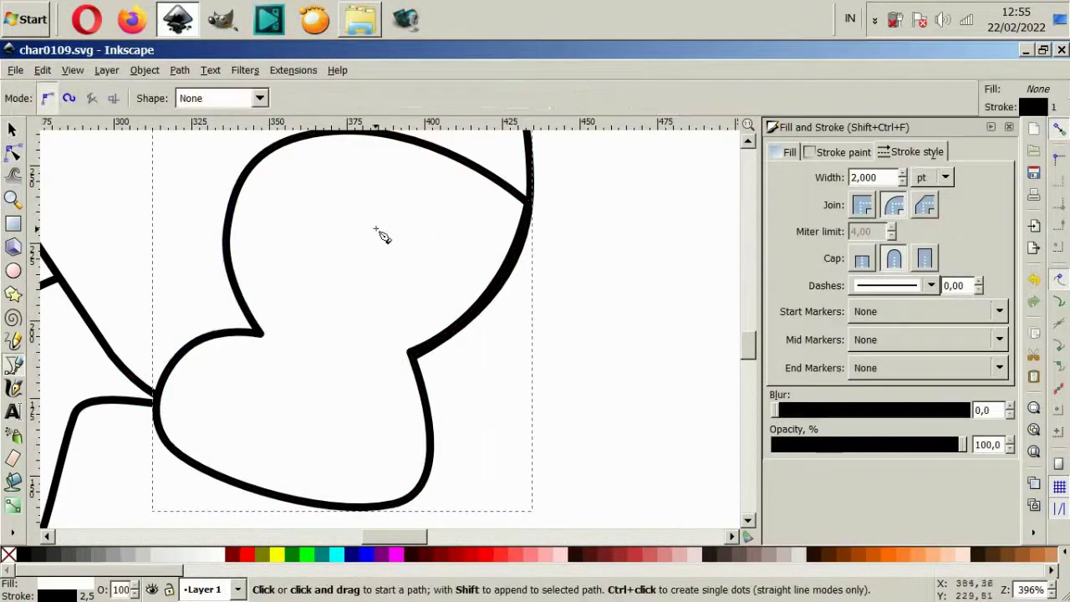
left_click(375, 229)
left_click_drag(420, 375, 433, 433)
key("Return")
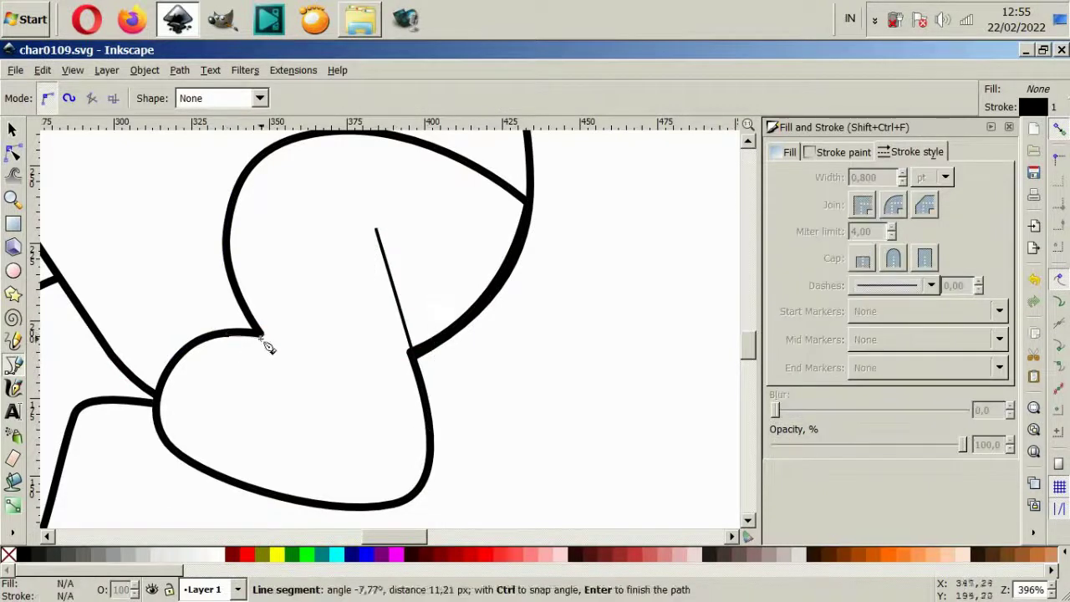
left_click_drag(261, 336, 323, 361)
left_click(373, 393)
key("Return")
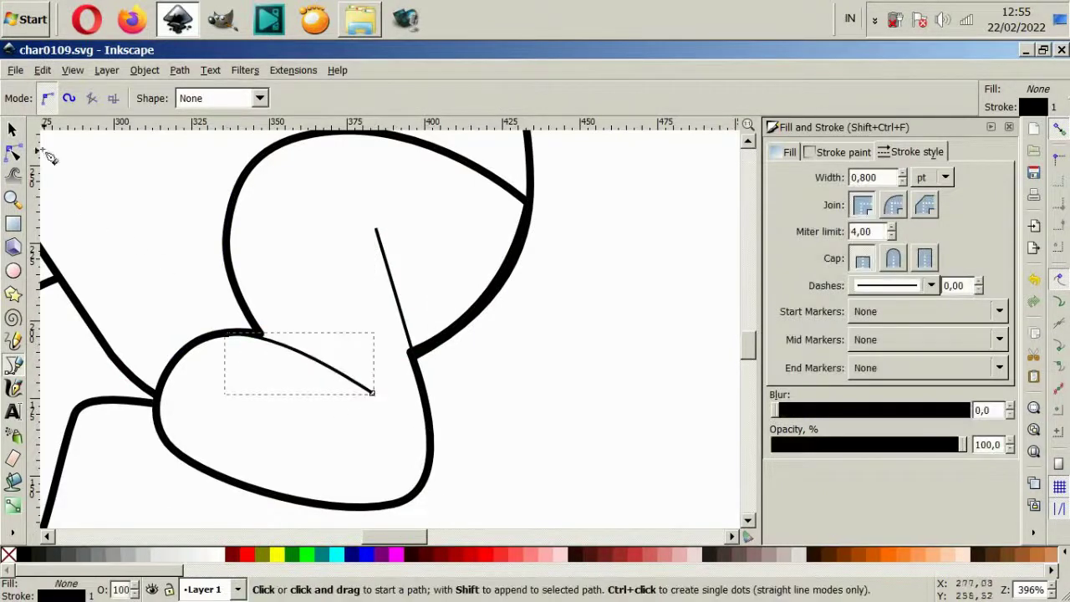
- Give both strokes round joins, round caps and a 2 pt width
left_click(13, 129)
left_click(893, 259)
left_click(893, 204)
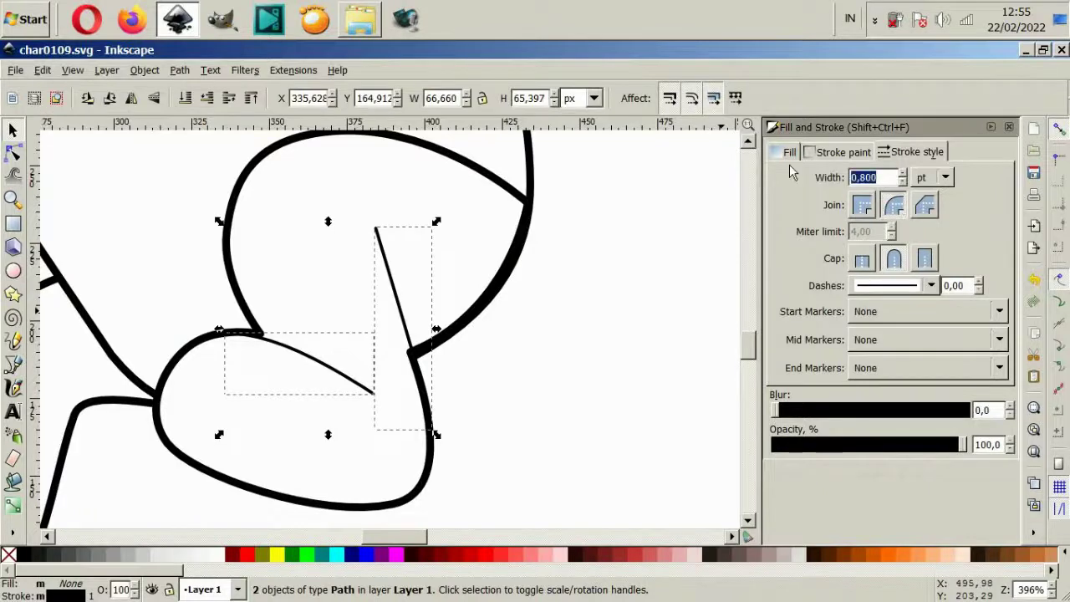
type("2")
key("Return")
left_click(344, 375)
- Nudge the curved and straight strokes into place and pull the blob's bottom node up
left_click_drag(349, 375, 354, 377)
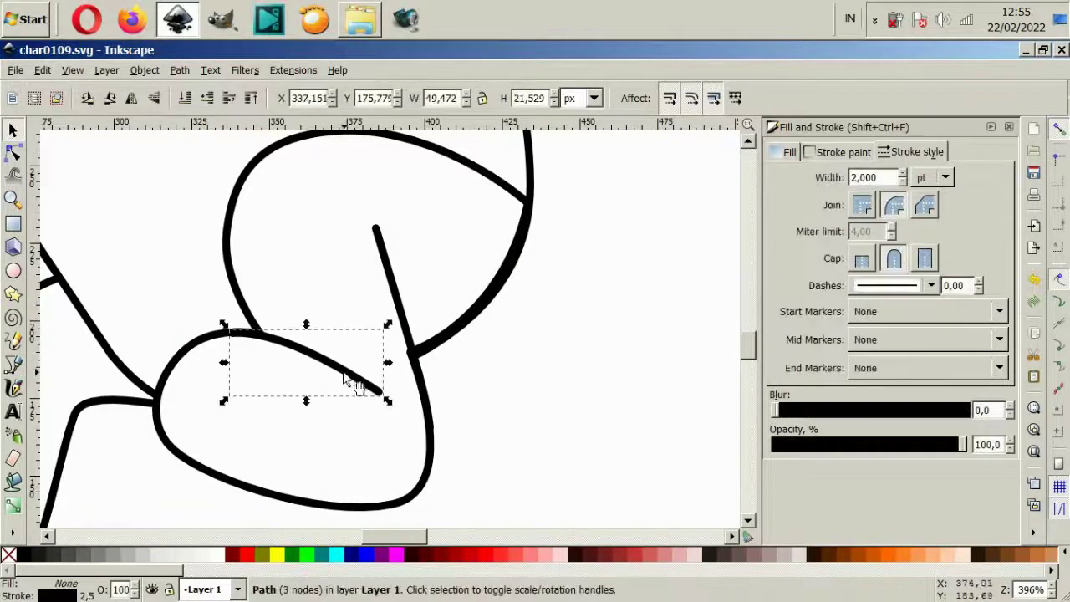
left_click_drag(390, 285, 390, 286)
key("n")
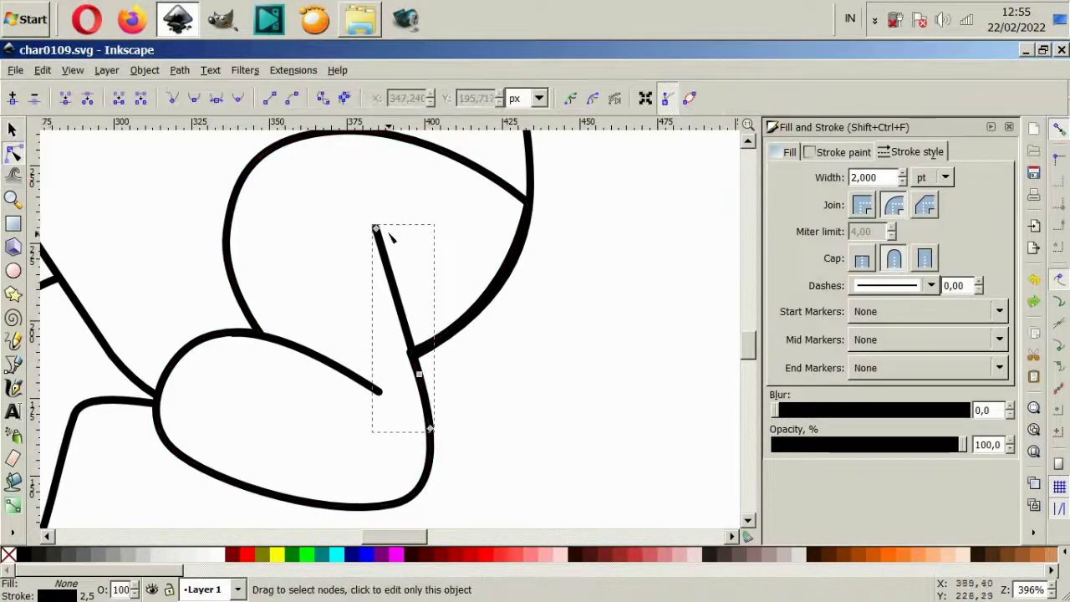
left_click_drag(373, 227, 375, 239)
scroll(412, 336, "up", 4)
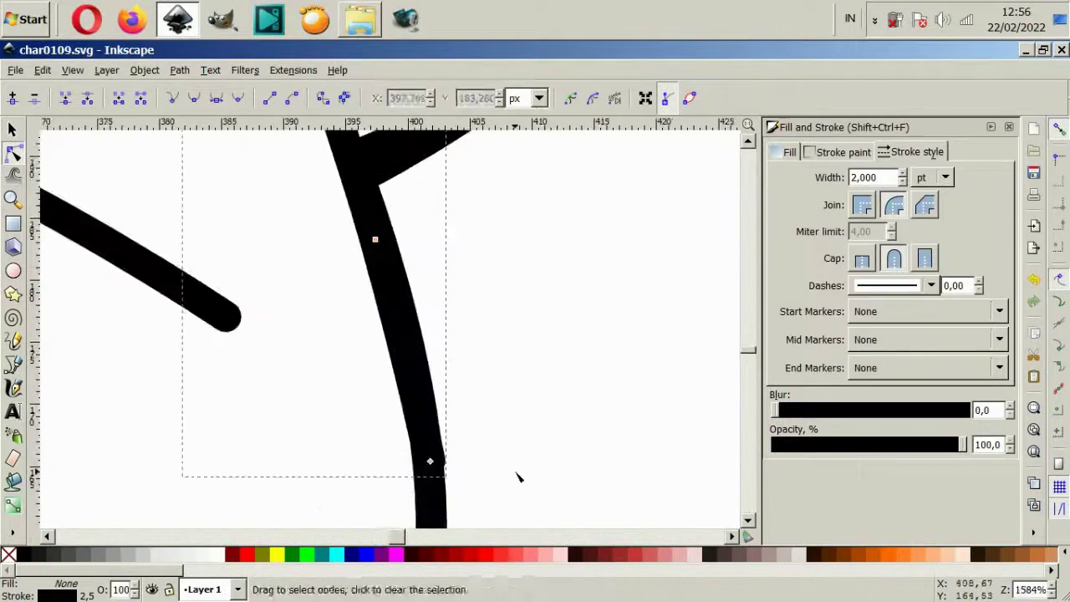
scroll(509, 448, "down", 5)
left_click_drag(366, 409, 359, 431)
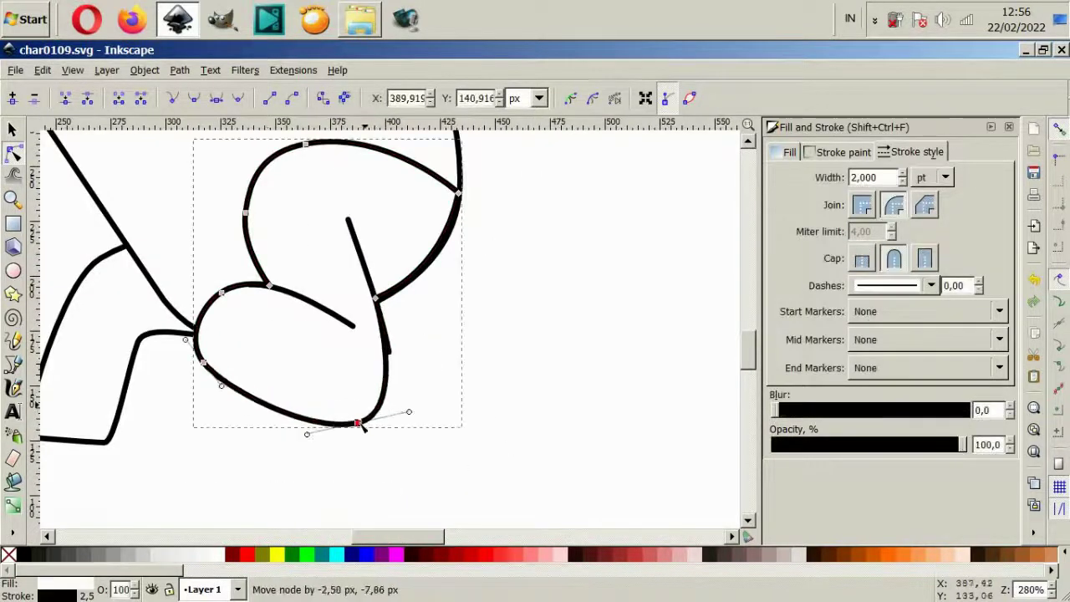
- Reshape both ends of the short vertical stroke
left_click(386, 342)
scroll(425, 351, "up", 2)
left_click_drag(355, 359, 351, 382)
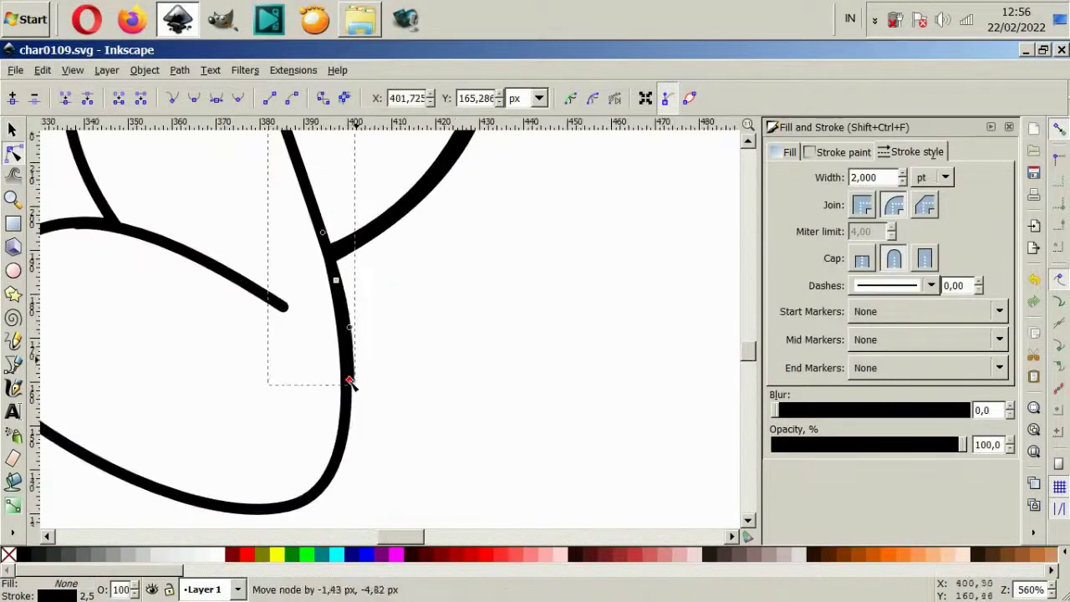
left_click_drag(335, 280, 332, 269)
left_click(382, 362)
scroll(310, 407, "down", 3)
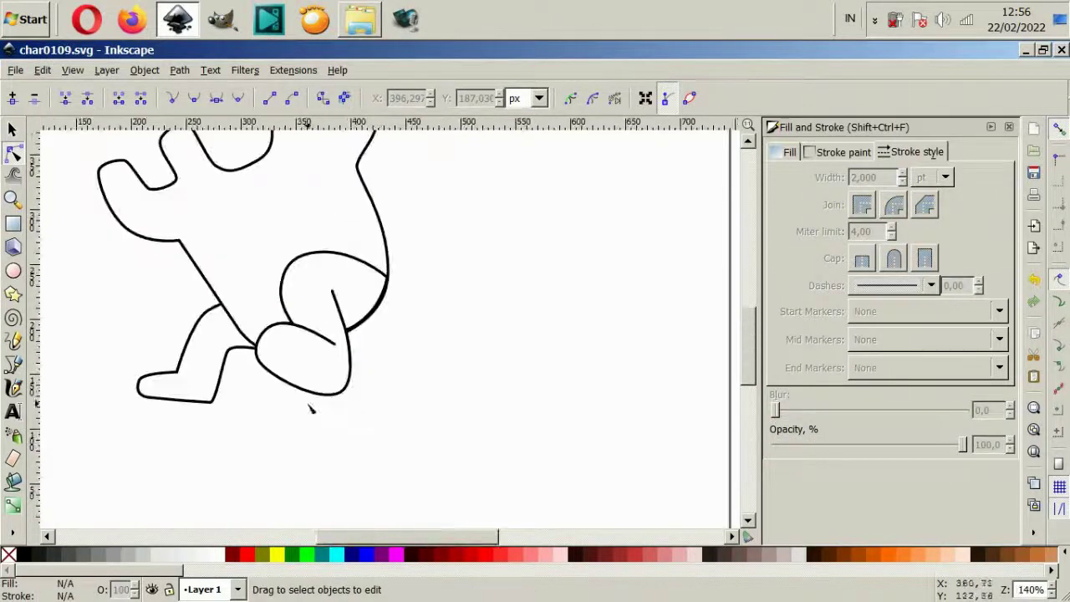
- Pull the blob outline's right cusp node inward
left_click(349, 365)
left_click_drag(473, 259, 452, 259)
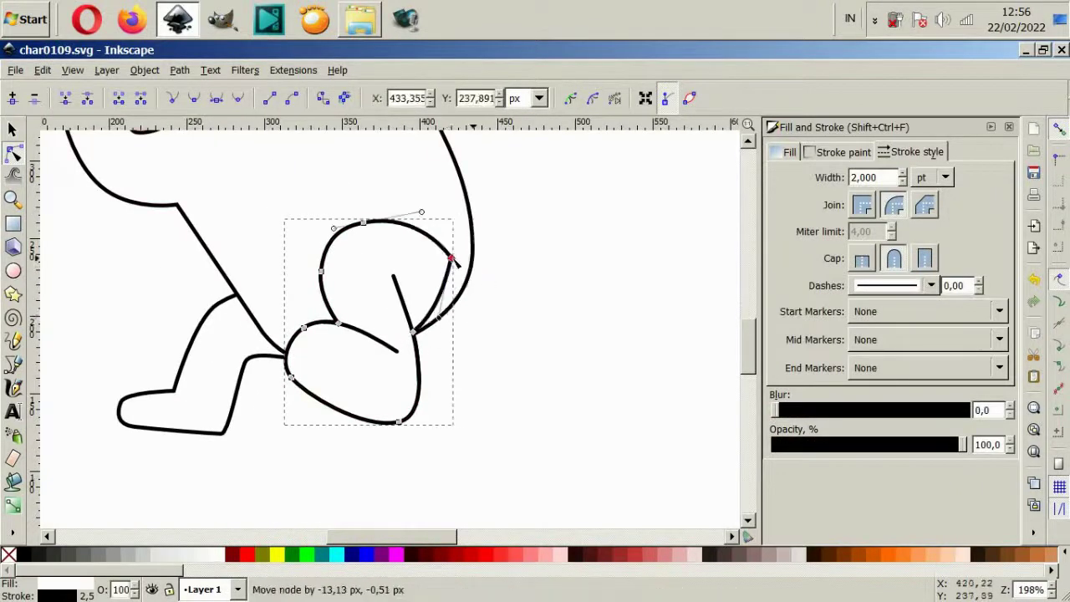
left_click(525, 334)
scroll(523, 328, "down", 1)
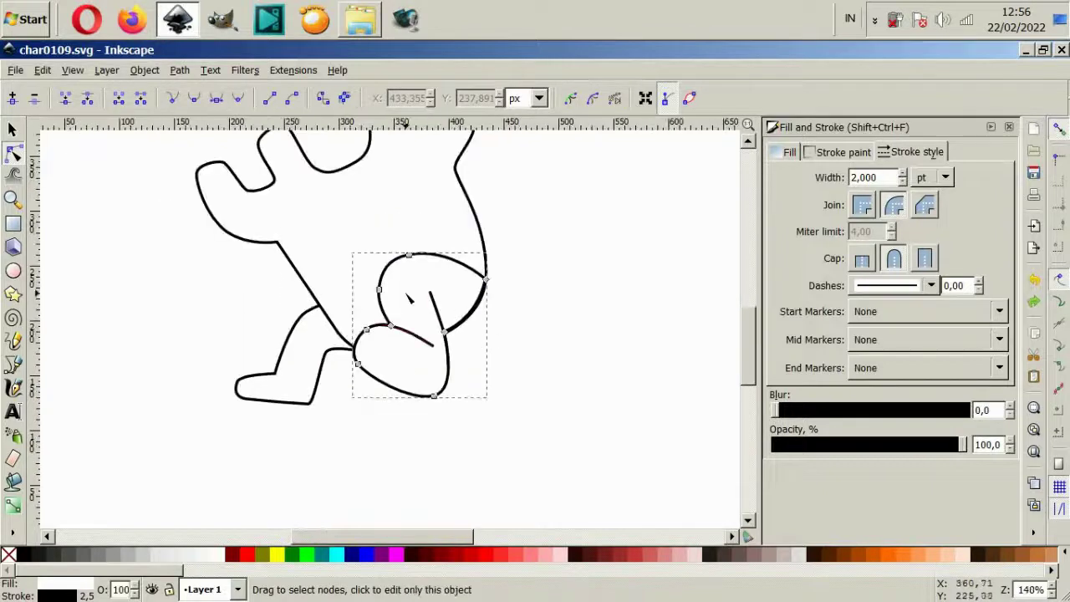
scroll(406, 285, "down", 2)
scroll(410, 281, "up", 2)
- Delete the blob outline and the remaining short stroke
left_click(13, 127)
key("Delete")
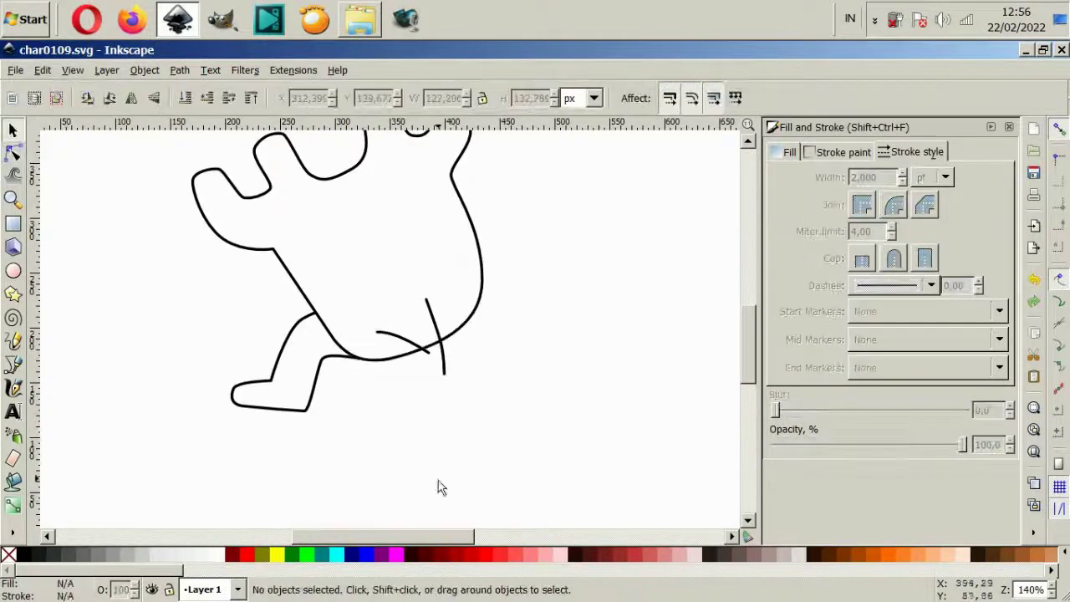
left_click(429, 349)
key("Delete")
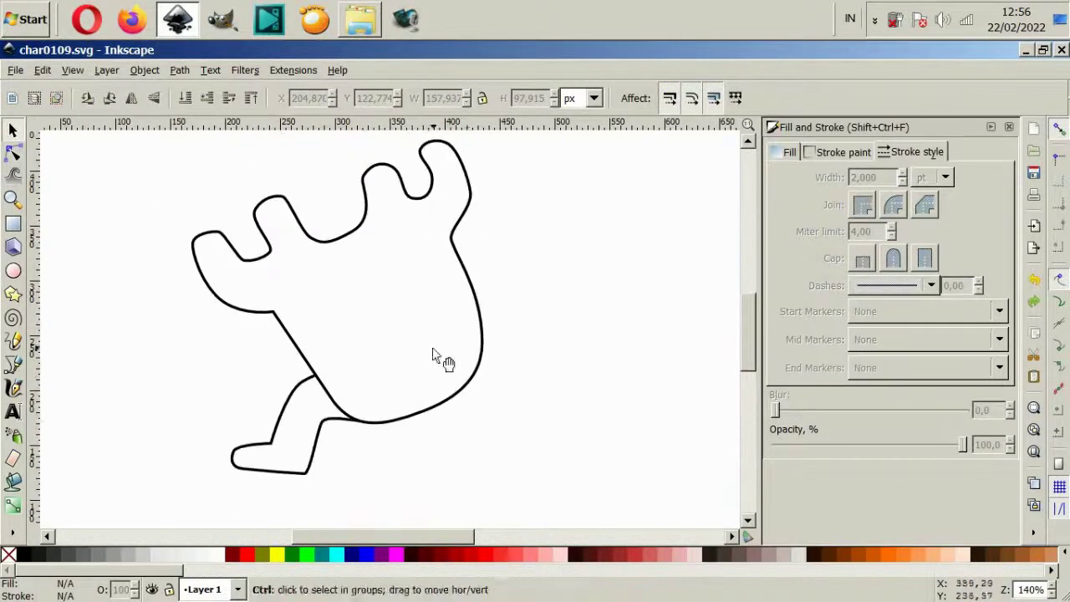
scroll(442, 358, "up", 2)
- Draw a new bent leg-and-foot outline inside the body with Bezier curves
key("b")
left_click(476, 255)
left_click_drag(294, 286, 310, 366)
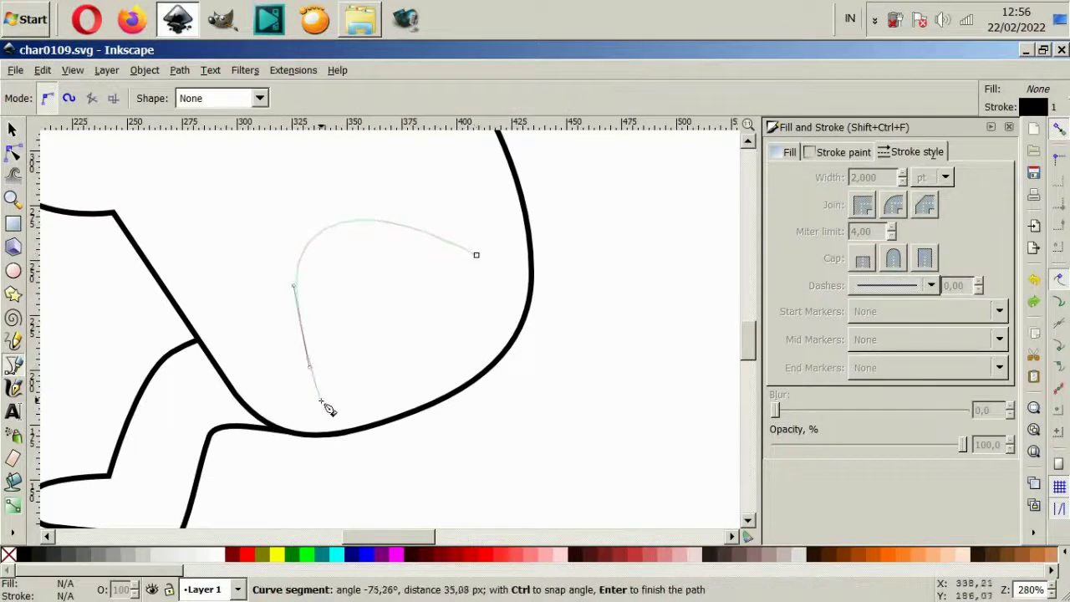
left_click_drag(274, 461, 279, 498)
scroll(279, 498, "down", 1)
left_click_drag(376, 494, 422, 493)
left_click_drag(470, 463, 477, 436)
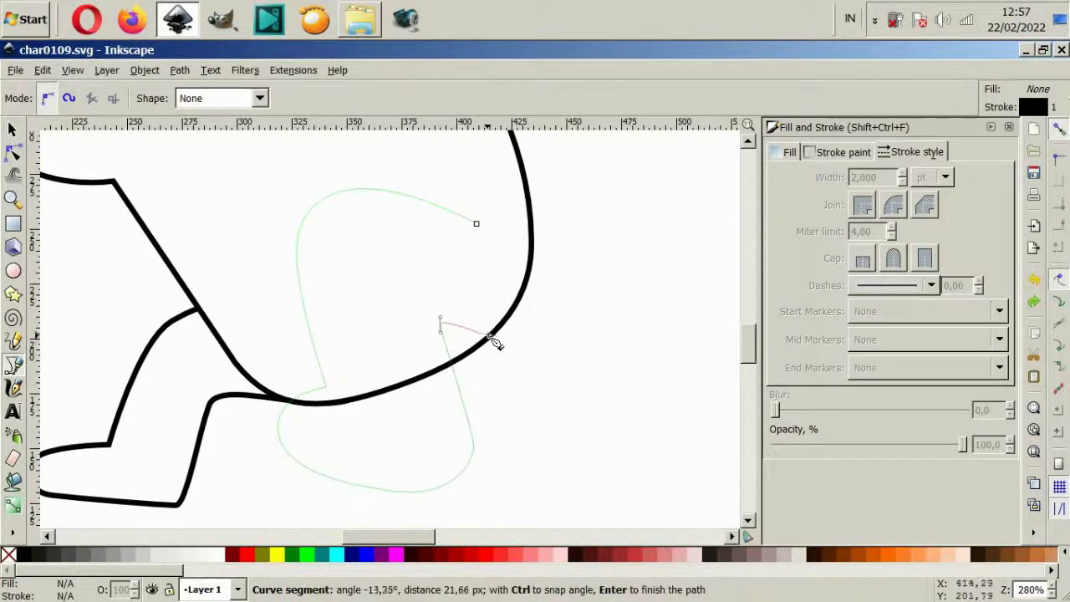
left_click_drag(488, 336, 506, 328)
key("Return")
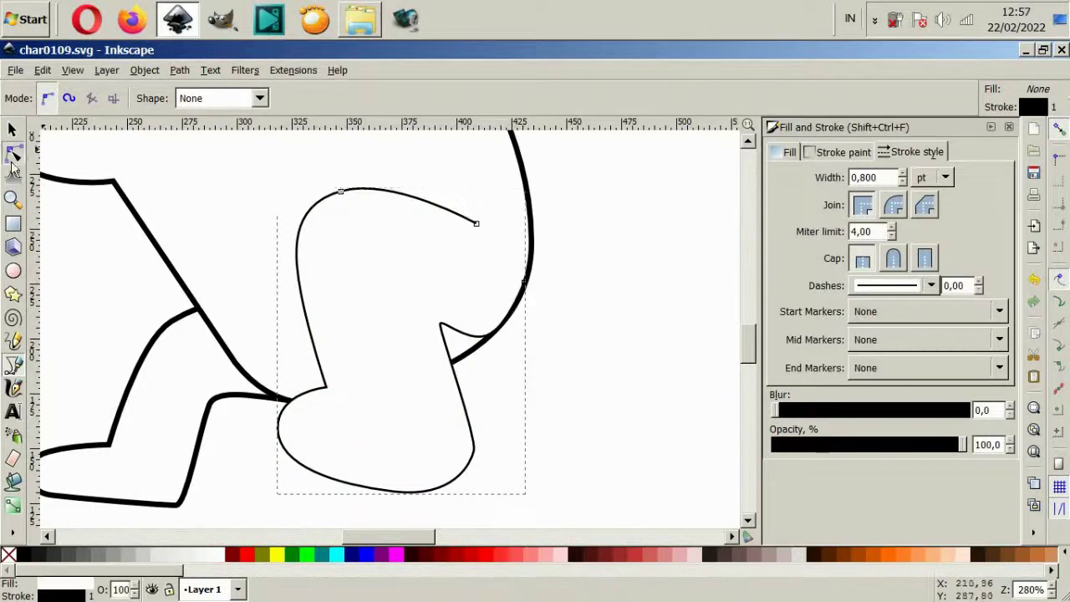
- Reshape the new leg's lower-right node and left side
left_click(12, 152)
left_click_drag(471, 464, 468, 453)
left_click_drag(334, 389, 313, 303)
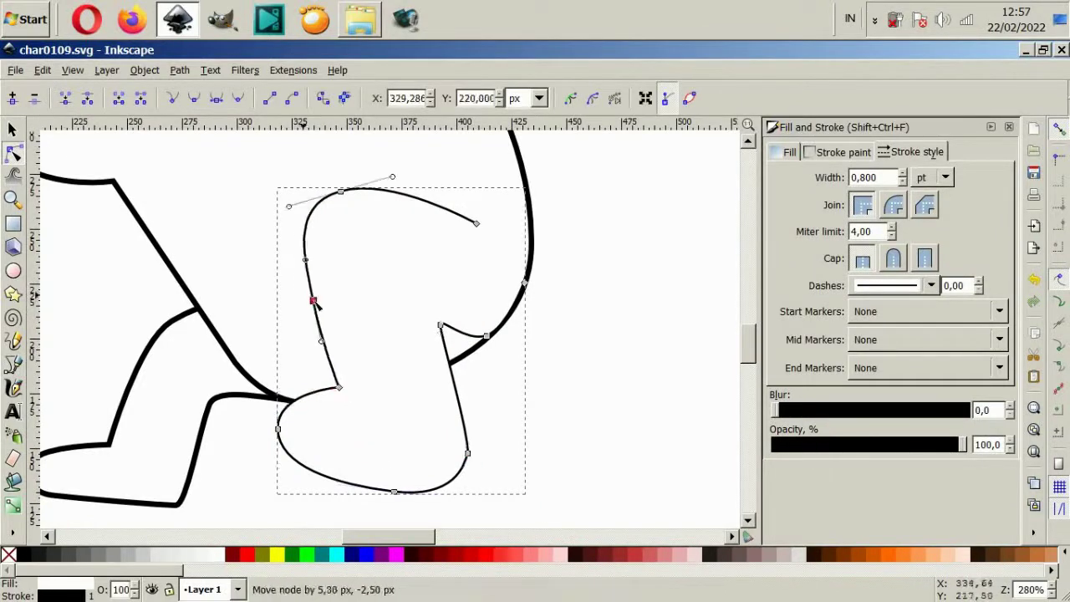
scroll(264, 443, "left", 1)
- Reshape the lower-left leg's bottom corner, curve and foot node
left_click(251, 406)
left_click(256, 447)
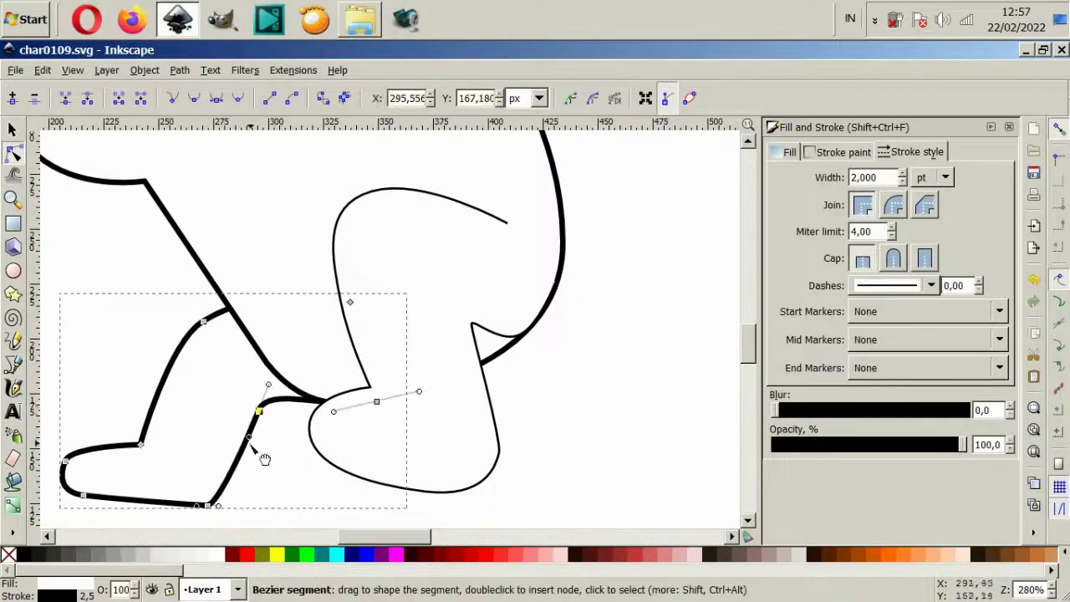
scroll(215, 442, "down", 2)
left_click_drag(209, 444, 214, 465)
left_click_drag(111, 447, 125, 435)
left_click_drag(145, 387, 150, 372)
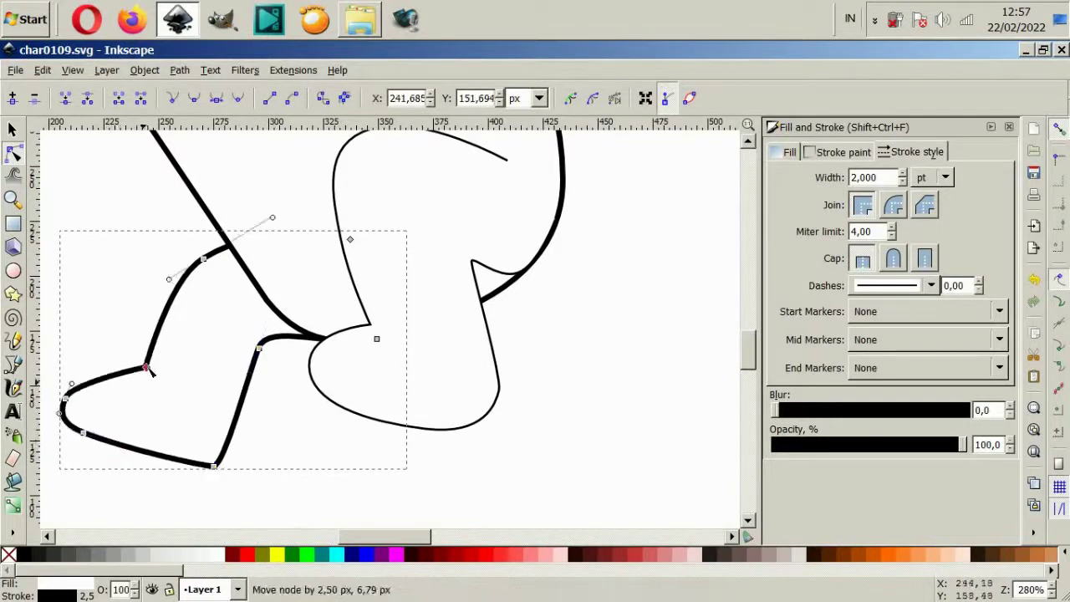
scroll(308, 455, "down", 2)
scroll(390, 410, "up", 2)
scroll(390, 411, "down", 1)
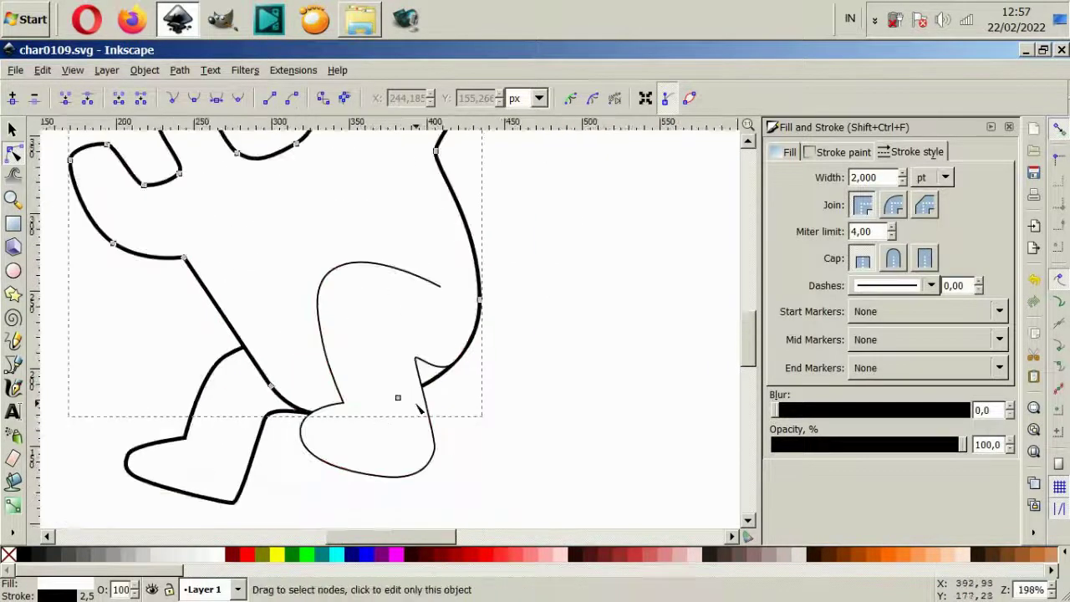
- Insert a node on the body curve near the knee and give the new leg stroke width 2
left_click(443, 387)
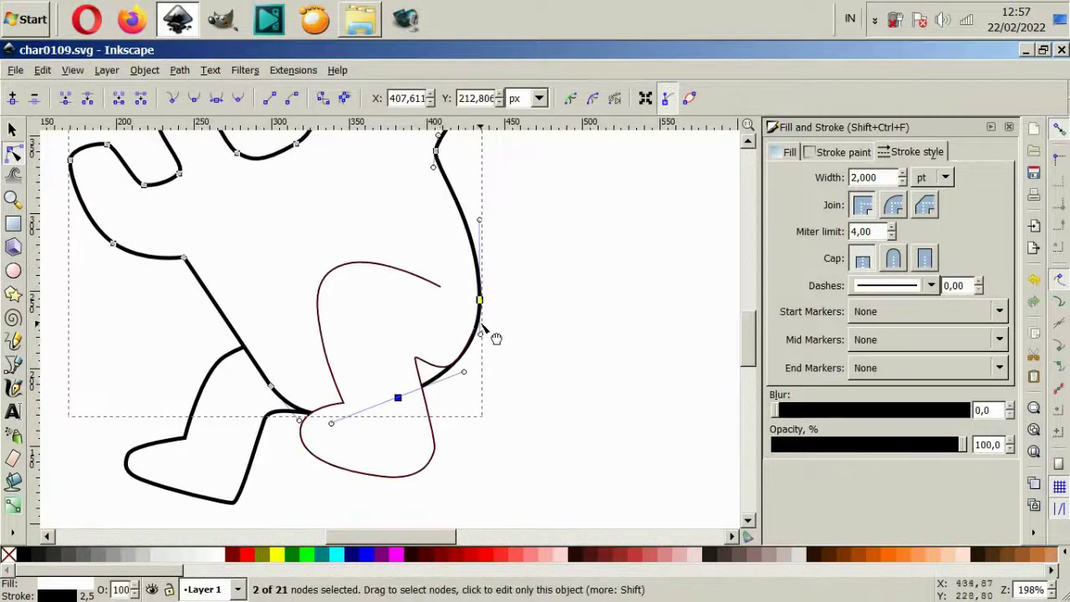
double_click(462, 373)
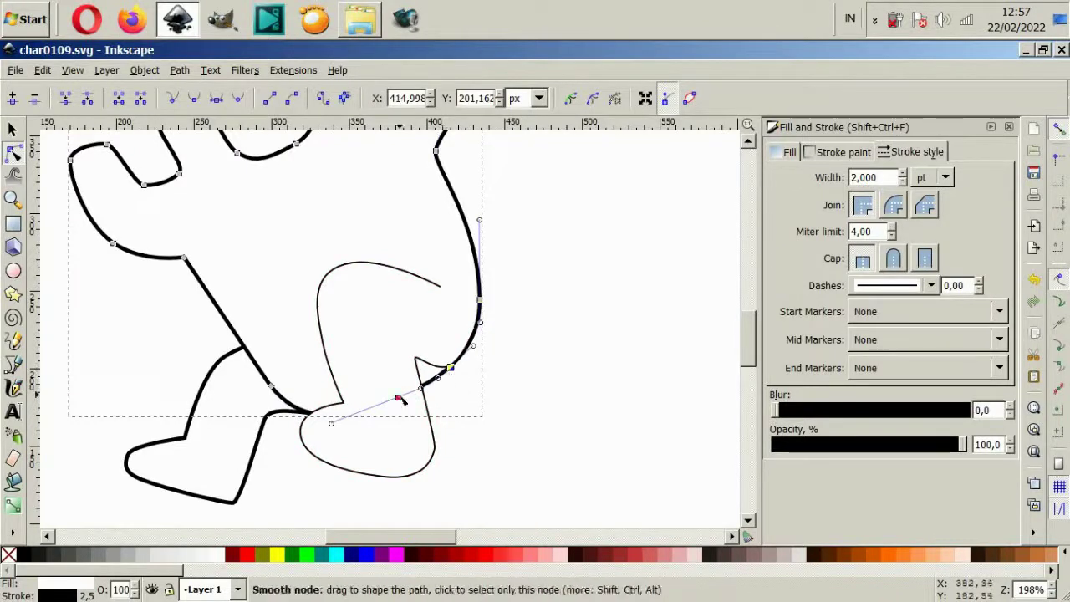
left_click(362, 430)
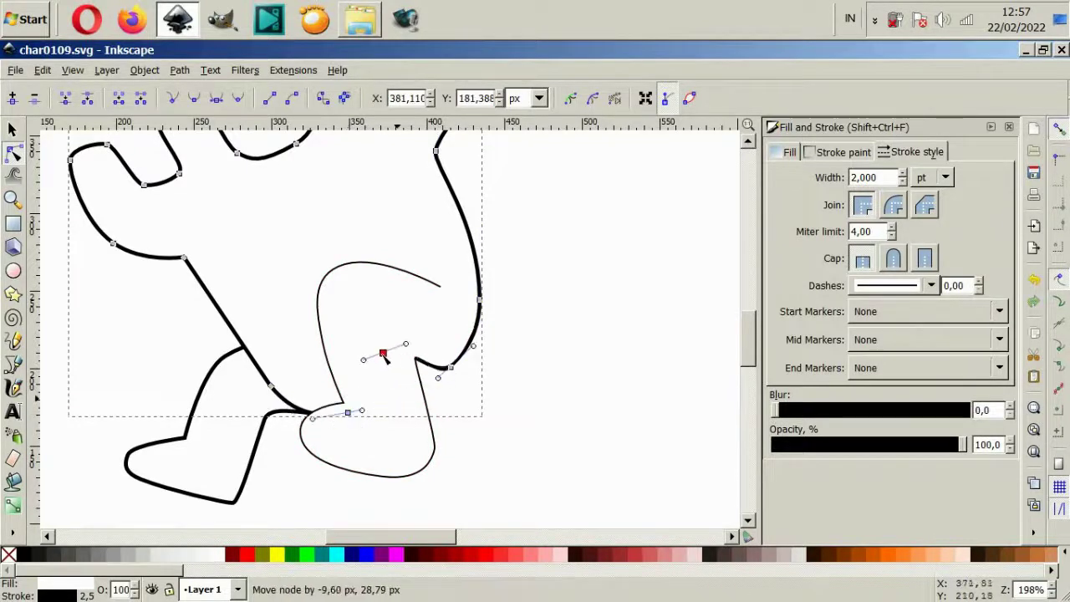
left_click(483, 423)
key("Tab")
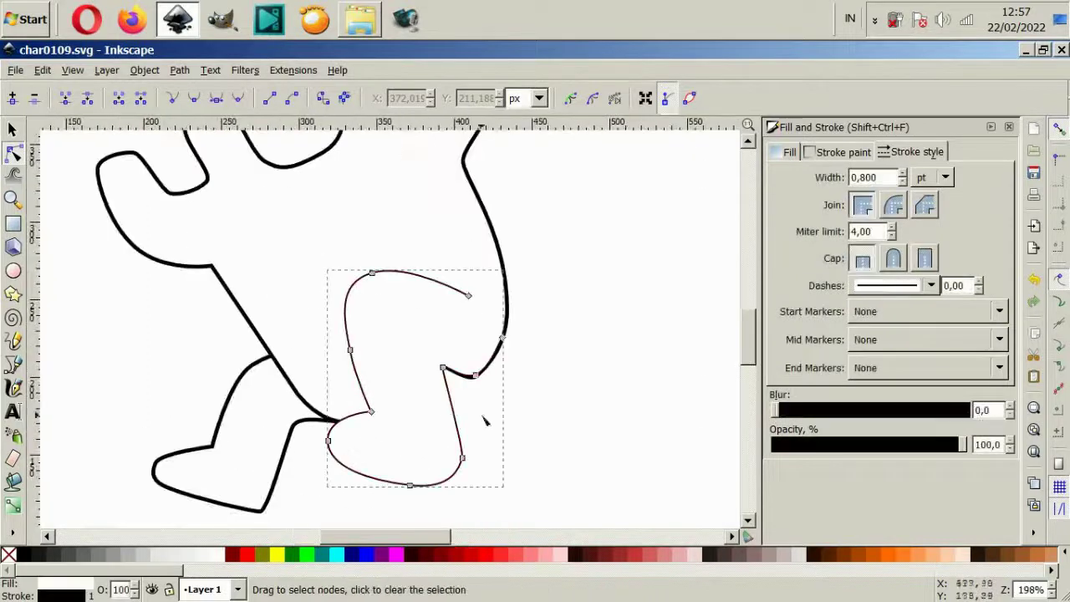
type("2")
key("Return")
- Smooth the knee by nudging the knee node, adjacent body node and leg's inner corner
left_click(534, 319)
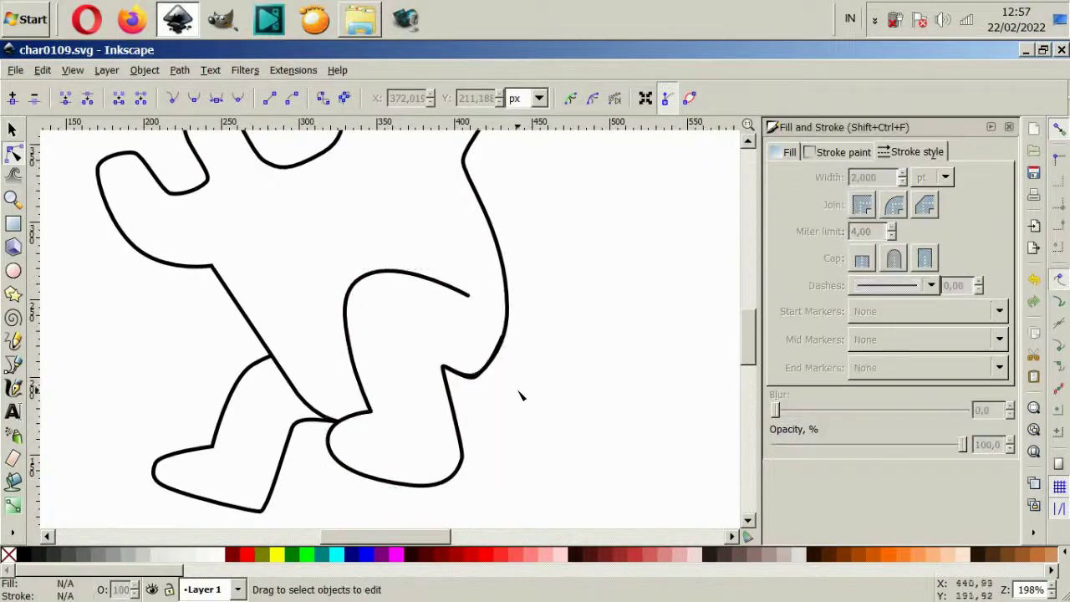
left_click(479, 373)
scroll(479, 373, "up", 2)
left_click_drag(471, 378, 466, 383)
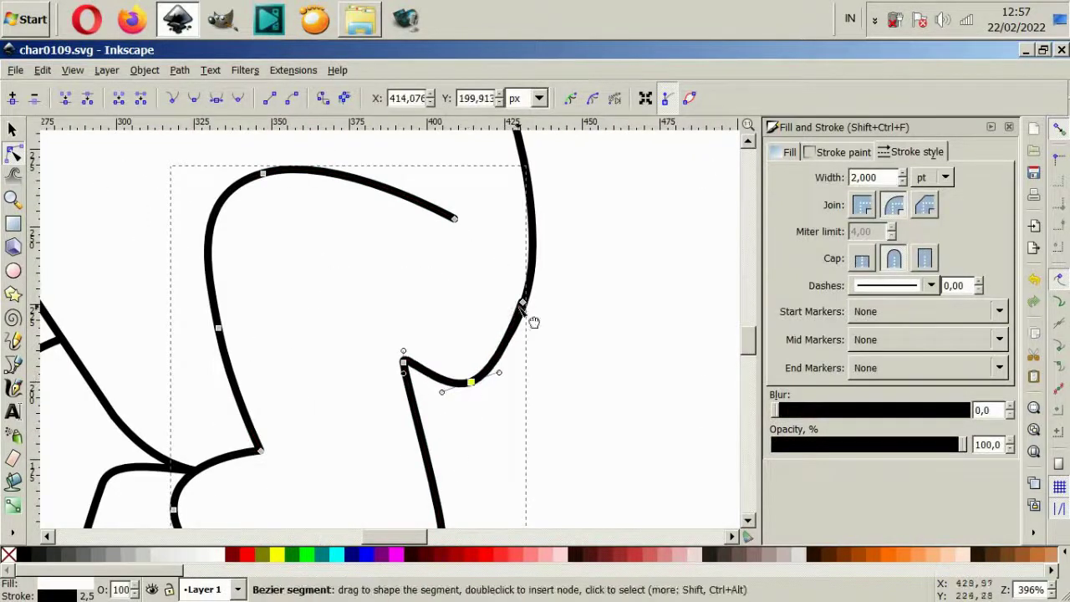
left_click_drag(522, 303, 526, 297)
left_click(579, 374)
left_click_drag(404, 365, 408, 375)
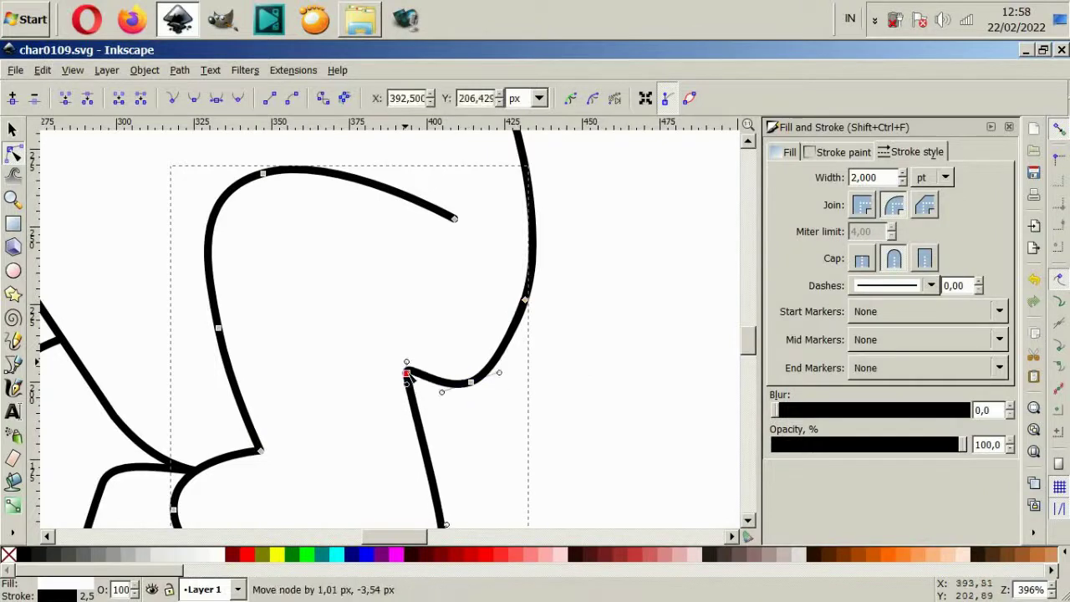
left_click(557, 418)
scroll(560, 427, "down", 4)
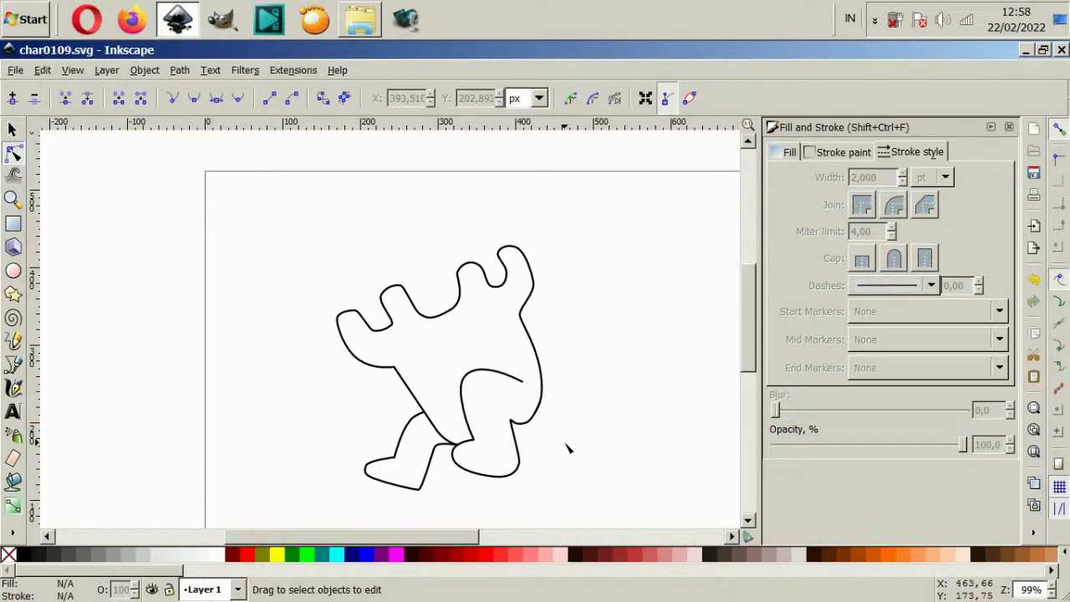
- Box-select the nodes where the legs meet, then shift the lower leg slightly right
left_click(459, 441)
scroll(473, 451, "up", 2)
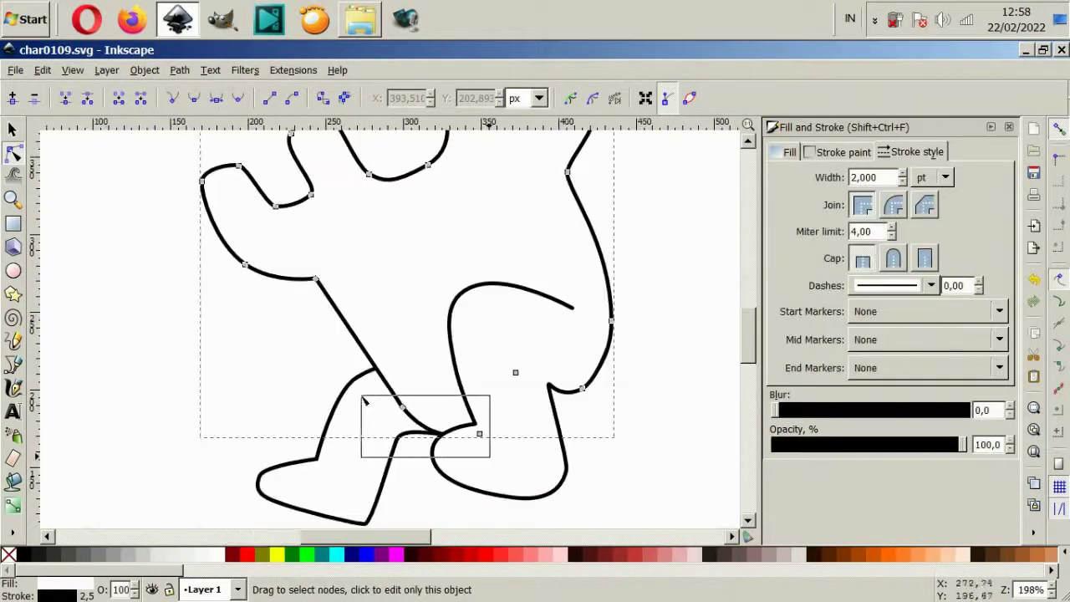
mouse_move(491, 443)
left_mouse_down()
mouse_move(363, 399)
mouse_move(477, 434)
mouse_move(489, 420)
left_mouse_up()
left_click(13, 130)
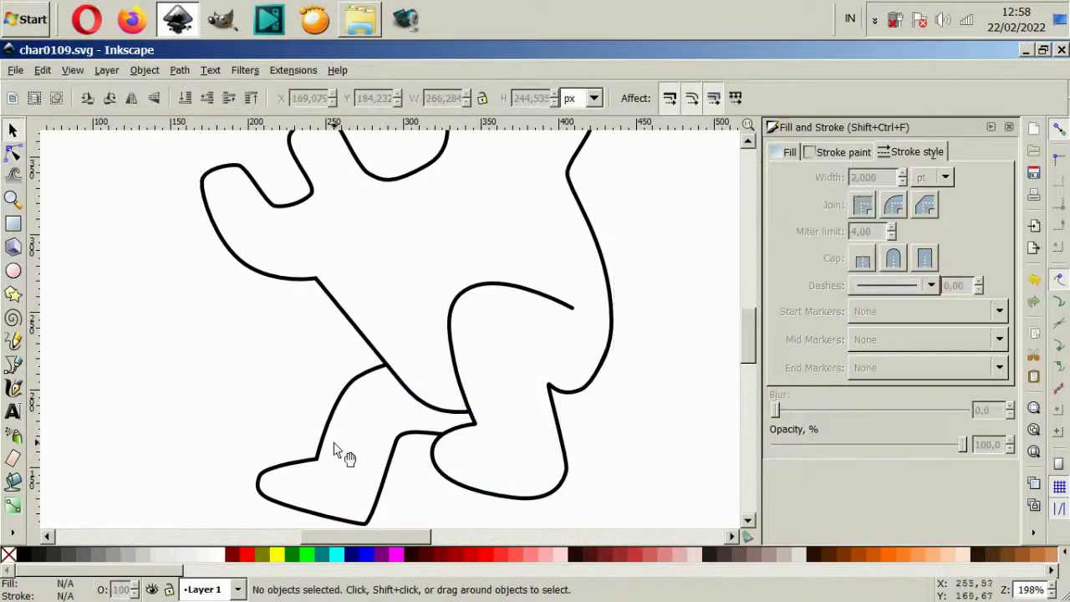
left_click(334, 424)
left_click_drag(334, 424, 342, 424)
- Select all paths and browse the Path operations menu
key("5")
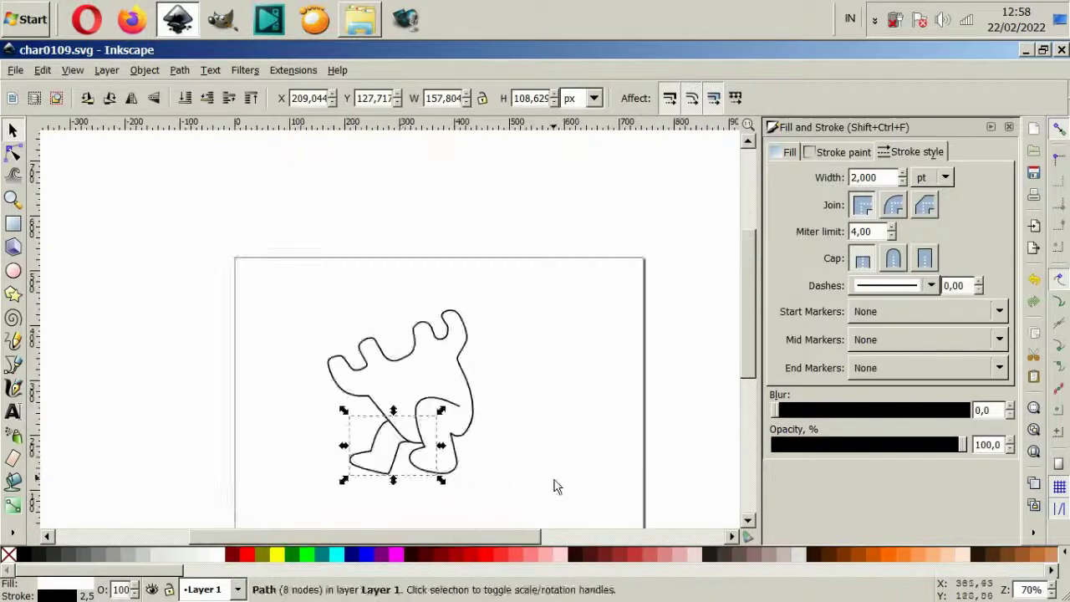
key("4")
key("ctrl+a")
left_click(178, 69)
left_click(193, 152)
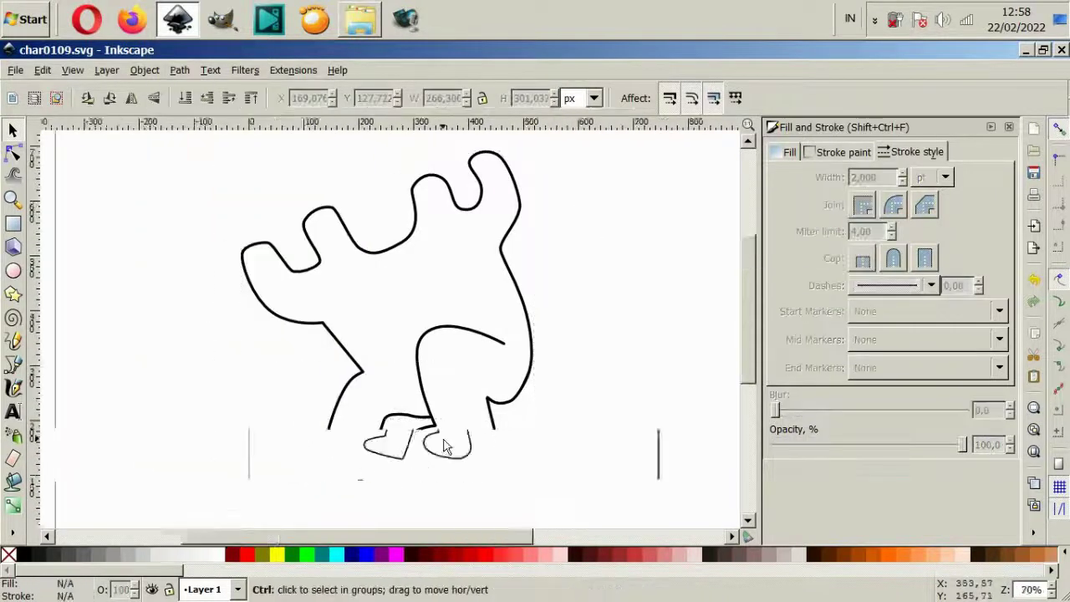
key("Escape")
- Union the lower leg with the body outline into one path
left_click(349, 252, "shift")
key("4")
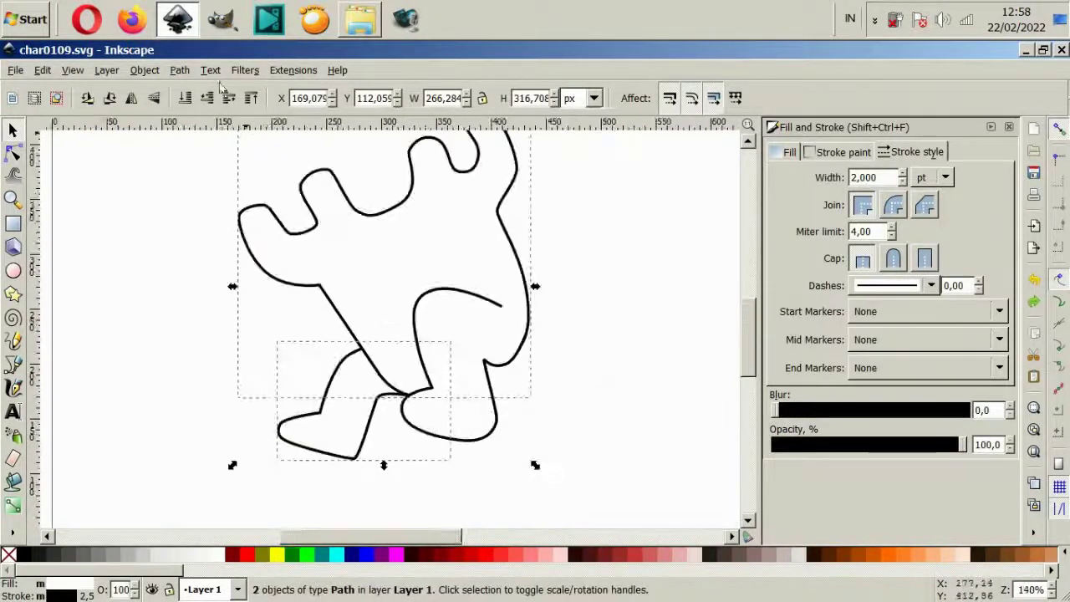
left_click(179, 69)
left_click(179, 150)
key("Escape")
scroll(374, 445, "up", 2)
- Draw a short crease curve at the body-leg corner with stroke width 2
key("b")
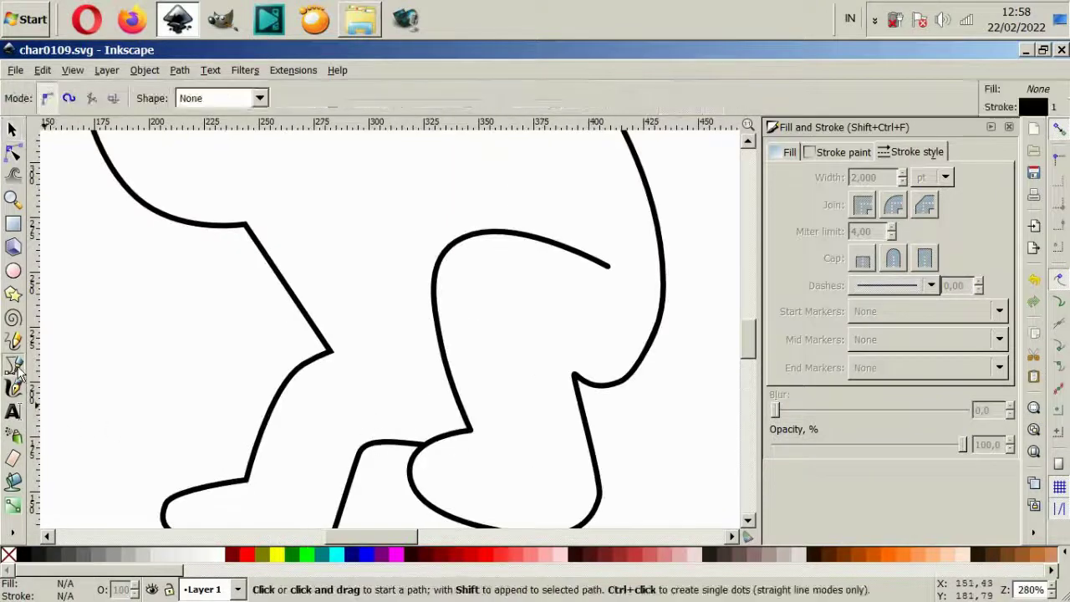
scroll(363, 405, "up", 2)
left_click_drag(302, 303, 392, 383)
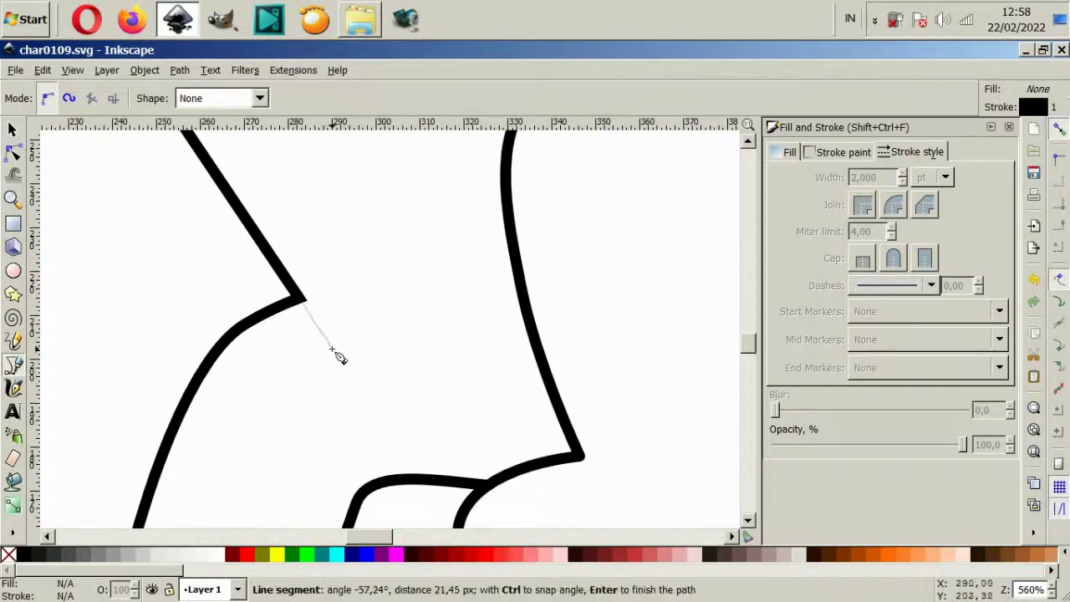
left_click_drag(338, 357, 358, 370)
key("Return")
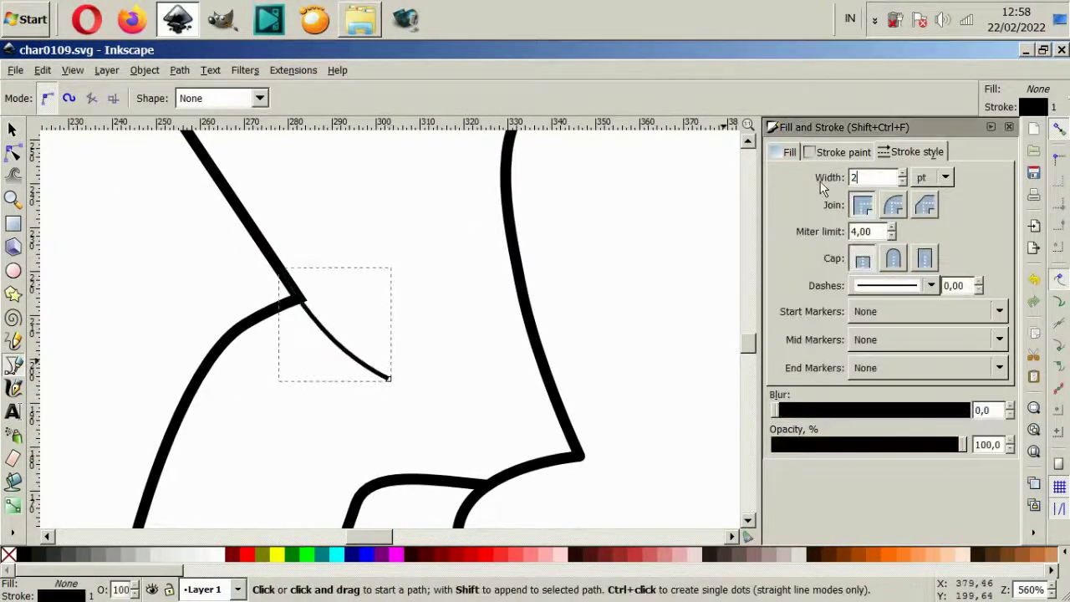
key("Return")
key("minus")
key("minus")
- Pull the leg nodes left and up to refine the leg shape
key("n")
mouse_move(303, 340)
left_mouse_down()
mouse_move(284, 343)
mouse_move(275, 330)
left_mouse_up()
left_click_drag(360, 425, 350, 426)
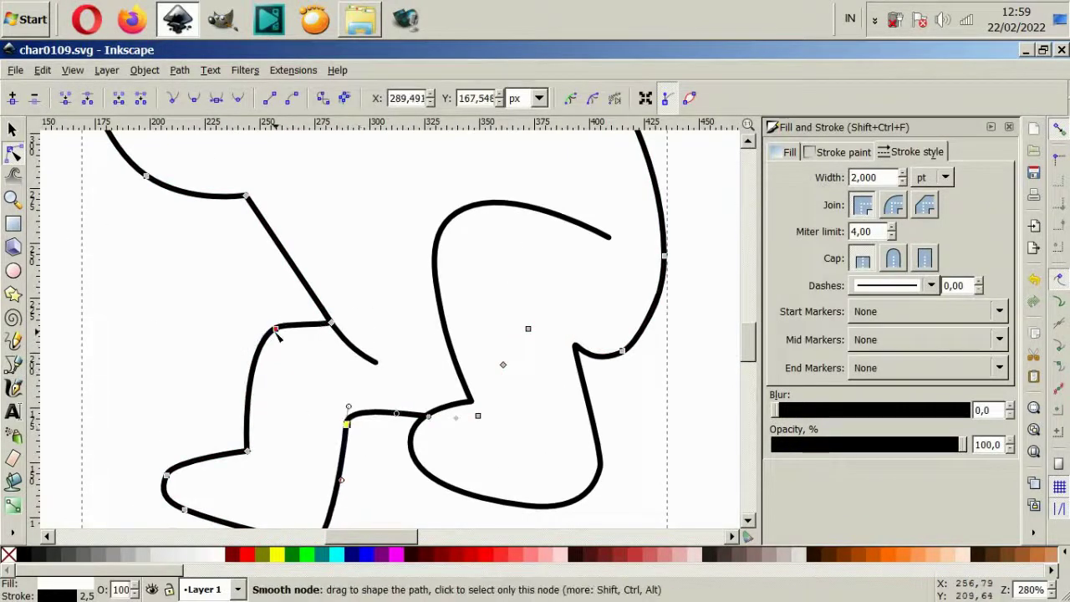
left_click_drag(276, 328, 270, 324)
- Box-select most of the body outline's nodes and shift them up-left
key("5")
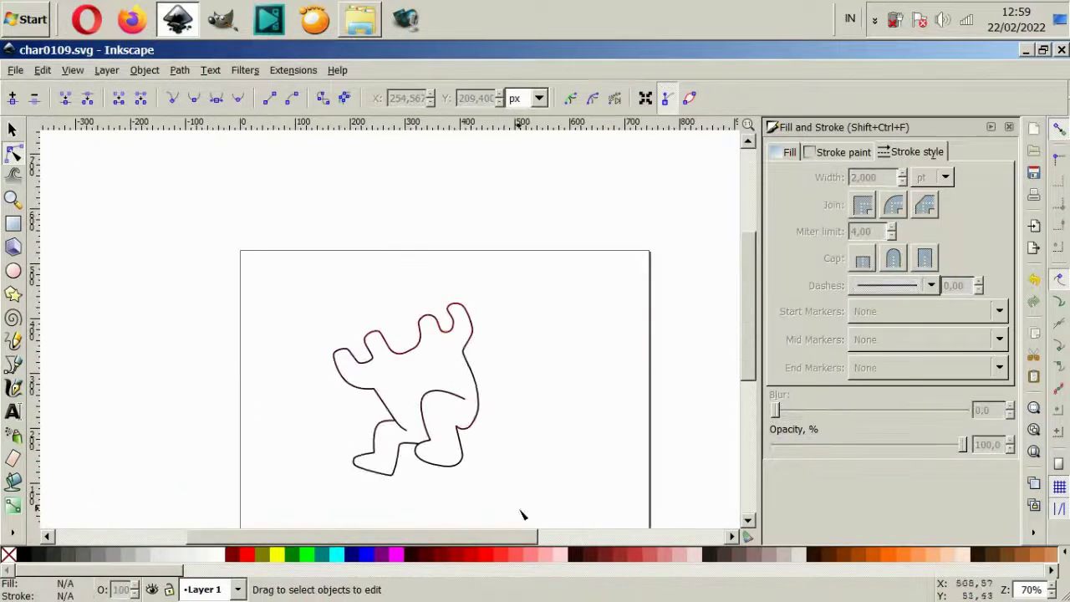
scroll(524, 418, "up", 2)
left_click_drag(112, 250, 544, 443)
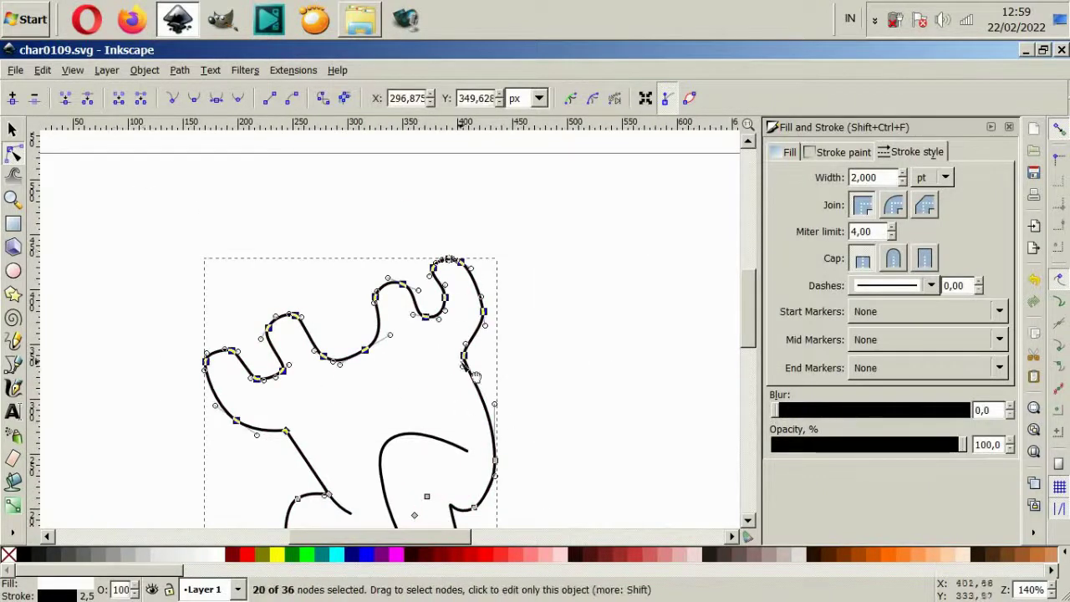
left_click_drag(463, 355, 459, 342)
left_click(552, 426)
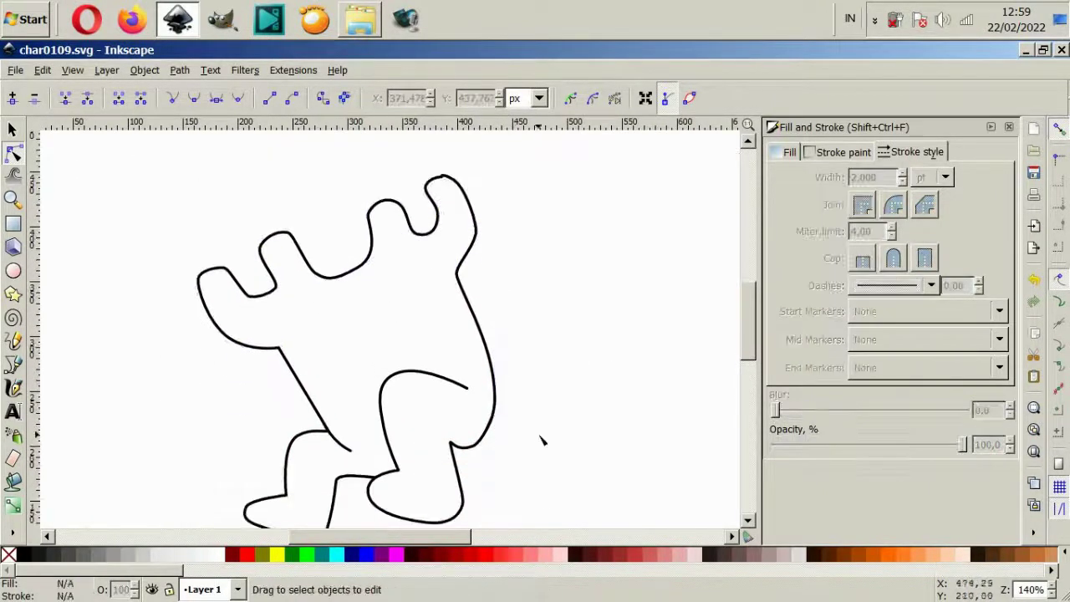
scroll(468, 443, "up", 2, "ctrl")
scroll(437, 460, "up", 2, "ctrl")
left_click(12, 363)
- Draw a closed oval outline inside the front foot
left_click_drag(229, 307, 337, 303)
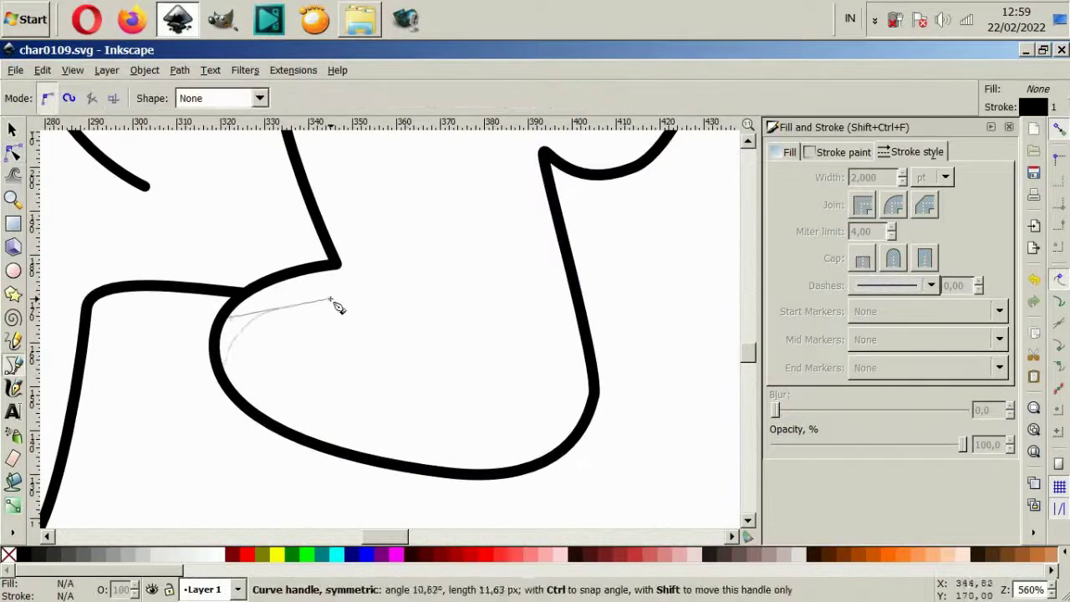
left_click_drag(552, 365, 589, 391)
left_click(573, 442)
key("Return")
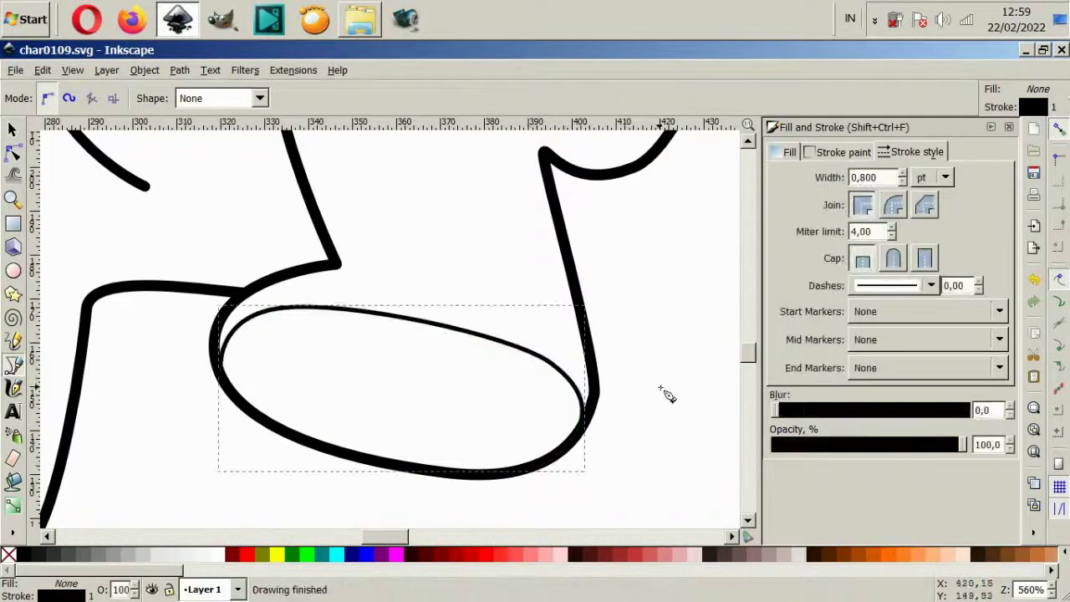
key("plus")
key("plus")
- Draw a curve along the top of the foot, reshape its nodes, and set width 2
left_click_drag(331, 298, 509, 326)
left_click(607, 361)
key("Return")
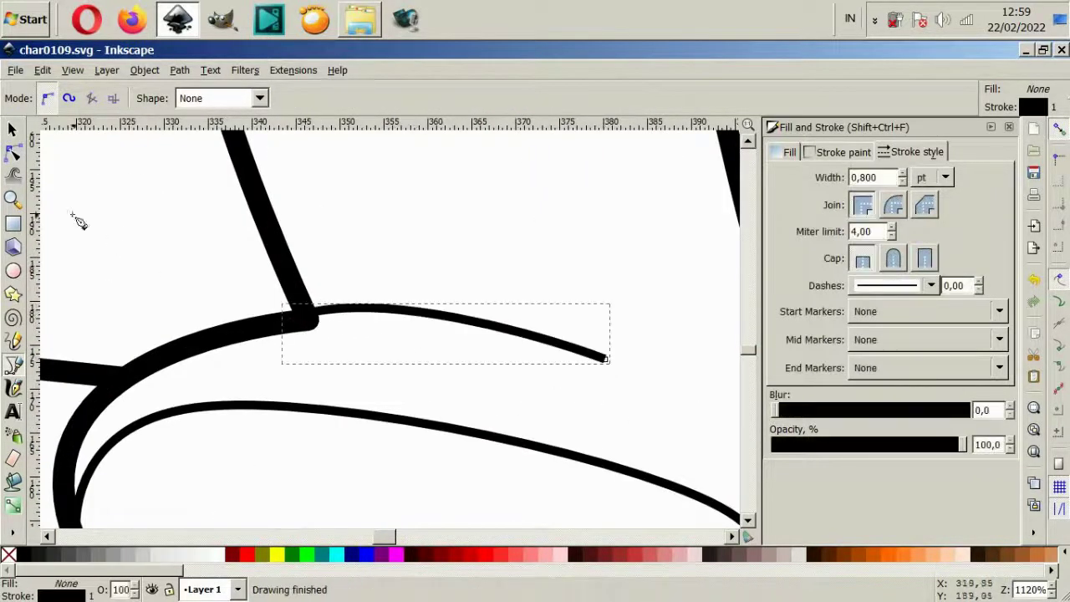
left_click(12, 151)
left_click_drag(292, 321, 213, 340)
left_click_drag(420, 312, 405, 319)
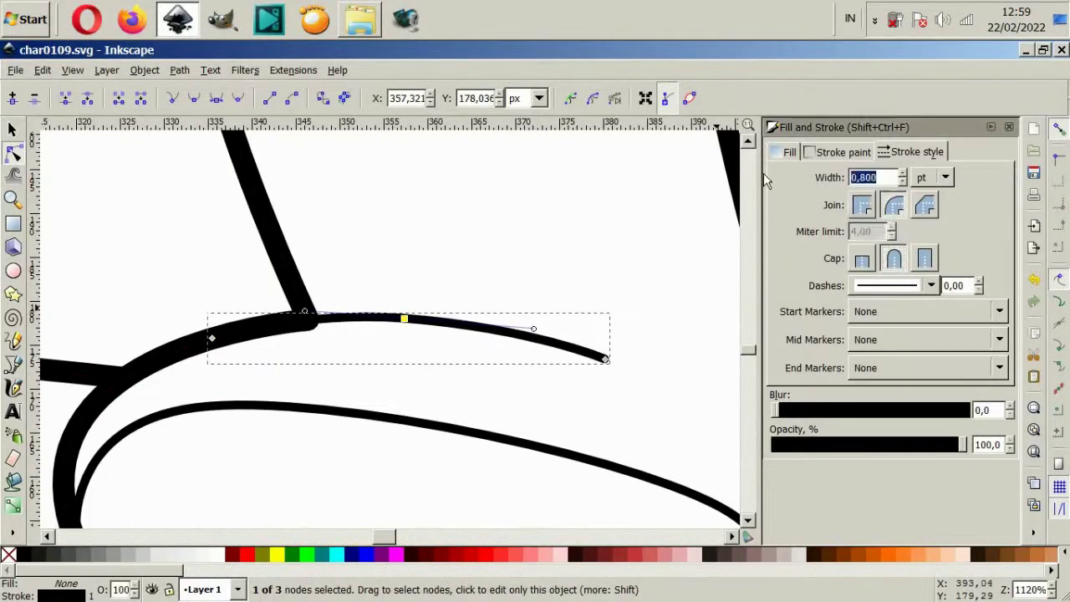
type("2")
key("Return")
left_click(537, 403)
- Nudge a corner node of the left foot outline slightly left and down
key("5")
scroll(310, 410, "up", 4)
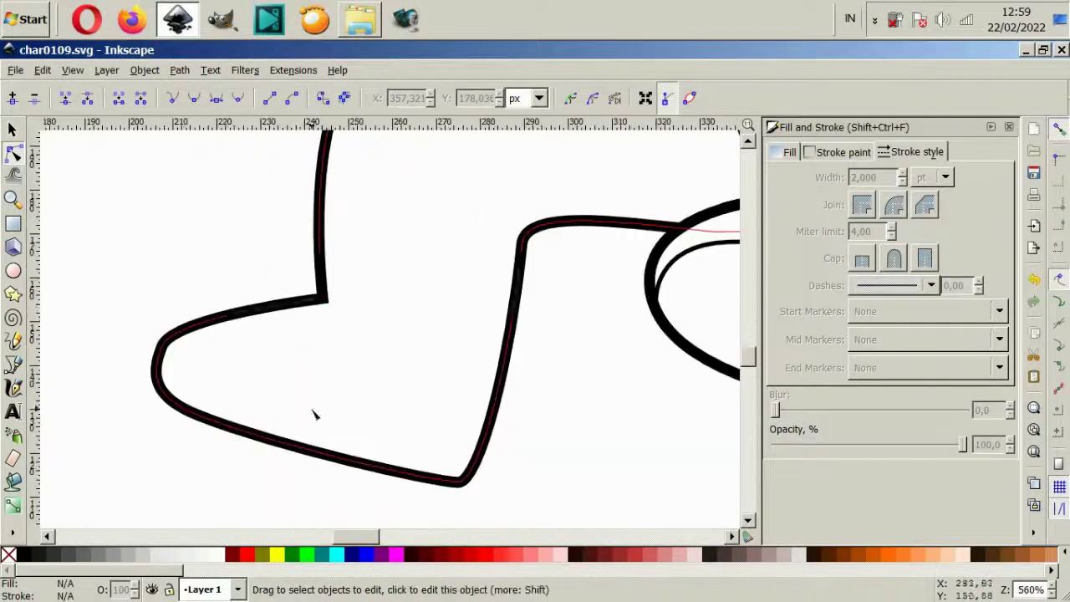
left_click(317, 299)
mouse_move(318, 298)
left_mouse_down()
mouse_move(310, 308)
mouse_move(375, 401)
left_mouse_up()
- Draw a small ankle curve inside the left foot and nudge it into place
key("b")
left_click_drag(443, 398, 456, 399)
double_click(469, 391)
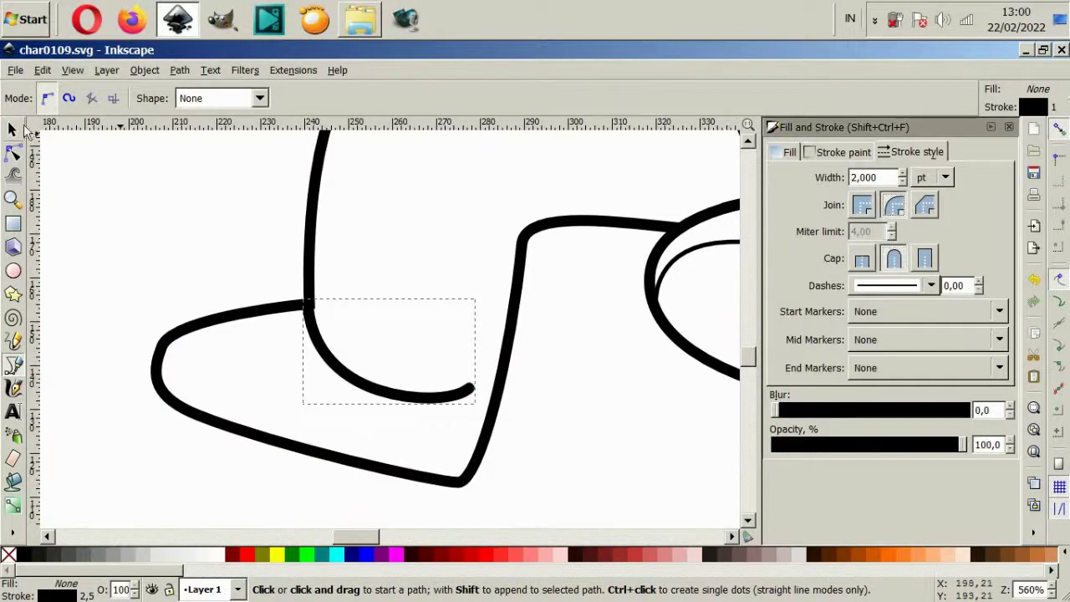
left_click(12, 130)
left_click_drag(333, 362, 335, 365)
left_click(494, 429)
- Round off the left foot outline by reshaping its upper-left, bottom and sole nodes and handles
left_click(201, 381)
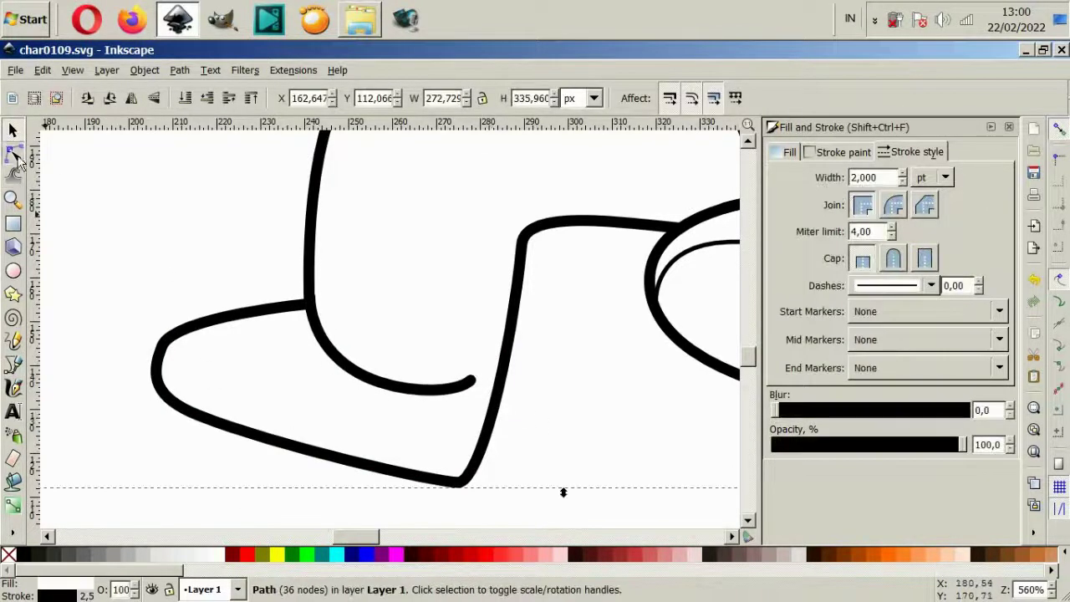
left_click(13, 153)
left_click(186, 306)
left_click_drag(159, 401, 140, 394)
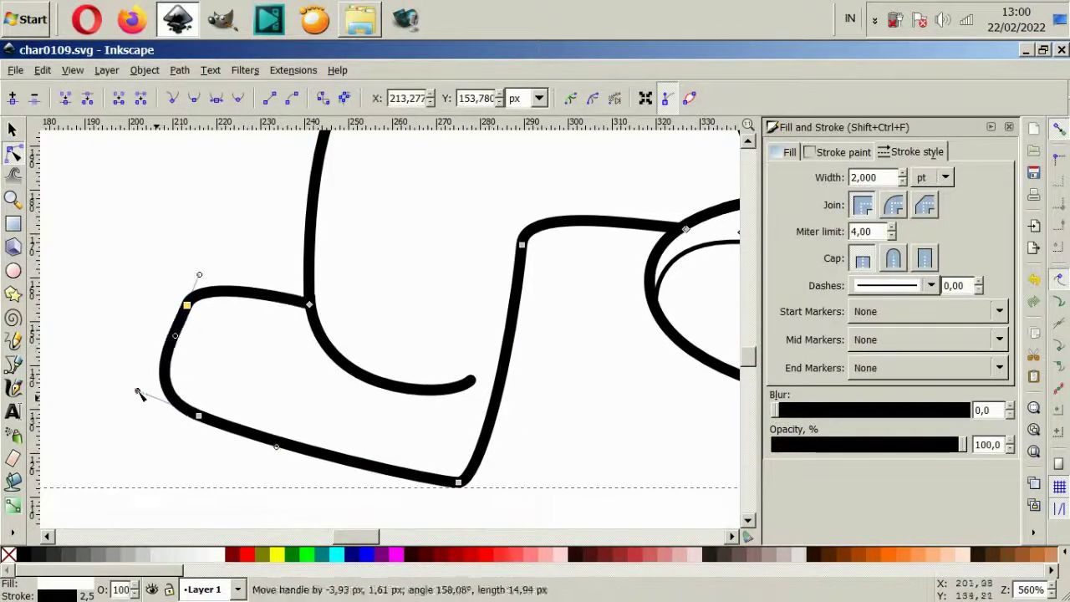
left_click_drag(187, 306, 193, 295)
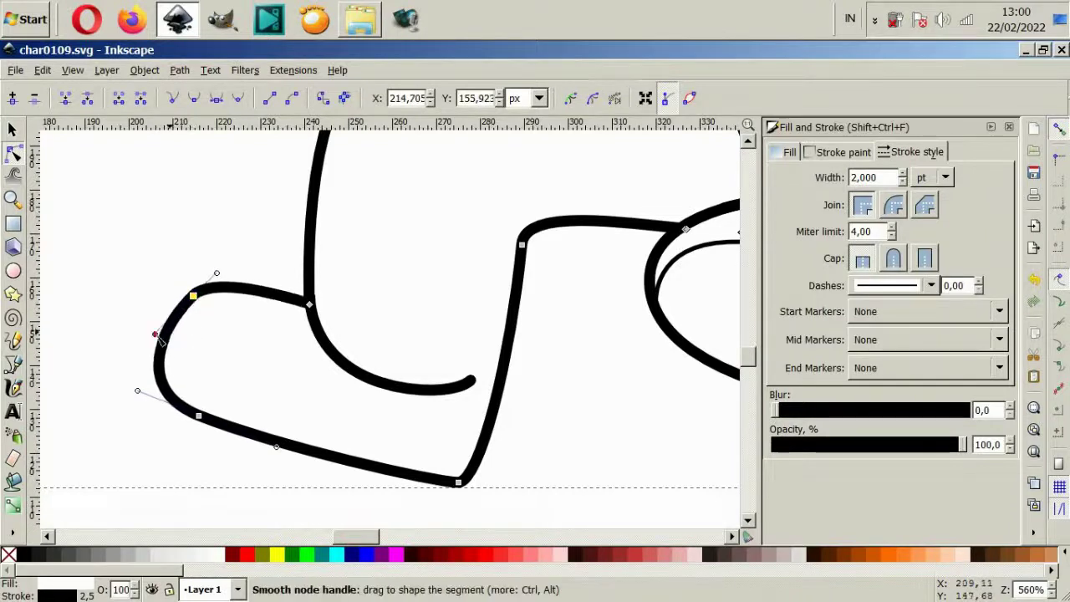
left_click_drag(464, 491, 469, 508)
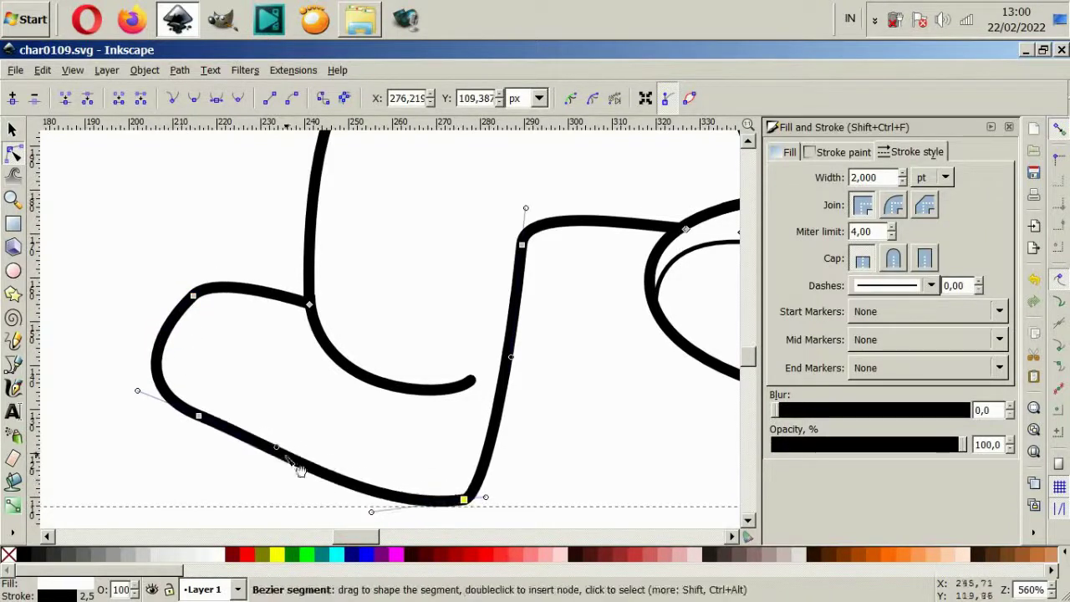
left_click_drag(297, 468, 267, 469)
left_click_drag(198, 415, 194, 427)
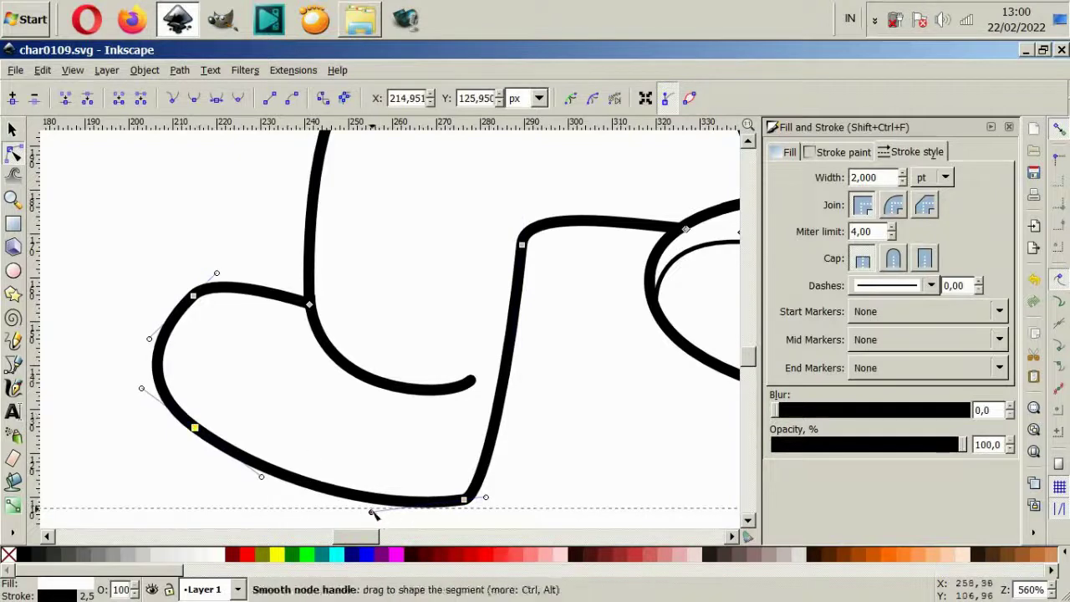
left_click_drag(371, 512, 411, 535)
left_click(615, 446)
- Move the ankle curve's top endpoint up and right, after undoing a trial rotation
scroll(616, 446, "down", 2)
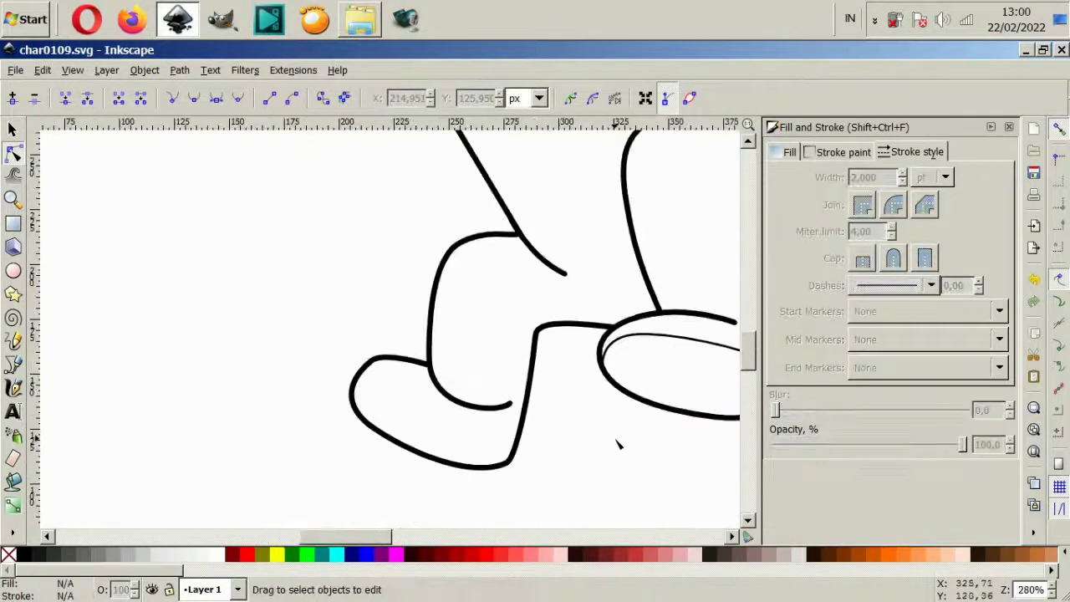
scroll(616, 451, "down", 3)
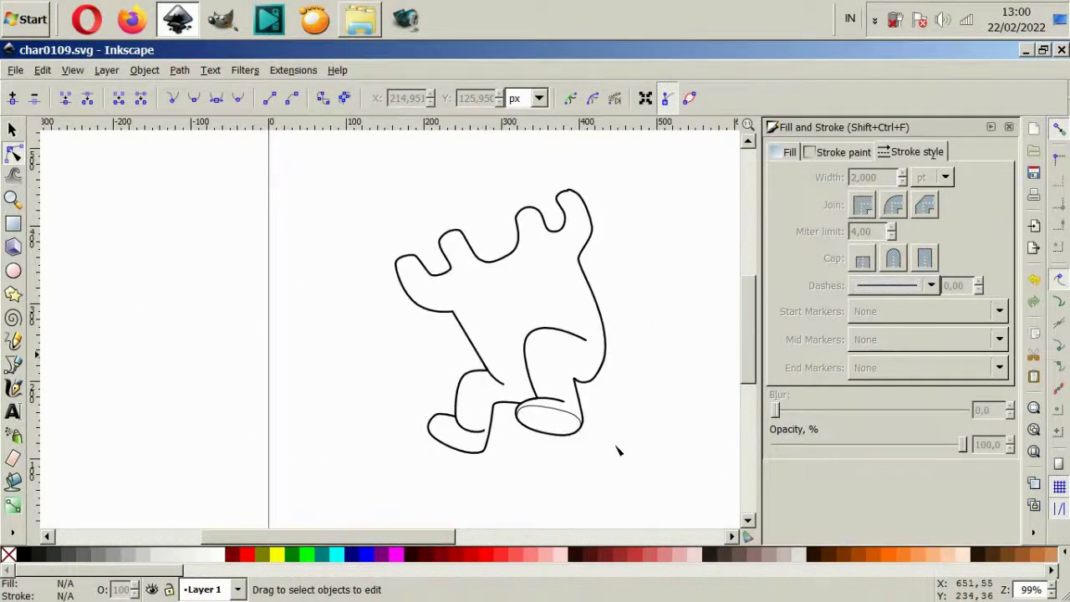
scroll(490, 444, "up", 4)
left_click(492, 373)
left_click(12, 129)
left_click(443, 380)
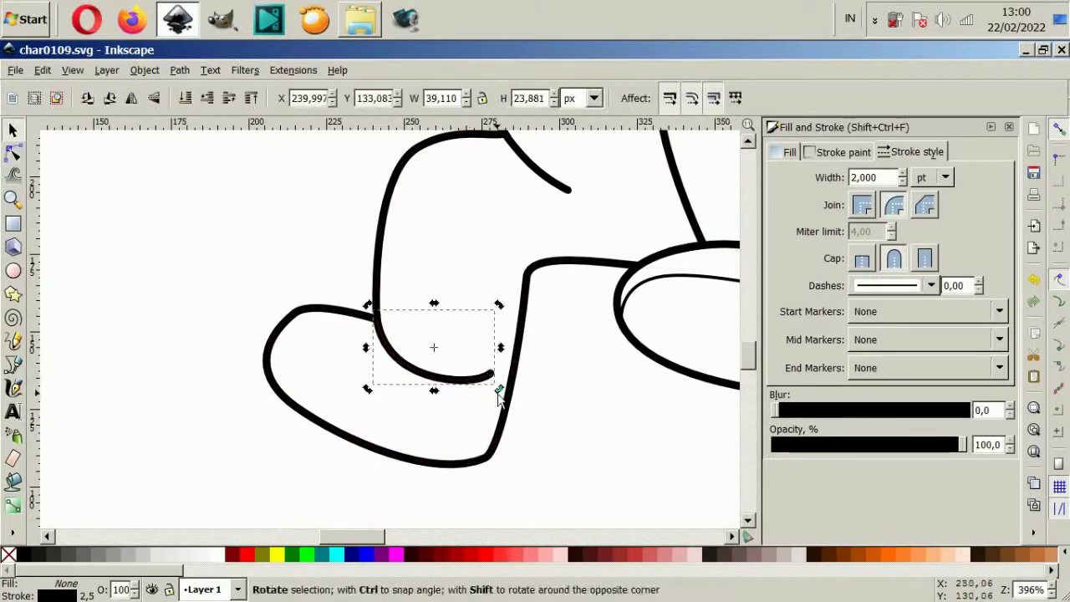
mouse_move(498, 399)
left_mouse_down()
mouse_move(454, 410)
mouse_move(460, 401)
mouse_move(448, 418)
left_mouse_up()
key("ctrl+z")
key("ctrl+z")
left_click(13, 152)
left_click_drag(371, 341, 376, 314)
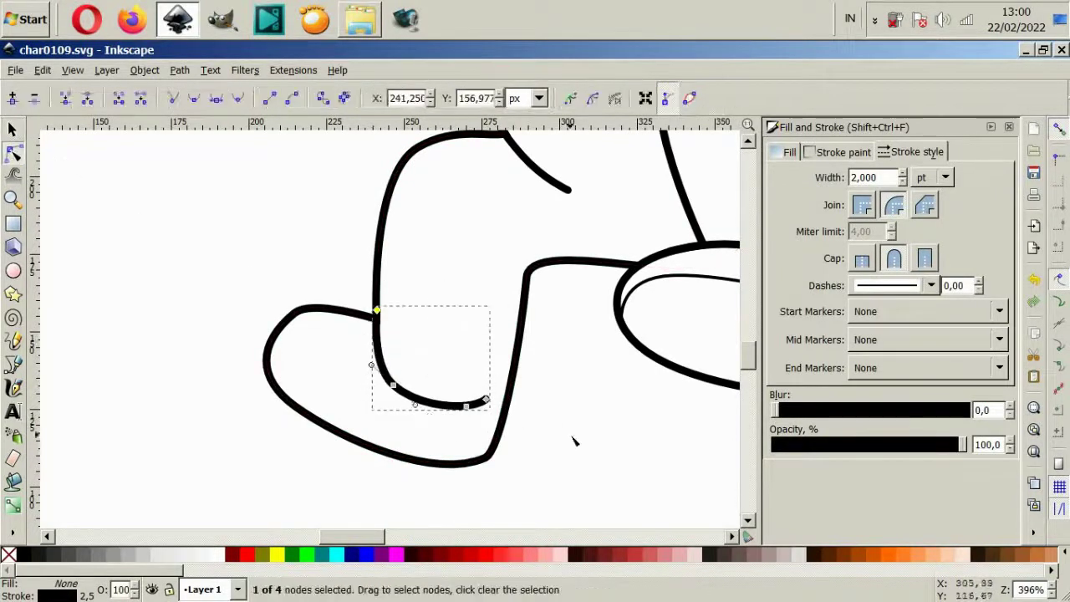
- Set the right foot oval's stroke width to 2 pt
scroll(573, 441, "down", 1)
scroll(561, 398, "down", 2)
scroll(593, 390, "up", 2)
left_click(585, 391)
left_click(854, 177)
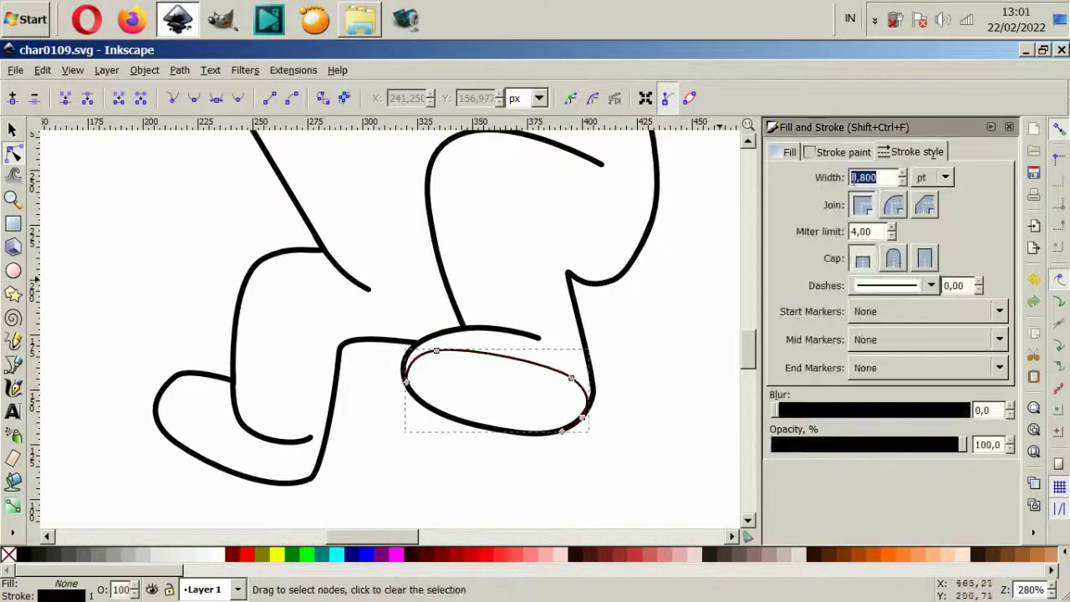
type("2")
key("Return")
left_click(596, 239)
- Start a new Bezier line on the right leg
scroll(640, 335, "down", 1)
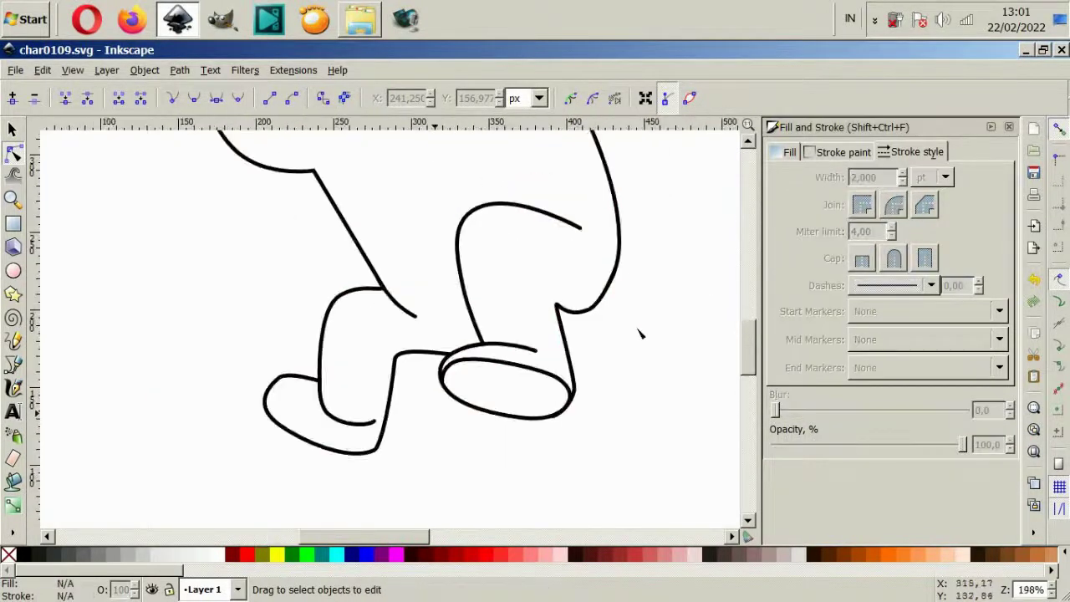
scroll(541, 291, "up", 2)
left_click(14, 365)
left_click(564, 230)
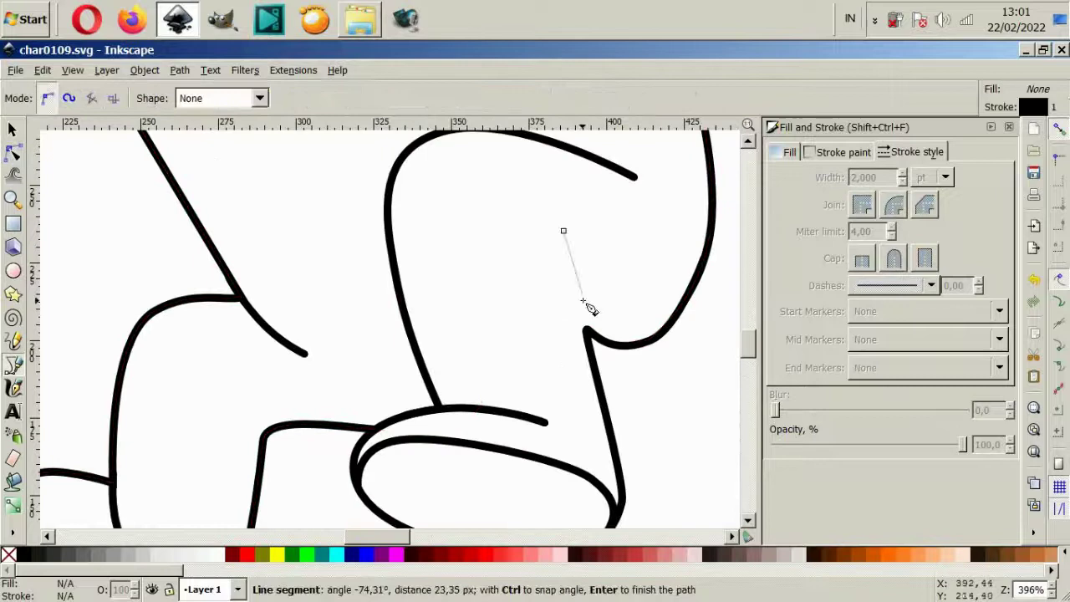
- Finish the straight line down the right leg with round joins and round caps
double_click(590, 352)
left_click(896, 207)
left_click(893, 258)
scroll(602, 267, "down", 4)
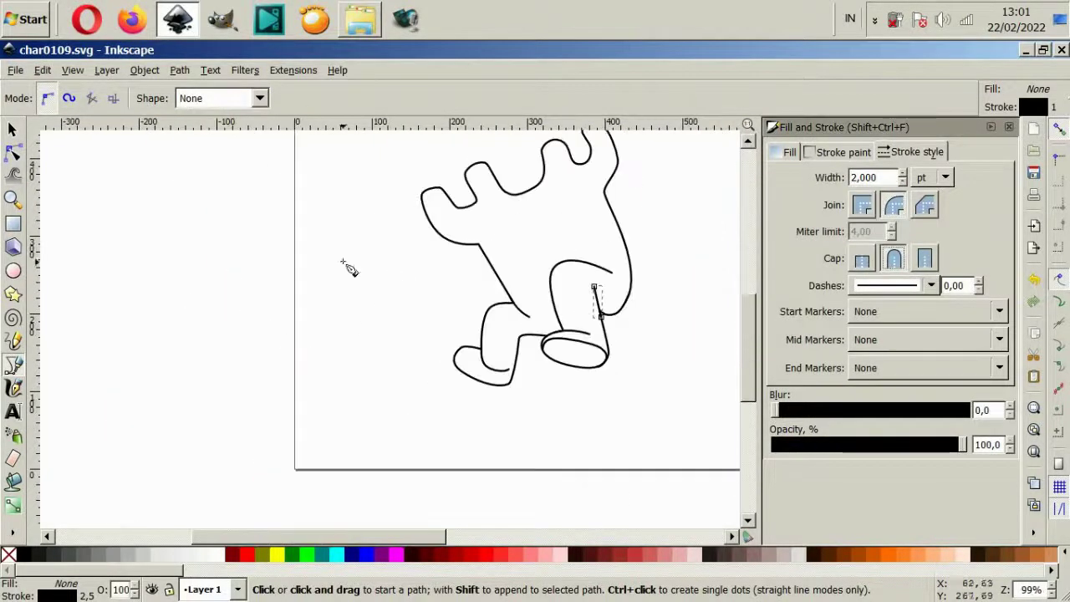
- Move body outline nodes to reshape its curve behind the right leg
left_click(12, 130)
left_click(513, 296)
scroll(513, 296, "up", 1)
scroll(501, 301, "up", 1)
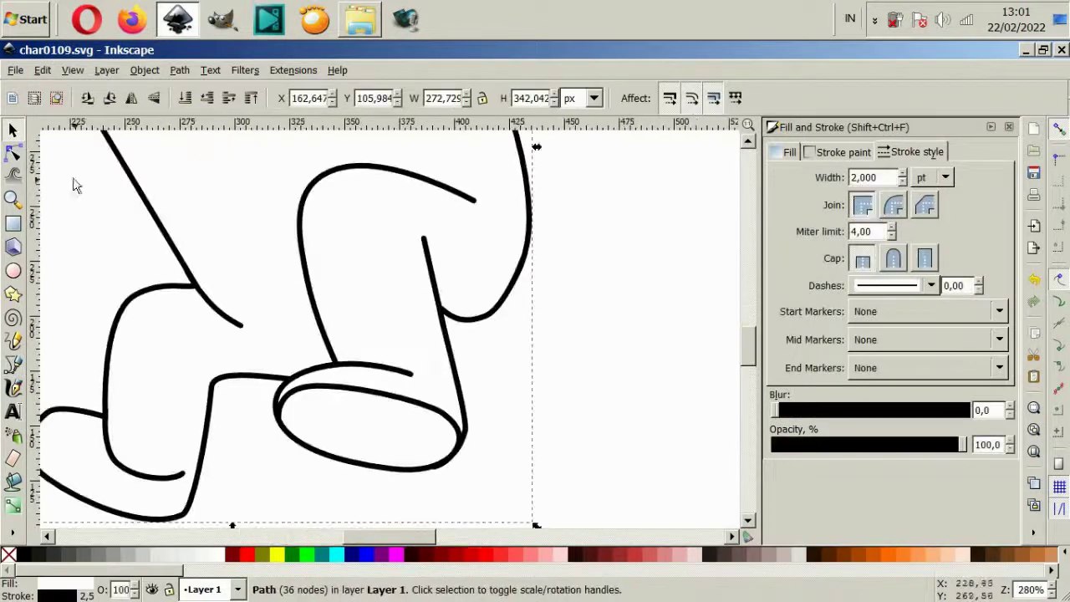
scroll(491, 316, "up", 1)
key("n")
left_click(491, 316)
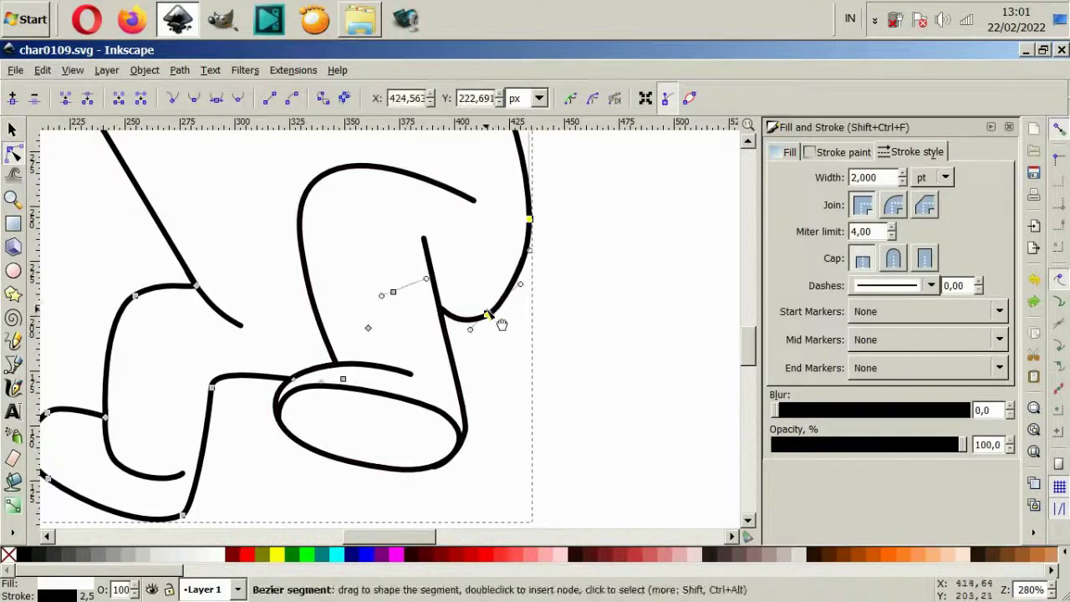
left_click_drag(488, 316, 502, 294)
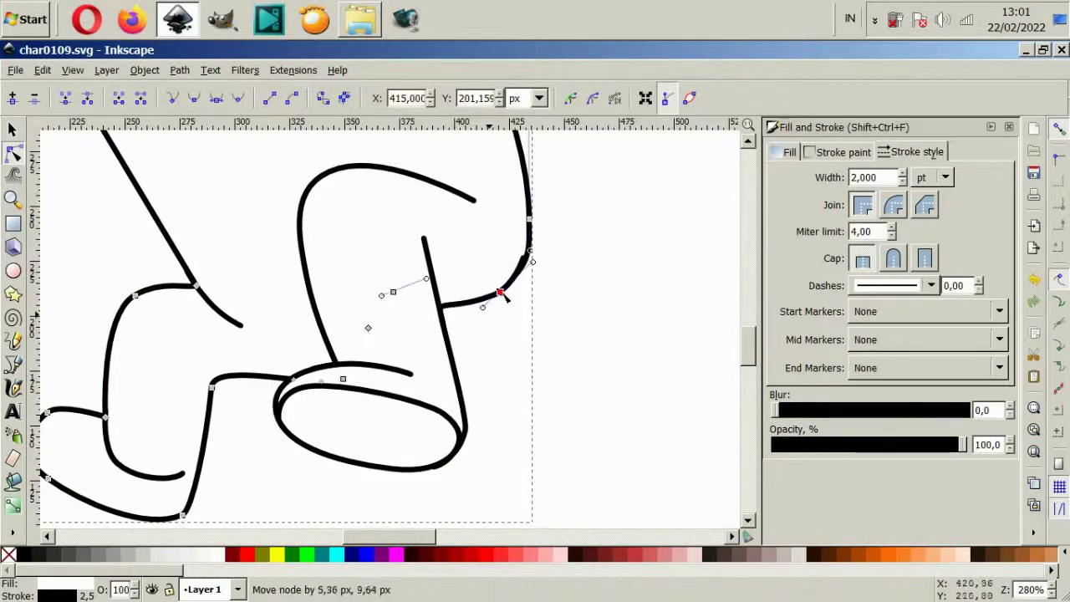
left_click(579, 333)
scroll(614, 375, "down", 1)
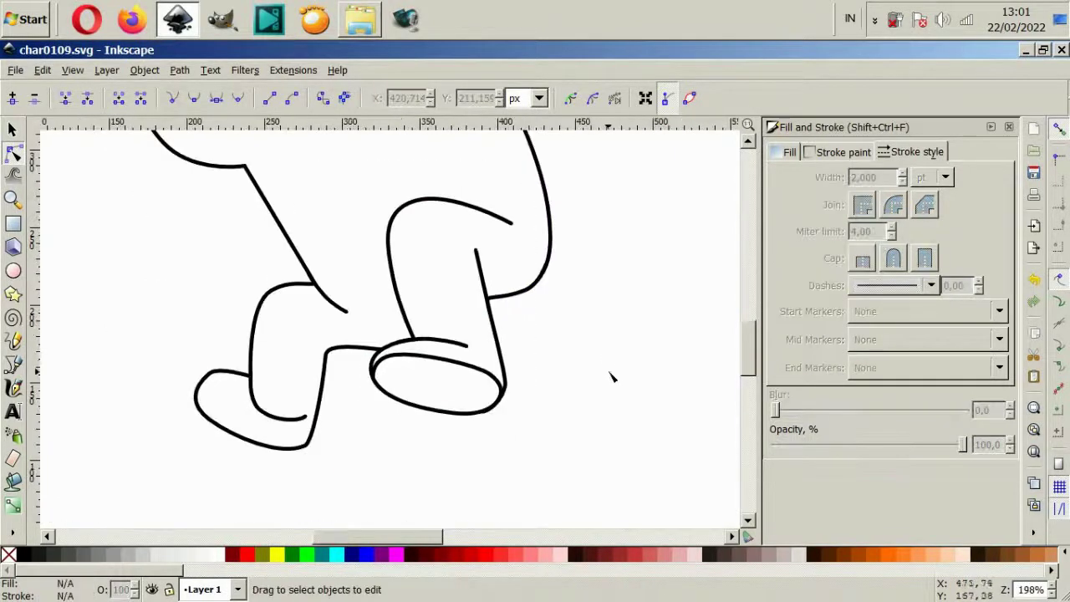
left_click(478, 373)
mouse_move(493, 343)
left_mouse_down()
mouse_move(526, 361)
mouse_move(471, 327)
mouse_move(466, 344)
left_mouse_up()
- Nudge the left foot's bottom node slightly on the outline path
left_click(481, 347)
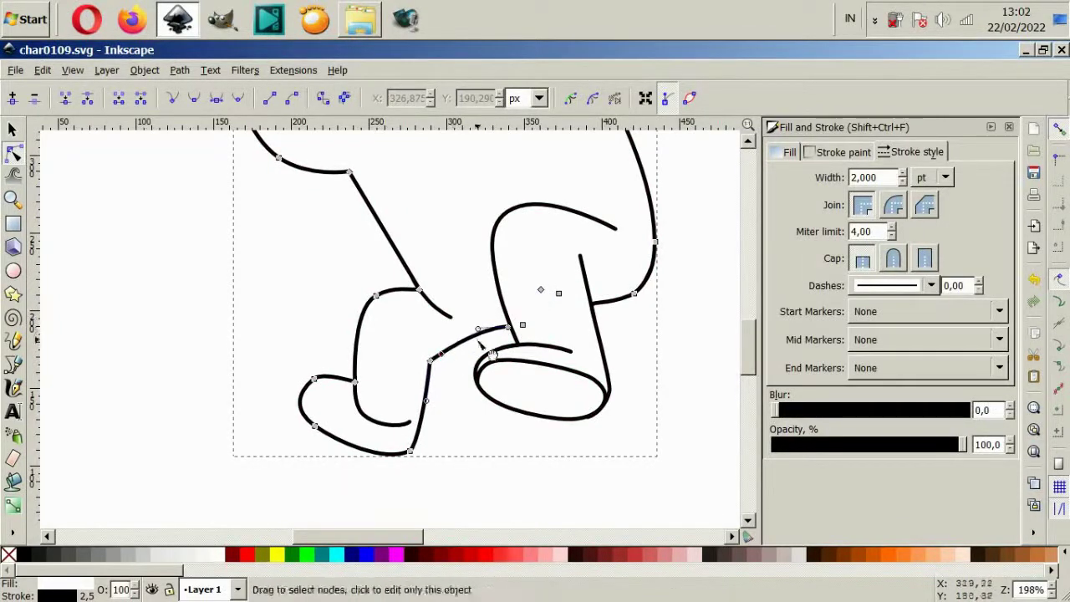
left_click(466, 423)
left_click(429, 299)
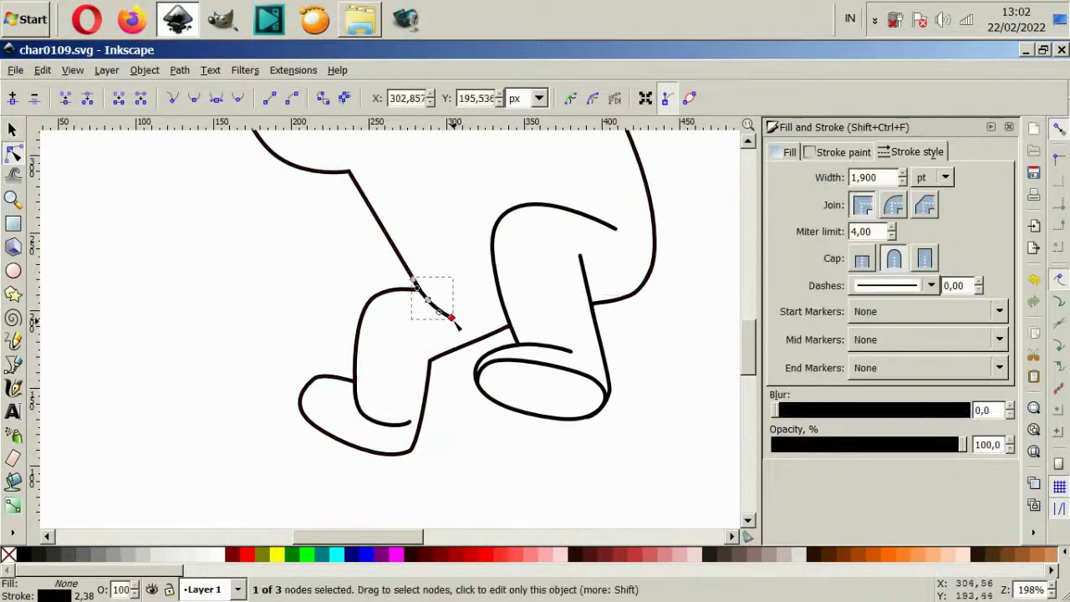
left_click(634, 408)
scroll(634, 409, "down", 2)
scroll(587, 430, "up", 2)
left_click(467, 393)
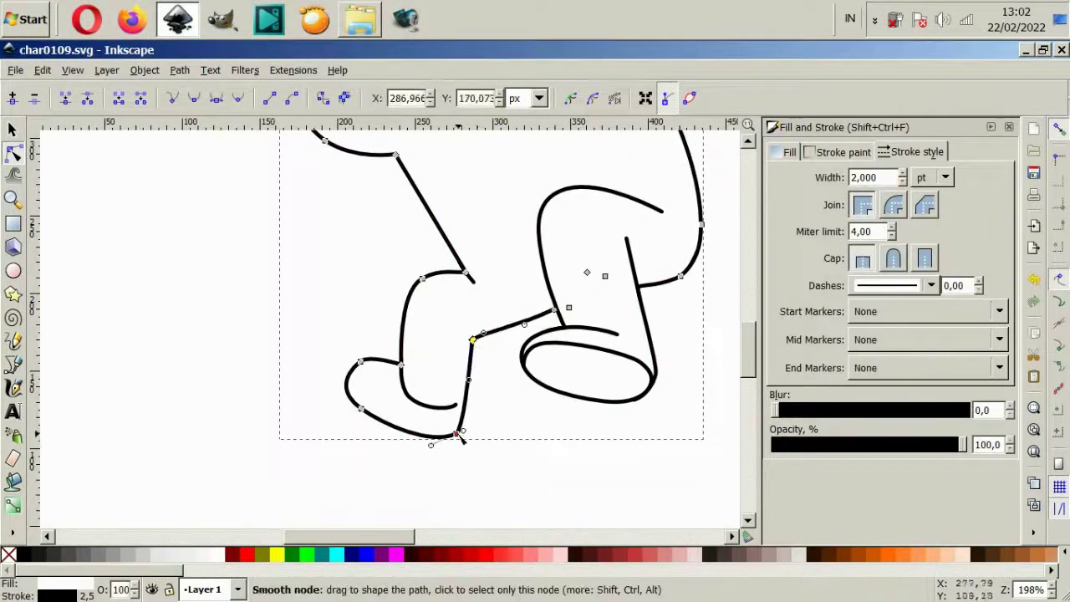
left_click_drag(458, 431, 461, 432)
key("Escape")
- Select the small knee line and the left foot path in turn to inspect them
scroll(465, 438, "down", 2)
scroll(465, 310, "up", 2)
left_click(466, 310)
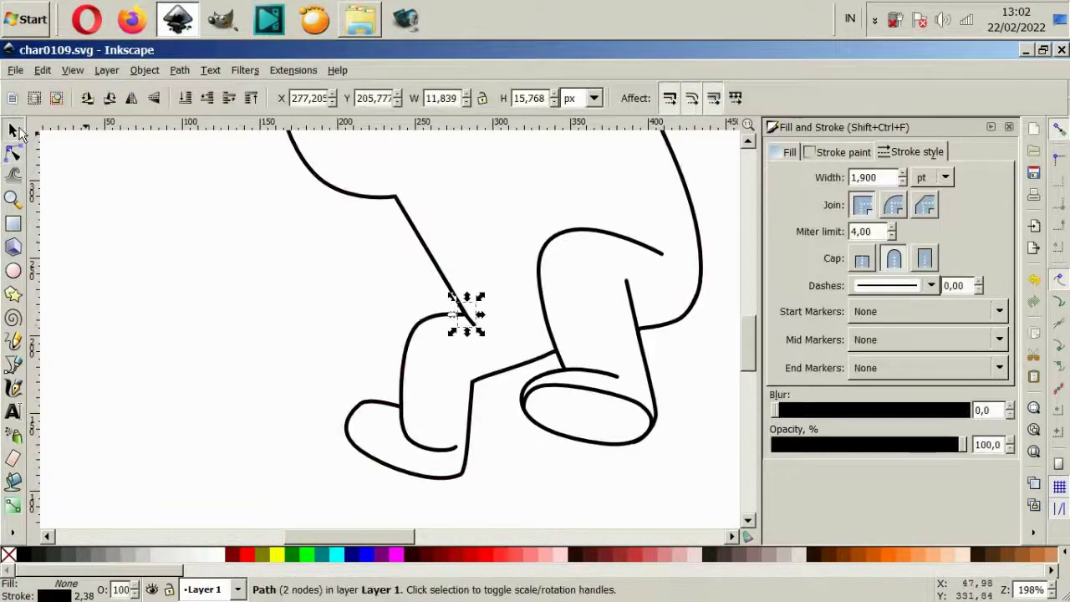
left_click(227, 439)
scroll(493, 350, "down", 2)
left_click(476, 418)
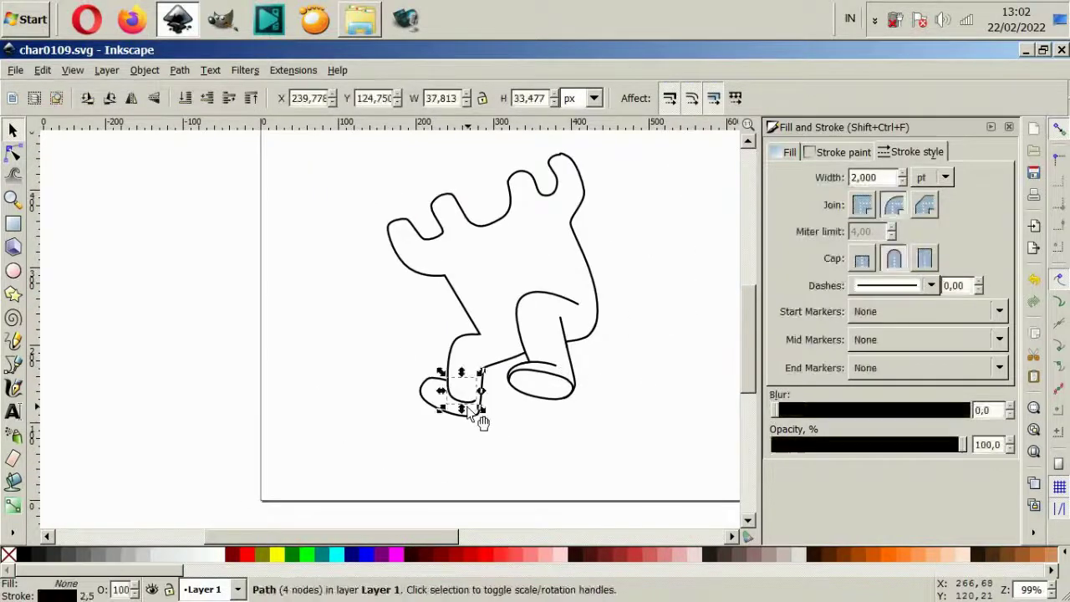
key("Escape")
scroll(528, 397, "up", 3)
- Smooth the left foot's sole by adjusting bottom and ankle nodes of the 34-node body outline
left_click(398, 369)
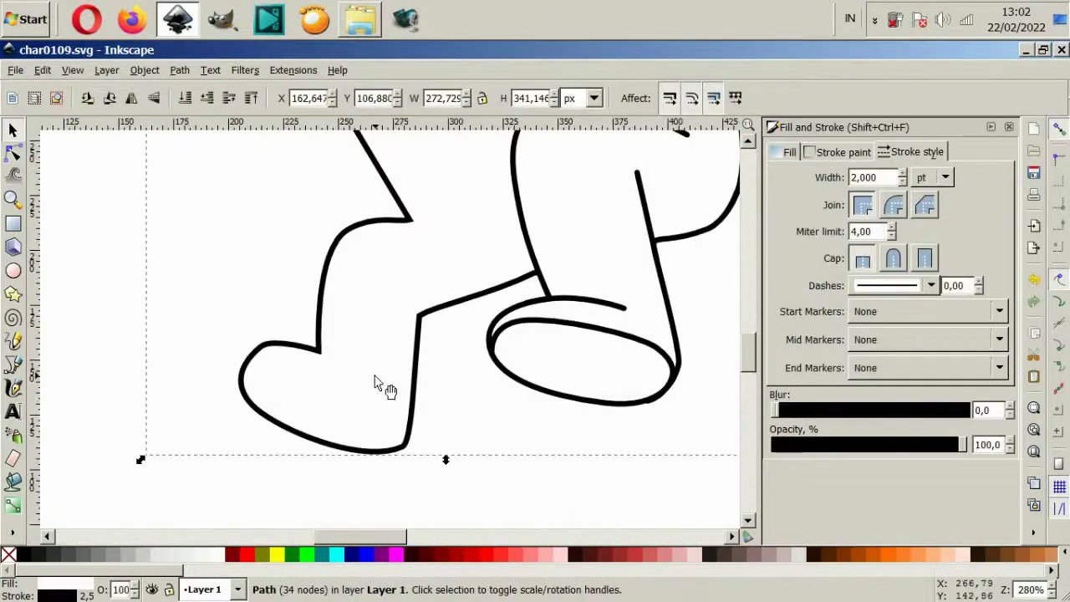
left_click(11, 151)
left_click(253, 351)
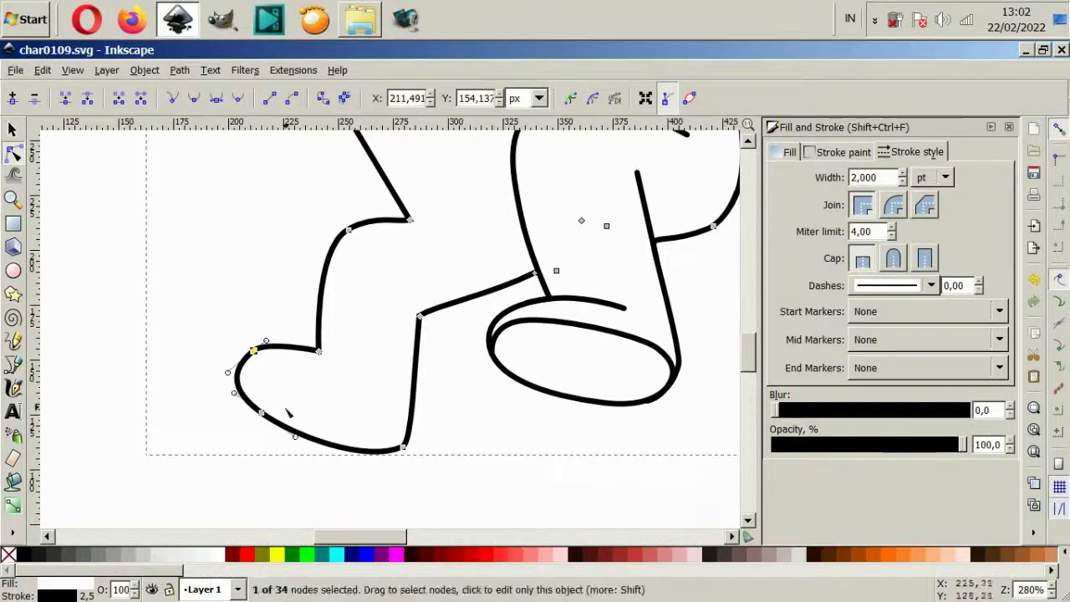
left_click(391, 453)
left_click_drag(355, 468, 351, 457)
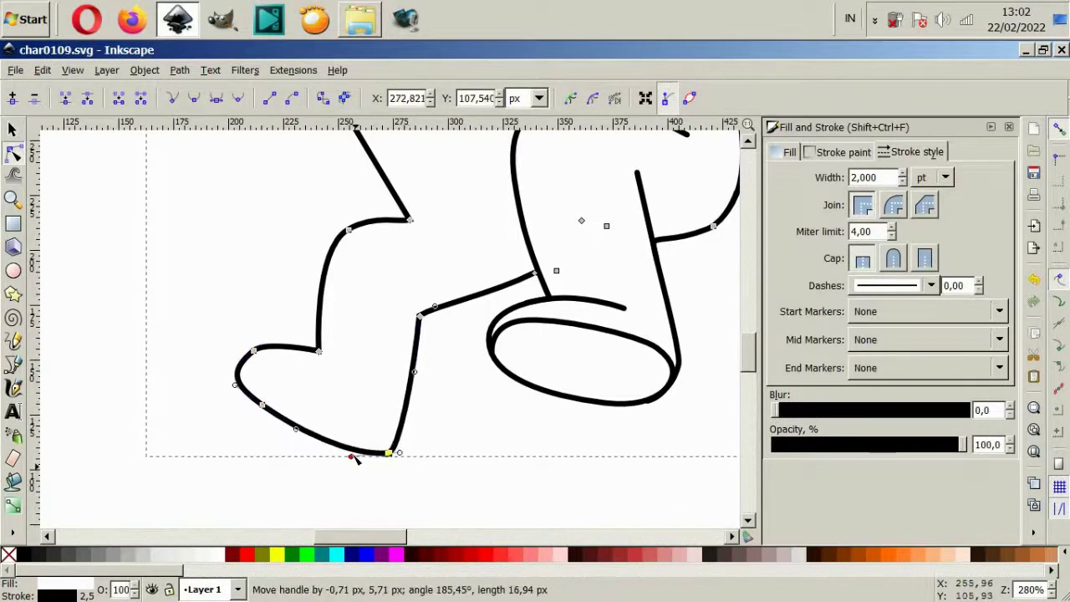
left_click_drag(419, 315, 425, 316)
left_click_drag(317, 351, 257, 355)
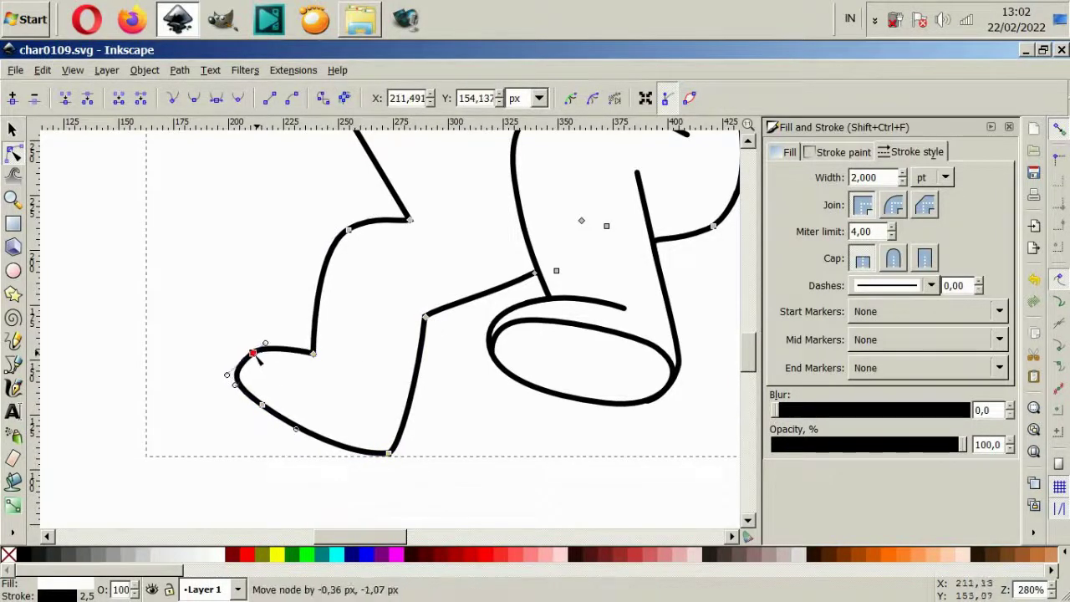
key("Escape")
- Drag the short curved stroke up and right until it meets the leg outline
scroll(581, 395, "down", 1)
scroll(580, 396, "down", 3)
scroll(488, 398, "up", 1)
scroll(488, 398, "up", 4)
left_click(317, 318)
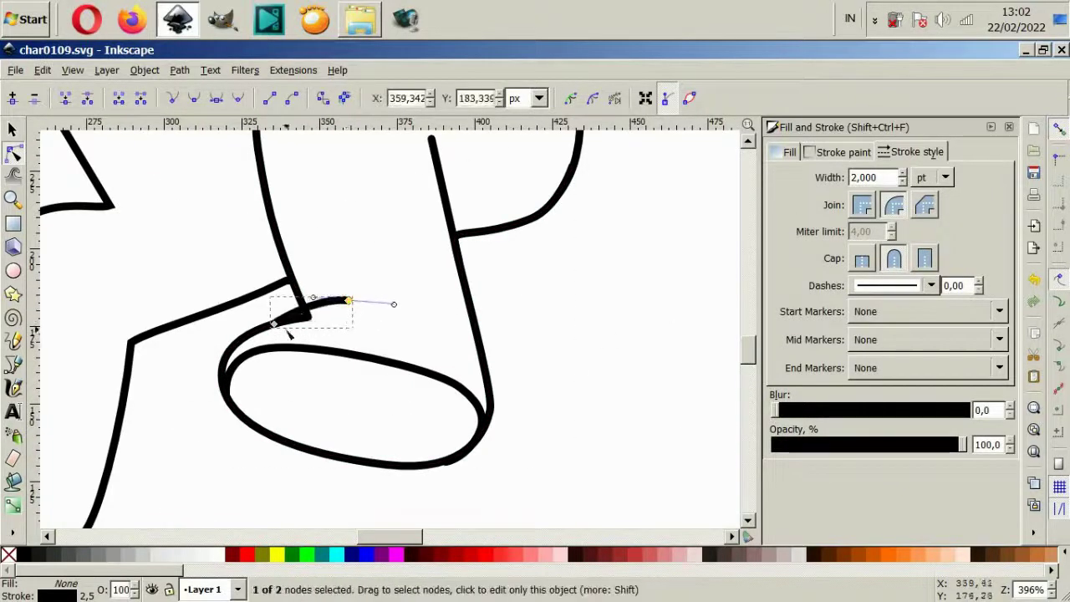
left_click(261, 340)
left_click_drag(309, 318, 351, 312)
key("s")
left_click(610, 382)
scroll(515, 433, "down", 4)
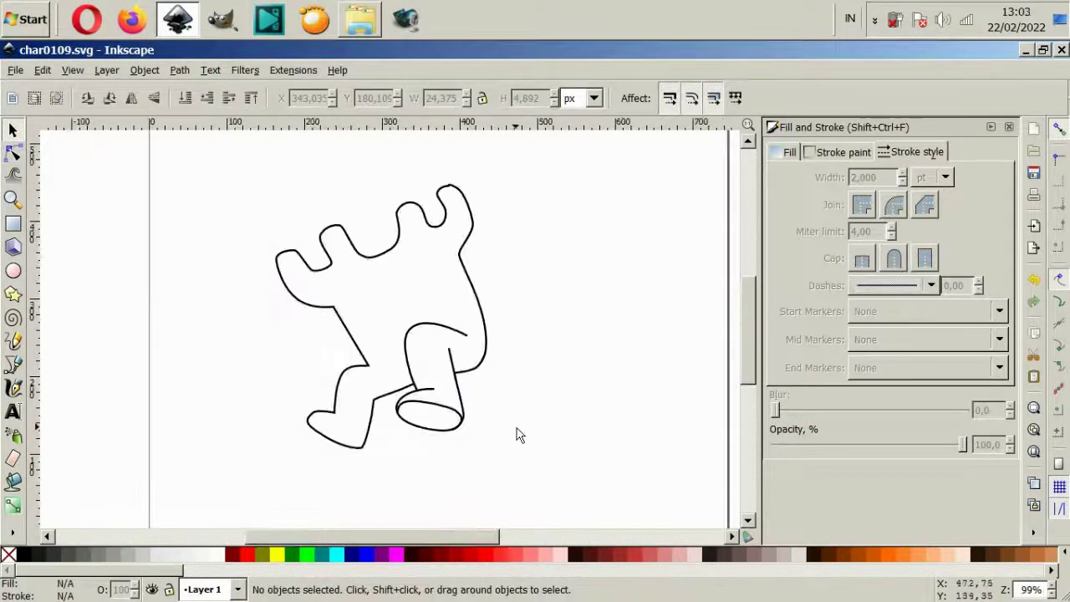
- Shrink the foot ellipse slightly and pull its upper-left node down and right
scroll(430, 422, "up", 2)
left_click(373, 404)
left_click_drag(355, 373, 381, 407)
left_click(13, 153)
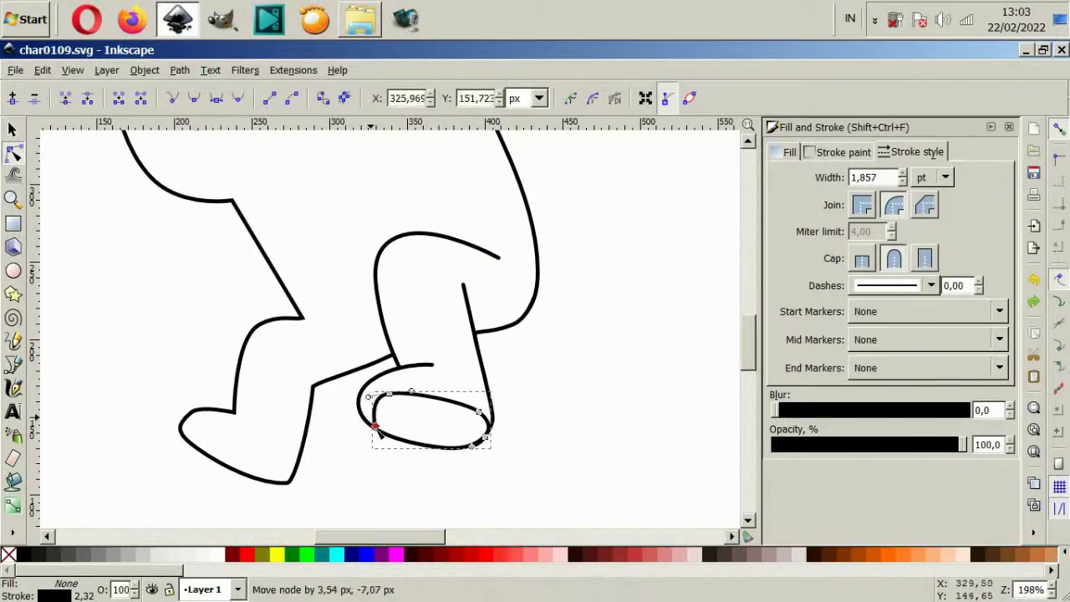
scroll(381, 407, "up", 2)
scroll(381, 407, "up", 1)
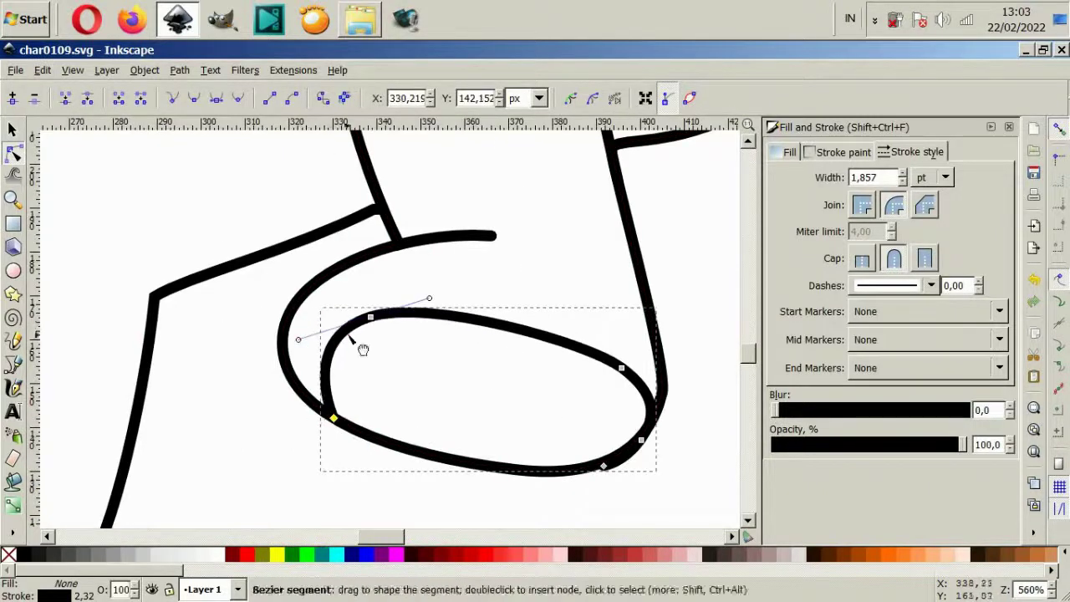
left_click_drag(370, 316, 385, 333)
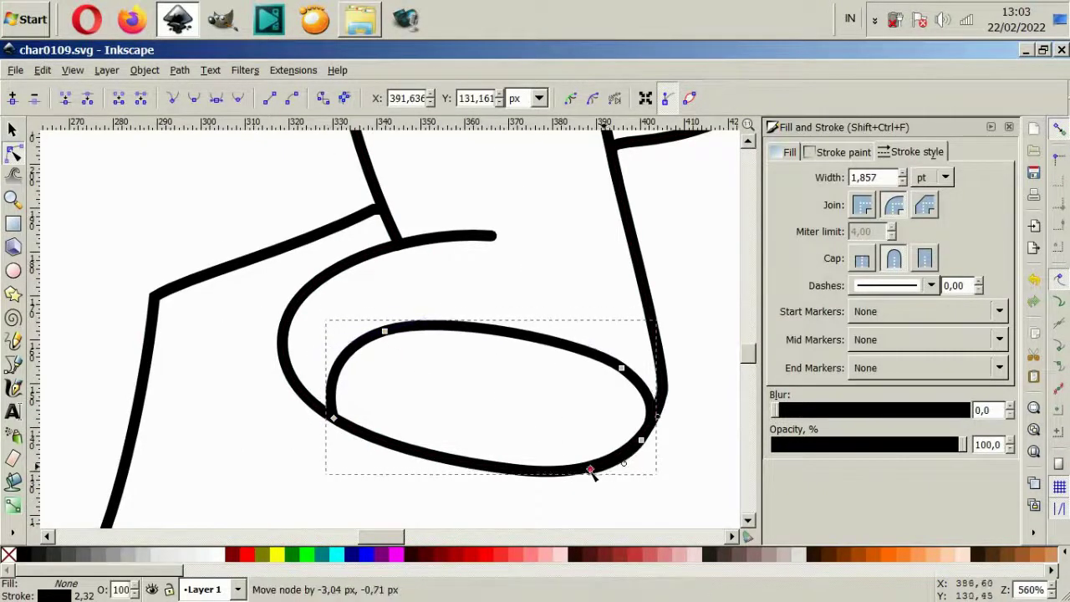
left_click(720, 309)
- Adjust the node where the leg meets the foot
scroll(561, 297, "down", 5)
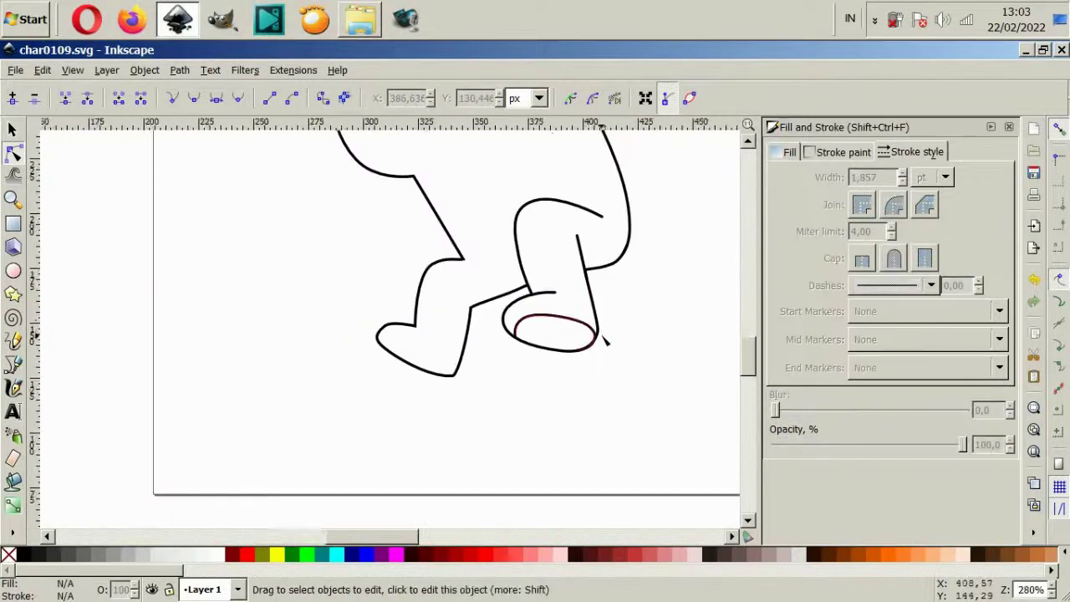
left_click(592, 328)
scroll(591, 328, "up", 4)
left_click_drag(590, 326, 606, 228)
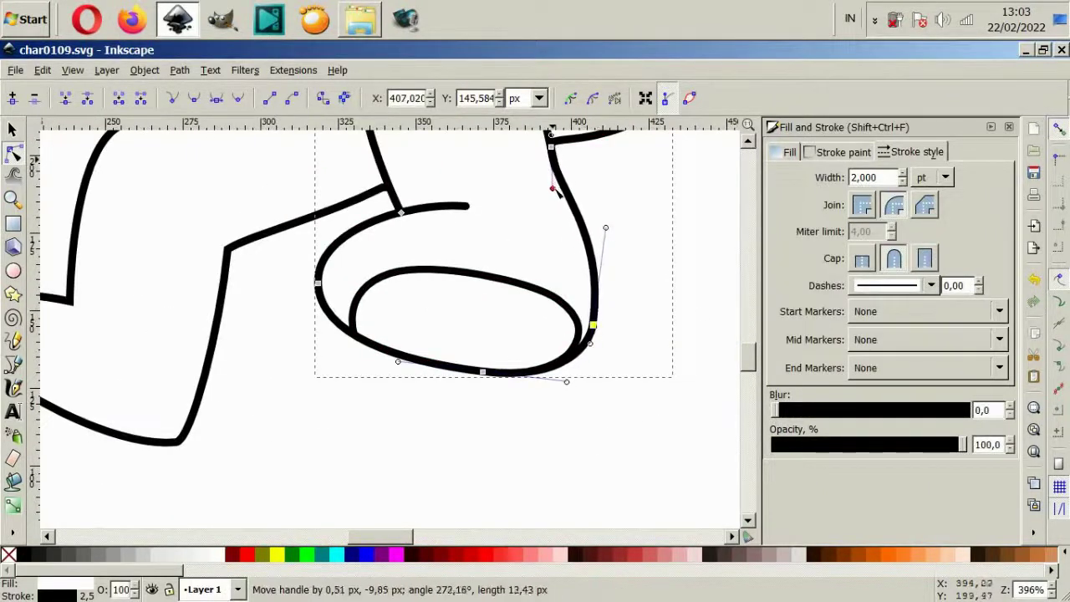
scroll(565, 359, "down", 5)
left_click(675, 354)
scroll(675, 354, "up", 3)
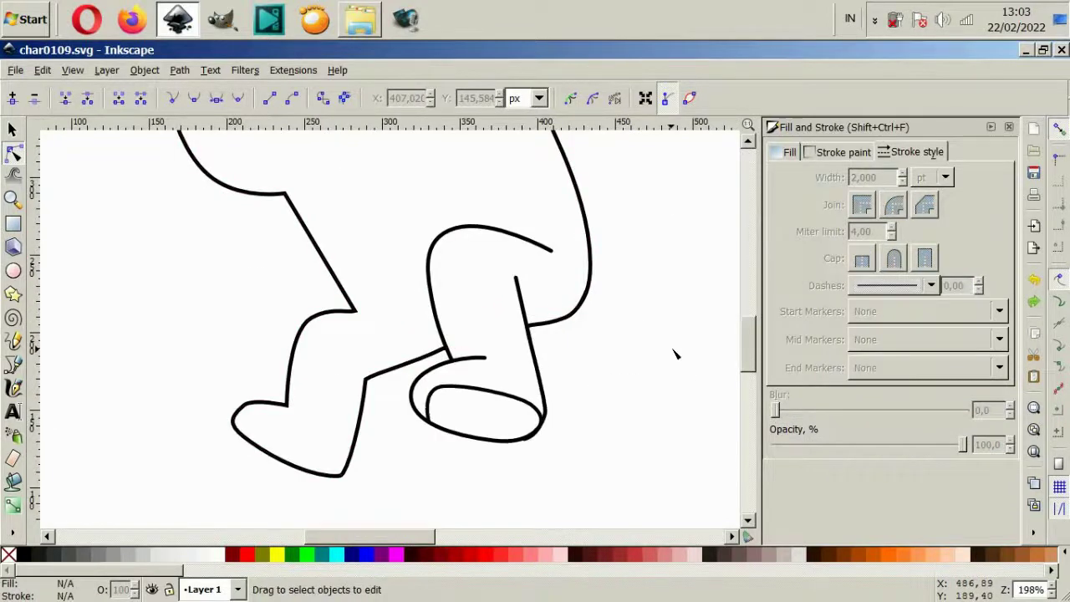
- Shrink the inner ellipse again and reshape its left, right and top-left nodes into a smooth loop
left_click(511, 398)
scroll(512, 398, "up", 2)
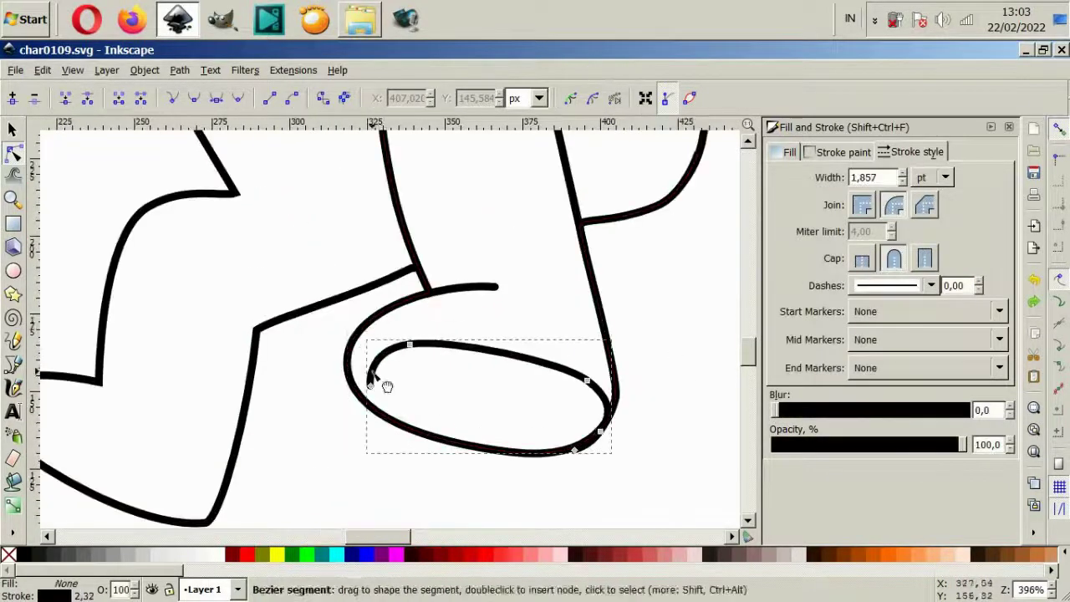
key("s")
left_click_drag(366, 339, 382, 343)
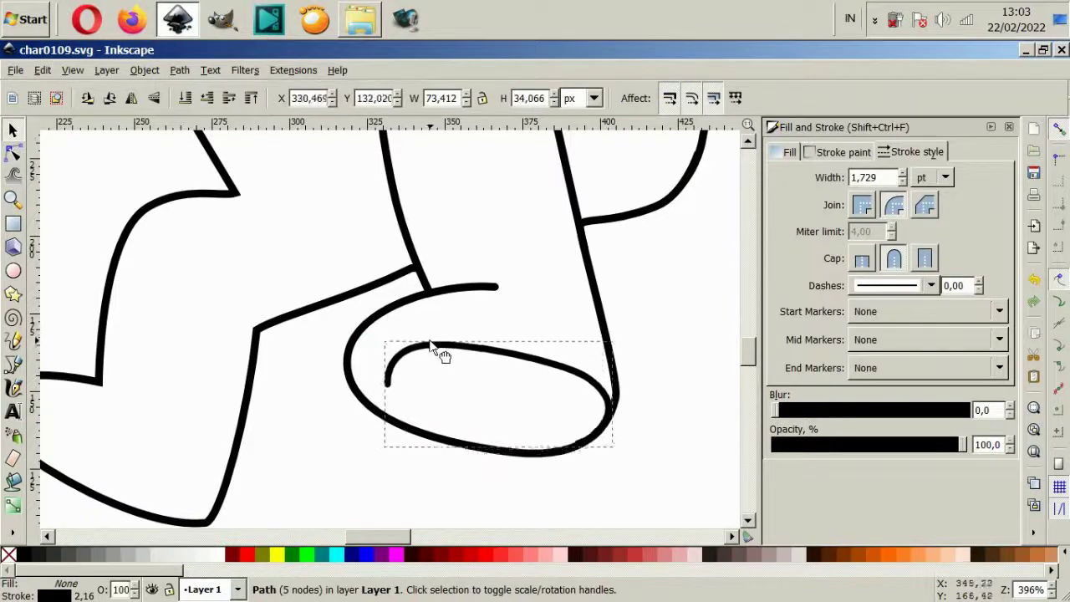
left_click(14, 154)
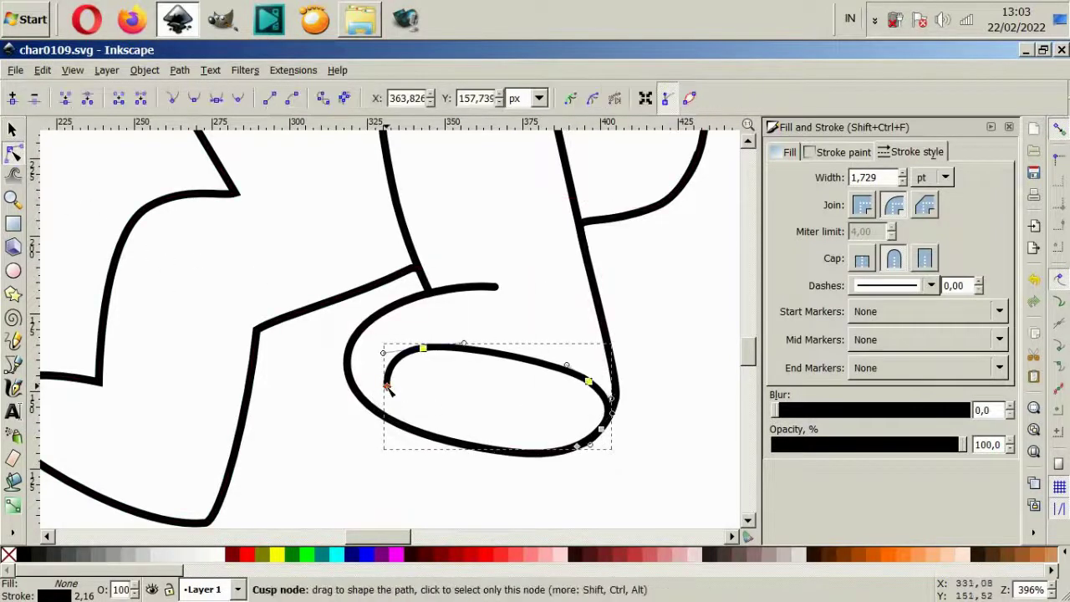
left_click_drag(387, 386, 355, 393)
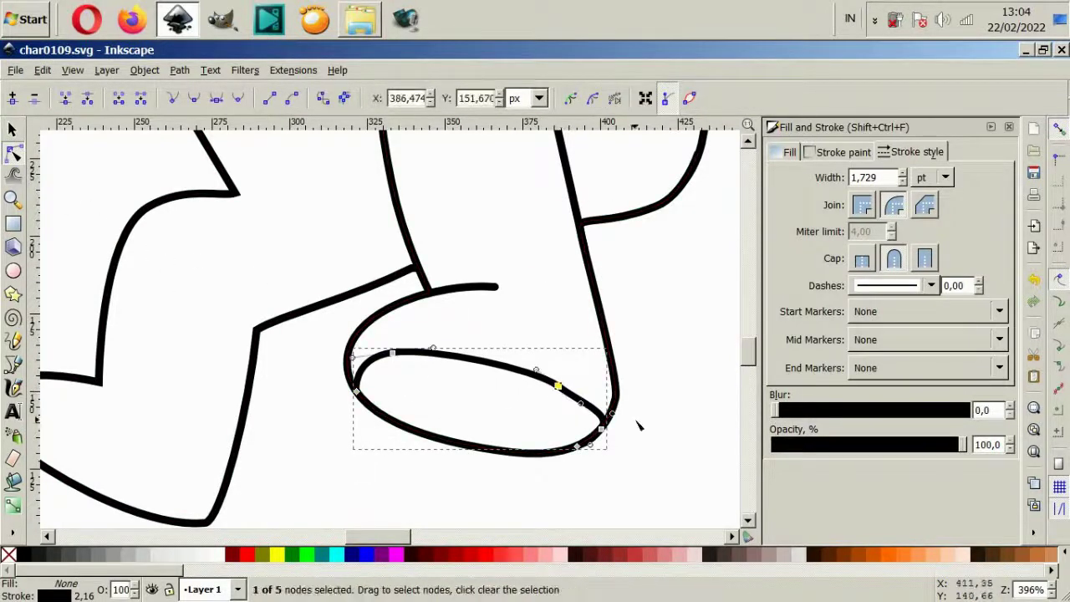
left_click_drag(622, 400, 623, 370)
left_click_drag(392, 353, 390, 361)
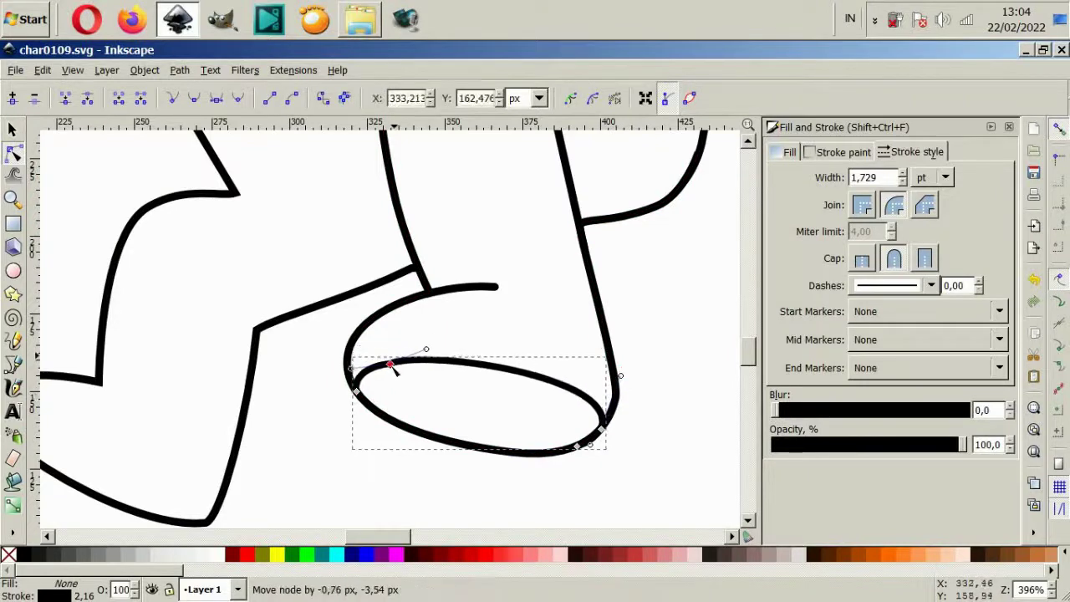
left_click(635, 443)
key("5")
scroll(580, 341, "up", 2)
scroll(573, 232, "up", 1)
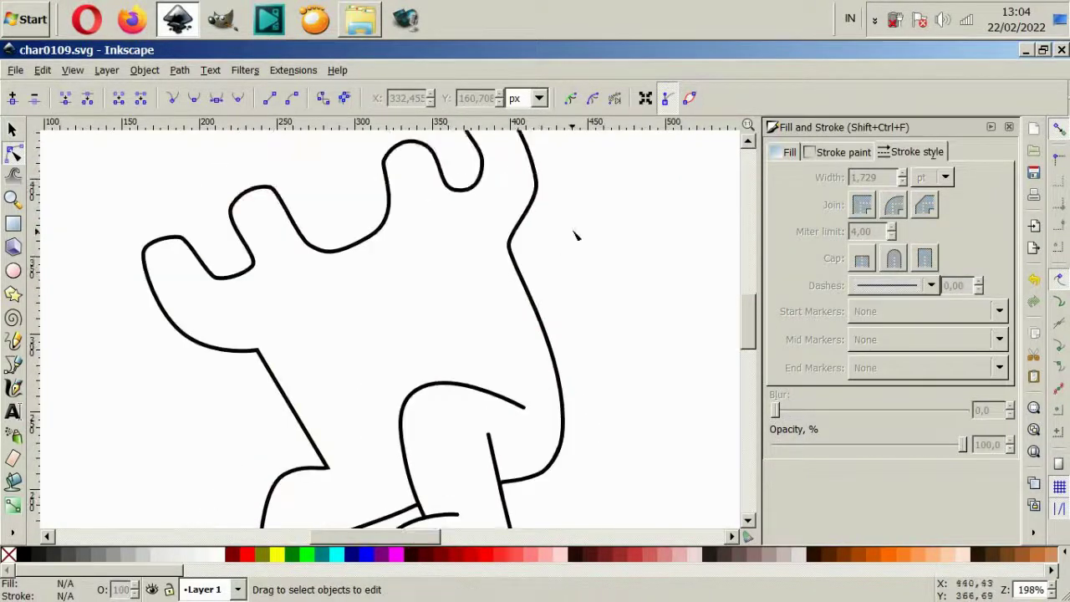
scroll(304, 348, "up", 1)
- Draw a closed, thin-outlined left arm path with the Bezier tool
key("b")
scroll(193, 404, "left", 4)
scroll(193, 405, "down", 1)
left_click_drag(323, 345, 373, 359)
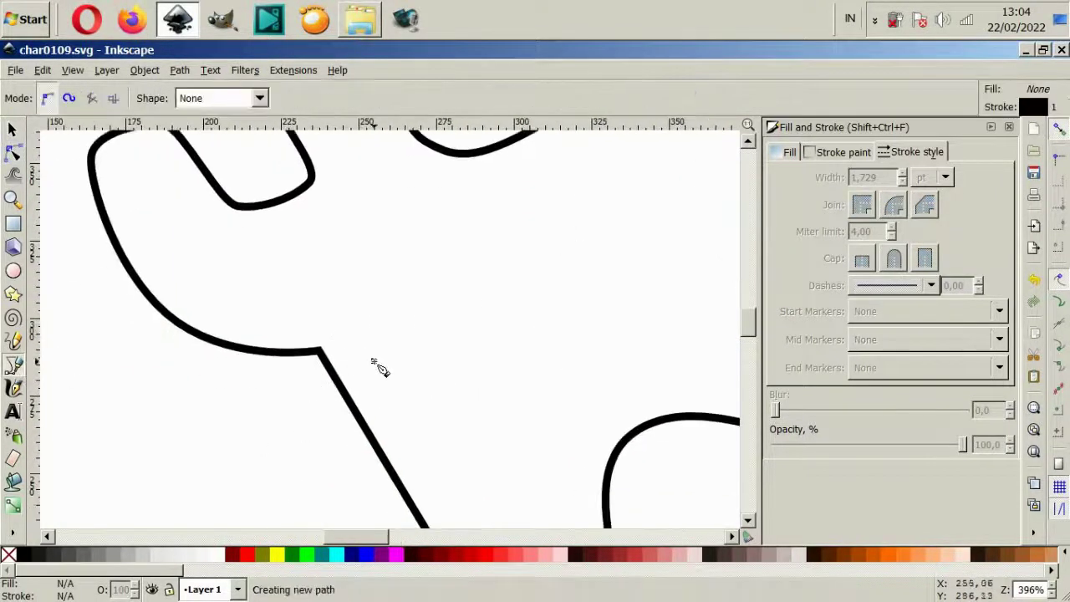
scroll(231, 418, "down", 2)
mouse_move(216, 436)
left_mouse_down()
mouse_move(222, 476)
mouse_move(288, 474)
left_mouse_up()
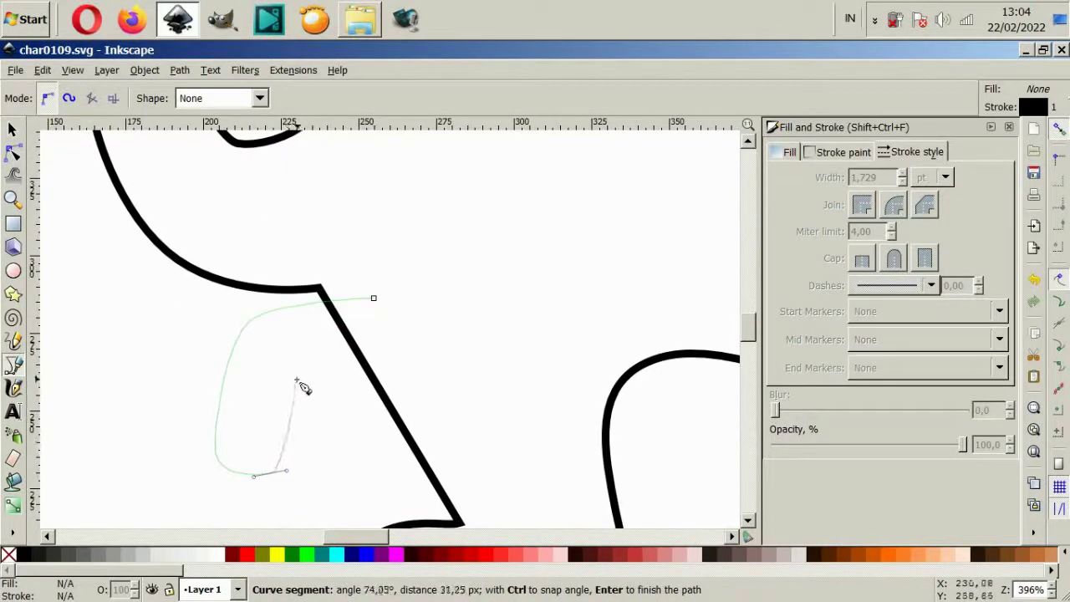
left_click(374, 300)
- Draw a closed, bent right arm outline with a rounded far end on the body's right
scroll(372, 322, "down", 2)
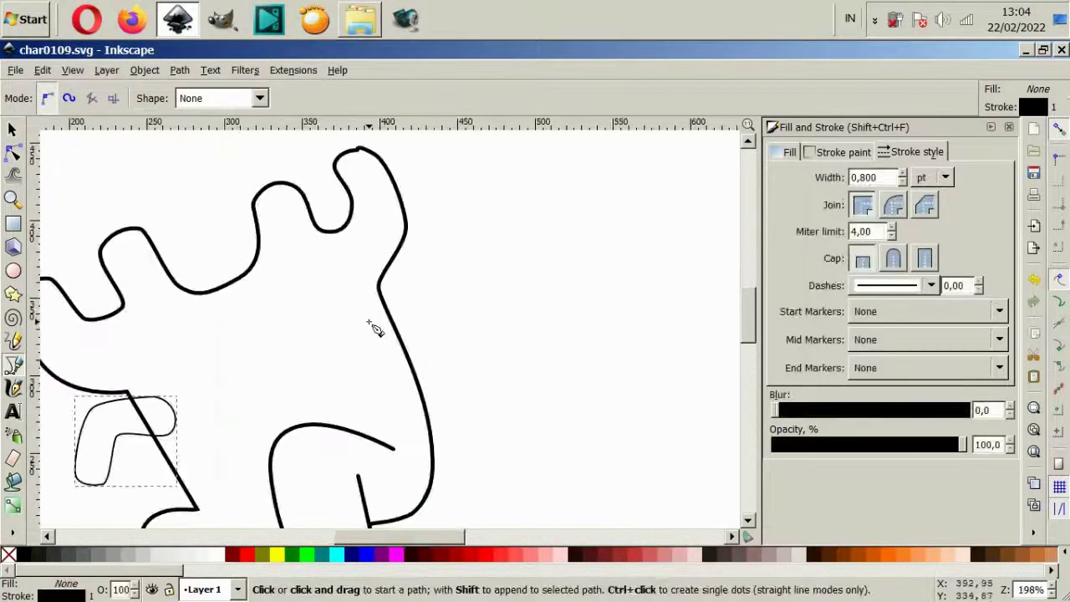
left_click(363, 318)
left_click_drag(415, 251, 474, 239)
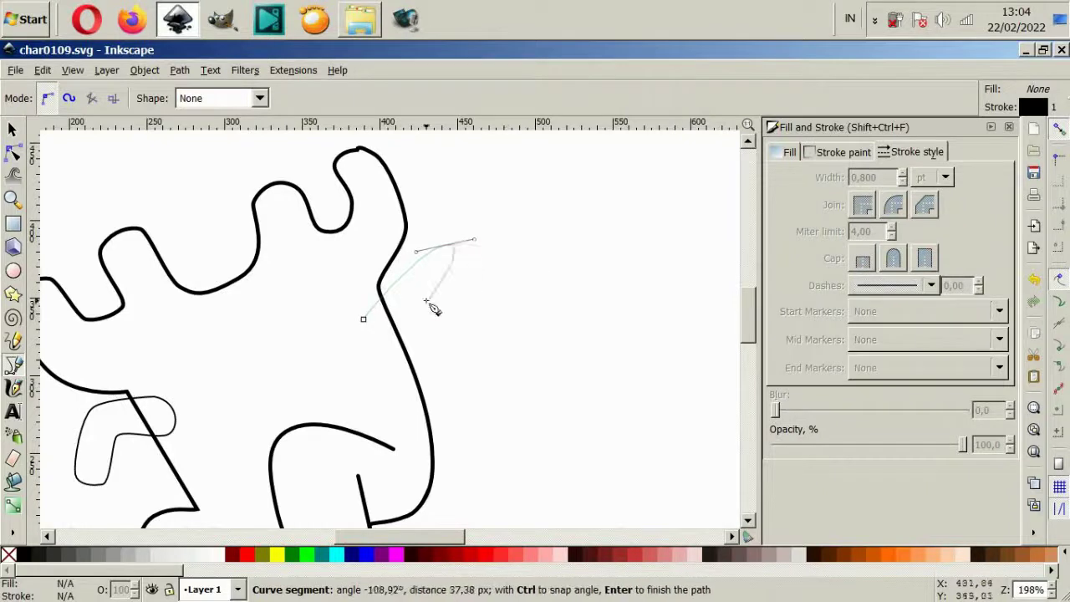
left_click_drag(361, 333, 424, 275)
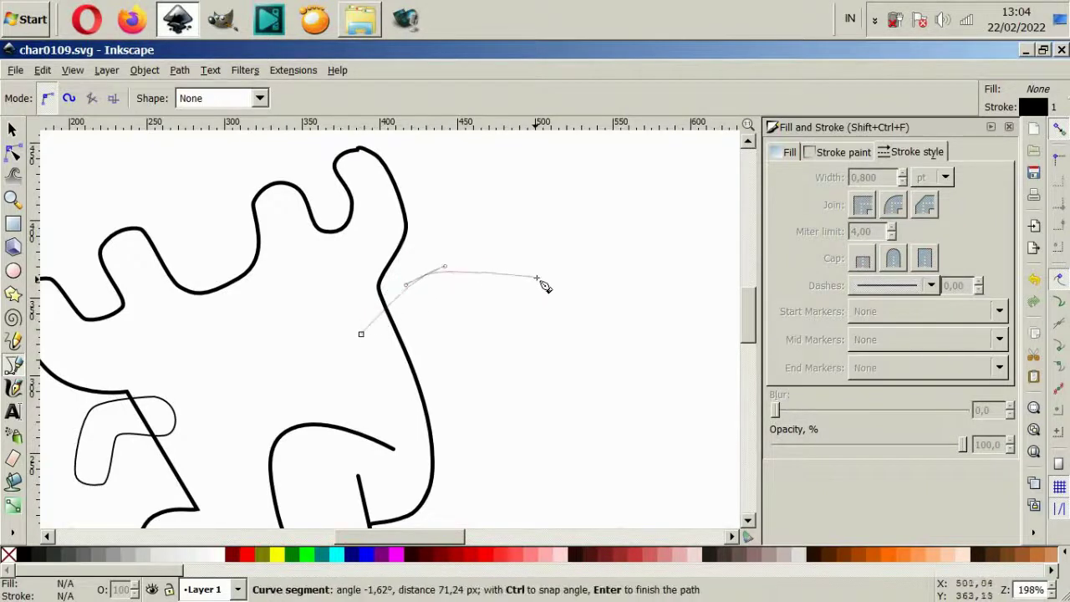
left_click_drag(541, 320, 530, 332)
left_click(407, 367)
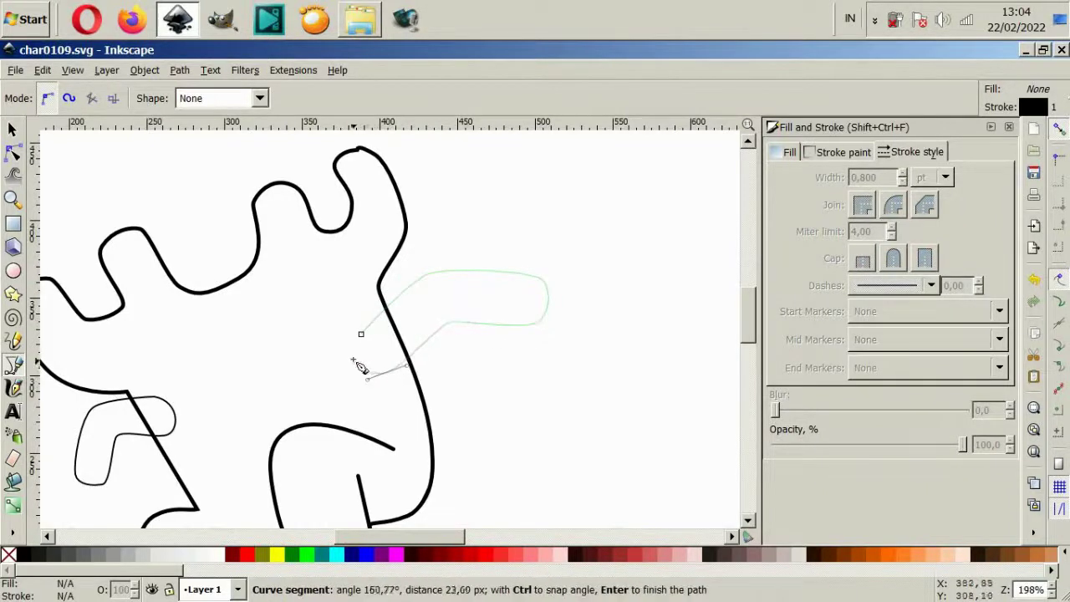
double_click(358, 358)
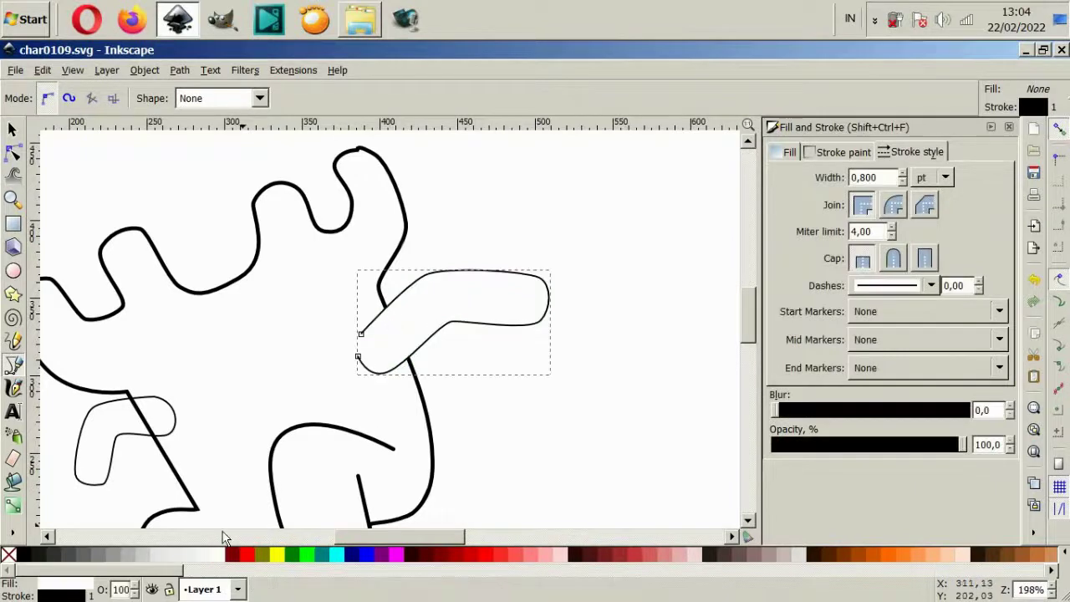
- Rotate the left arm counter-clockwise so it tilts downward, then shift it slightly right
left_click(12, 129)
scroll(217, 434, "down", 2)
scroll(158, 409, "left", 1)
left_click(142, 380)
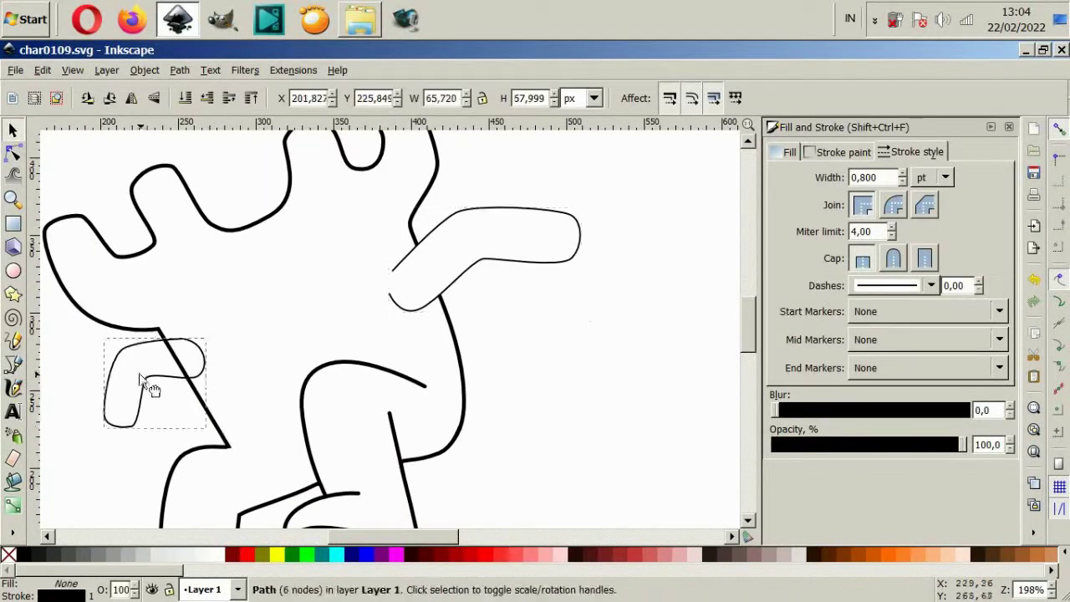
left_click(286, 406)
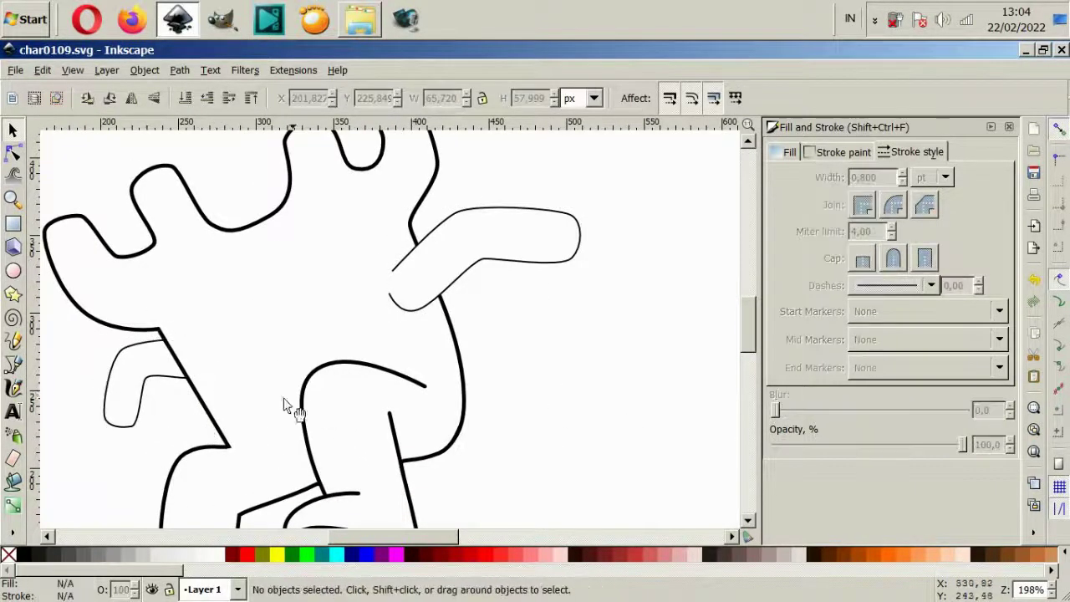
left_click(182, 376)
left_click(182, 376)
mouse_move(210, 433)
left_mouse_down()
mouse_move(232, 449)
mouse_move(214, 389)
mouse_move(144, 393)
left_mouse_up()
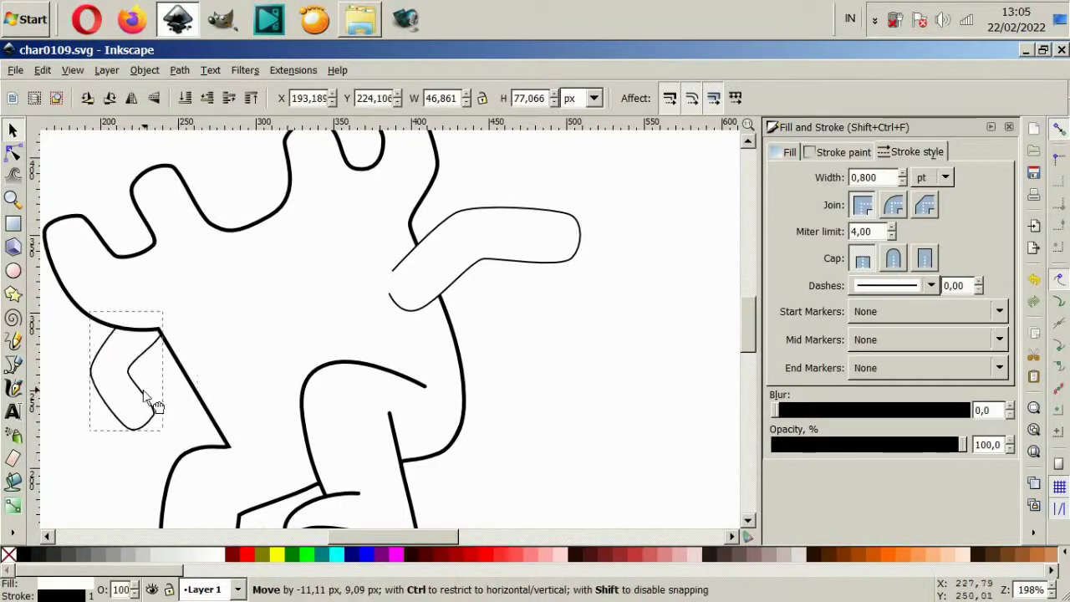
left_click(157, 411)
left_click_drag(168, 306, 203, 379)
left_click(515, 401)
scroll(543, 376, "down", 4, "ctrl")
scroll(501, 343, "up", 5, "ctrl")
- Begin a curved hand outline at the right arm's end
key("b")
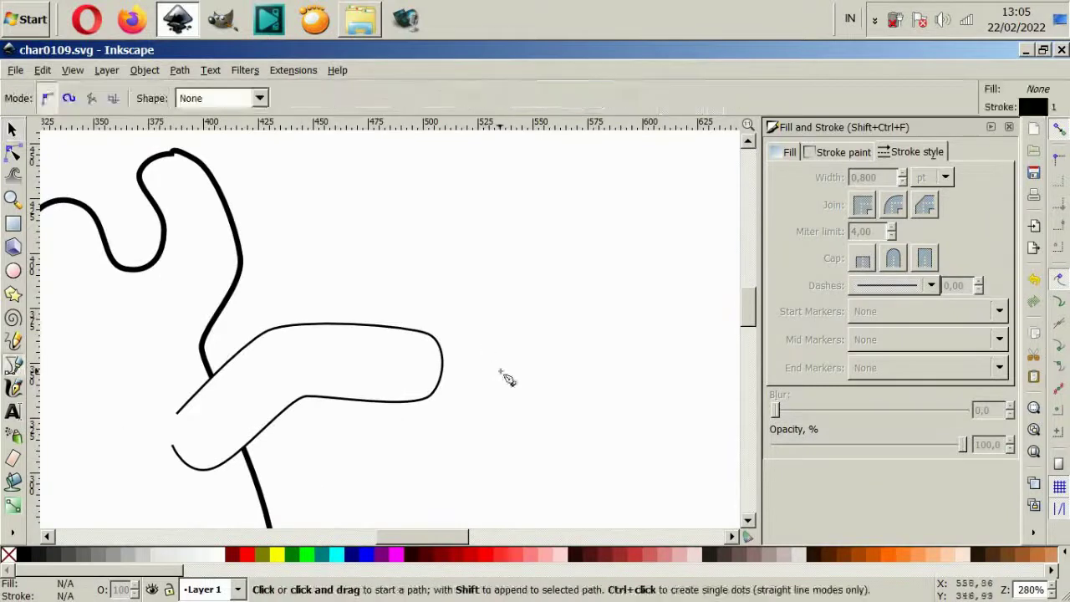
scroll(442, 376, "up", 1, "ctrl")
left_click(381, 374)
left_click_drag(453, 221, 472, 226)
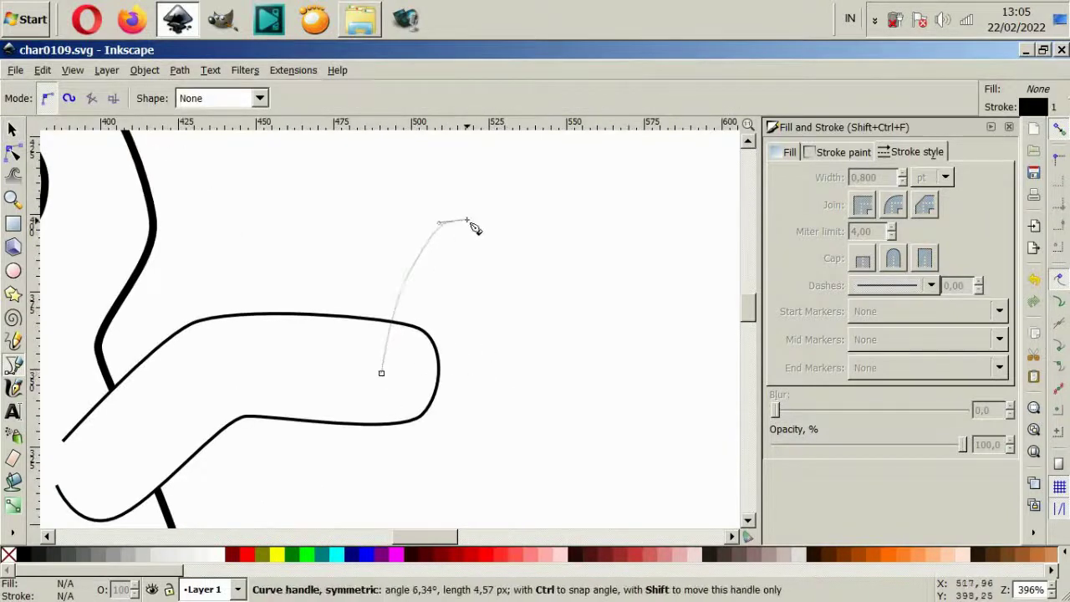
- Close the mitten-shaped hand outline and nudge its start node left
left_click_drag(480, 395, 458, 429)
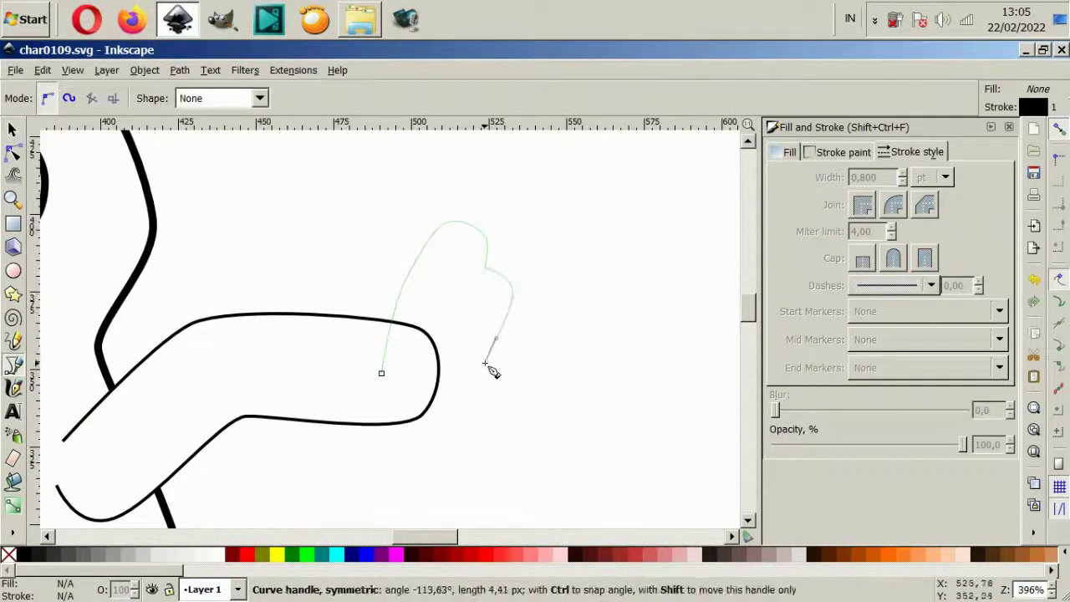
left_click(381, 374)
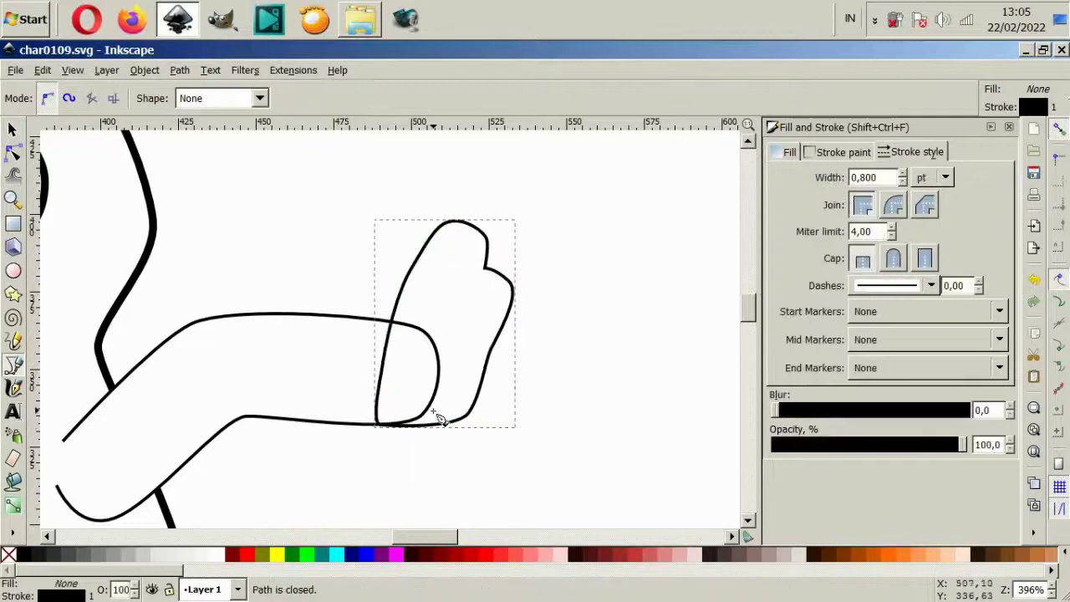
key("n")
left_click_drag(383, 375, 371, 374)
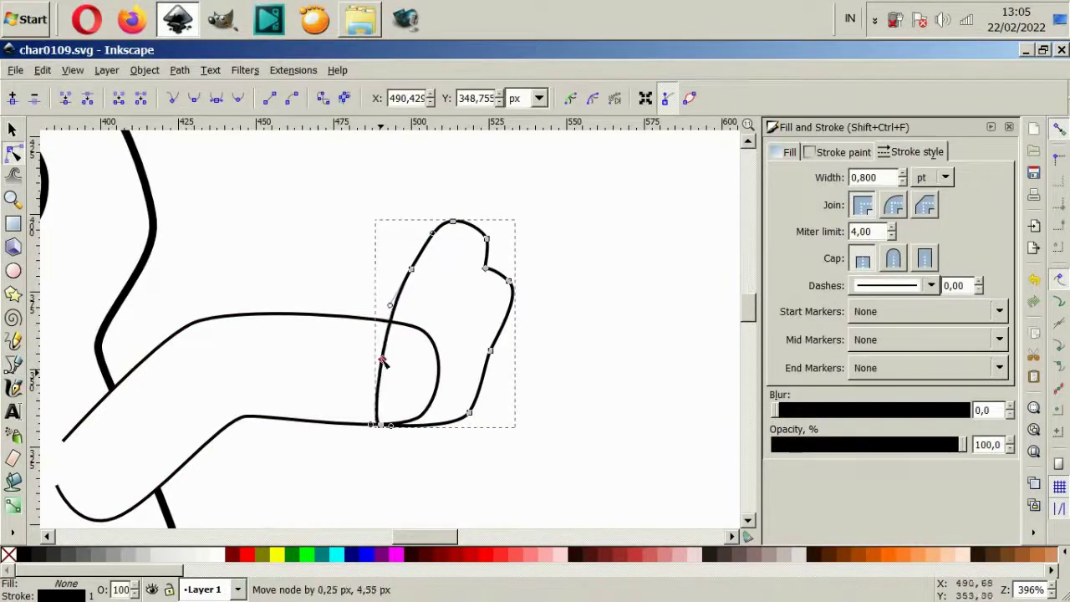
- Draw the first curved finger line inside the hand
left_click(460, 441)
scroll(460, 442, "up", 1, "ctrl")
key("b")
left_click(380, 307)
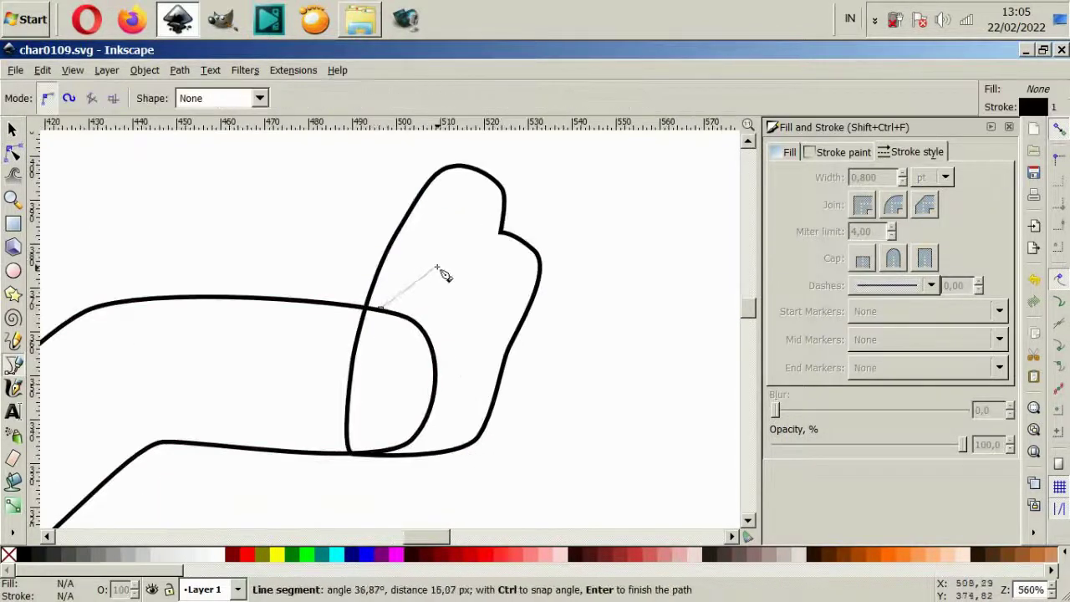
mouse_move(456, 298)
left_mouse_down()
mouse_move(465, 324)
mouse_move(444, 389)
left_mouse_up()
double_click(438, 439)
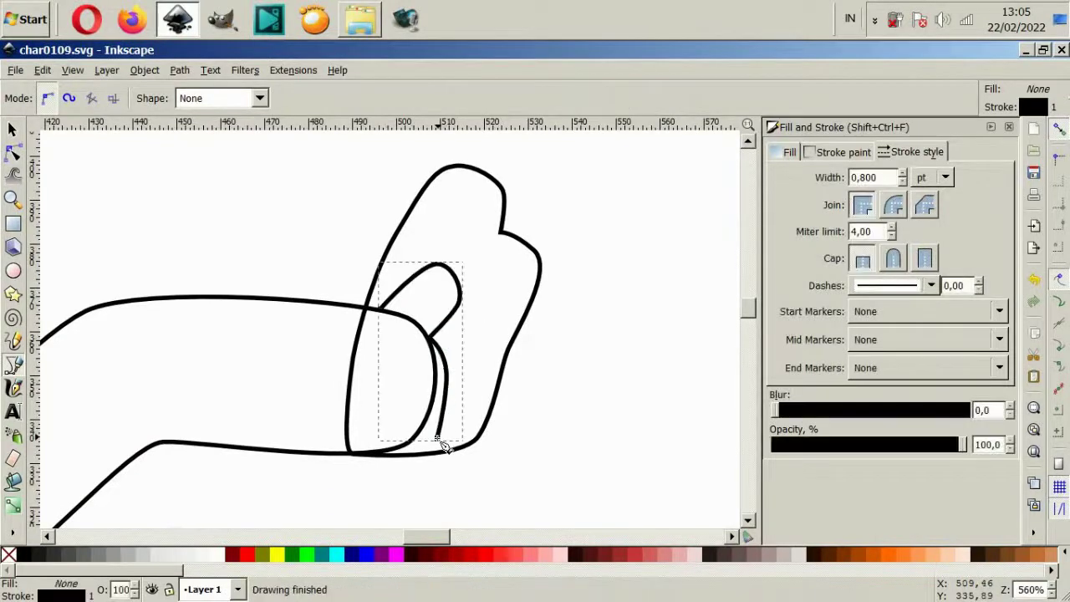
- Draw a second curved finger line, then select both finger lines
scroll(497, 242, "up", 1, "ctrl")
left_click(503, 223)
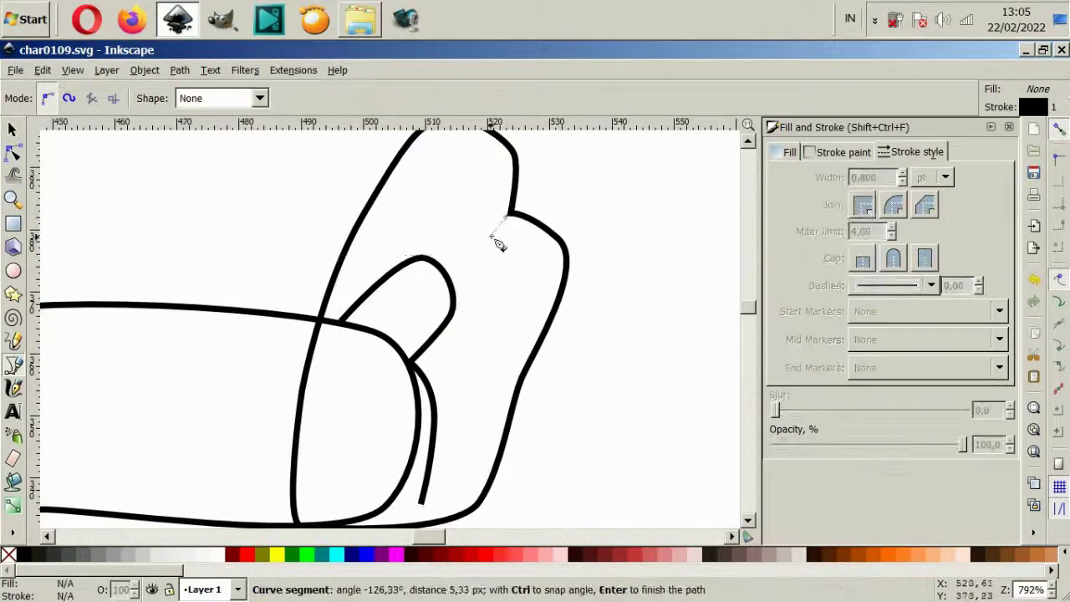
left_click_drag(520, 379, 521, 383)
double_click(519, 391)
key("s")
left_click(413, 248, "shift")
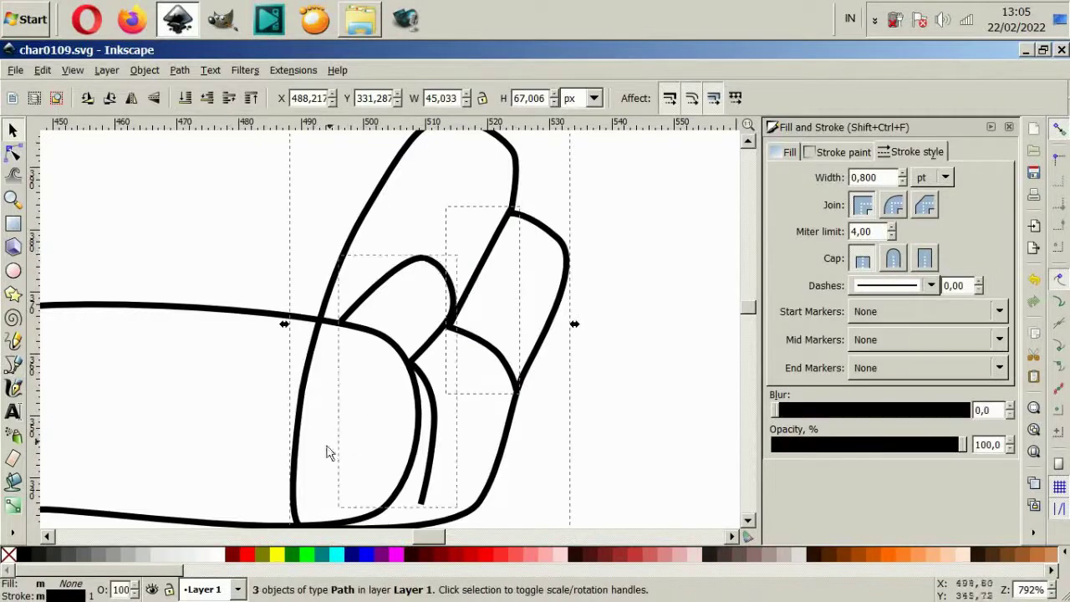
- Set the hand paths' stroke width to 2
key("Escape")
scroll(459, 432, "down", 4)
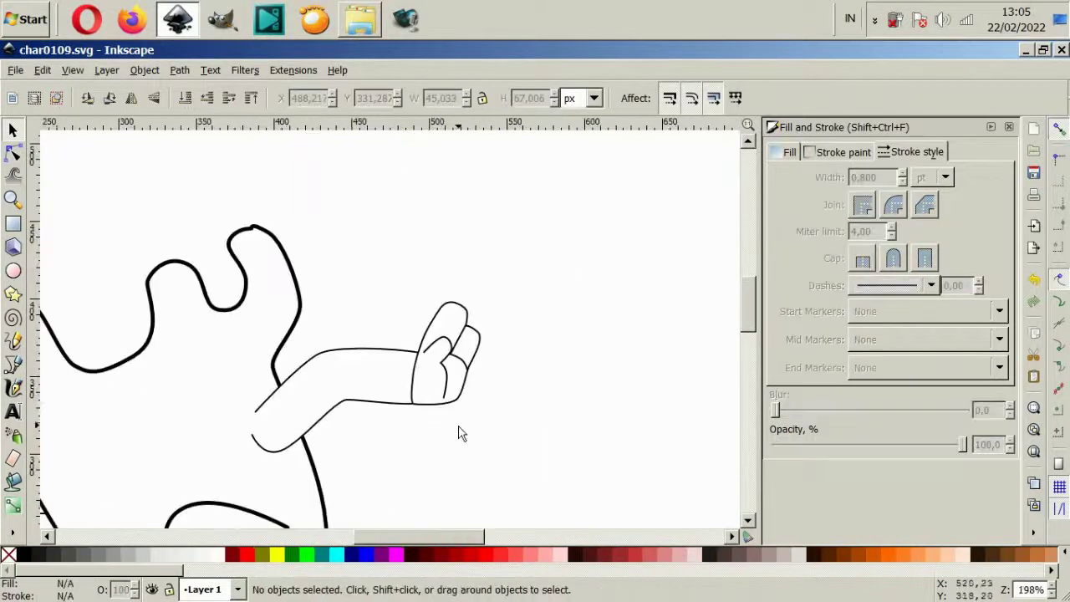
left_click(386, 405)
left_click(443, 346, "shift")
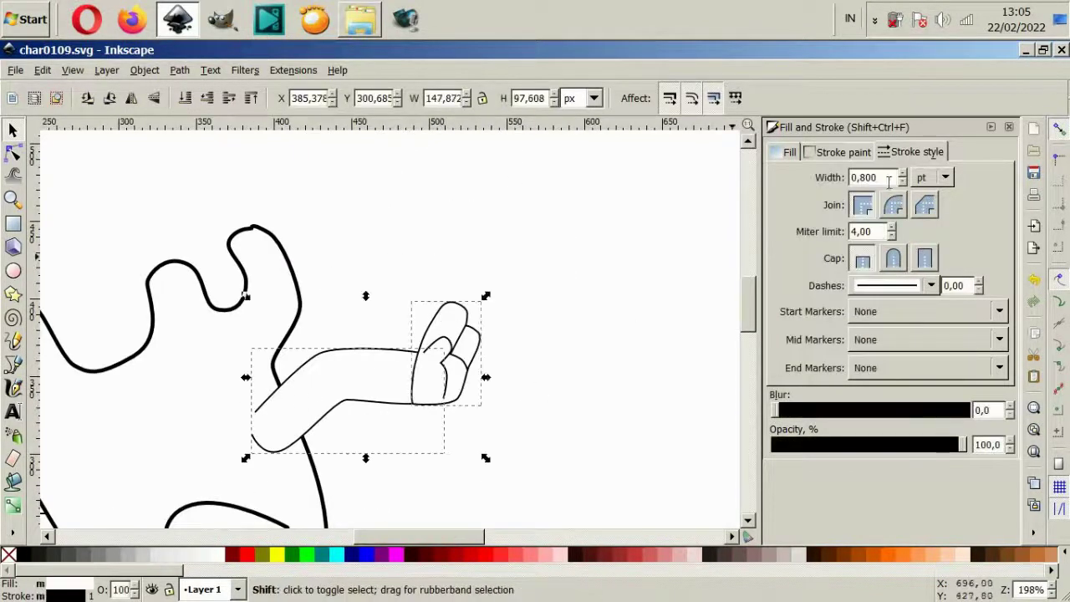
left_click(437, 346, "shift")
type("2")
key("Return")
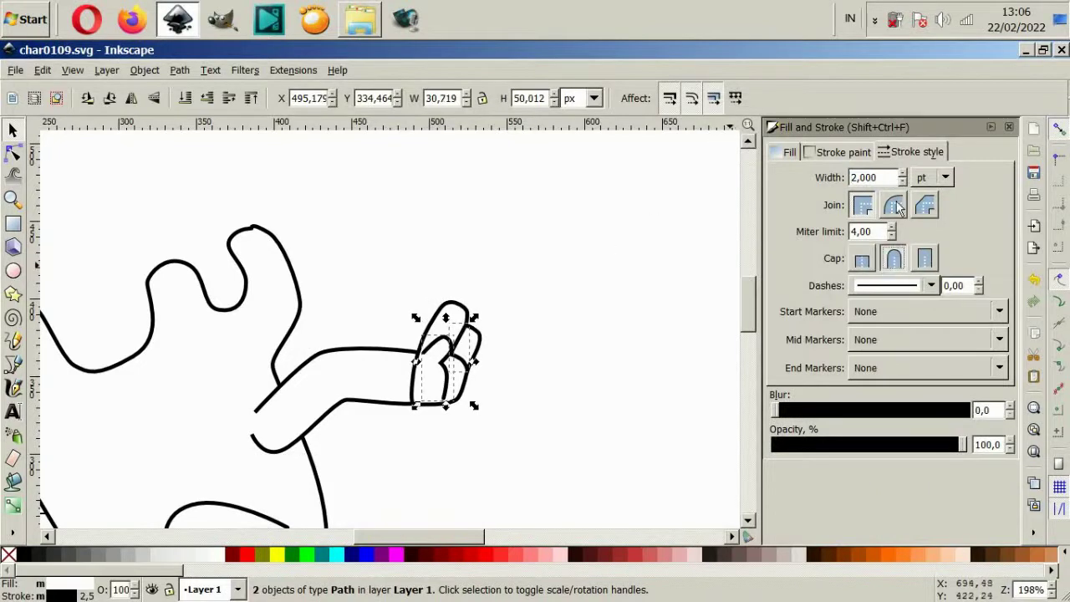
- Fit the whole hand with its finger lines onto the right arm's end
scroll(281, 418, "down", 4)
scroll(393, 382, "up", 1)
scroll(594, 201, "up", 3)
left_click_drag(594, 202, 411, 400)
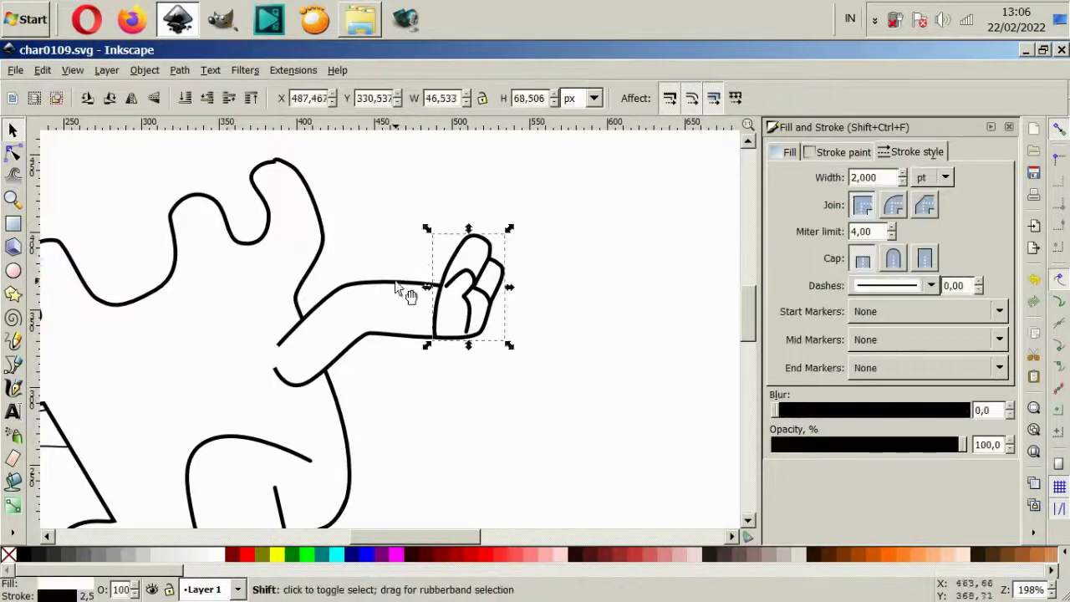
mouse_move(413, 189)
left_mouse_down()
mouse_move(509, 351)
mouse_move(497, 317)
mouse_move(521, 310)
left_mouse_up()
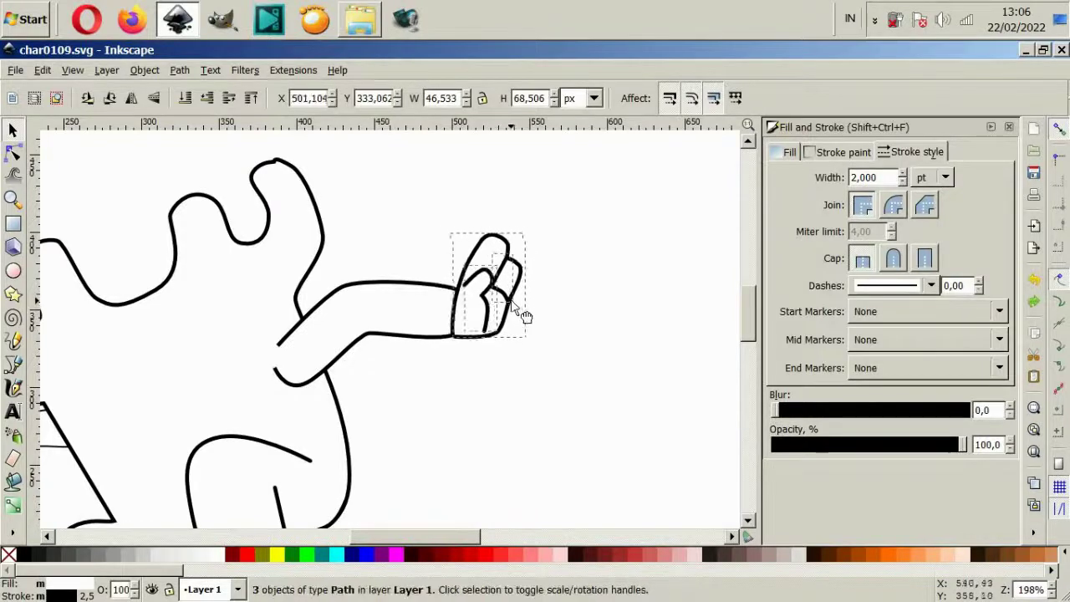
key("ctrl+z")
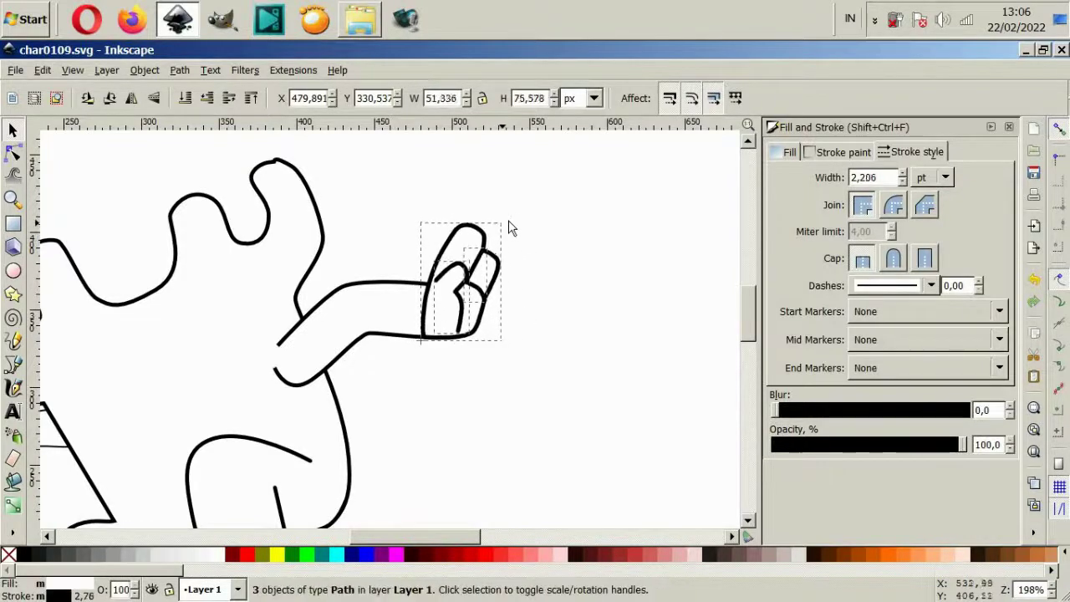
- Combine the arm pieces into one path and delete its segment near the body
left_click(393, 298, "shift")
left_click(180, 70)
left_click(202, 153)
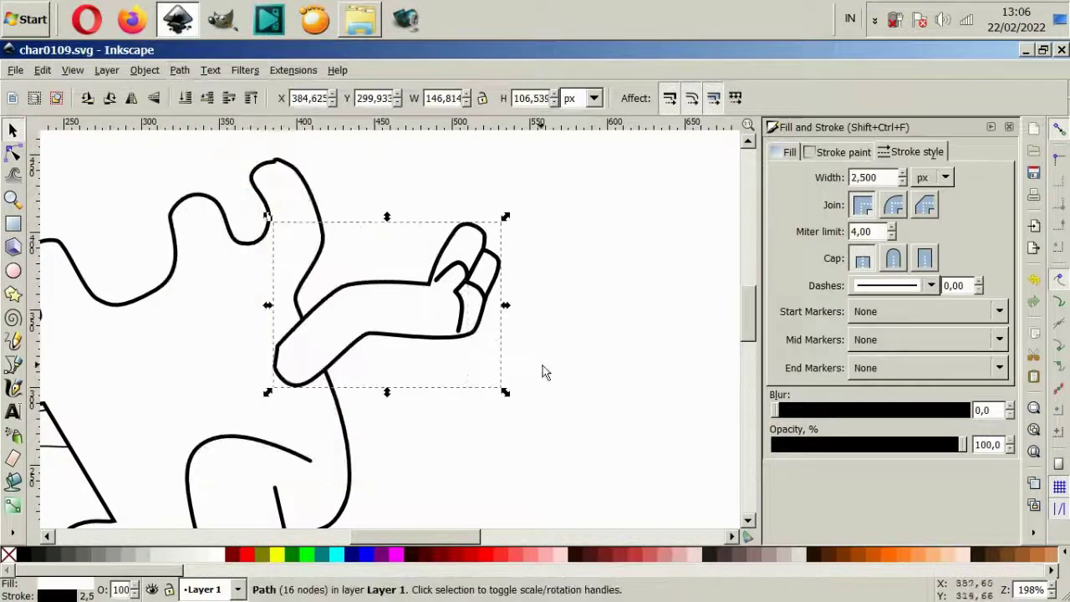
scroll(298, 393, "up", 4)
left_click(12, 153)
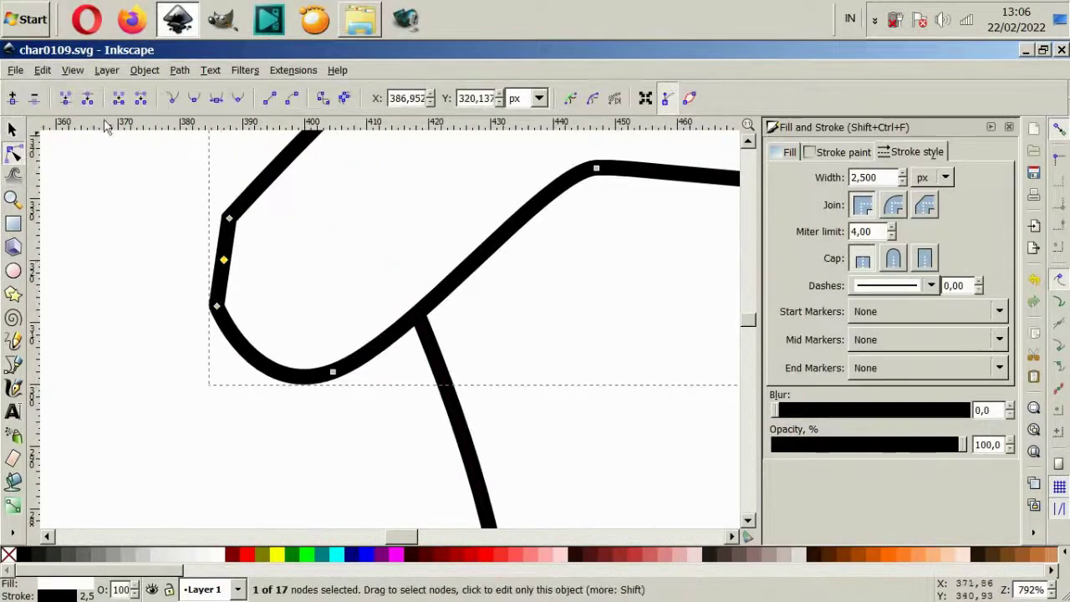
key("Delete")
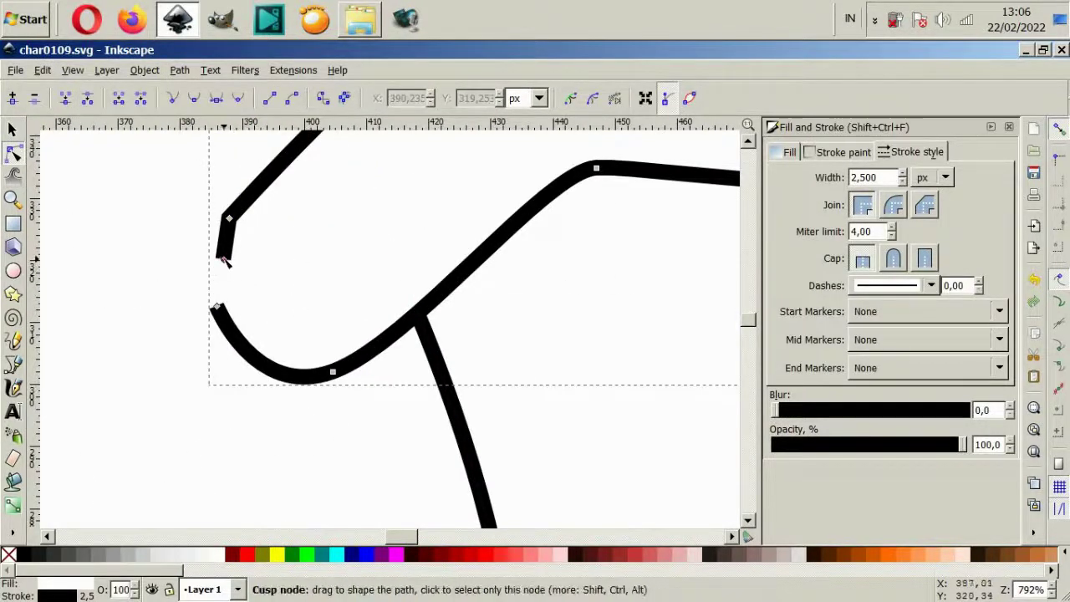
key("Delete")
left_click(606, 365)
scroll(301, 376, "down", 4)
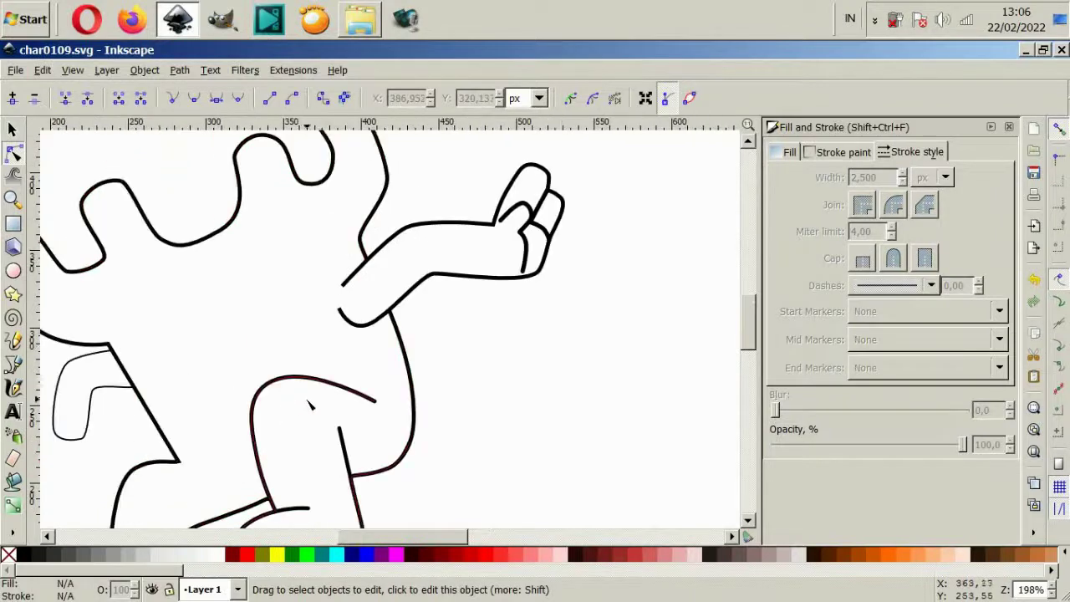
- Nudge a node of the left arm slightly rightward
scroll(309, 405, "left", 1)
left_click(153, 387)
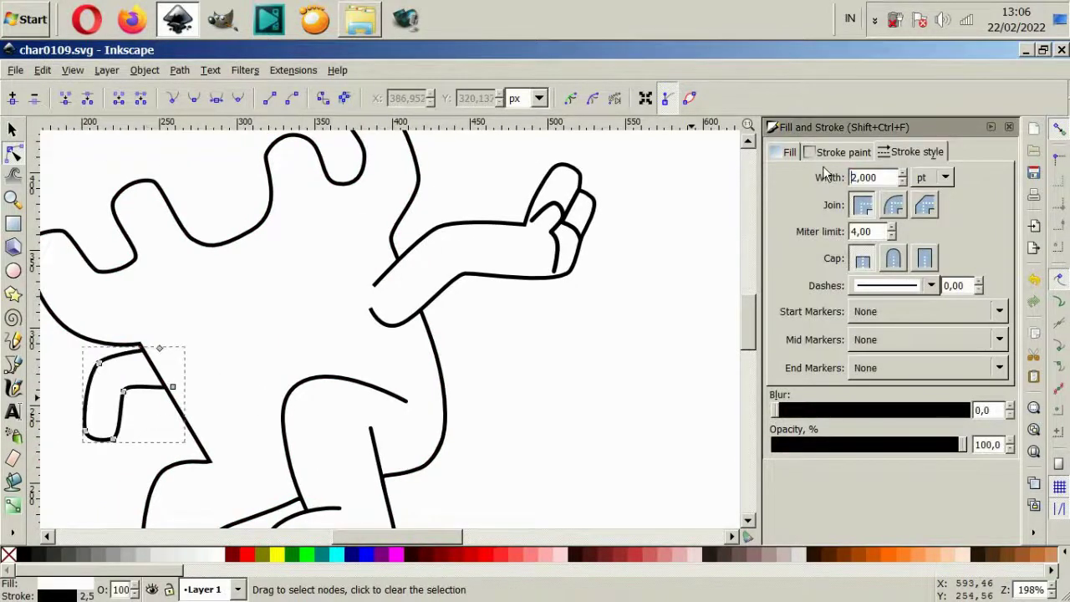
left_click_drag(124, 393, 132, 393)
key("Escape")
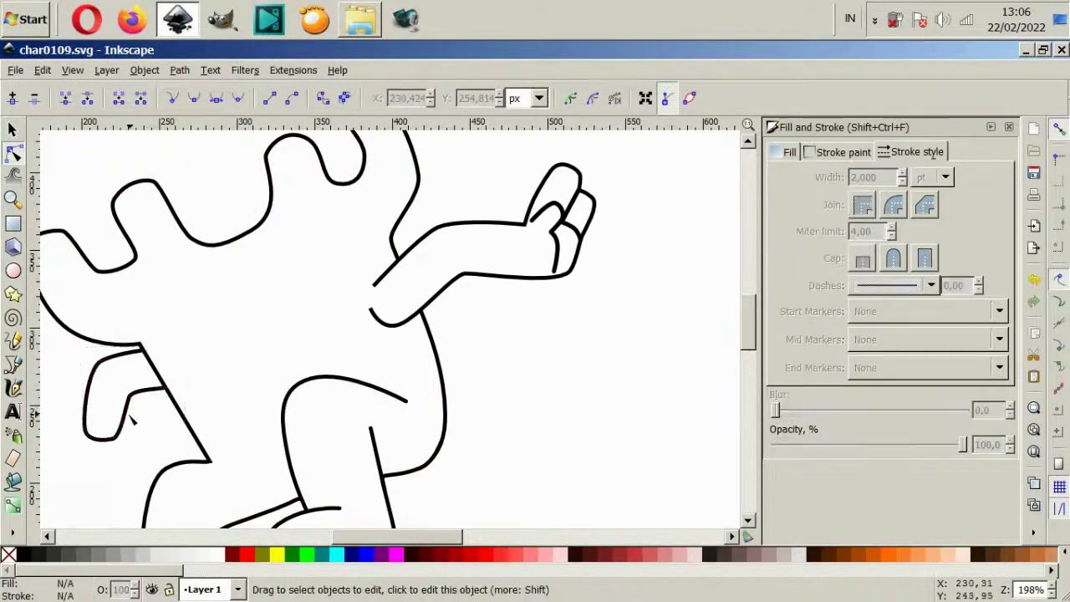
- Draw a closed hand outline at the left arm's end with the Bezier tool
scroll(125, 409, "up", 2)
scroll(117, 384, "up", 1)
key("b")
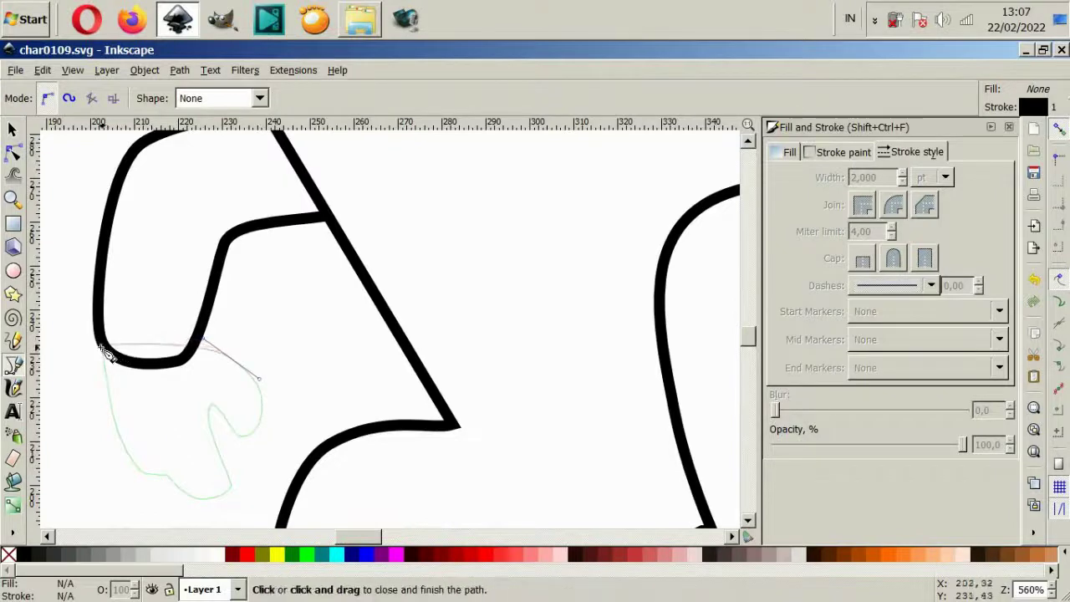
left_click_drag(107, 354, 112, 444)
key("minus")
key("minus")
key("minus")
key("minus")
key("s")
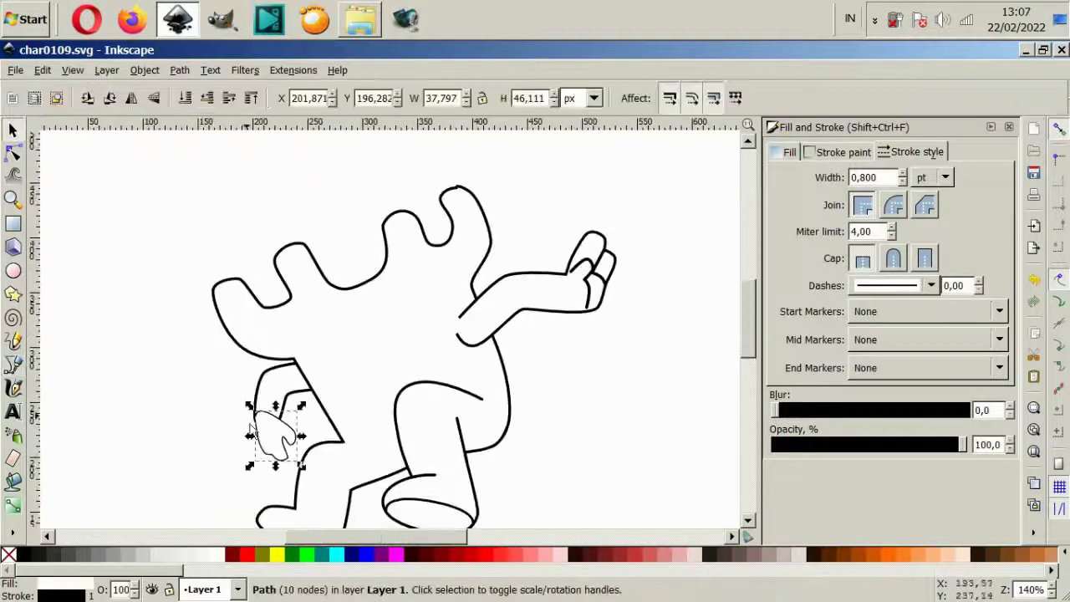
scroll(284, 451, "up", 2, "ctrl")
- Reshape the left hand's nodes into a thumb notch and combine the hand paths
key("n")
left_click_drag(296, 394, 294, 378)
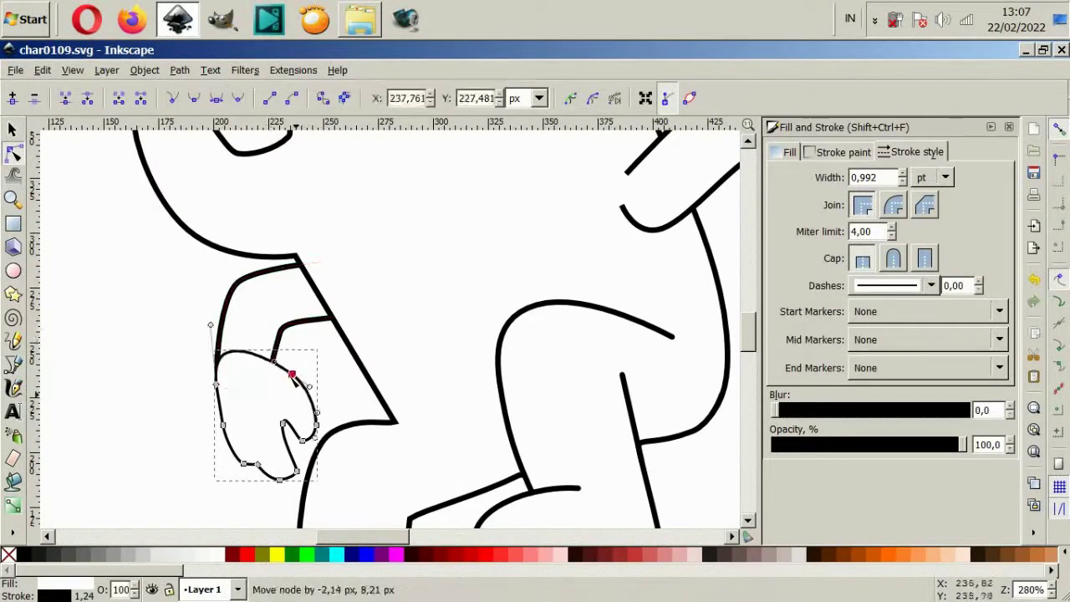
left_click_drag(216, 385, 219, 403)
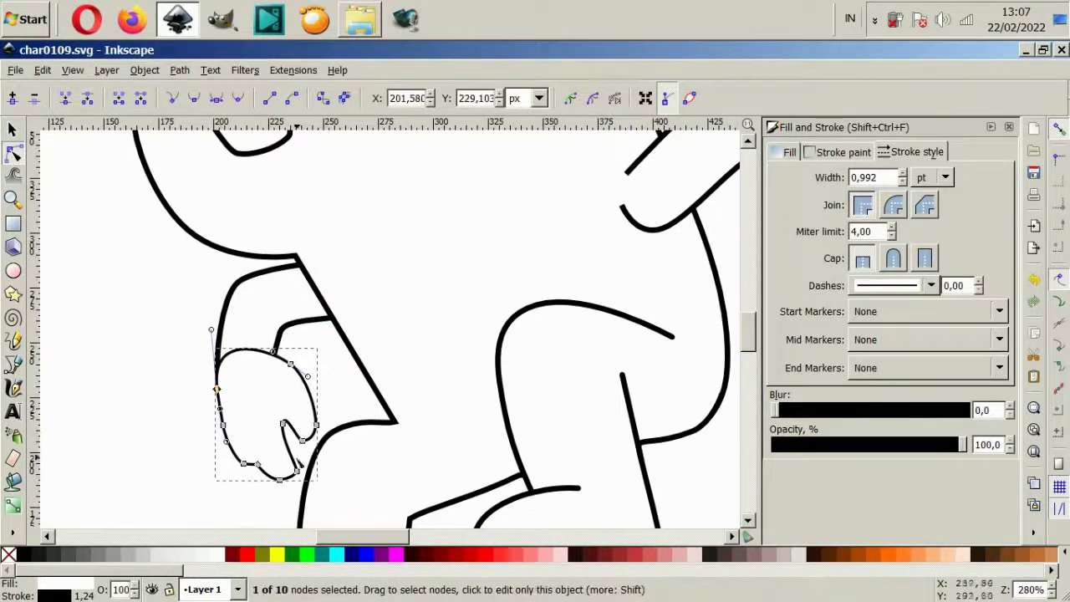
left_click_drag(283, 424, 278, 415)
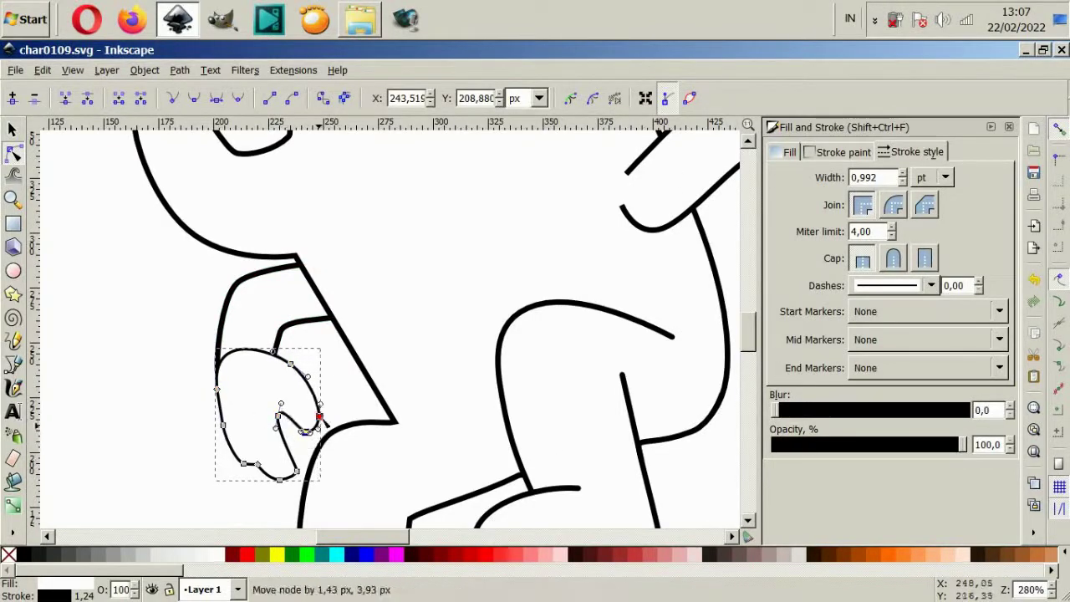
left_click(13, 130)
left_click(178, 70)
left_click(203, 148)
key("Escape")
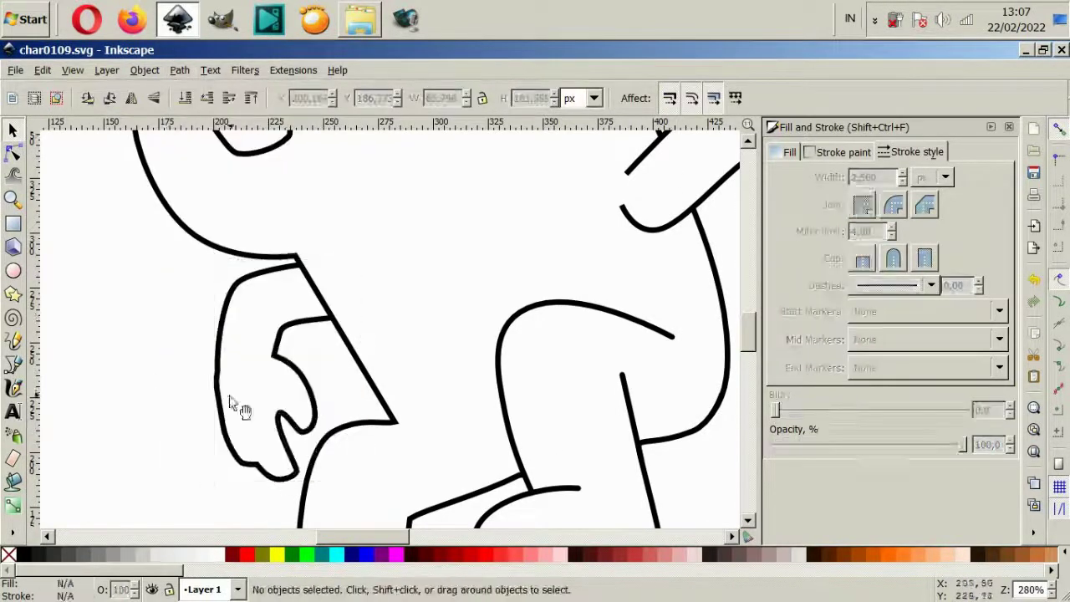
- Select the body outline and inspect a group of its nodes
key("5")
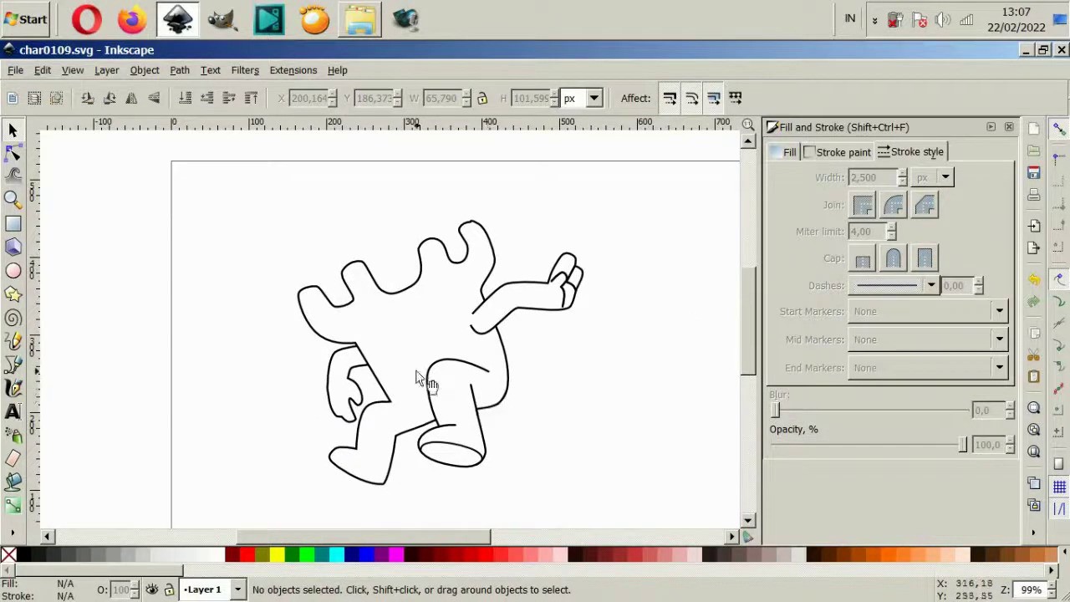
scroll(422, 380, "up", 2)
left_click(13, 152)
left_click(489, 447)
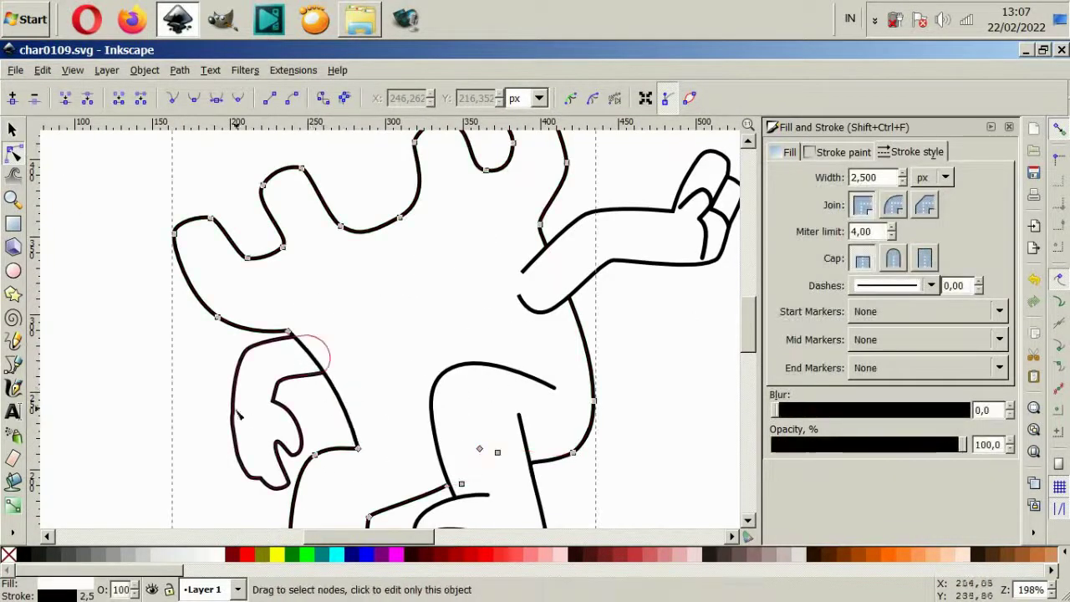
key("s")
left_click(308, 382)
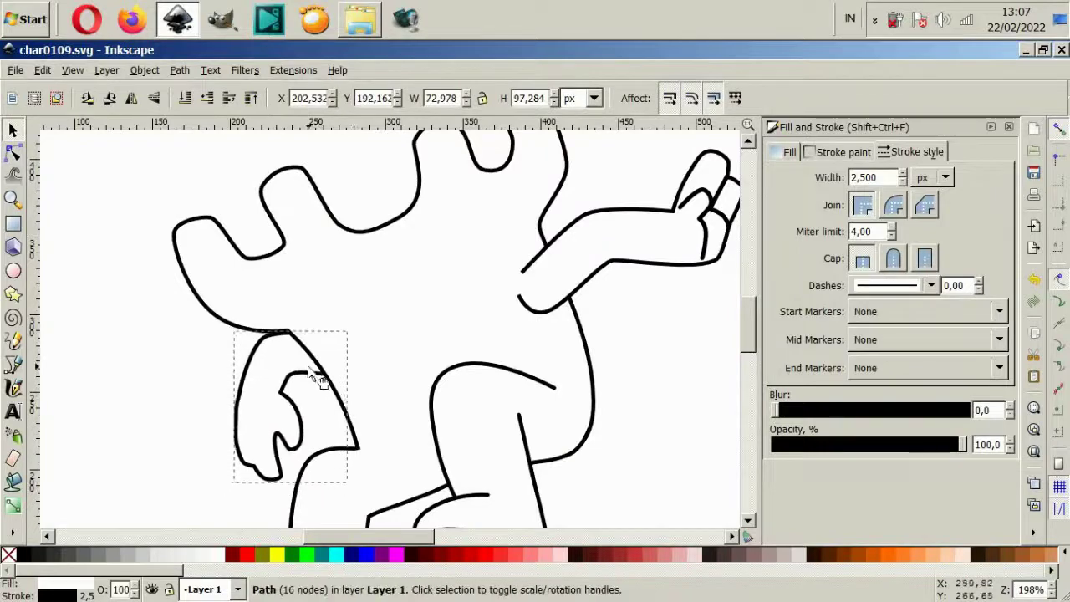
key("5")
left_click(284, 332)
left_click(12, 153)
left_click_drag(167, 172, 443, 313)
scroll(355, 298, "up", 2)
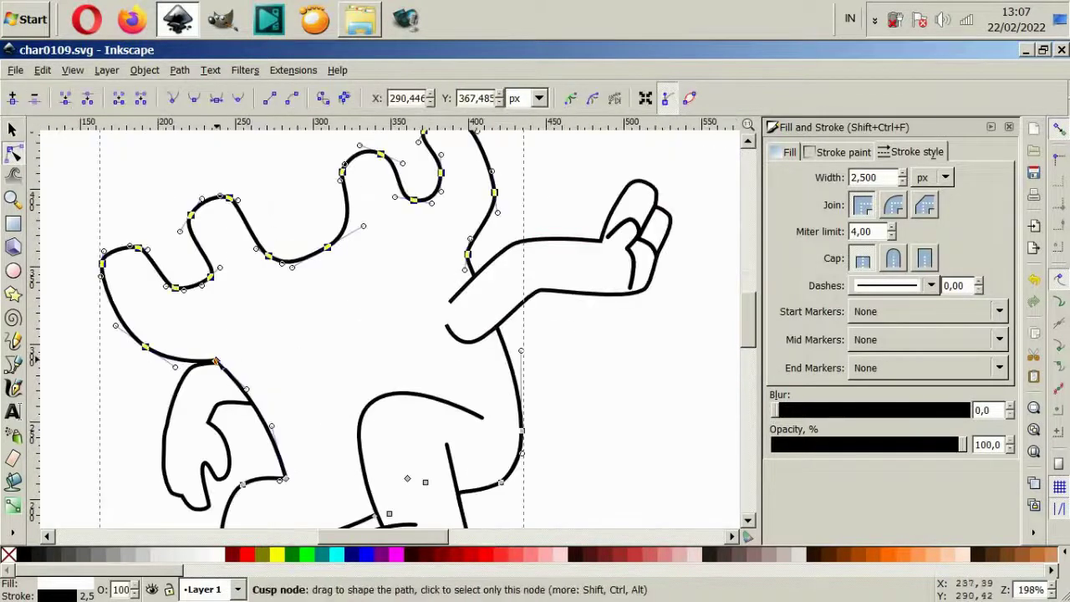
left_click(573, 456)
- Move the right arm and its hand slightly higher on the body
key("5")
key("s")
scroll(508, 363, "up", 1)
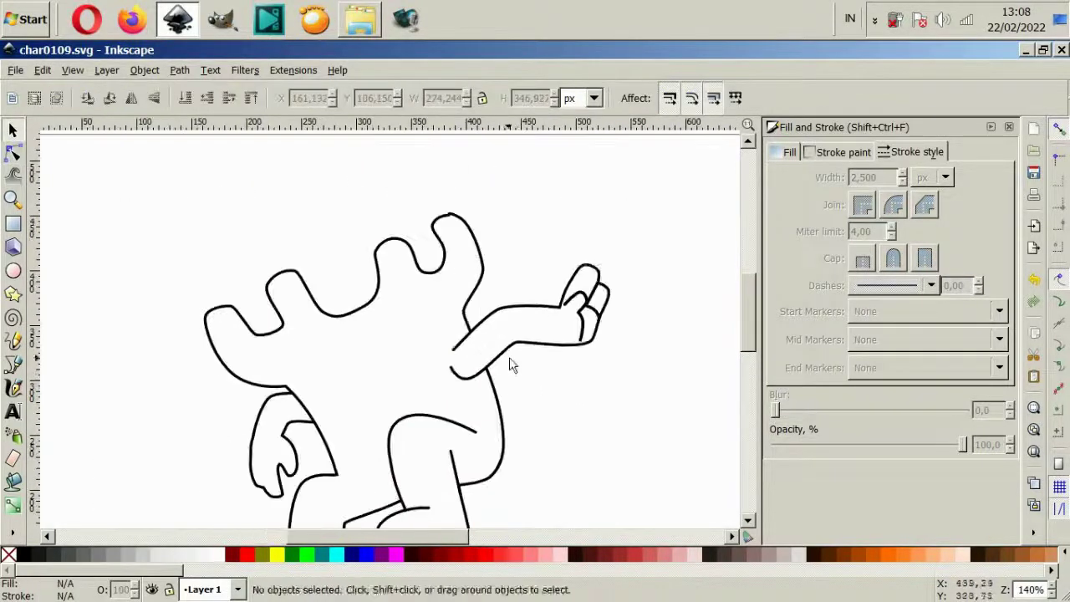
left_click_drag(439, 251, 622, 391)
mouse_move(513, 346)
left_mouse_down()
mouse_move(545, 371)
mouse_move(554, 327)
left_mouse_up()
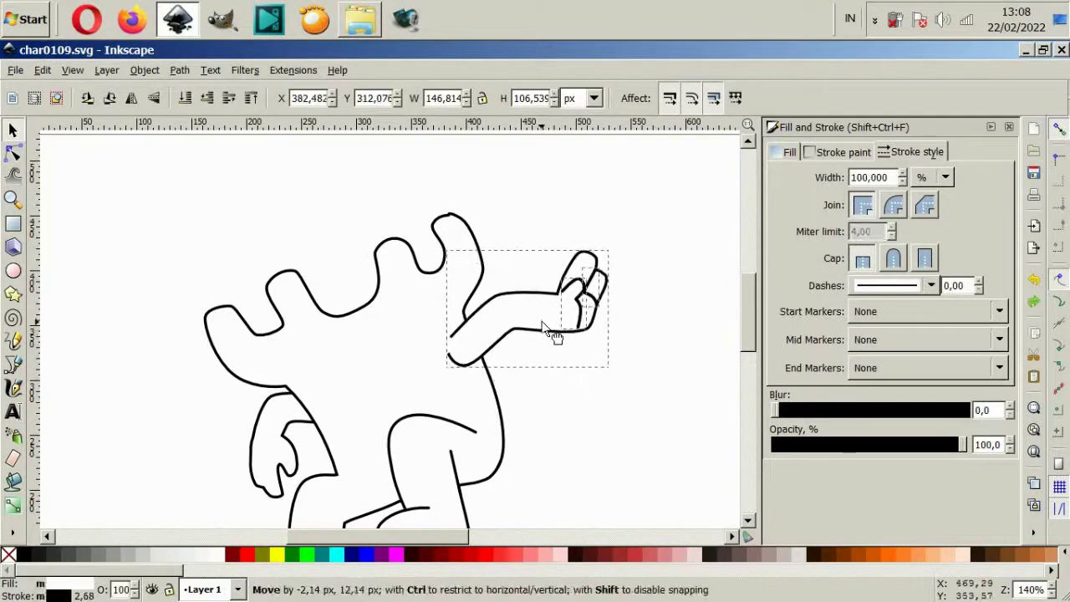
left_click(544, 430)
scroll(552, 412, "down", 2)
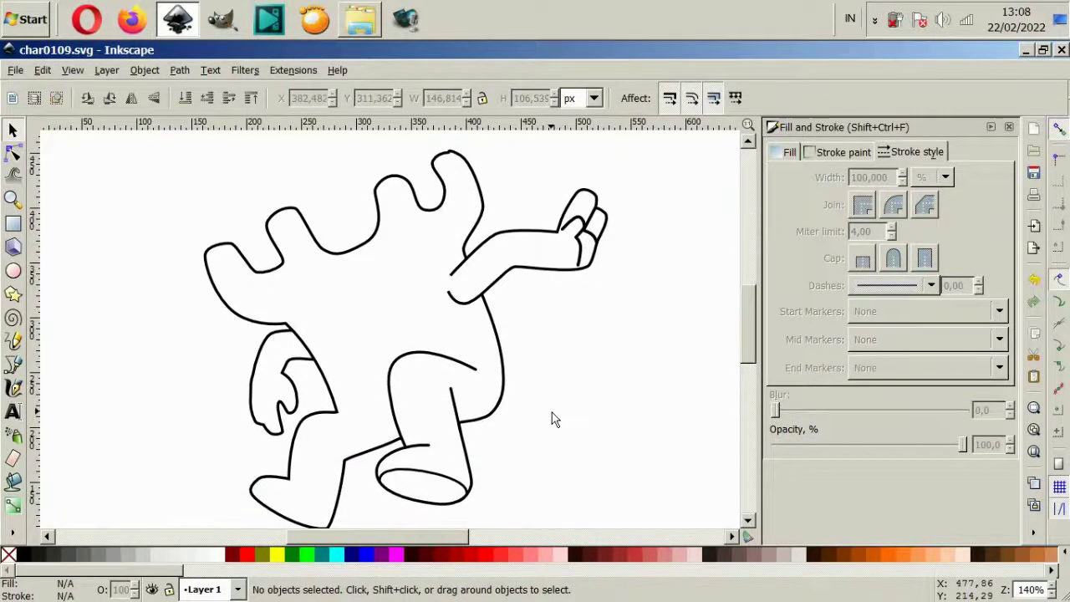
scroll(468, 163, "up", 4)
- Delete a node at the top bump and reshape that bump's curve
double_click(442, 173)
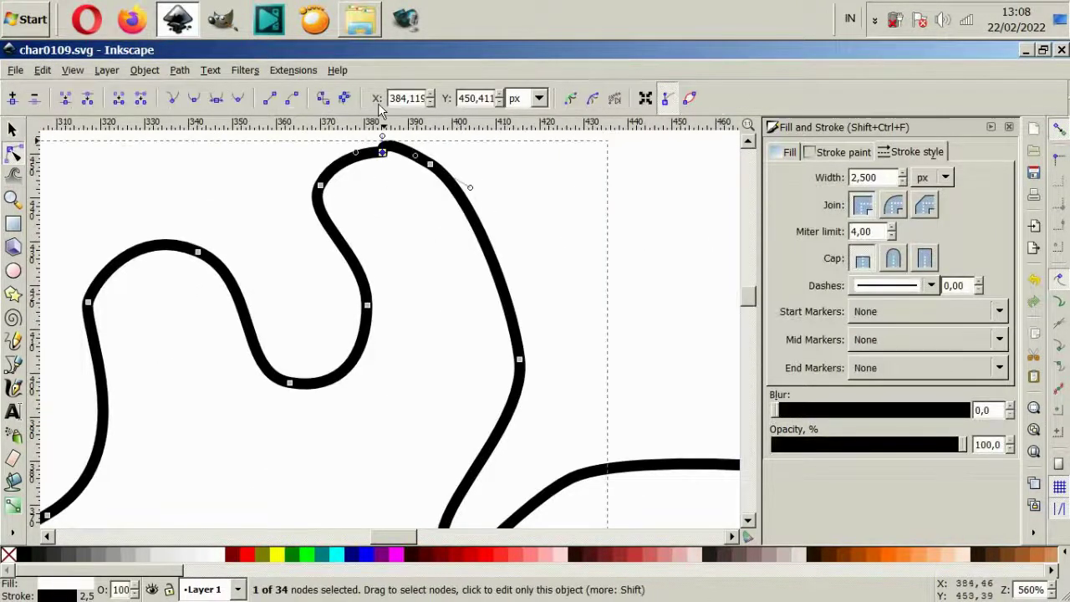
key("Delete")
scroll(455, 252, "up", 2)
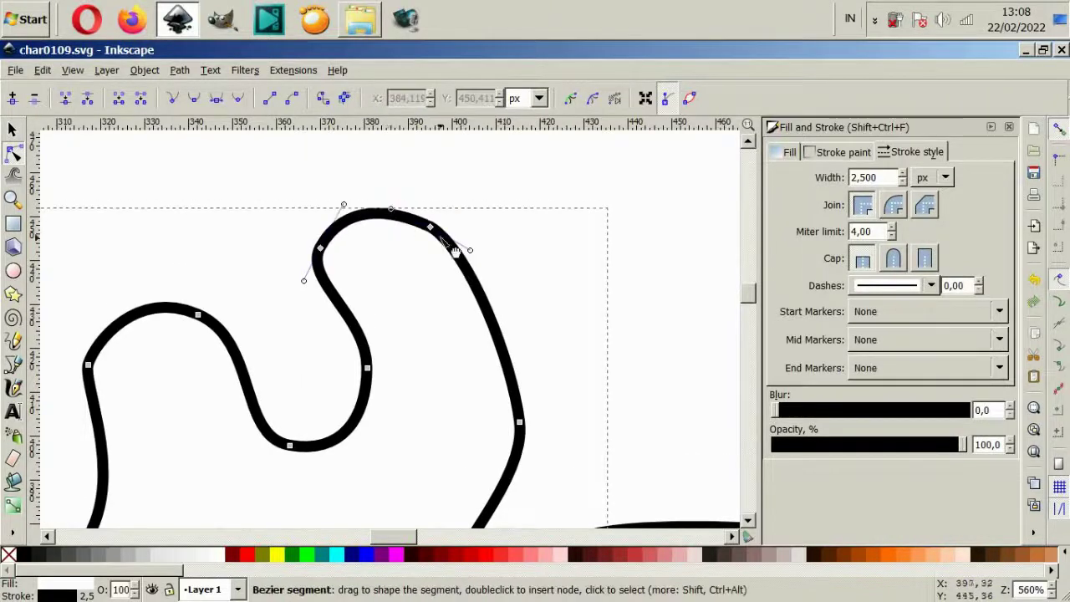
left_click_drag(429, 226, 443, 224)
left_click_drag(530, 385, 521, 351)
key("Escape")
scroll(287, 382, "down", 4)
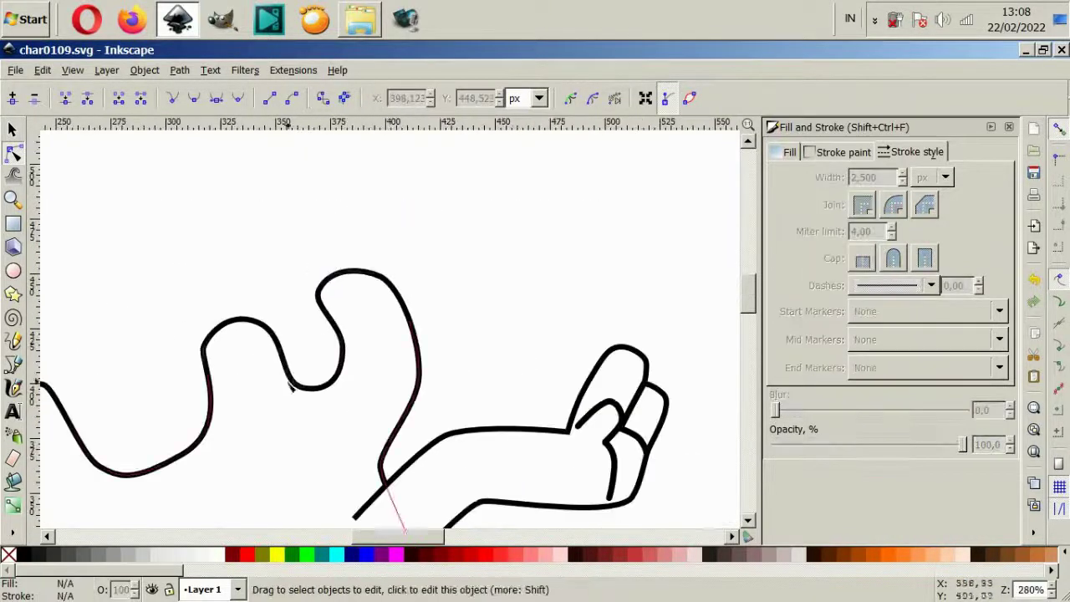
- Pull another top bump node up and left to smooth the lobes
left_click(152, 338)
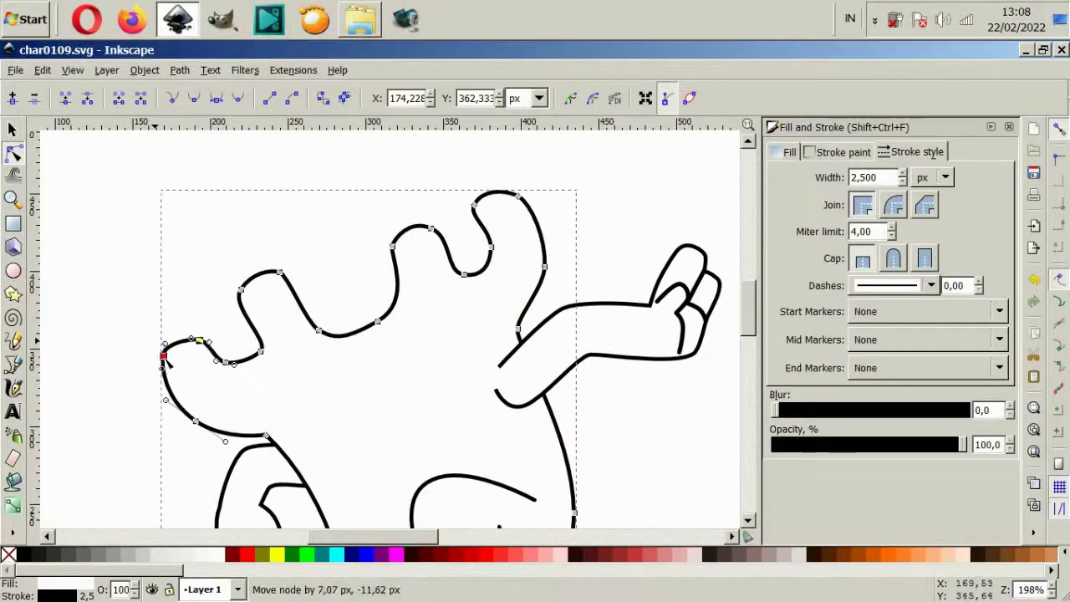
left_click(251, 401)
left_click(392, 250)
left_click_drag(430, 228, 416, 188)
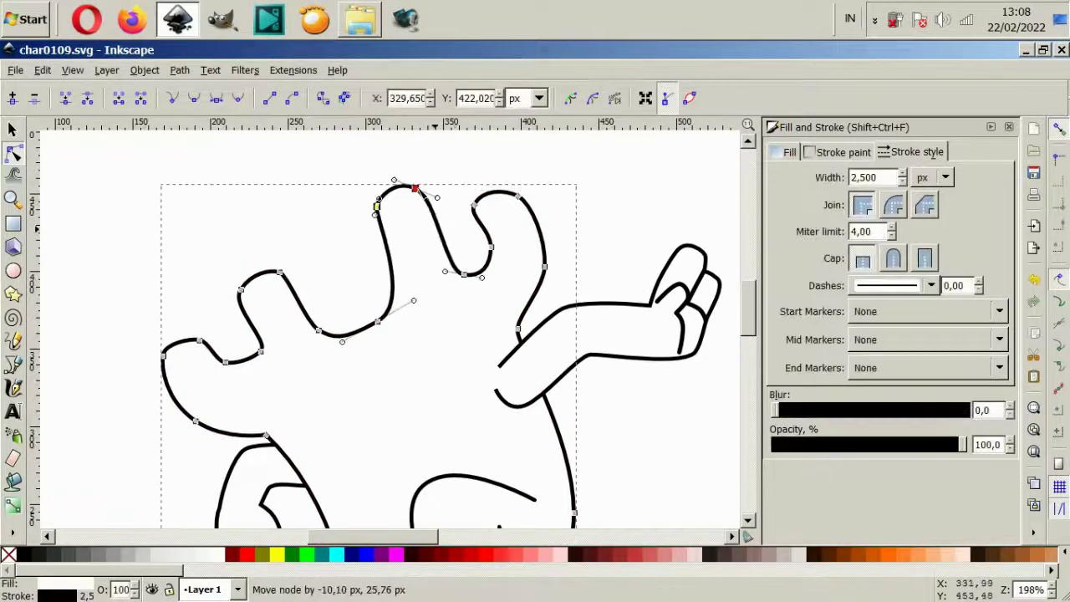
key("Escape")
scroll(376, 334, "down", 2)
scroll(382, 406, "up", 5)
- Draw a closed oval Bezier outline for the first eye on the body
scroll(335, 376, "down", 1)
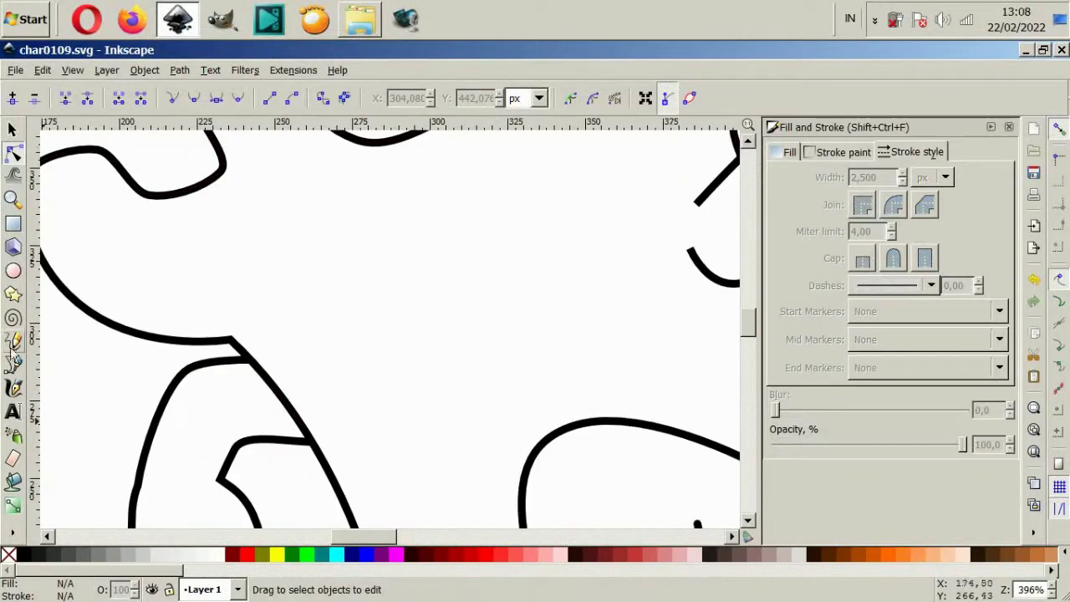
left_click(13, 368)
left_click(305, 340)
left_click_drag(415, 418, 427, 414)
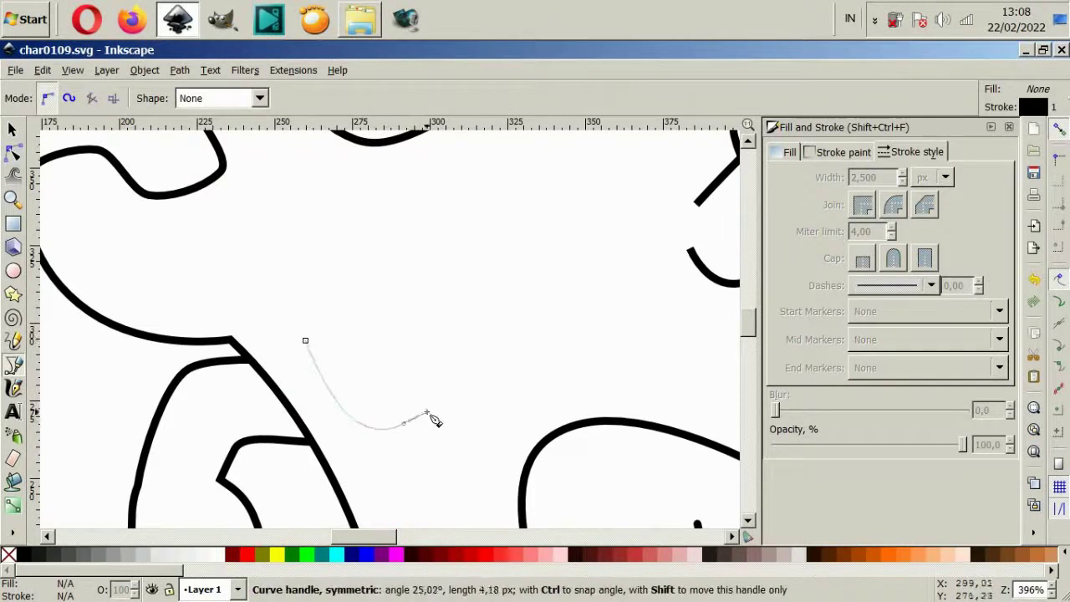
left_click_drag(305, 340, 306, 393)
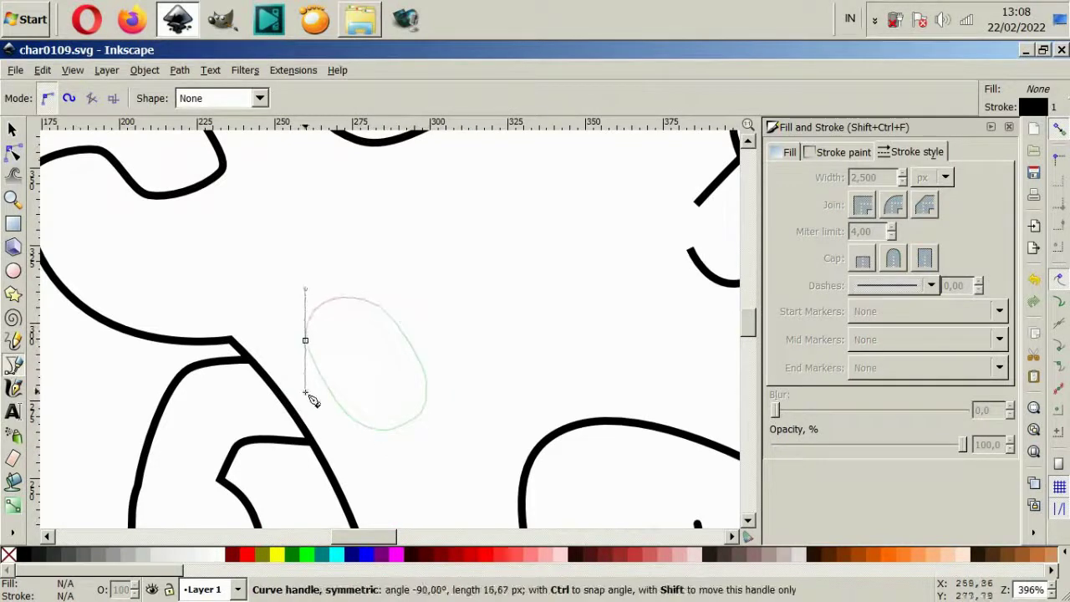
- Duplicate the eye, move the copy up and right, and tweak its shape
key("space")
mouse_move(428, 434)
left_mouse_down()
mouse_move(435, 452)
mouse_move(625, 334)
left_mouse_up()
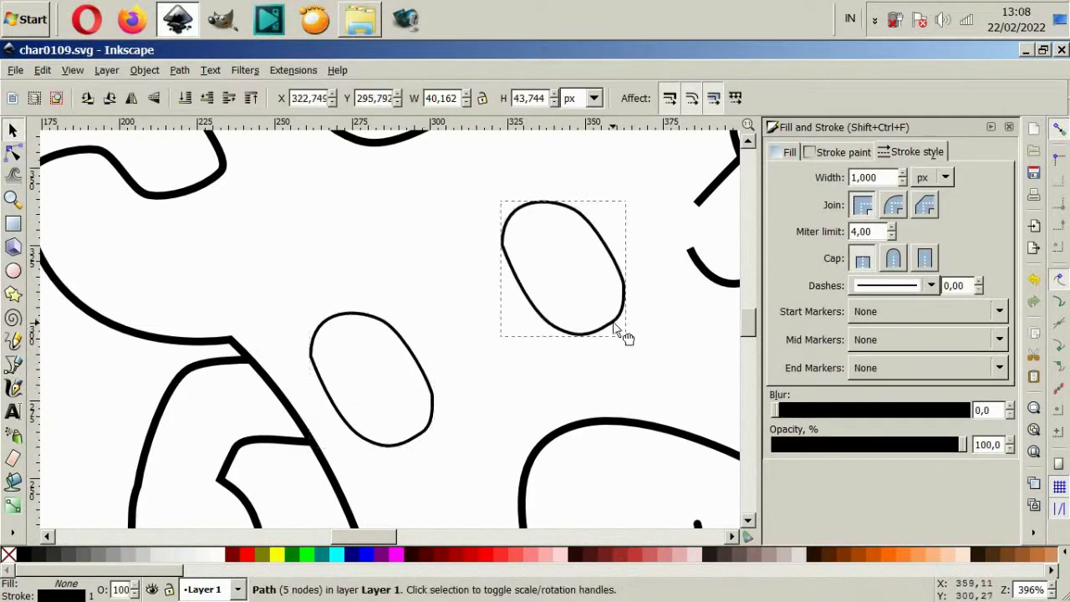
key("n")
mouse_move(543, 172)
left_mouse_down()
mouse_move(608, 241)
mouse_move(617, 232)
left_mouse_up()
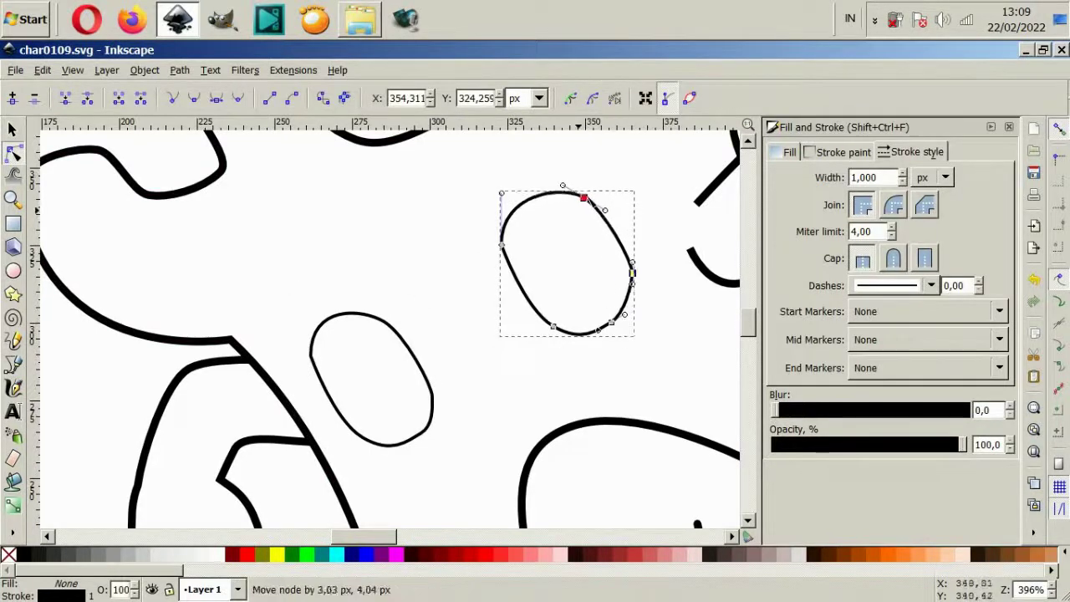
scroll(639, 300, "down", 4)
scroll(511, 365, "up", 2)
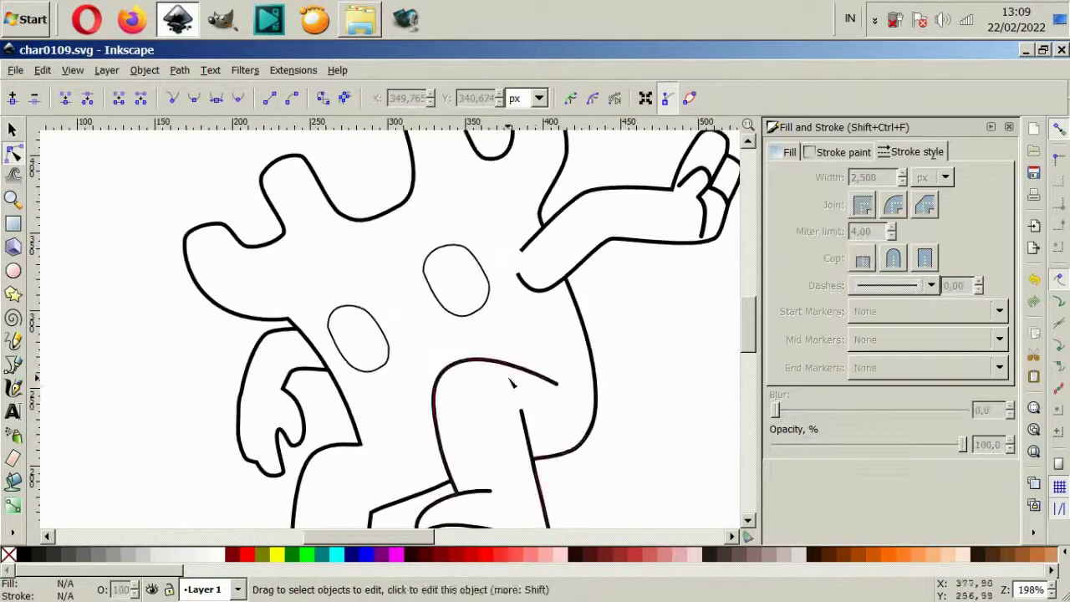
- Shrink both eyes together slightly, undoing an unwanted shift left
key("s")
left_click(383, 356)
left_click(458, 316, "shift")
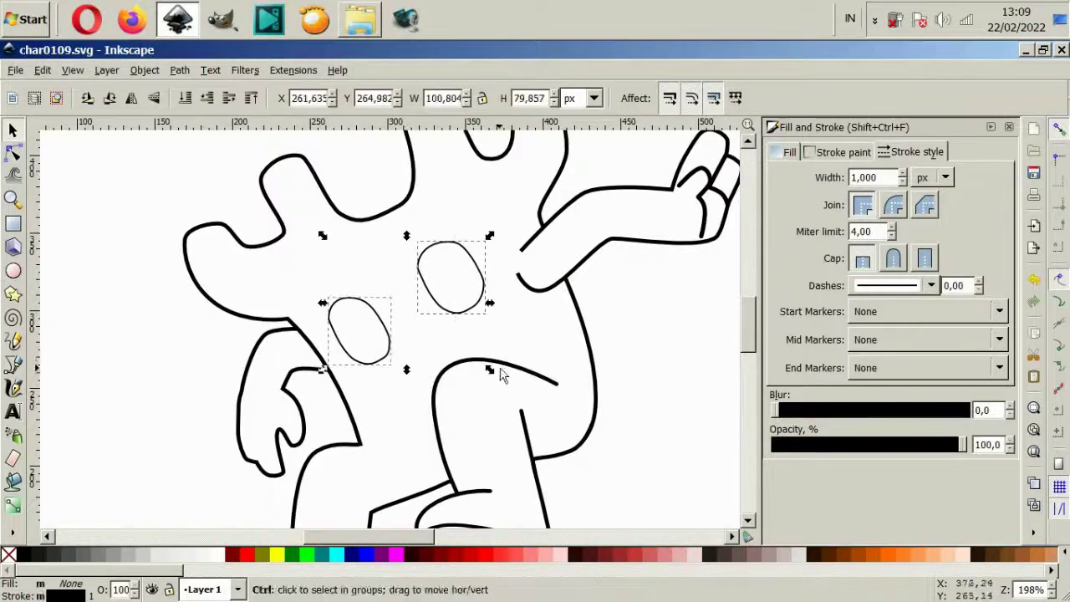
left_click_drag(497, 371, 480, 370)
left_click_drag(451, 321, 441, 317)
key("ctrl+z")
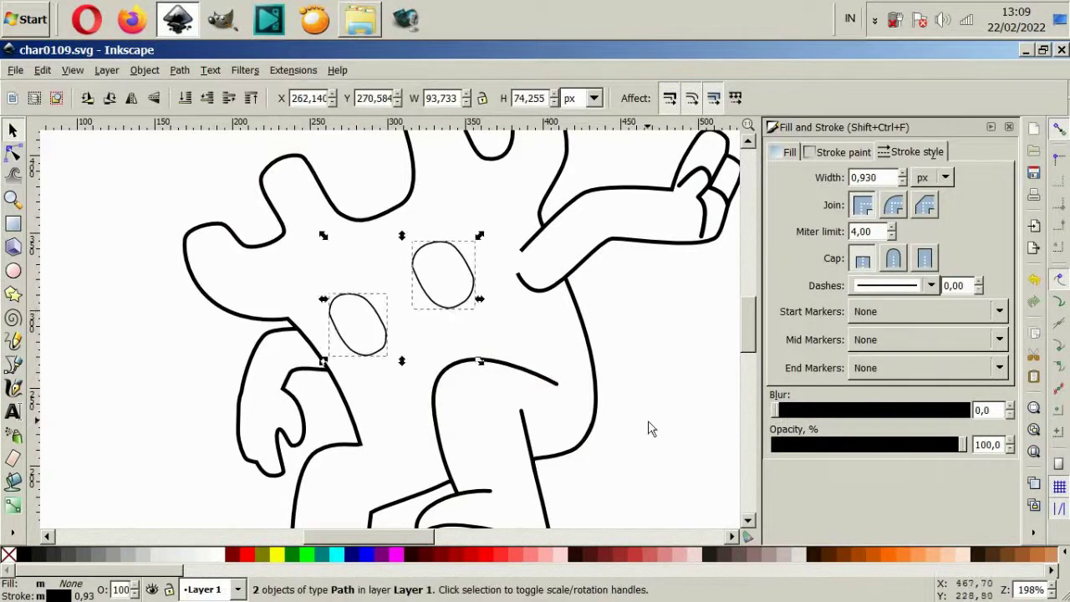
left_click(647, 421)
scroll(429, 364, "up", 1)
scroll(430, 364, "up", 1)
- Begin a new Bezier path for the mouth below the eyes
left_click(13, 365)
scroll(435, 253, "down", 2)
scroll(464, 204, "up", 2)
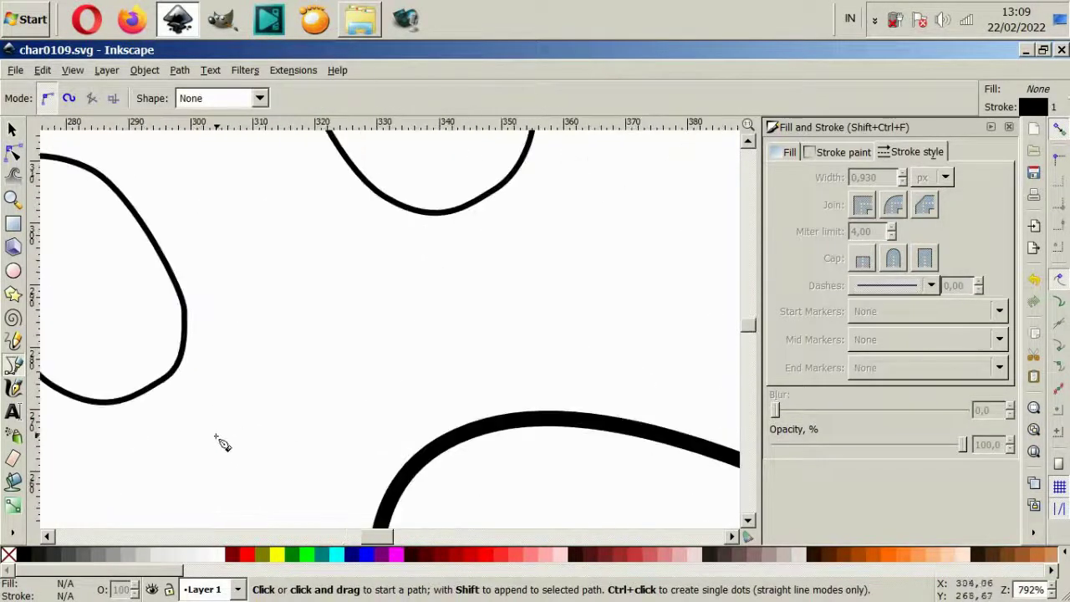
left_click_drag(423, 310, 425, 334)
scroll(535, 349, "down", 2)
- Add another curved node and close the mouth outline at its start
scroll(539, 350, "down", 1)
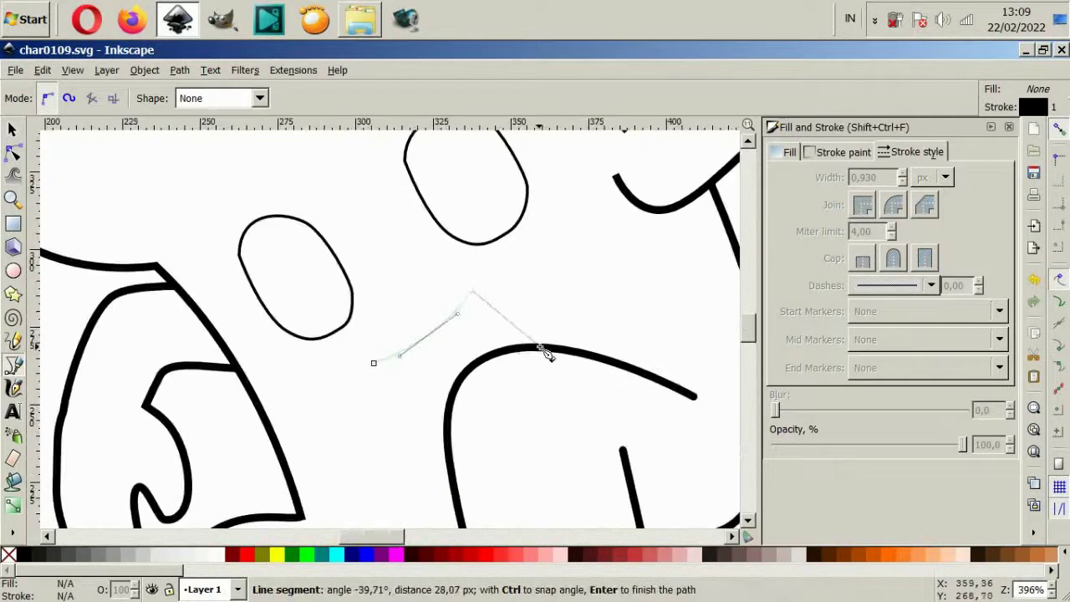
mouse_move(544, 352)
left_mouse_down()
mouse_move(550, 413)
mouse_move(536, 445)
left_mouse_up()
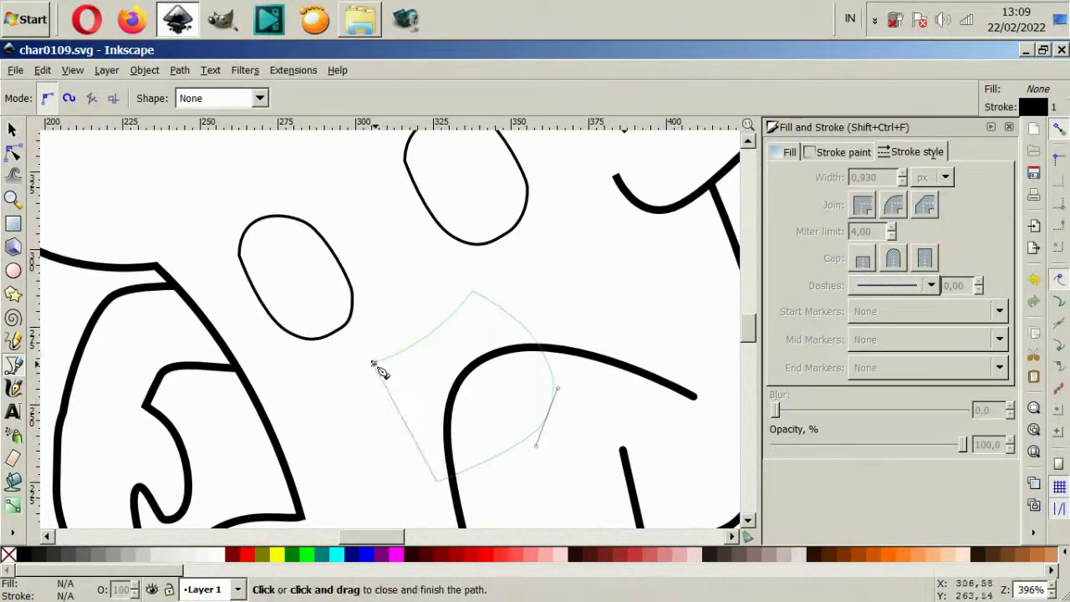
left_click_drag(373, 365, 305, 322)
scroll(416, 351, "down", 2)
- Shrink and slightly rotate the mouth, fill it black with no stroke
key("s")
left_click_drag(489, 441, 473, 424)
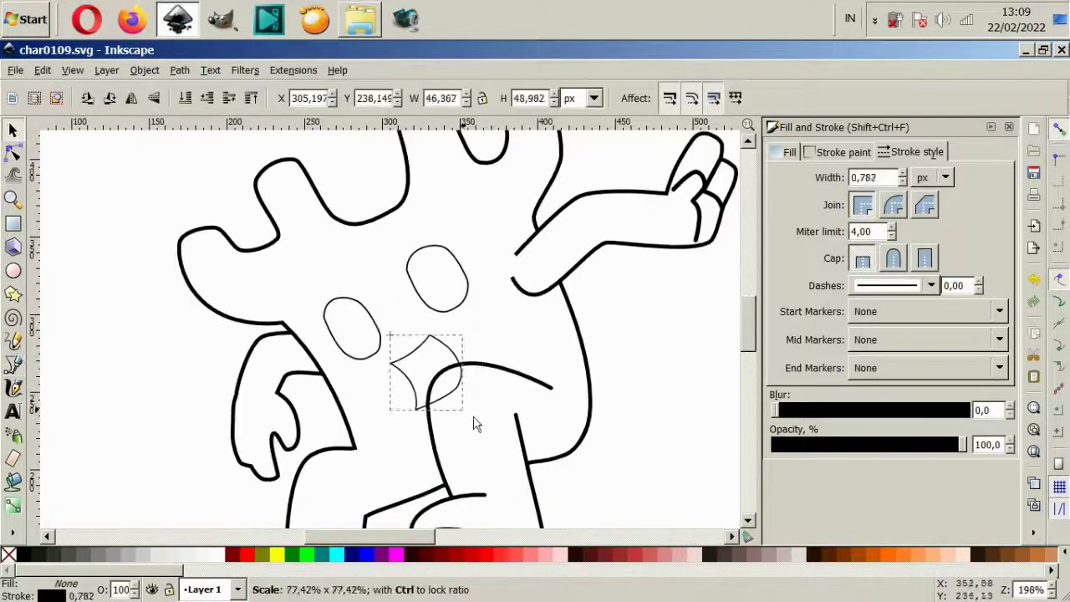
left_click(426, 372)
left_click_drag(462, 336, 473, 344)
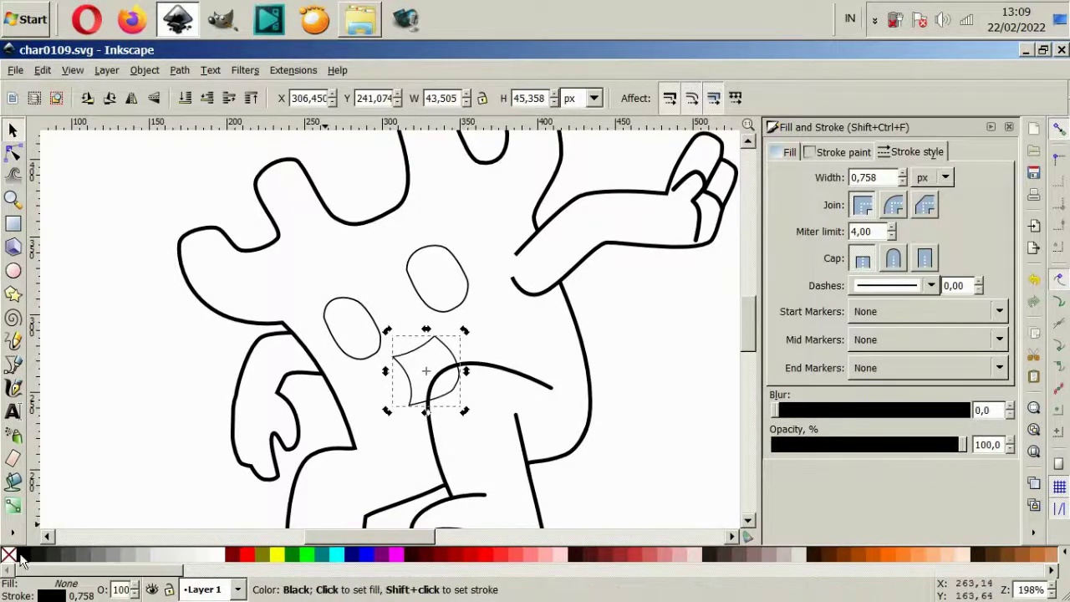
left_click(21, 555)
left_click(8, 555, "shift")
key("Escape")
- Move the black mouth into place and enlarge it slightly
left_click(431, 394)
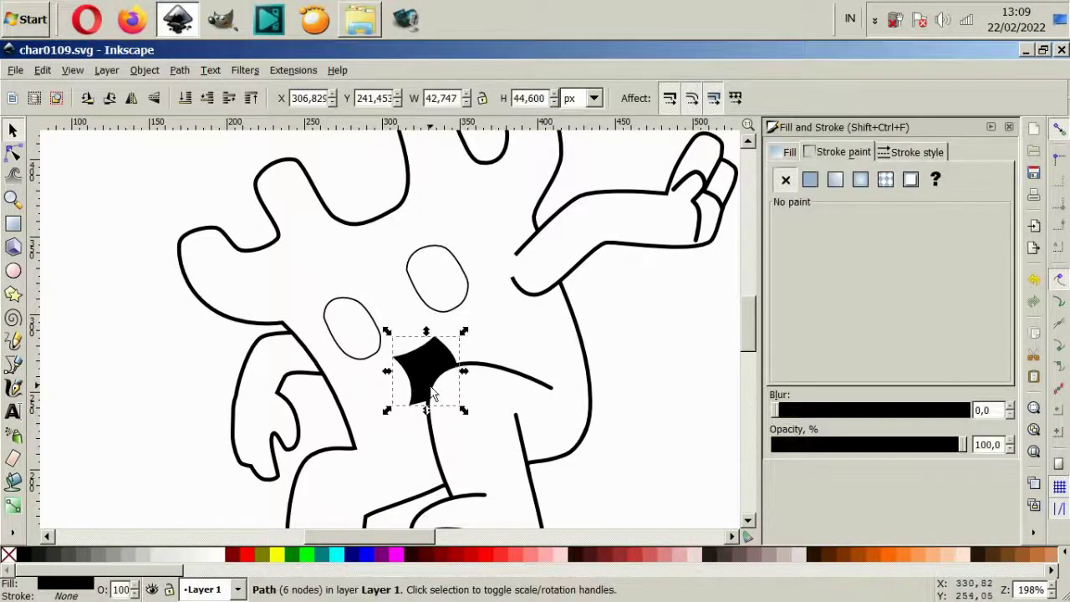
scroll(460, 377, "up", 2)
left_click_drag(397, 368, 382, 375)
left_click_drag(466, 322, 477, 310)
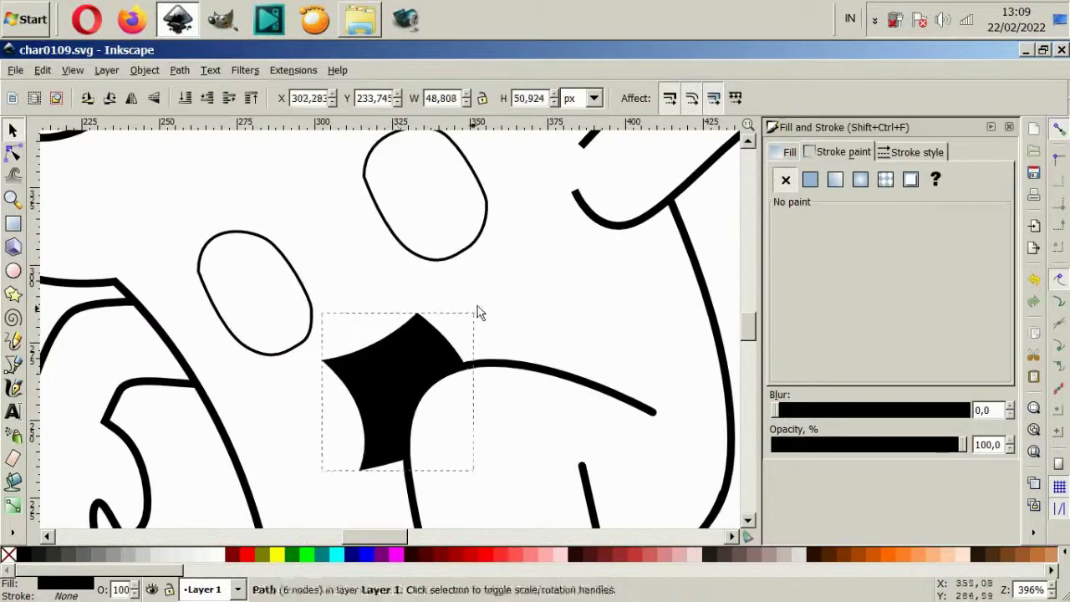
scroll(385, 335, "up", 2)
scroll(261, 380, "up", 2)
- Draw a curved lip stroke at the mouth's left corner and adjust its start node
key("b")
left_click(222, 374)
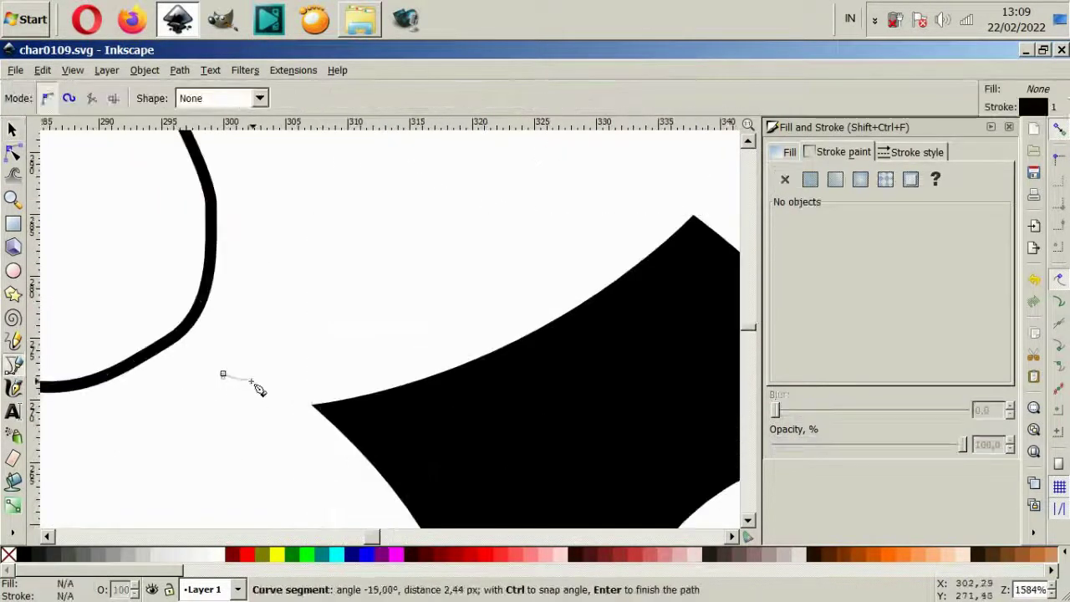
left_click_drag(315, 407, 434, 414)
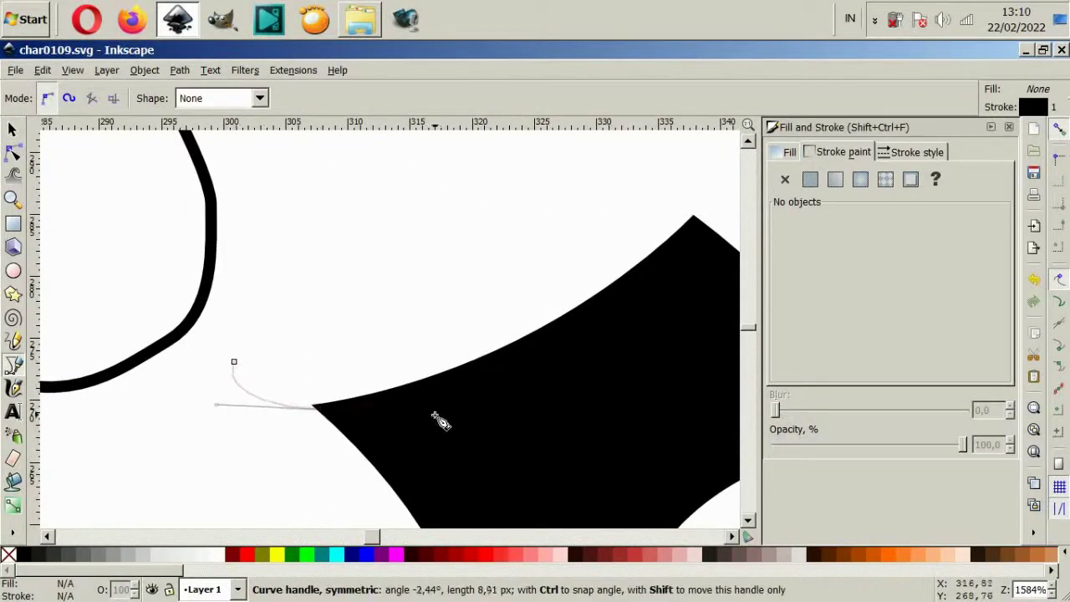
double_click(696, 220)
key("n")
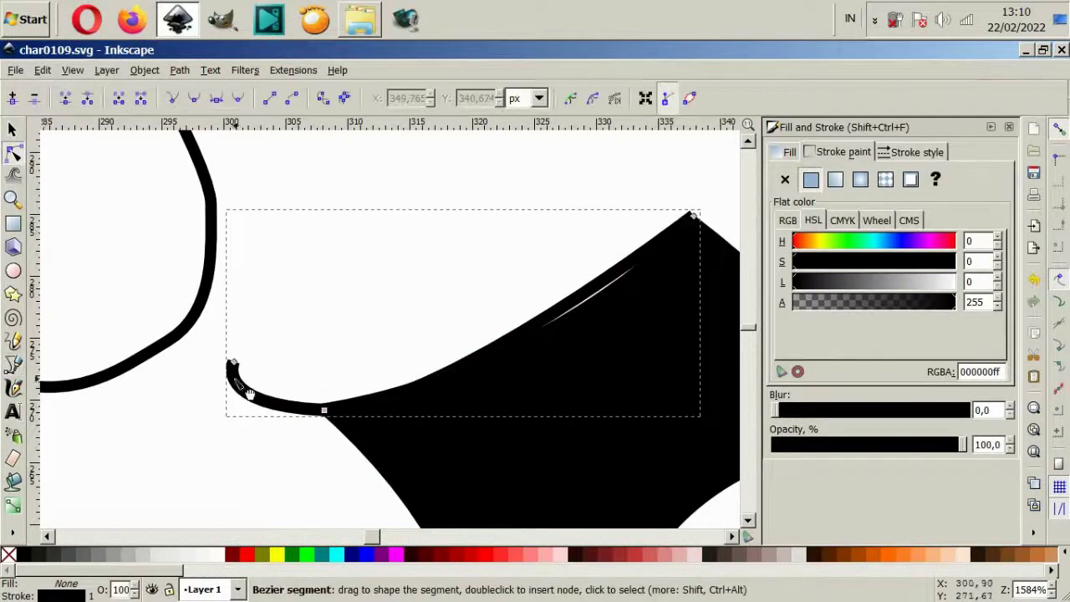
left_click_drag(234, 363, 251, 322)
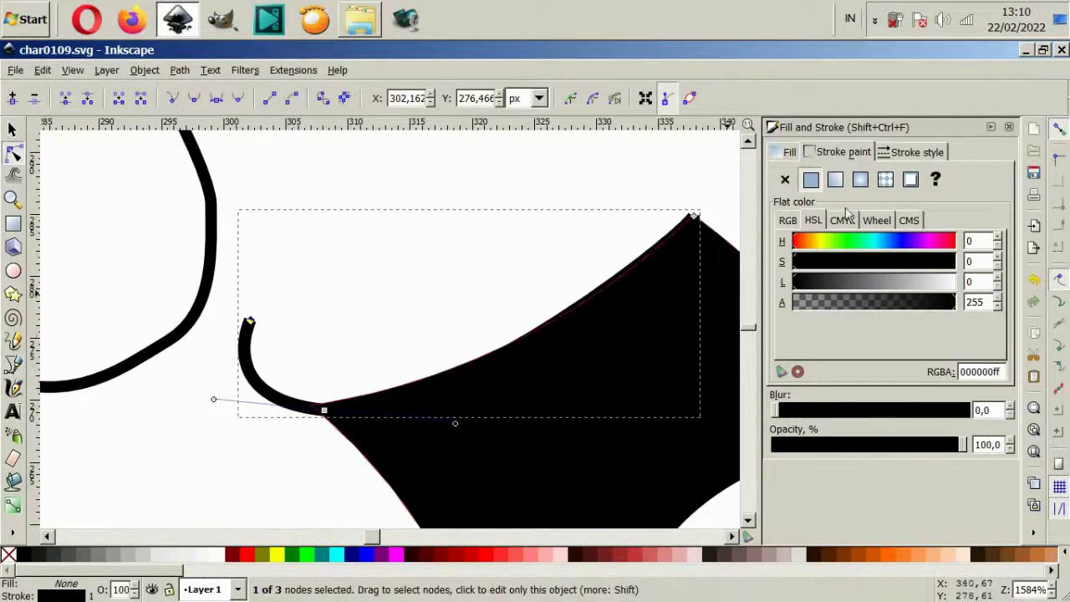
left_click(917, 151)
left_click(700, 188)
- Adjust the black mouth's bottom node, then clear the selection
scroll(700, 188, "down", 5)
scroll(485, 377, "down", 1)
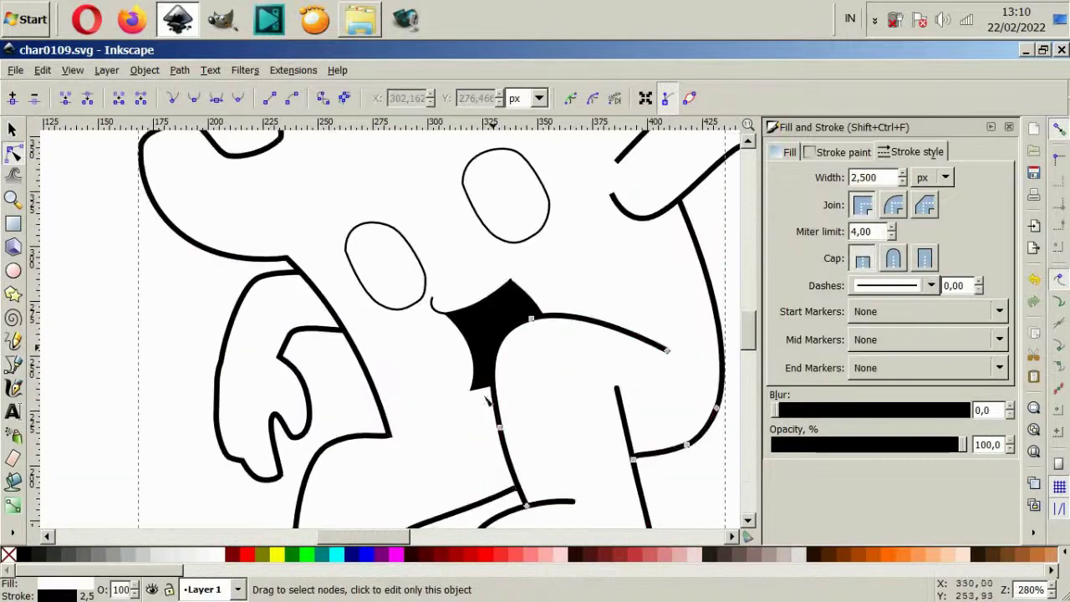
left_click(493, 334)
left_click_drag(471, 389, 479, 386)
scroll(479, 391, "down", 2)
scroll(596, 416, "up", 2)
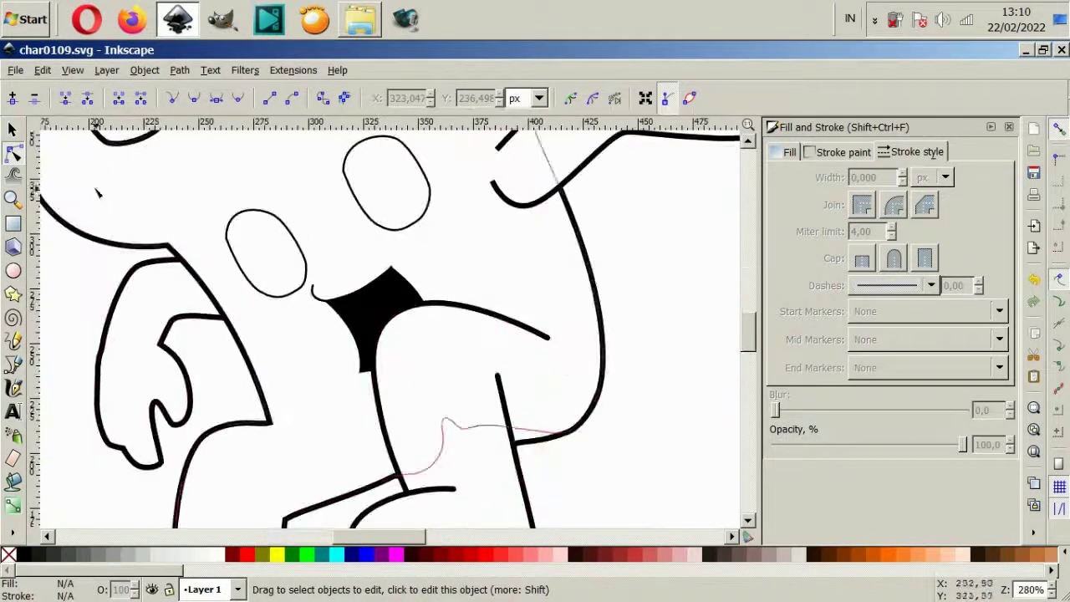
key("s")
left_click(299, 259)
key("Escape")
- Draw a curved palm line from the hand's wrist to its bottom edge
scroll(552, 367, "down", 4)
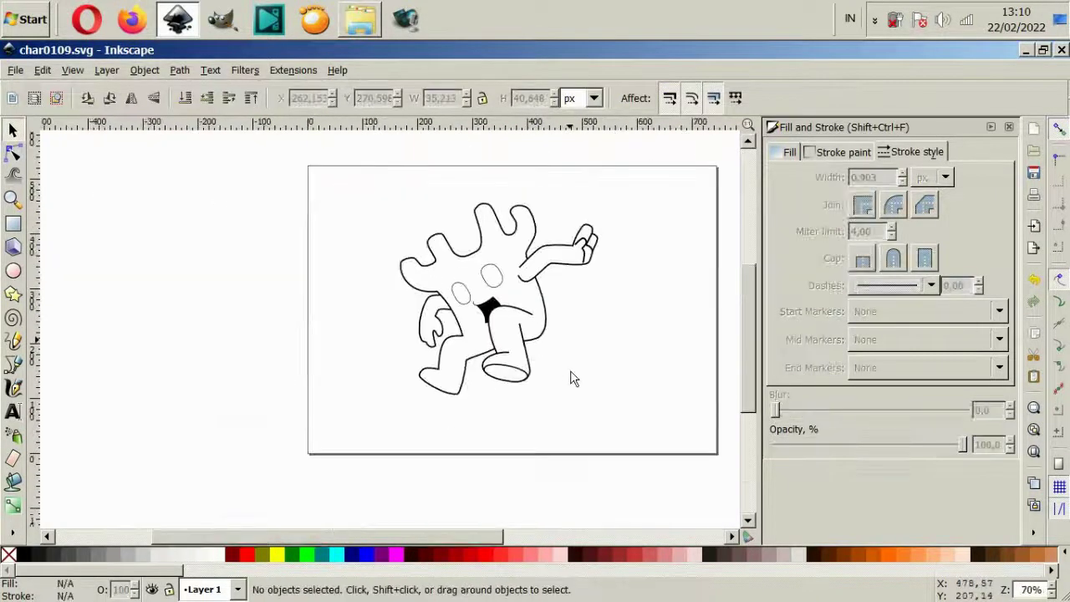
scroll(573, 377, "up", 1)
scroll(506, 198, "up", 3)
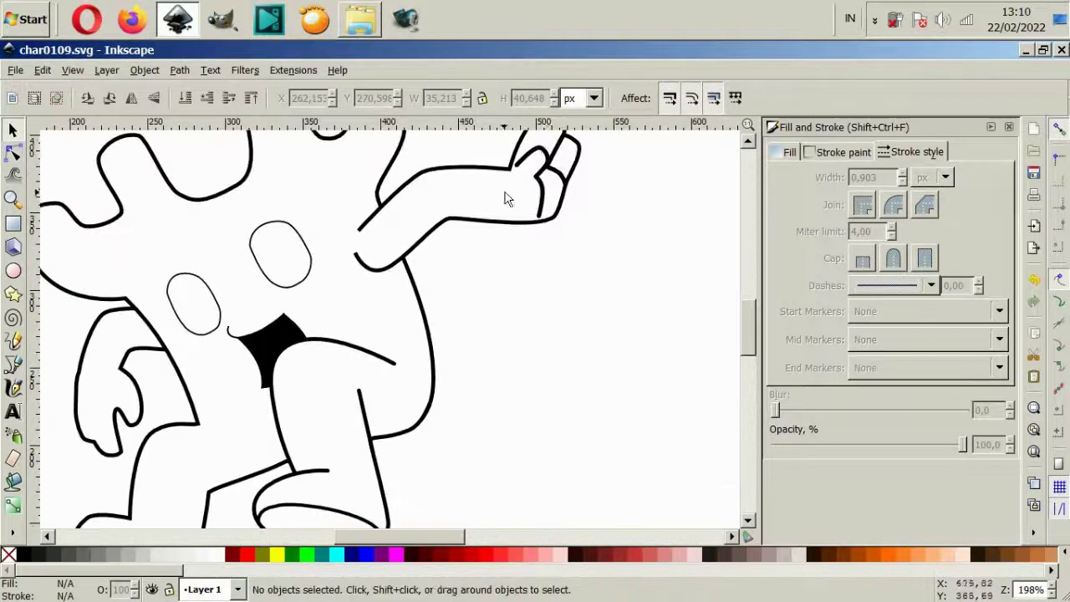
scroll(526, 246, "up", 3)
key("b")
left_click(429, 249)
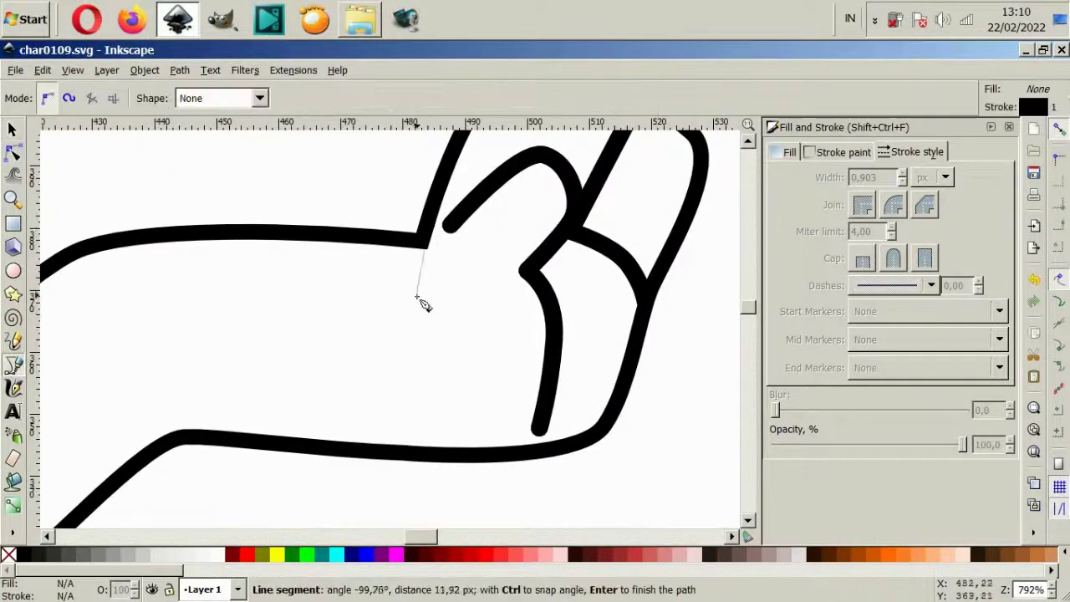
left_click_drag(418, 294, 399, 363)
left_click_drag(428, 447, 478, 473)
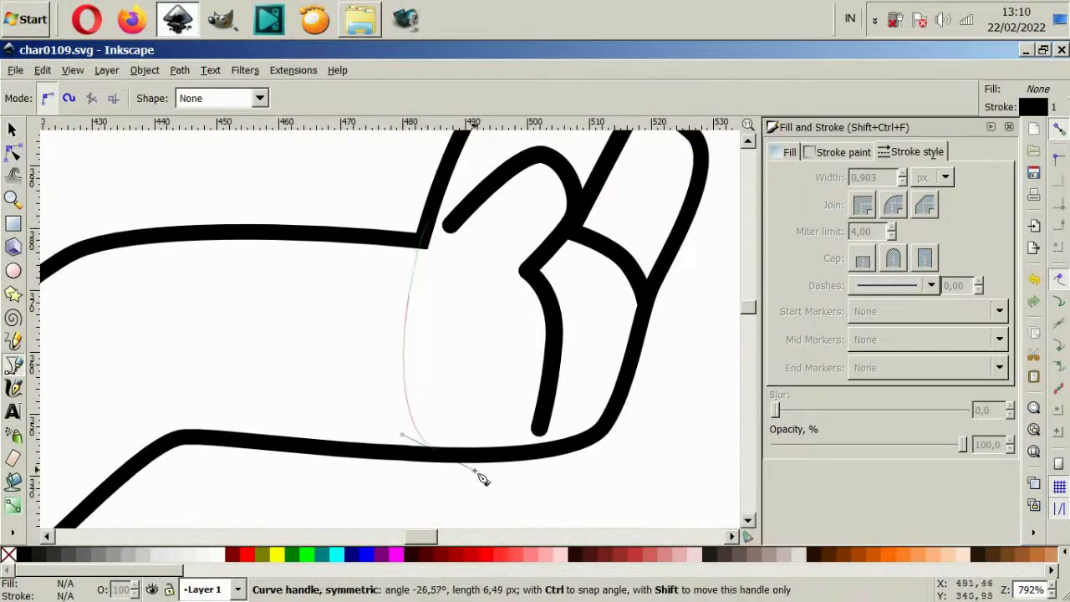
key("Return")
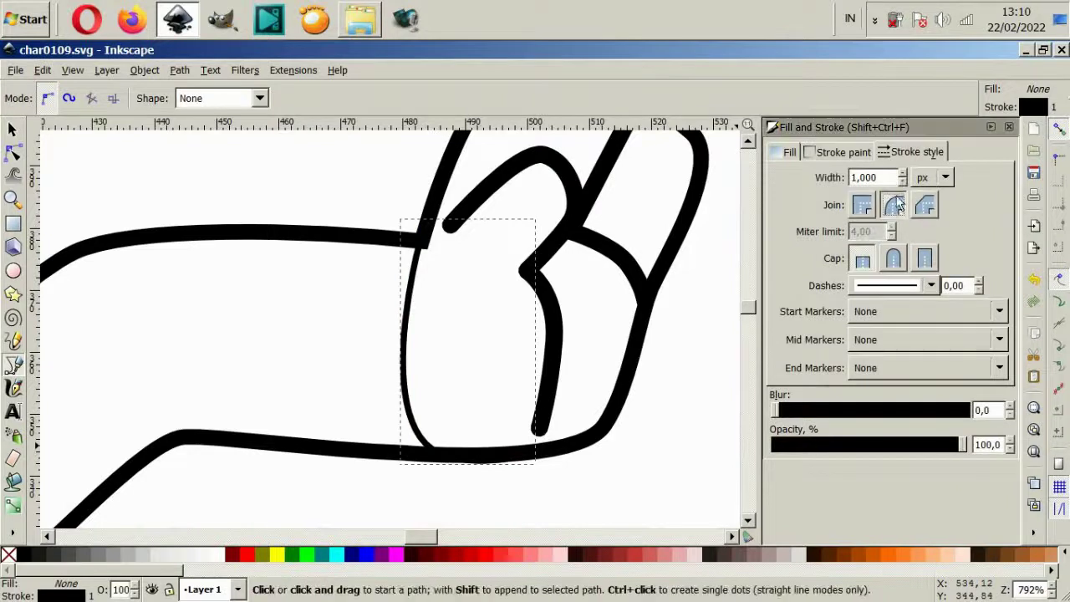
- Set the palm curve's stroke width to 2 pt
left_click(945, 177)
left_click(943, 156)
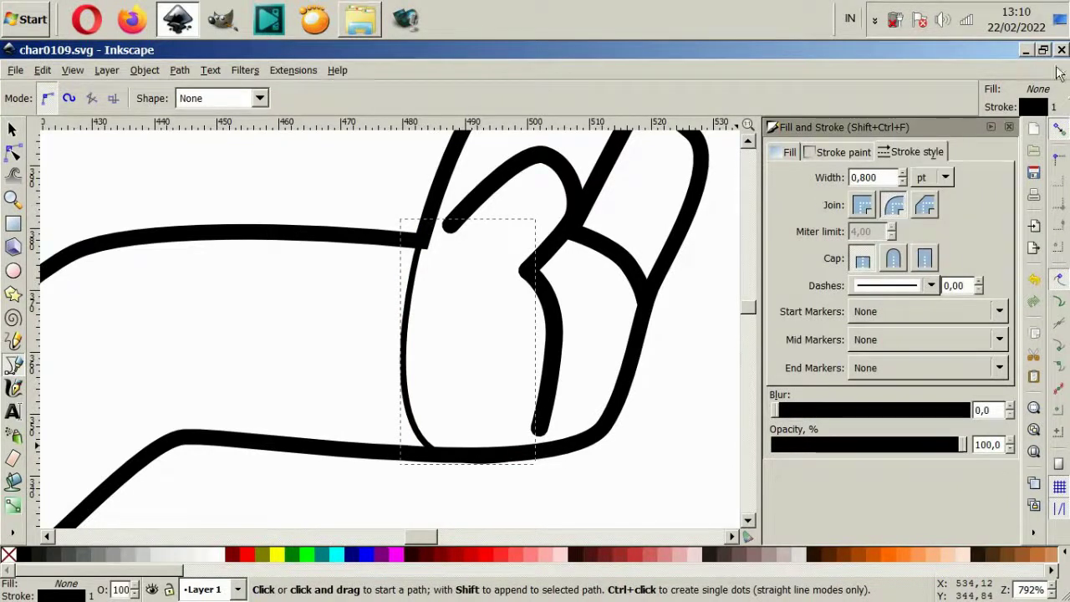
triple_click(869, 177)
type("2")
key("Return")
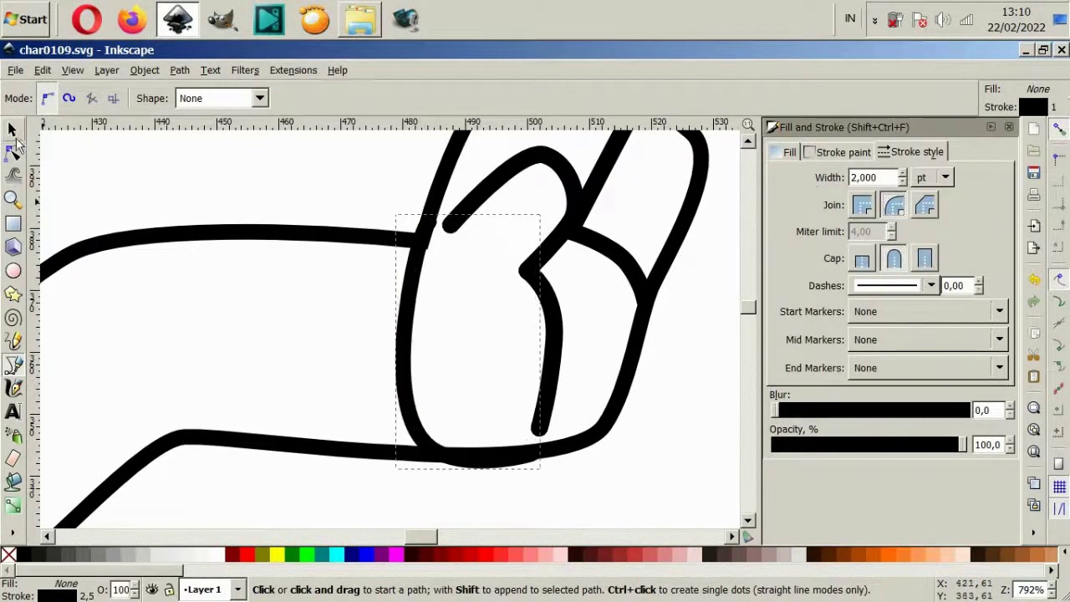
- Reshape the palm curve by moving one of its nodes
left_click(13, 148)
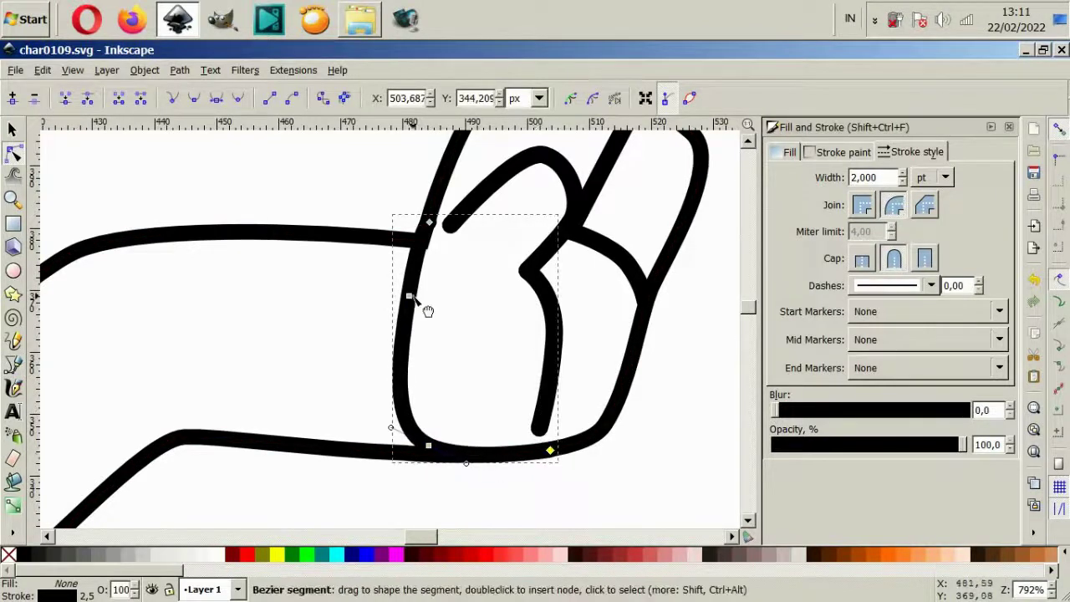
left_click_drag(408, 296, 406, 320)
left_click(640, 458)
scroll(567, 422, "down", 4)
scroll(566, 422, "up", 2)
- Delete the end node of the long arm path
left_click(548, 409)
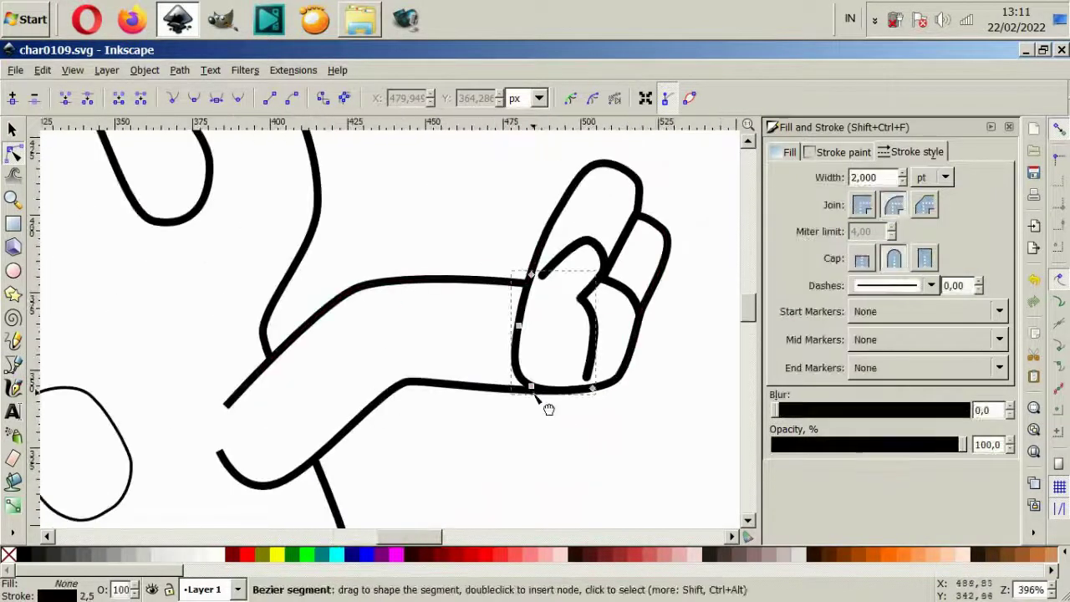
left_click(225, 481)
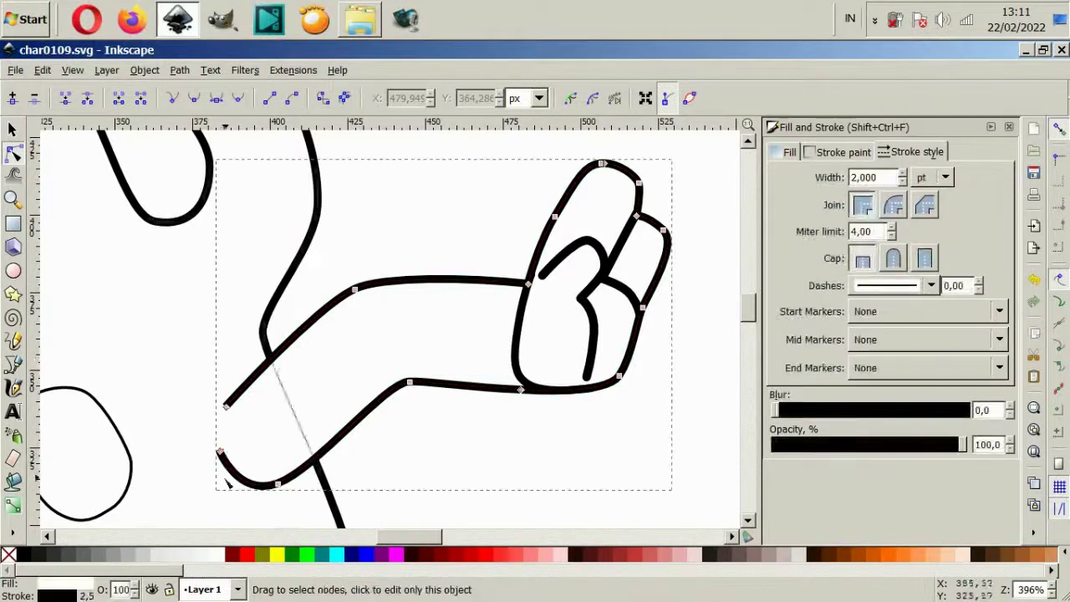
key("Delete")
scroll(232, 456, "down", 2)
scroll(346, 442, "up", 2)
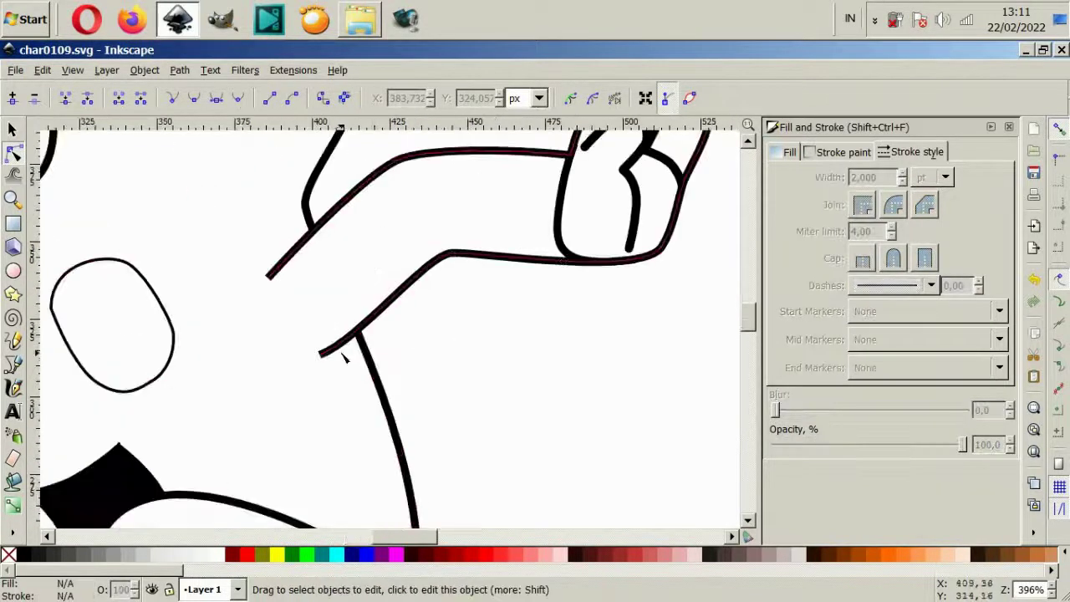
scroll(346, 442, "up", 2)
- Extend the arm with a curved segment down to the body and zoom out
key("b")
left_click(261, 269)
left_click_drag(247, 437, 255, 472)
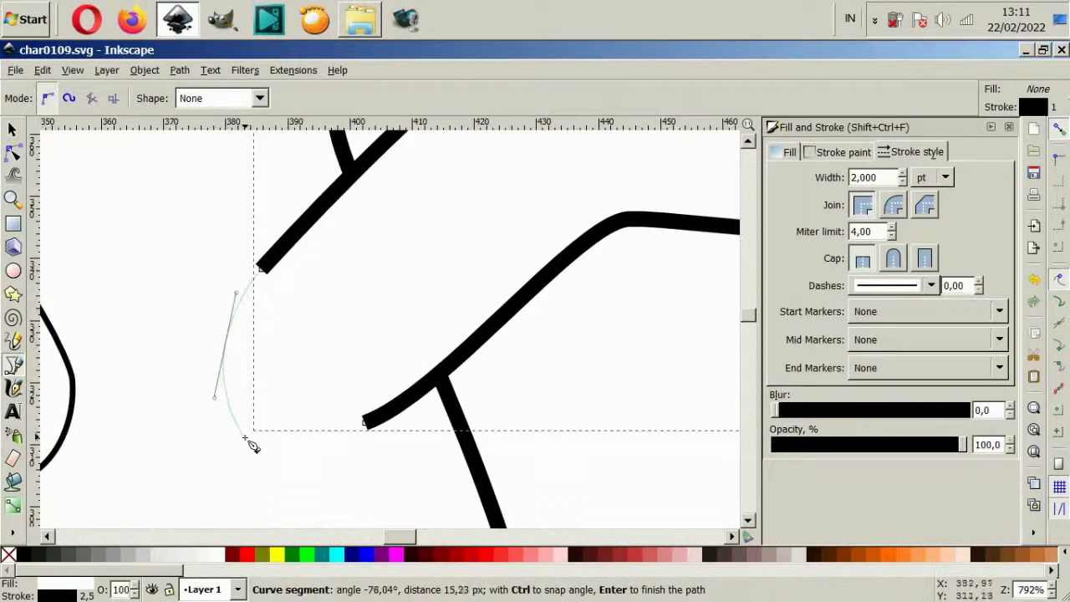
key("Return")
key("5")
key("s")
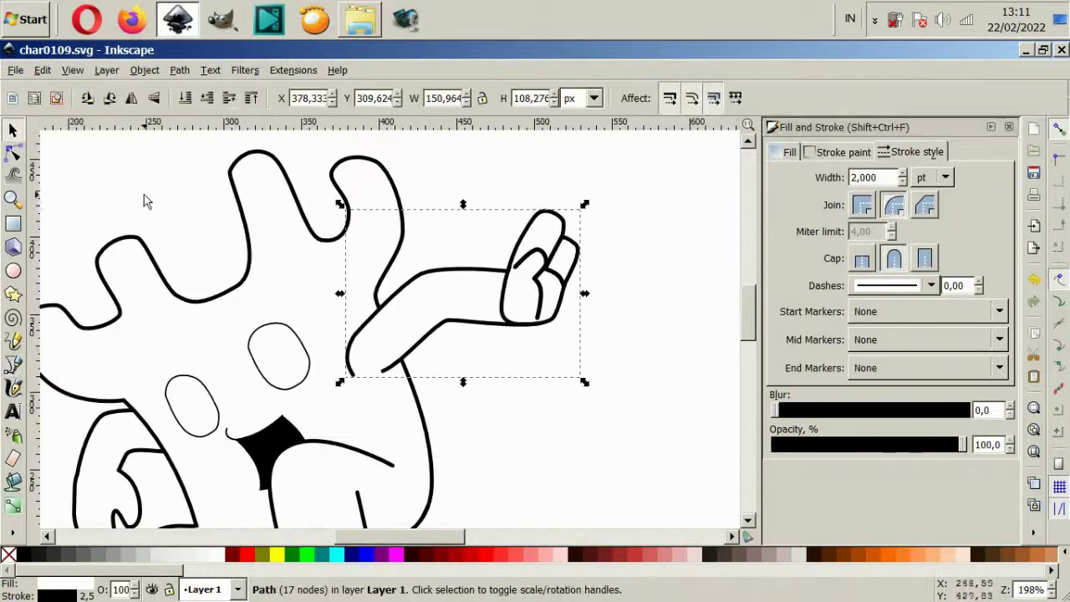
key("Escape")
scroll(518, 419, "down", 2)
scroll(518, 420, "up", 1)
- Duplicate each eye oval and shrink the copy inside it
scroll(343, 319, "up", 2)
left_click(305, 354)
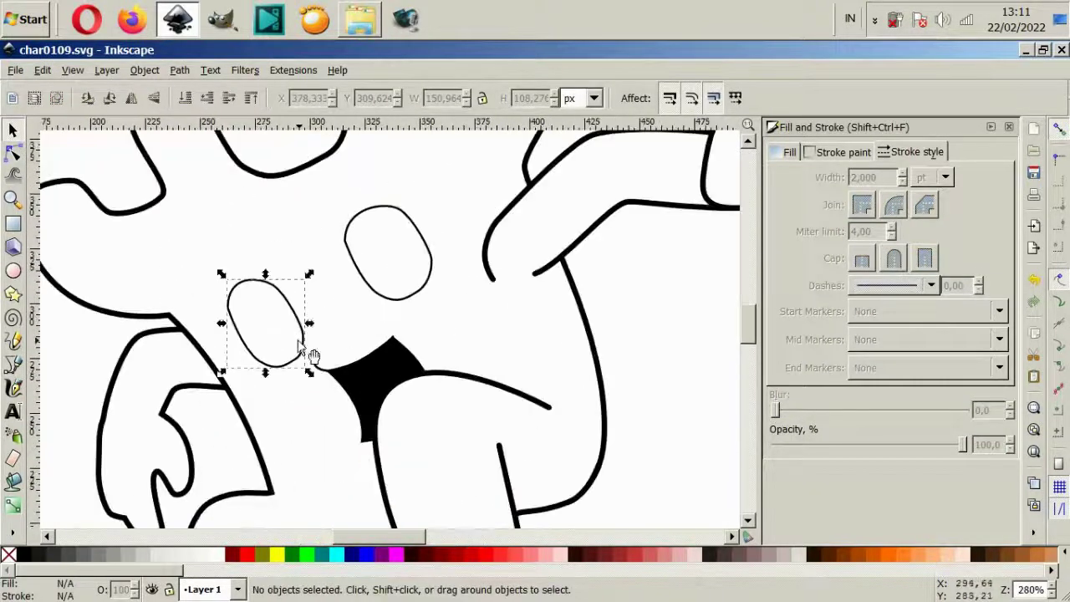
left_click(386, 302, "shift")
left_click(264, 365)
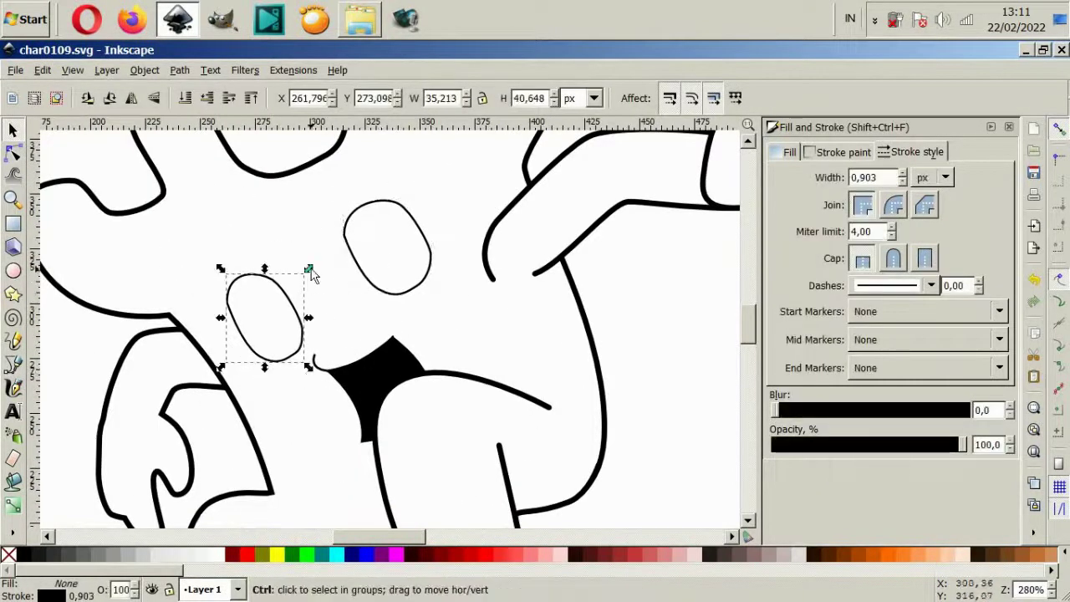
key("ctrl+d")
key("ctrl+parenleft")
key("ctrl+parenleft")
key("ctrl+parenleft")
left_click(387, 298)
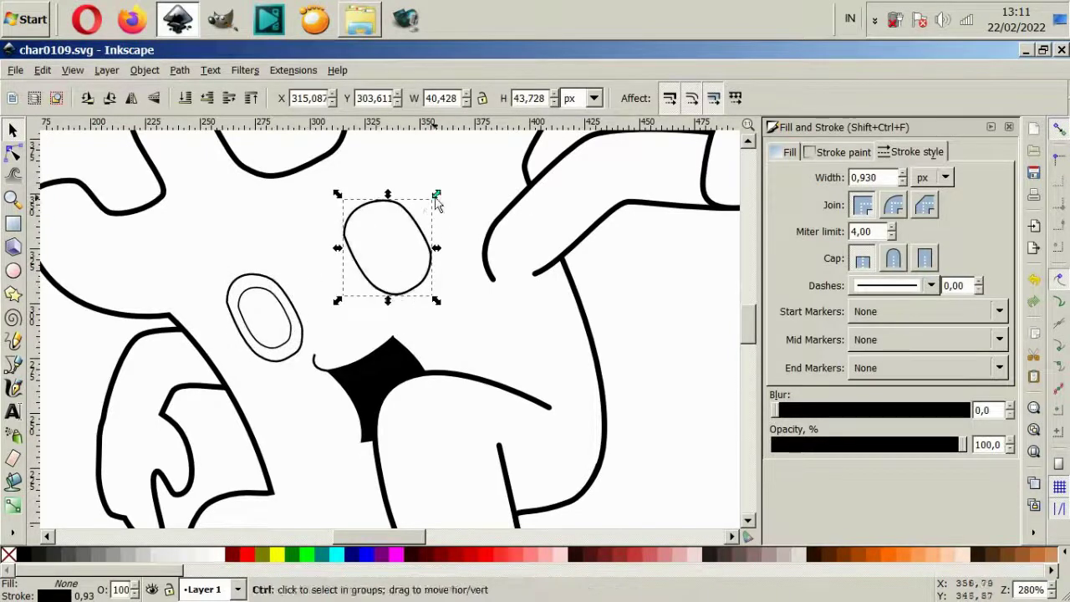
key("ctrl+d")
key("ctrl+parenleft")
key("ctrl+parenleft")
key("ctrl+parenleft")
- Fill the outer eye ovals light grey and the inner ovals white without stroke
left_click(303, 347)
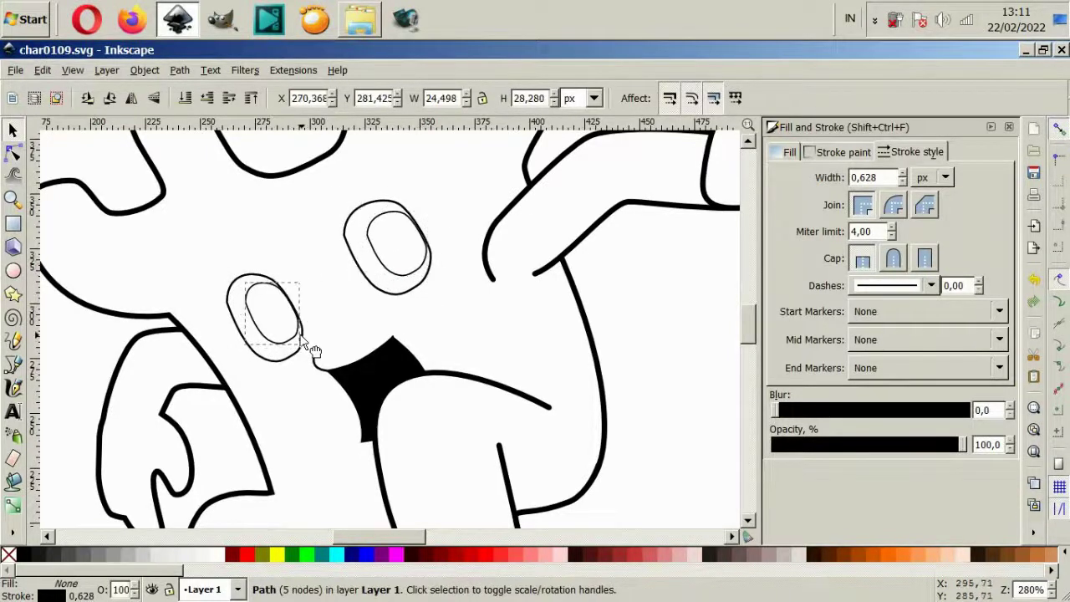
left_click(261, 283)
left_click(351, 251, "shift")
left_click(146, 554)
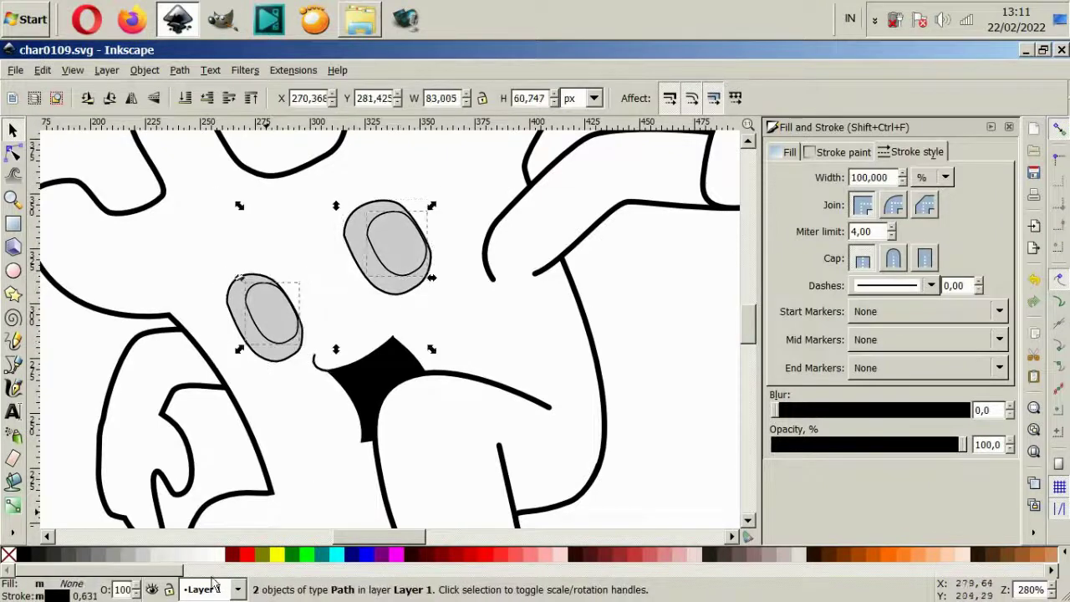
left_click(180, 554)
left_click(843, 151)
left_click(785, 179)
- Give both outer eye ovals a 2 pt outline
left_click(392, 219)
left_click(275, 269, "shift")
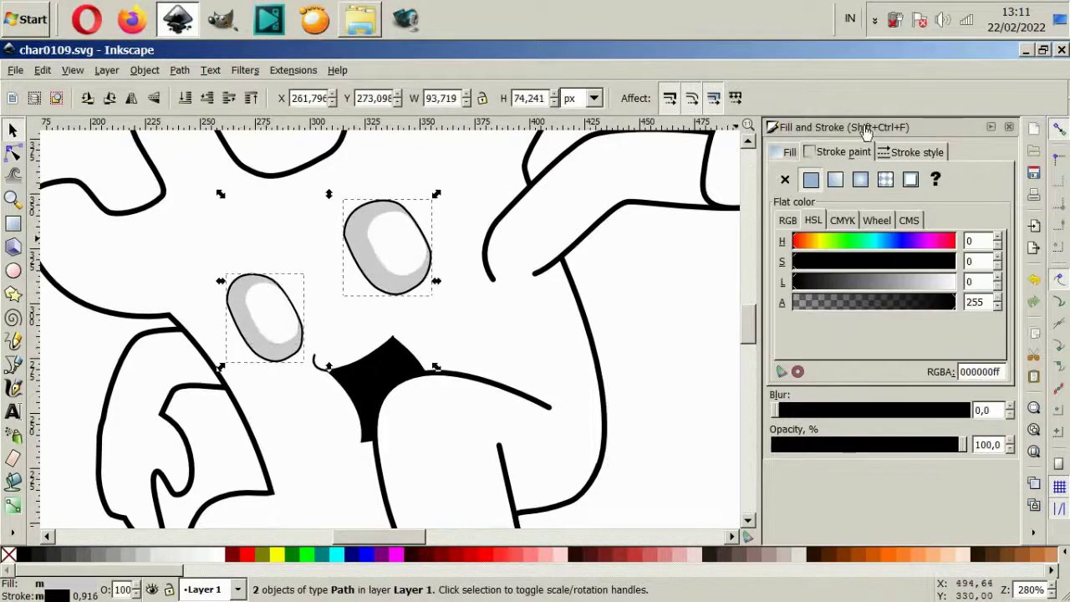
left_click(916, 151)
type("2")
key("Return")
key("Escape")
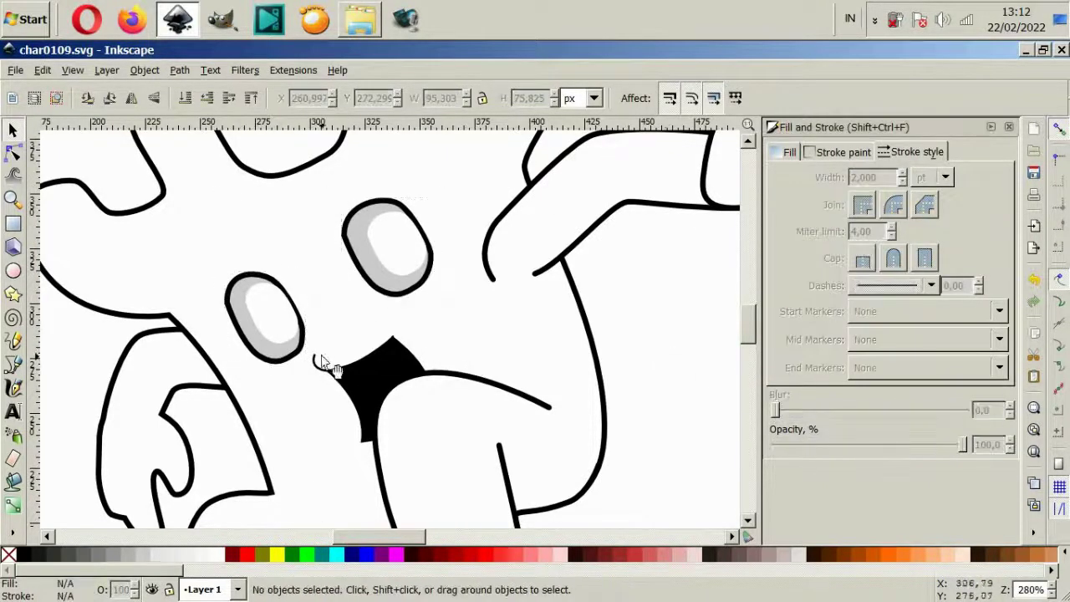
scroll(317, 346, "down", 1)
scroll(325, 334, "up", 3)
- Offset the white inner ovals to reveal grey shading along the edge
left_click(346, 263, "ctrl")
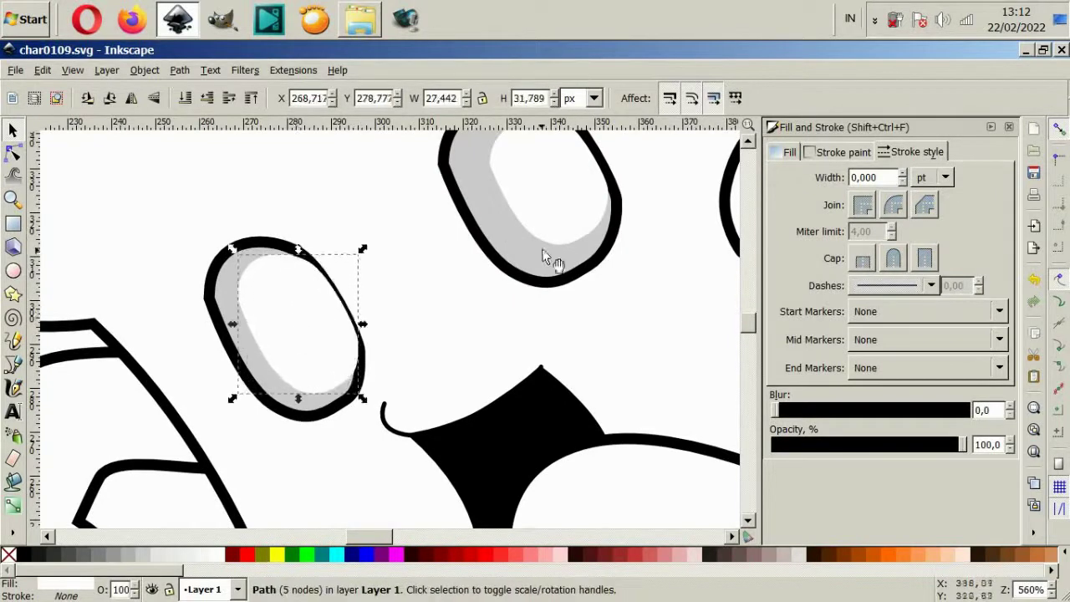
scroll(549, 250, "up", 2)
left_click(577, 242, "ctrl")
left_click_drag(577, 245, 572, 245)
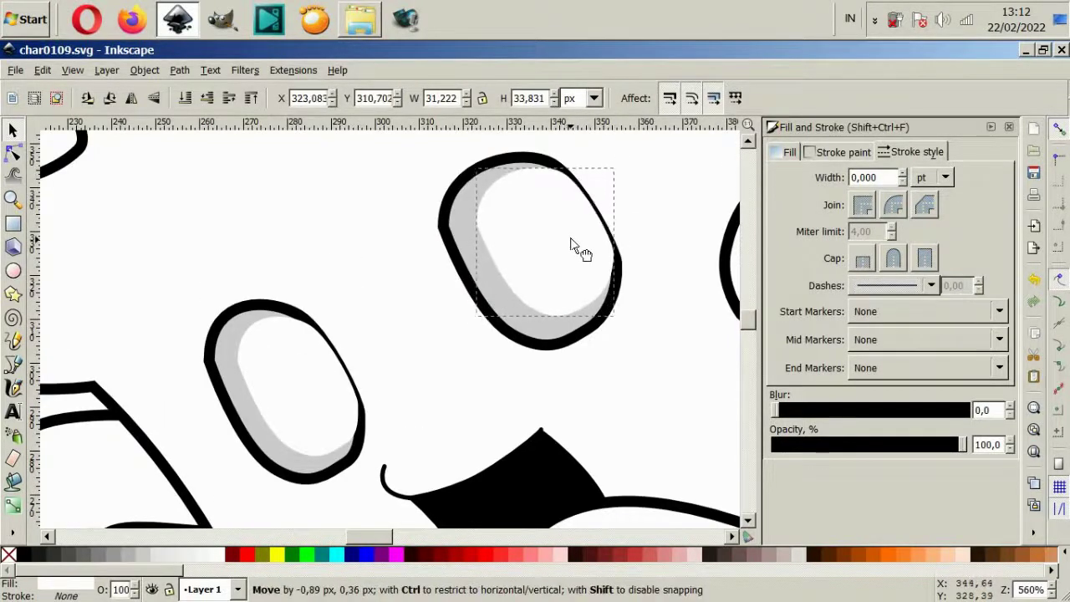
left_click(516, 323)
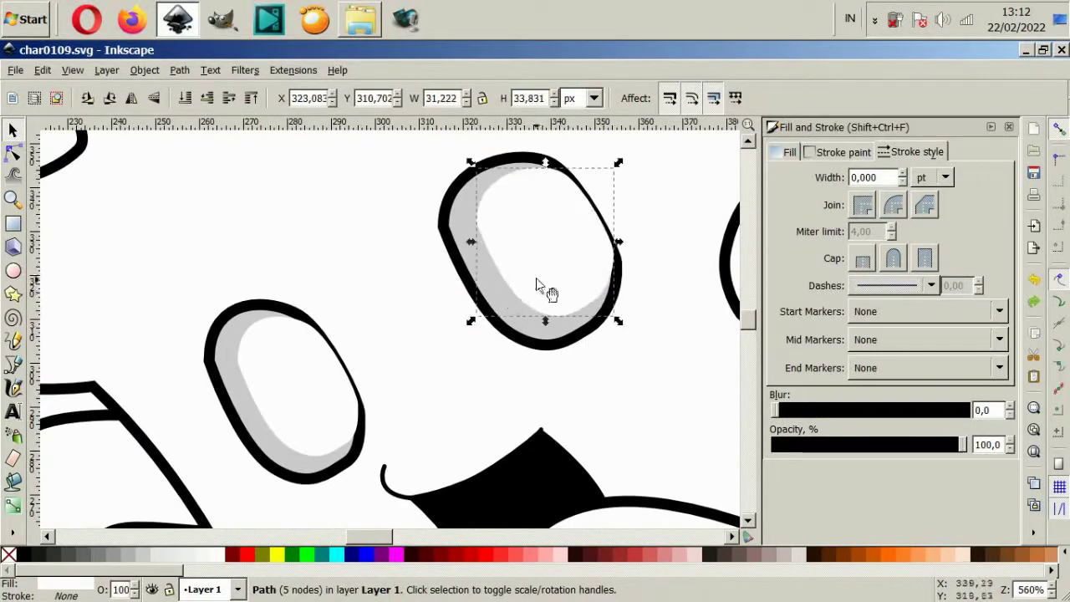
mouse_move(544, 287)
left_mouse_down()
mouse_move(521, 294)
mouse_move(548, 282)
left_mouse_up()
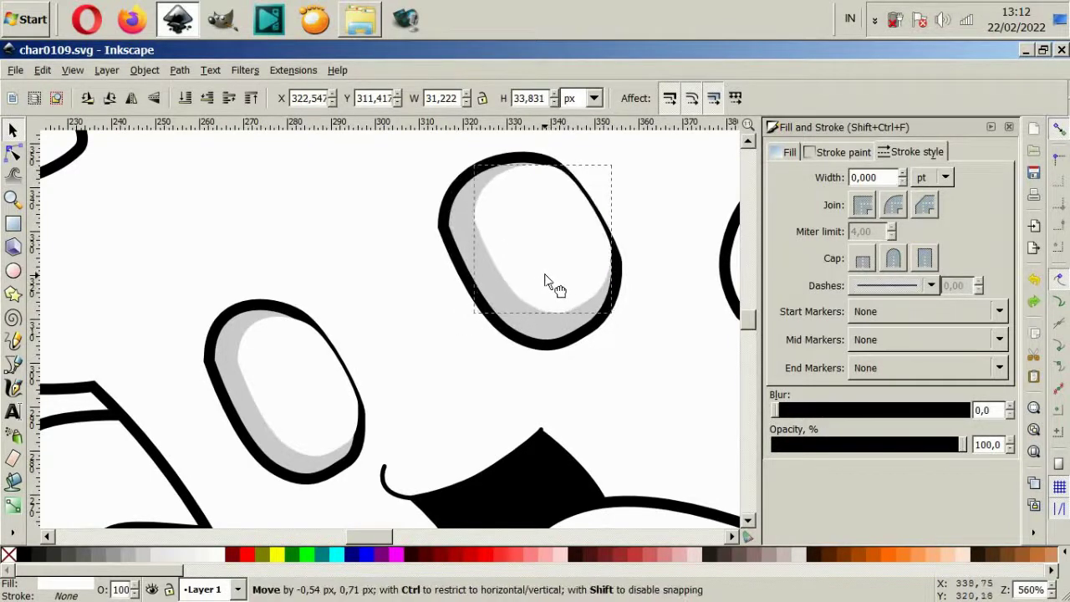
- Change the stacking order of the grey eye ovals and zoom out to the whole character
left_click(286, 306)
left_click(443, 278, "shift")
key("Home")
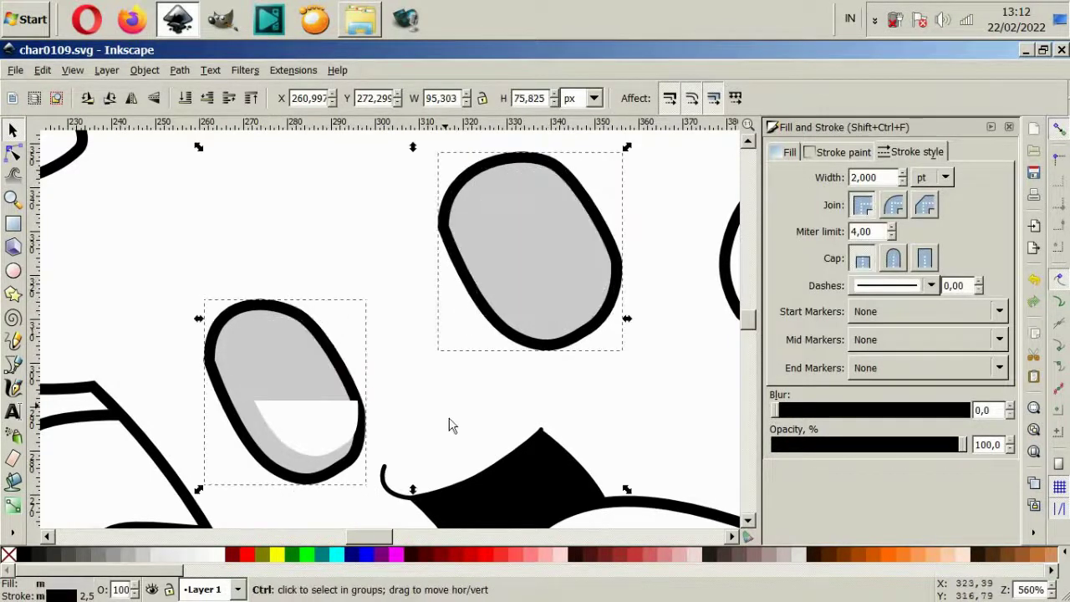
left_click(789, 152)
key("5")
key("Escape")
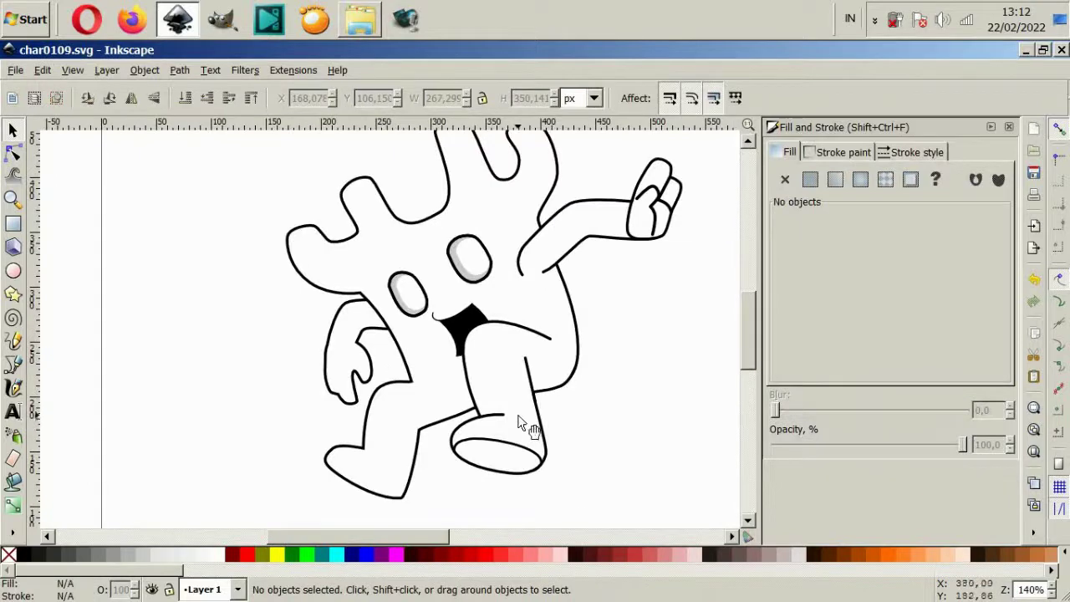
- Select the raised arm and hand together and shift them right and down
scroll(613, 258, "down", 2)
scroll(697, 299, "up", 1)
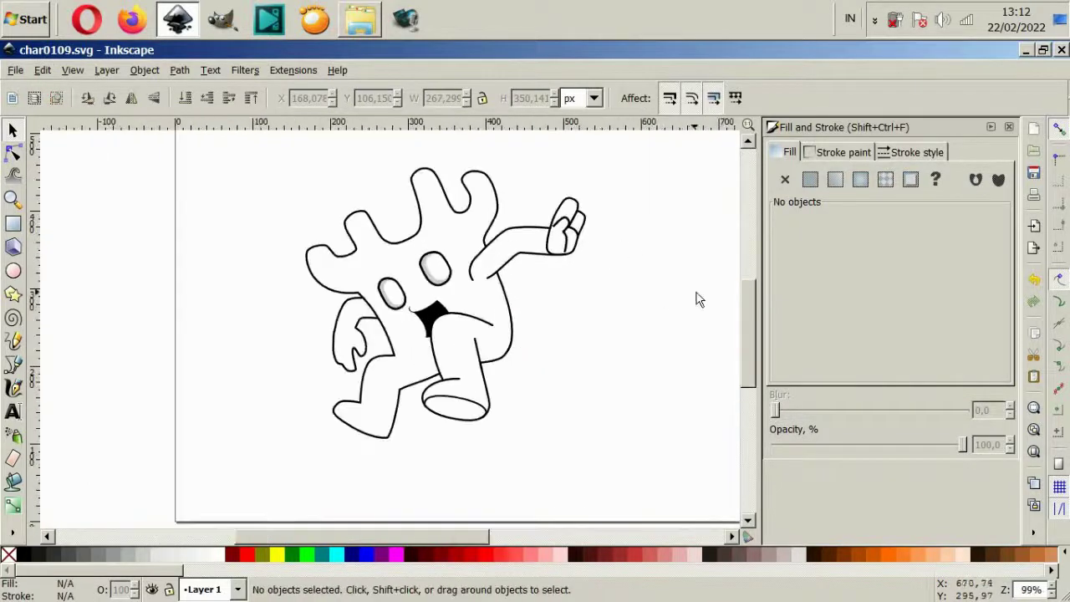
left_click_drag(697, 298, 485, 188)
scroll(566, 265, "up", 2)
mouse_move(571, 295)
left_mouse_down()
mouse_move(596, 351)
mouse_move(527, 298)
left_mouse_up()
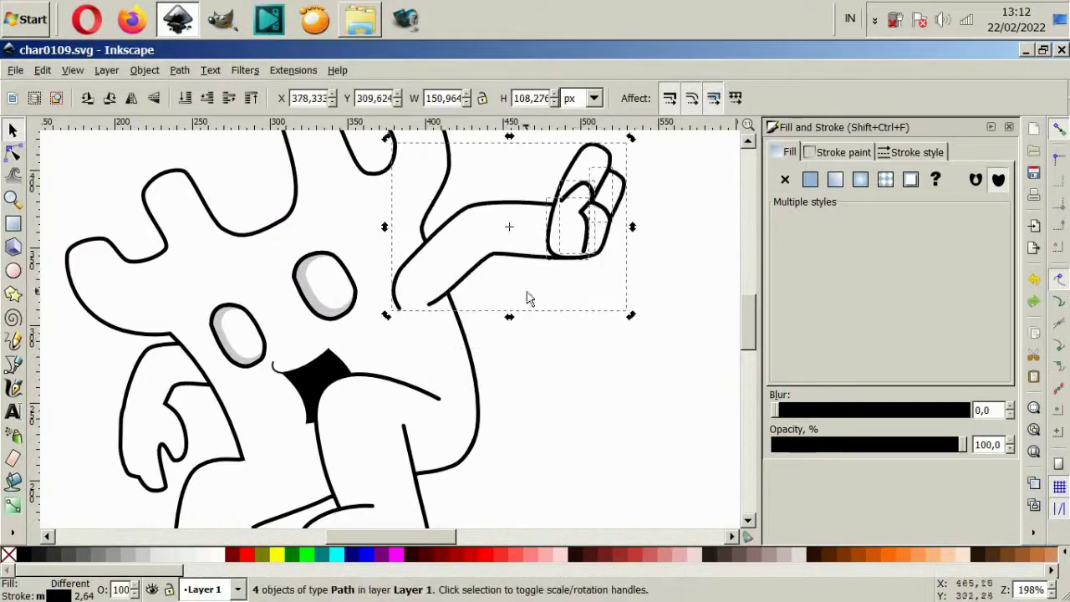
- Adjust a node along the arm's lower edge to reshape the elbow bend
left_click(12, 153)
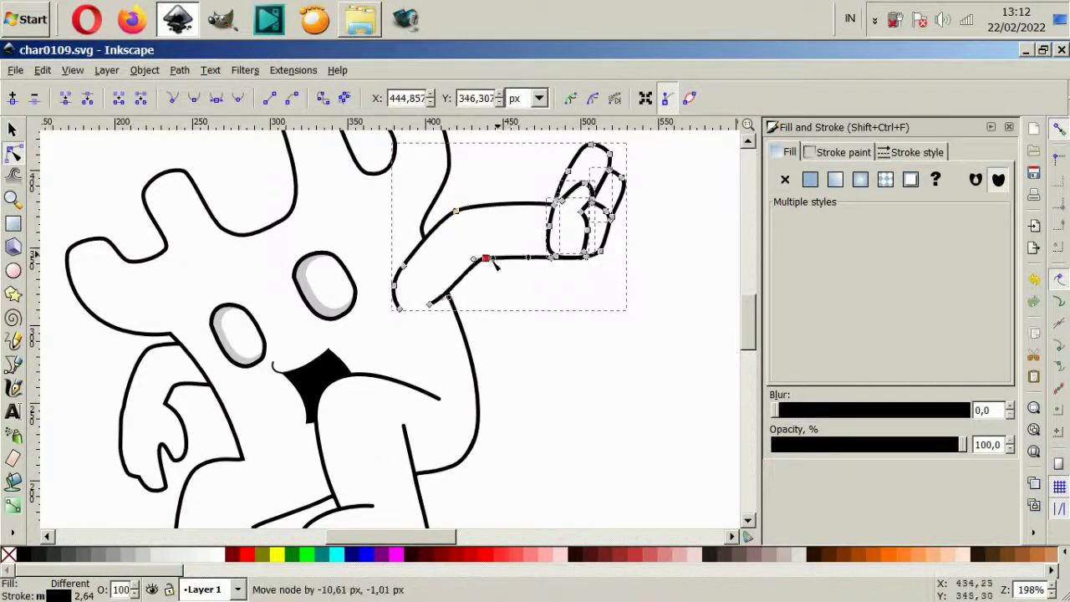
left_click(535, 335)
scroll(535, 334, "down", 2, "ctrl")
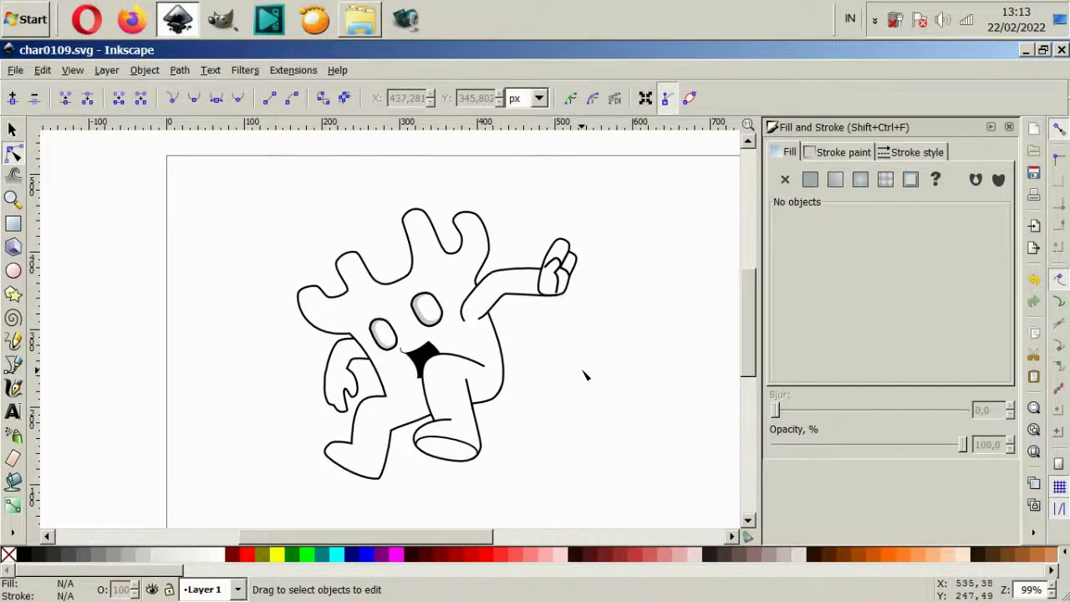
- Switch to the Pen tool, cancelling a stray curve, ready to draw inside the head's left lobe
left_click(13, 364)
scroll(291, 351, "up", 3)
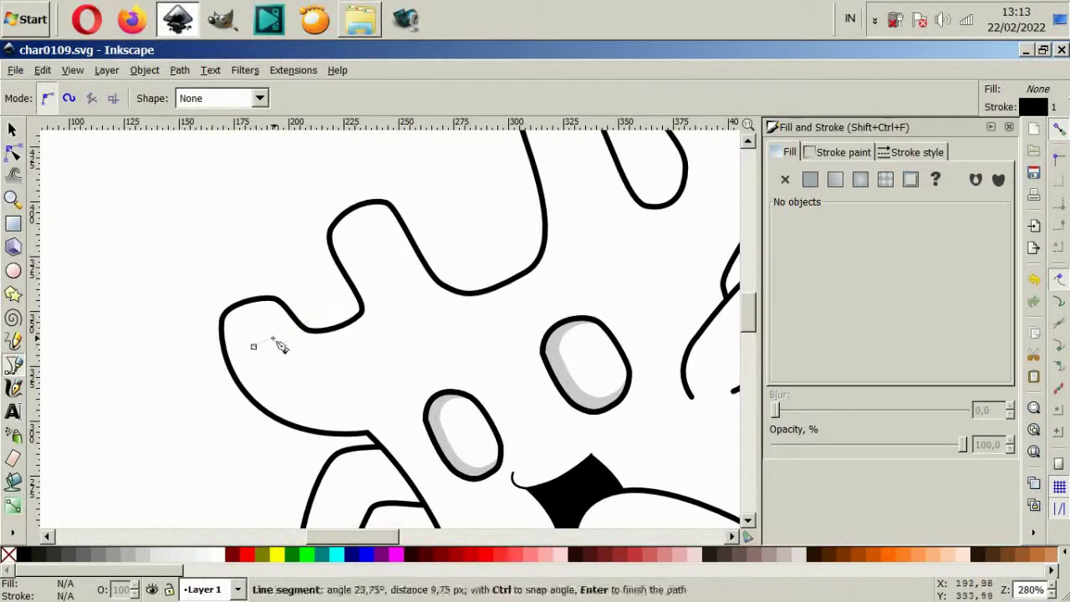
key("F3")
left_click(13, 364)
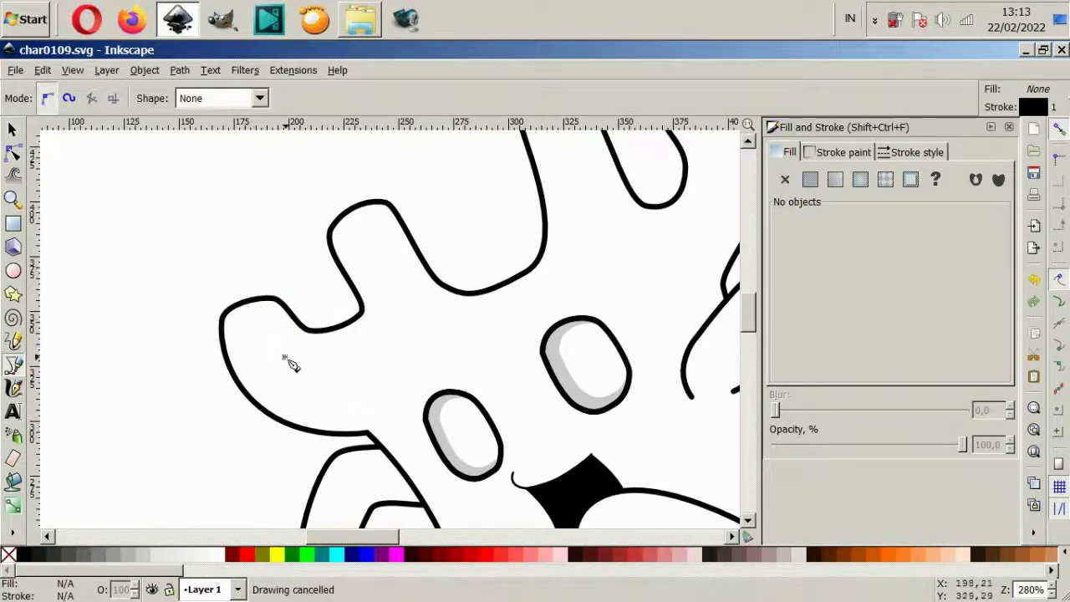
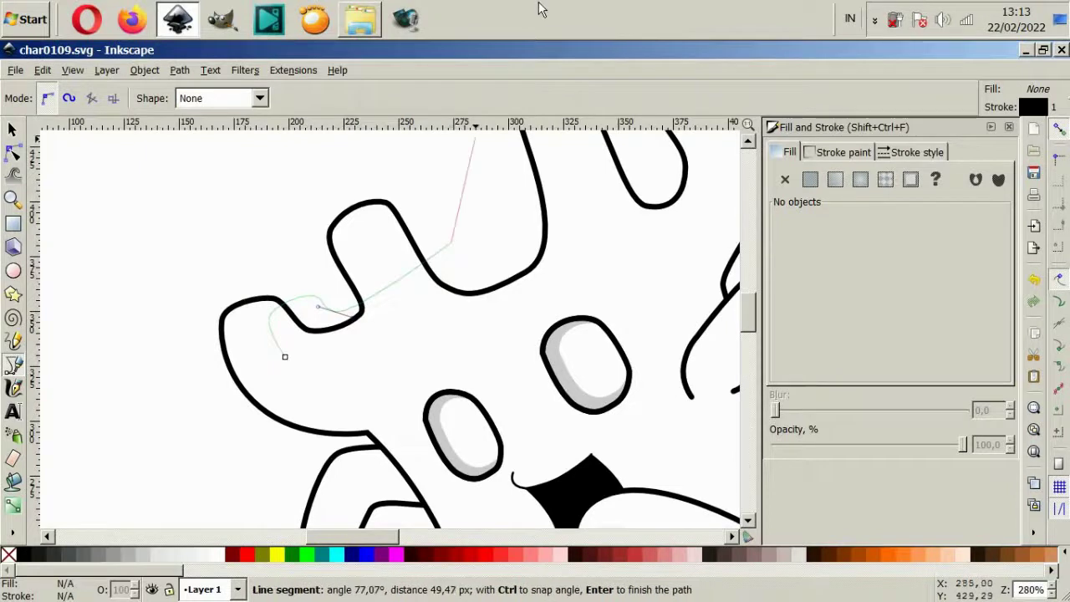
- Trace a closed shadow path beneath the head's top lobes with the Bezier pen
key("Escape")
scroll(317, 326, "up", 2, "ctrl")
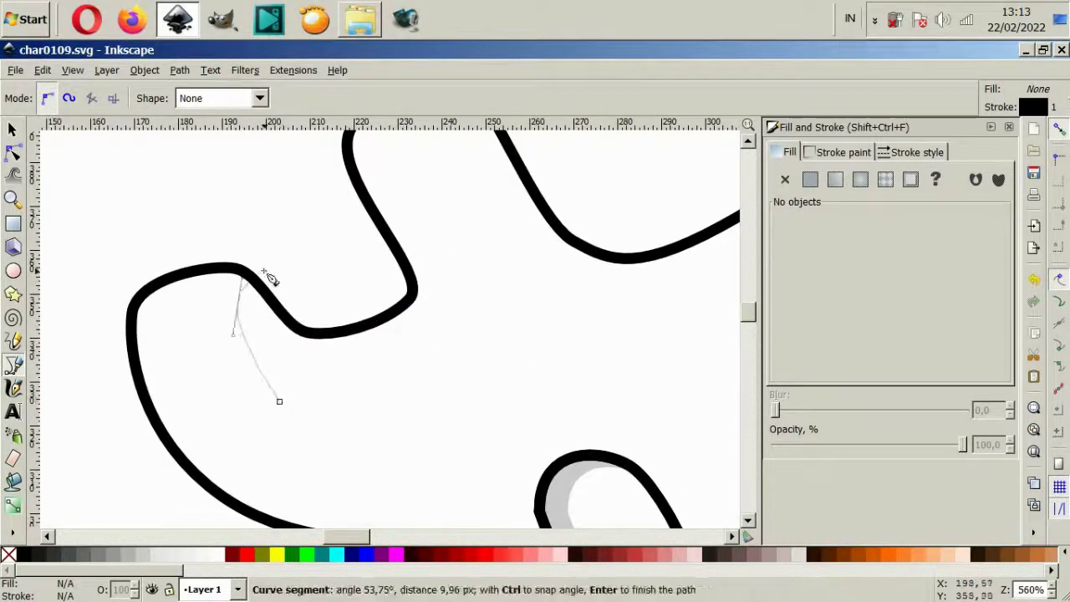
scroll(358, 297, "right", 2)
scroll(459, 248, "up", 2)
left_click_drag(492, 290, 530, 270)
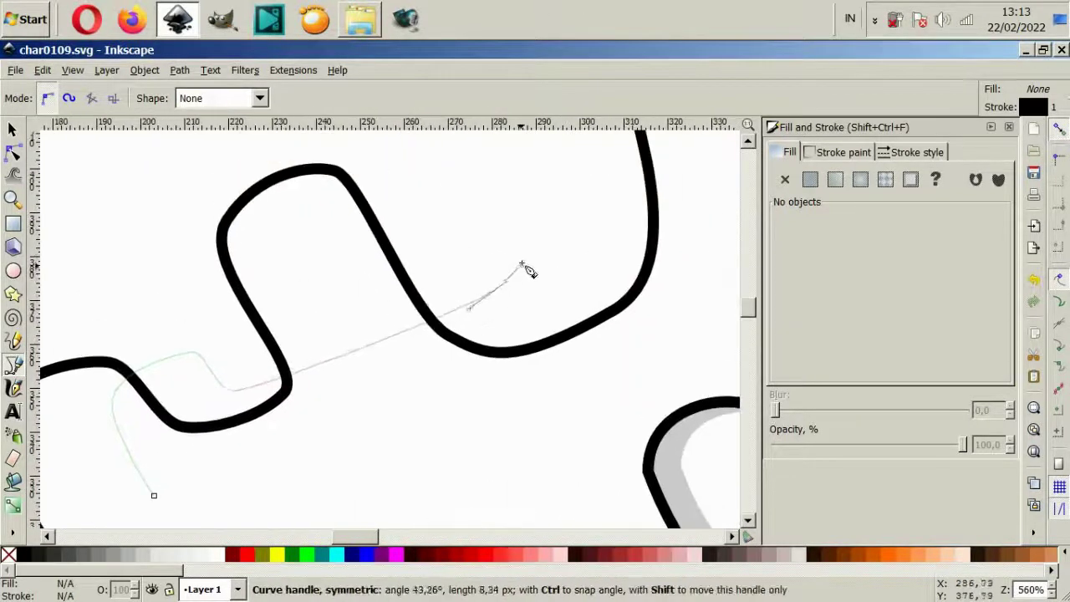
scroll(458, 224, "up", 4)
left_click_drag(444, 215, 447, 185)
left_click_drag(619, 266, 620, 266)
scroll(652, 251, "down", 2, "ctrl")
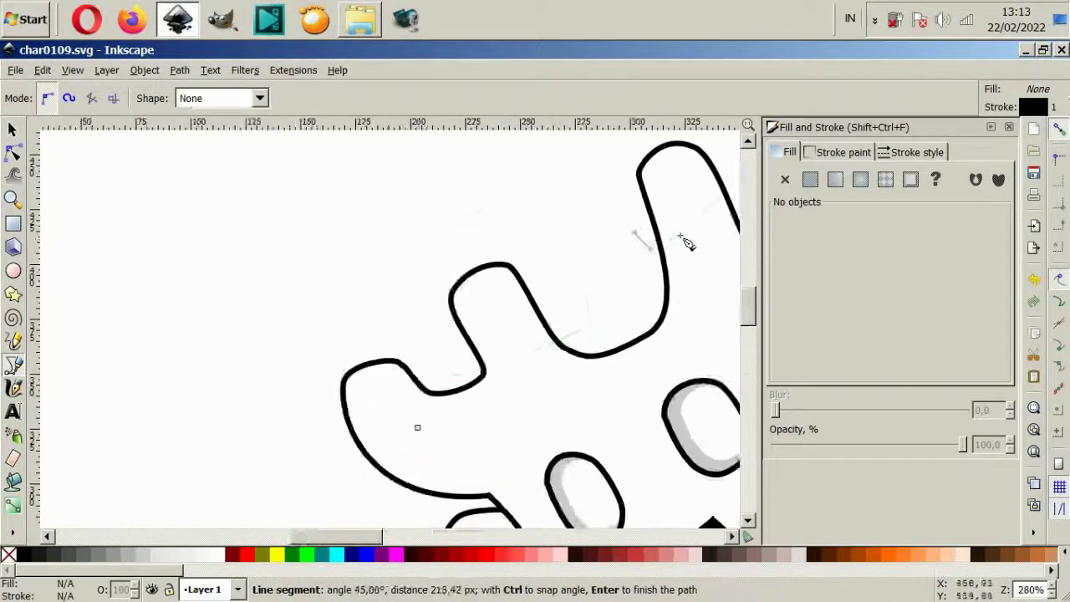
scroll(602, 221, "right", 2)
scroll(518, 230, "up", 2, "ctrl")
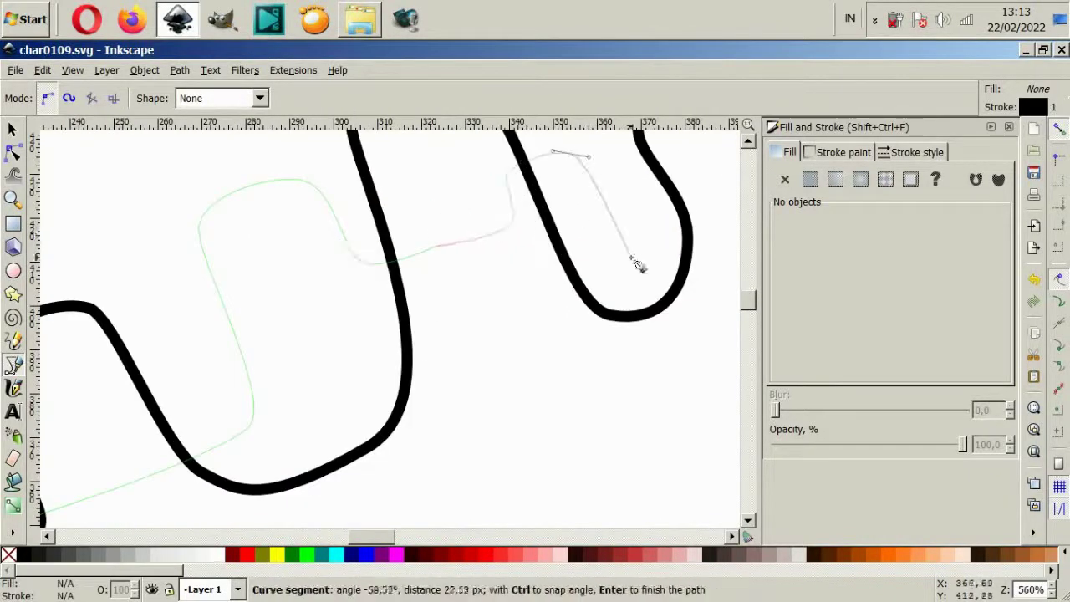
scroll(705, 294, "down", 2, "ctrl")
left_click(334, 470)
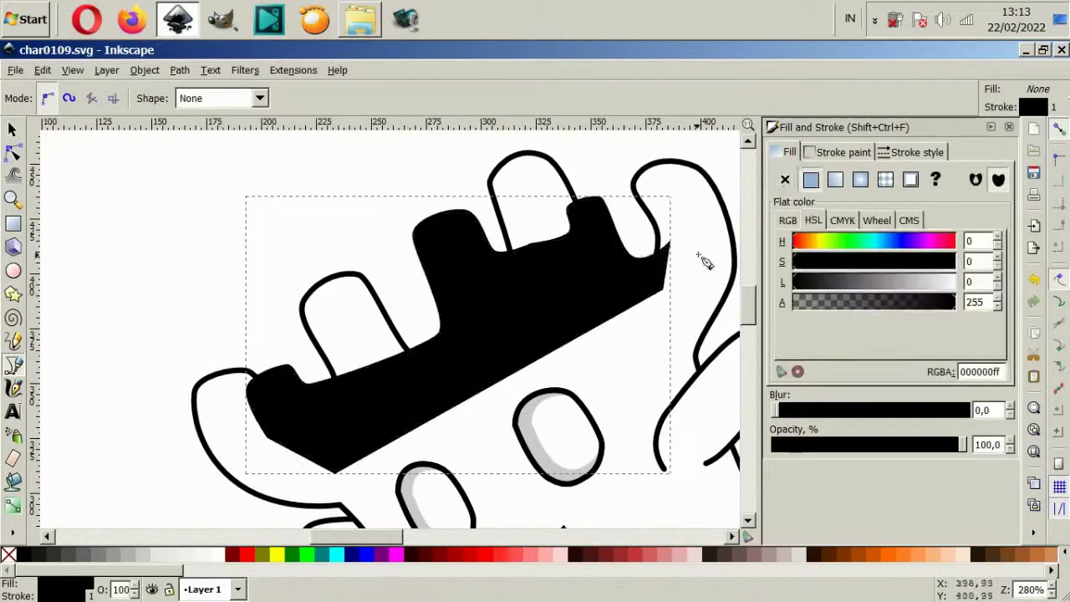
- Send the new black shadow shape to the bottom, behind the outlines
key("s")
left_click(383, 380)
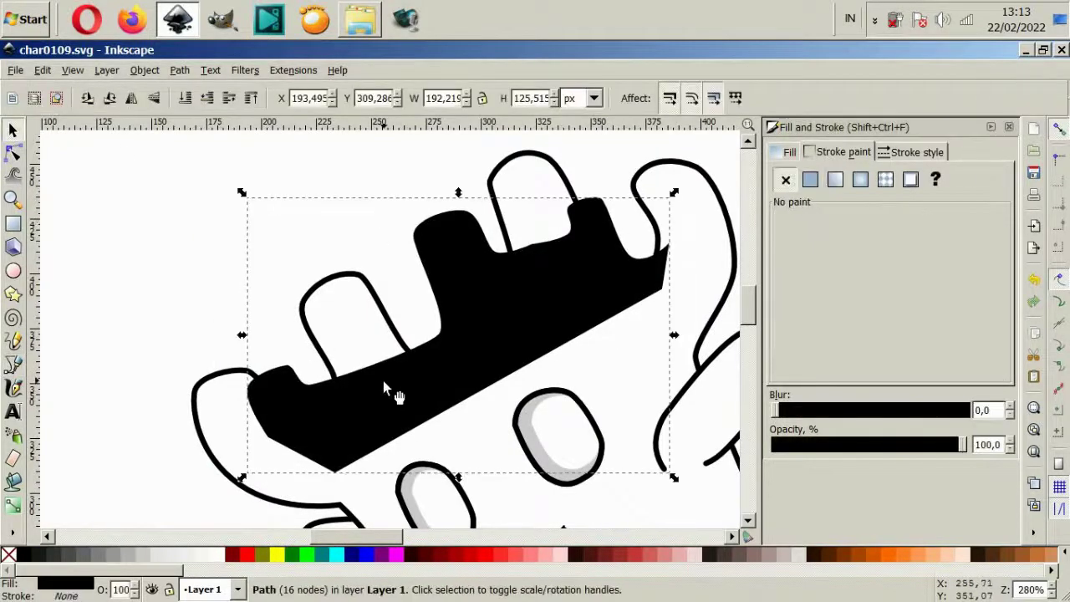
key("End")
left_click(383, 380)
key("Escape")
scroll(590, 372, "down", 2, "ctrl")
scroll(363, 251, "up", 4, "ctrl")
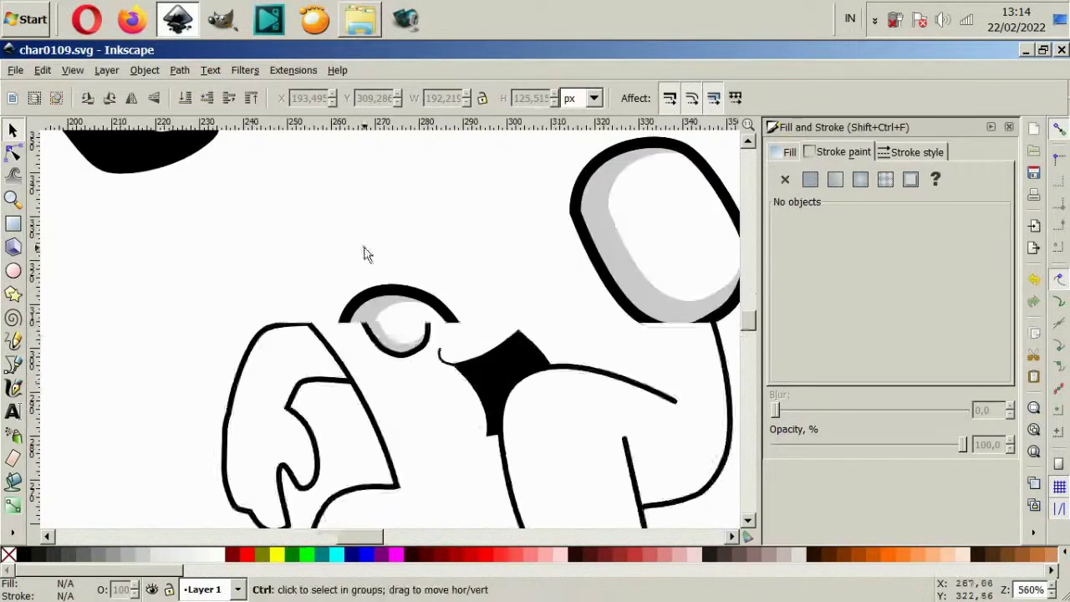
- Draw a closed curl shape above the left eye and fill it white
left_click(13, 365)
scroll(335, 275, "up", 2, "ctrl")
left_click(206, 368)
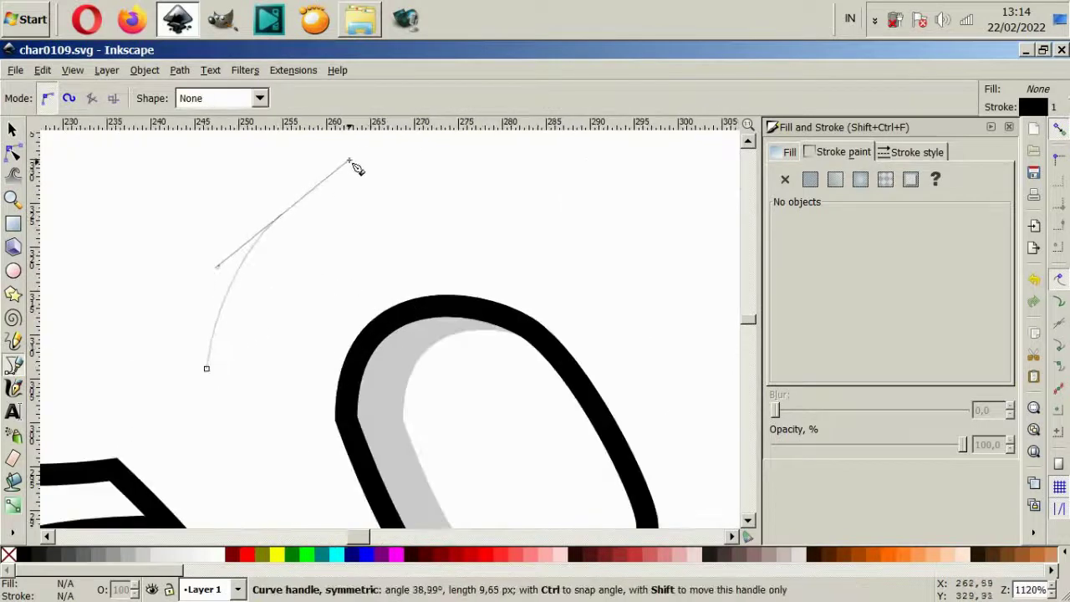
left_click_drag(457, 153, 518, 174)
left_click_drag(383, 272, 338, 292)
left_click(282, 421)
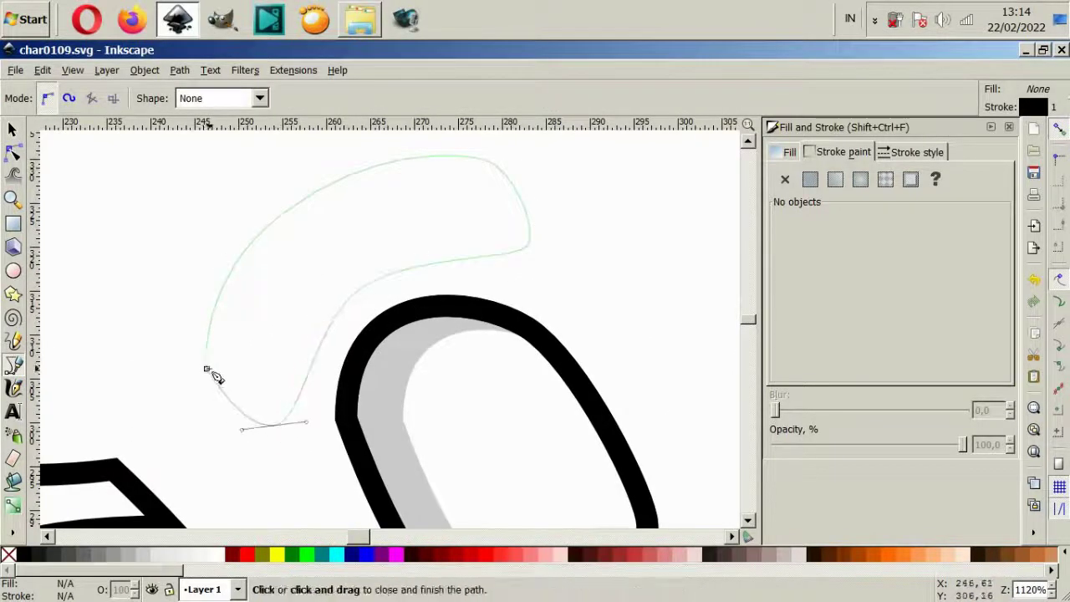
left_click(207, 367)
left_click(213, 555)
key("minus")
- Set the curl's outline width to 2 and refine its curve
left_click(917, 152)
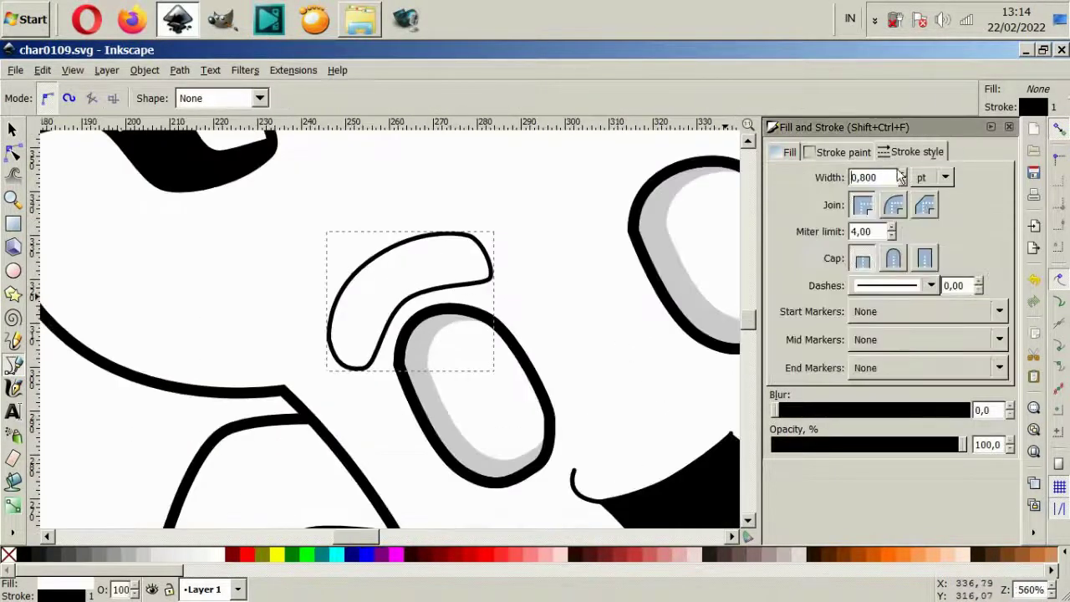
key("Return")
key("F2")
mouse_move(410, 298)
left_mouse_down()
mouse_move(395, 291)
mouse_move(476, 314)
mouse_move(658, 215)
left_mouse_up()
key("F1")
- Duplicate the white curl and move the copy above the right eye
scroll(476, 314, "down", 1)
key("Escape")
left_click(489, 312)
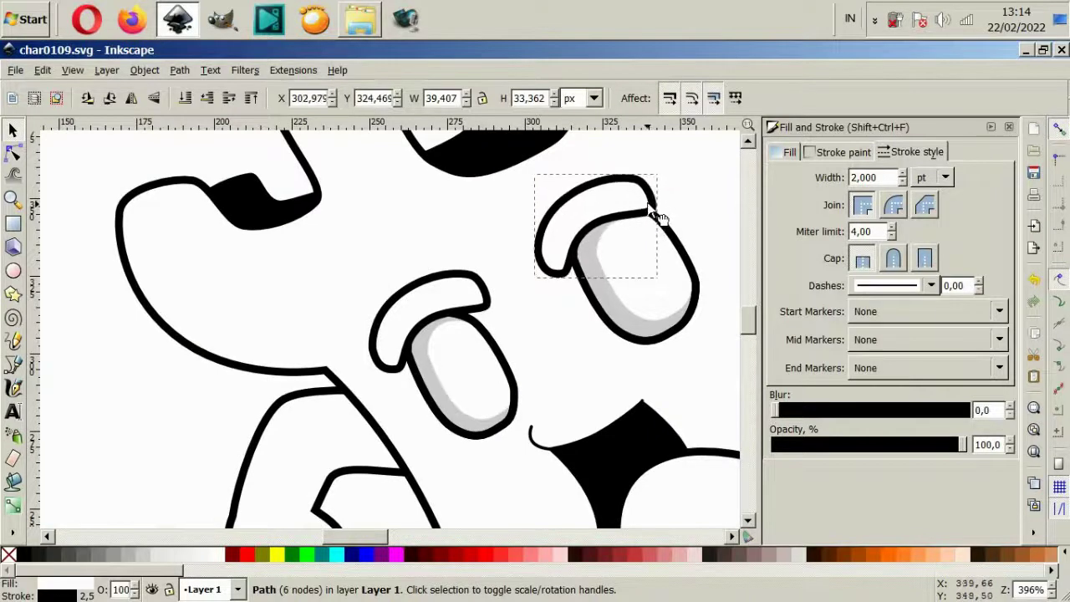
left_click(473, 318)
scroll(281, 420, "down", 3)
scroll(466, 290, "up", 2)
key("Escape")
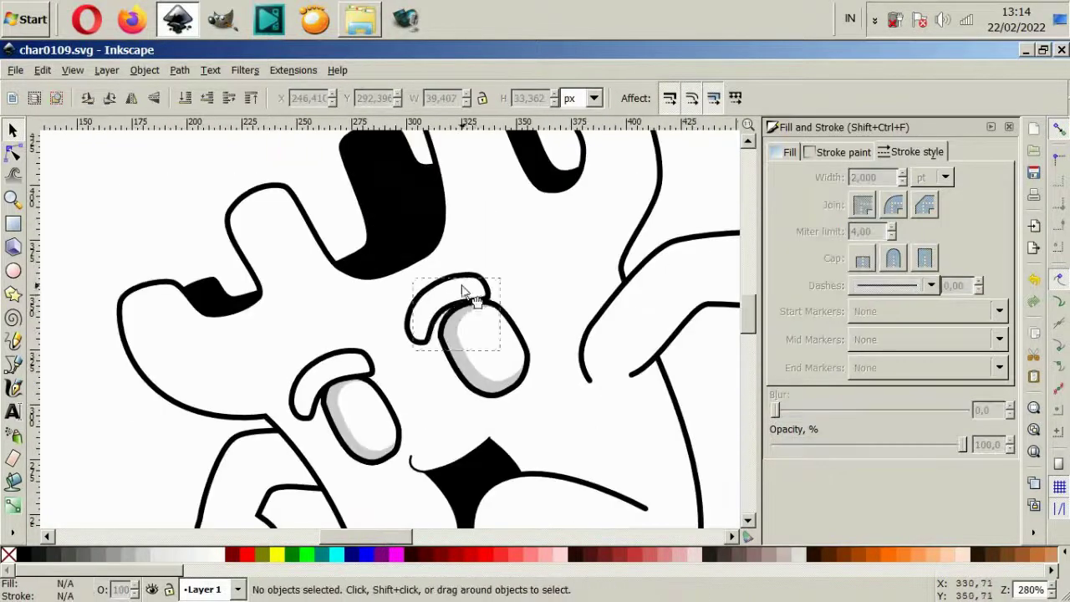
left_click_drag(466, 290, 443, 233)
key("Escape")
scroll(544, 421, "down", 4)
scroll(418, 453, "up", 1)
- Inspect the body outline's nodes and the small mouth stroke
left_click(418, 454)
scroll(172, 351, "up", 1)
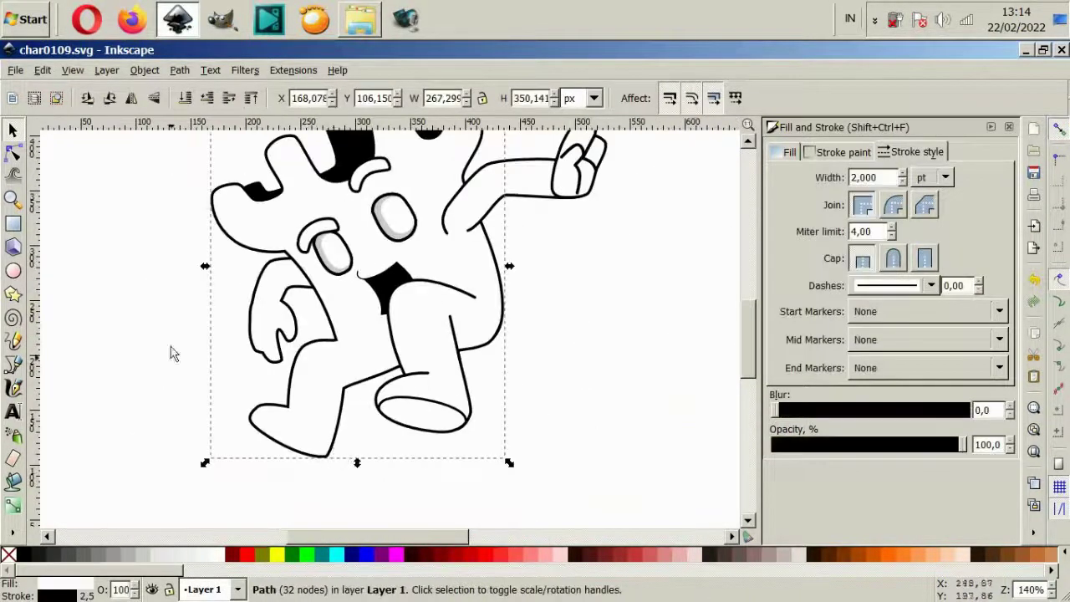
key("n")
scroll(345, 458, "up", 1)
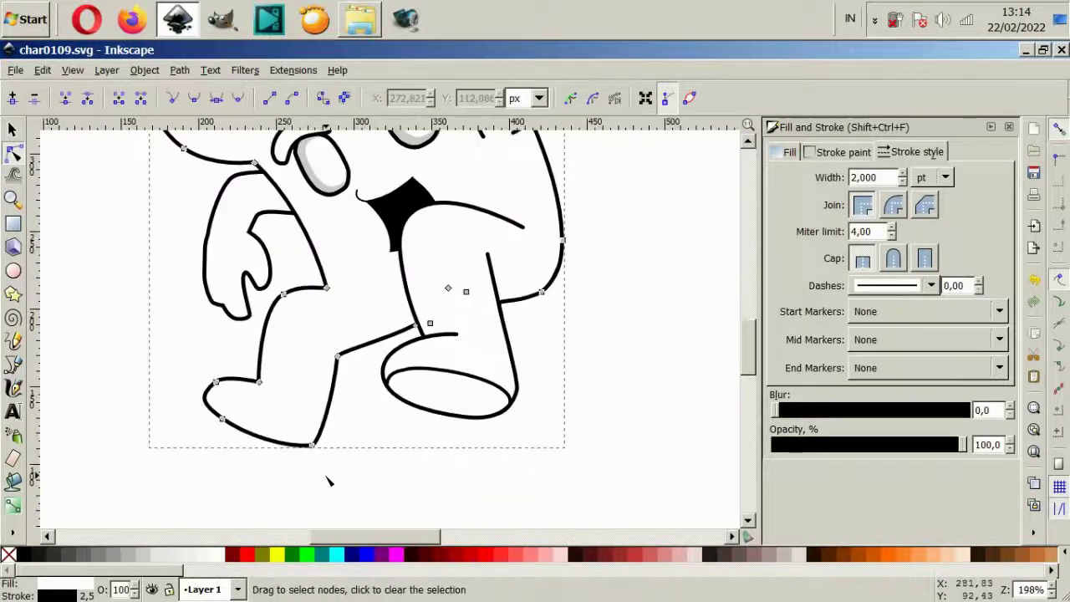
left_click(329, 478)
scroll(459, 477, "down", 1)
scroll(470, 370, "down", 1)
scroll(476, 380, "up", 2)
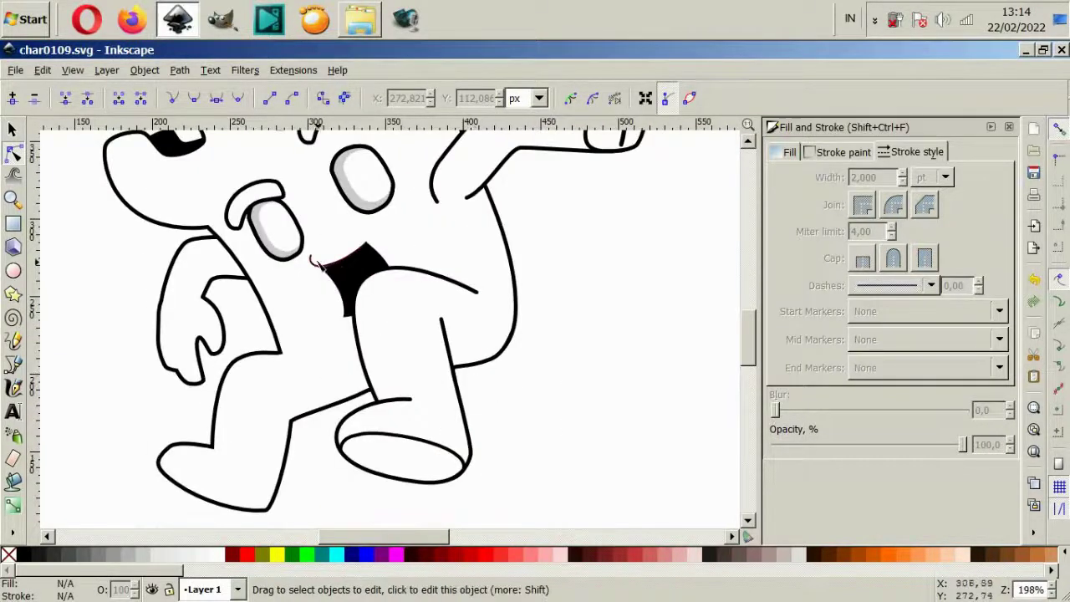
left_click(316, 263)
left_click(641, 299)
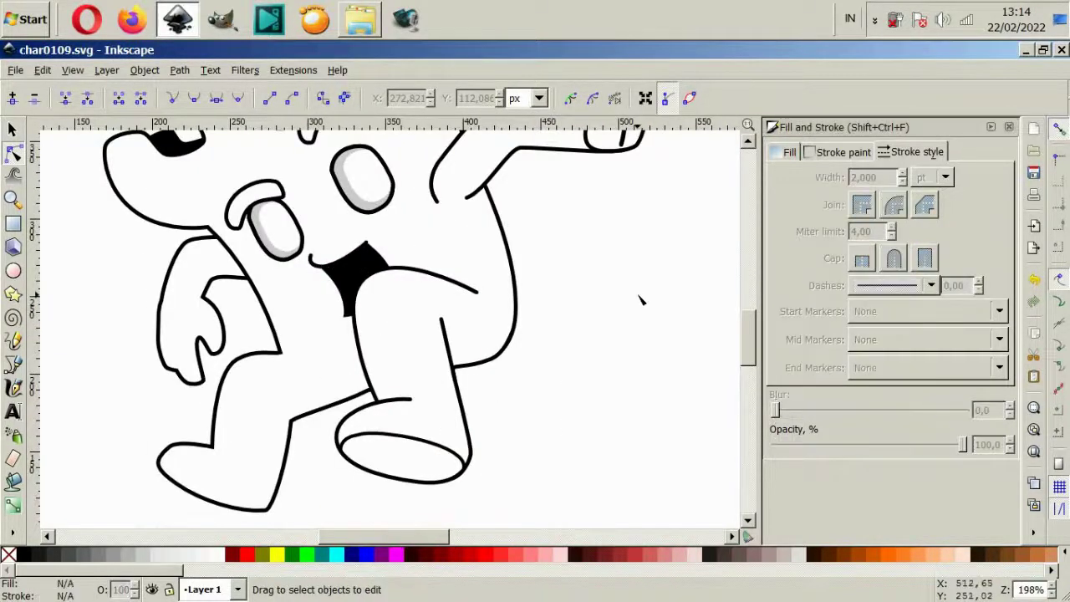
scroll(621, 318, "down", 2)
scroll(443, 358, "up", 1)
scroll(270, 259, "up", 3)
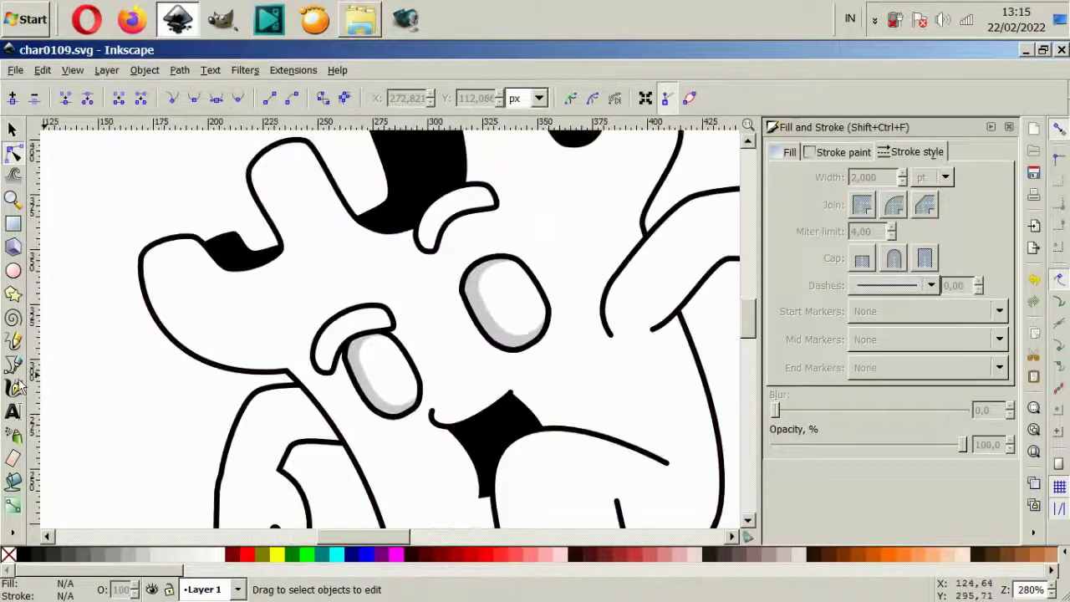
- Draw a thin contour curve from the left lobe down past the eye
left_click(12, 364)
scroll(167, 242, "up", 1)
left_click(173, 237)
left_click_drag(334, 393, 318, 409)
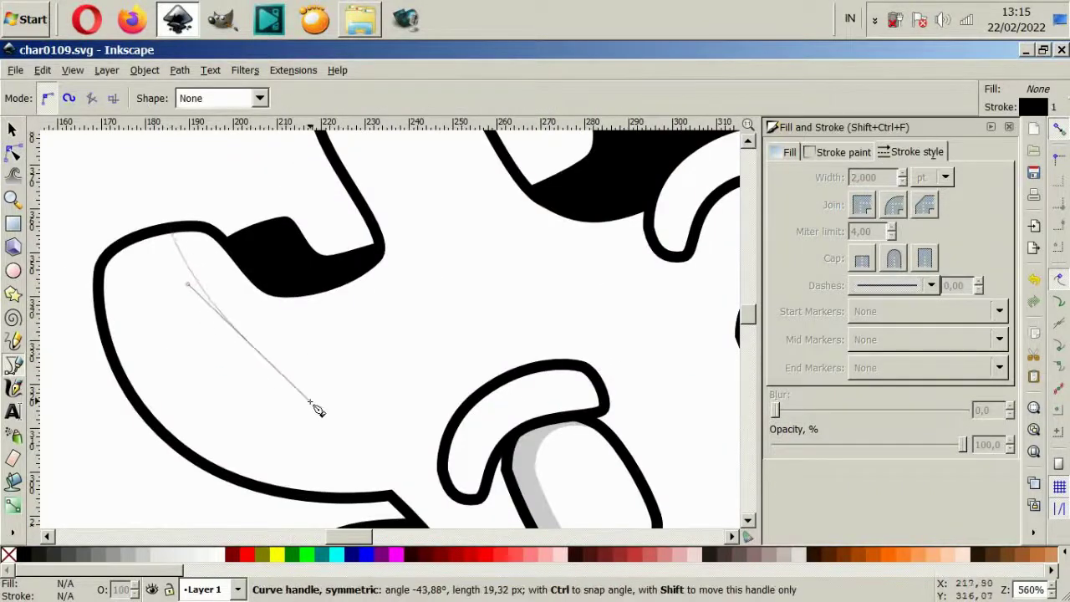
scroll(401, 427, "down", 2)
left_click_drag(516, 392, 532, 428)
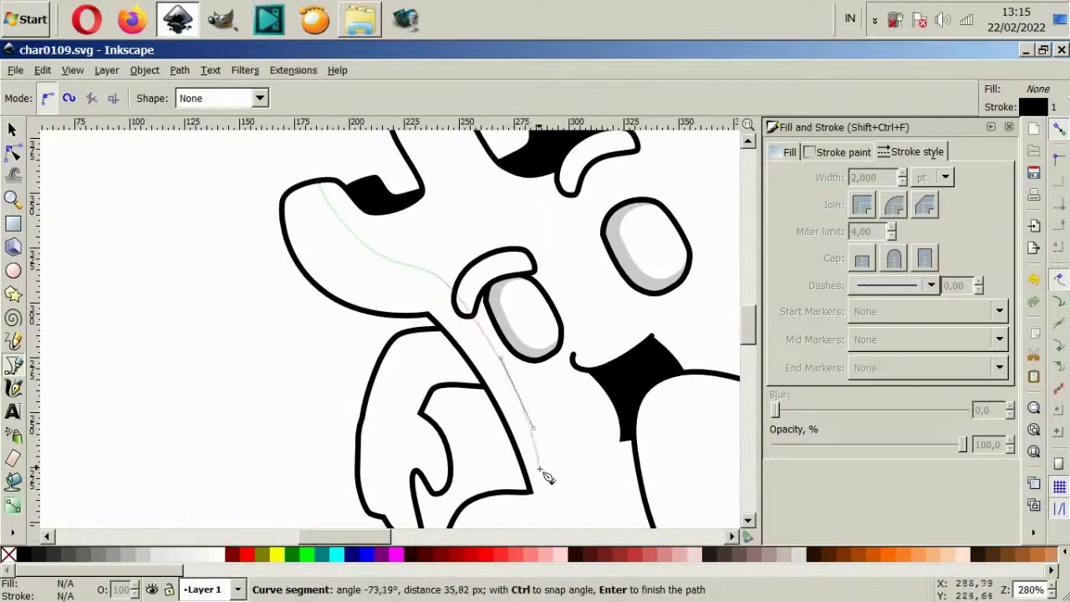
double_click(533, 489)
- Smooth the contour line by adjusting two of its nodes
key("n")
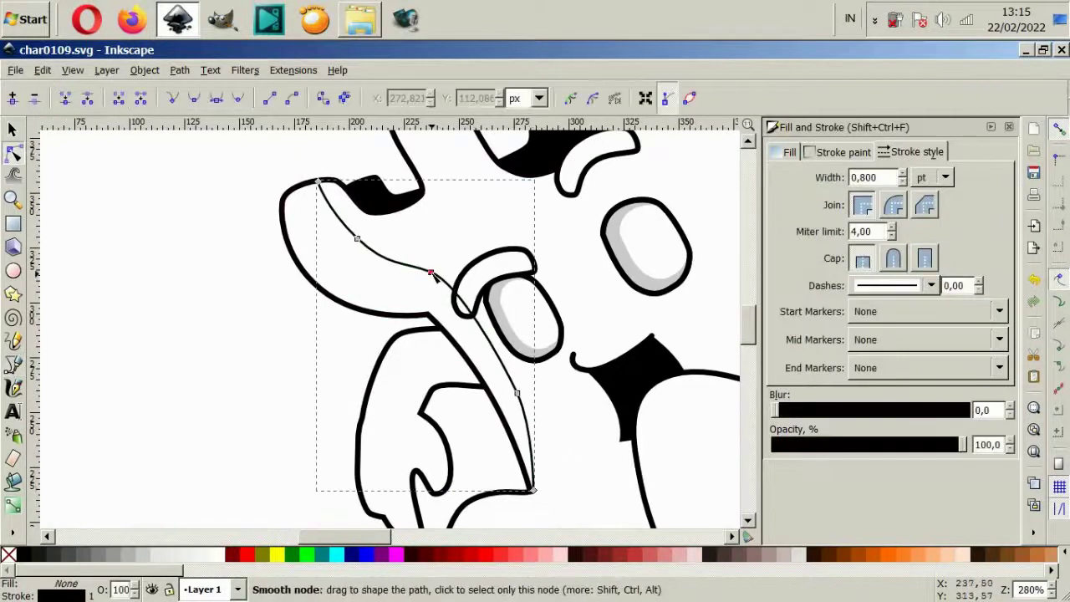
left_click_drag(431, 275, 421, 278)
left_click_drag(517, 394, 523, 421)
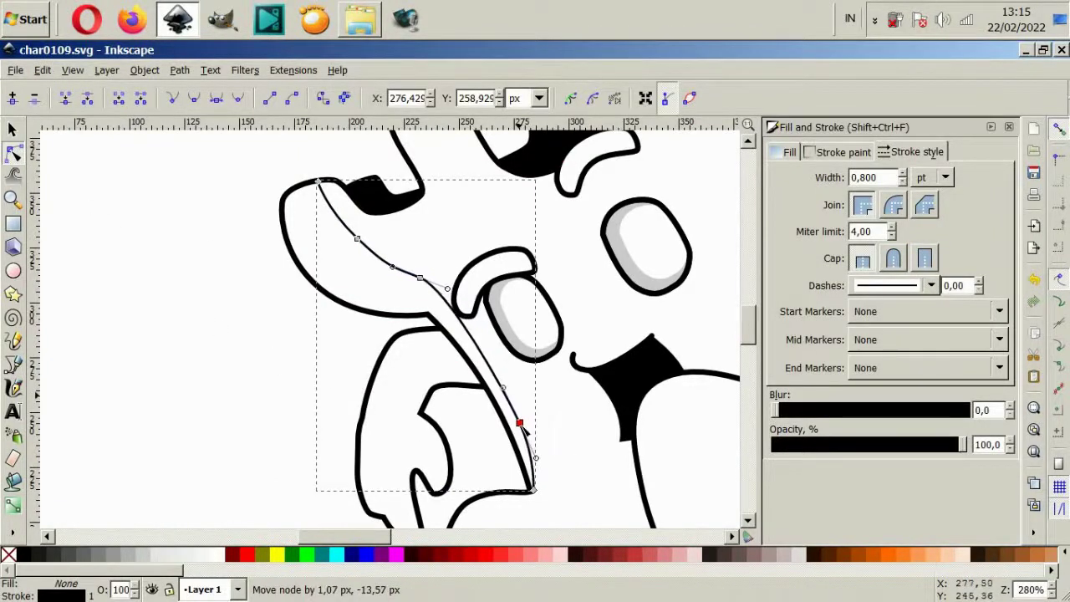
key("Escape")
scroll(234, 351, "up", 2)
left_click(12, 364)
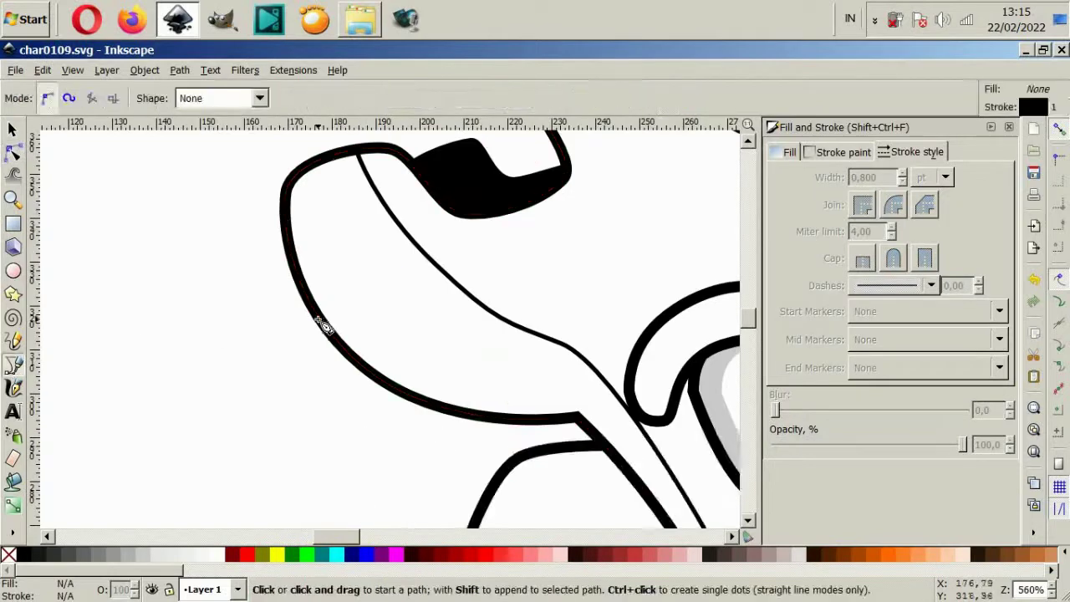
- Draw a large closed oval inside the left lobe, after discarding a false start
left_click(292, 190)
left_click_drag(334, 311, 355, 305)
left_click_drag(487, 351, 490, 355)
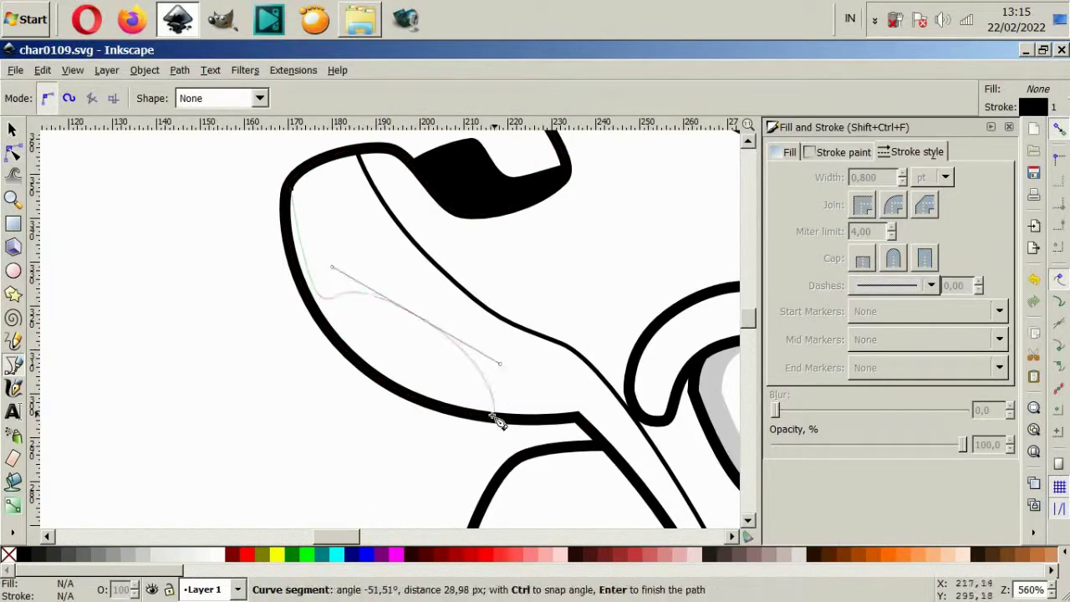
key("Escape")
left_click(357, 369)
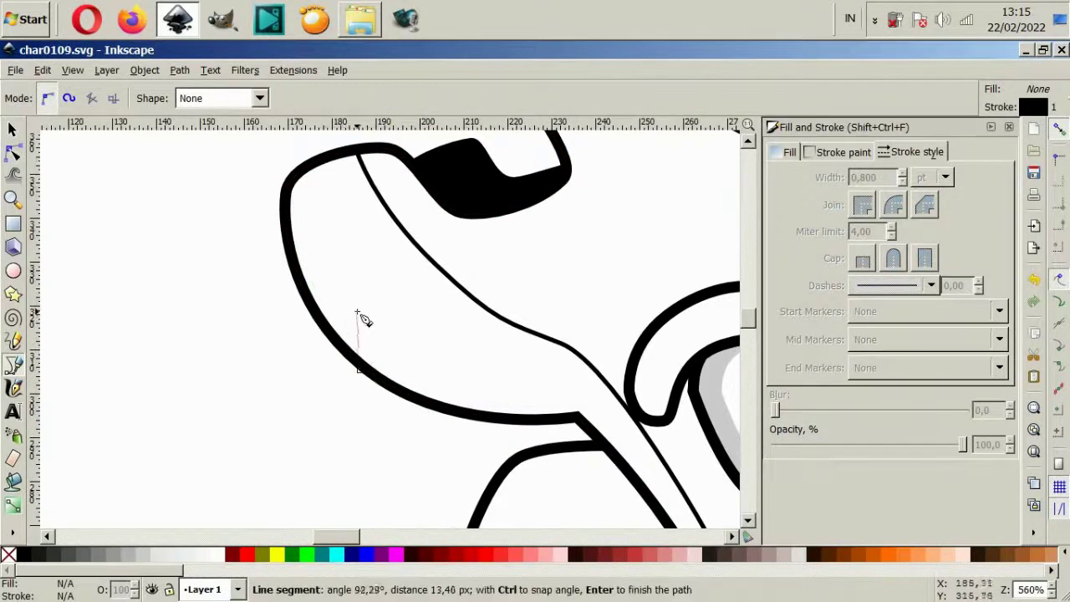
left_click(499, 343)
double_click(468, 418)
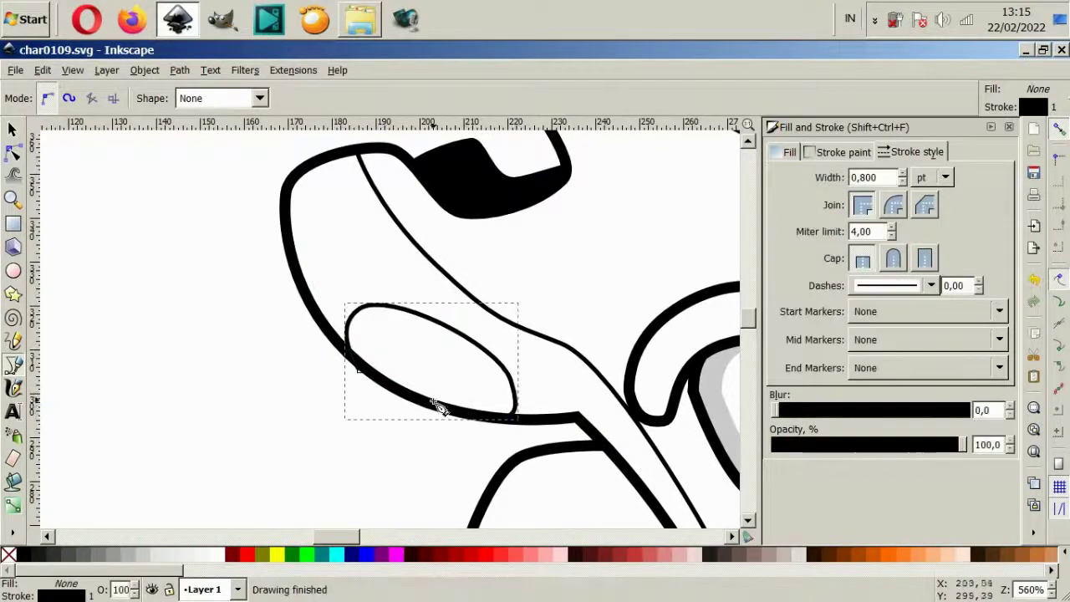
- Add a smaller oval outline inside the first one
left_click(421, 391)
key("Return")
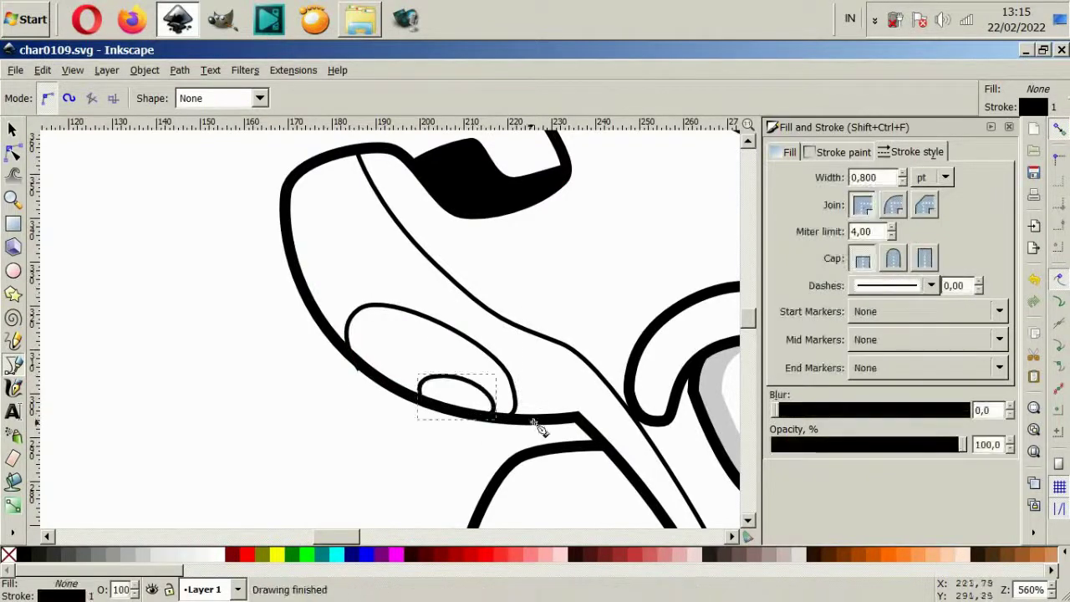
scroll(537, 429, "down", 4)
scroll(418, 281, "up", 2)
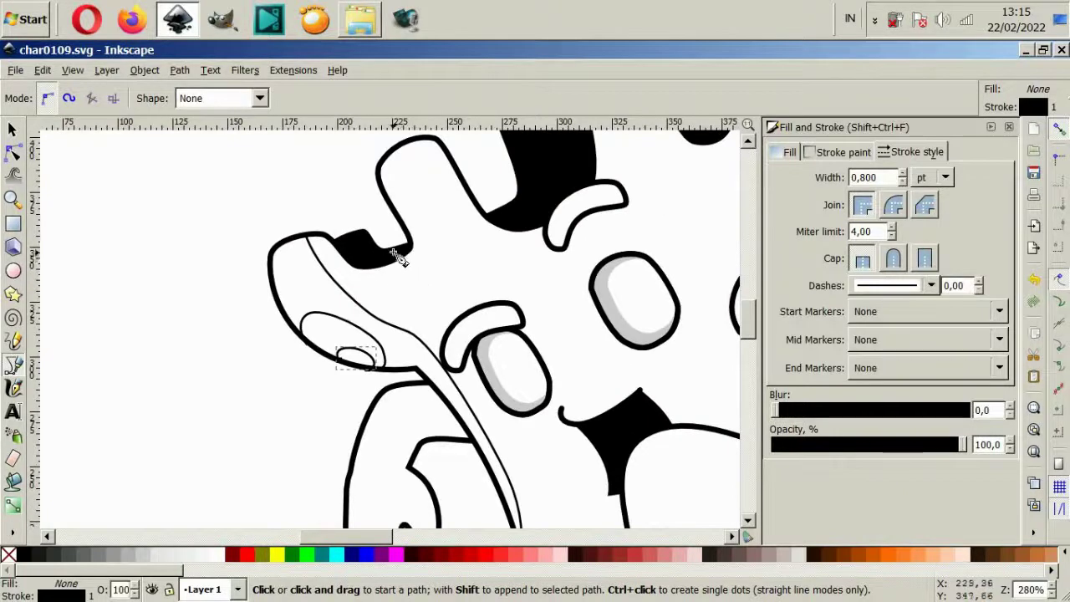
scroll(398, 259, "up", 2)
- Draw a thin contour curve inside the upper head lobe
left_click(374, 305)
left_click_drag(418, 333, 464, 304)
scroll(393, 282, "up", 4)
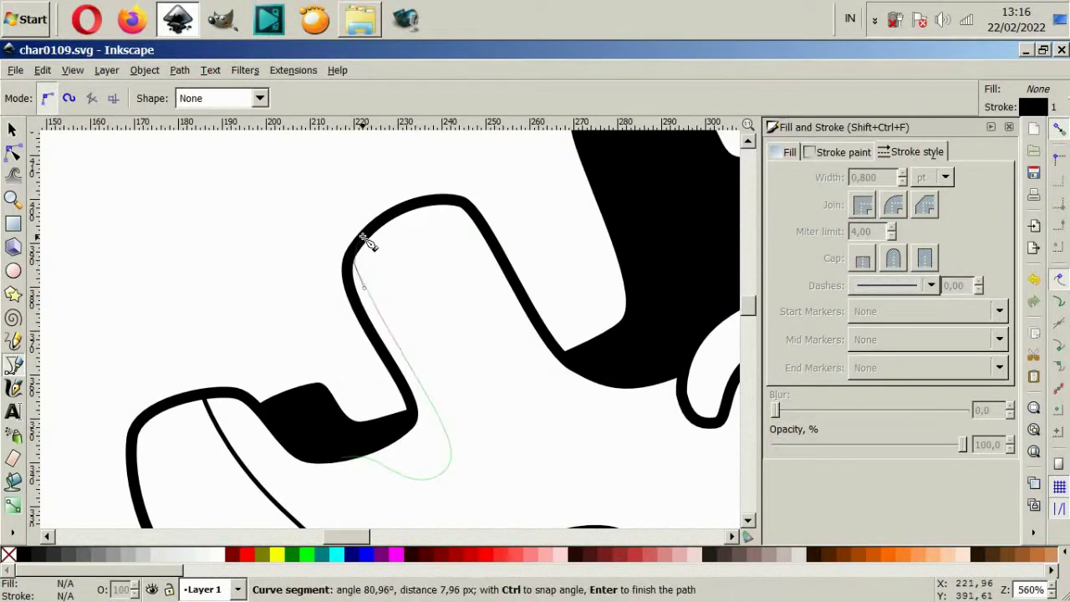
key("Return")
scroll(502, 354, "down", 2)
- Draw a contour line down the body to the neck shadow, discarding a first attempt
left_click_drag(326, 227, 353, 239)
scroll(342, 236, "up", 2)
scroll(354, 239, "down", 2)
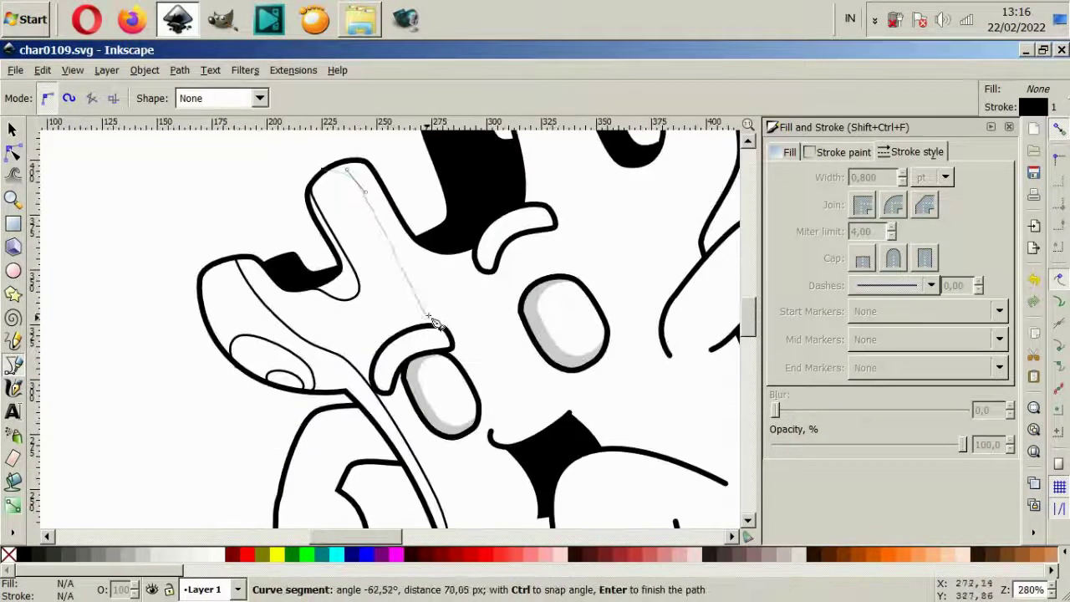
scroll(560, 393, "down", 2)
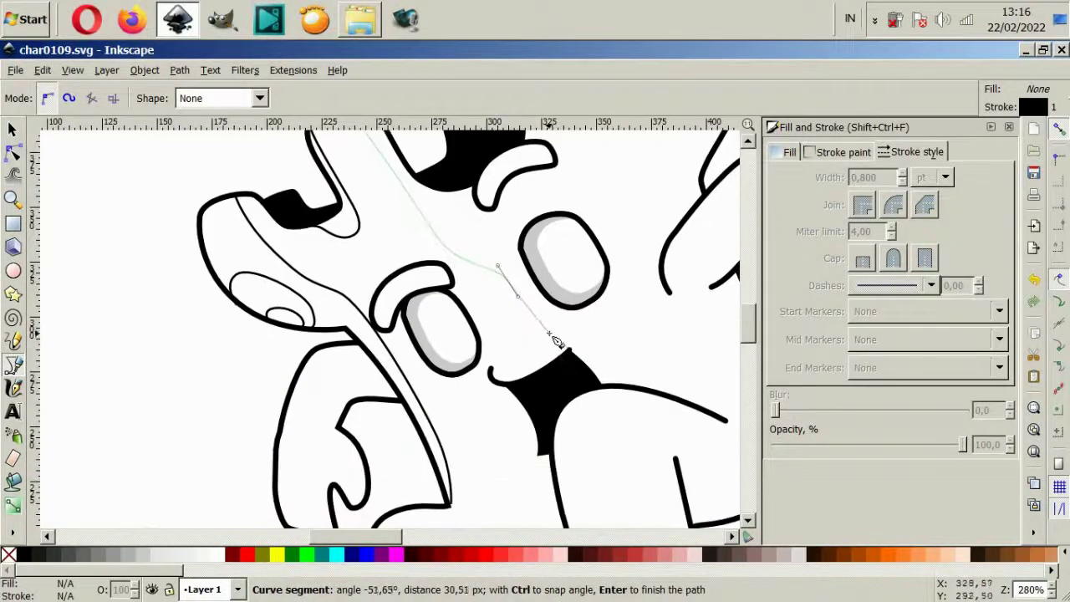
left_click_drag(577, 341, 655, 319)
scroll(635, 309, "up", 4)
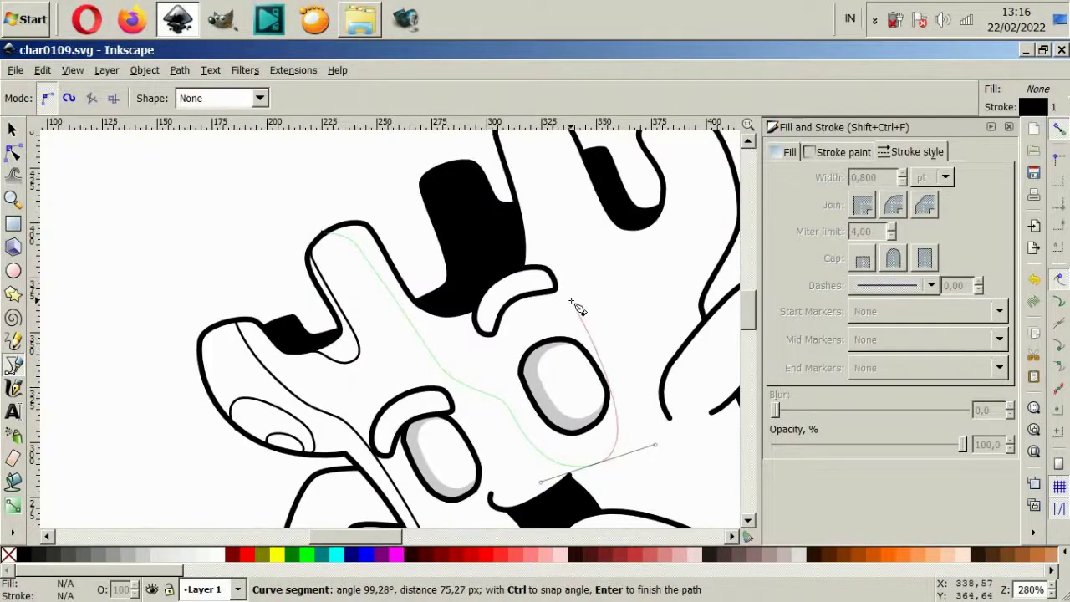
key("Escape")
scroll(454, 391, "down", 1)
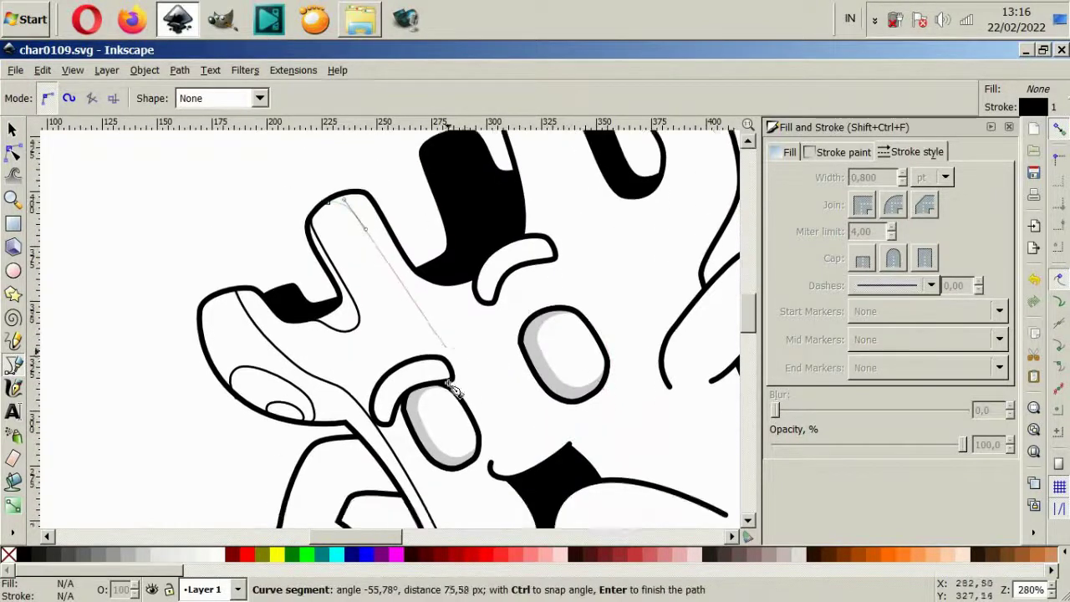
left_click_drag(445, 345, 518, 371)
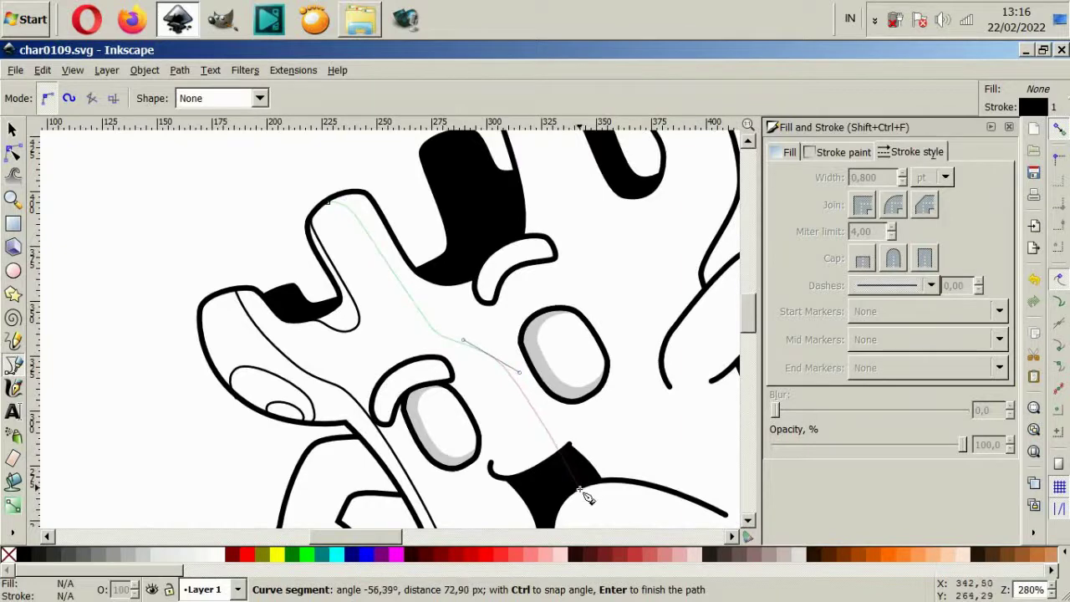
double_click(585, 496)
scroll(577, 275, "up", 1)
- Add a contour curve inside the curled branch tip
left_click(477, 311)
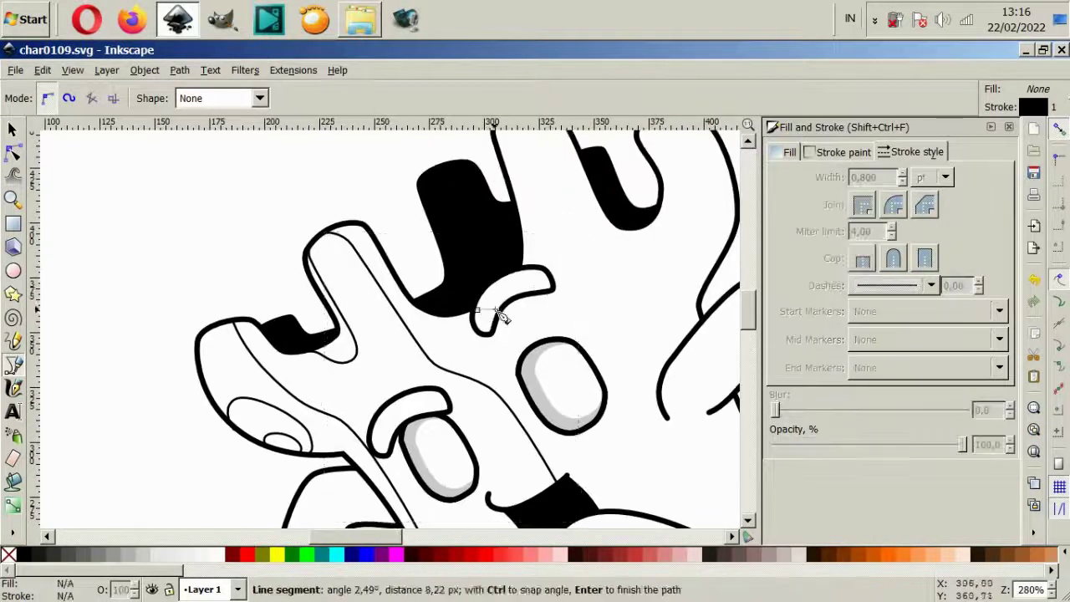
mouse_move(551, 255)
left_mouse_down()
mouse_move(555, 224)
mouse_move(535, 238)
left_mouse_up()
scroll(513, 265, "up", 4)
key("Return")
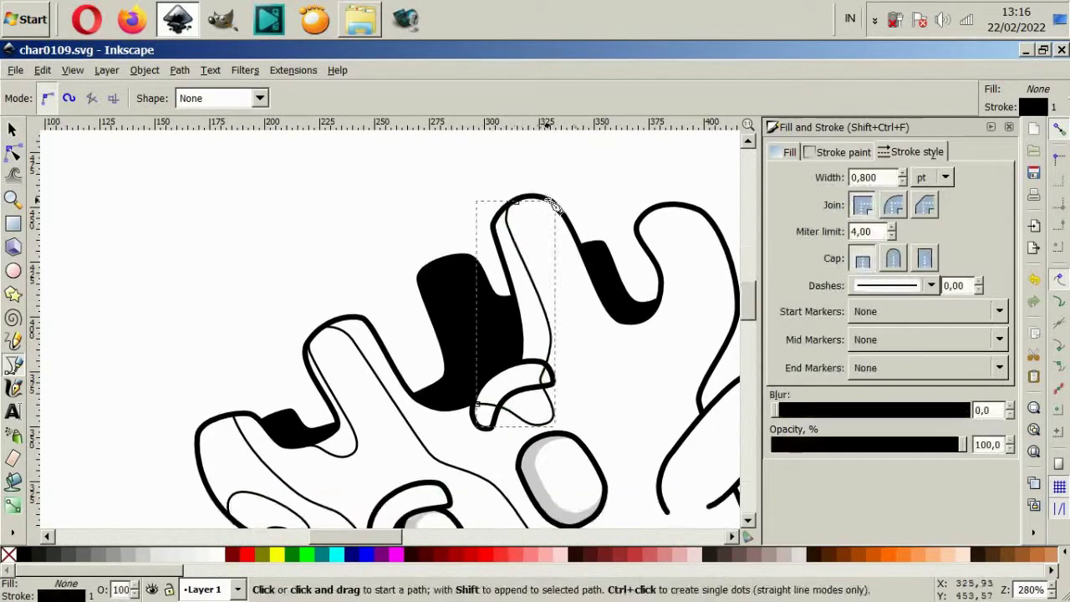
- Add a contour running down the upper branch, then zoom out to view the character
left_click(554, 210)
scroll(585, 250, "down", 2)
left_click_drag(618, 294, 655, 252)
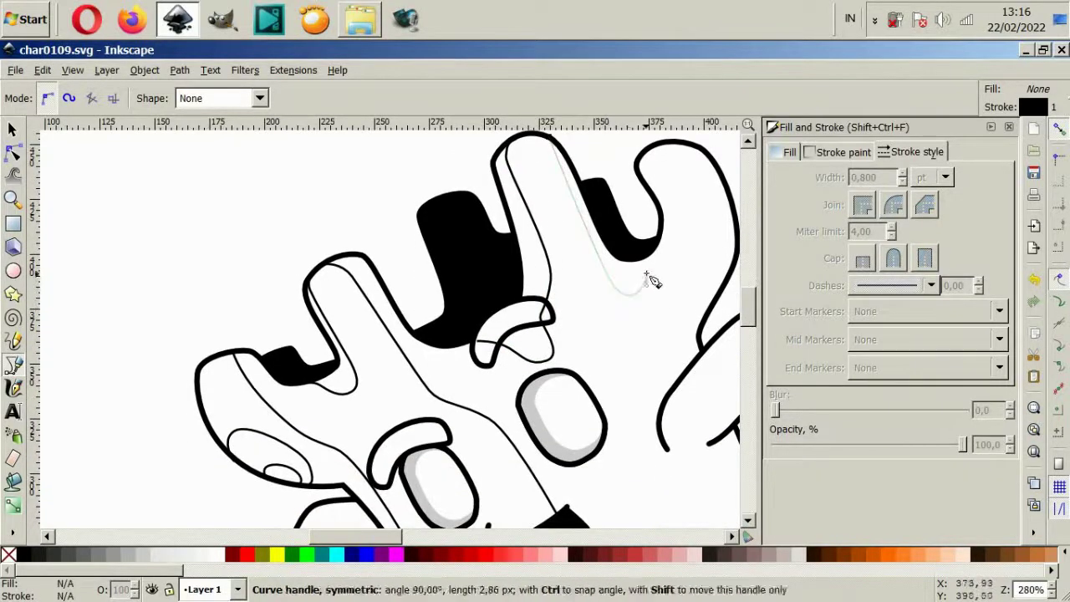
key("Return")
scroll(607, 323, "down", 2)
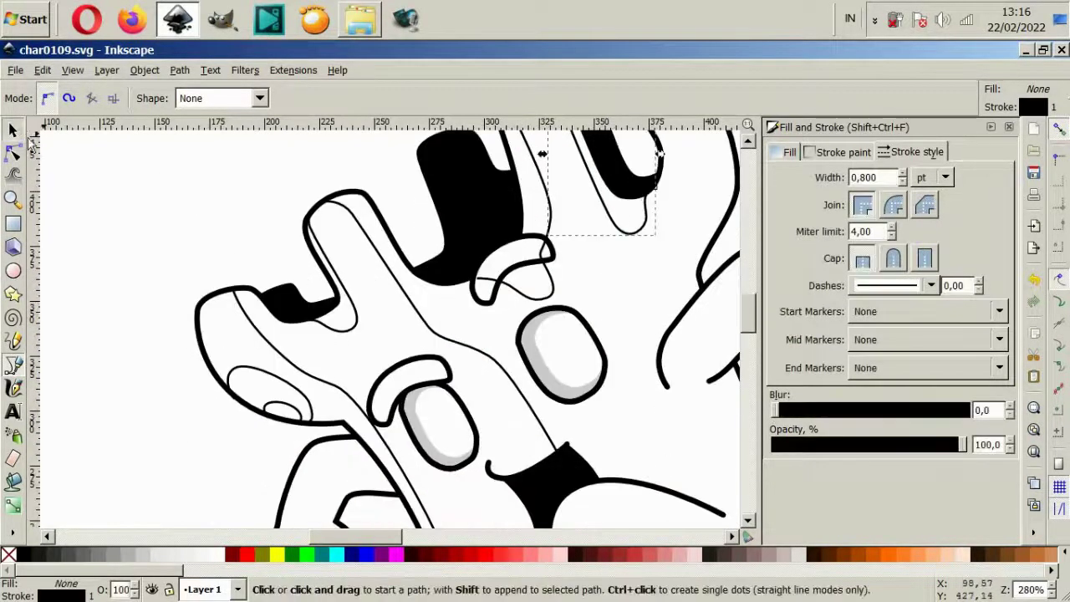
left_click(12, 129)
key("Escape")
key("minus")
key("minus")
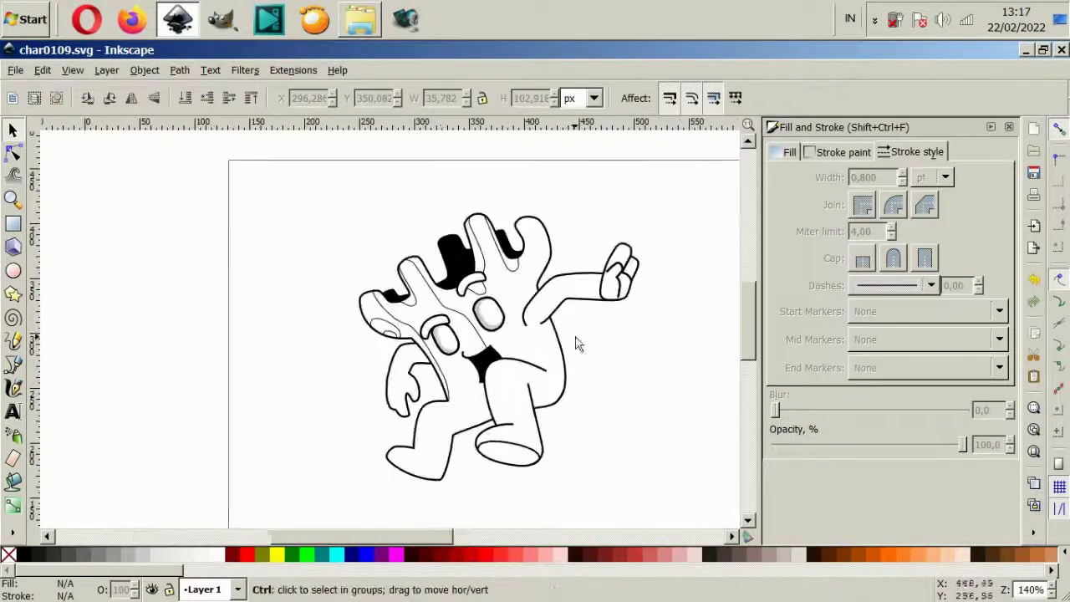
- Draw a thin Bezier contour from the top of the right branch down the body's right side
scroll(577, 342, "up", 1)
scroll(566, 304, "up", 1)
key("b")
scroll(499, 200, "up", 1)
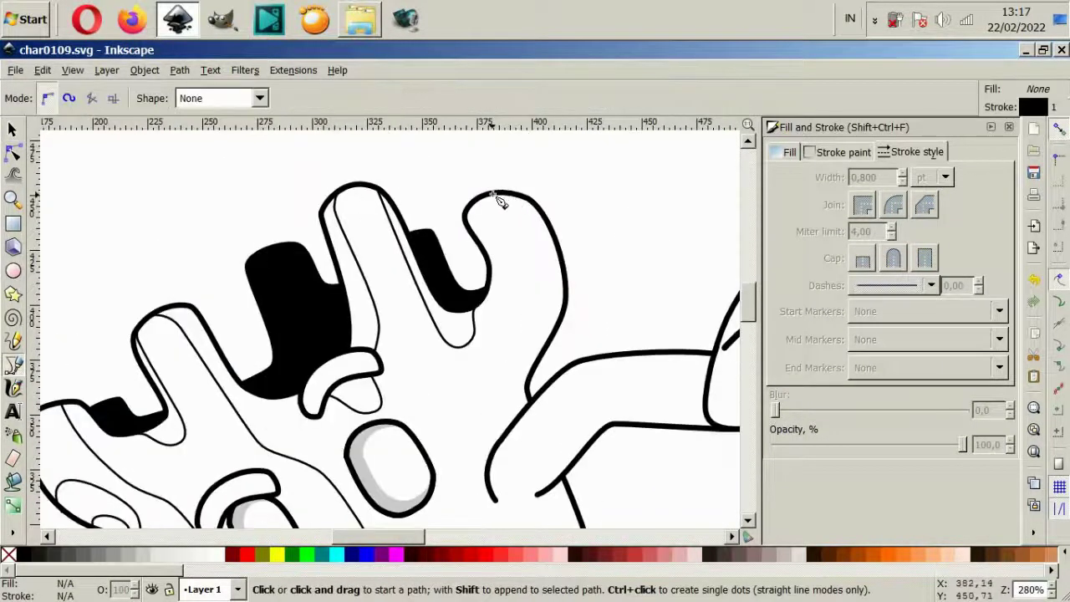
left_click(499, 200)
left_click_drag(560, 286, 545, 319)
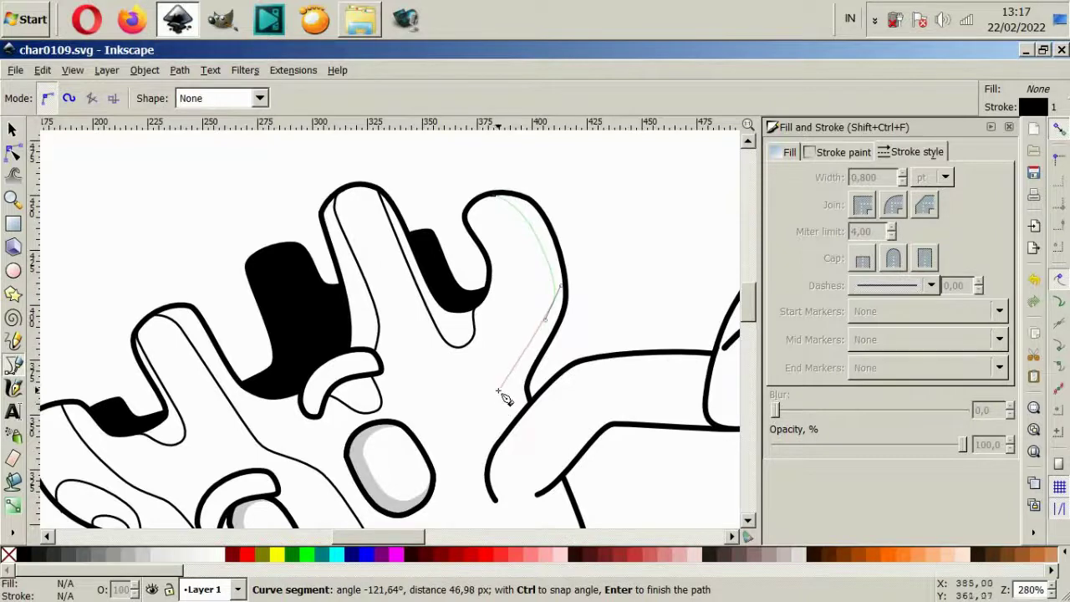
left_click_drag(481, 373, 470, 384)
scroll(493, 380, "down", 3)
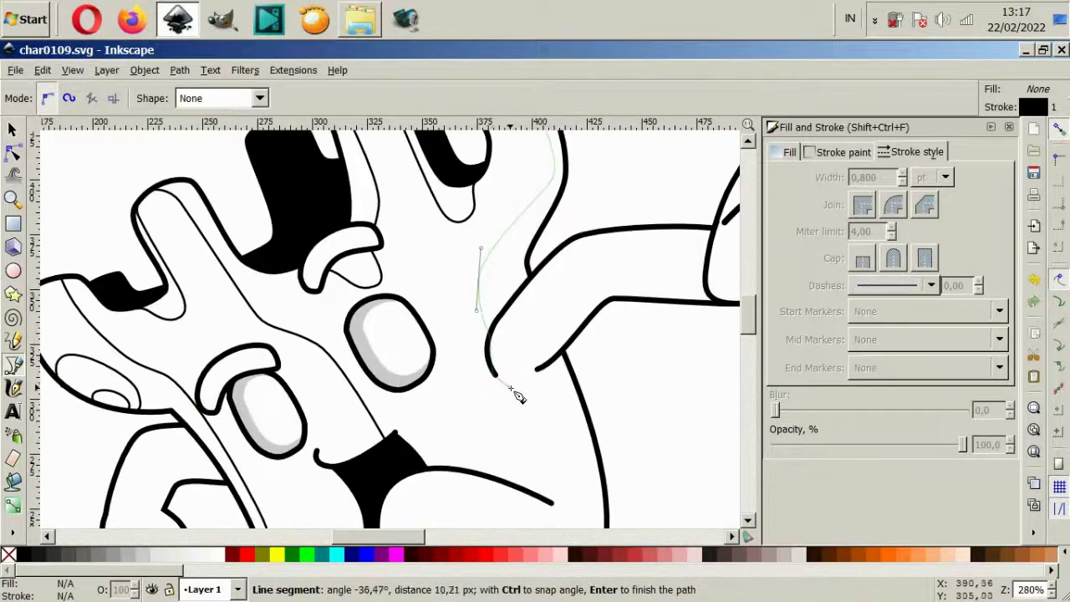
left_click_drag(547, 452, 565, 485)
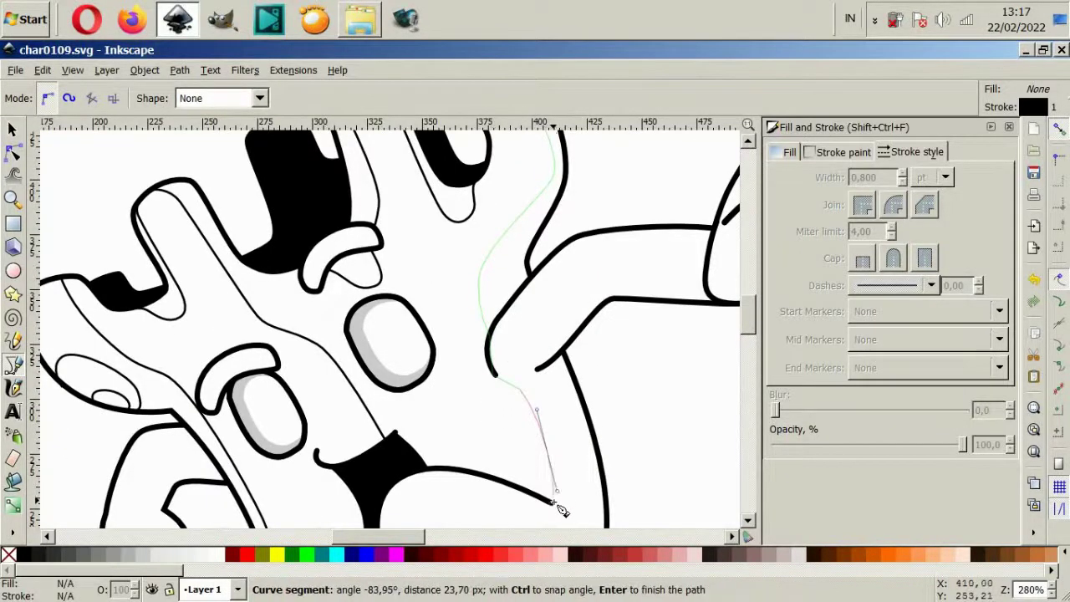
double_click(556, 501)
- Reshape the new contour's nodes into a smoother curve
scroll(548, 406, "up", 2)
key("n")
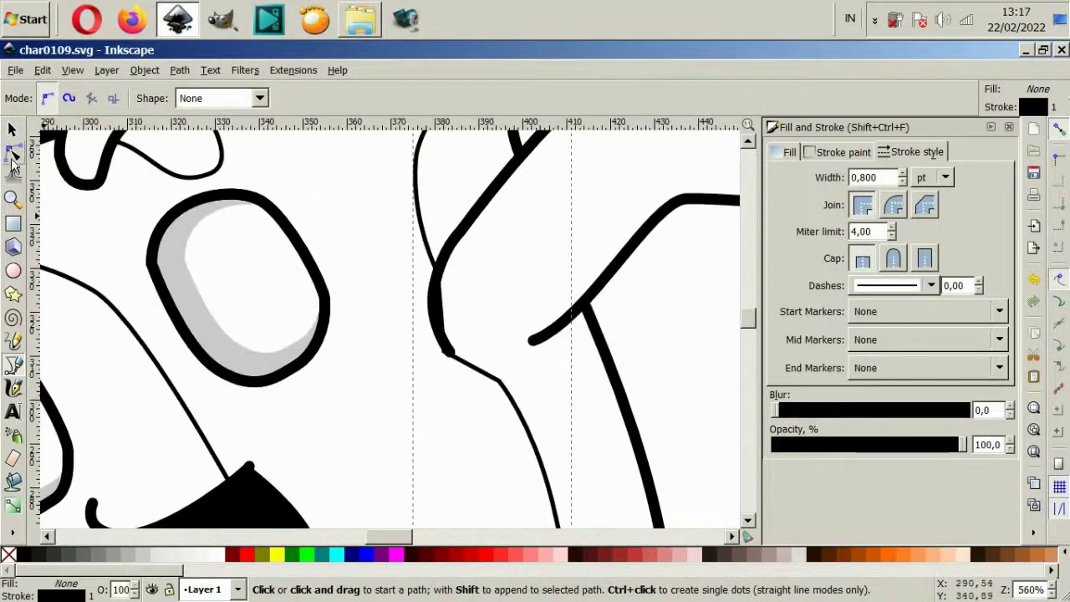
mouse_move(515, 399)
left_mouse_down()
mouse_move(487, 438)
mouse_move(536, 502)
left_mouse_up()
scroll(585, 401, "down", 1)
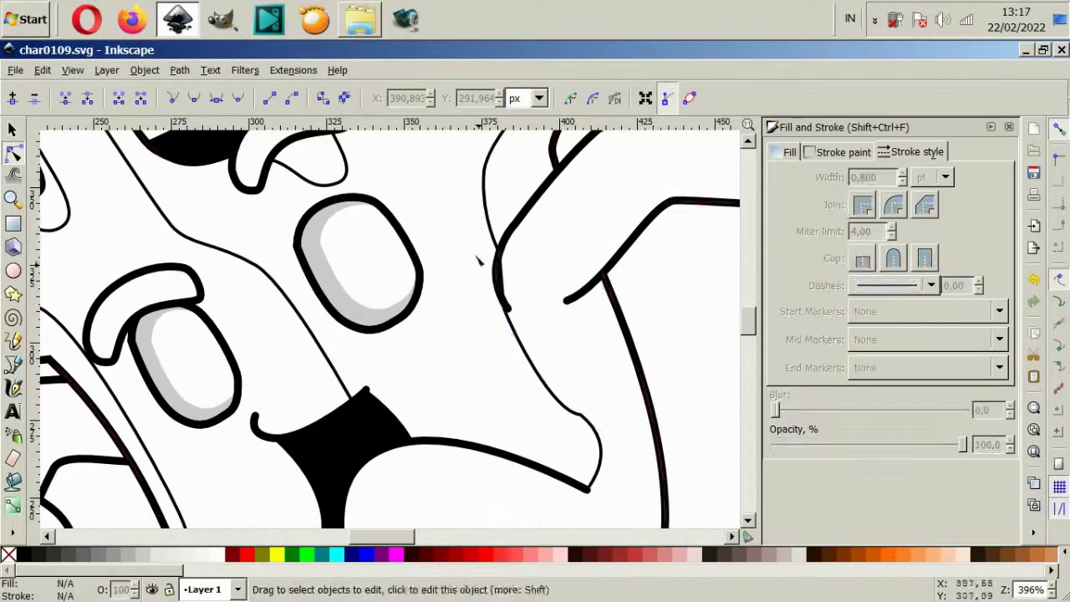
left_click_drag(500, 254, 495, 270)
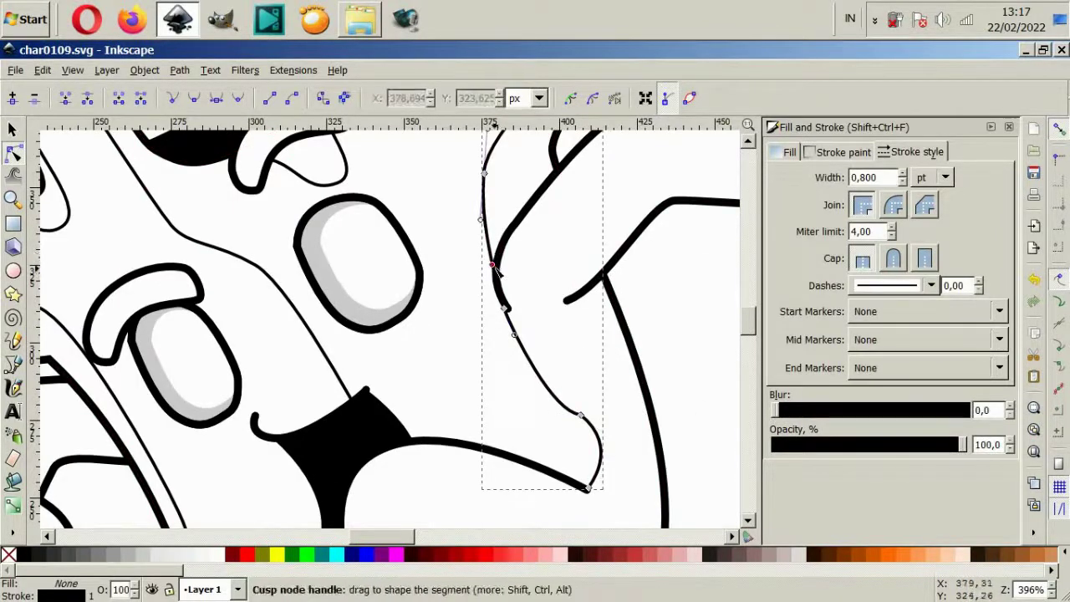
scroll(576, 288, "up", 2)
- Draw a short contour curve under the arm joint, discarding a first failed attempt
key("b")
left_click(595, 304)
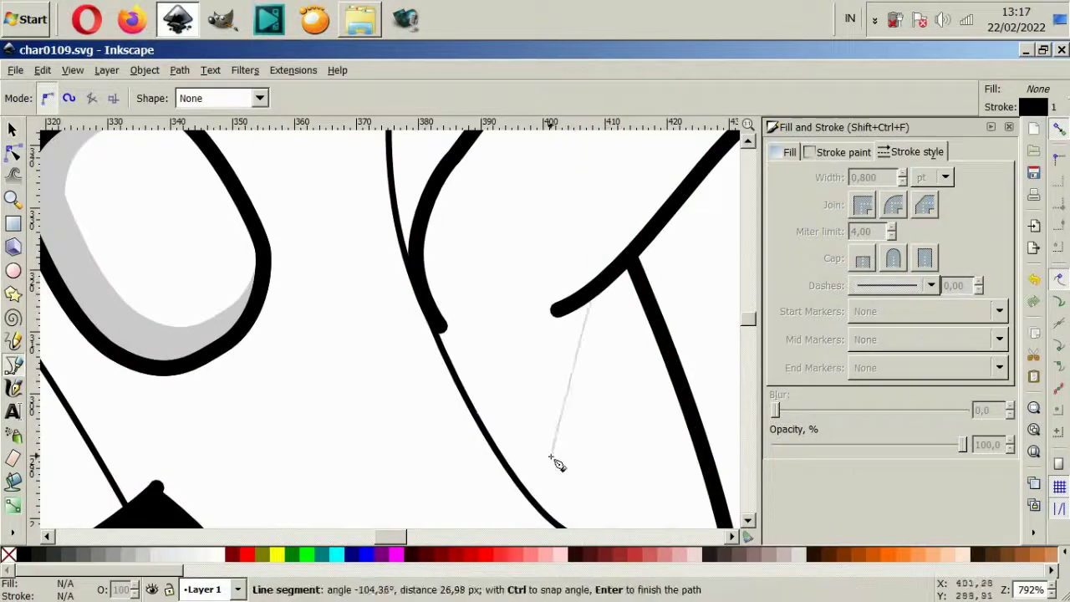
left_click_drag(551, 458, 486, 465)
key("Escape")
scroll(623, 367, "down", 6)
scroll(596, 327, "up", 3)
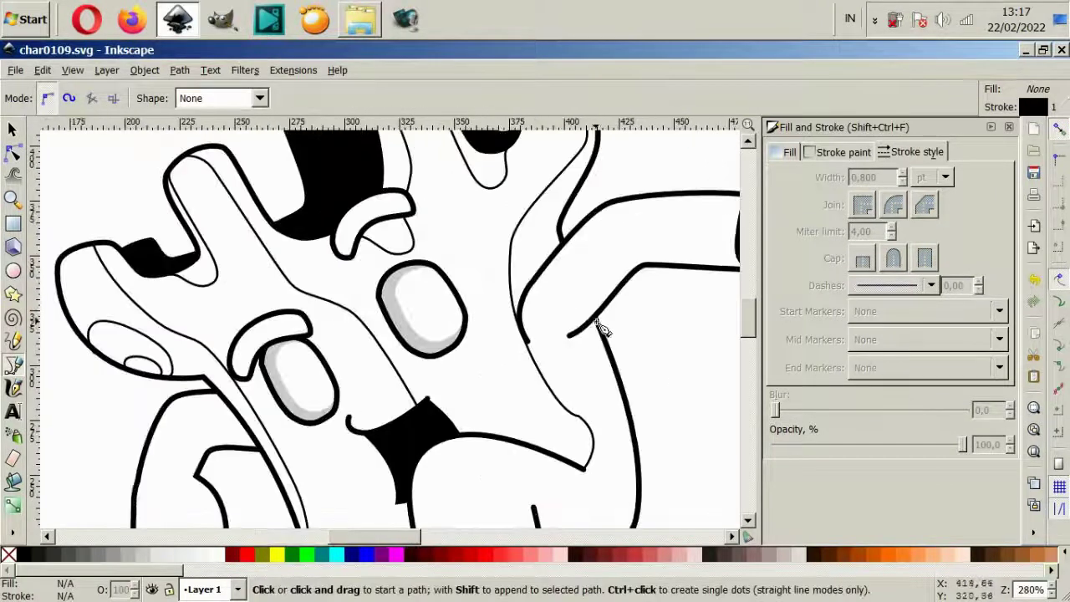
scroll(552, 358, "up", 2)
left_click(583, 325)
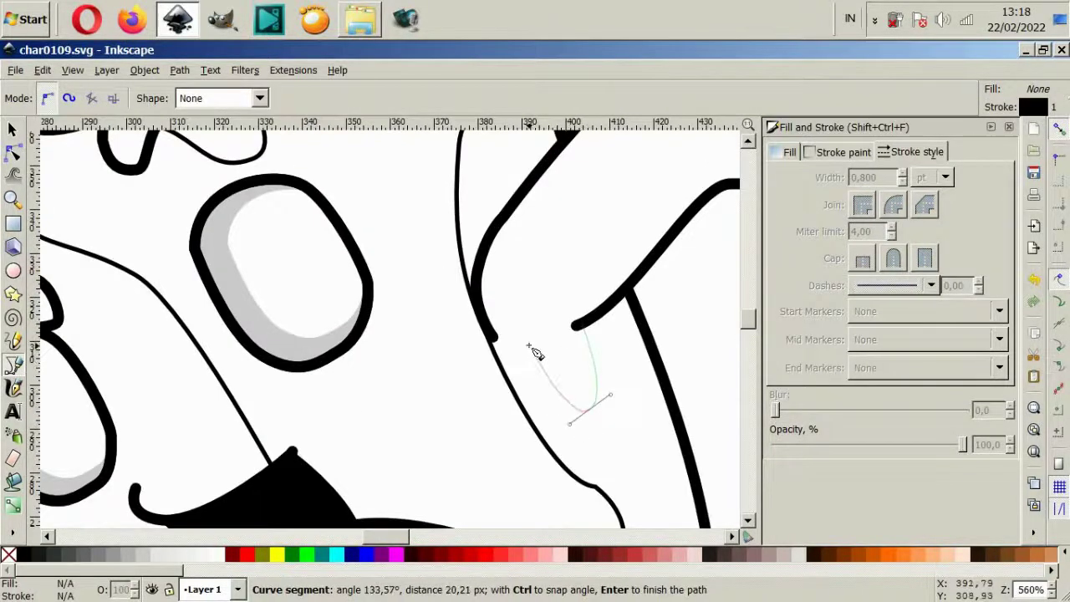
left_click(528, 346)
key("Return")
scroll(648, 431, "down", 2)
- Move the short contour's nodes to bend it into a smoother curve
left_click(653, 434)
key("Escape")
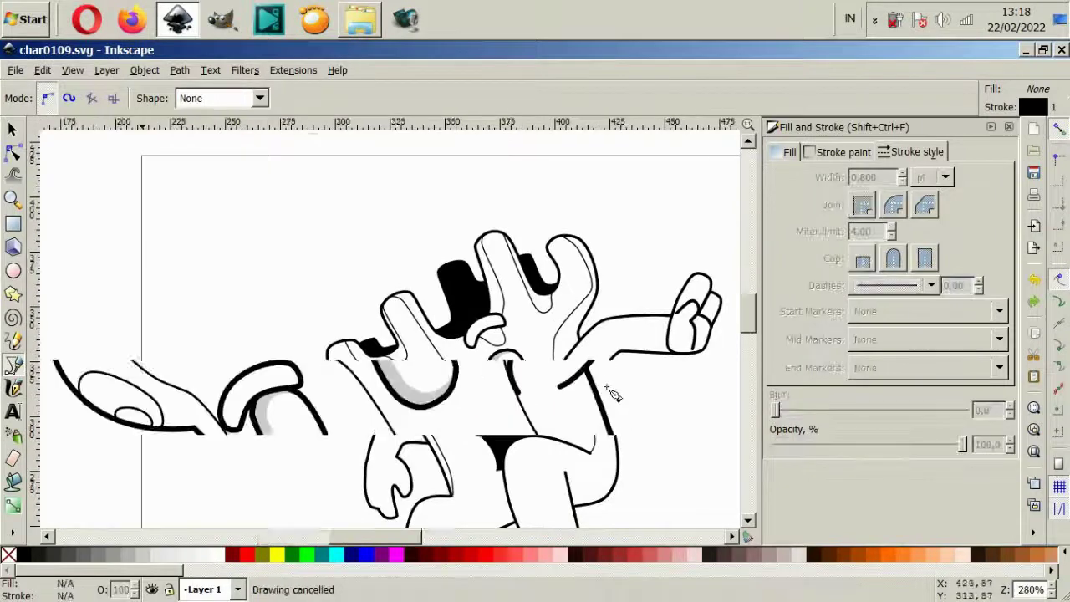
scroll(604, 382, "up", 2)
scroll(554, 363, "down", 2)
scroll(554, 362, "up", 1)
key("n")
left_click(602, 368)
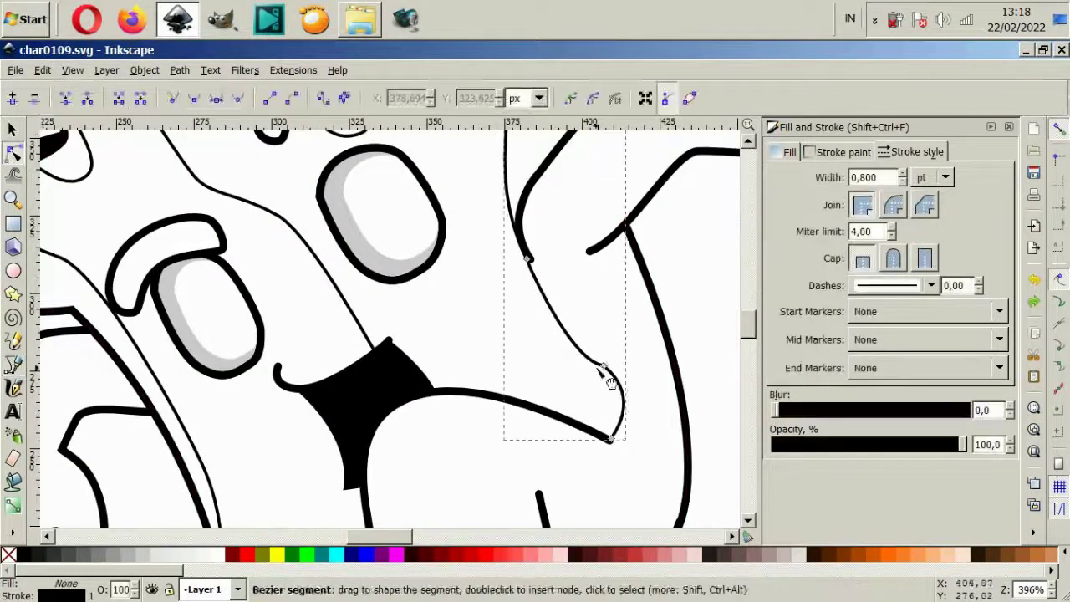
left_click_drag(599, 368, 588, 333)
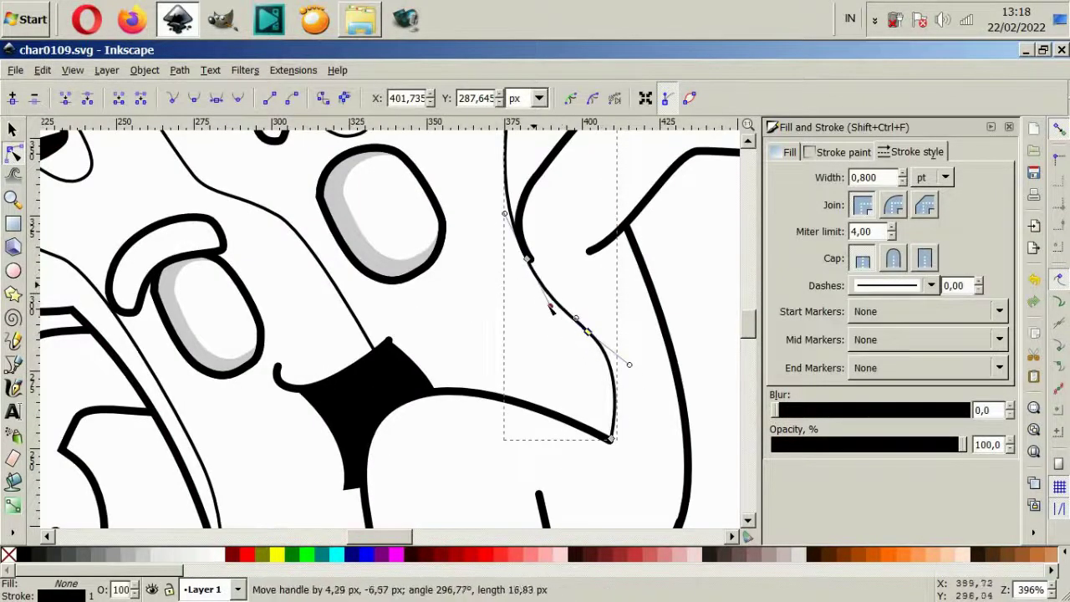
left_click_drag(630, 367, 633, 383)
left_click(706, 404)
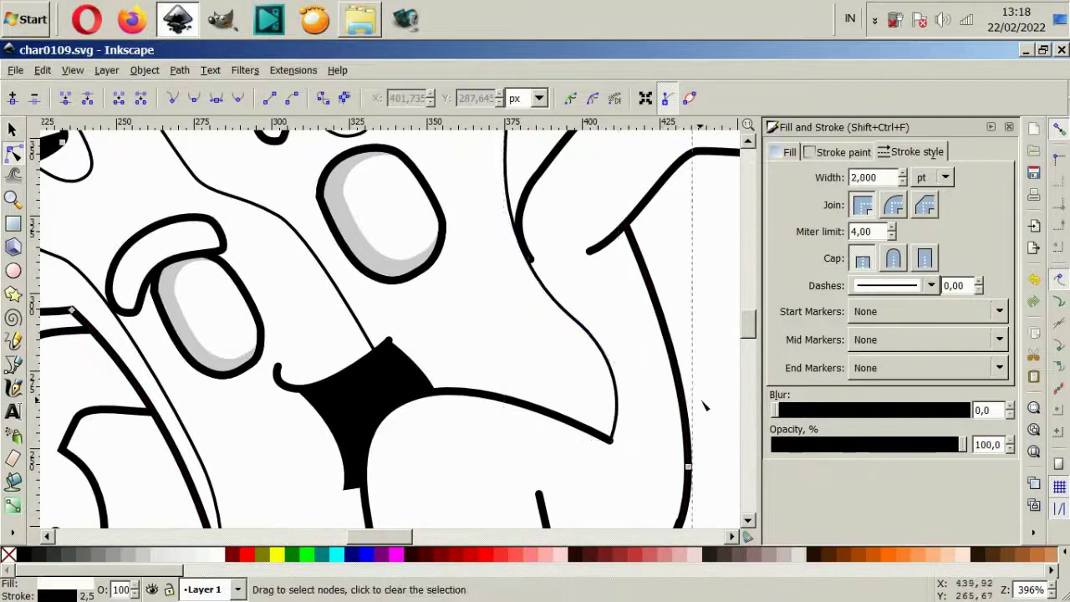
- Draw two thin contour curves over the torso, from the neck shadow edge and along the belly
left_click(12, 364)
left_click(577, 424)
left_click(561, 378)
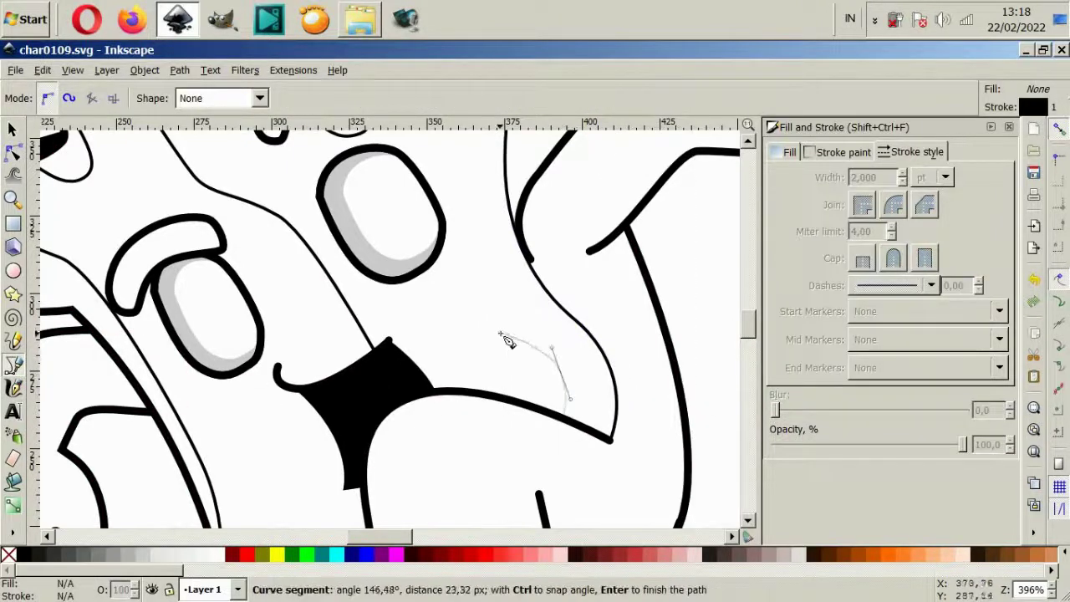
key("Escape")
left_click_drag(431, 353, 431, 340)
key("Escape")
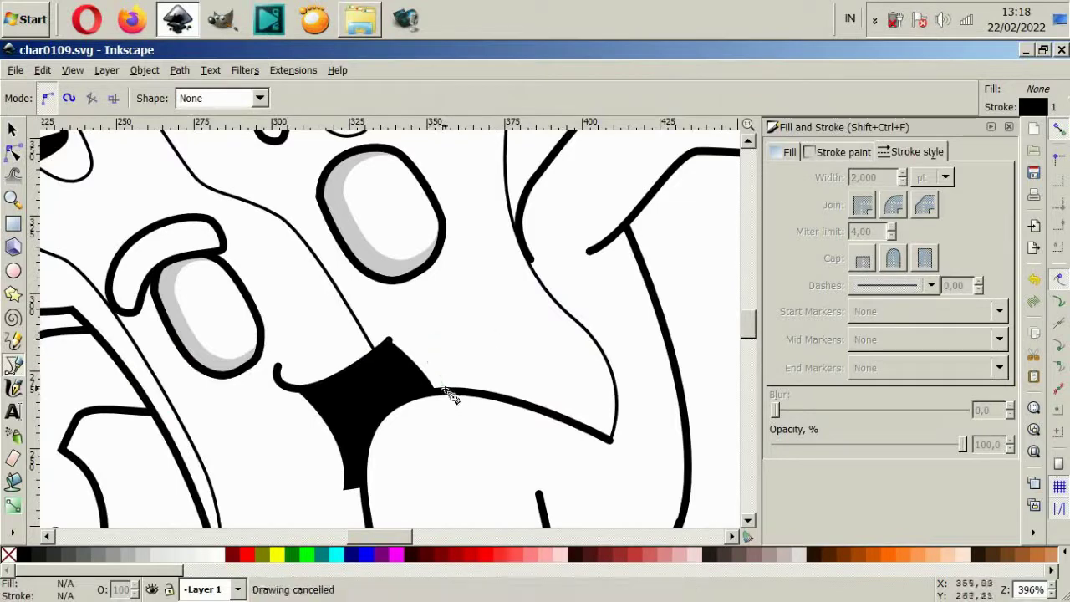
left_click(460, 325)
left_click_drag(585, 408, 597, 439)
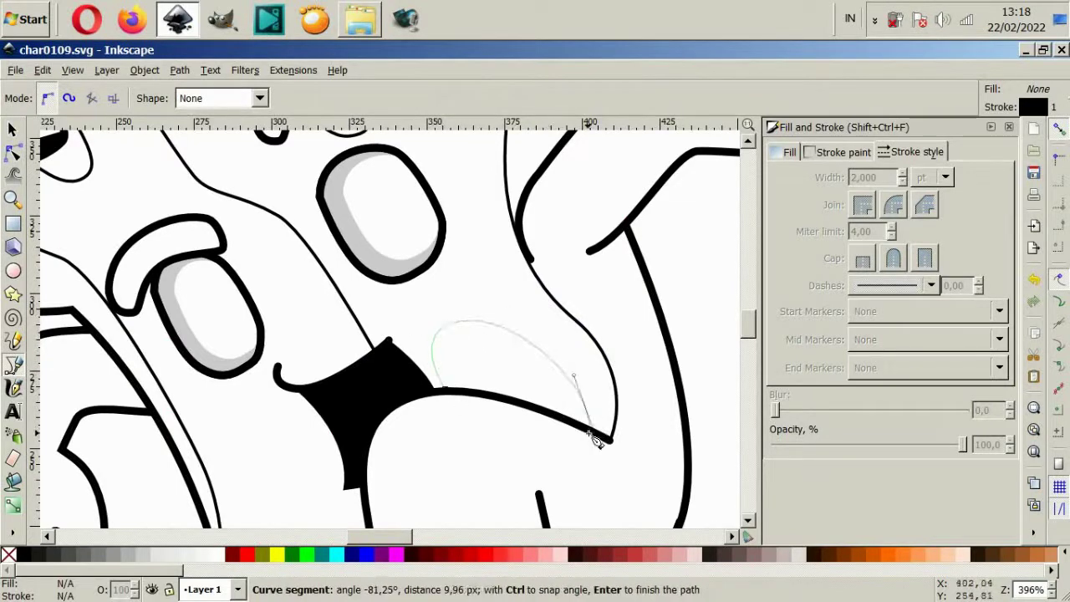
key("Return")
scroll(496, 382, "up", 2)
left_click(504, 377)
left_click_drag(617, 401, 651, 469)
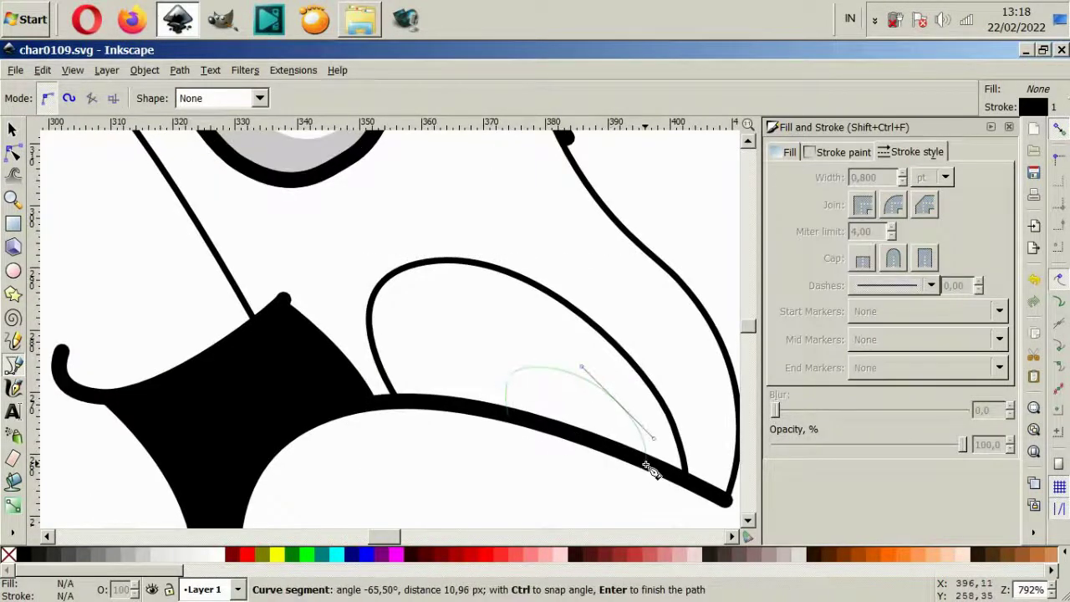
key("Return")
- Add a small closed loop by the head and nudge it into place
scroll(608, 436, "down", 6)
scroll(645, 447, "up", 1)
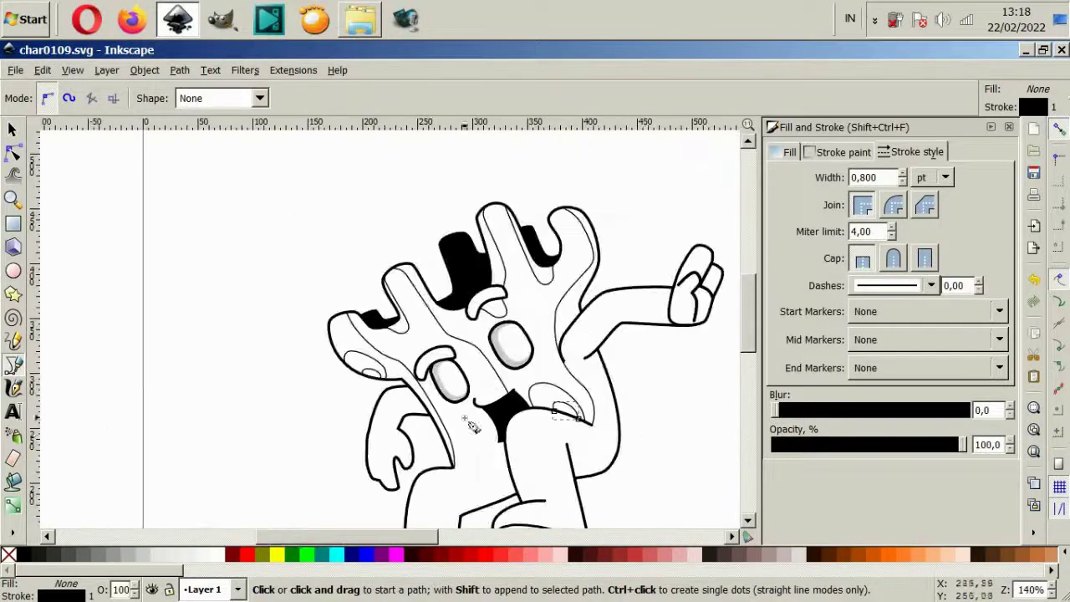
scroll(471, 432, "up", 2)
scroll(446, 281, "up", 2)
left_click(474, 338)
left_click(537, 385)
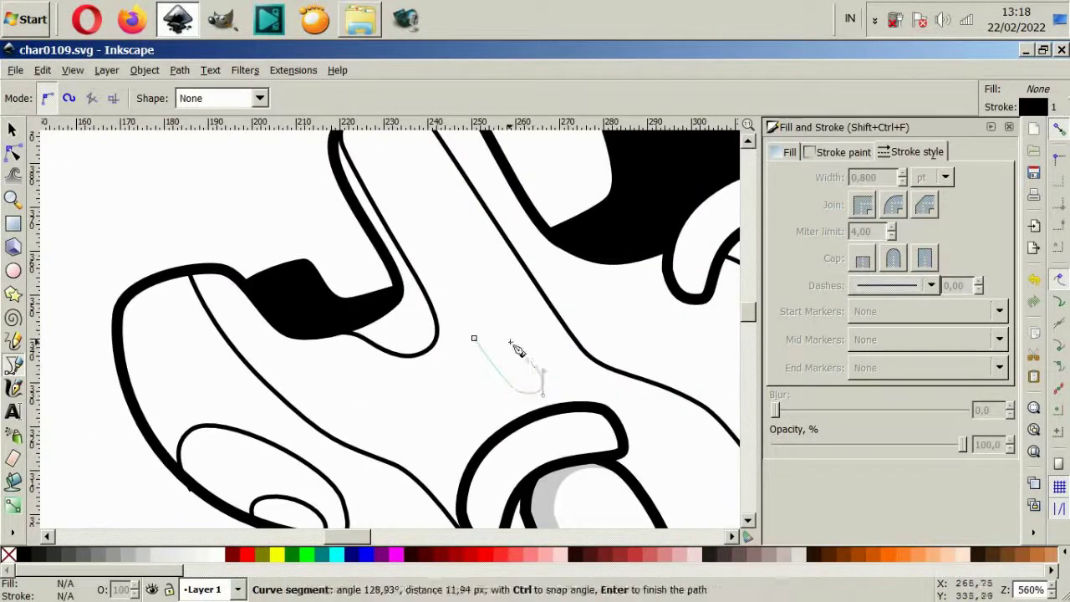
left_click(474, 338)
key("space")
left_click_drag(516, 339, 524, 324)
key("Escape")
scroll(685, 374, "down", 4)
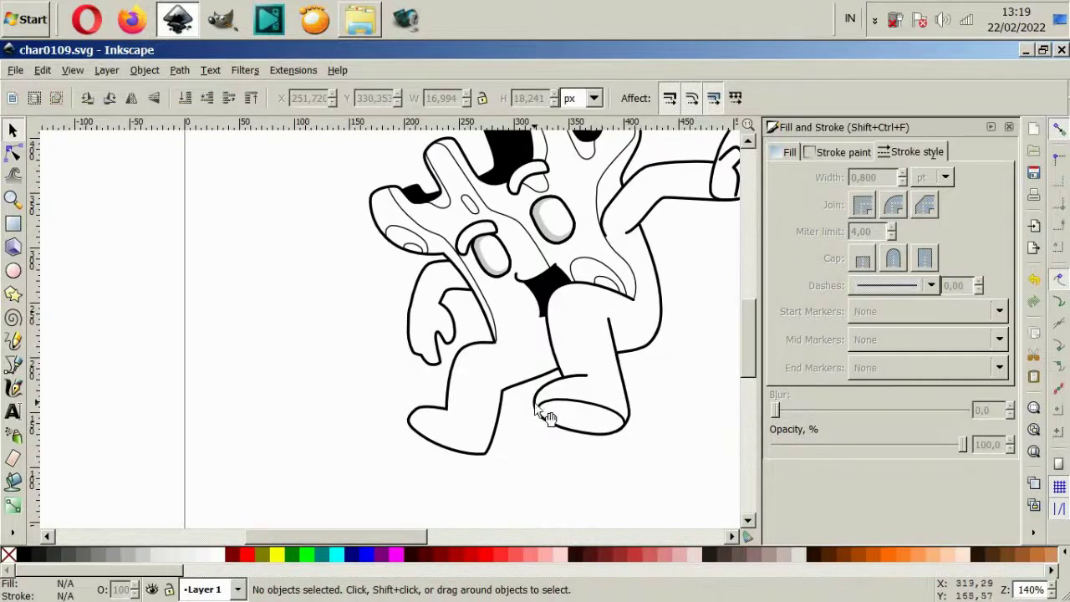
- Draw a thin contour line curving up the front leg's shin toward the knee
scroll(539, 414, "up", 2)
scroll(460, 429, "up", 2)
key("b")
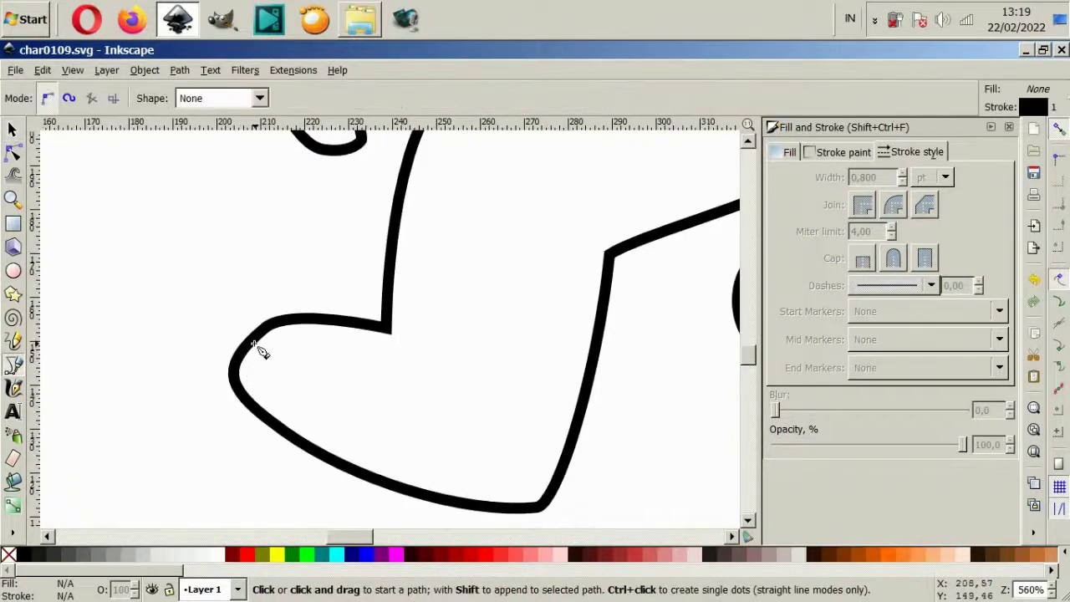
left_click(256, 346)
left_click_drag(415, 403, 473, 411)
scroll(458, 326, "up", 3)
left_click_drag(439, 313, 485, 267)
left_click(510, 184)
scroll(585, 167, "down", 2)
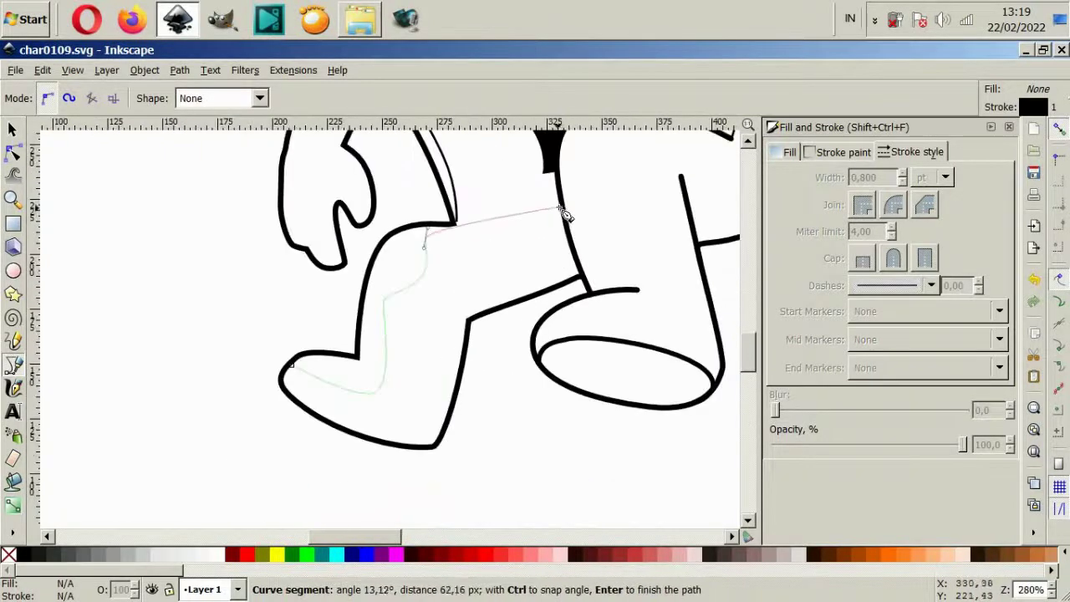
double_click(568, 214)
- Move the shin contour's end node onto the outline and smooth its curve
scroll(441, 251, "up", 2)
left_click(12, 152)
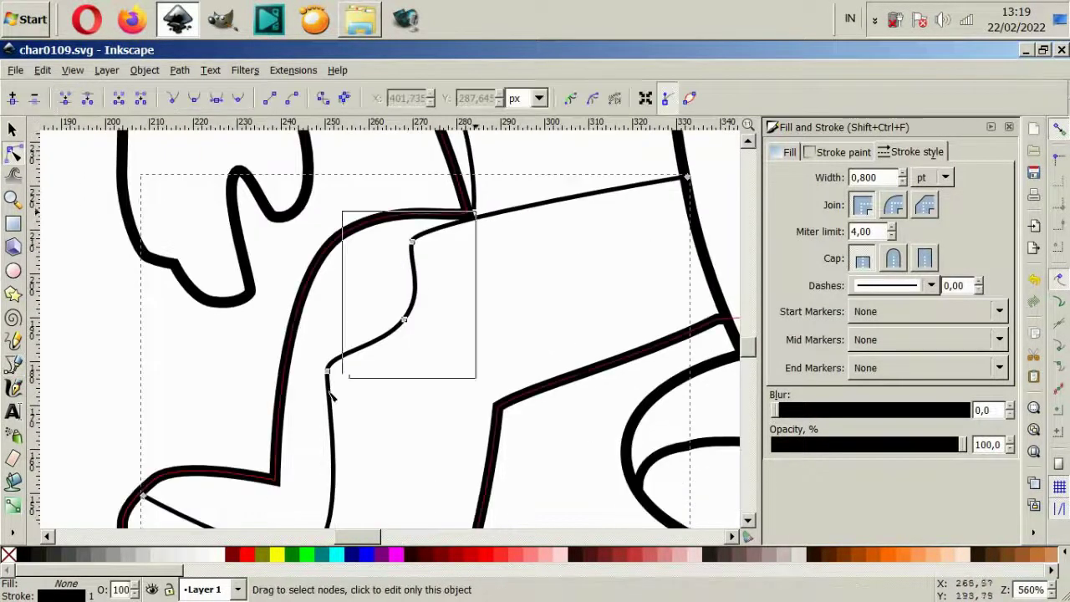
left_click_drag(685, 177, 692, 222)
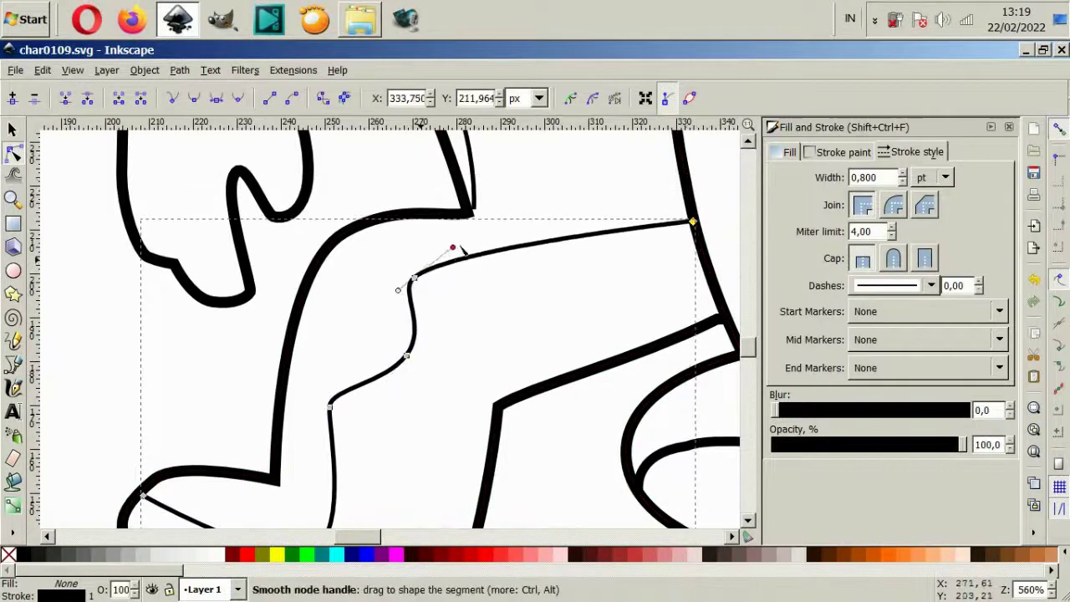
left_click_drag(454, 246, 467, 236)
left_click_drag(413, 279, 434, 279)
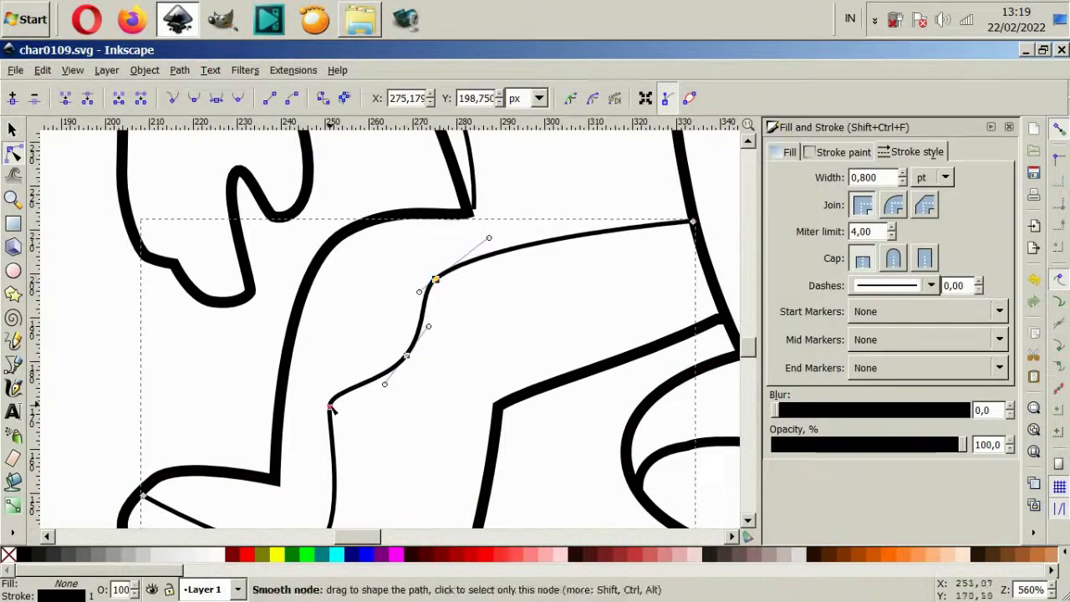
left_click_drag(329, 408, 342, 388)
- Draw an oval at the knee with a smaller oval inside it
key("b")
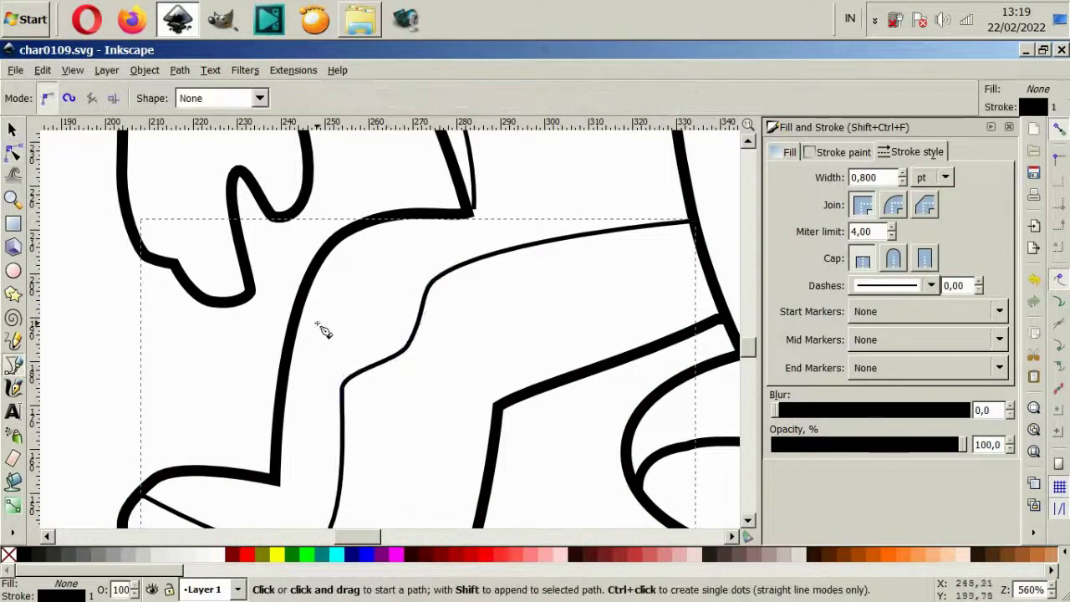
left_click_drag(332, 341, 357, 349)
left_click_drag(406, 285, 418, 270)
left_click_drag(388, 222, 382, 222)
left_click(306, 301)
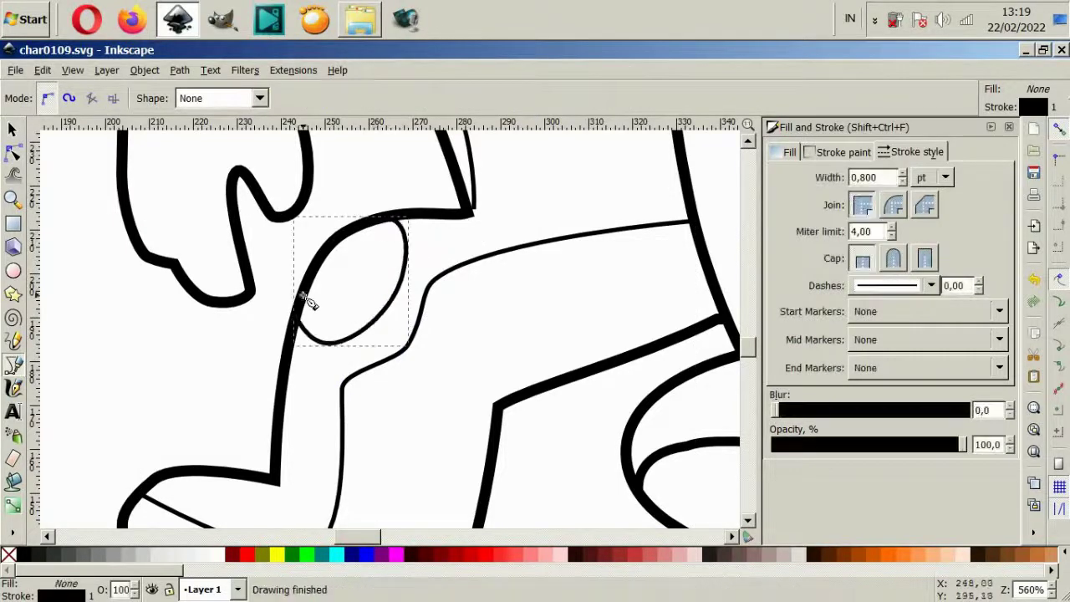
left_click(325, 269)
key("Return")
scroll(446, 377, "down", 3)
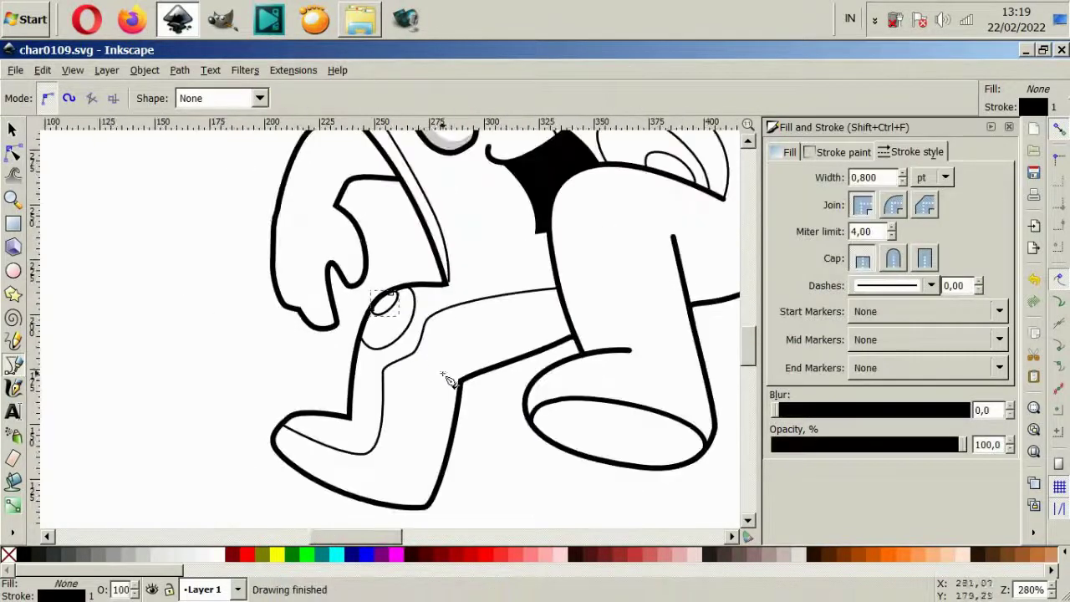
scroll(91, 330, "up", 3)
- Draw a small closed shape at the heel of the foot
left_click_drag(366, 455, 418, 334)
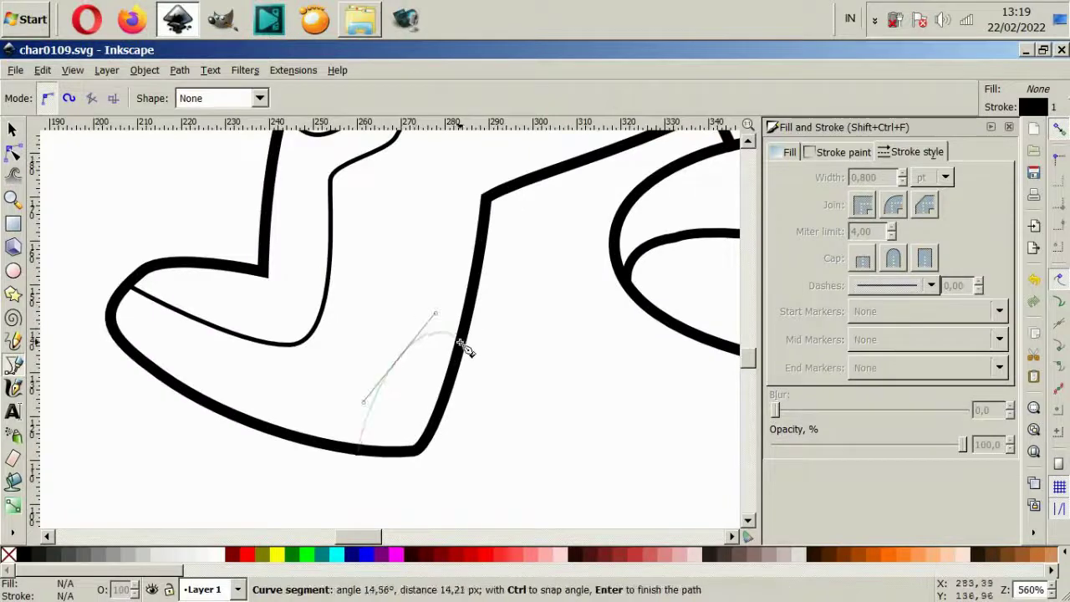
left_click(455, 334)
left_click(401, 443)
left_click(424, 406)
left_click(401, 443)
scroll(478, 358, "down", 3)
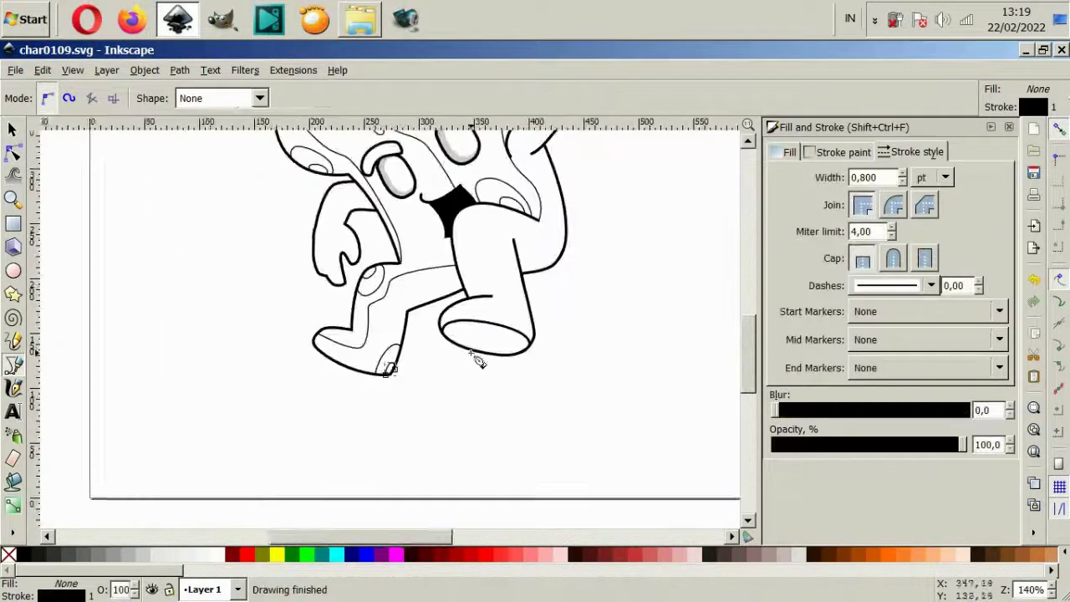
scroll(401, 350, "up", 1)
scroll(324, 352, "up", 1)
scroll(324, 353, "up", 2)
- Refine nodes on the knee contour and upper leg path
key("n")
left_click_drag(317, 253, 323, 251)
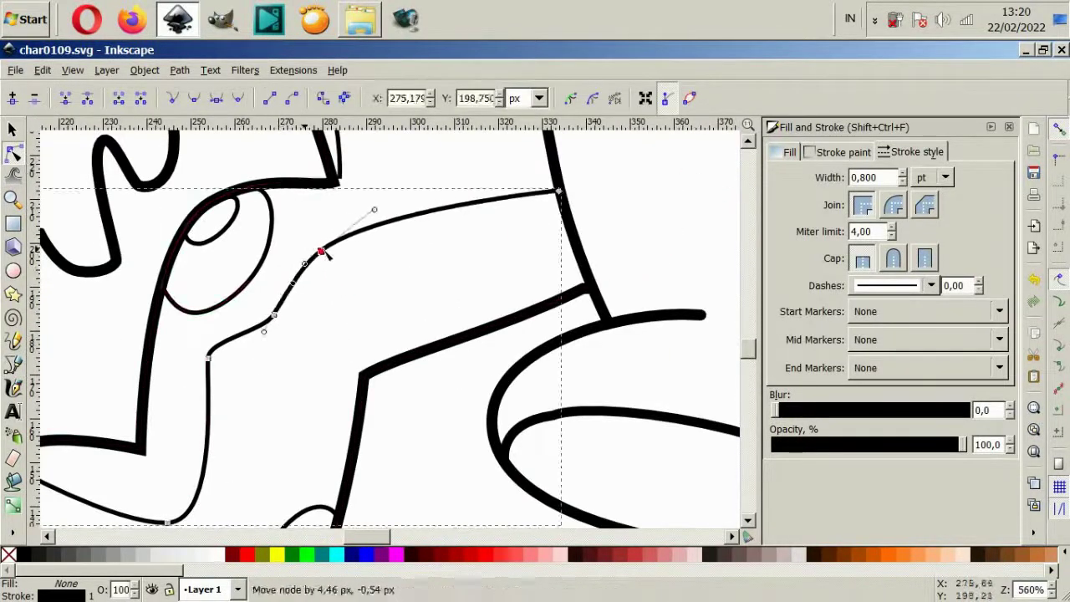
left_click_drag(261, 329, 282, 324)
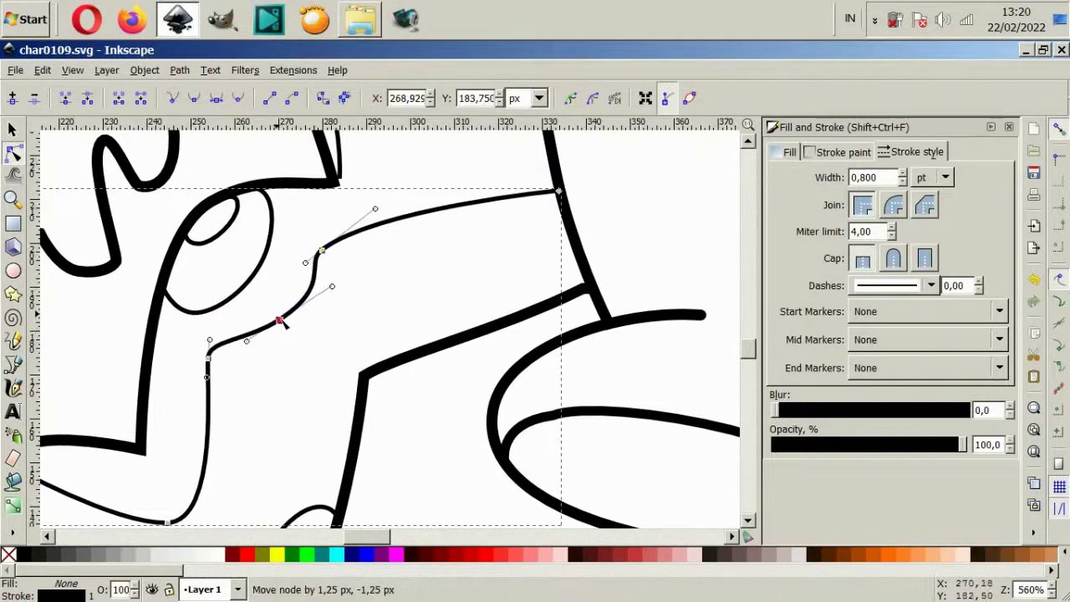
left_click_drag(322, 251, 326, 252)
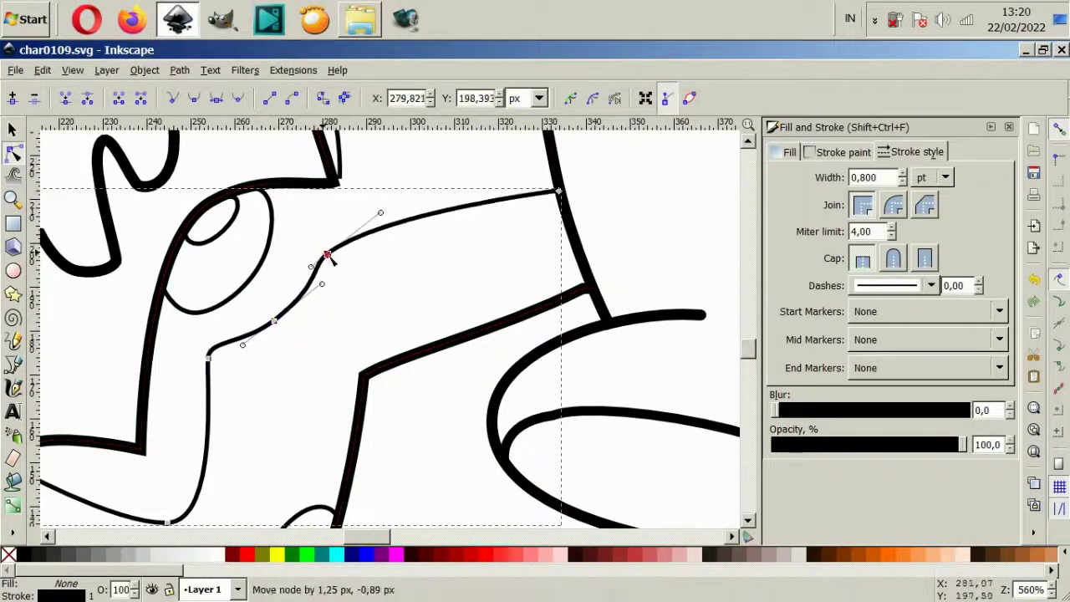
left_click(346, 177)
left_click_drag(341, 182, 337, 181)
scroll(354, 353, "down", 4)
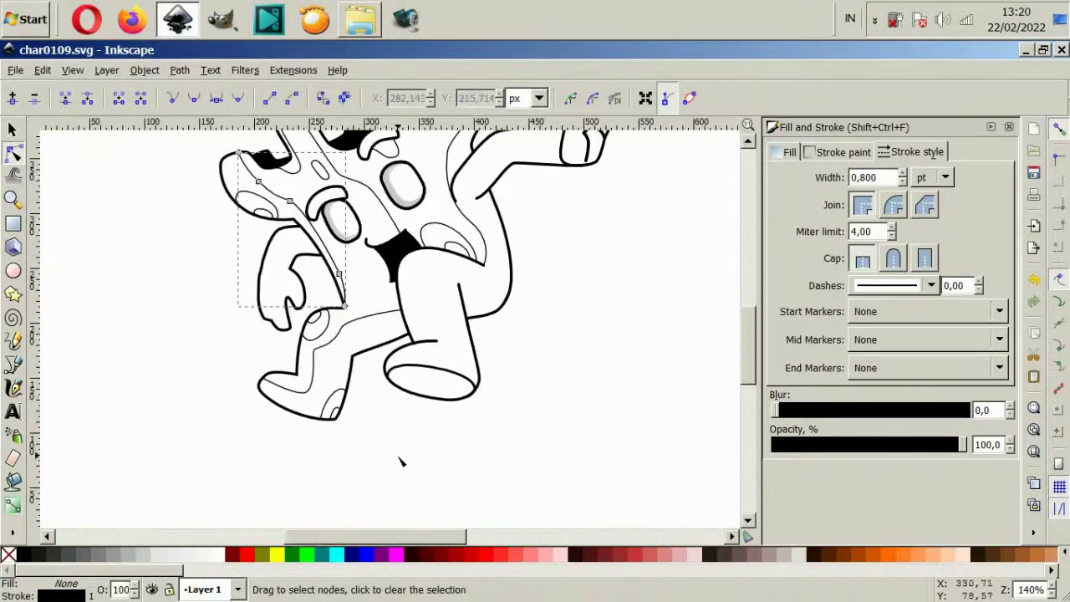
left_click(400, 462)
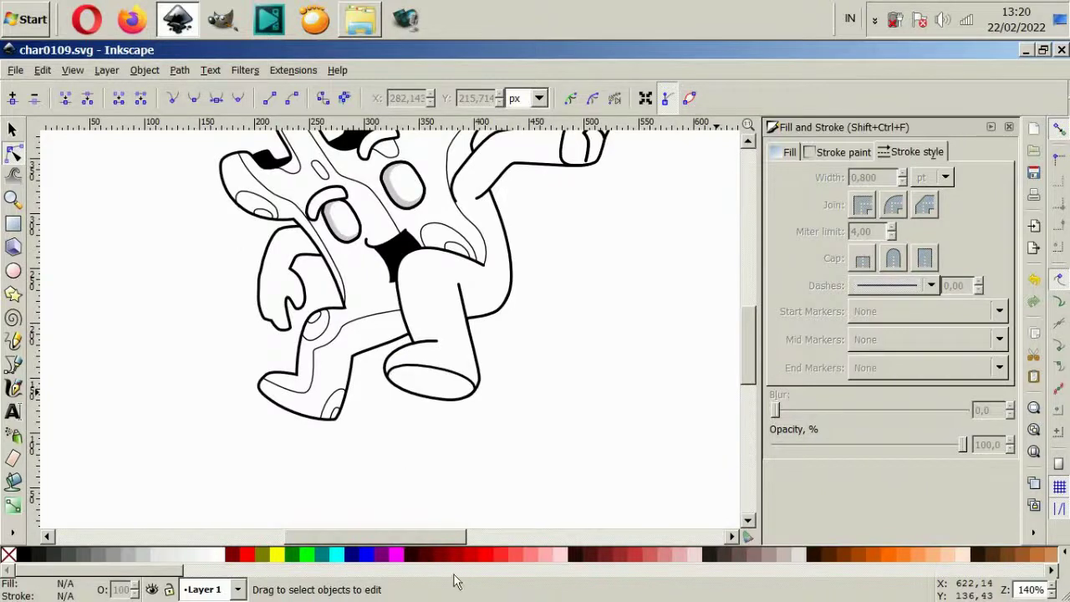
- Draw a thin contour curving from the bottom of the back leg around the thigh
key("b")
scroll(443, 255, "up", 2)
left_click(433, 429)
left_click_drag(418, 390, 415, 370)
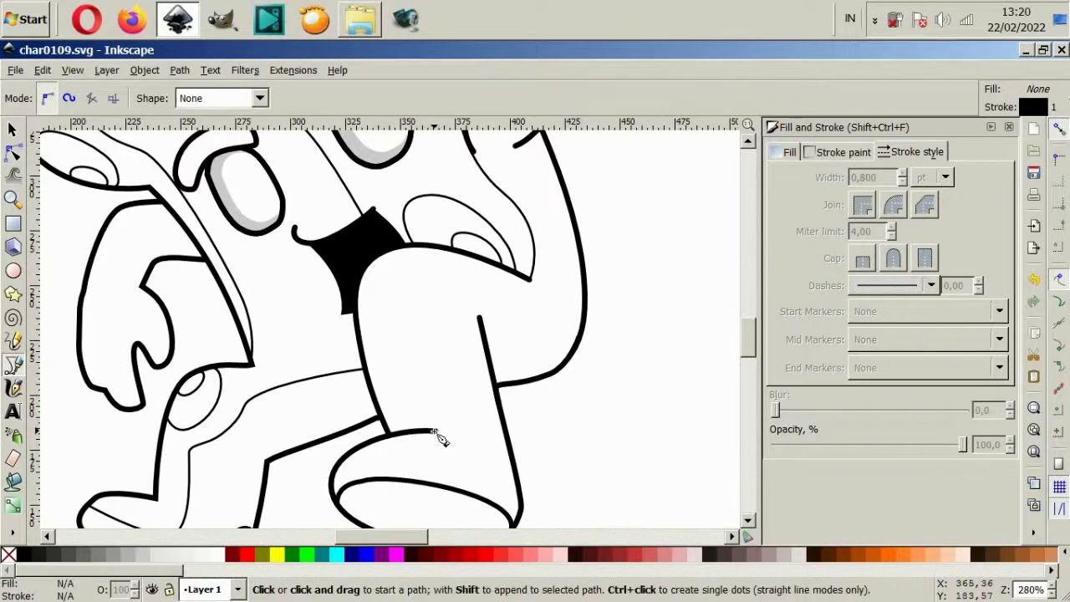
left_click(366, 443)
left_click_drag(455, 452, 466, 445)
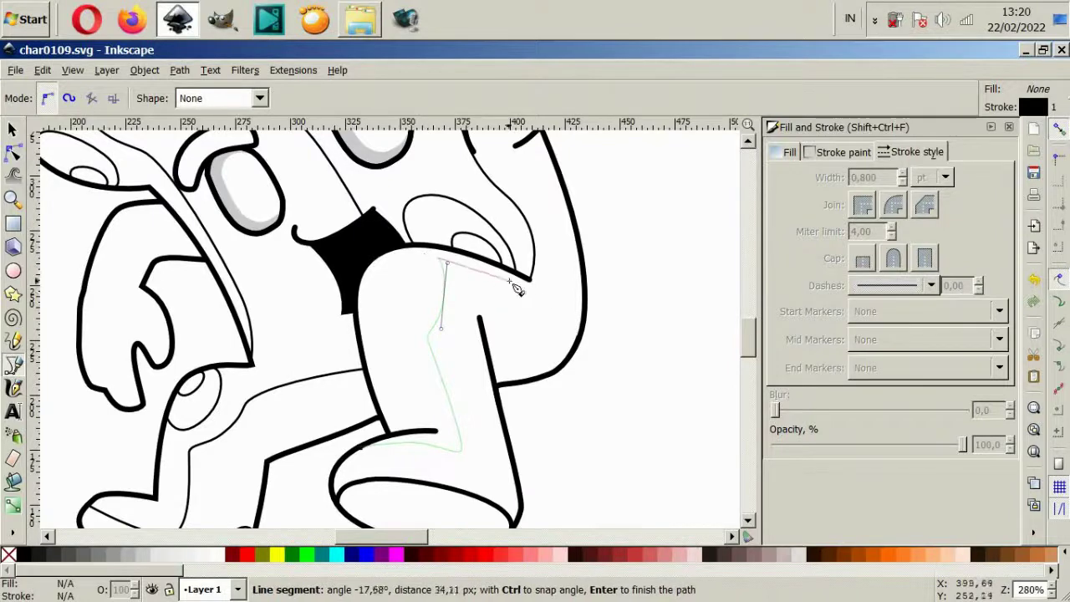
left_click_drag(553, 315, 570, 303)
left_click_drag(572, 369, 545, 389)
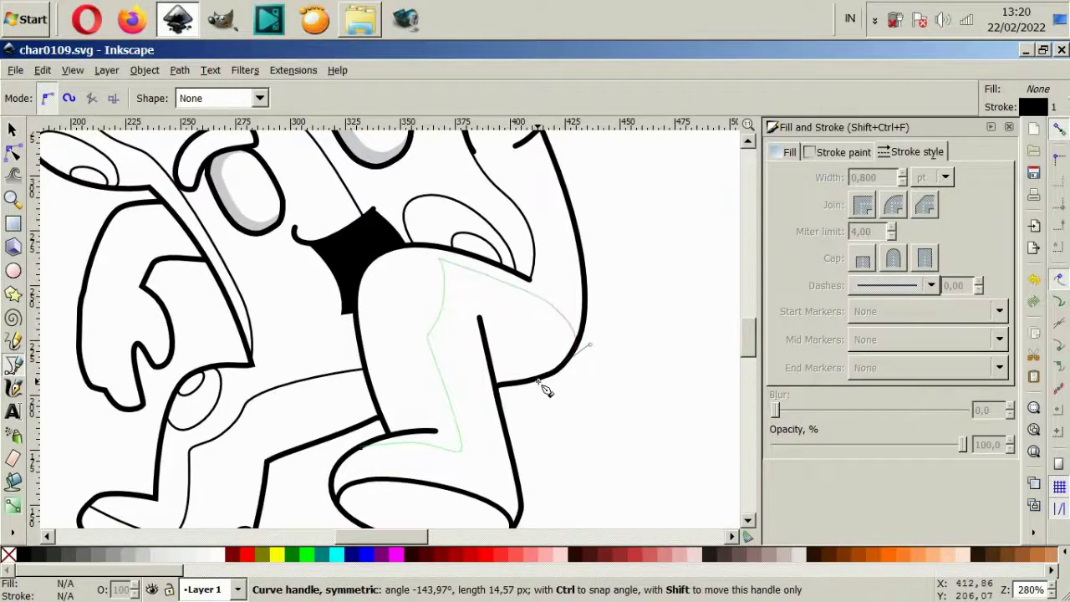
key("Return")
- Adjust the thigh contour's nodes onto the outline and pull the right side inward
key("F2")
left_click(520, 299)
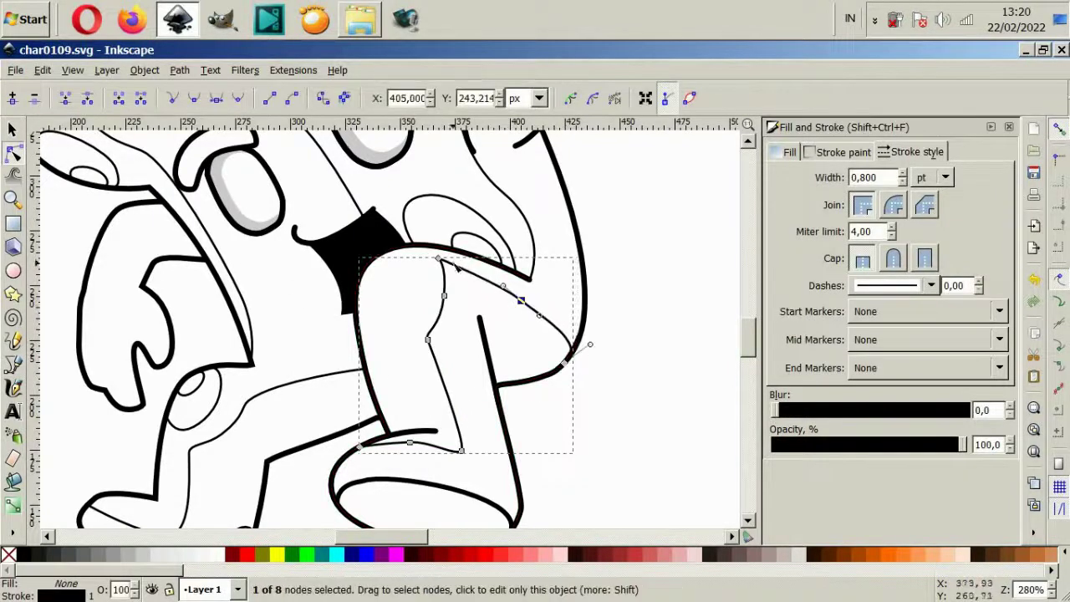
left_click_drag(437, 258, 439, 269)
left_click_drag(565, 365, 559, 373)
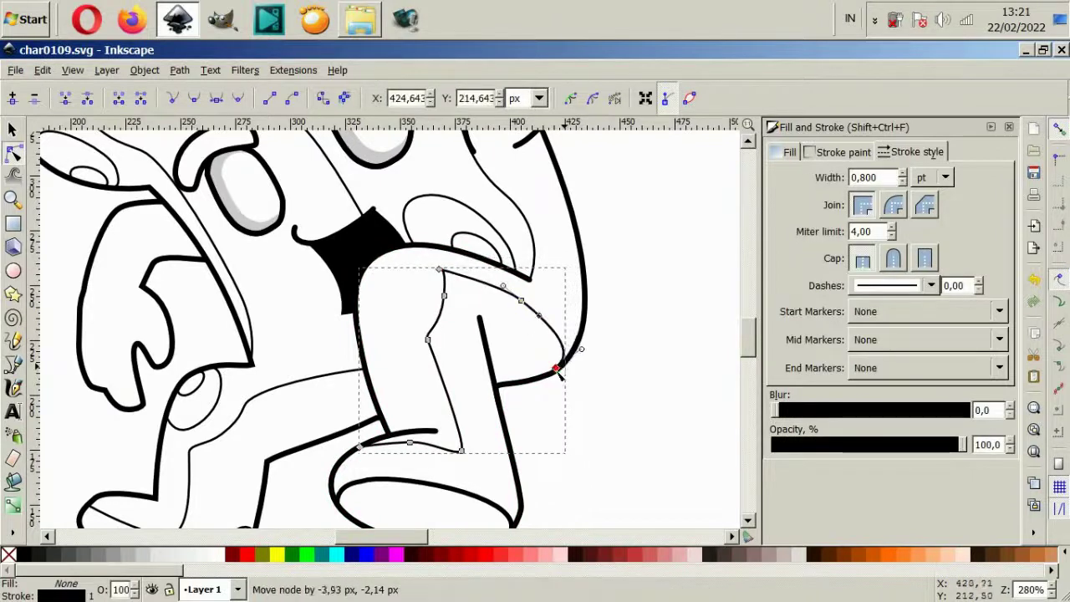
left_click(585, 382)
left_click(454, 301)
scroll(480, 289, "up", 2)
left_click(404, 311)
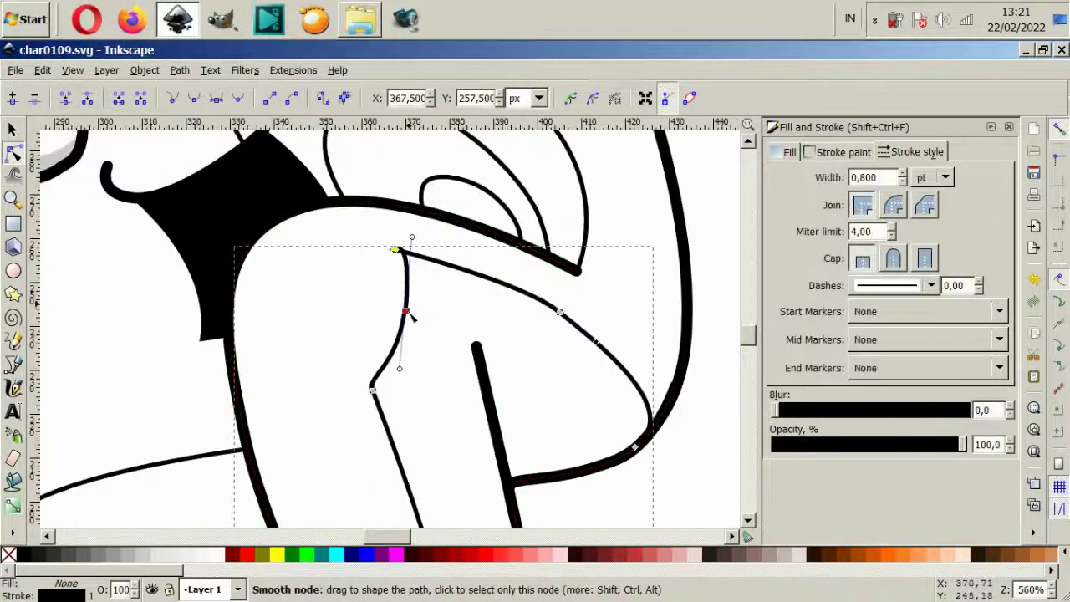
- Draw two nested ovals beside the black shadow and a short curve by the leg
key("b")
left_click_drag(280, 377, 324, 371)
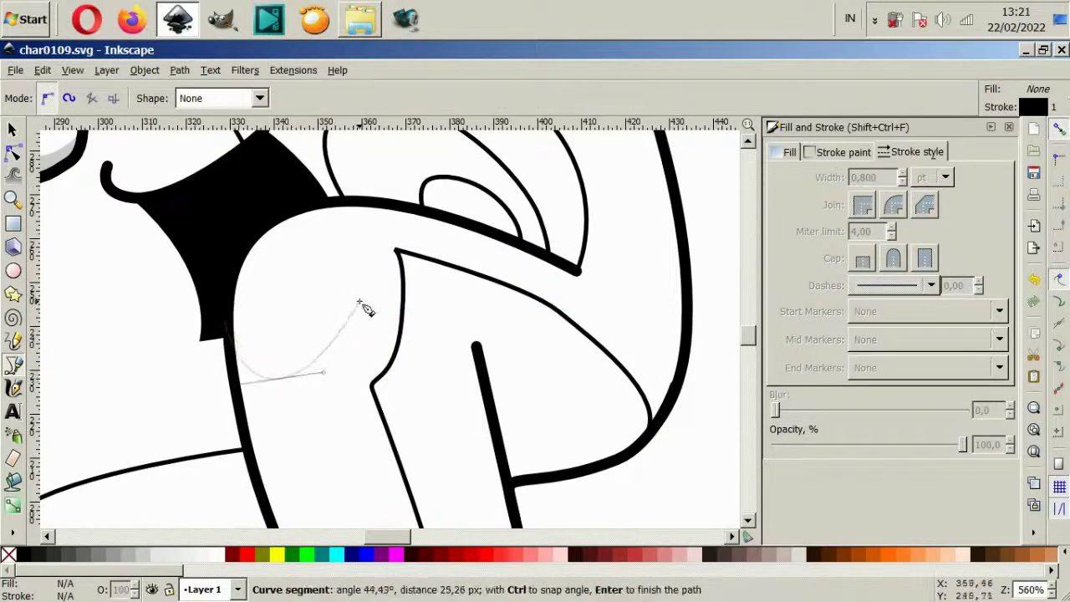
mouse_move(342, 271)
left_mouse_down()
mouse_move(340, 216)
mouse_move(272, 215)
left_mouse_up()
left_click(281, 376)
left_click_drag(252, 299, 268, 302)
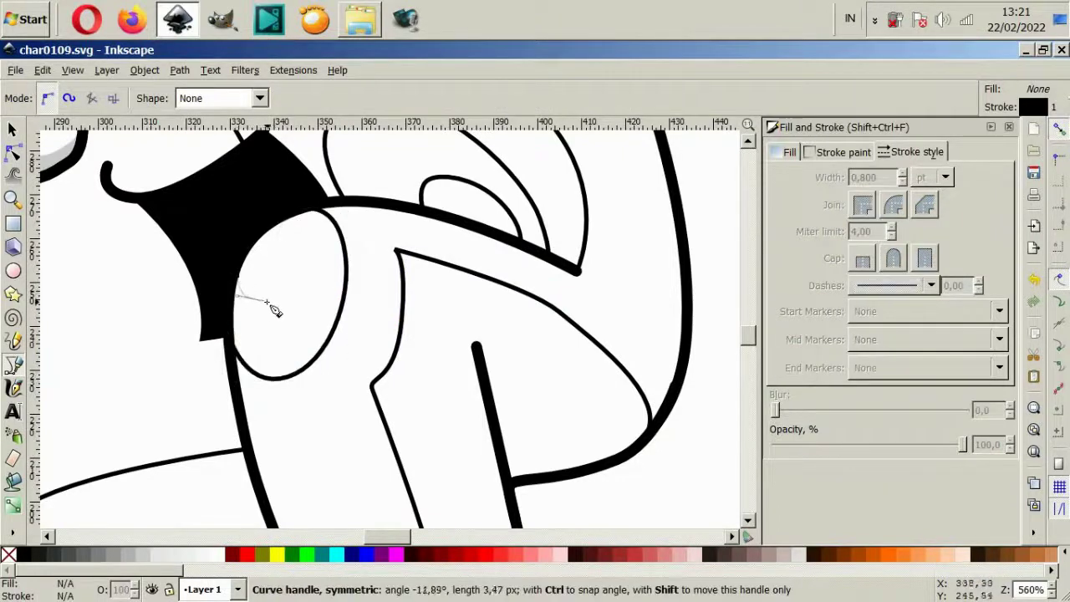
left_click(267, 234)
left_click(295, 252)
left_click_drag(502, 417, 549, 454)
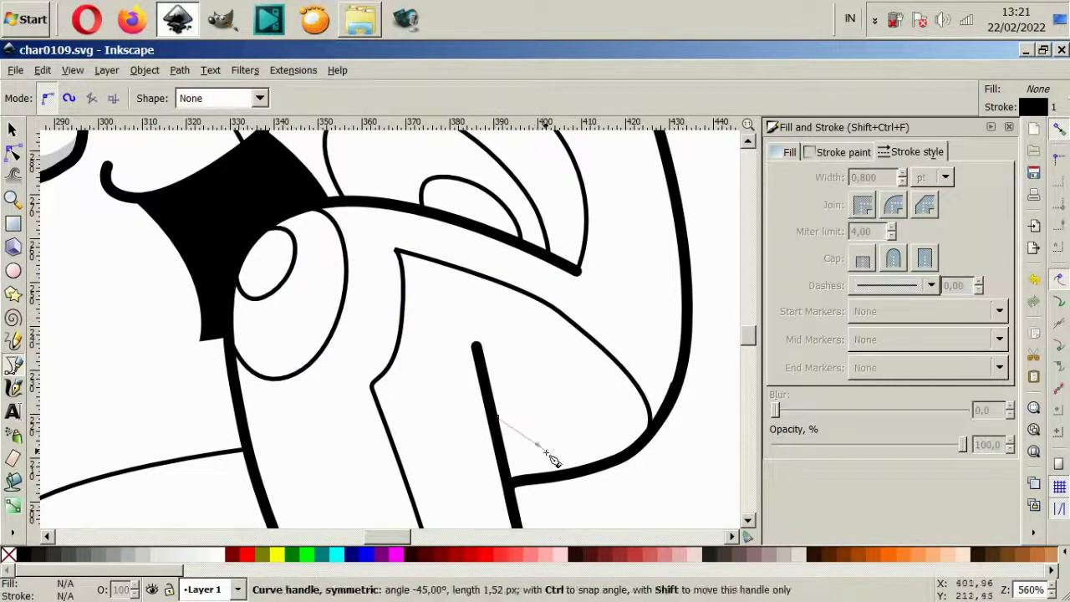
left_click(552, 474)
key("Return")
scroll(607, 324, "down", 2)
scroll(622, 309, "down", 6)
- Draw a thin contour line along the body's edge where the arm joins
scroll(610, 285, "up", 2)
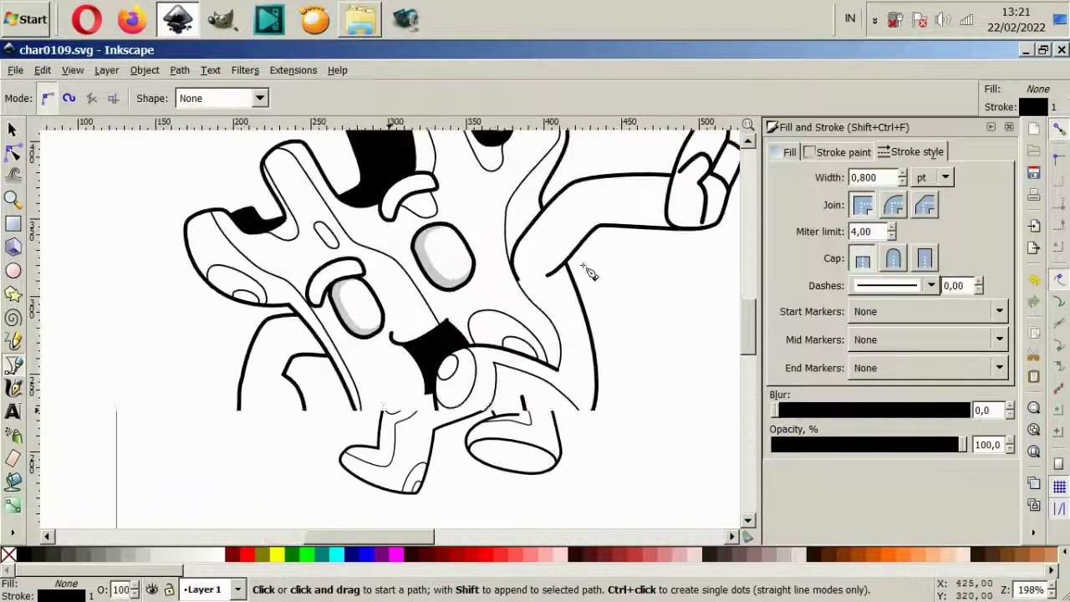
scroll(589, 276, "up", 2)
left_click(597, 415)
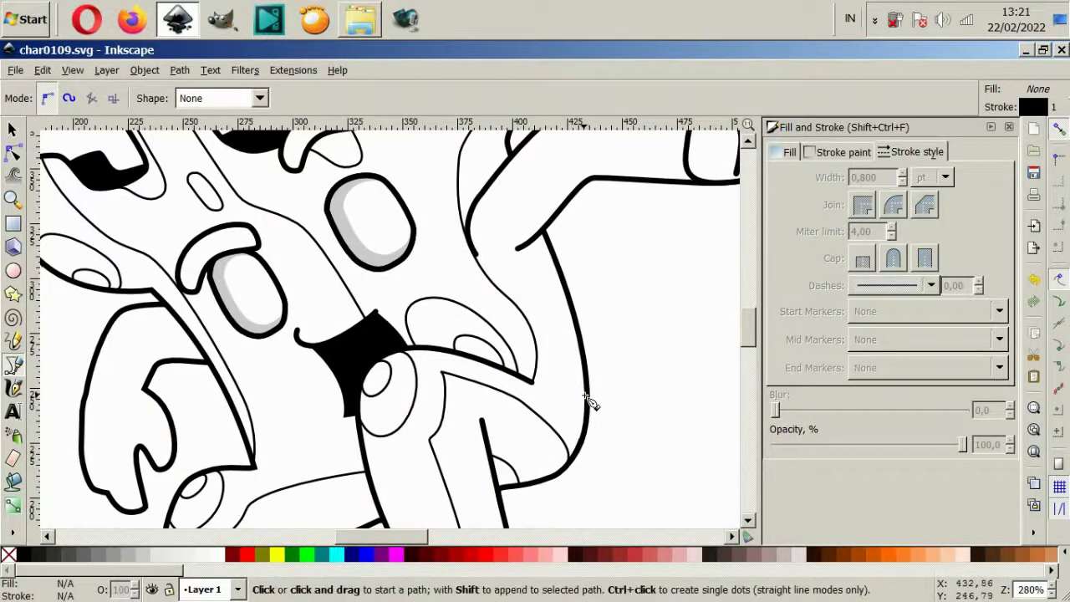
scroll(590, 404, "up", 2)
left_click(533, 249)
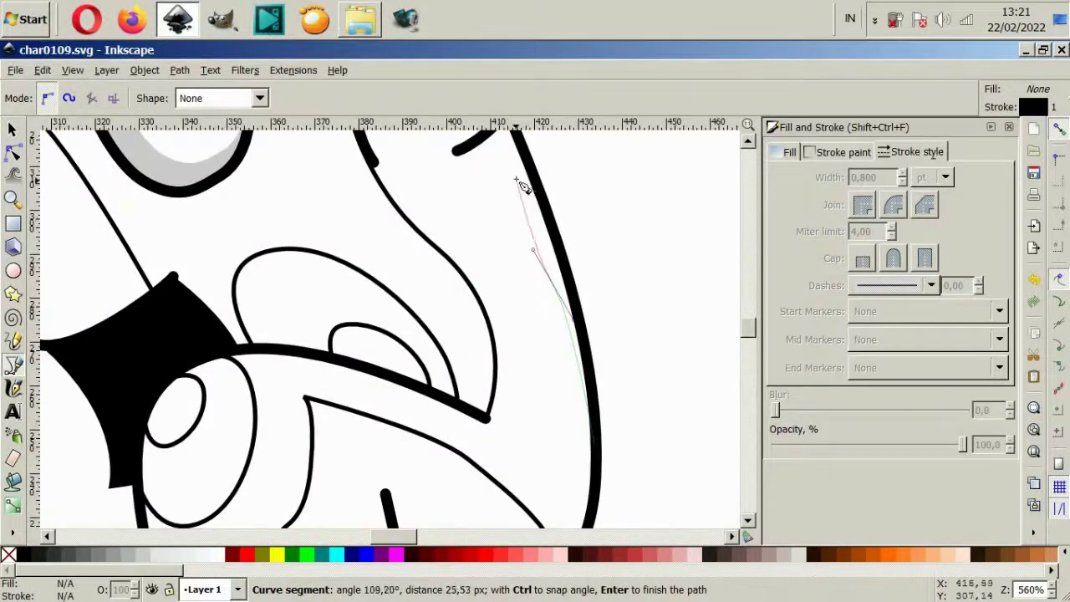
scroll(520, 186, "up", 3)
double_click(499, 225)
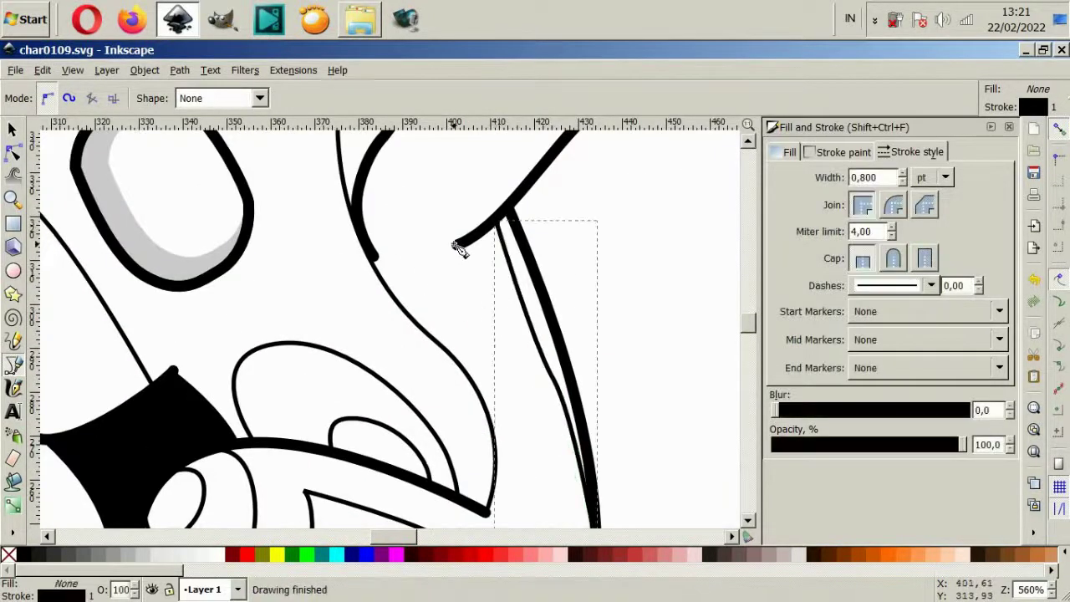
key("5")
- Draw a curved contour line up the upper arm and start one at the inner elbow
scroll(518, 351, "up", 3)
scroll(365, 386, "up", 2)
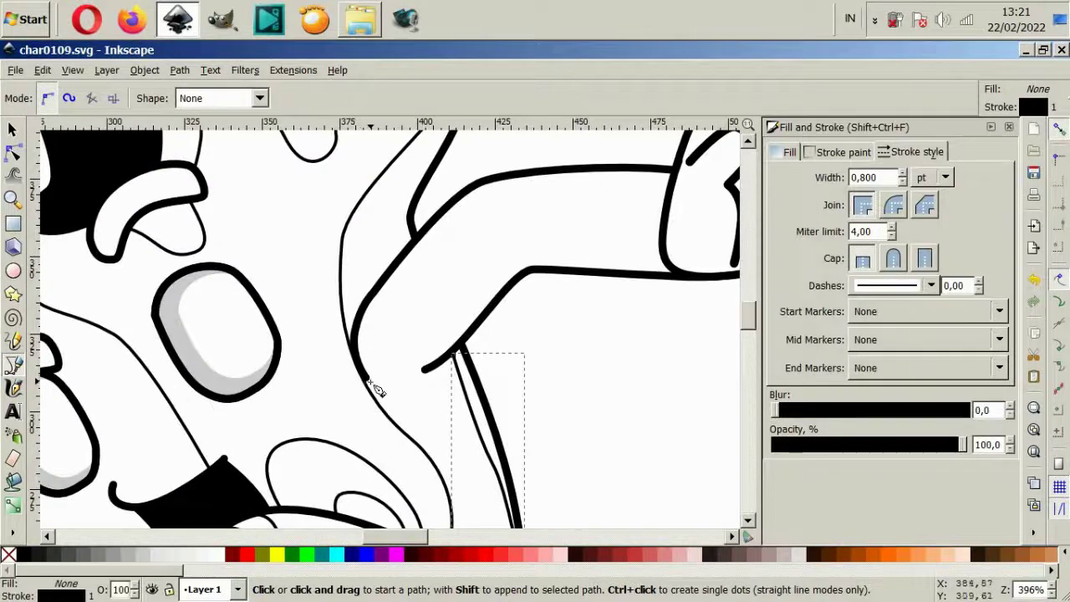
left_click(373, 385)
left_click_drag(401, 304, 422, 280)
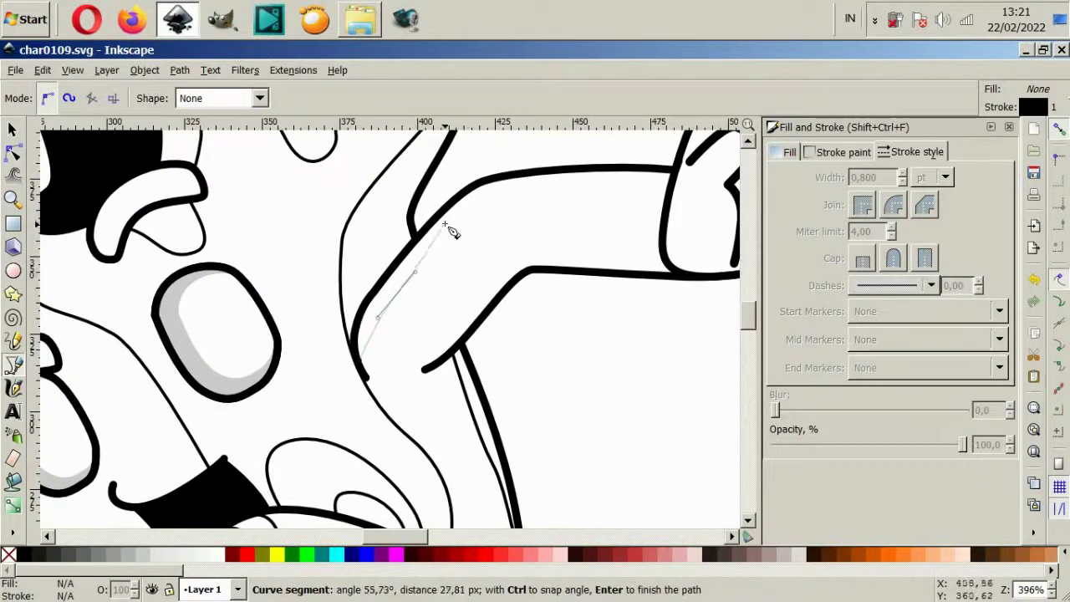
left_click_drag(535, 193, 565, 189)
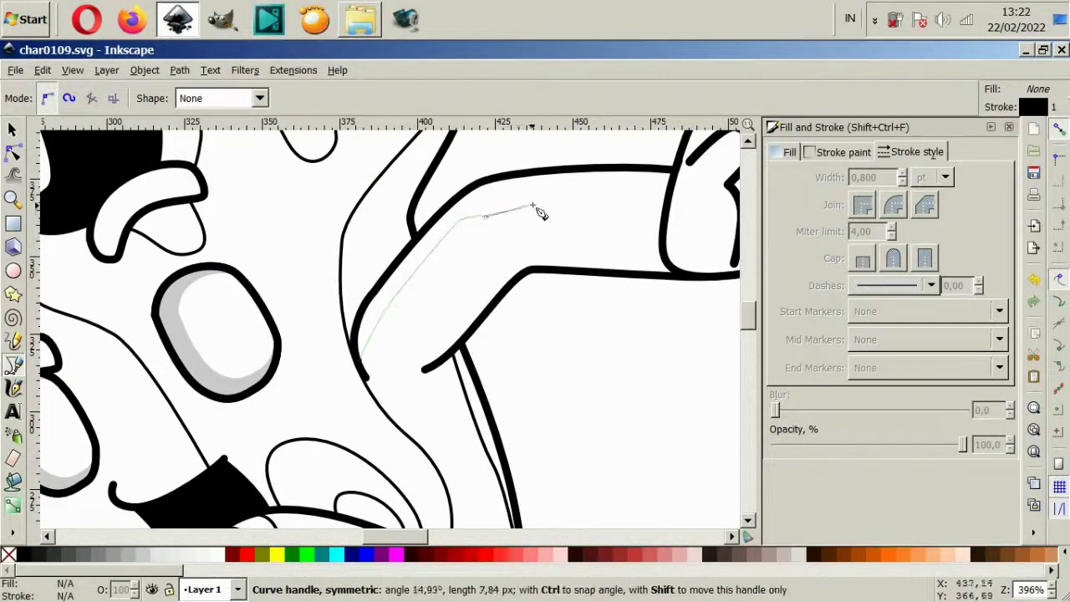
double_click(673, 192)
left_click(405, 368)
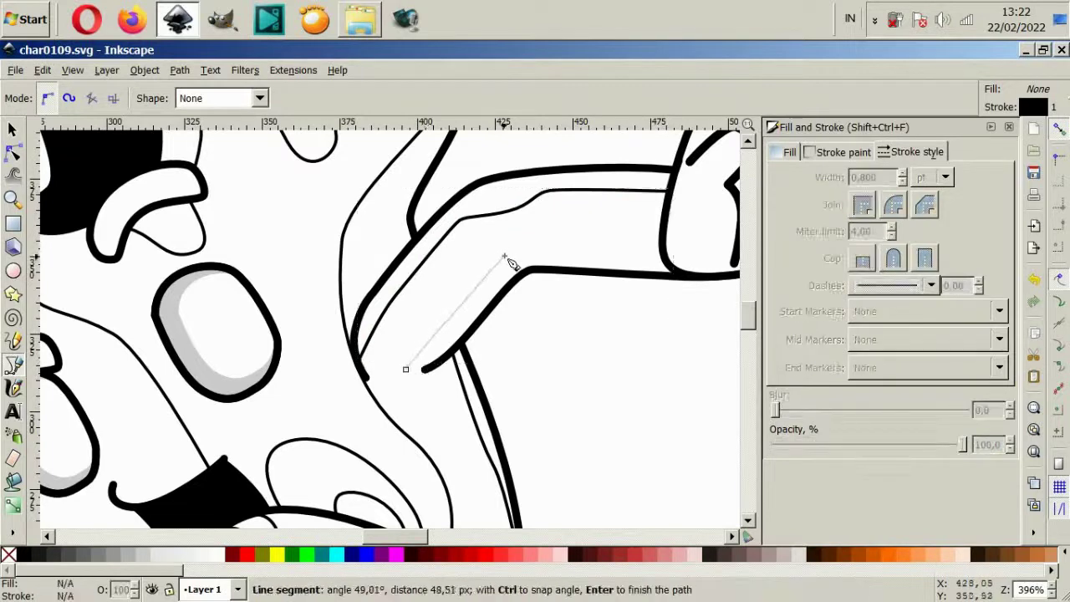
key("5")
- Bend the upper arm contour line's nodes to follow the arm outline
key("grave")
key("n")
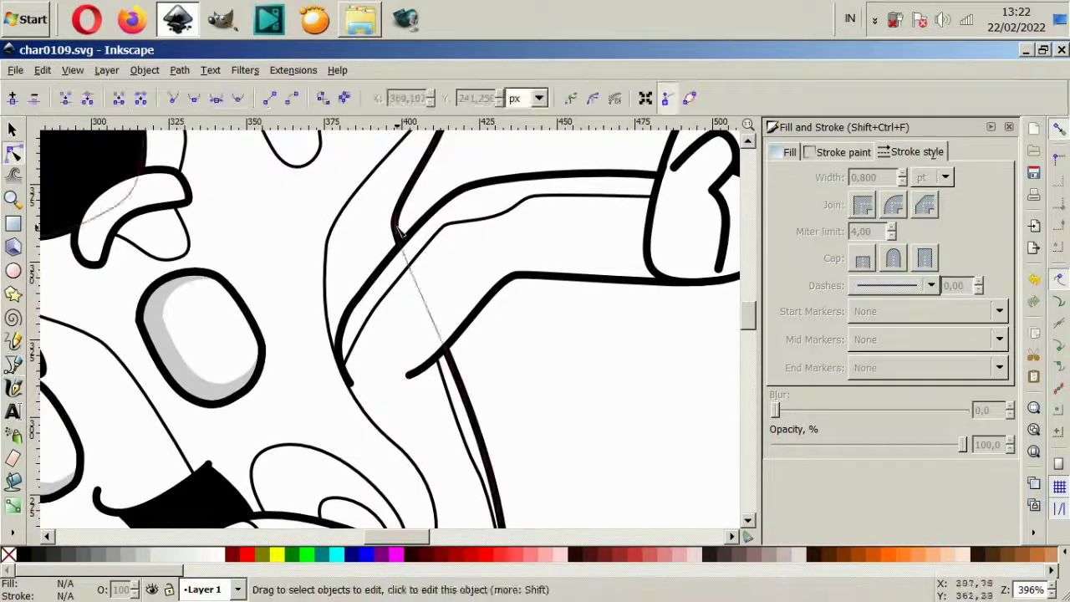
left_click(383, 304)
left_click_drag(381, 301, 362, 312)
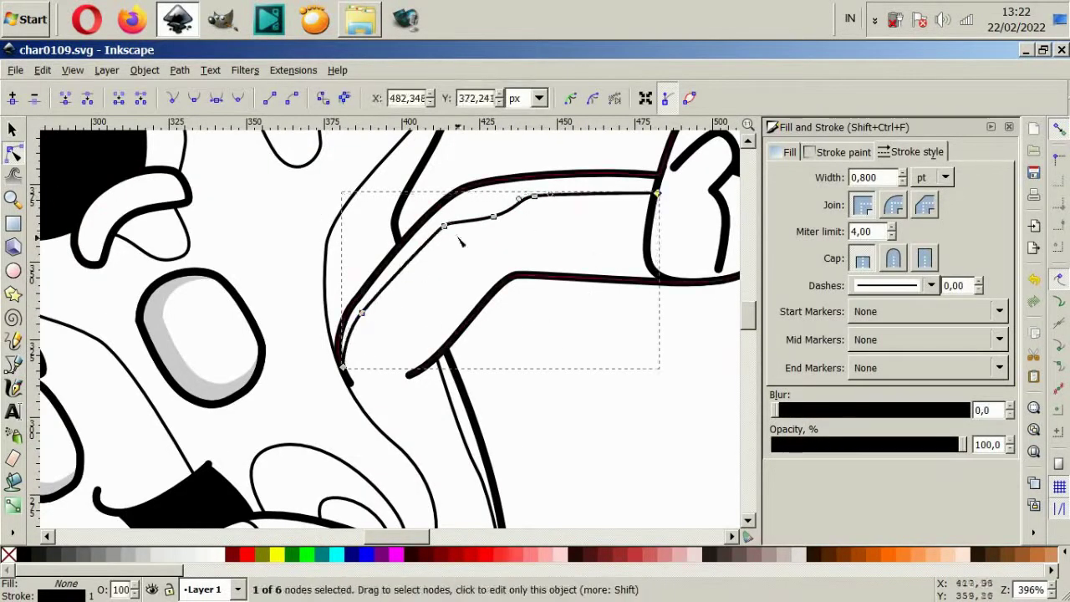
left_click_drag(444, 226, 432, 236)
key("Escape")
- Draw a curved contour line along the lower arm
key("b")
left_click(643, 250)
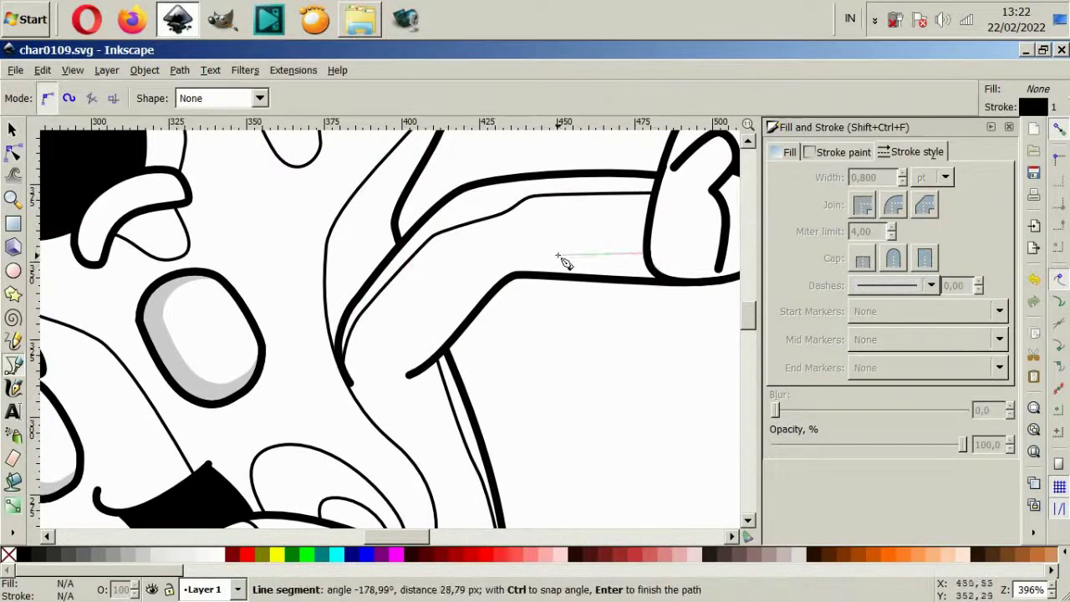
left_click_drag(523, 262, 483, 277)
double_click(488, 297)
scroll(526, 316, "down", 2)
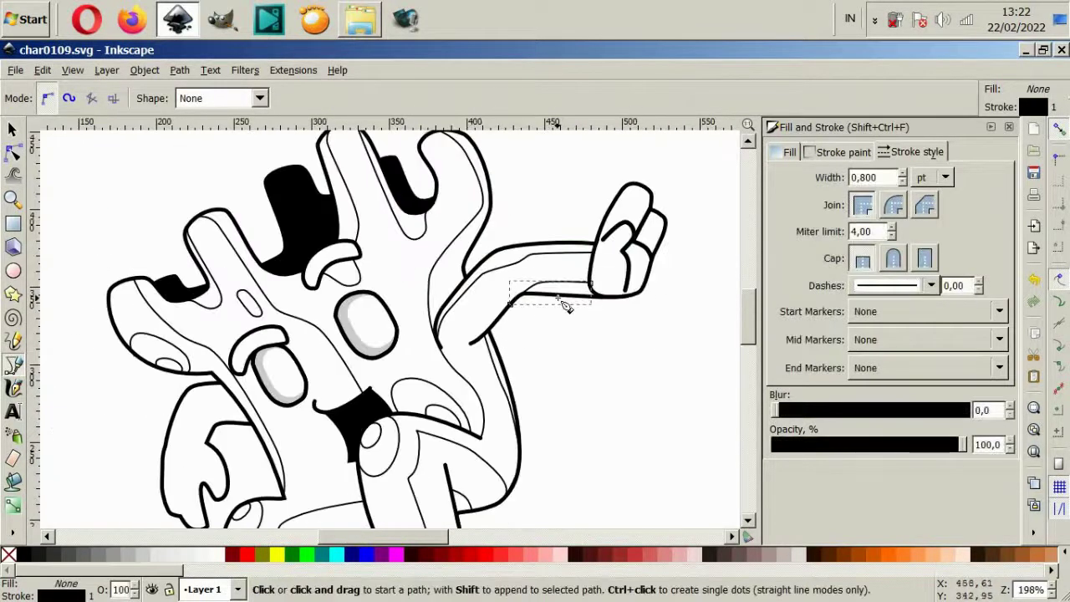
scroll(552, 298, "up", 2)
scroll(539, 293, "up", 2)
- Draw a small closed loop along the arm's top edge
left_click(489, 284)
left_click_drag(576, 244, 592, 267)
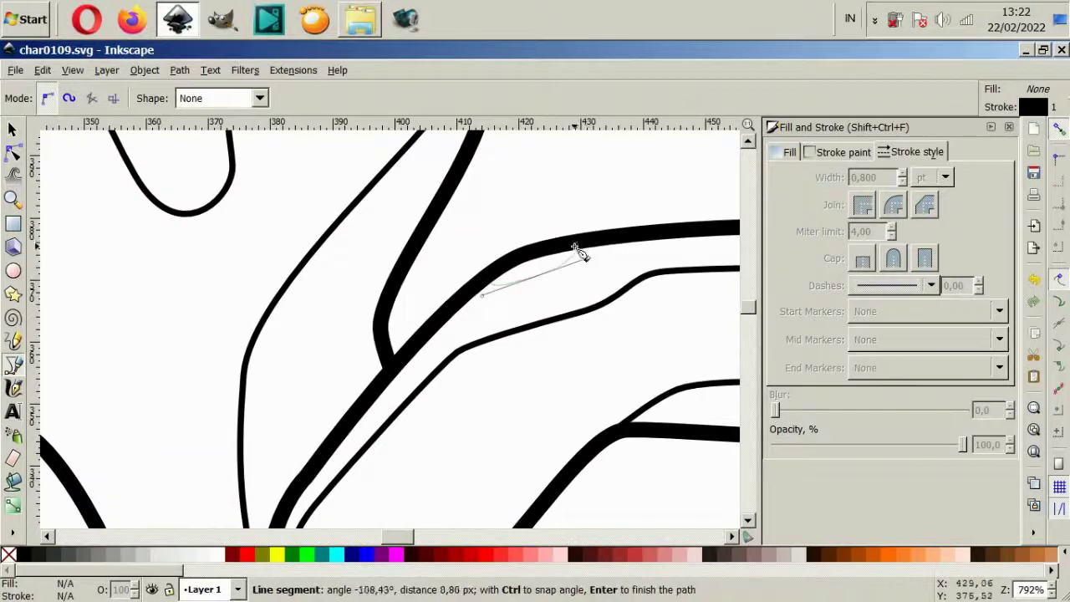
left_click(487, 284)
scroll(562, 330, "down", 2)
scroll(562, 330, "down", 2)
scroll(561, 330, "up", 1)
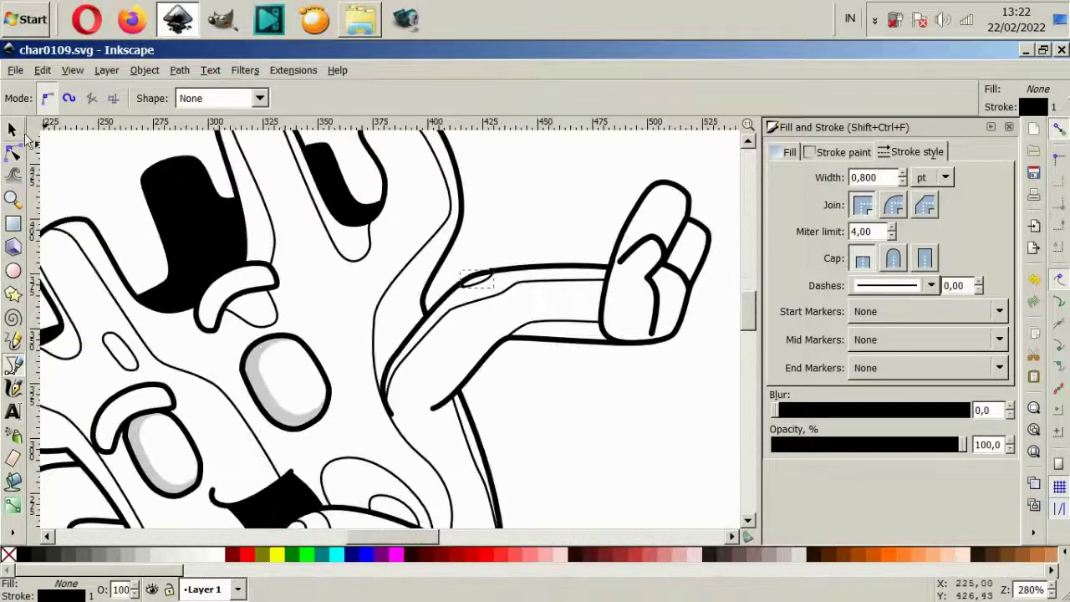
- Reshape the lower arm contours near the elbow, pulling their ends toward the hand
key("n")
left_click(561, 330)
left_click_drag(490, 353, 456, 387)
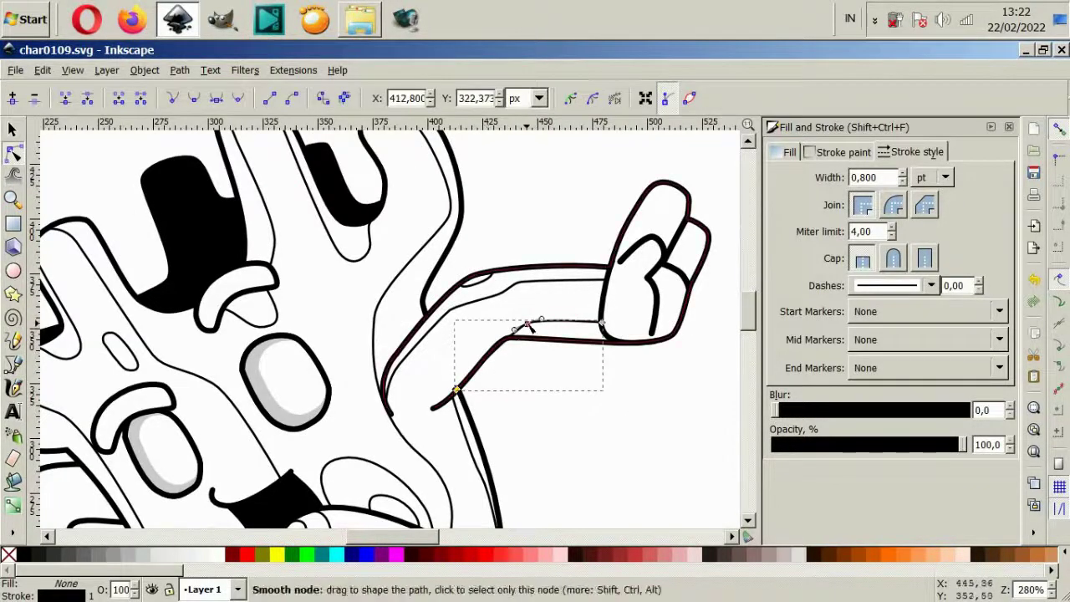
left_click_drag(513, 345, 605, 330)
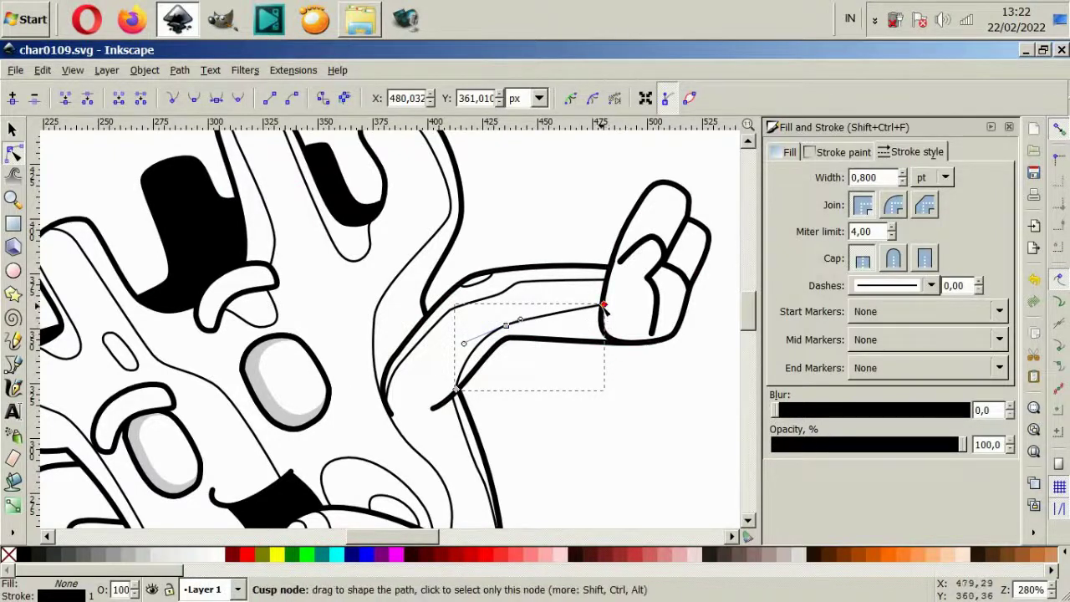
left_click(401, 400)
mouse_move(400, 400)
left_mouse_down()
mouse_move(422, 384)
mouse_move(399, 365)
left_mouse_up()
mouse_move(452, 312)
left_mouse_down()
mouse_move(464, 325)
mouse_move(495, 324)
left_mouse_up()
left_click(510, 331)
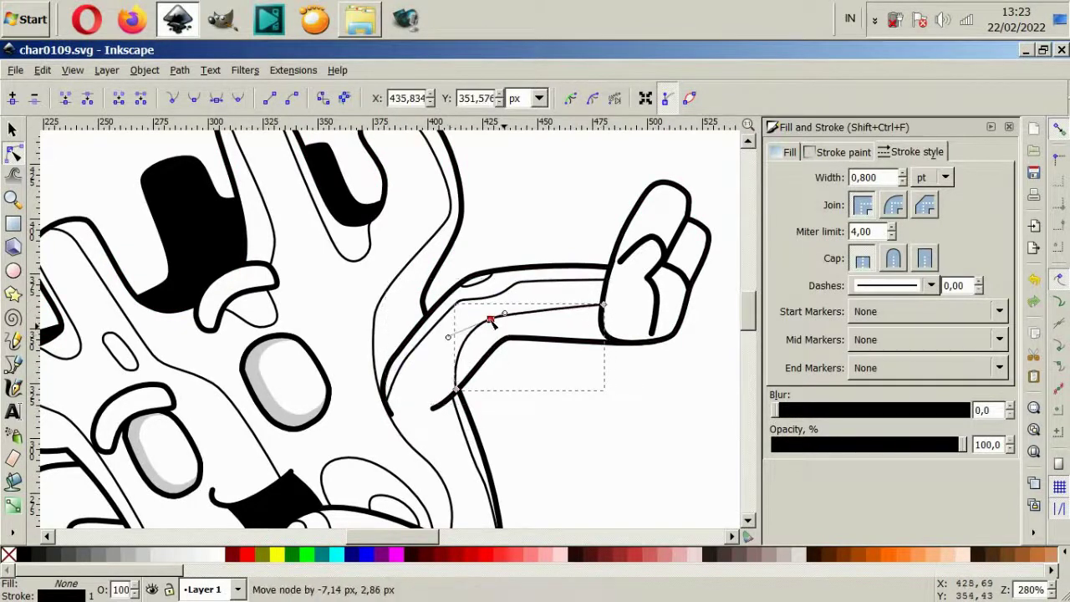
key("Escape")
- Fit the inner arm contour's bottom node, curve and top node onto the arm outline
scroll(623, 401, "down", 2, "ctrl")
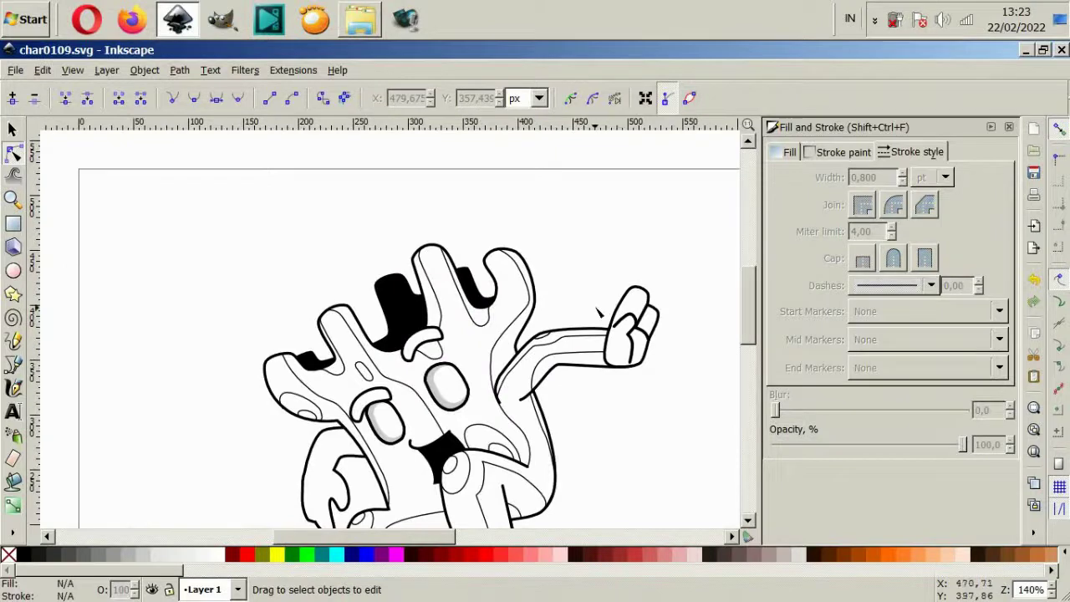
scroll(597, 311, "up", 4, "ctrl")
left_click(518, 311)
left_click_drag(548, 397, 519, 415)
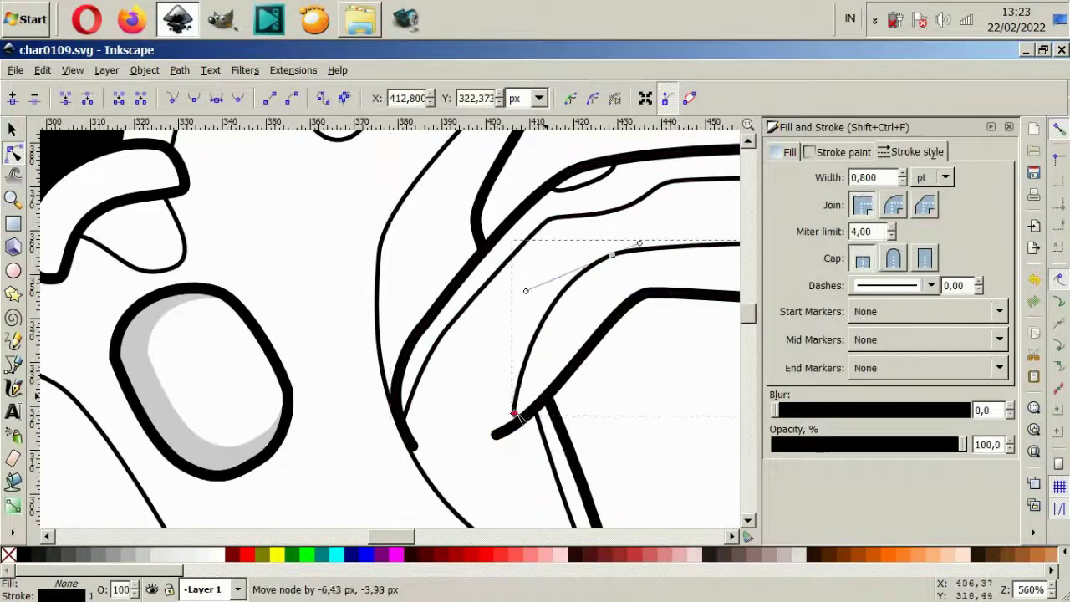
left_click_drag(524, 290, 496, 298)
left_click_drag(612, 254, 626, 259)
- Select the inner arm contour's bottom node to check its placement
key("Escape")
scroll(627, 370, "down", 5, "ctrl")
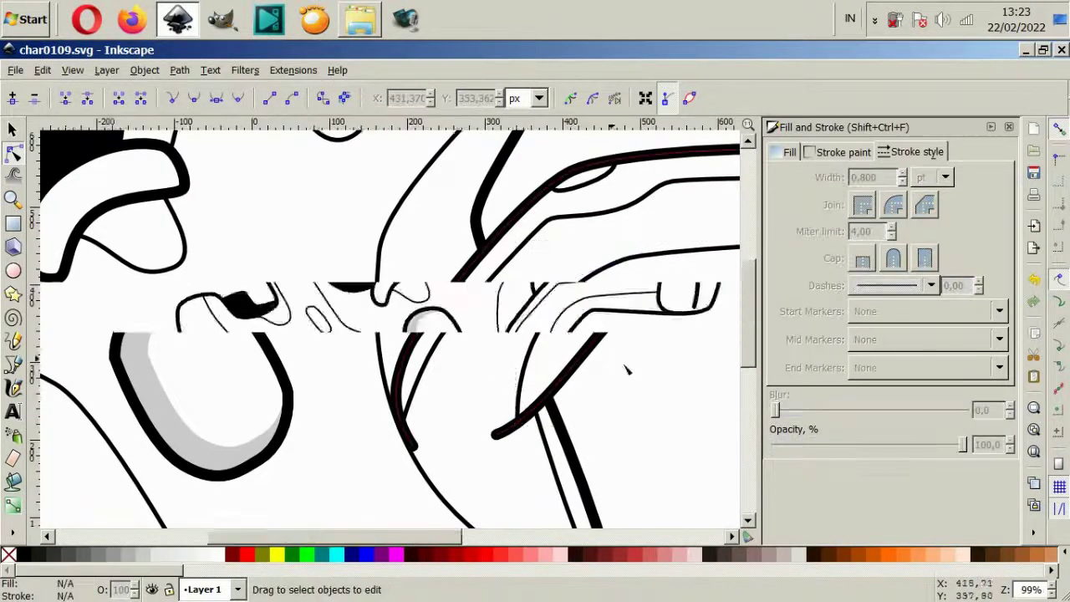
scroll(639, 377, "up", 3, "ctrl")
scroll(513, 310, "up", 2, "ctrl")
left_click(509, 368)
left_click(485, 429)
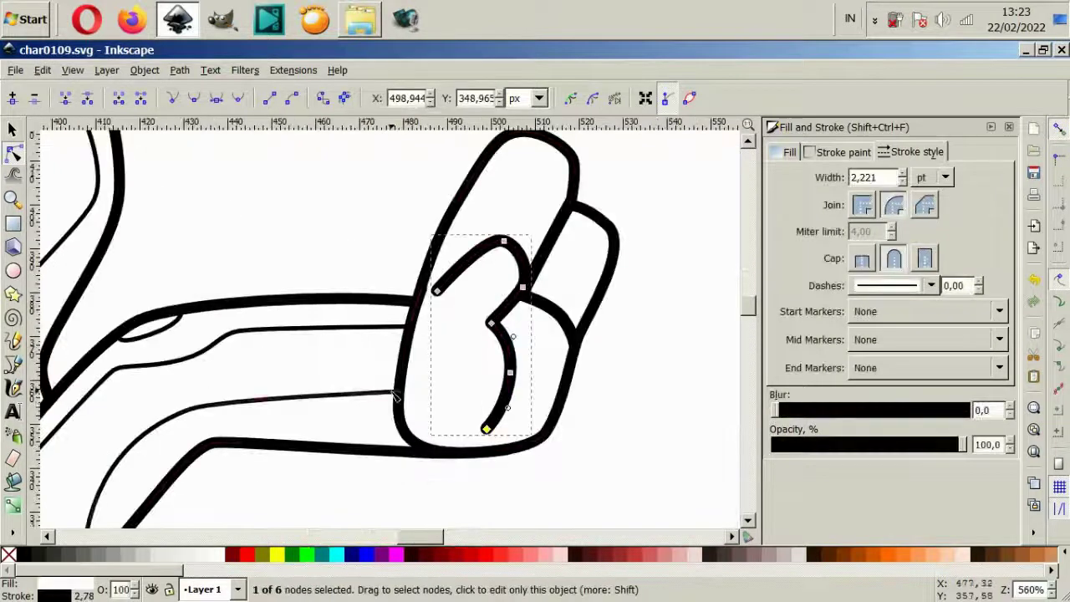
key("Escape")
- Pull the fist outline's side nodes inward and nudge the inner finger line's nodes
scroll(521, 232, "up", 2)
left_click(571, 269)
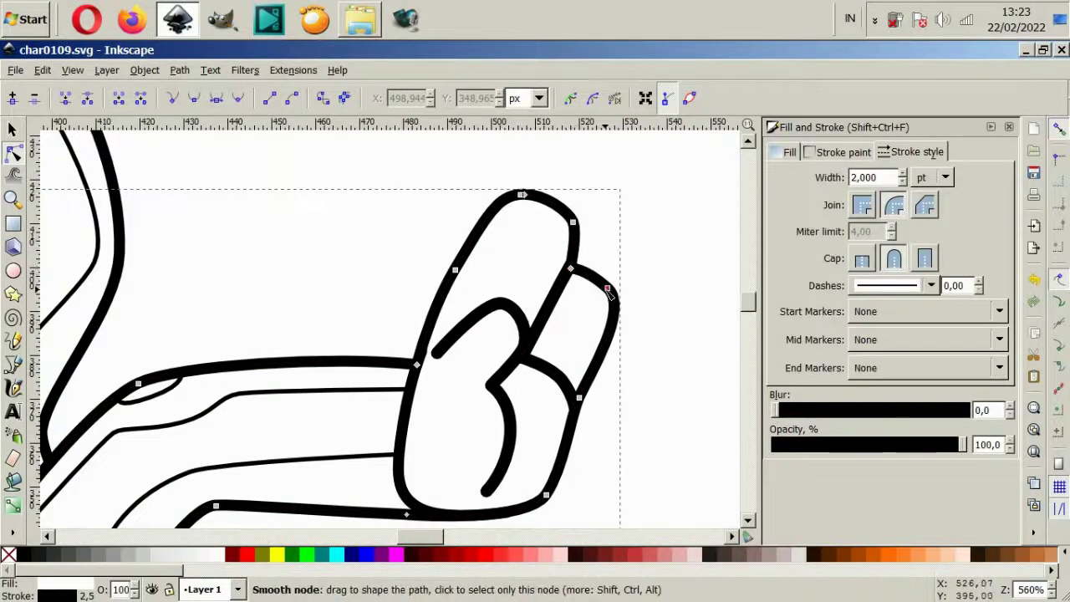
left_click_drag(608, 289, 595, 277)
left_click_drag(455, 270, 471, 269)
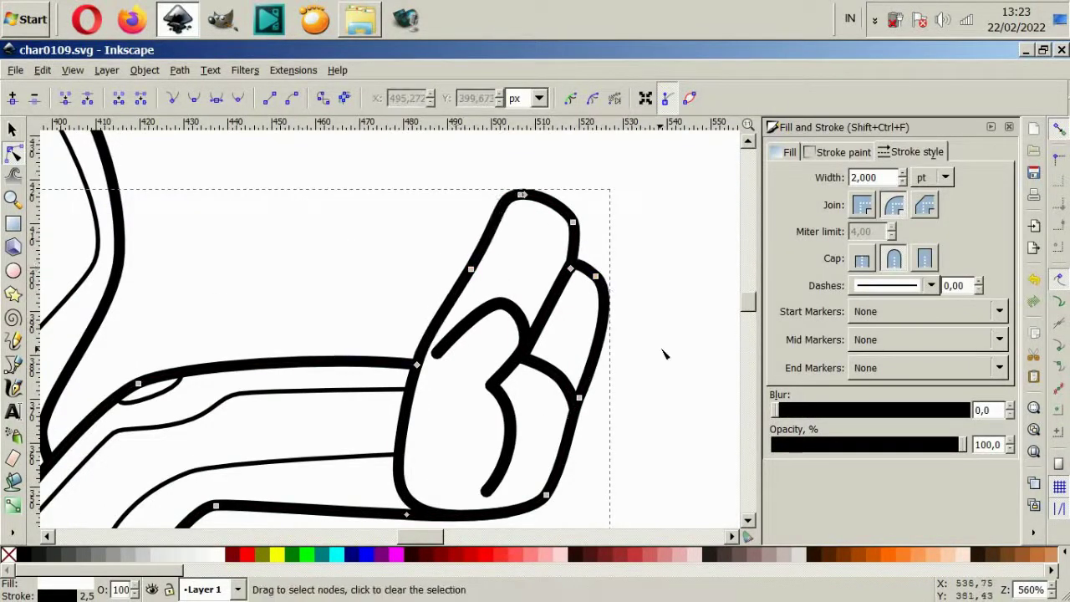
left_click(552, 368)
left_click_drag(535, 355, 538, 346)
left_click(515, 324)
left_click(662, 432)
- Draw thin contour lines inside the top finger, along two finger edges and the fist's bottom
left_click(12, 363)
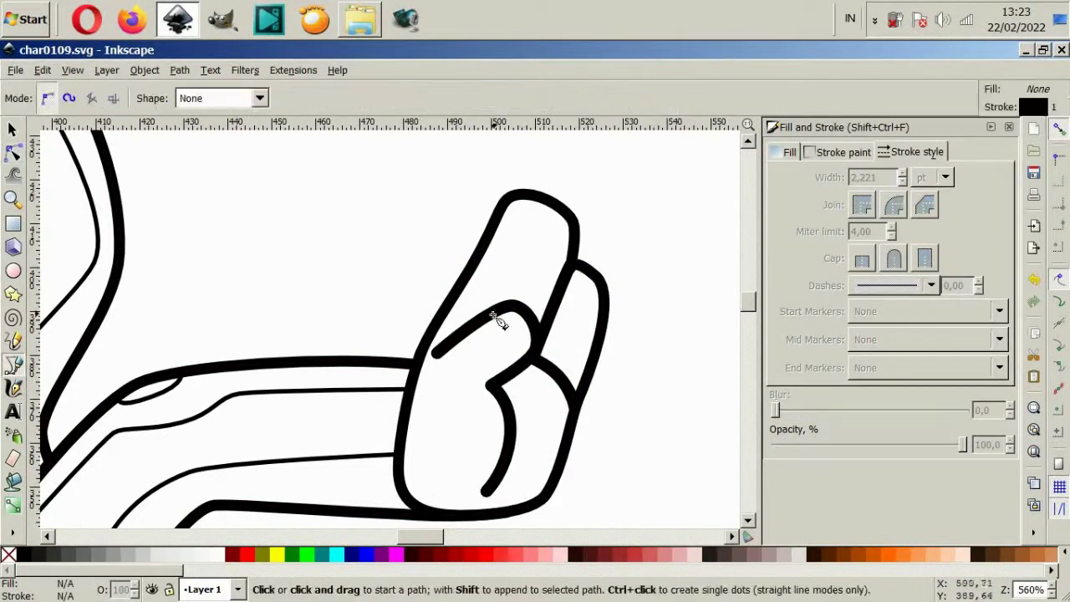
left_click_drag(434, 353, 480, 356)
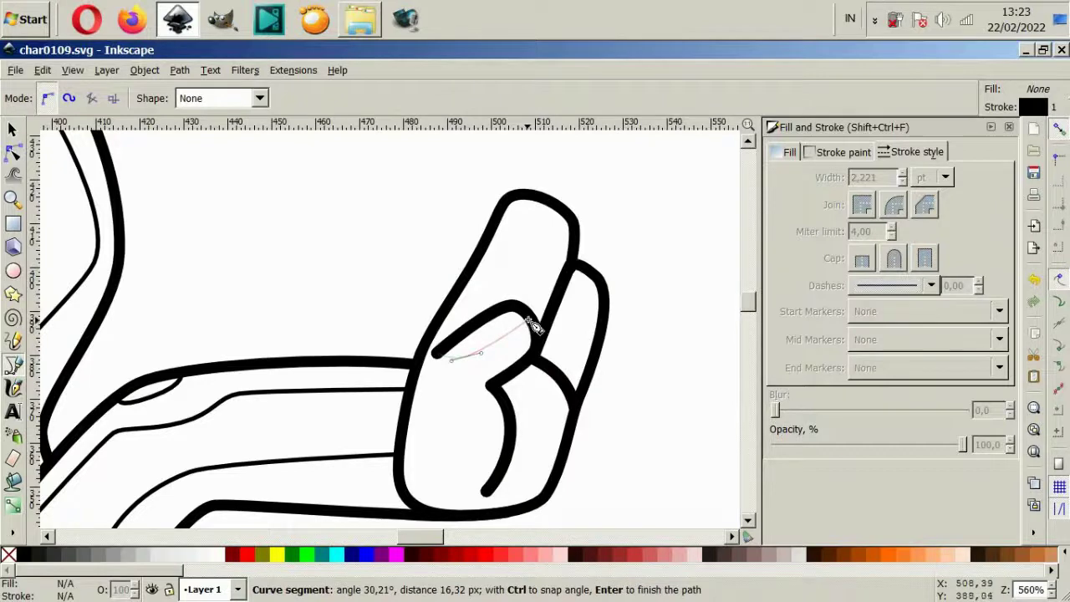
double_click(535, 329)
left_click_drag(551, 205, 554, 231)
left_click(535, 308)
right_click(575, 256)
left_click(575, 257)
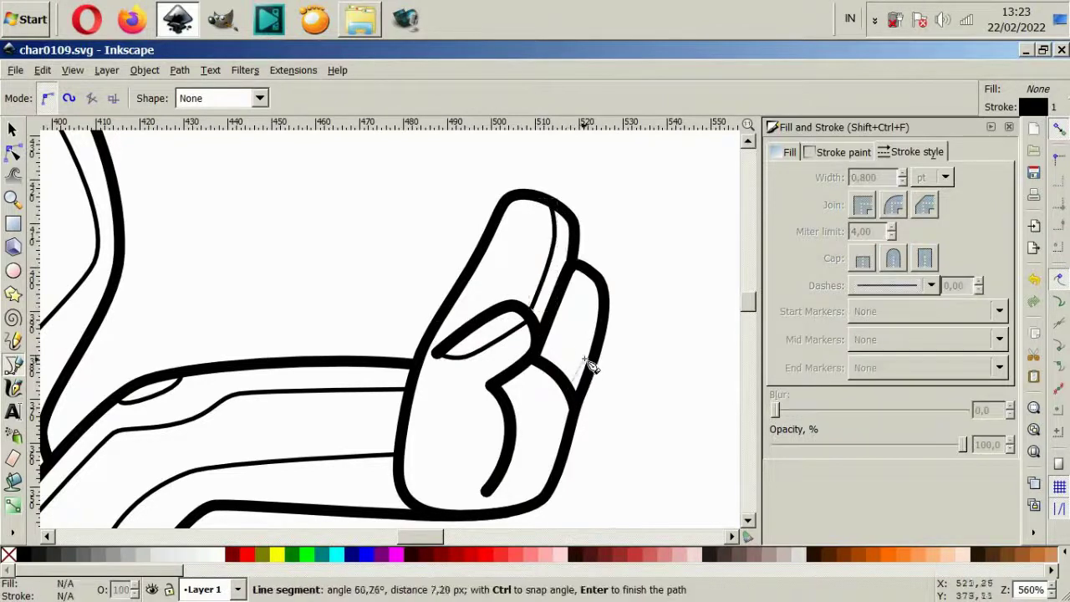
right_click(444, 497)
left_click(439, 497)
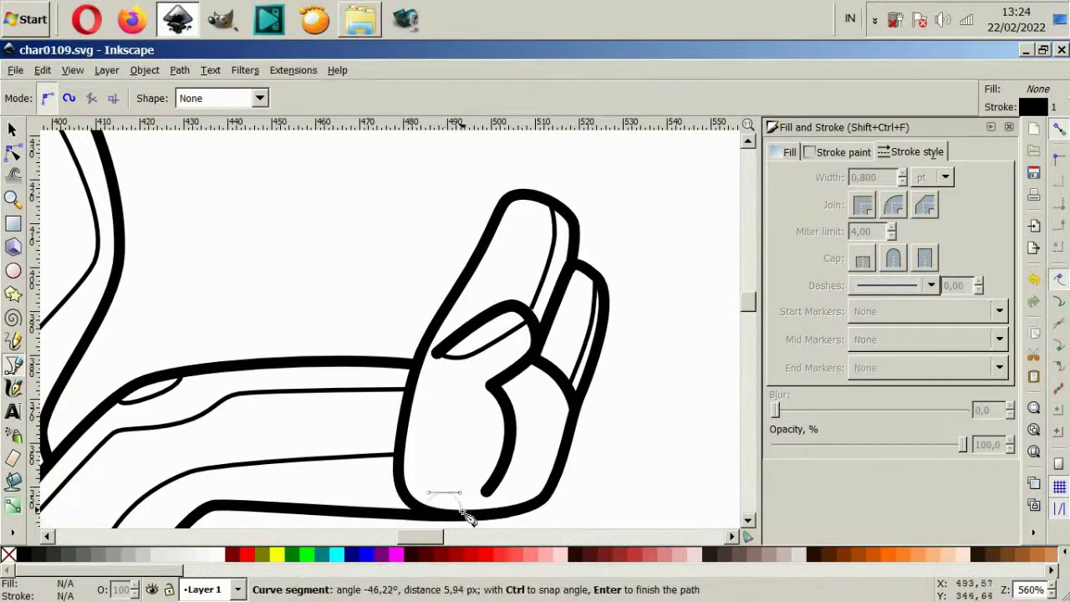
right_click(468, 518)
scroll(502, 411, "down", 4)
- Draw a thin contour along the lowered limb's edge and a small oval near its top
scroll(203, 417, "up", 4)
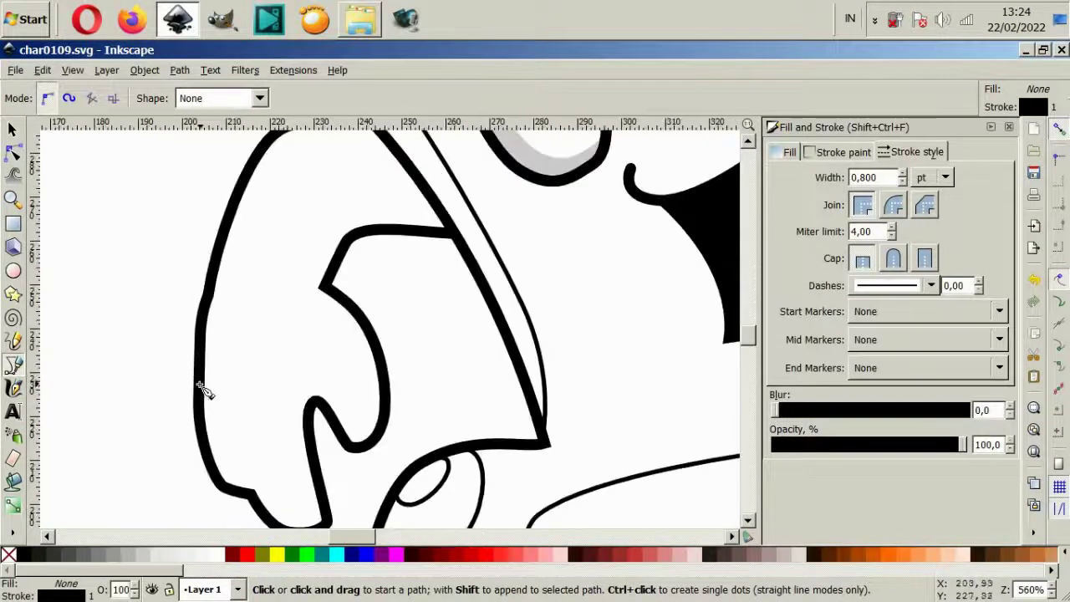
left_click(201, 389)
left_click_drag(278, 375, 275, 370)
scroll(276, 367, "up", 3)
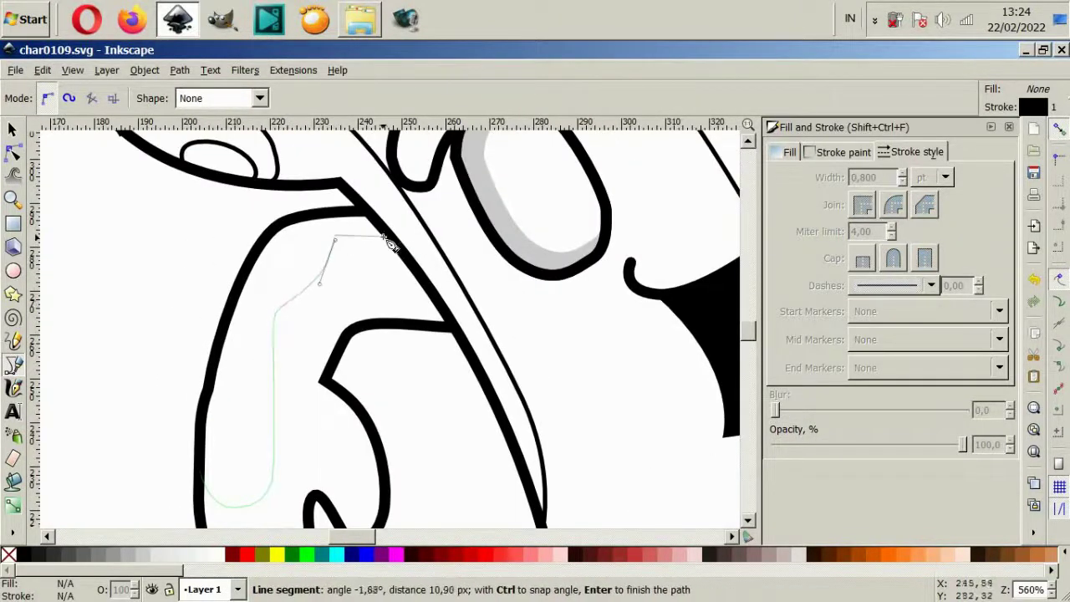
right_click(256, 270)
left_click_drag(250, 274, 287, 288)
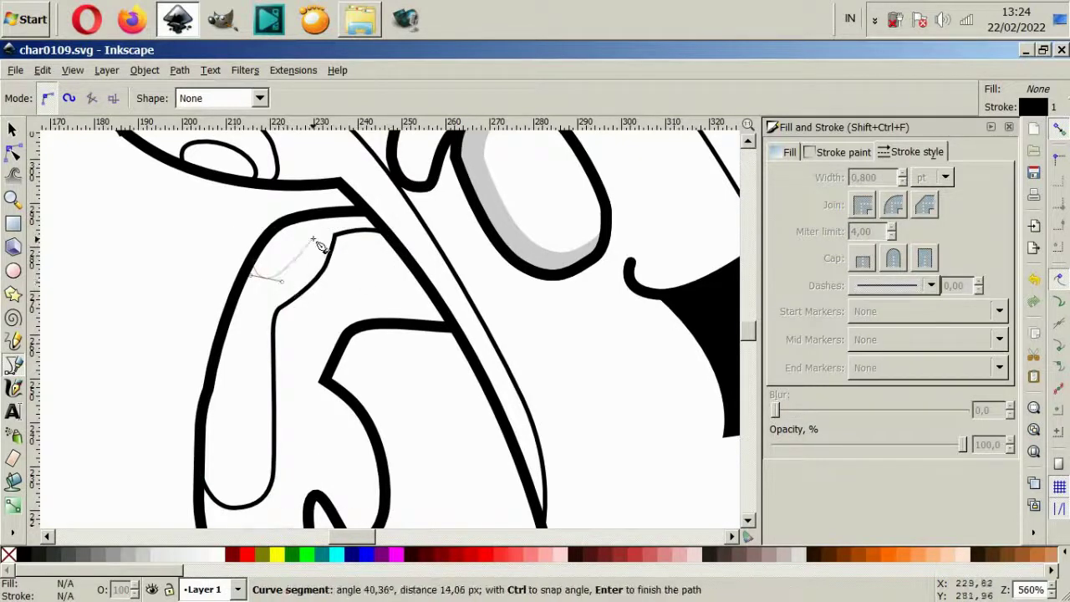
left_click(302, 227)
- Add several short thin contour lines and a small curve on the lowered hand
left_click(252, 275)
left_click(327, 380)
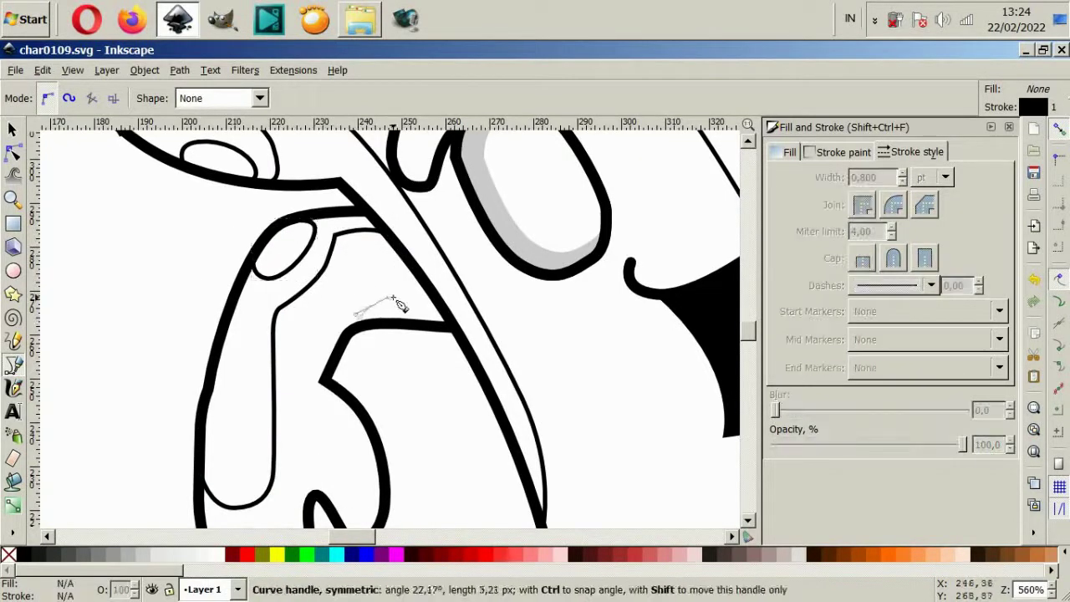
right_click(450, 312)
scroll(353, 443, "down", 4)
left_click(261, 473)
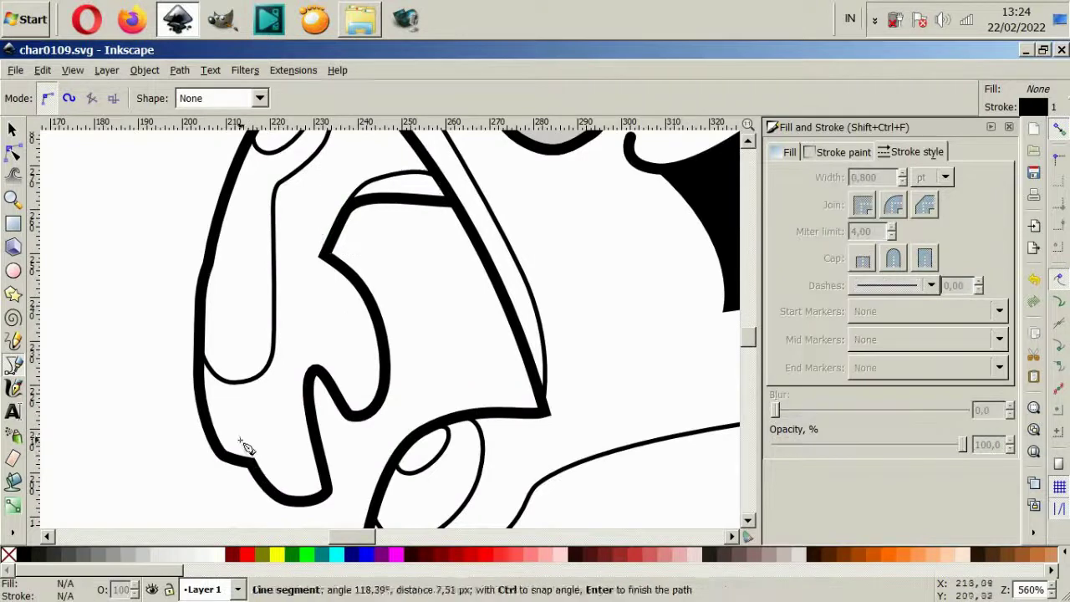
left_click(238, 401)
right_click(311, 393)
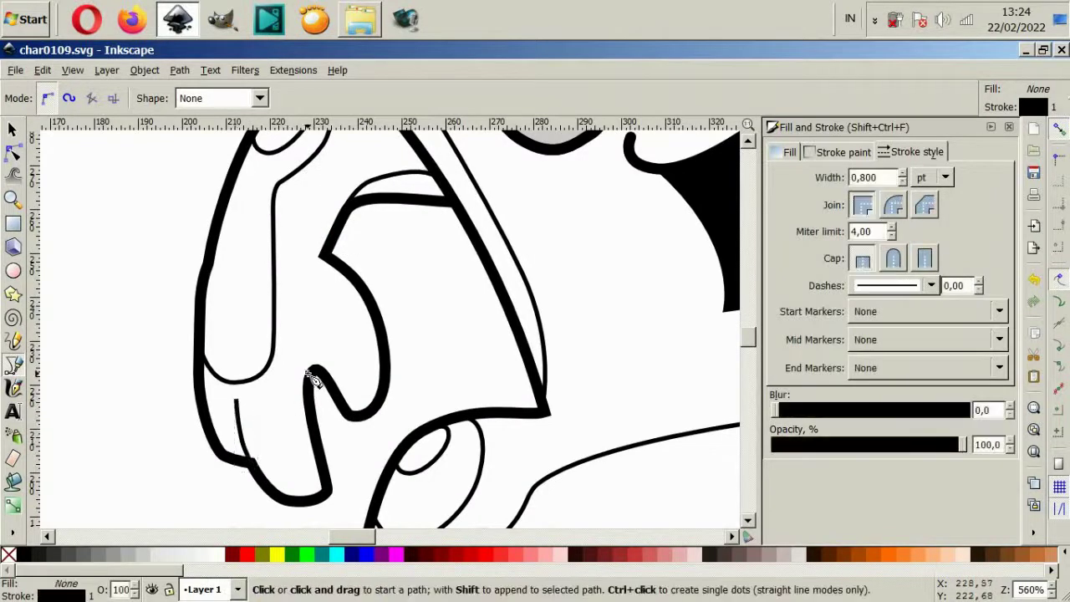
left_click_drag(311, 377, 336, 355)
key("Return")
- Zoom in on the lowered hand and draw a small thin-outlined oval there
key("minus")
key("minus")
key("minus")
key("minus")
key("minus")
key("F1")
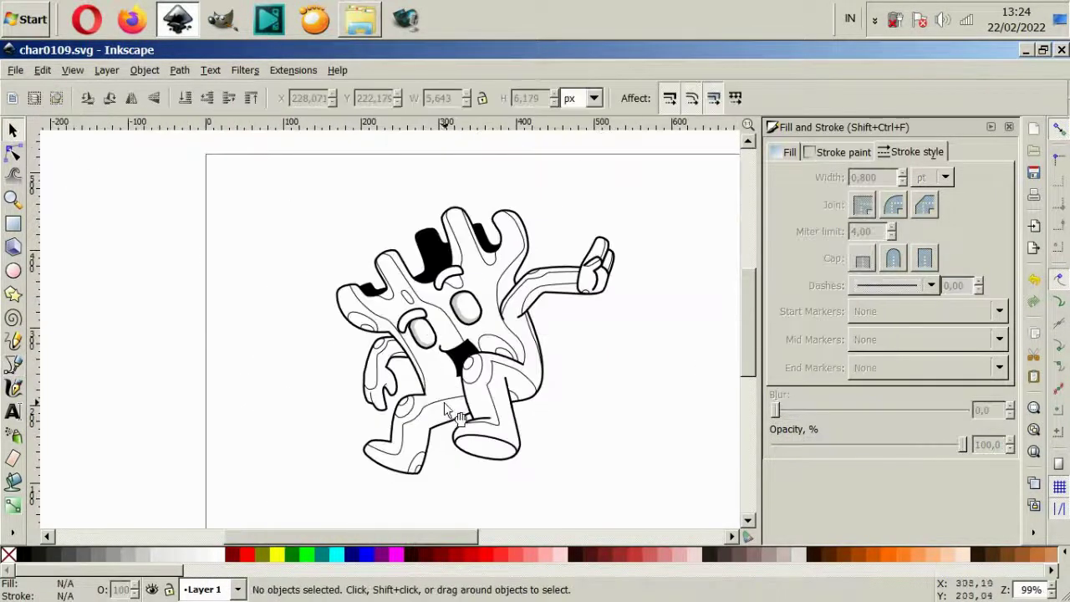
key("plus")
key("plus")
key("plus")
left_click(14, 366)
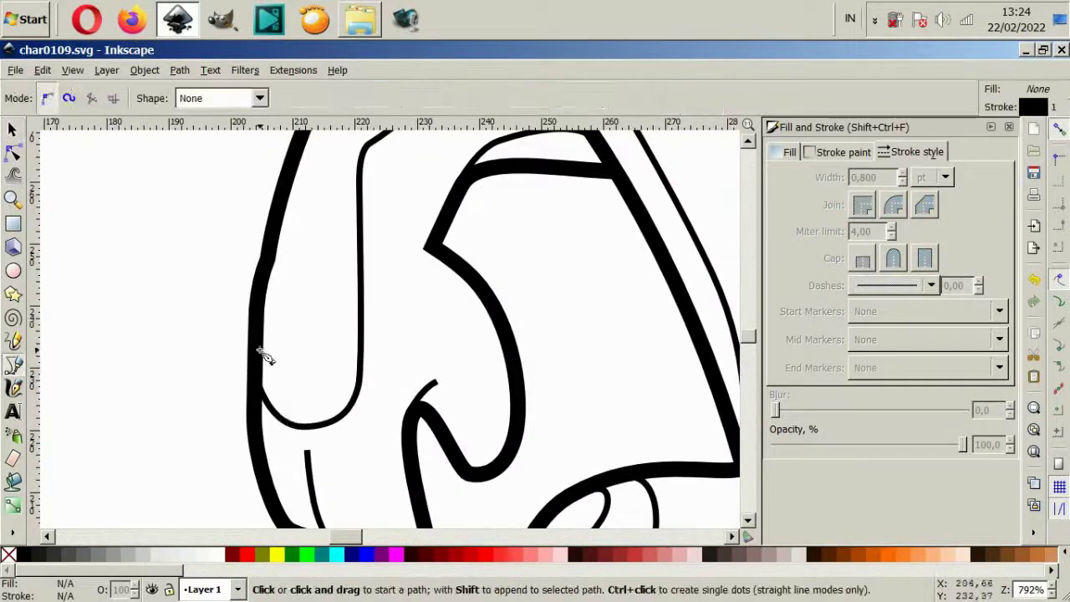
left_click(263, 361)
left_click_drag(320, 359, 327, 320)
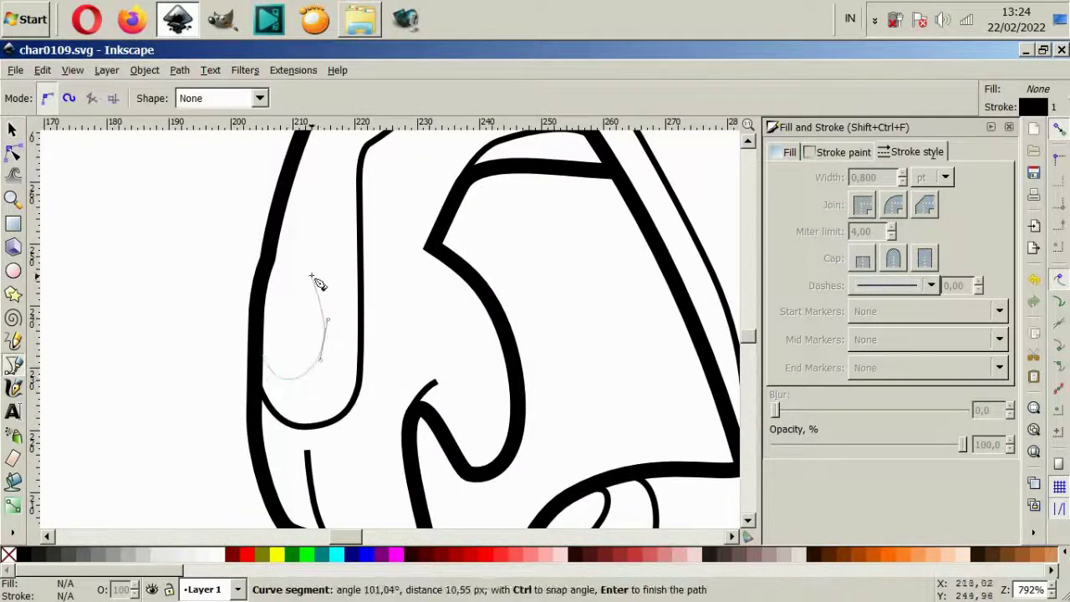
left_click(267, 323)
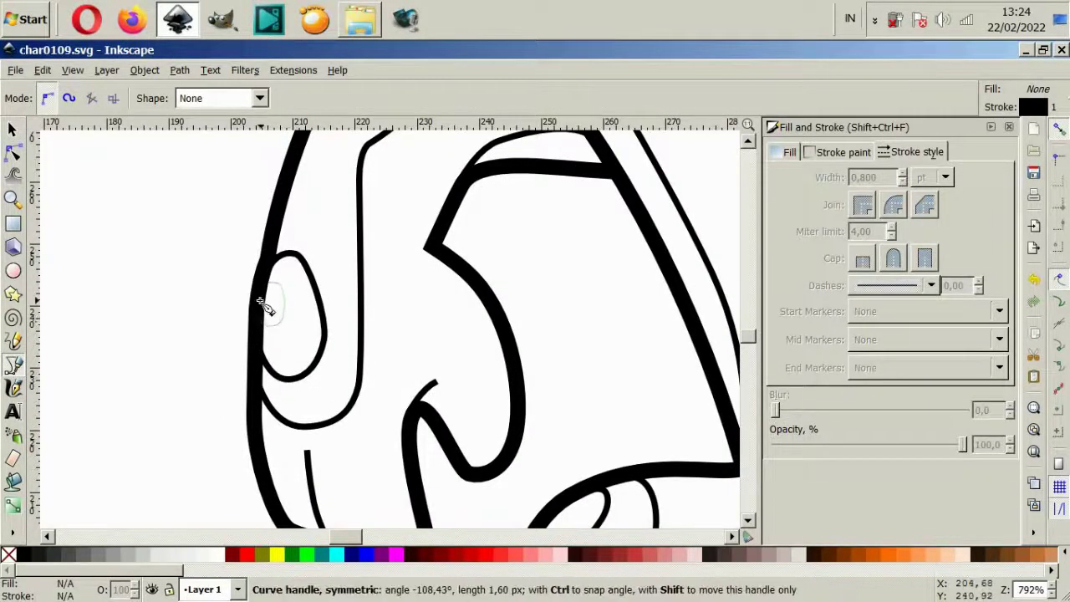
key("Return")
key("minus")
key("minus")
key("minus")
scroll(573, 334, "up", 1)
- Reshape the small oval on the raised arm by moving its left node
key("n")
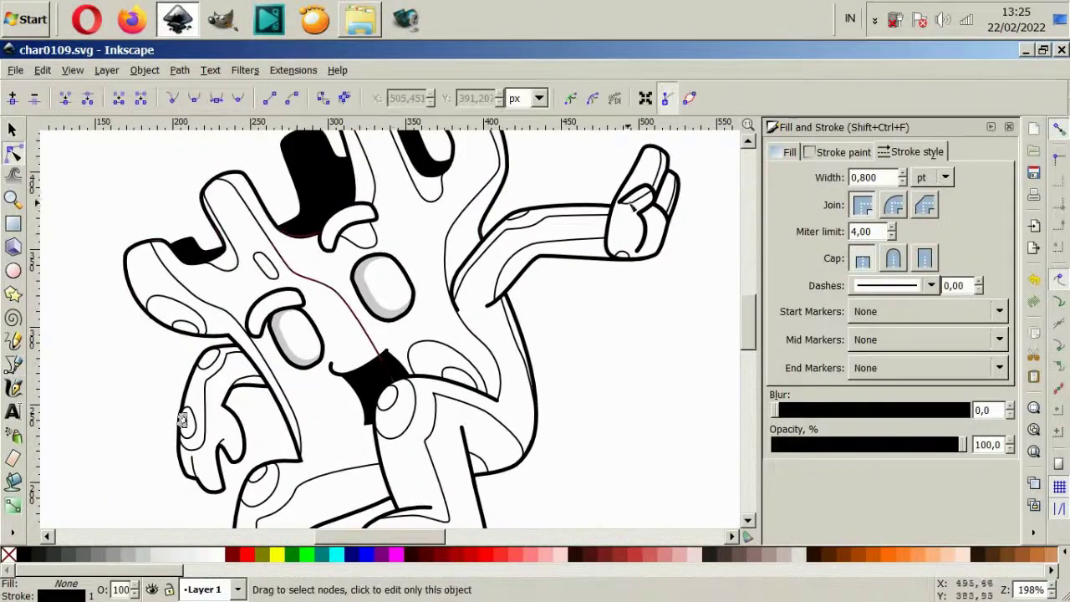
scroll(570, 251, "up", 2)
left_click_drag(619, 201, 468, 268)
left_click(450, 249)
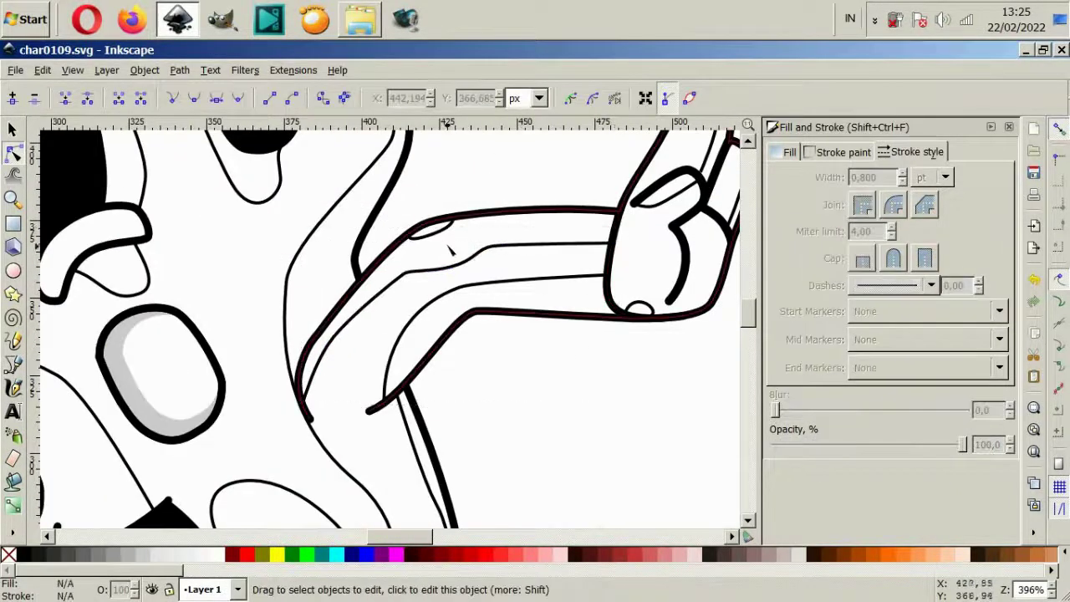
left_click_drag(412, 243, 407, 243)
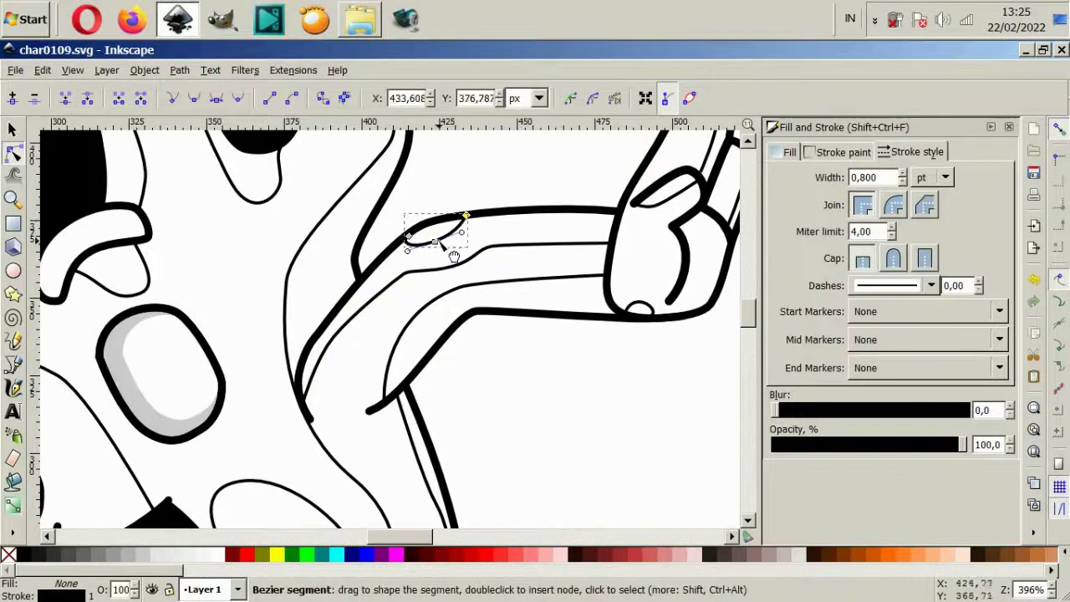
left_click(408, 237)
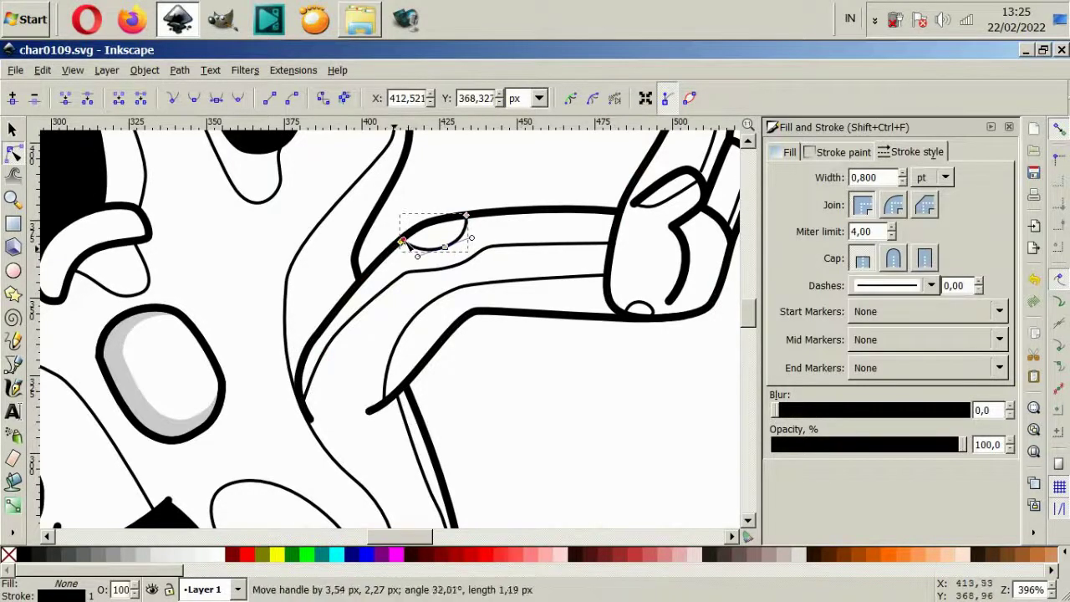
left_click_drag(409, 245, 424, 245)
- Move the inner arm contour line's end node slightly
left_click(501, 187)
scroll(502, 187, "down", 2)
left_click(583, 321)
left_click_drag(586, 327, 585, 323)
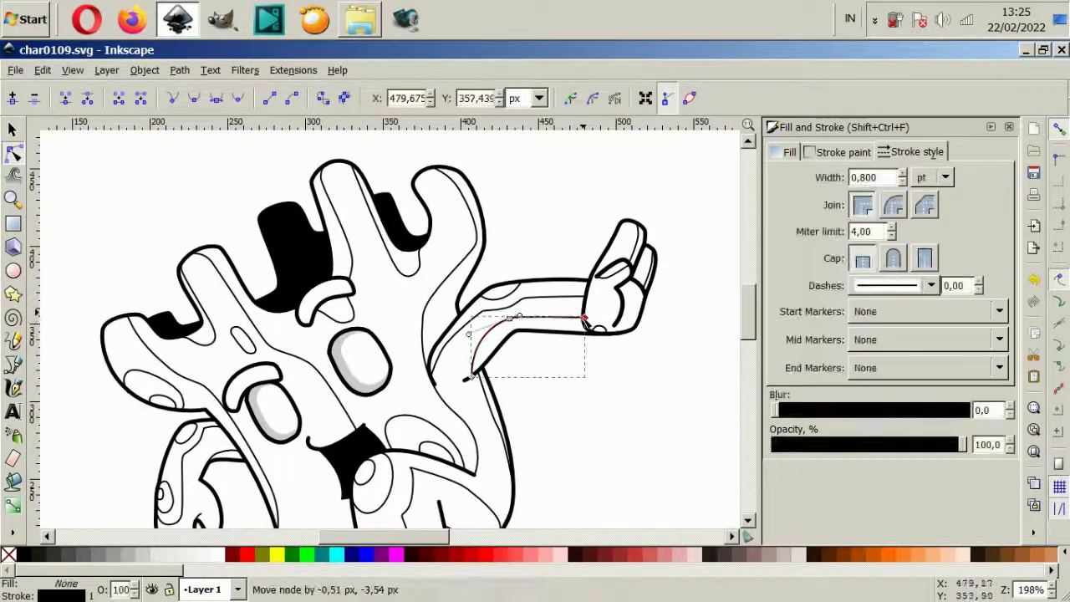
left_click(616, 378)
scroll(616, 377, "down", 3)
scroll(519, 335, "up", 1)
scroll(519, 334, "up", 6)
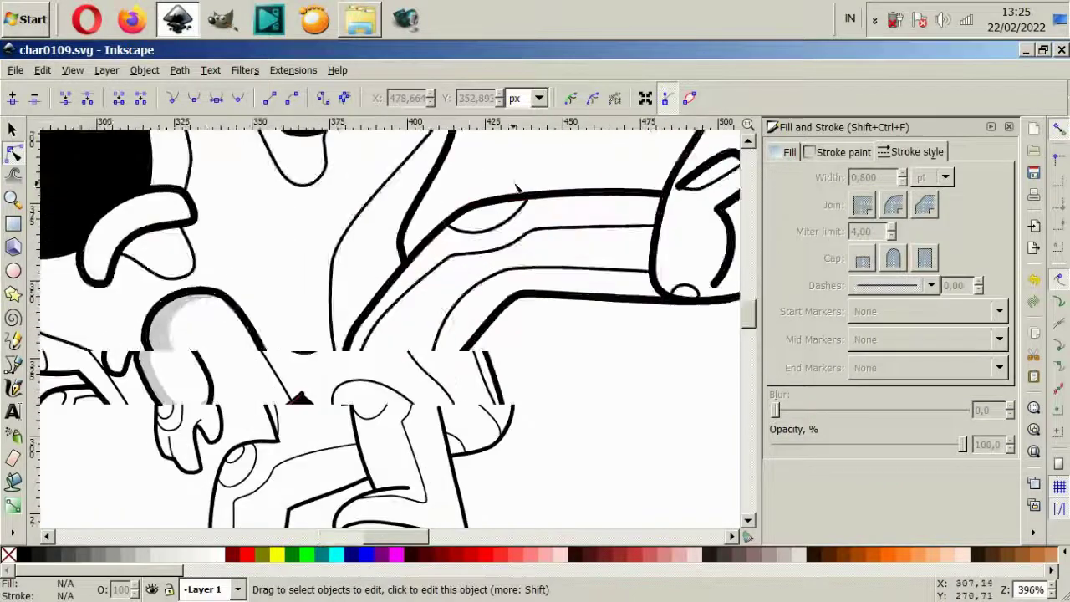
- Draw a small lens-shaped curve under the raised arm's top outline
left_click(15, 365)
left_click(335, 244)
left_click_drag(432, 218, 413, 210)
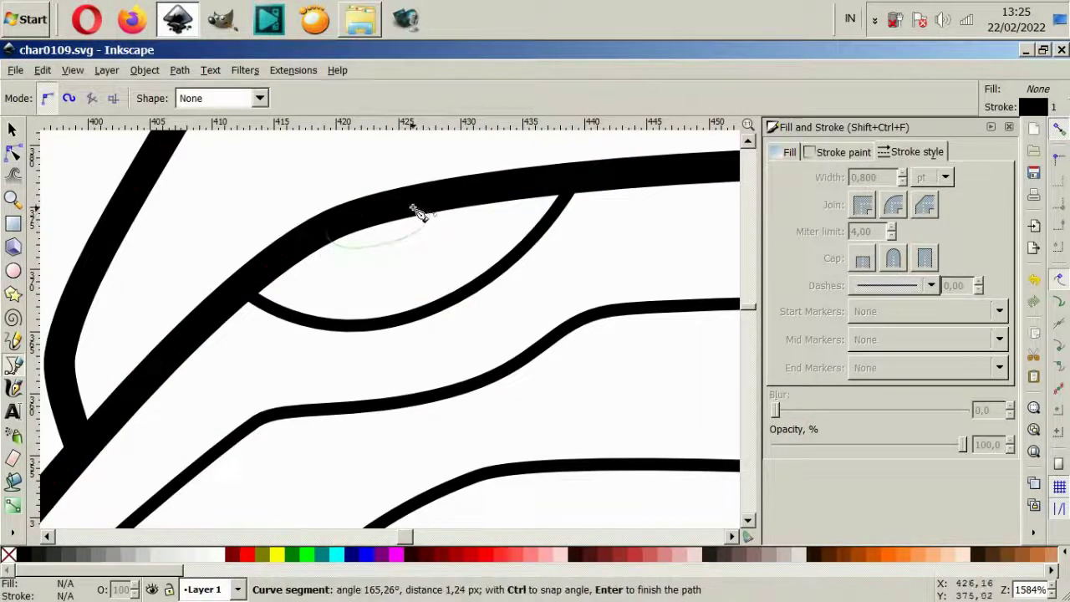
left_click(334, 244)
scroll(510, 320, "down", 2)
scroll(509, 320, "down", 4)
- Bend a segment of the inner arm line and lower its right end node
key("n")
left_click(466, 276)
scroll(466, 318, "up", 3)
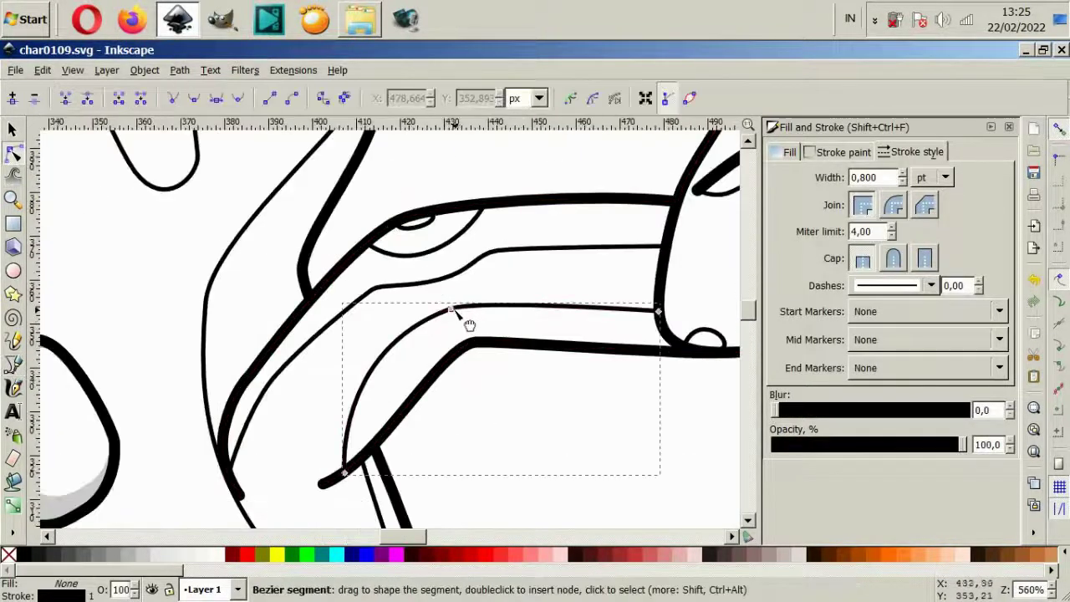
left_click_drag(454, 321, 487, 316)
left_click_drag(658, 311, 660, 320)
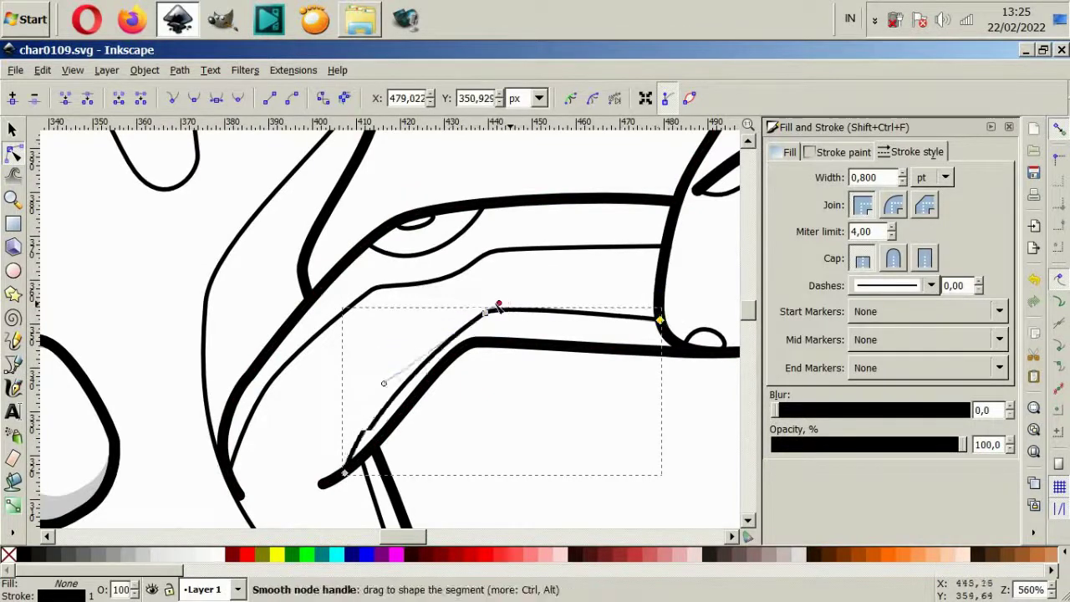
key("Escape")
scroll(526, 400, "down", 2)
scroll(509, 401, "down", 2)
- Draw a thin curved contour line low inside the lower-left limb
scroll(242, 399, "up", 2)
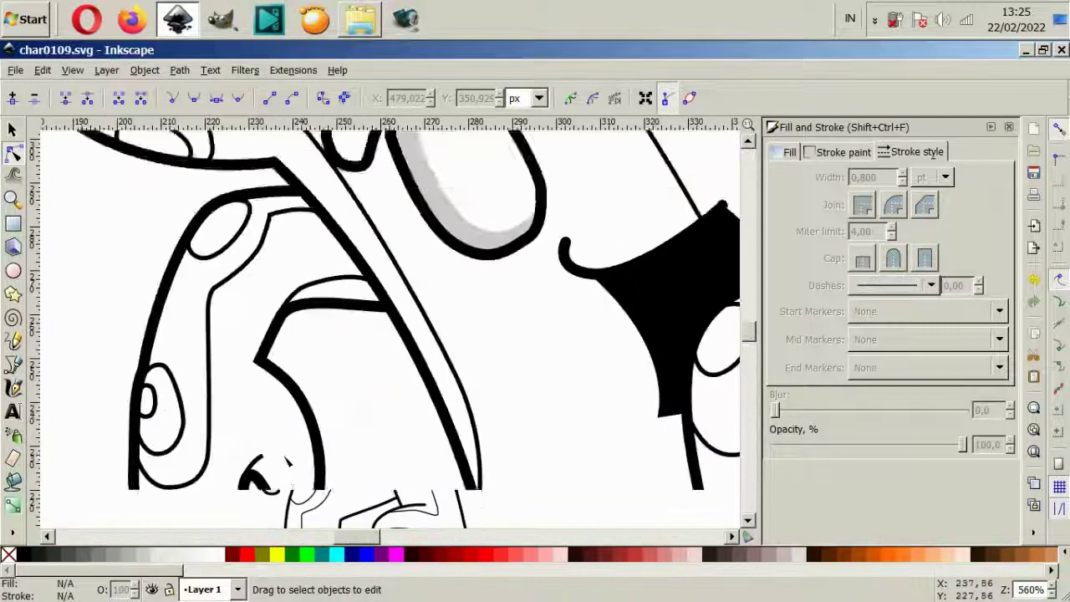
scroll(243, 399, "up", 2)
key("b")
scroll(242, 399, "up", 2)
left_click(285, 497)
left_click_drag(205, 247, 239, 275)
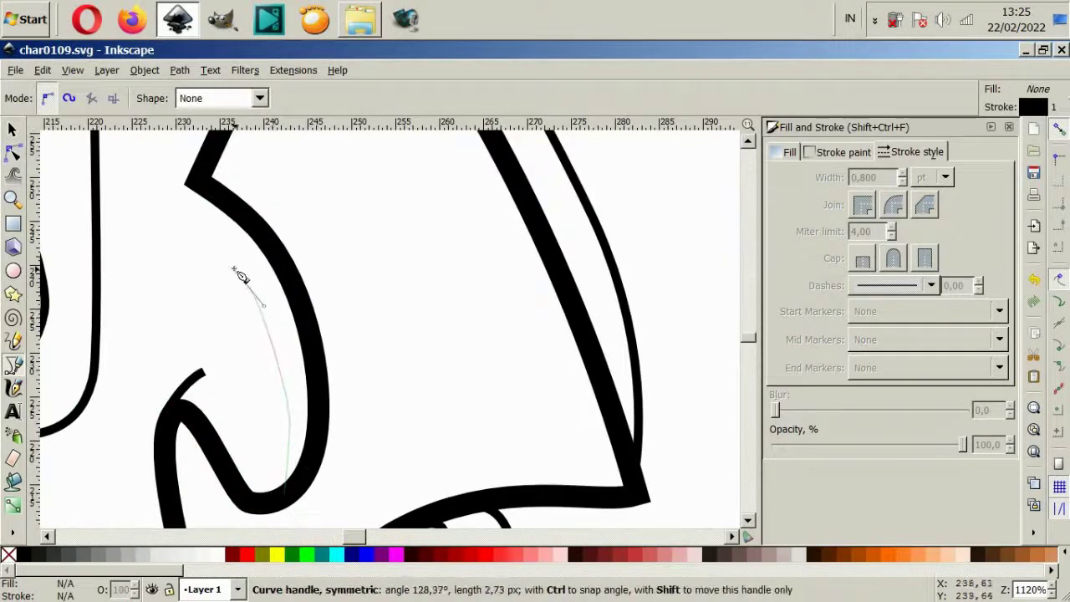
left_click_drag(316, 418, 258, 426)
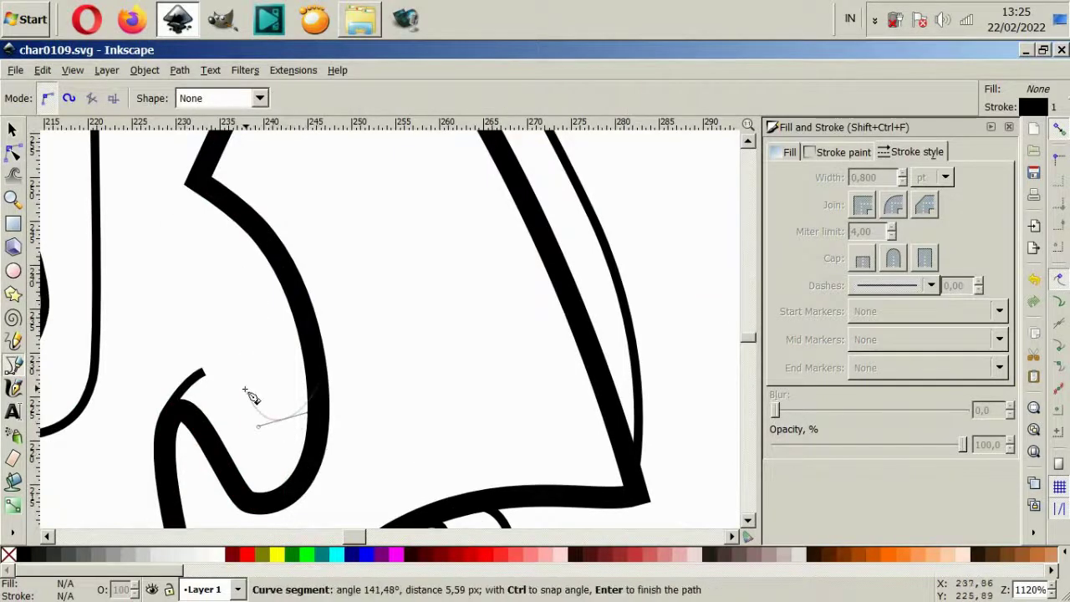
key("Return")
- Add another short straight contour line in the limb and start a third one
scroll(319, 418, "down", 3)
scroll(167, 418, "up", 4)
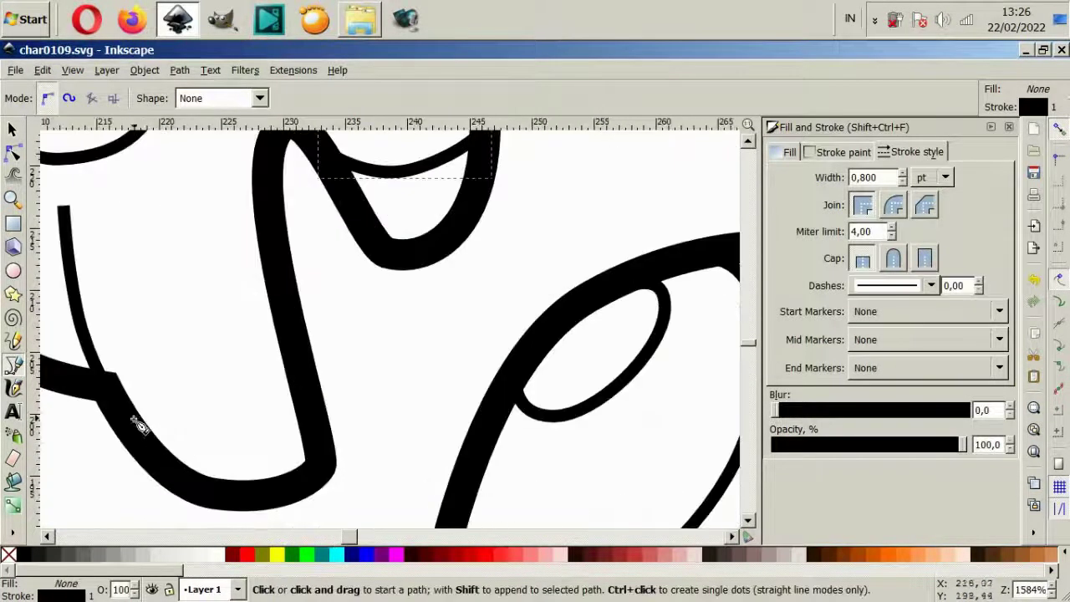
left_click(134, 422)
left_click(312, 413)
key("Return")
scroll(318, 415, "down", 2)
scroll(186, 342, "up", 2)
left_click(222, 387)
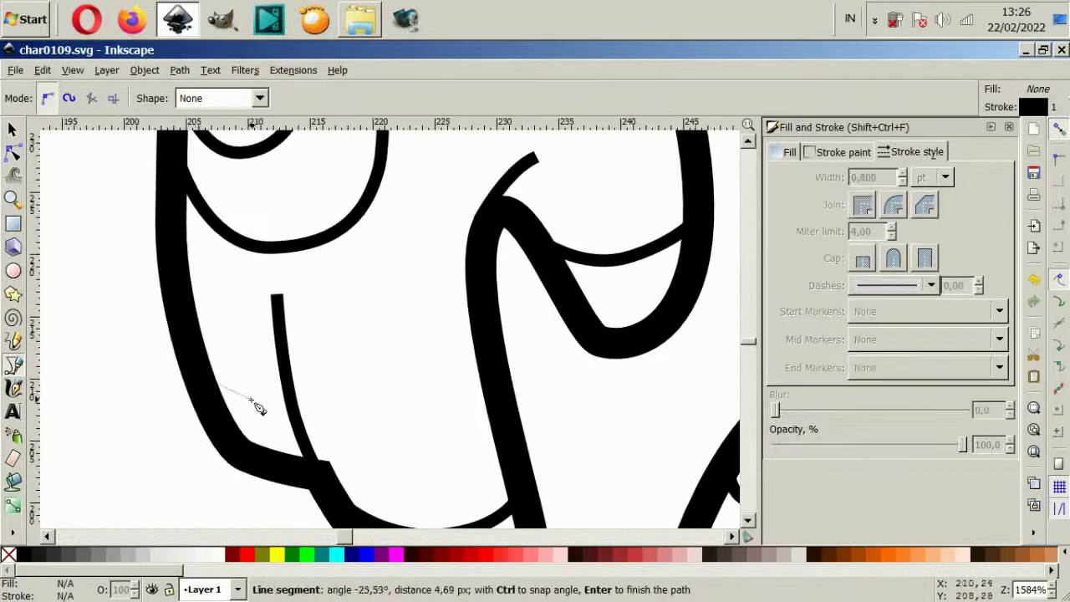
- Finish the third short contour line in the limb
left_click(297, 415)
key("Return")
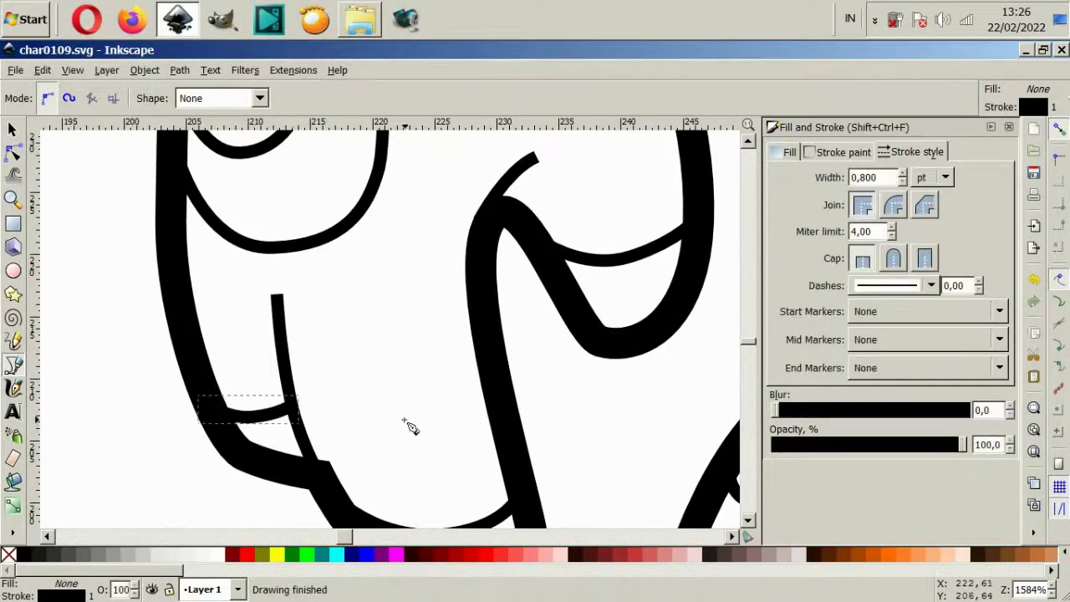
scroll(409, 427, "down", 3)
scroll(614, 213, "up", 2)
- Smooth the inner finger path's curve near its junction on the raised hand
key("F1")
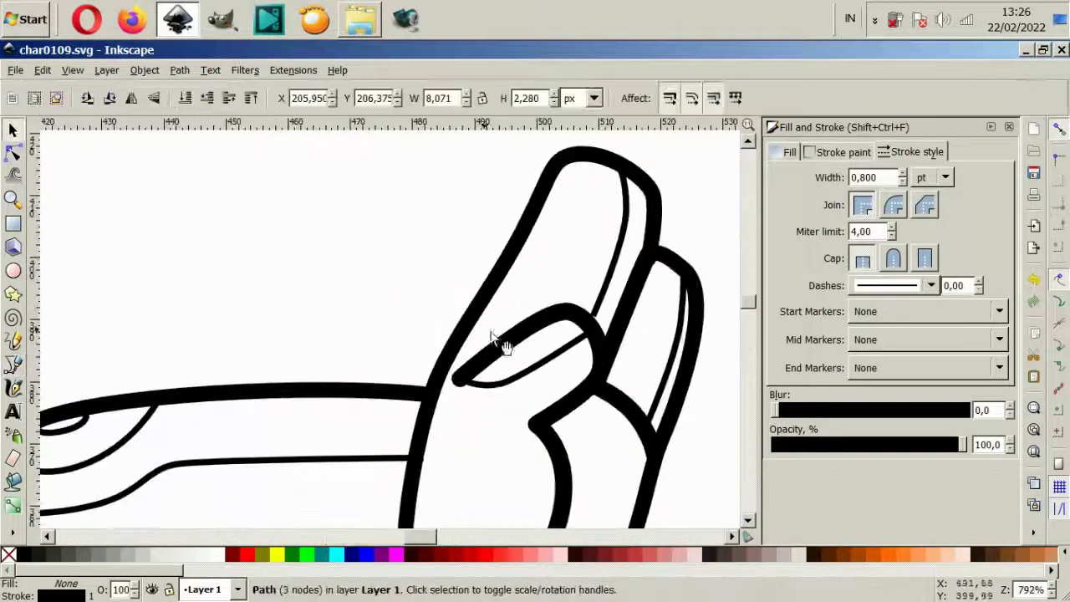
left_click(649, 306, "shift")
key("Escape")
key("F2")
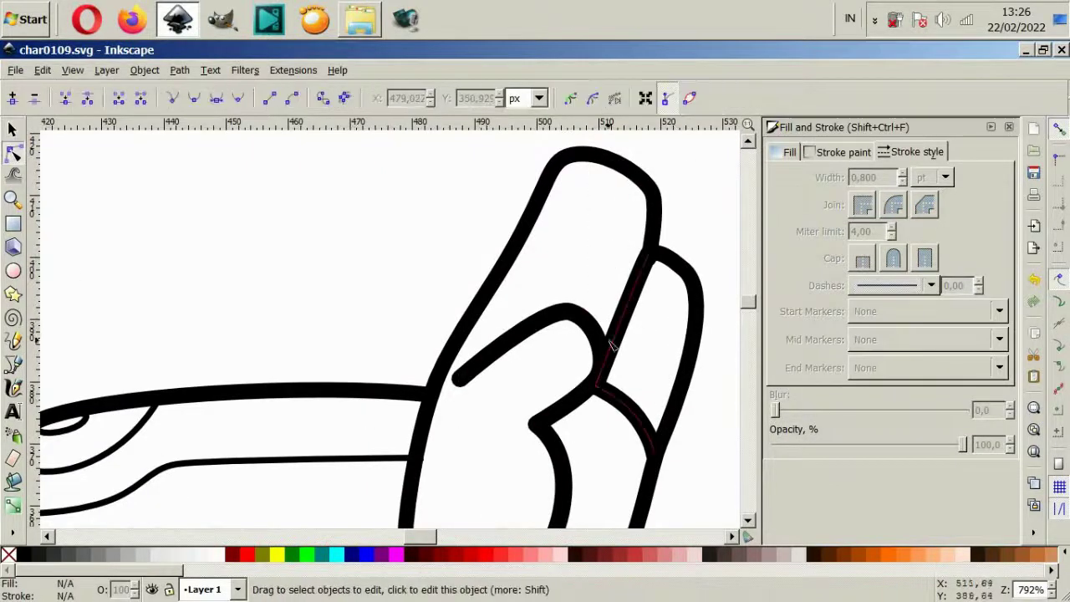
left_click(535, 331)
left_click_drag(625, 389, 590, 413)
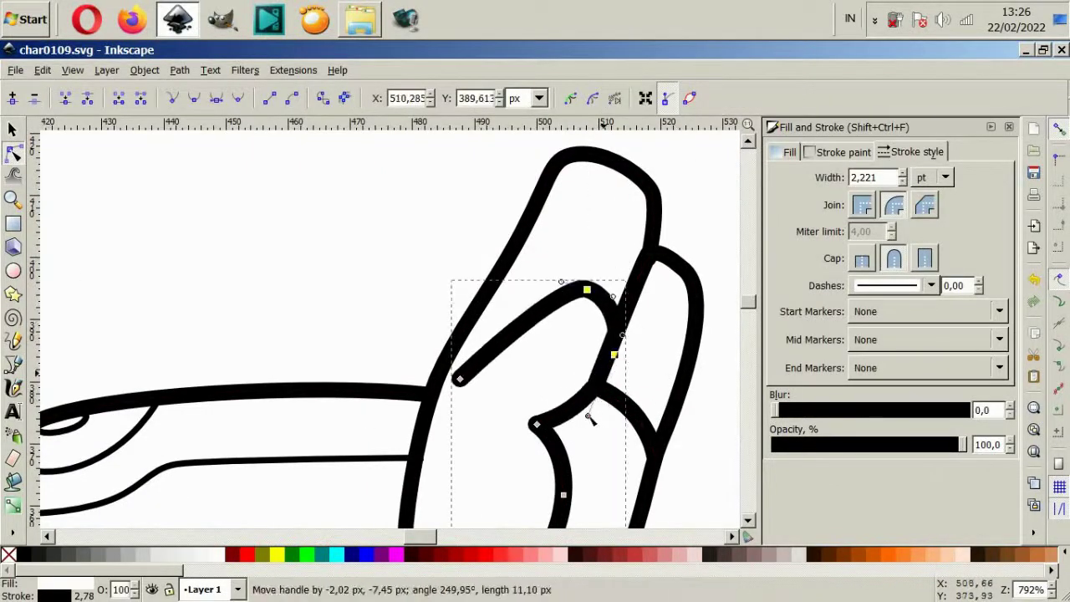
- Draw a new curved line inside the finger
left_click(12, 129)
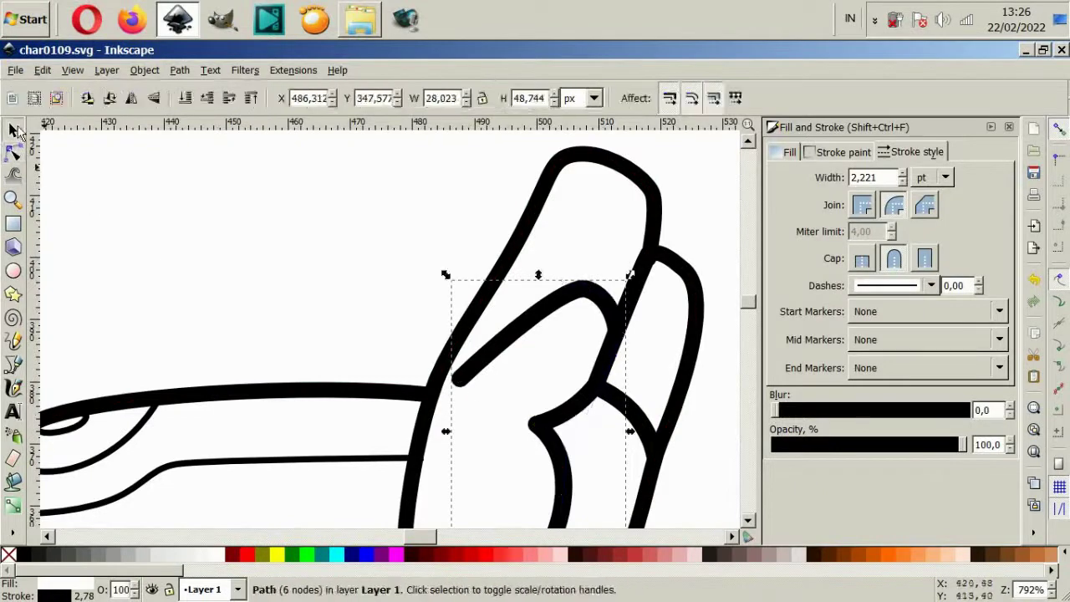
left_click(13, 364)
scroll(598, 330, "up", 2)
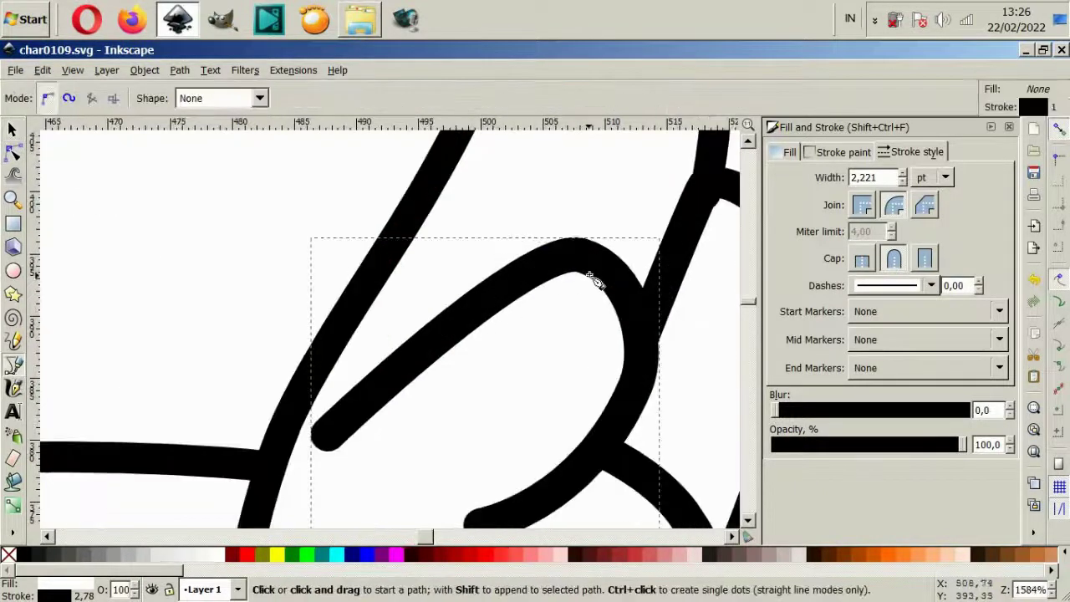
left_click(360, 469)
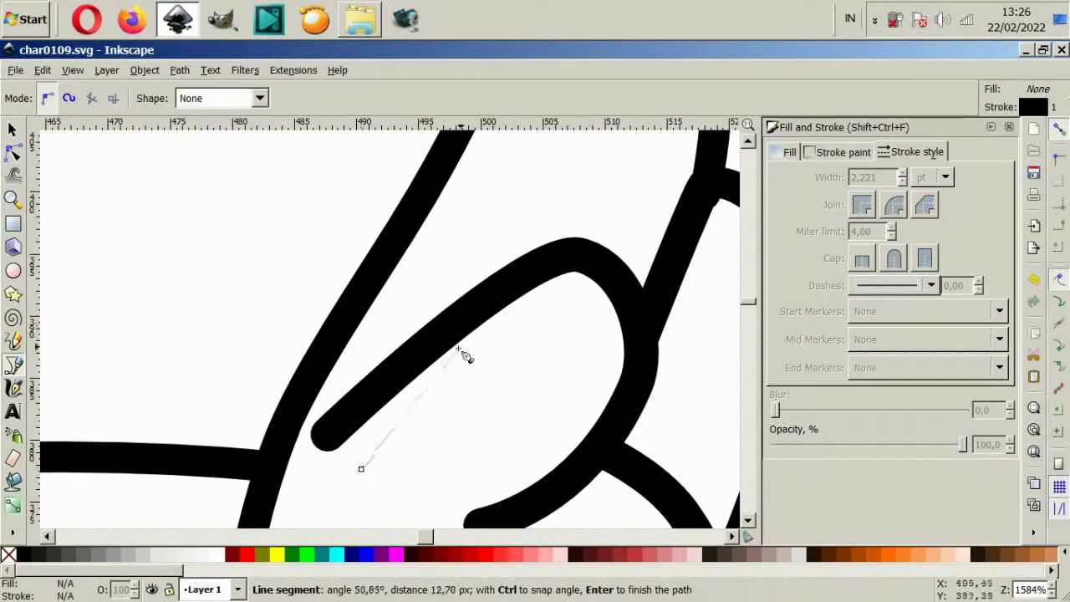
mouse_move(585, 333)
left_mouse_down()
mouse_move(597, 437)
mouse_move(626, 468)
left_mouse_up()
double_click(585, 452)
- Give the finger curve round joins and round caps, and nudge its bottom node right
key("s")
triple_click(869, 177)
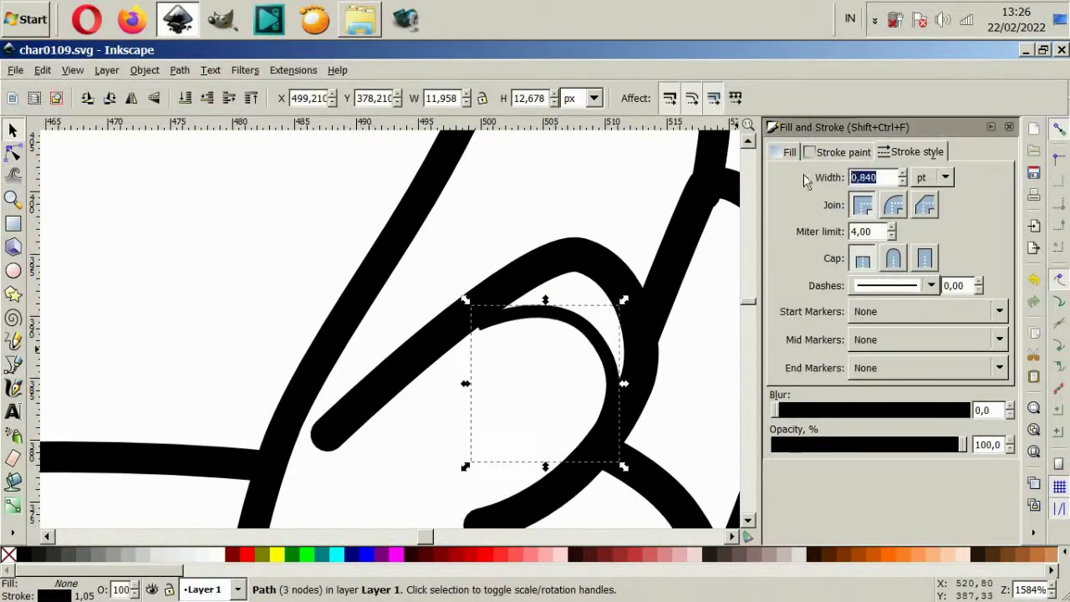
type("1")
key("Return")
key("ctrl+z")
key("ctrl+z")
key("n")
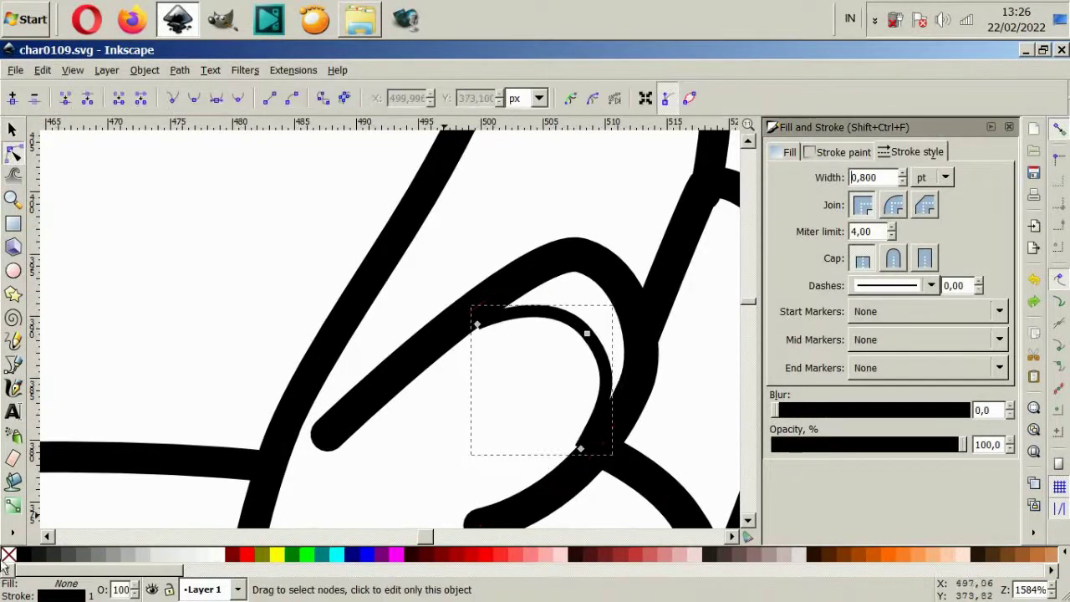
left_click(892, 258)
left_click(892, 205)
left_click_drag(580, 448, 589, 452)
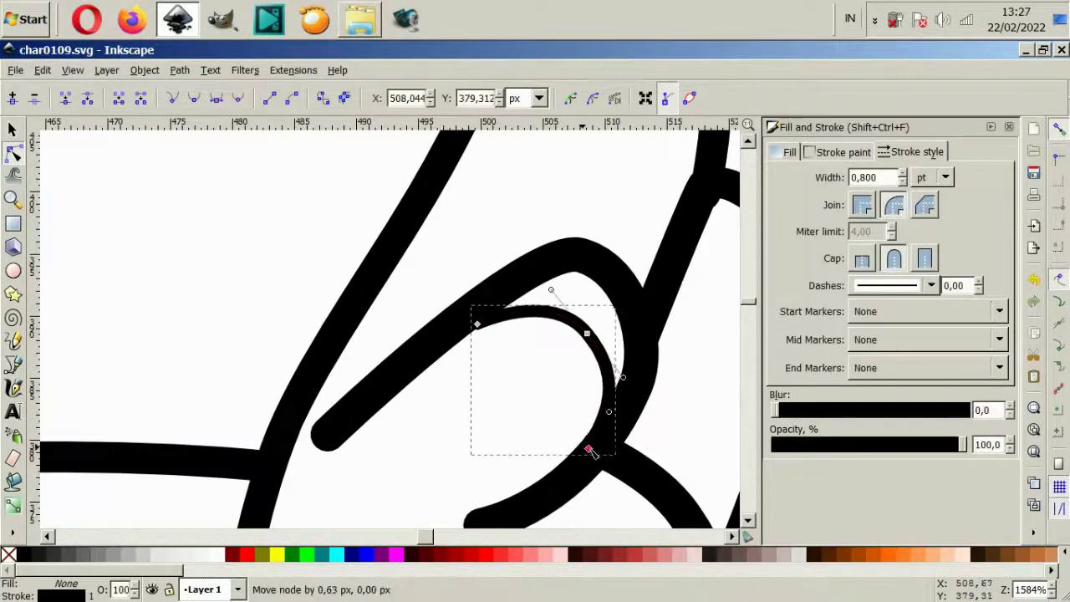
- Nudge nodes on another finger outline and delete its top nodes
left_click(587, 334)
scroll(678, 397, "down", 5, "ctrl")
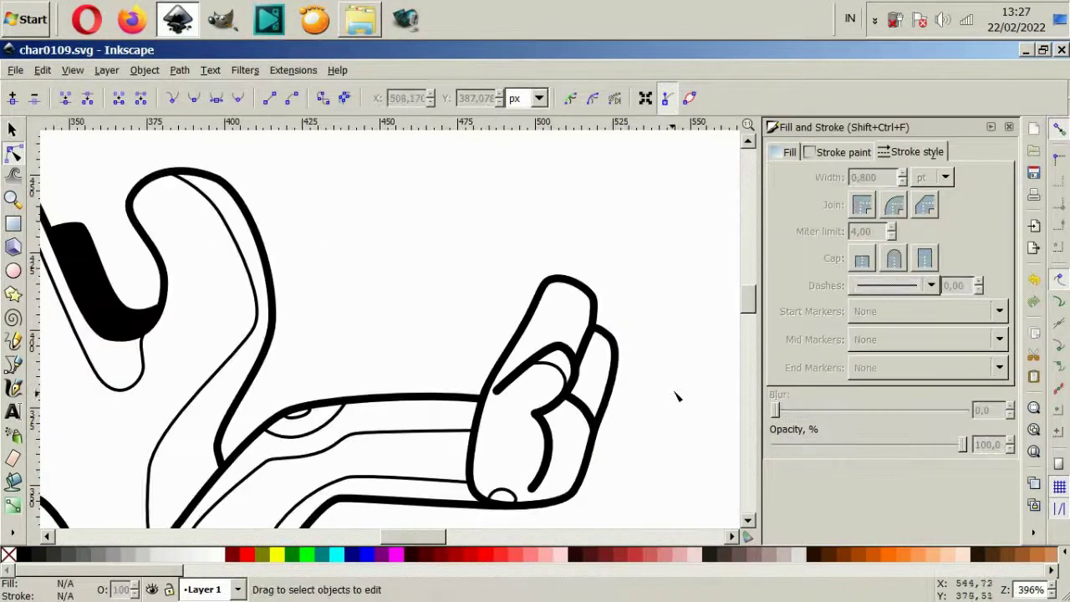
scroll(580, 334, "up", 4, "ctrl")
left_click_drag(549, 377, 550, 377)
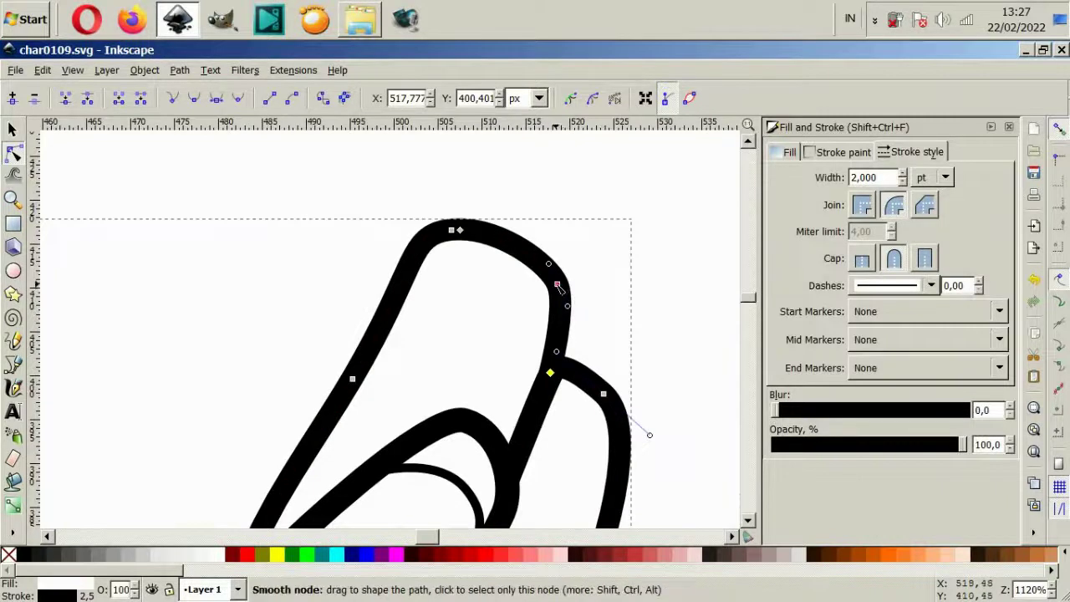
left_click_drag(558, 287, 565, 284)
left_click_drag(418, 220, 516, 282)
key("Delete")
- Make the fingertip's top node smooth and round out its curve
scroll(481, 254, "up", 2)
left_click(454, 289)
left_click(458, 292)
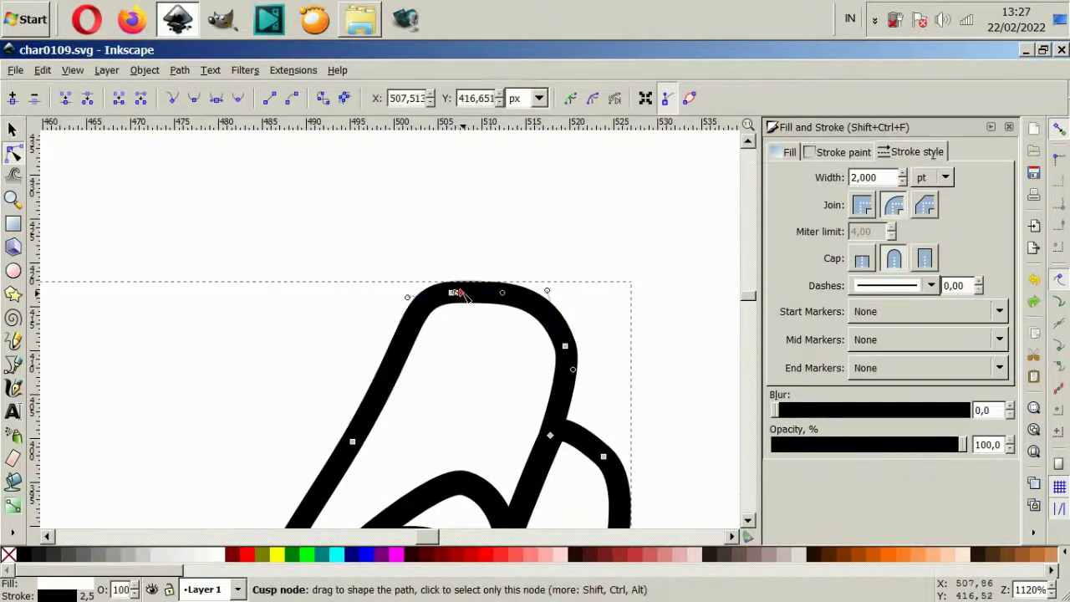
key("shift+s")
left_click_drag(409, 299, 412, 314)
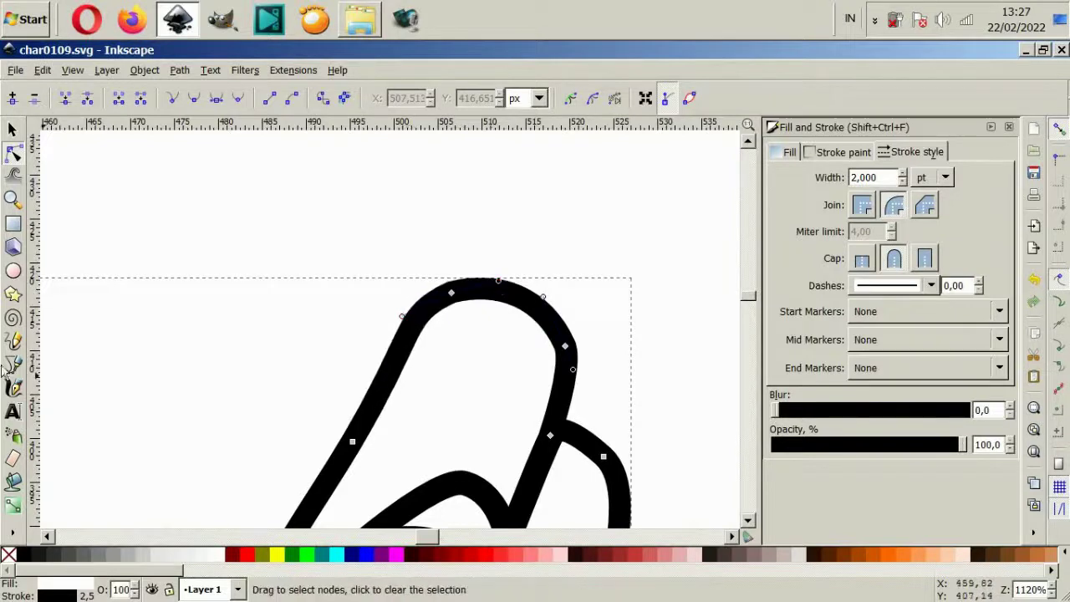
- Draw another crease curve near the fingertip
left_click(13, 366)
left_click_drag(441, 359, 524, 353)
double_click(555, 372)
scroll(558, 391, "up", 4)
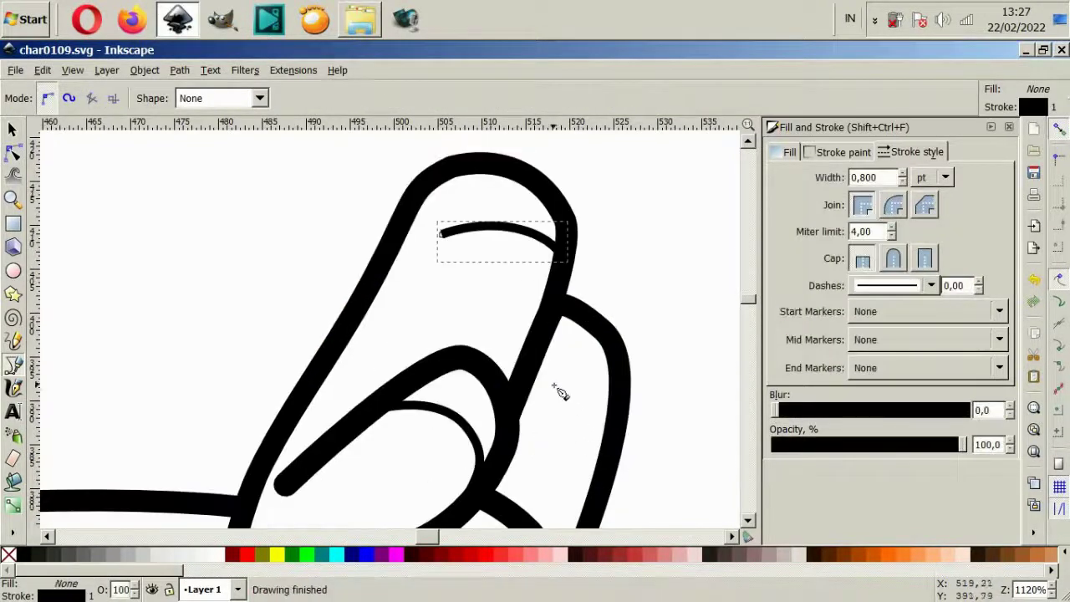
left_click(554, 380)
key("Return")
scroll(537, 435, "down", 3)
scroll(518, 351, "down", 3)
- Move the crease curve's end node right and reshape the curve
key("F1")
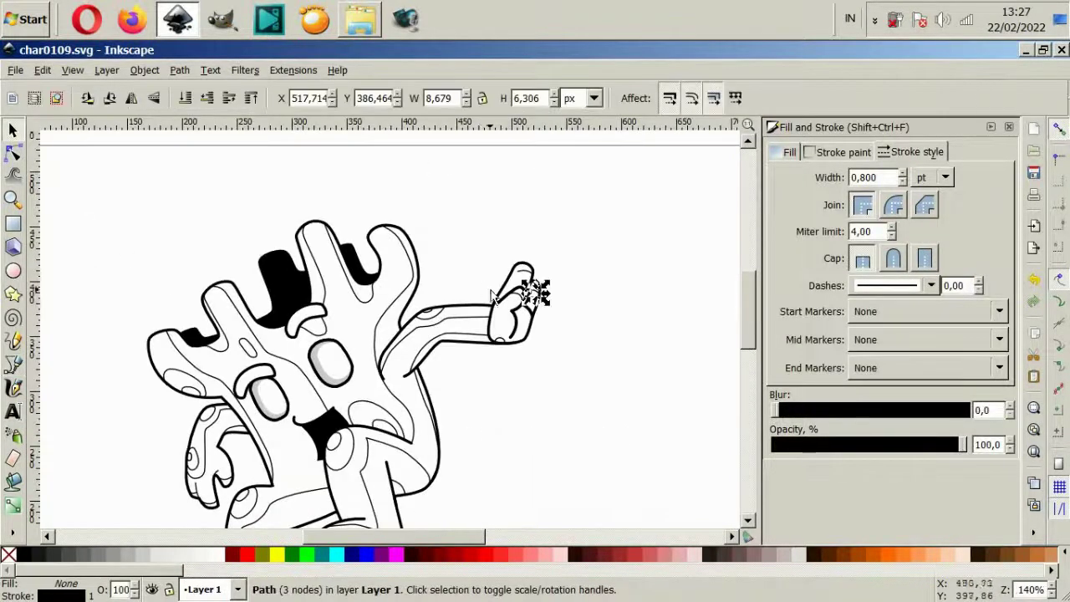
scroll(493, 293, "up", 3)
scroll(485, 292, "up", 3)
key("n")
left_click_drag(331, 288, 364, 293)
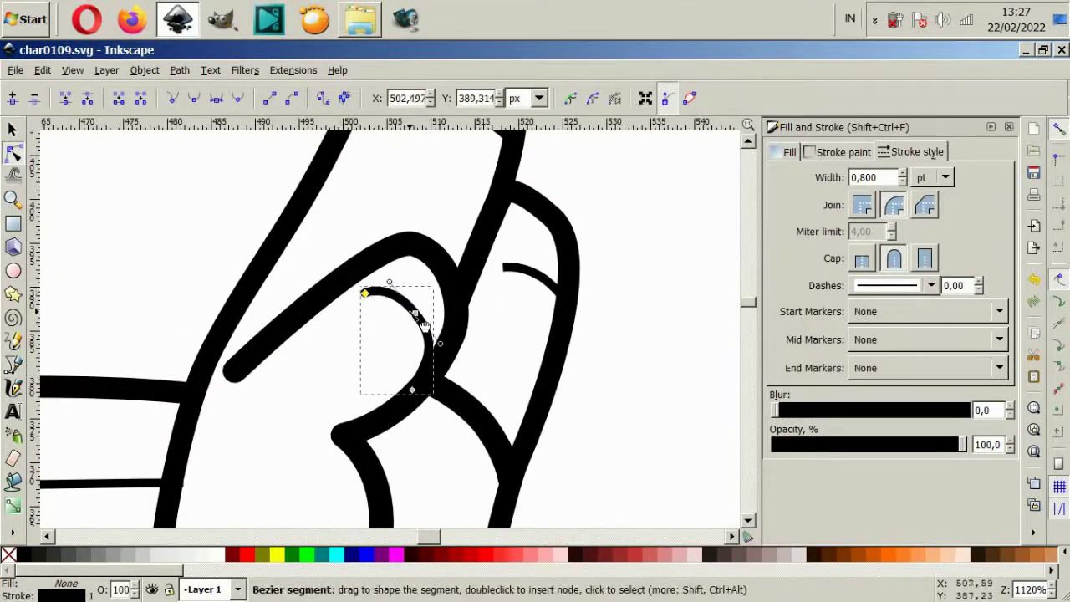
left_click_drag(424, 326, 428, 330)
- Give the top fingernail curve rounded joins
left_click(535, 276, "shift")
scroll(551, 284, "down", 1)
left_click(464, 263, "shift")
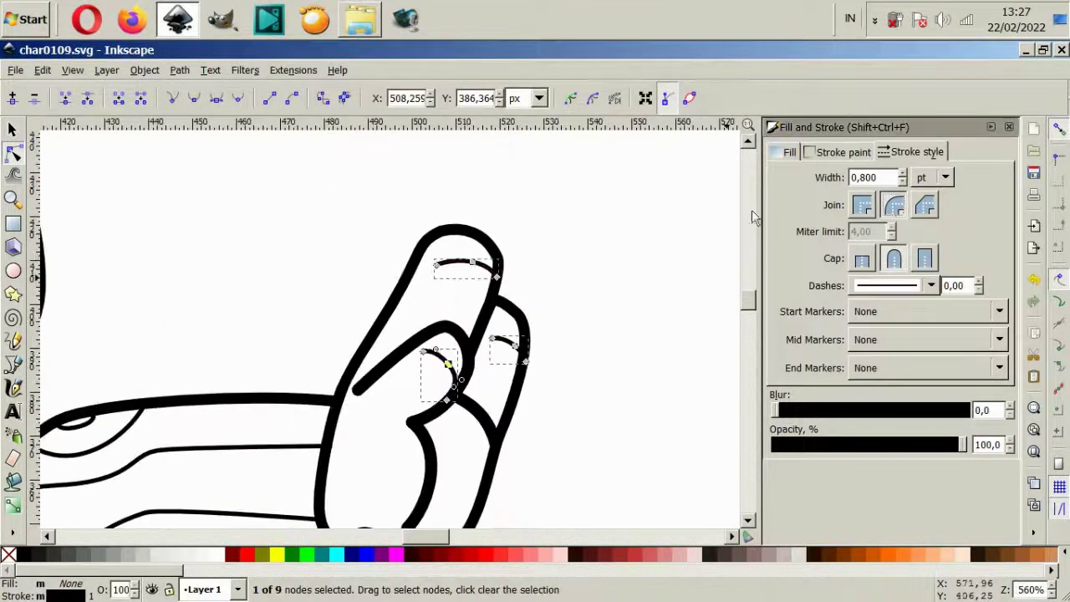
left_click(544, 358)
scroll(493, 351, "up", 1)
left_click(426, 230)
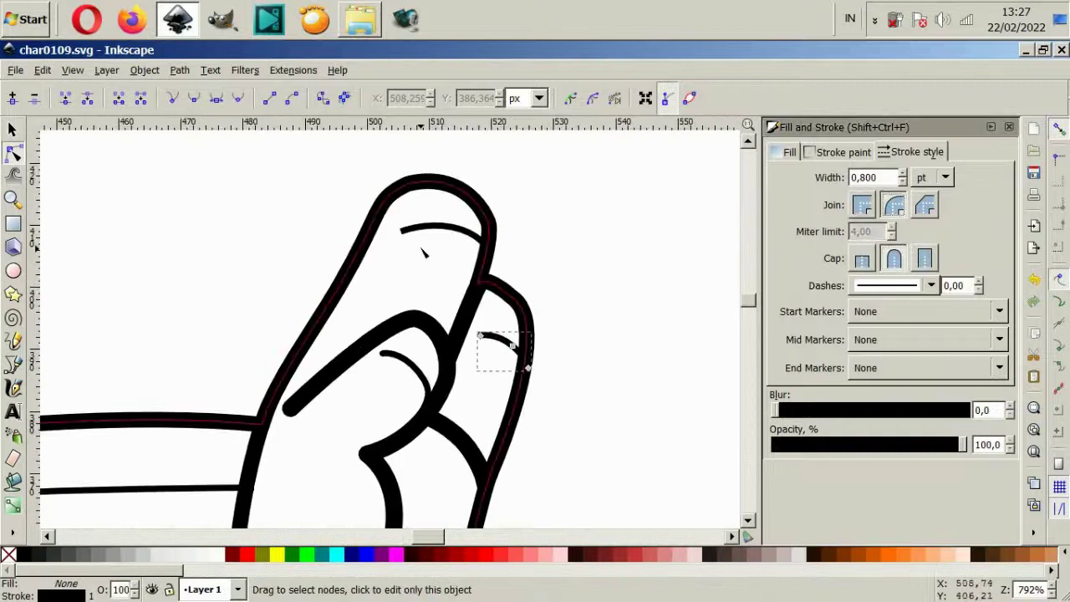
left_click(892, 204)
left_click(401, 359)
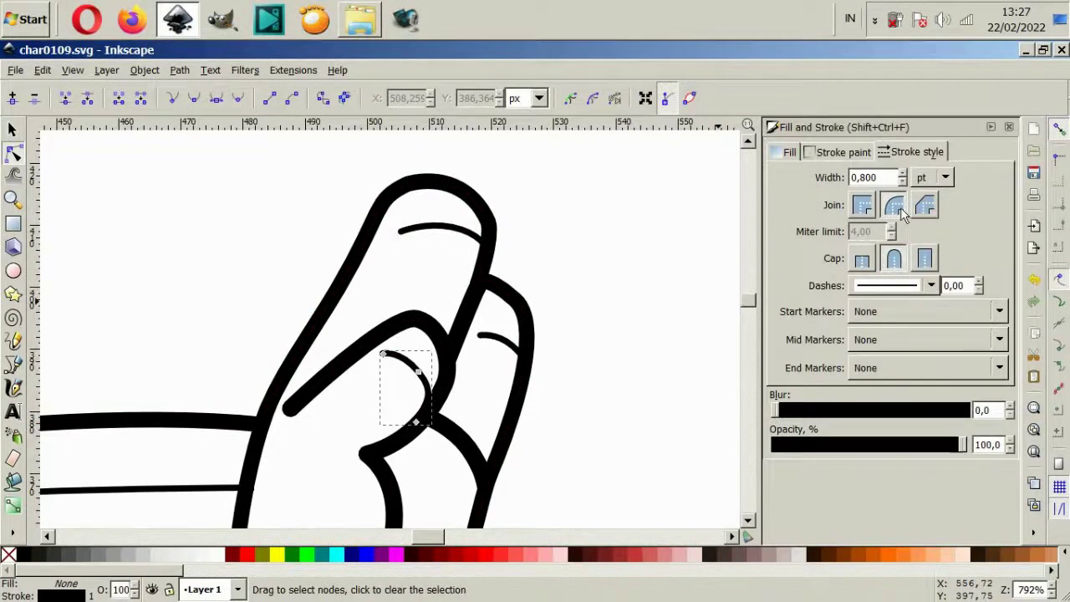
left_click(468, 398)
scroll(502, 409, "down", 4)
- Draw a curved contour line on the front leg
scroll(534, 423, "down", 1)
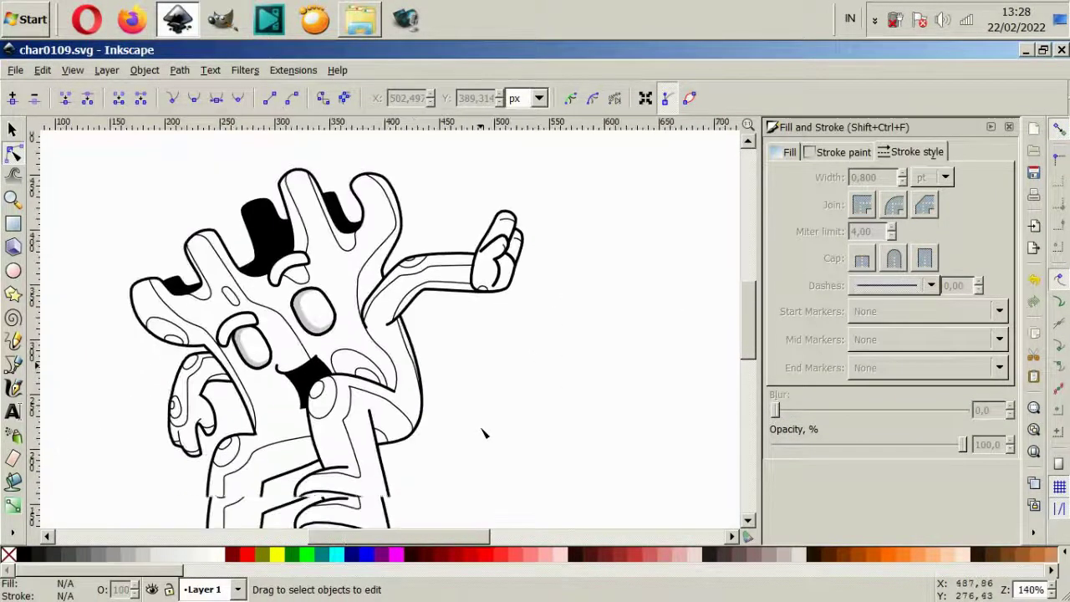
scroll(251, 338, "down", 2)
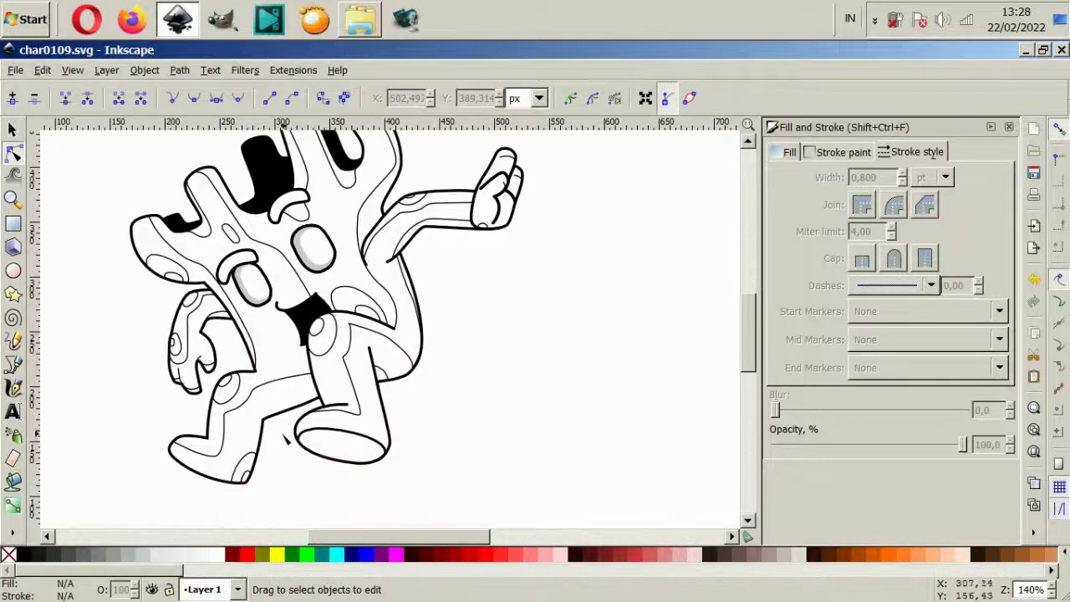
scroll(286, 439, "up", 5)
key("s")
scroll(164, 355, "down", 4)
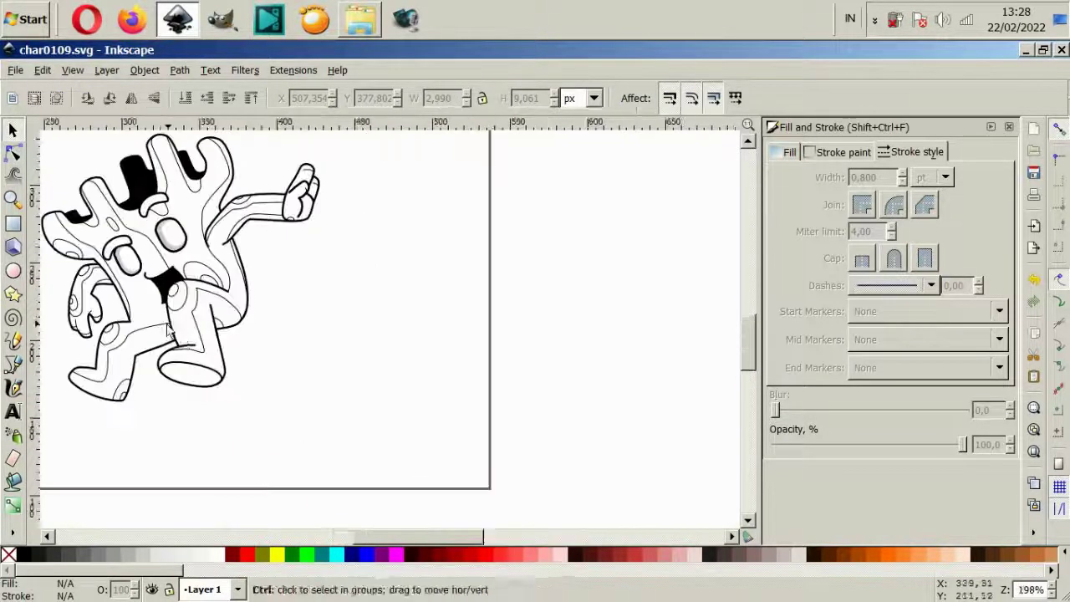
scroll(167, 328, "up", 4)
key("b")
left_click_drag(197, 274, 240, 295)
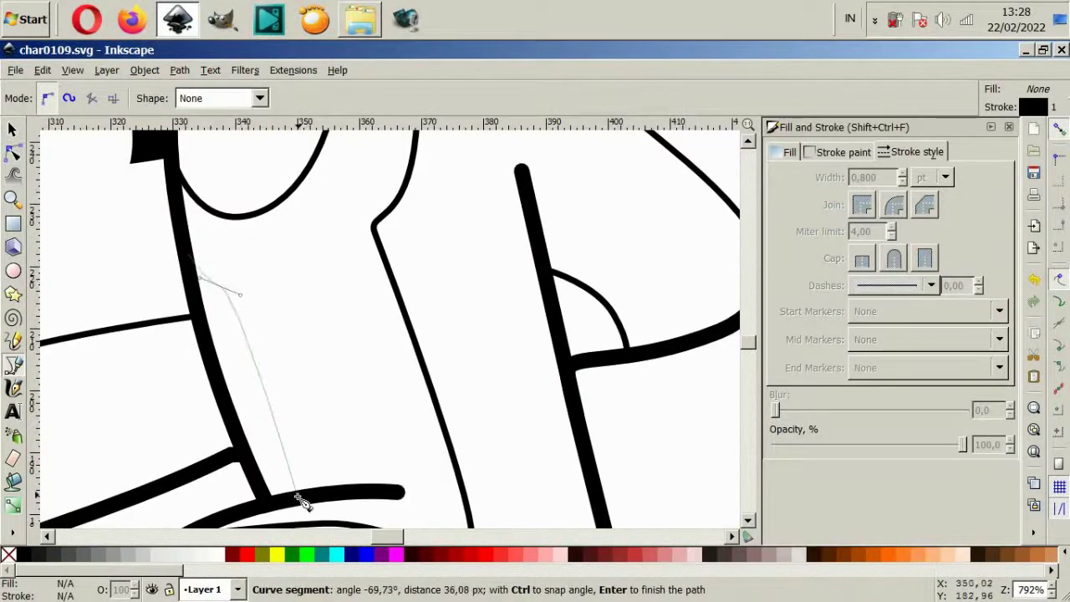
double_click(301, 500)
- Move the small U-shaped finger curve into place
scroll(276, 434, "down", 6)
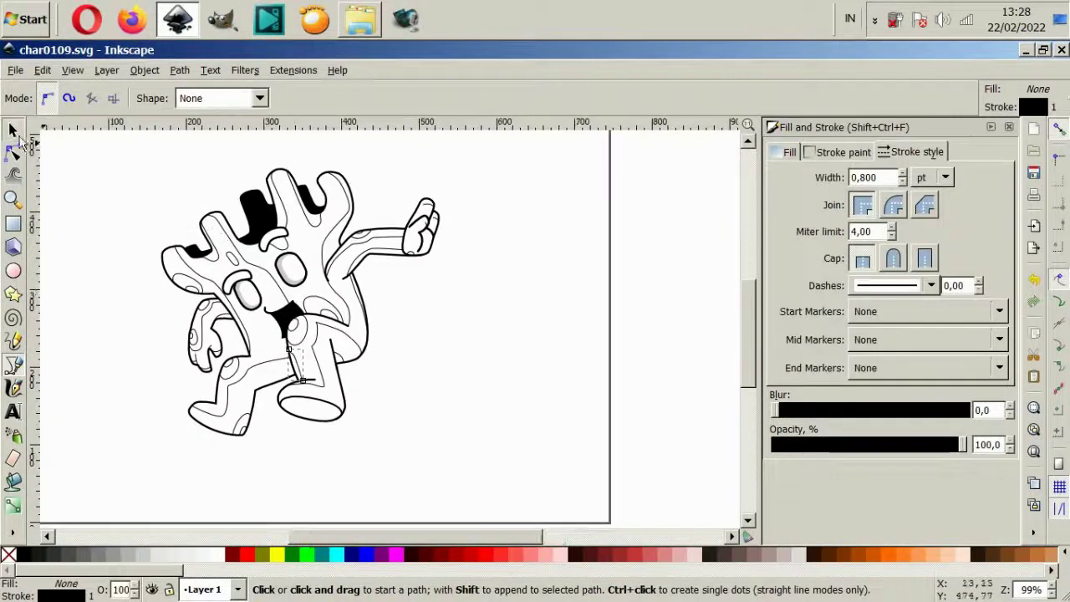
left_click(13, 130)
scroll(341, 230, "up", 2)
left_click_drag(351, 150, 557, 396)
scroll(306, 348, "left", 3)
left_click(633, 264)
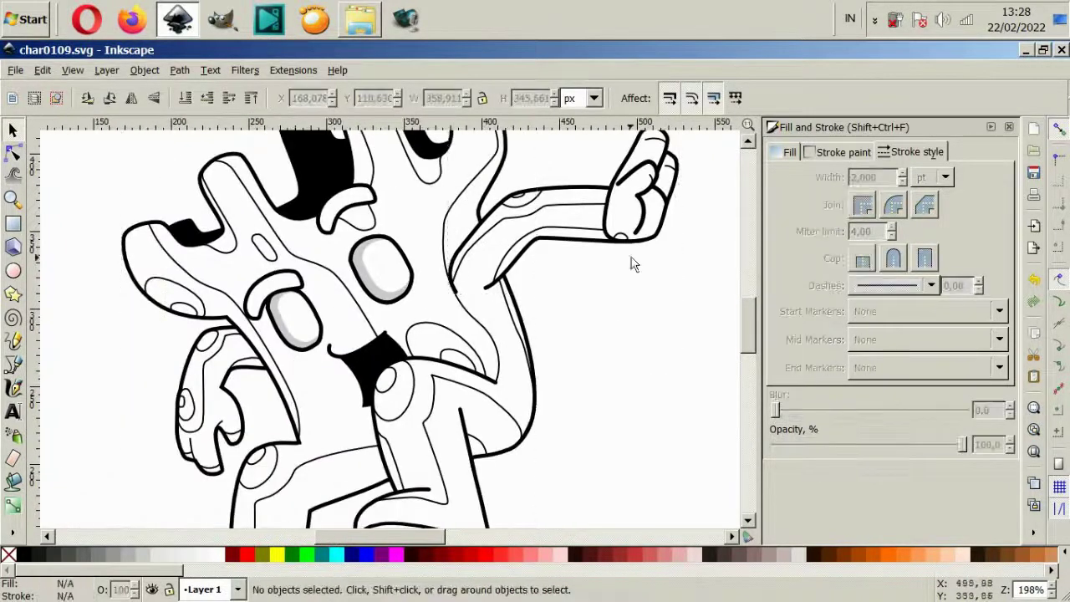
left_click_drag(628, 229, 628, 352)
- Inspect the finger curve's nodes in the Node tool
scroll(651, 301, "up", 2)
scroll(673, 246, "right", 1)
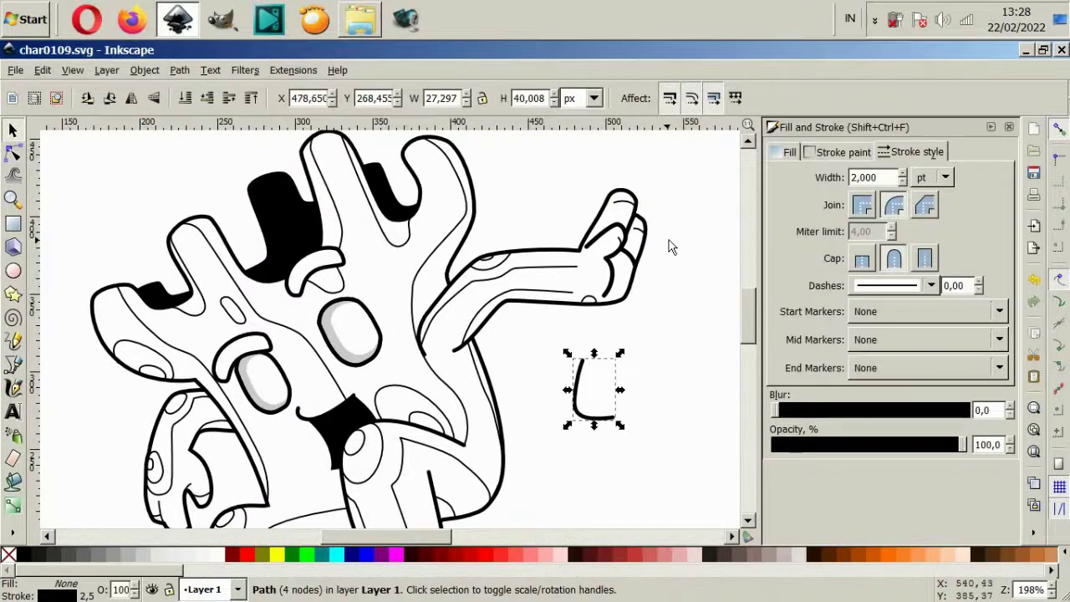
scroll(669, 247, "up", 2)
key("n")
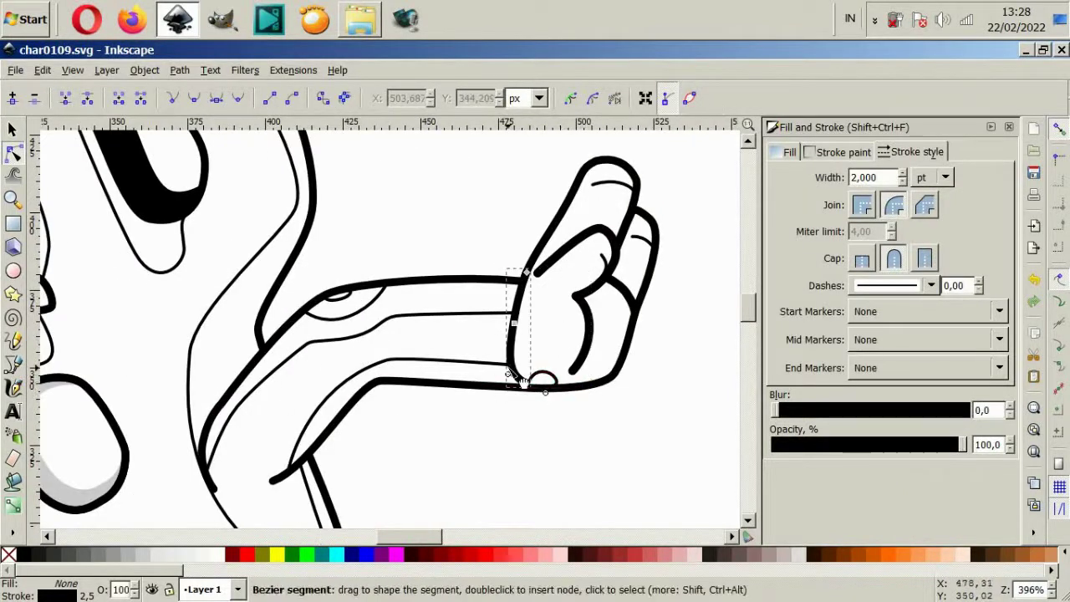
left_click(518, 378)
left_click(548, 449)
scroll(498, 411, "down", 2)
scroll(501, 417, "down", 2)
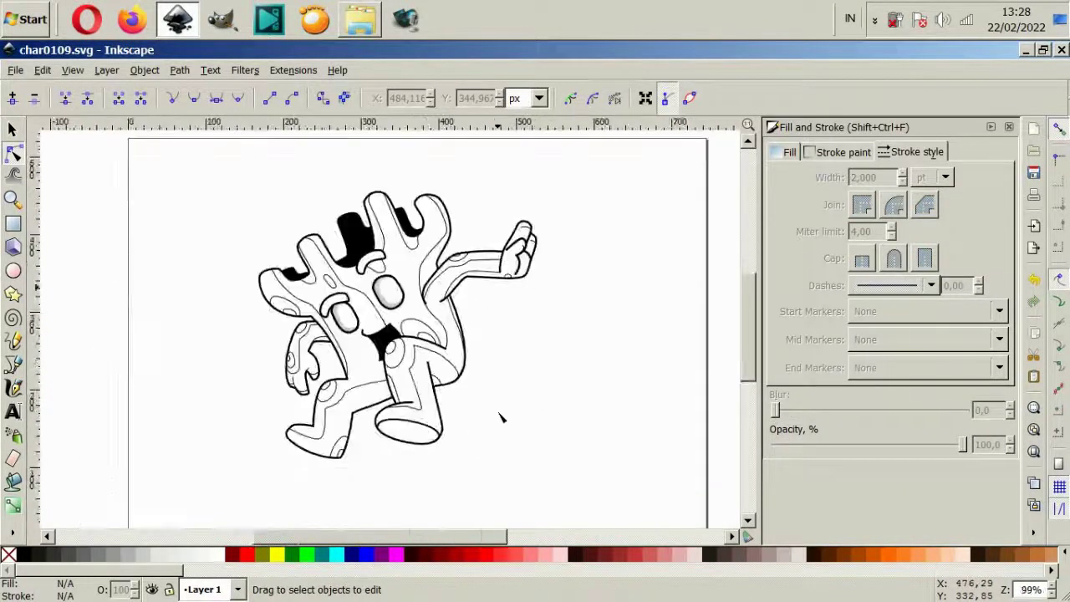
scroll(430, 276, "up", 2)
scroll(409, 234, "up", 1)
- Nudge a node on the arm's contour line to reshape it
left_click(392, 203)
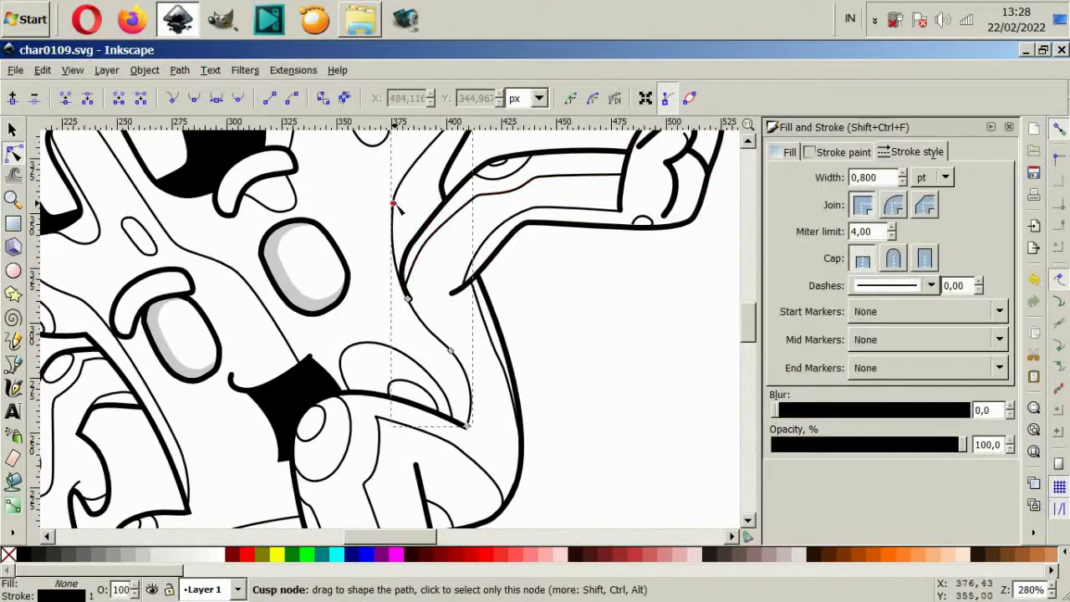
left_click_drag(398, 207, 406, 210)
left_click(561, 358)
scroll(575, 394, "down", 2)
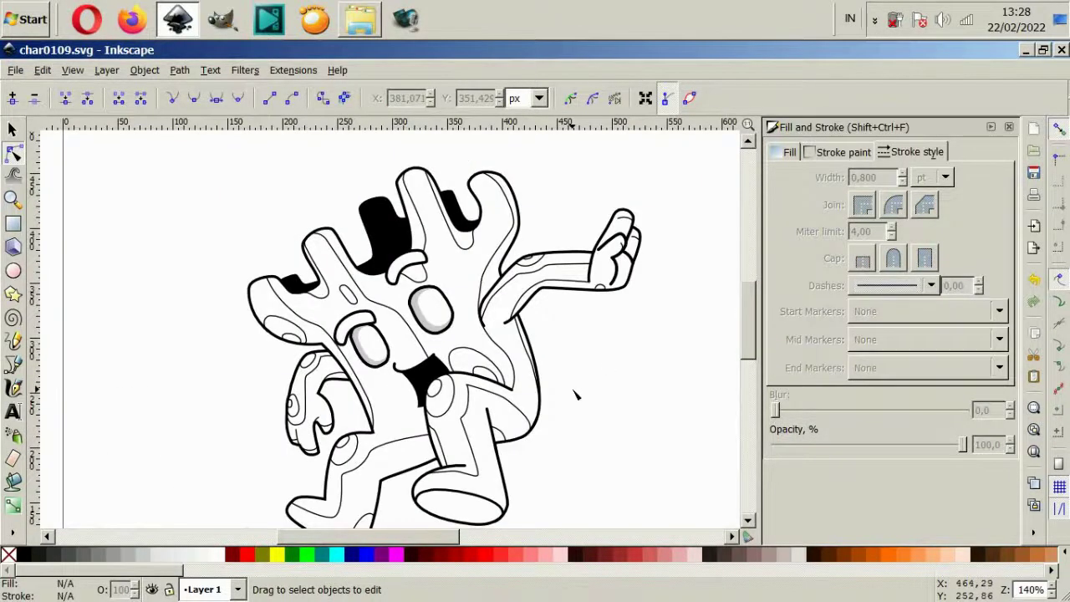
scroll(575, 394, "down", 1)
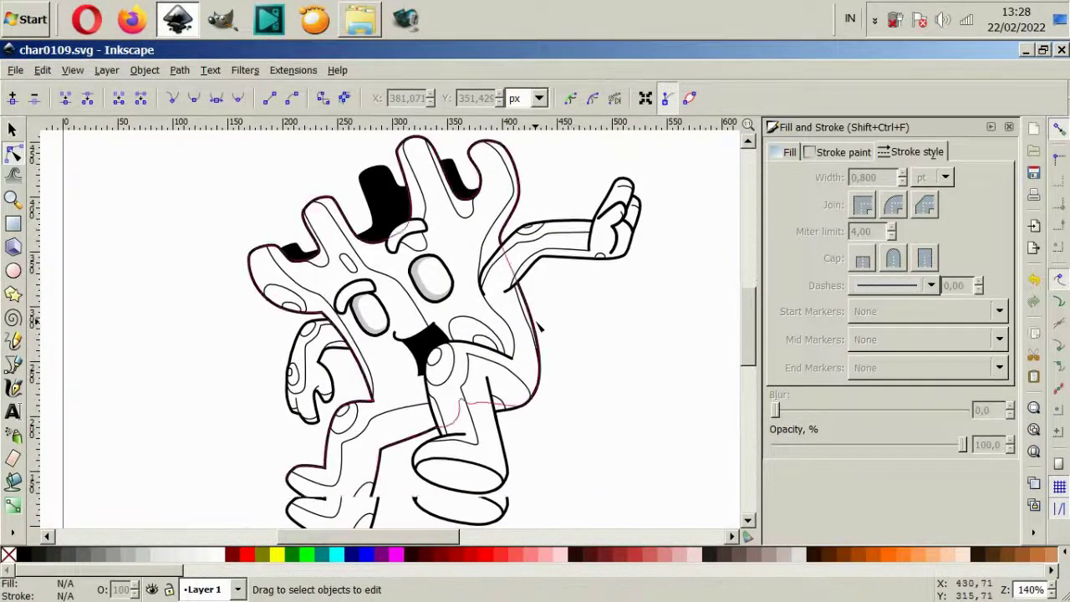
left_click(541, 369)
left_click(12, 132)
- Fill the body outline with a greyish brown
left_click(264, 254)
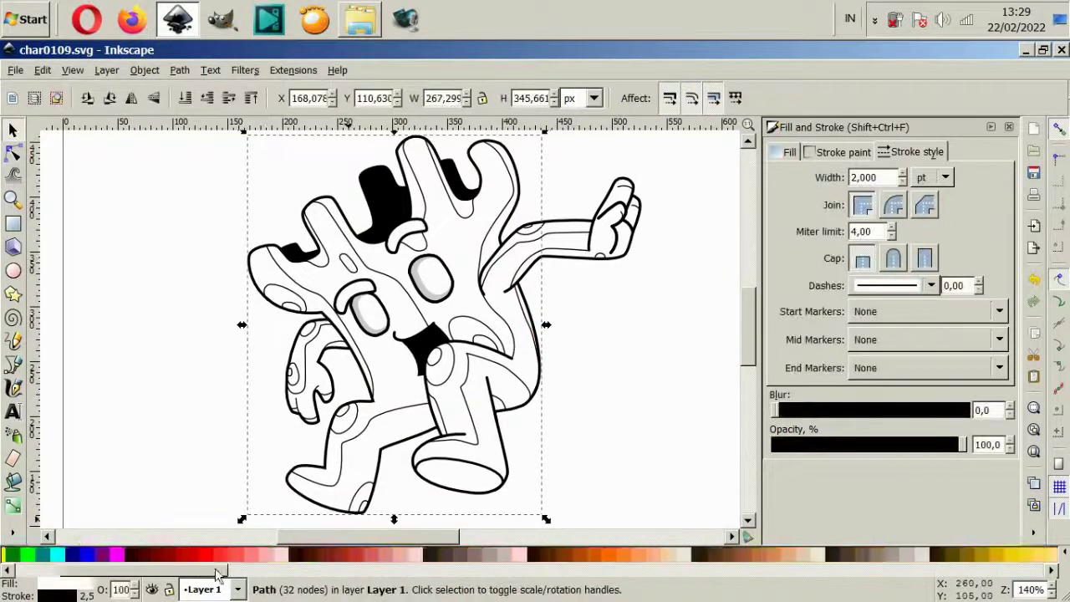
scroll(528, 573, "down", 3)
left_click(214, 554)
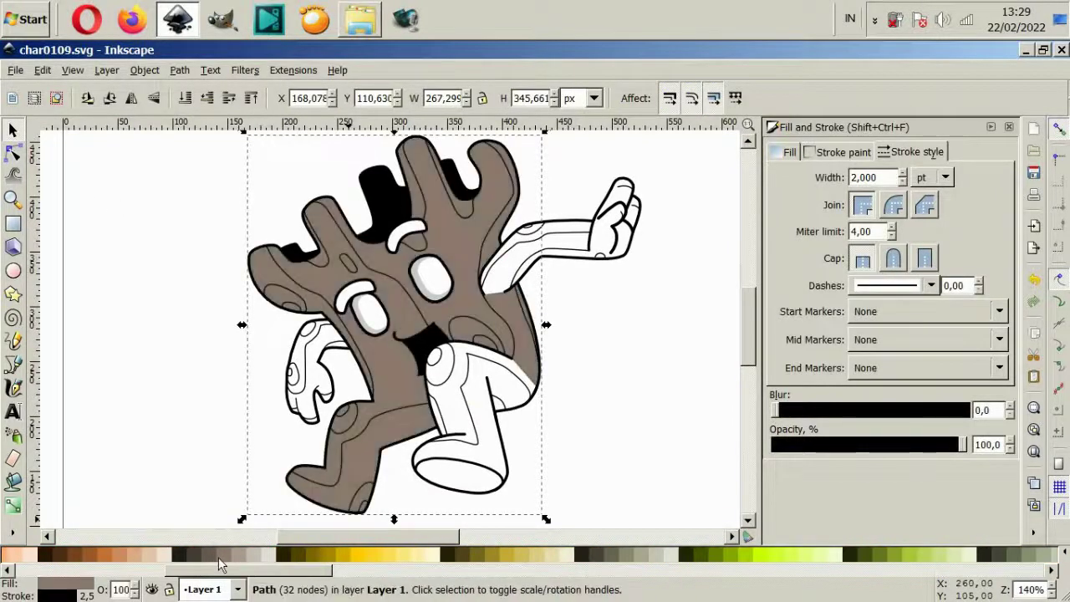
left_click(209, 559)
- Fill both arms and the front leg with the same brown
left_click(332, 381)
left_click(559, 215, "shift")
left_click(494, 464, "shift")
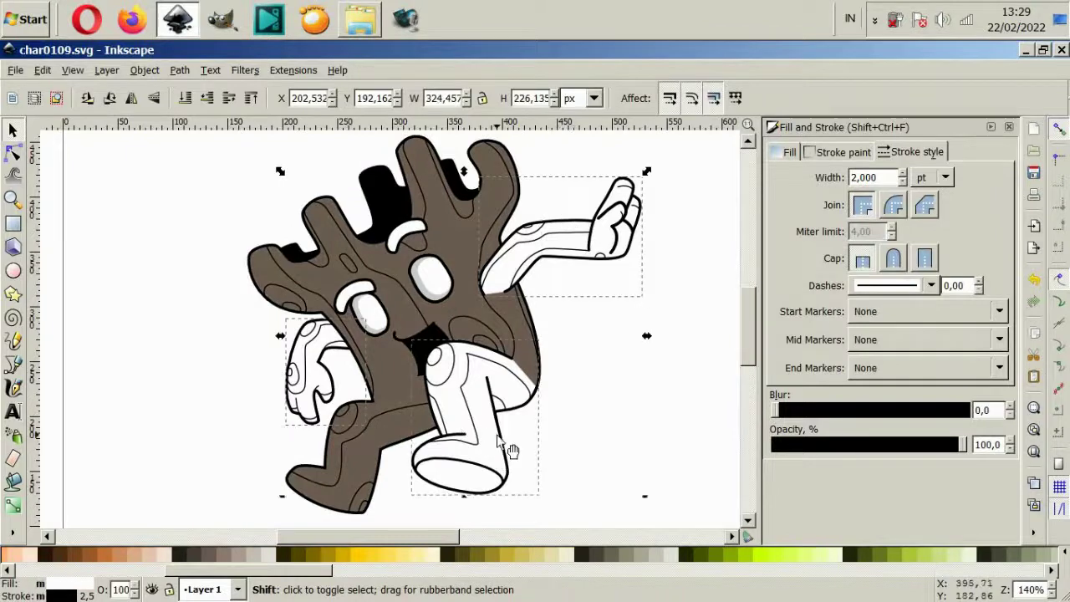
left_click(215, 557)
left_click(656, 237)
- Fill the right hand's white area with the same brown
scroll(569, 251, "up", 2)
scroll(568, 248, "up", 3)
left_click(565, 245)
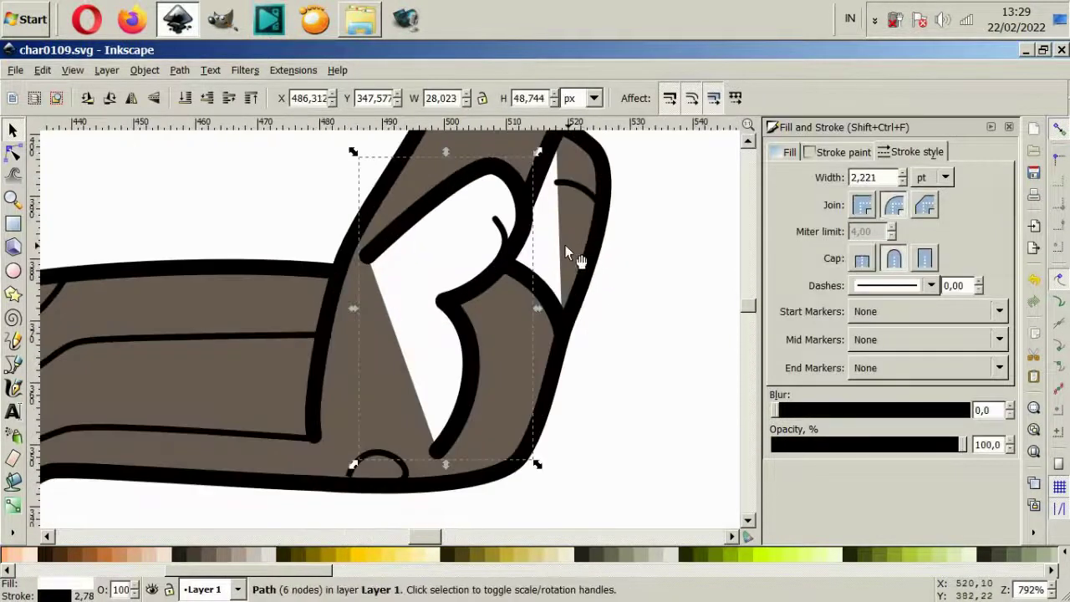
left_click(216, 558)
left_click(564, 253)
left_click(789, 152)
key("Escape")
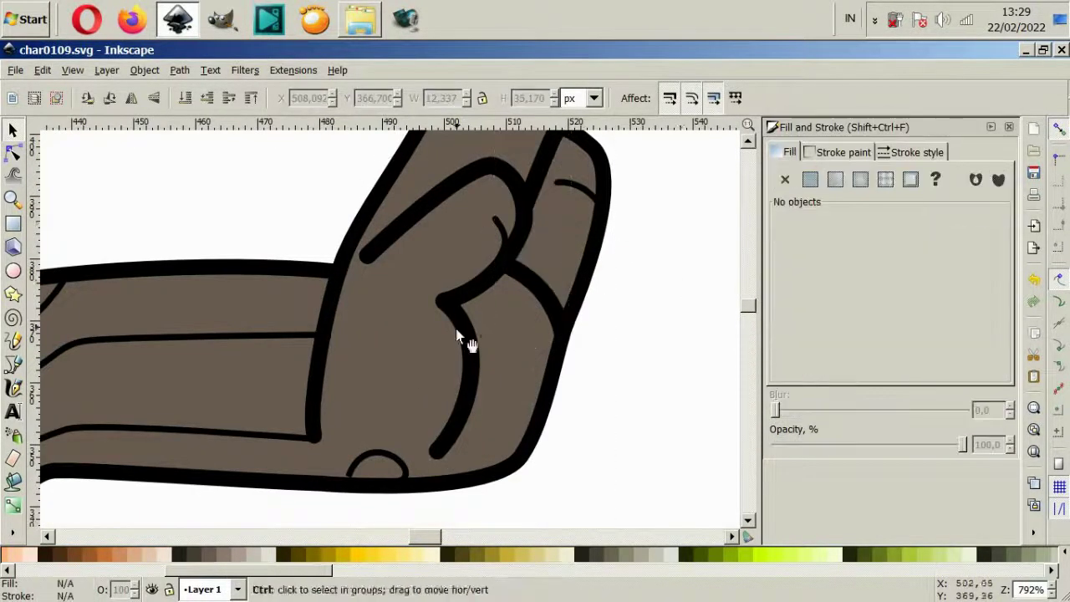
scroll(436, 409, "down", 6)
scroll(436, 408, "up", 2)
scroll(257, 301, "up", 1)
scroll(256, 314, "up", 1)
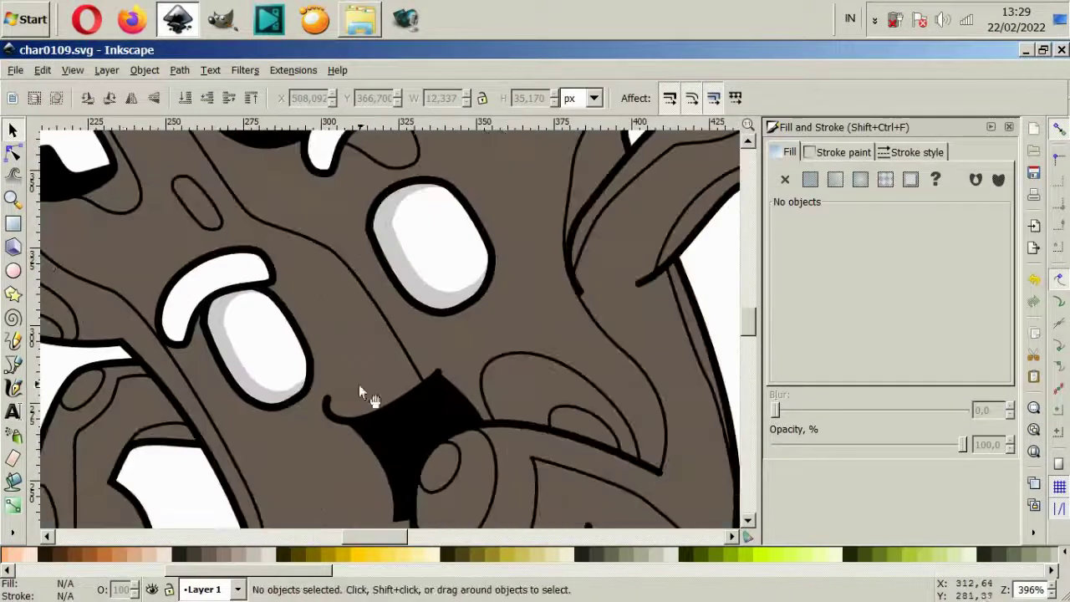
- Start tracing a Bezier highlight outline across the face
key("b")
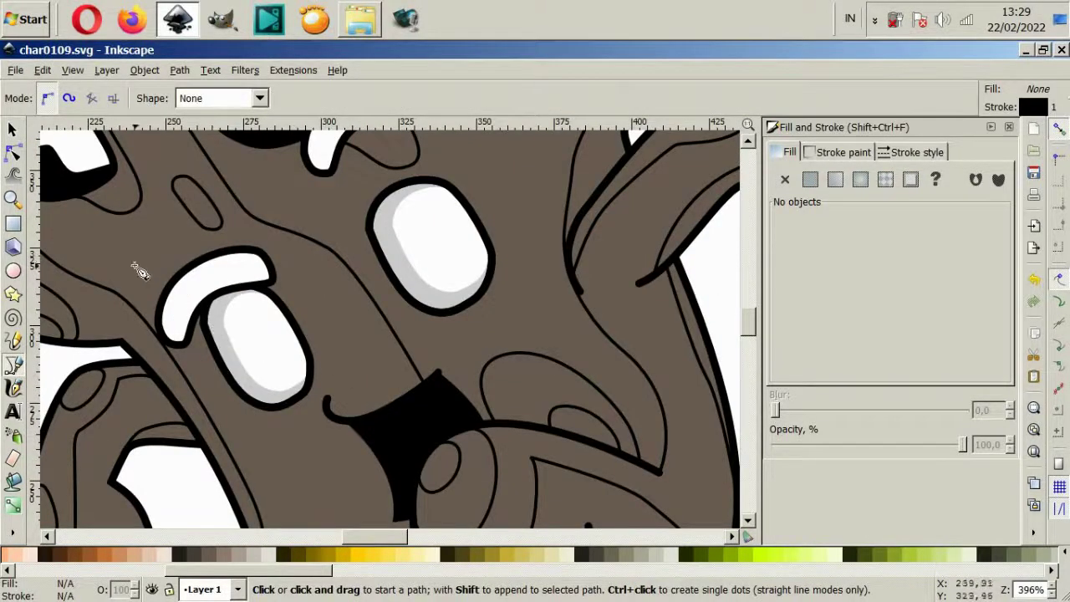
left_click(141, 281)
mouse_move(248, 418)
left_mouse_down()
mouse_move(284, 427)
mouse_move(387, 406)
left_mouse_up()
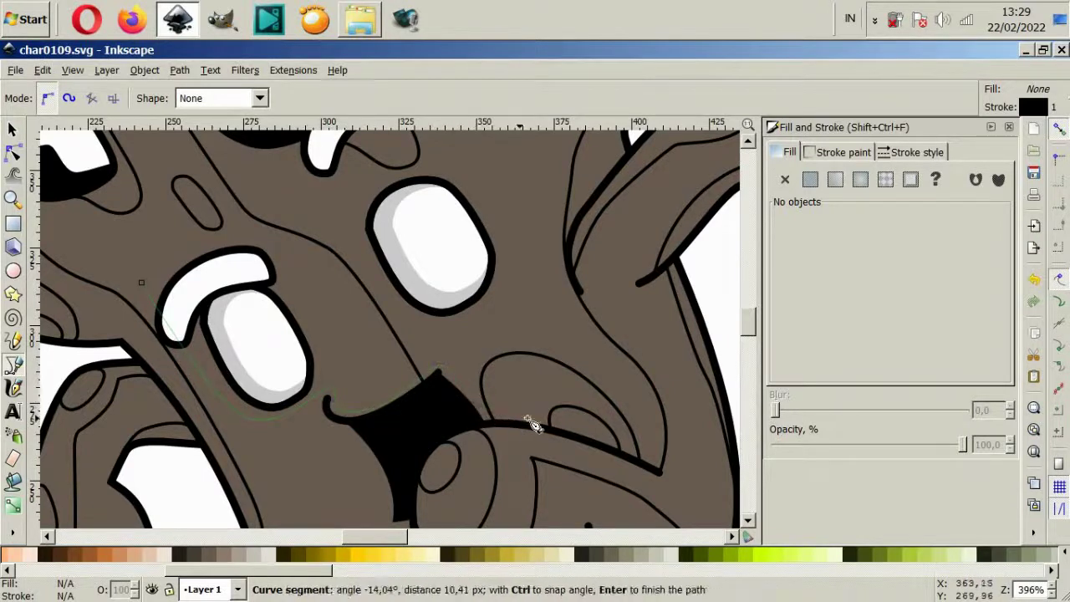
scroll(592, 317, "down", 1)
scroll(566, 353, "down", 1)
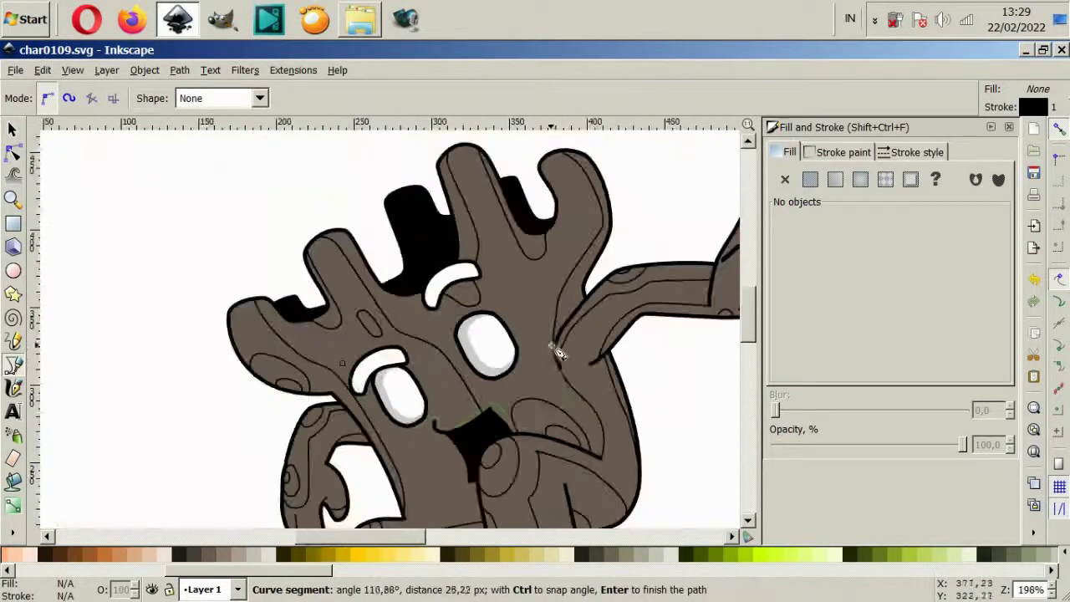
scroll(543, 344, "up", 1)
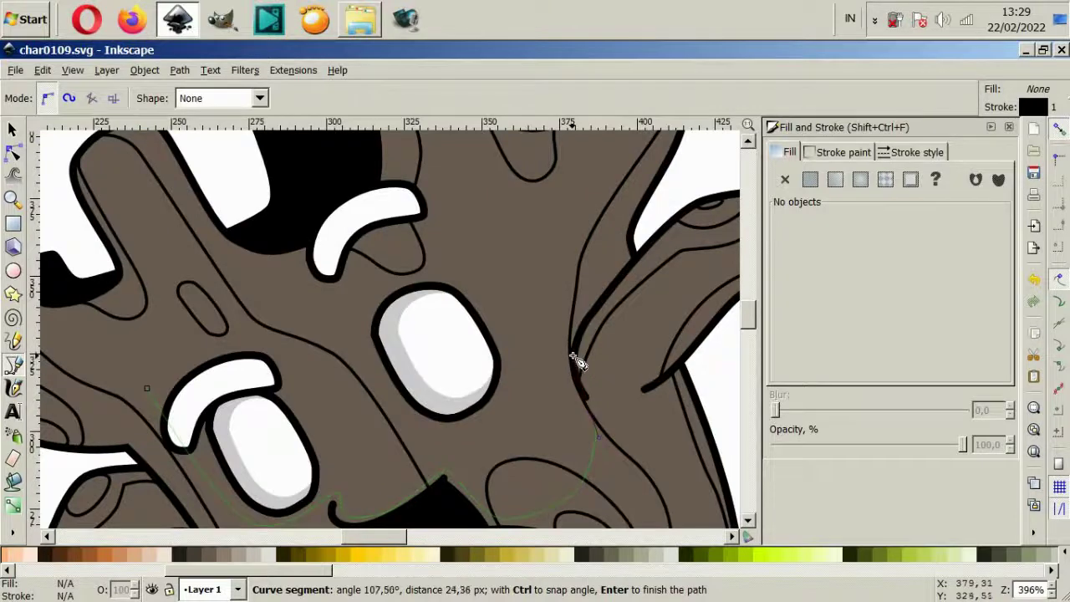
scroll(581, 346, "up", 4)
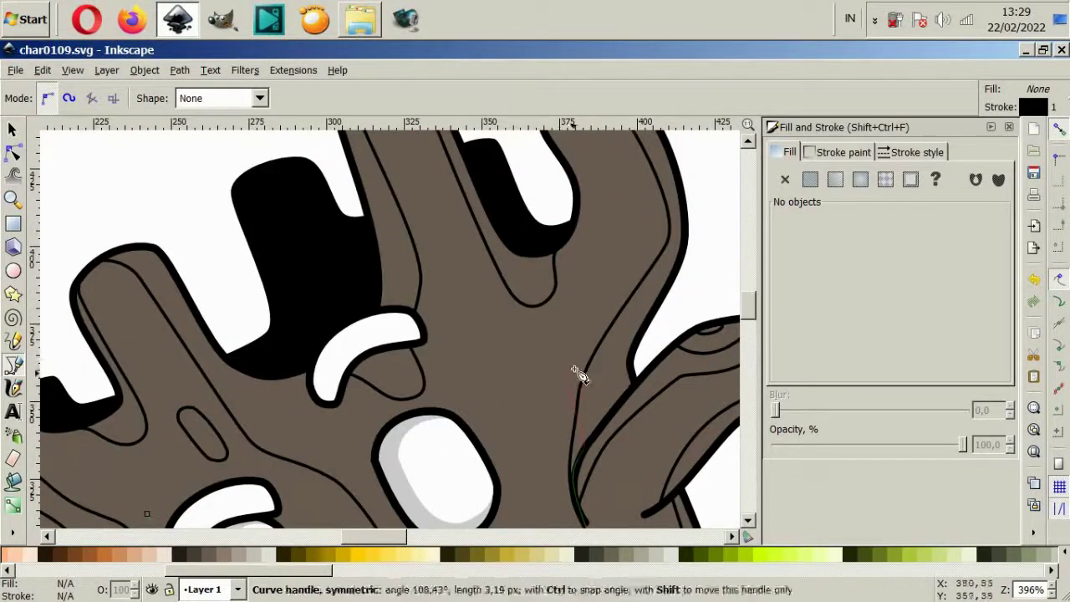
- Curve the head highlight along the body and branch, then close it
left_click_drag(512, 301, 511, 303)
scroll(443, 234, "up", 3)
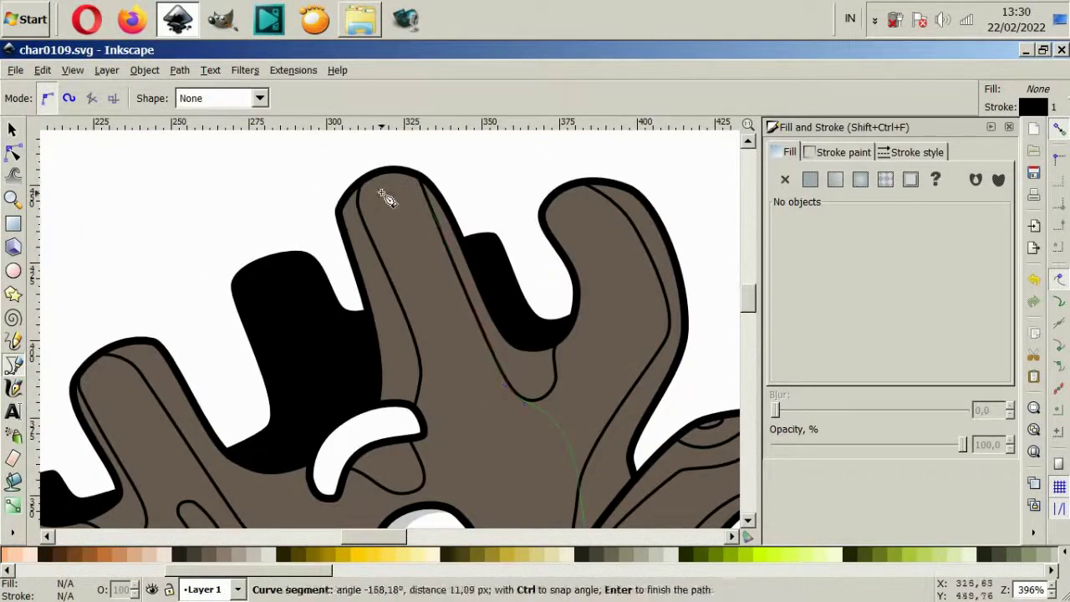
left_click_drag(397, 289, 398, 291)
scroll(424, 354, "down", 1)
scroll(424, 354, "down", 1)
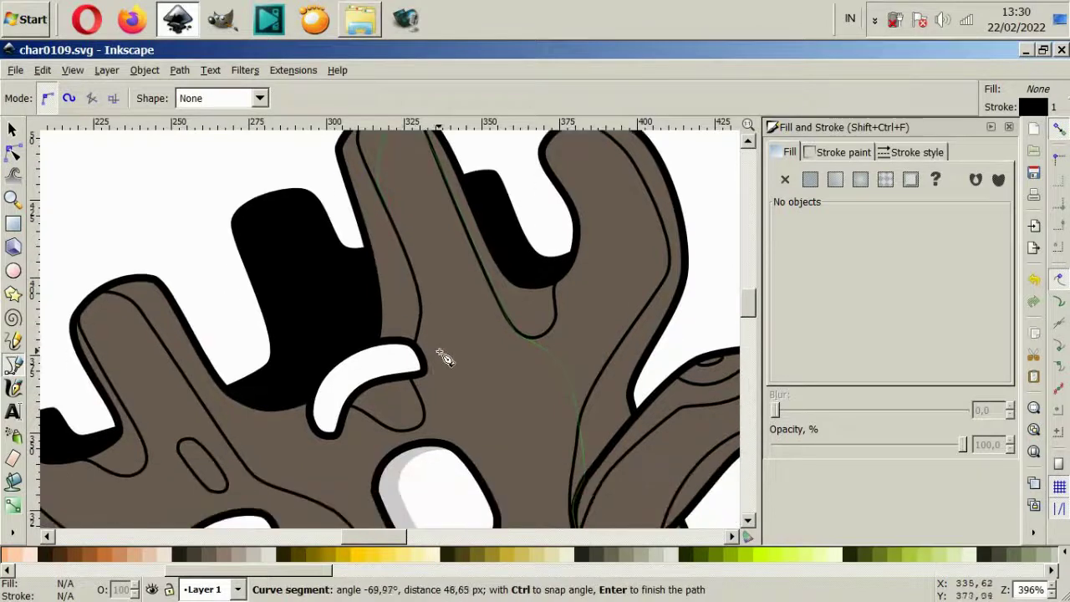
left_click_drag(317, 466, 318, 466)
scroll(242, 447, "down", 1)
scroll(297, 351, "down", 2)
scroll(296, 351, "left", 2)
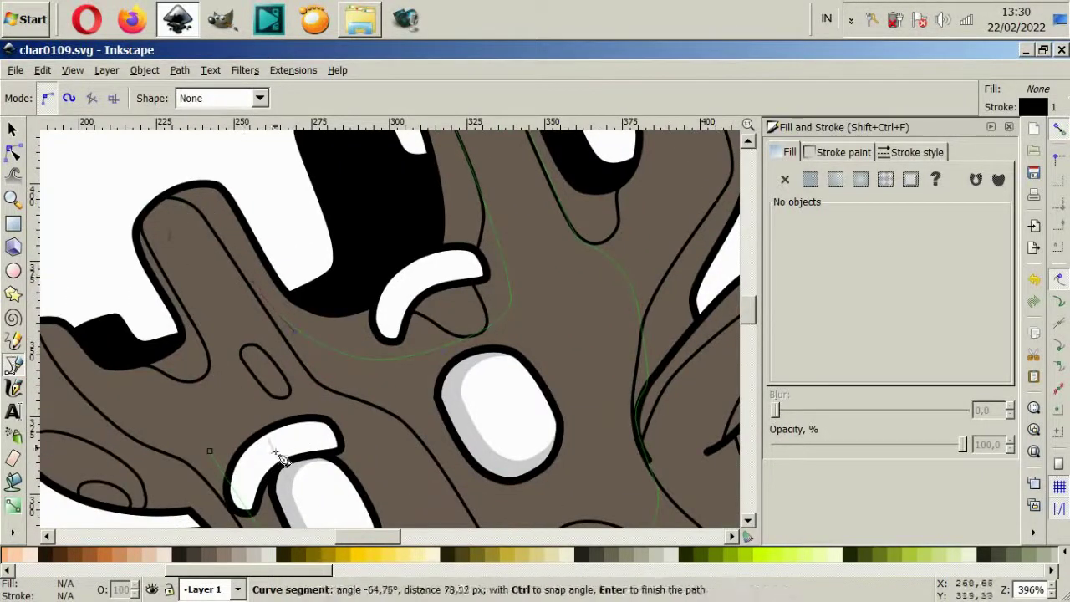
left_click_drag(182, 402, 183, 401)
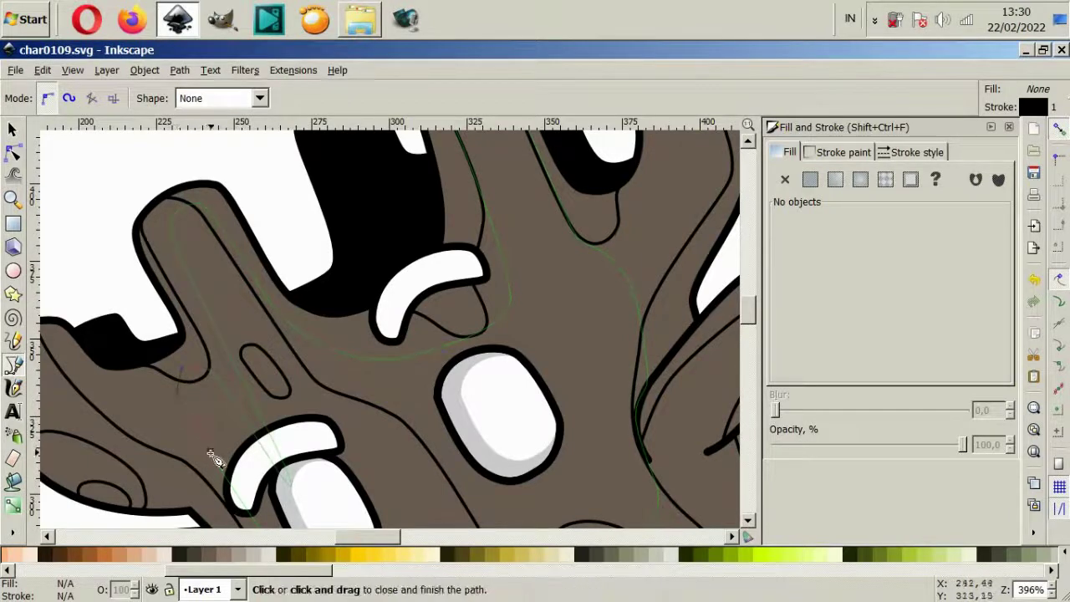
left_click(210, 452)
- Outline a highlight shape on the left branch and adjust one of its nodes
key("1")
scroll(148, 334, "up", 4)
left_click_drag(135, 282, 140, 286)
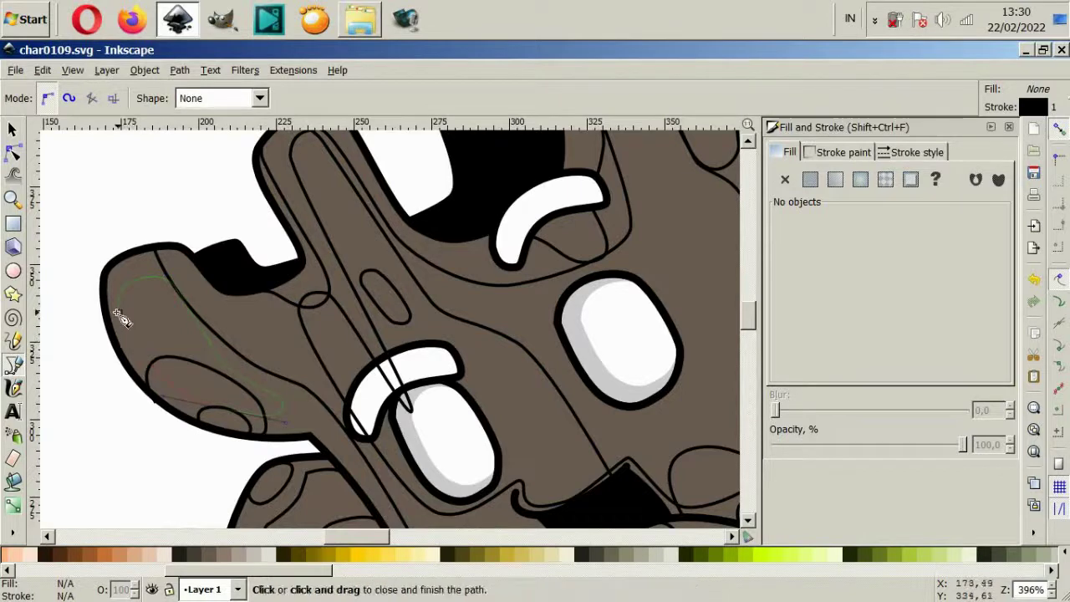
left_click_drag(107, 282, 166, 286)
left_click(13, 152)
left_click_drag(252, 390, 250, 388)
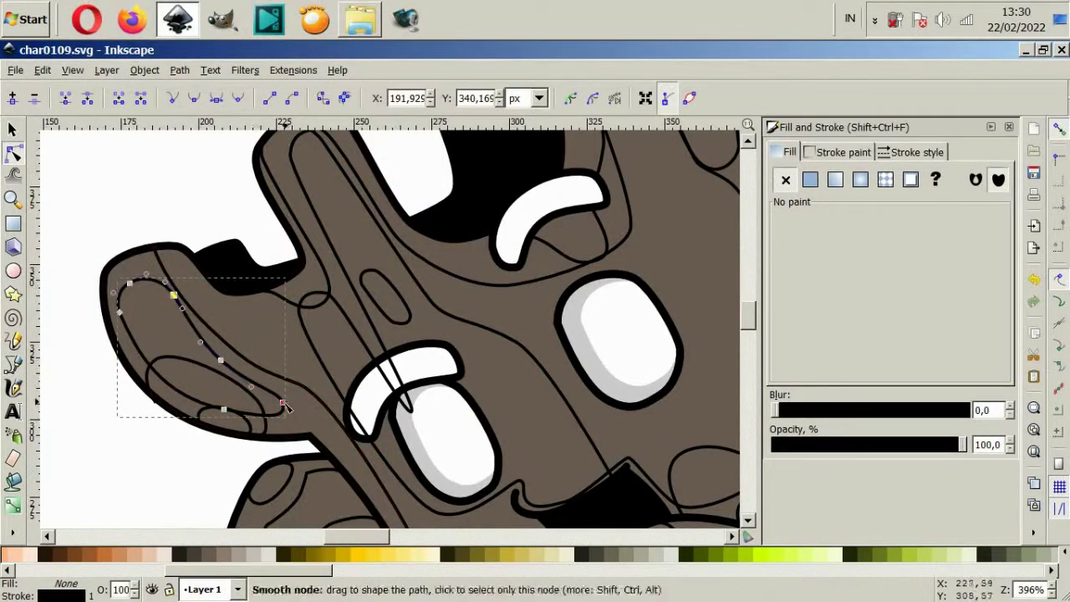
scroll(289, 319, "down", 2)
scroll(544, 282, "up", 3)
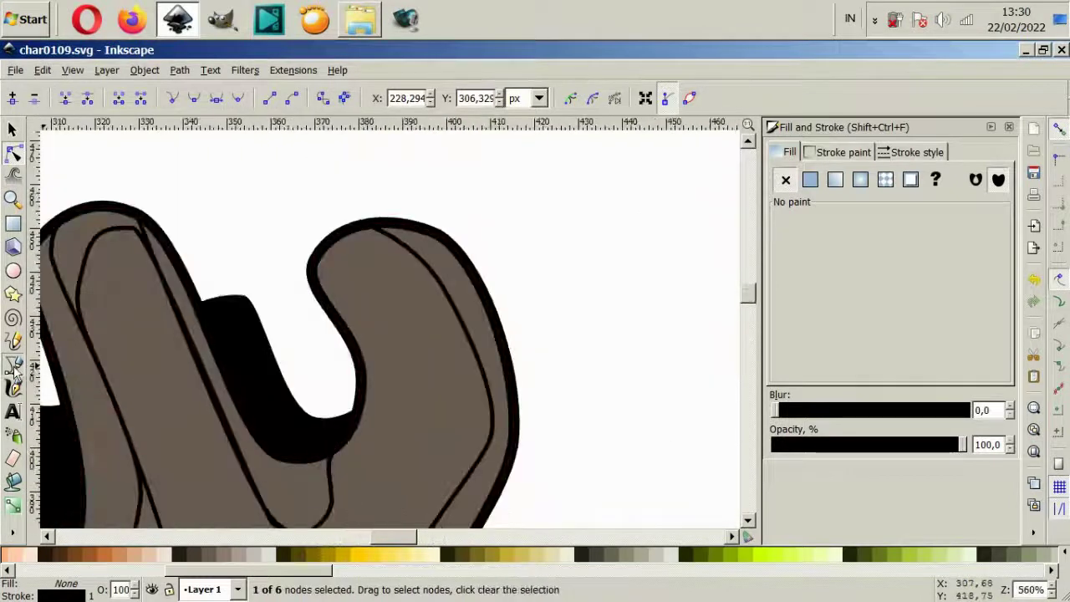
- Draw a highlight path on the upper-right branch
key("b")
left_click(365, 278)
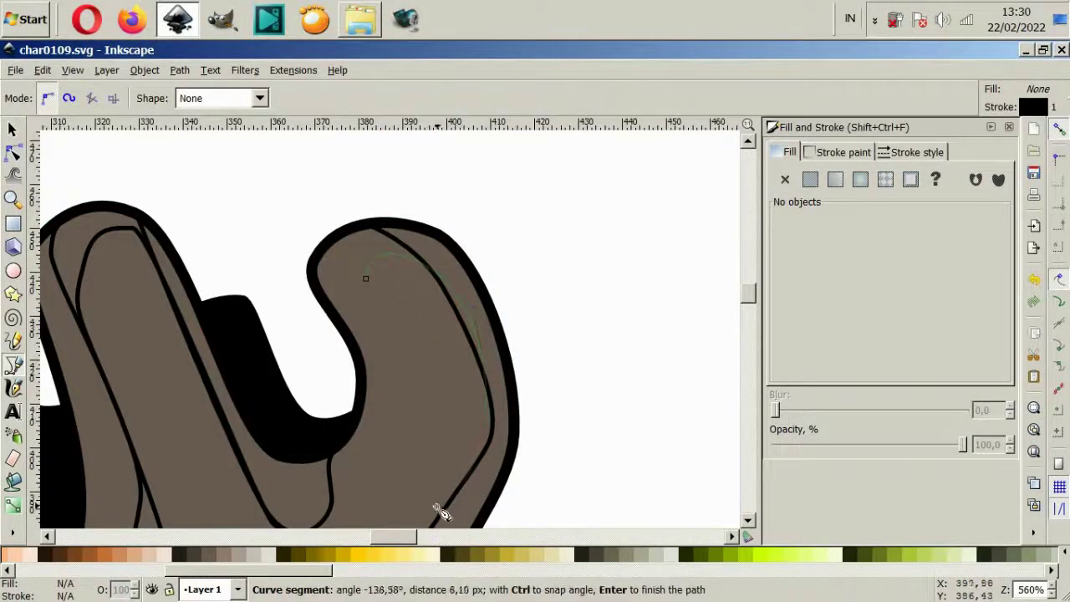
scroll(360, 344, "down", 2)
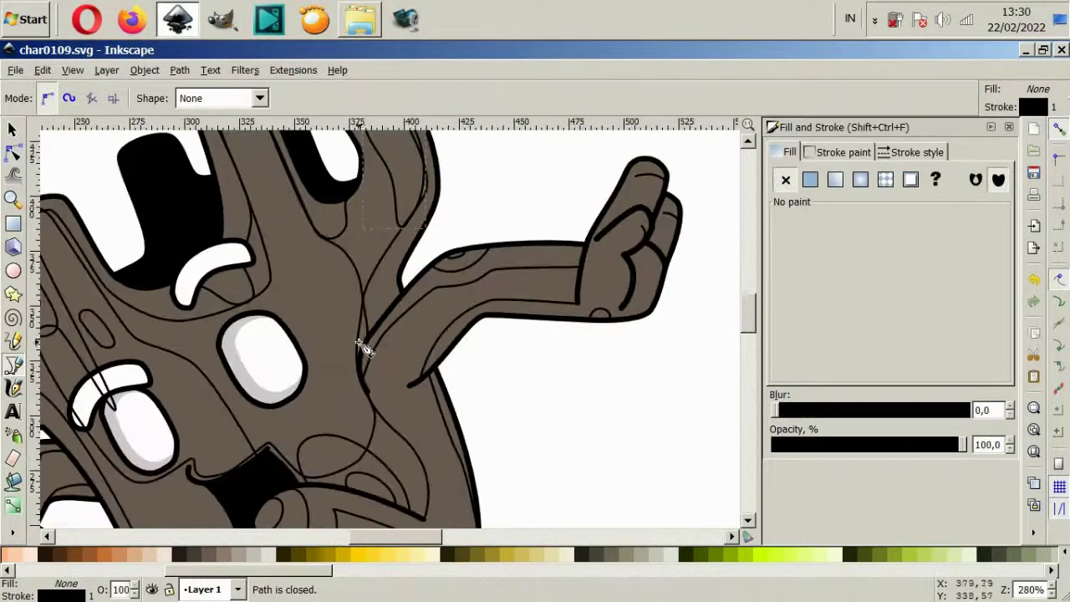
scroll(355, 351, "down", 2)
key("Return")
key("s")
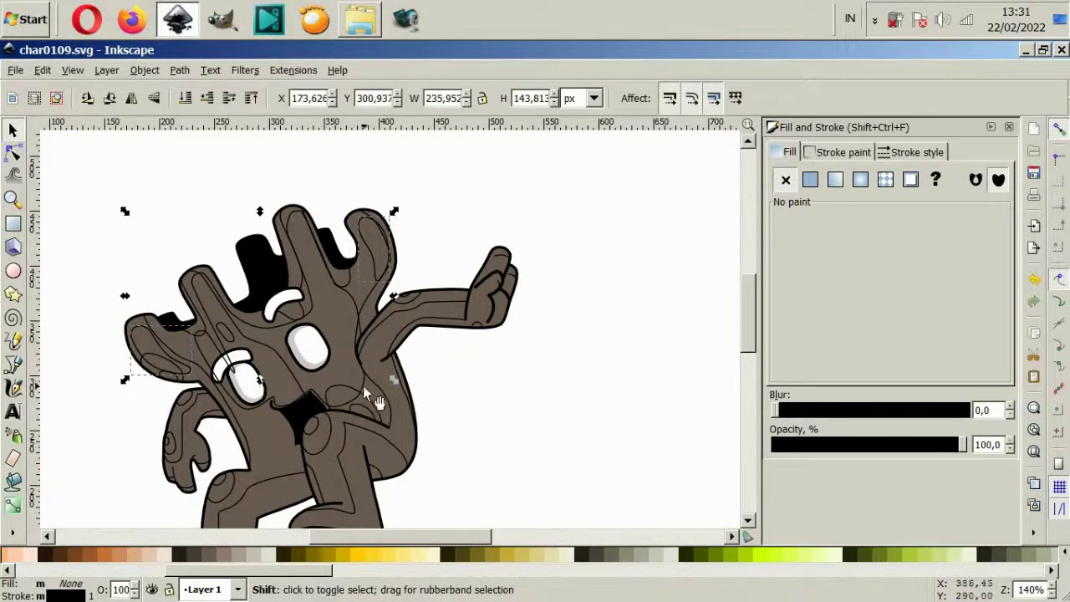
- Fill the selected highlight shapes with lighter brown #917c6f and remove their stroke
left_click(363, 386, "shift")
left_click(200, 552)
left_click(215, 552)
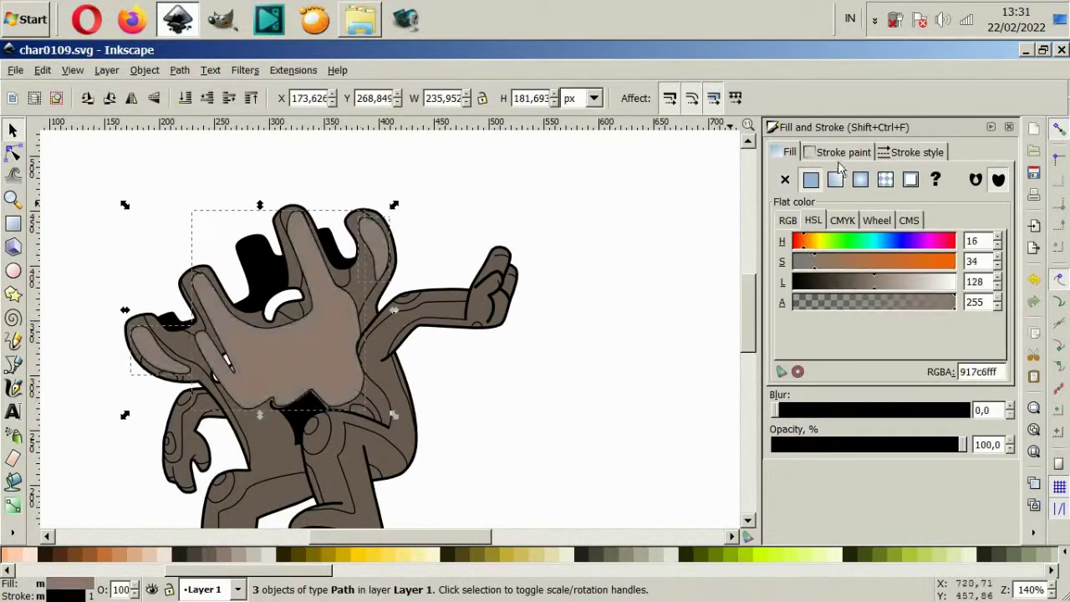
left_click(840, 158)
left_click(179, 343)
scroll(217, 377, "down", 2)
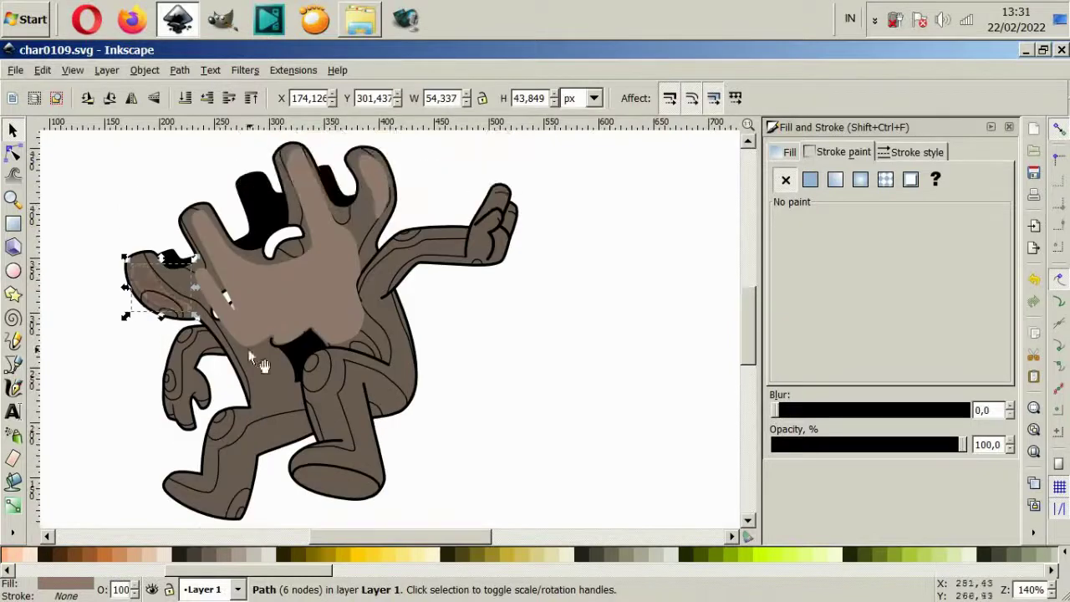
- Lower the head highlight beneath the eyes and mouth with Page Down
left_click(321, 296)
key("Page_Down")
key("Page_Down")
key("Page_Down")
left_click(378, 192)
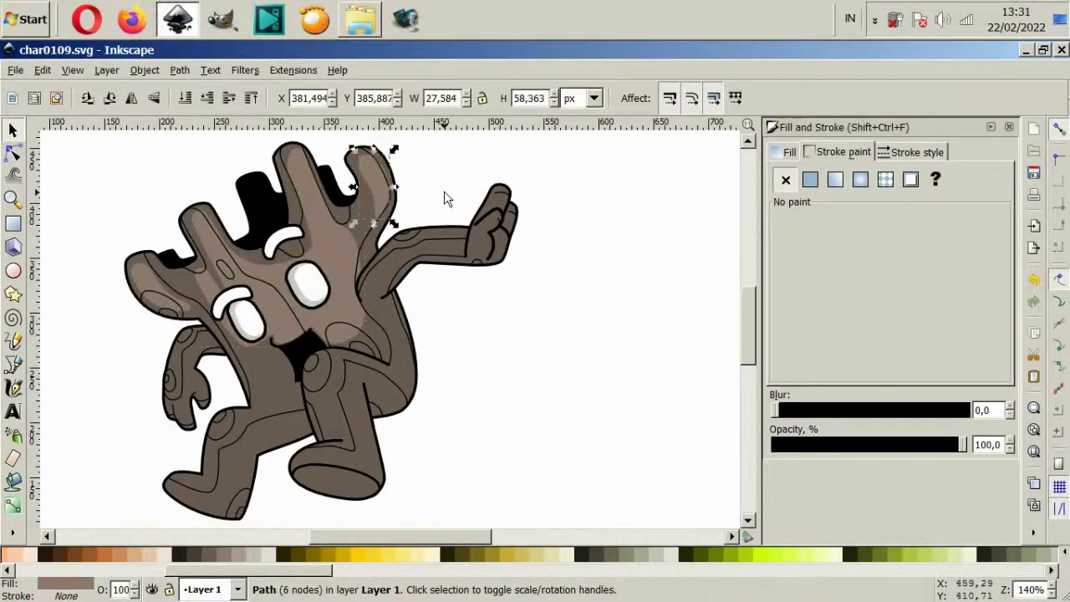
left_click(470, 357)
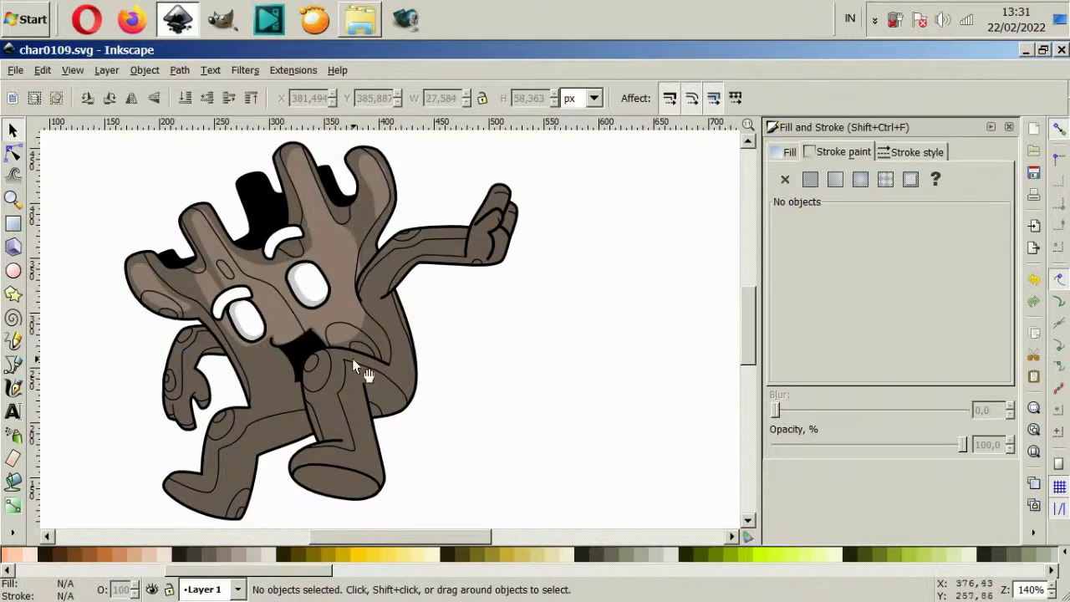
- Trace a closed highlight outline beside the mouth up to the mouth curl
scroll(254, 383, "up", 1)
key("b")
scroll(313, 250, "up", 3)
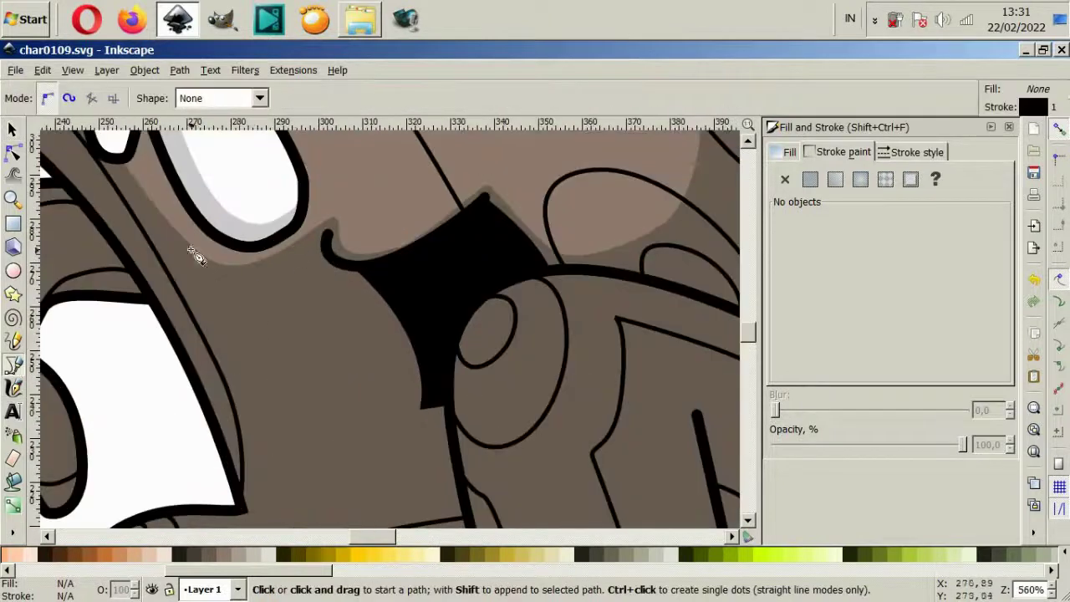
left_click(165, 220)
left_click_drag(234, 342, 249, 368)
left_click(270, 479)
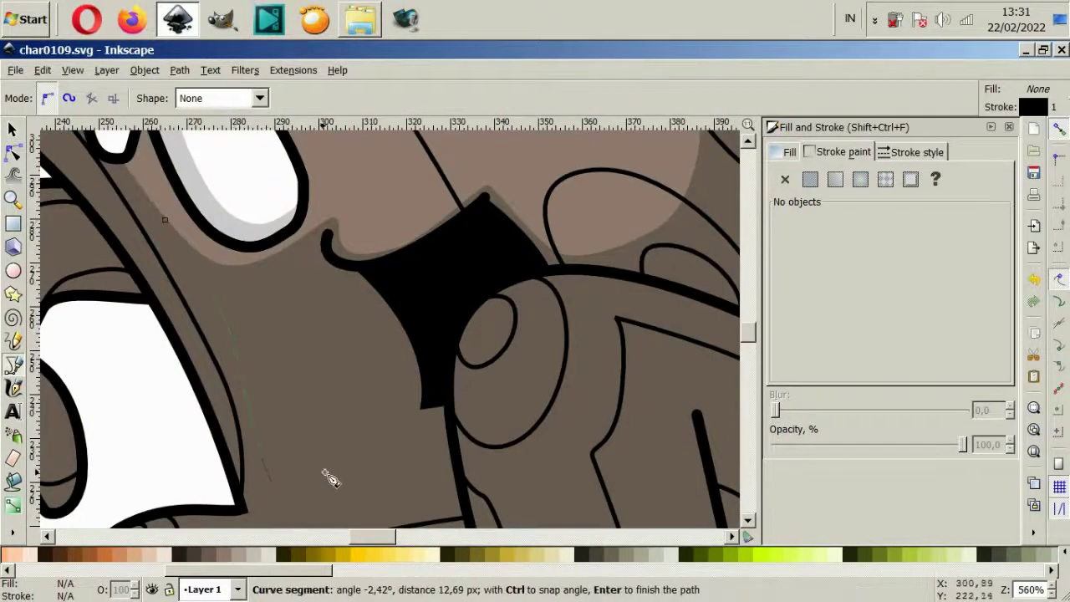
left_click(400, 450)
left_click_drag(350, 292, 342, 280)
left_click_drag(334, 238, 327, 234)
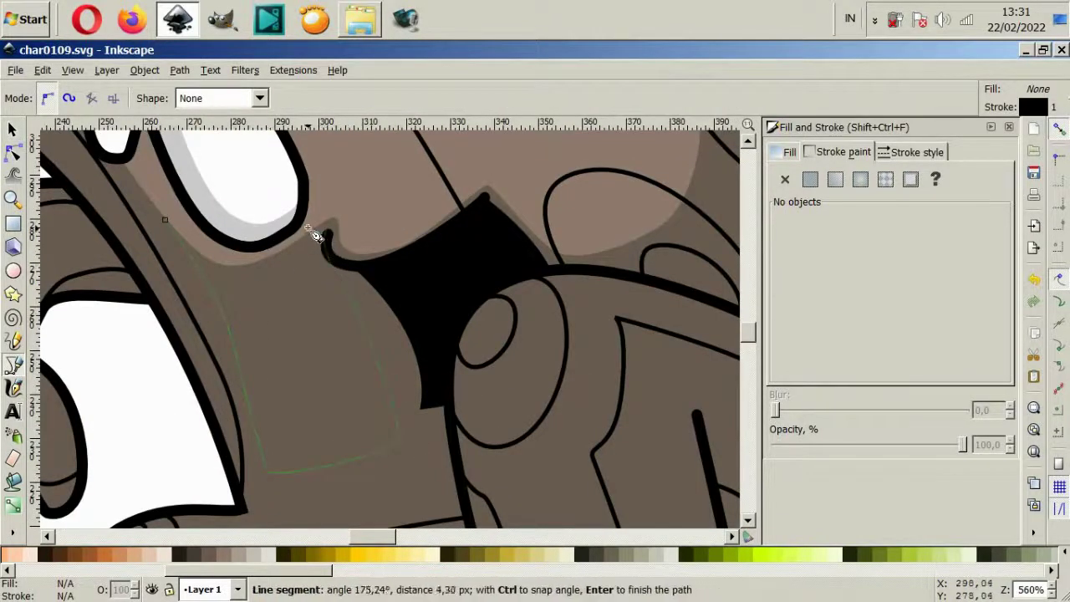
left_click_drag(259, 254, 218, 265)
left_click(165, 220)
- Fill the mouth highlight with the lighter brown and tuck its top node into the curl
key("d")
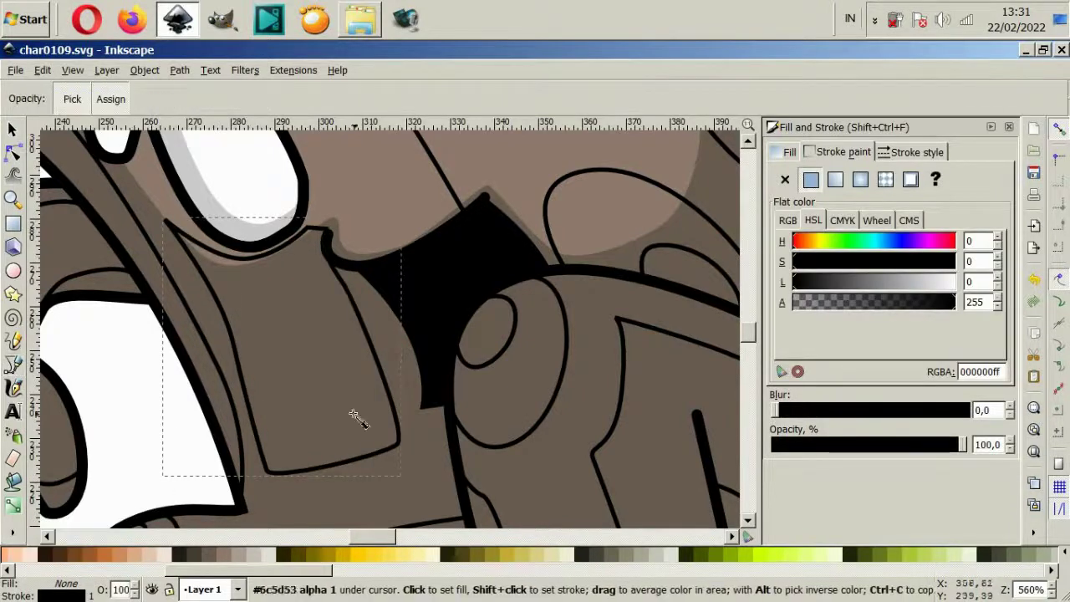
left_click(368, 196)
key("n")
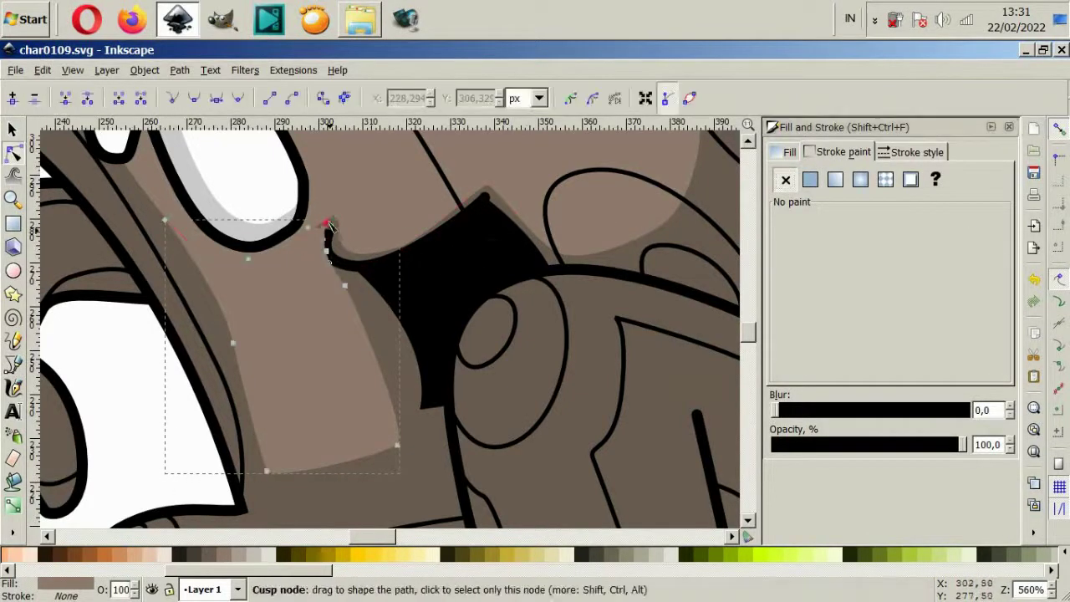
left_click_drag(329, 223, 339, 220)
key("s")
left_click(338, 264)
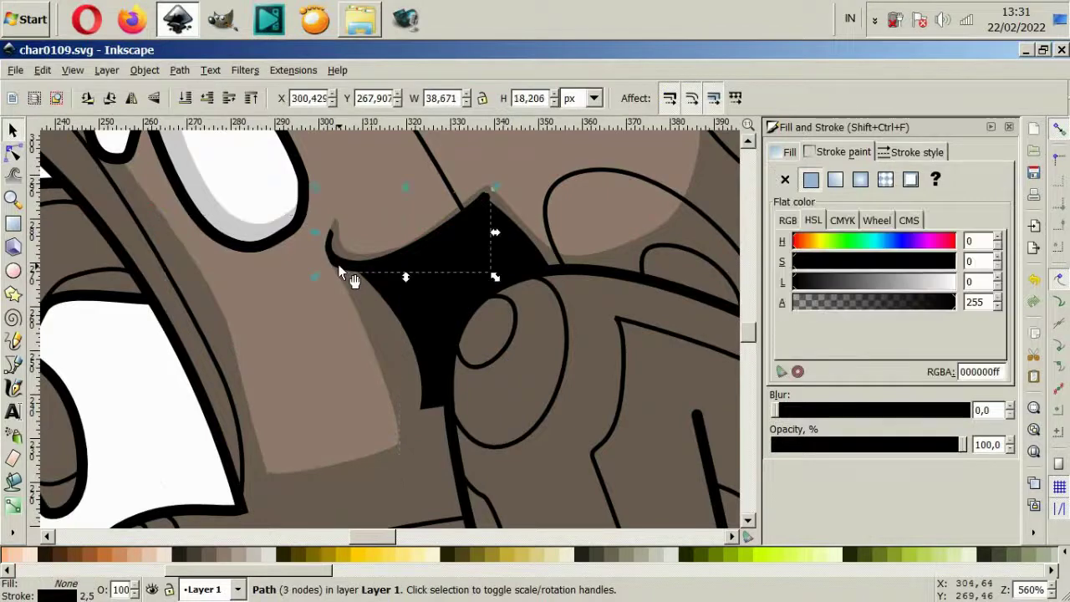
left_click(283, 368)
- Outline a highlight along the front leg's thigh and shin
scroll(404, 344, "down", 5)
key("Escape")
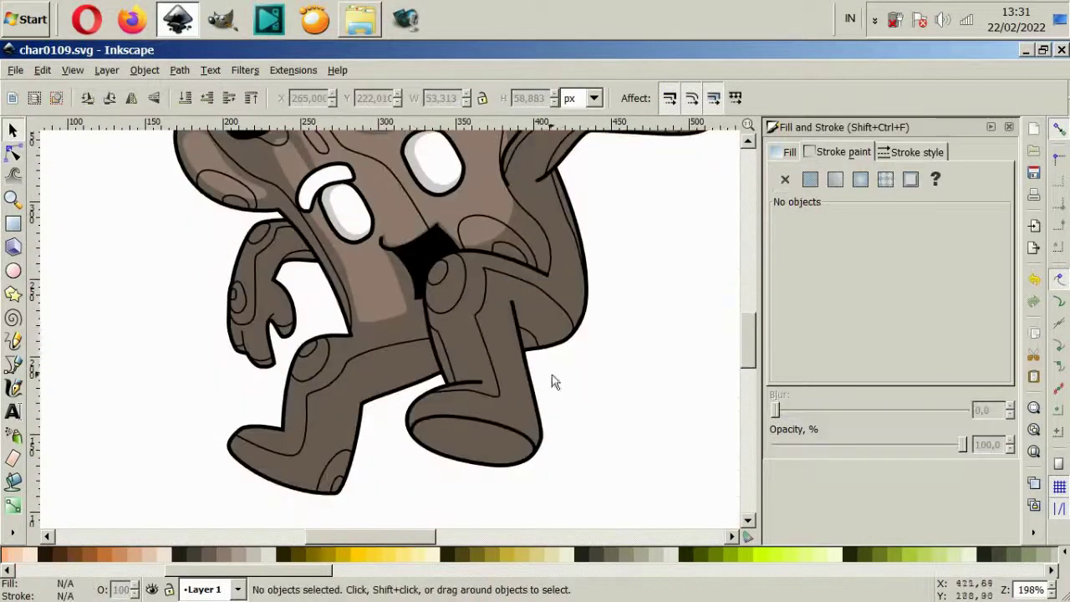
scroll(291, 352, "up", 4)
key("b")
scroll(136, 428, "down", 1)
left_click(106, 441)
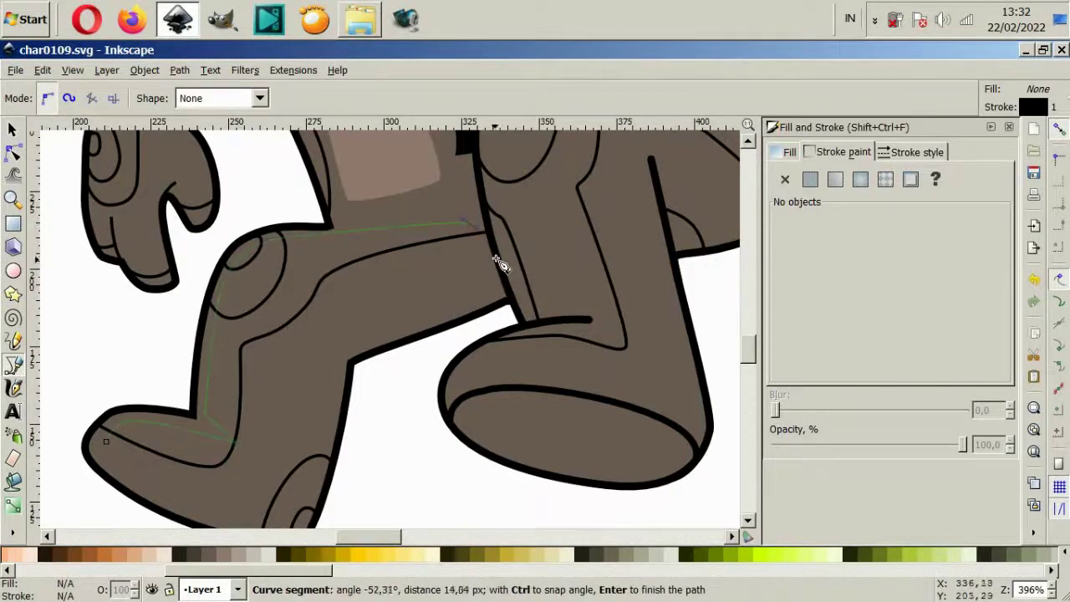
left_click_drag(309, 311, 289, 322)
left_click_drag(272, 478, 250, 498)
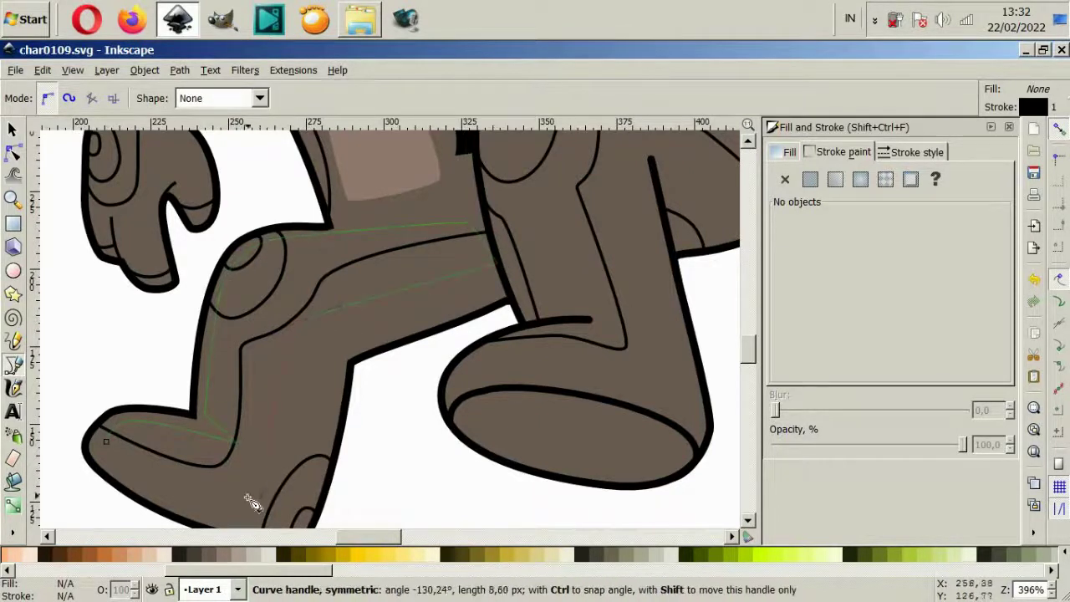
left_click(106, 440)
- Fill the leg highlight with the lighter brown and stack it just above the leg fill
left_click(13, 480)
left_click(393, 180)
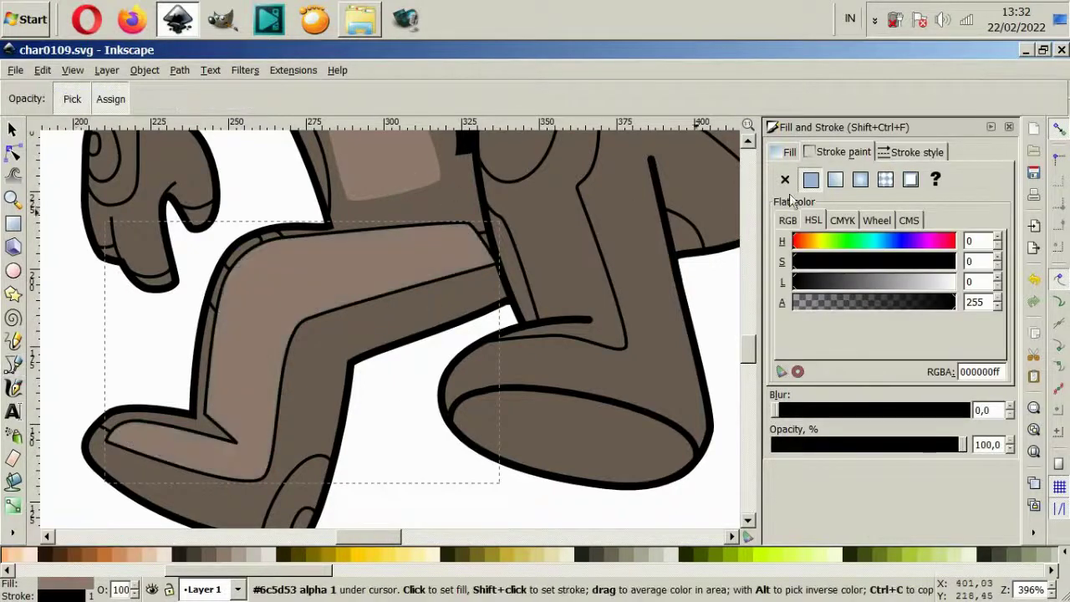
left_click(14, 130)
key("Page_Down")
key("Page_Up")
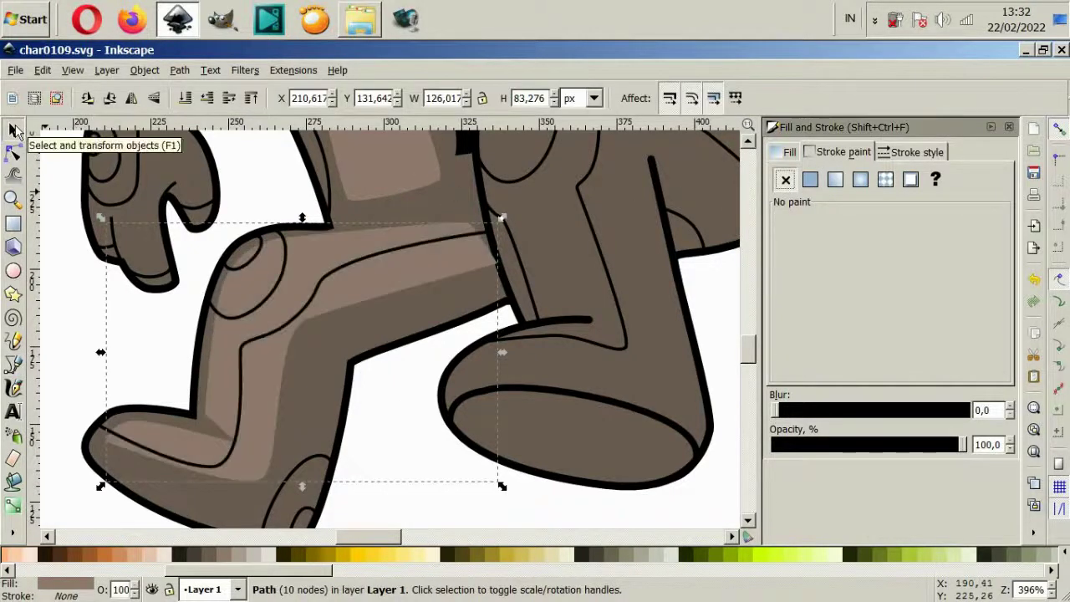
- Reshape the upper thigh highlight patch so its nodes meet the leg line
key("n")
scroll(366, 323, "up", 2)
left_click(396, 266)
left_click_drag(352, 304, 353, 286)
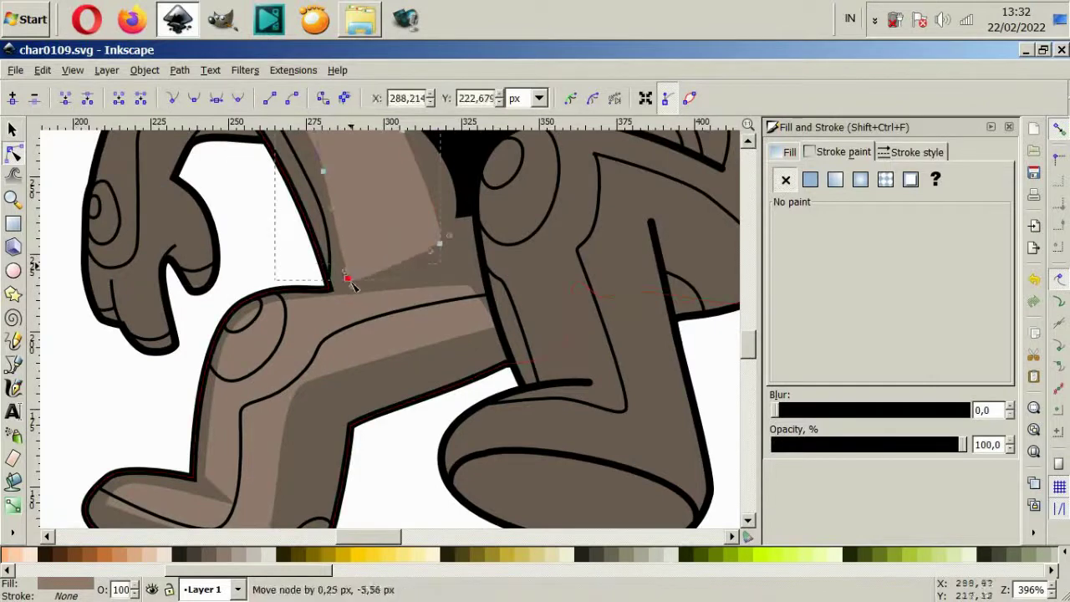
left_click_drag(445, 250, 461, 275)
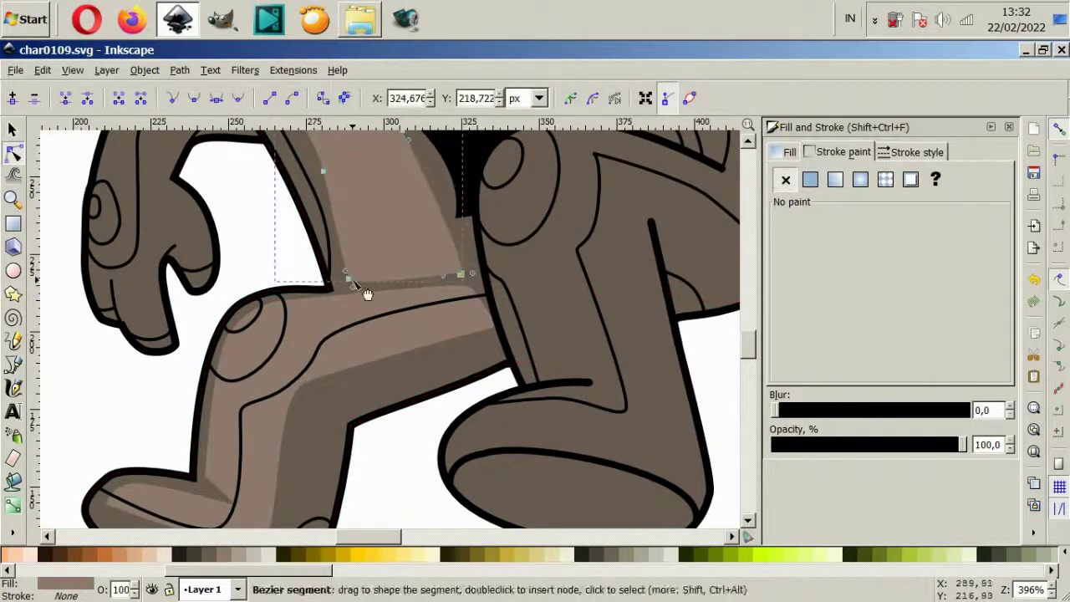
left_click_drag(354, 282, 352, 276)
left_click_drag(461, 275, 454, 267)
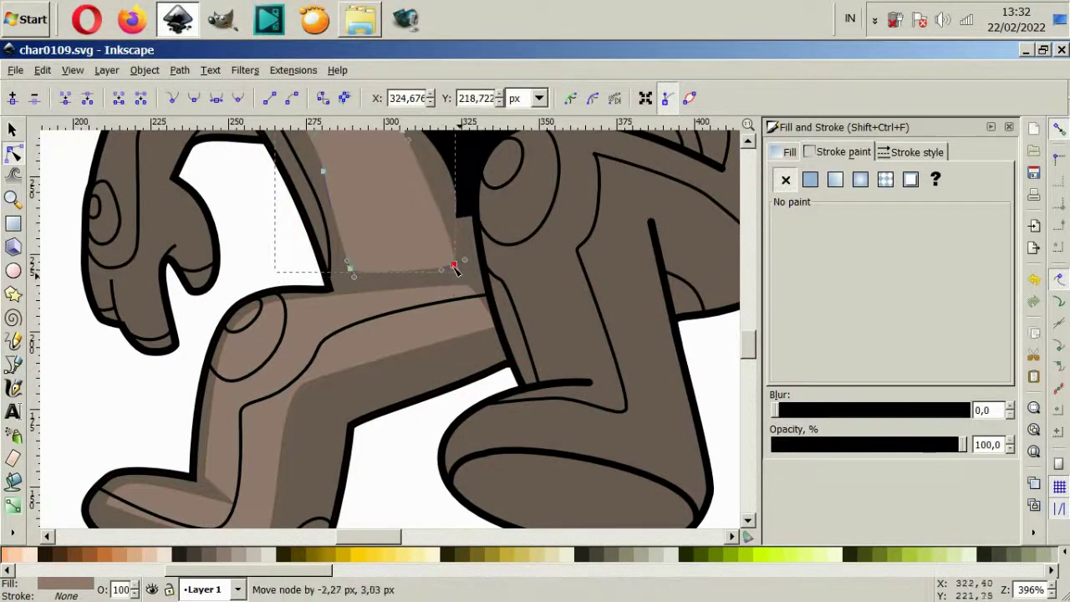
left_click(143, 399)
- Begin tracing a highlight outline over the back foot and up the leg
key("5")
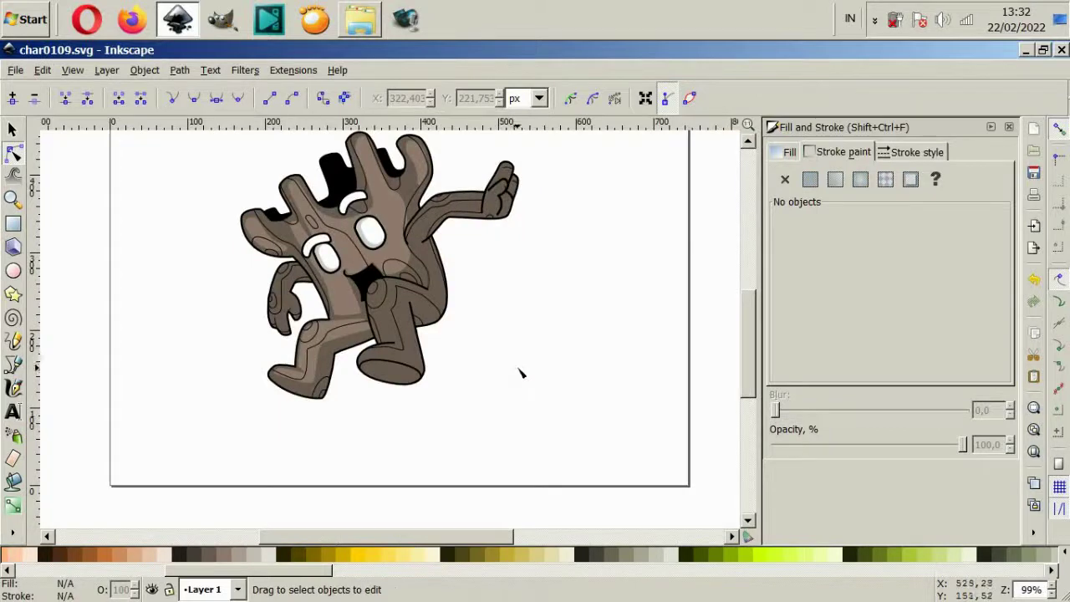
left_click(355, 368)
scroll(355, 368, "up", 5)
scroll(561, 365, "down", 3)
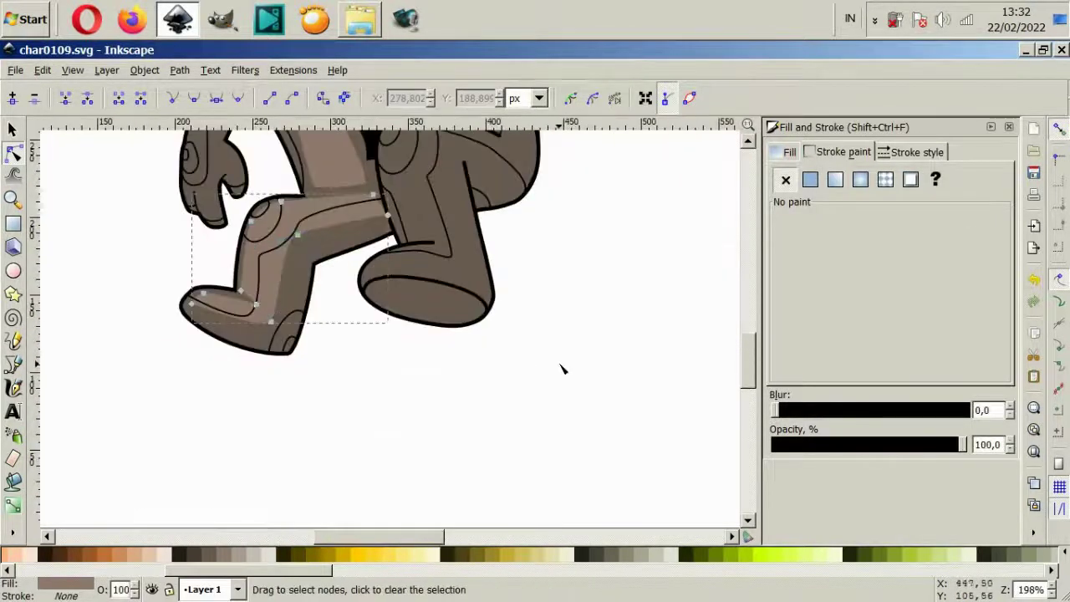
left_click(572, 305)
scroll(455, 233, "up", 2)
key("b")
left_click(159, 425)
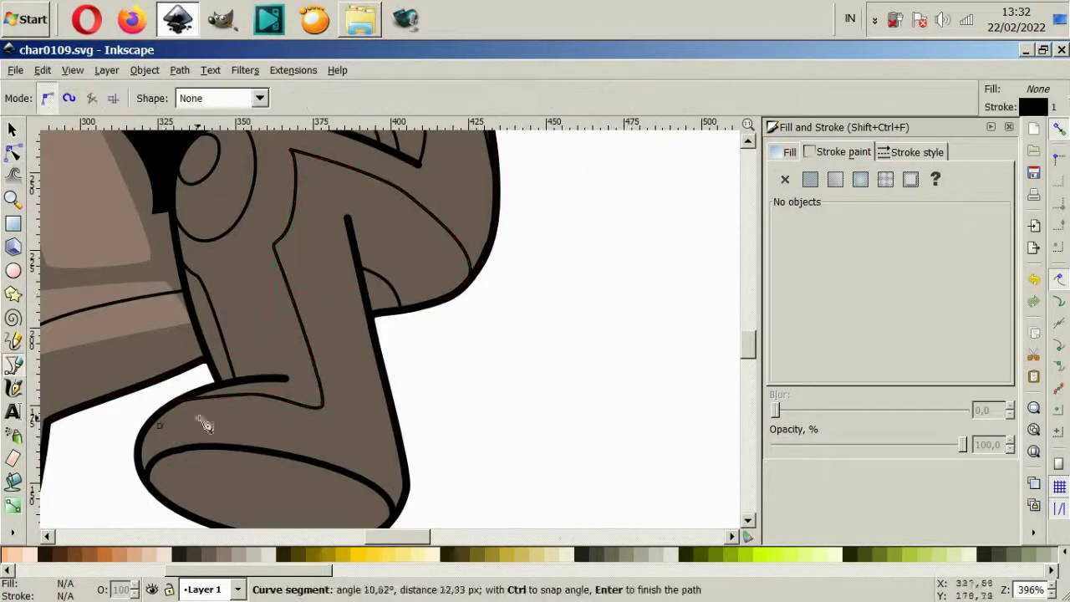
left_click_drag(240, 400, 282, 392)
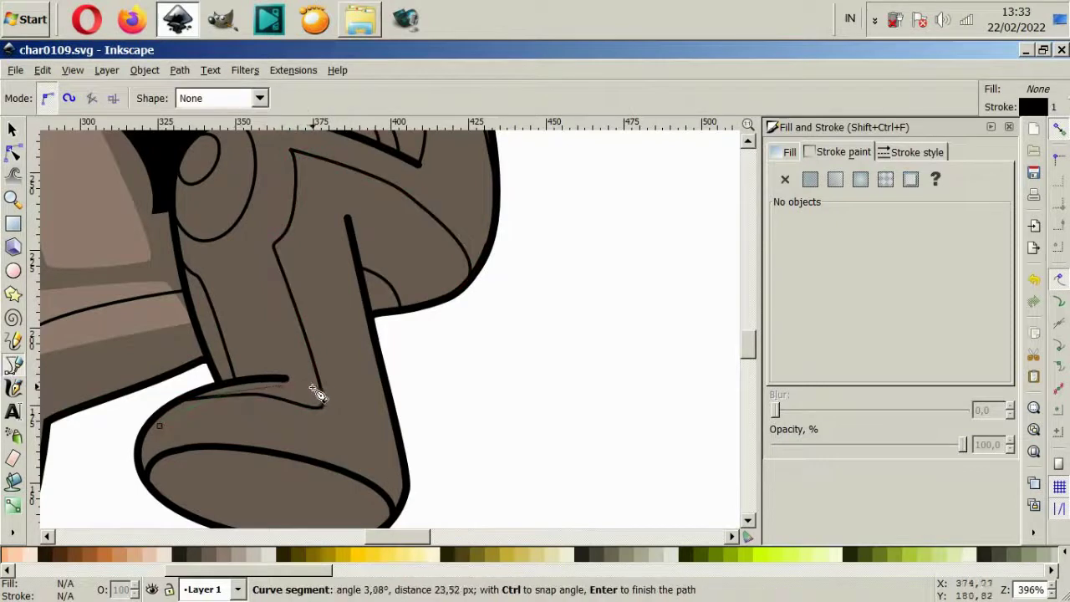
left_click(236, 381)
- Continue the leg highlight past the knee and close it at the foot
scroll(236, 380, "up", 3)
mouse_move(193, 310)
left_mouse_down()
mouse_move(204, 255)
mouse_move(289, 219)
left_mouse_up()
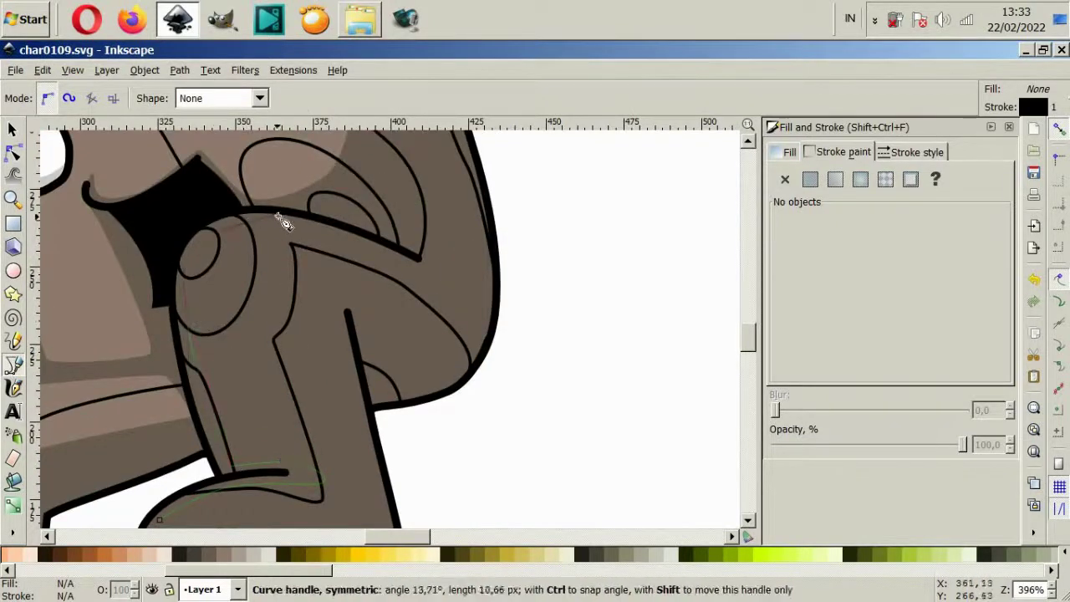
left_click(366, 249)
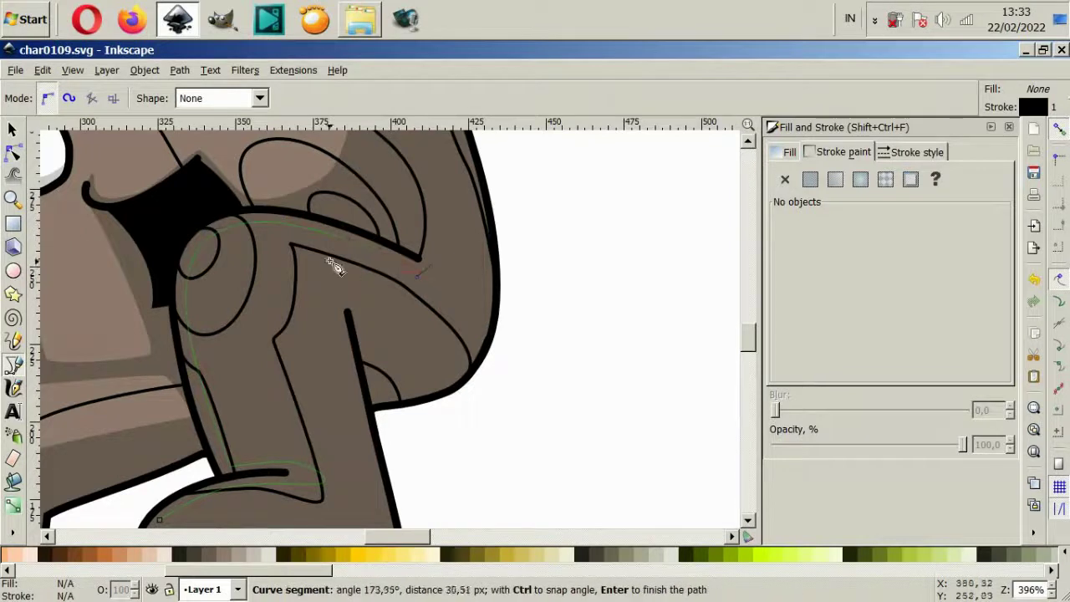
scroll(332, 407, "down", 1)
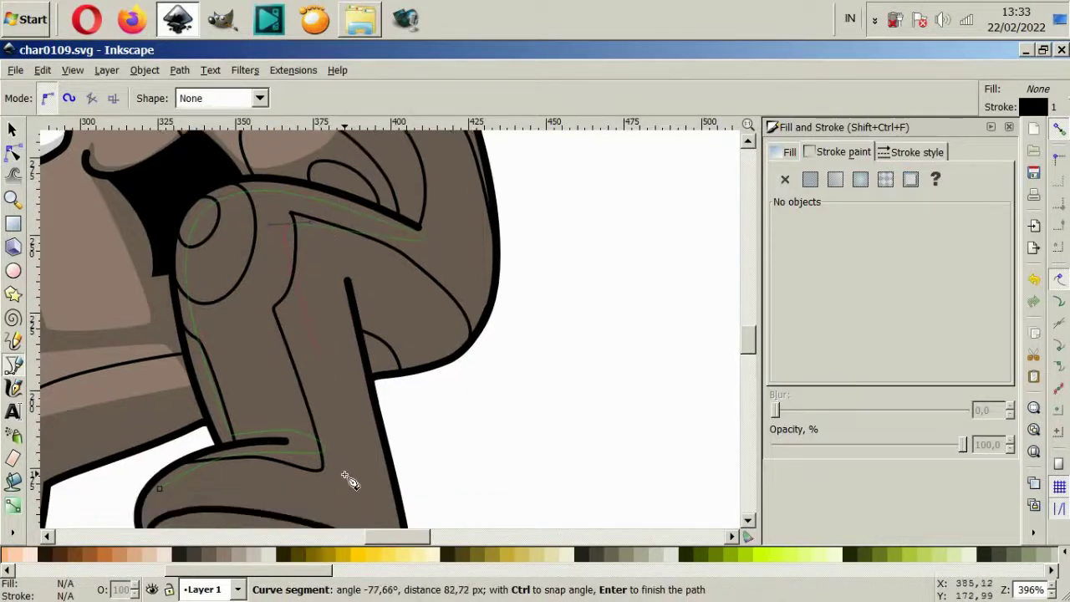
left_click(330, 510)
left_click(204, 501)
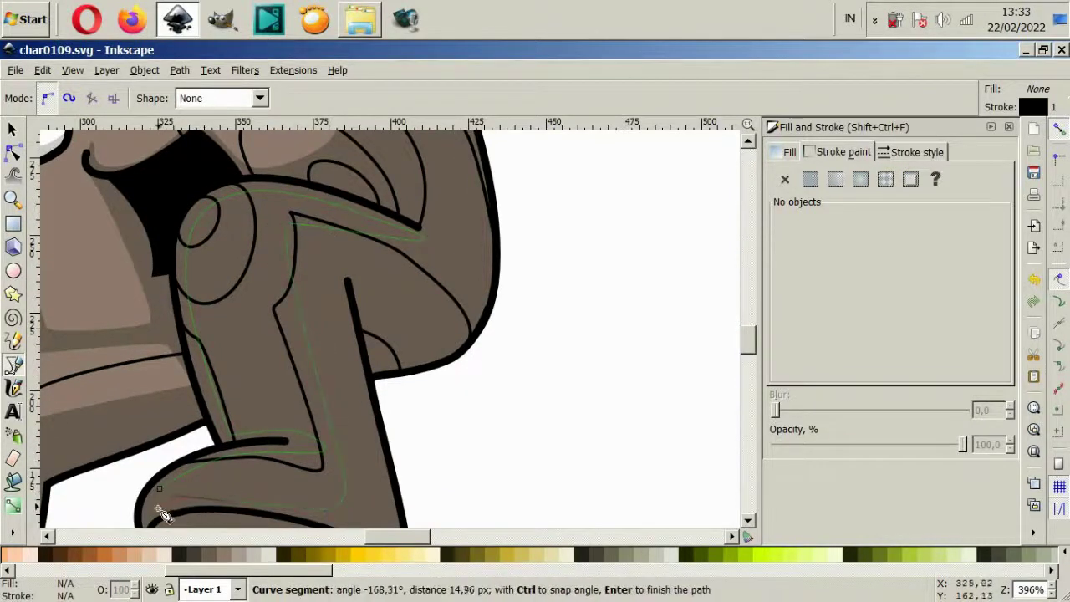
left_click(164, 494)
scroll(346, 490, "down", 2)
- Give the new leg highlight the light brown fill and no outline
key("d")
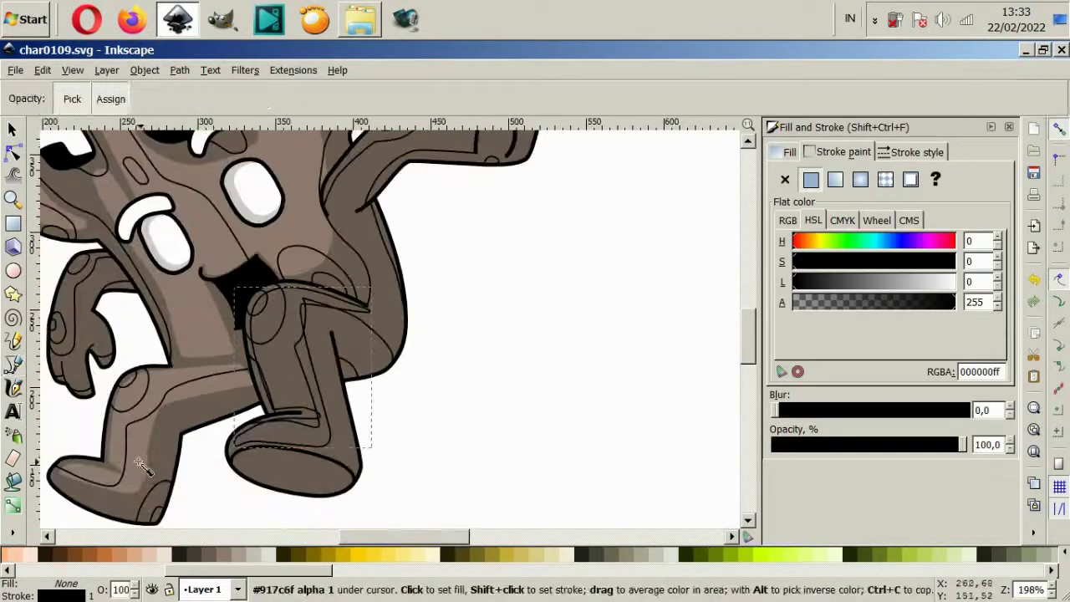
left_click(785, 180)
left_click(13, 129)
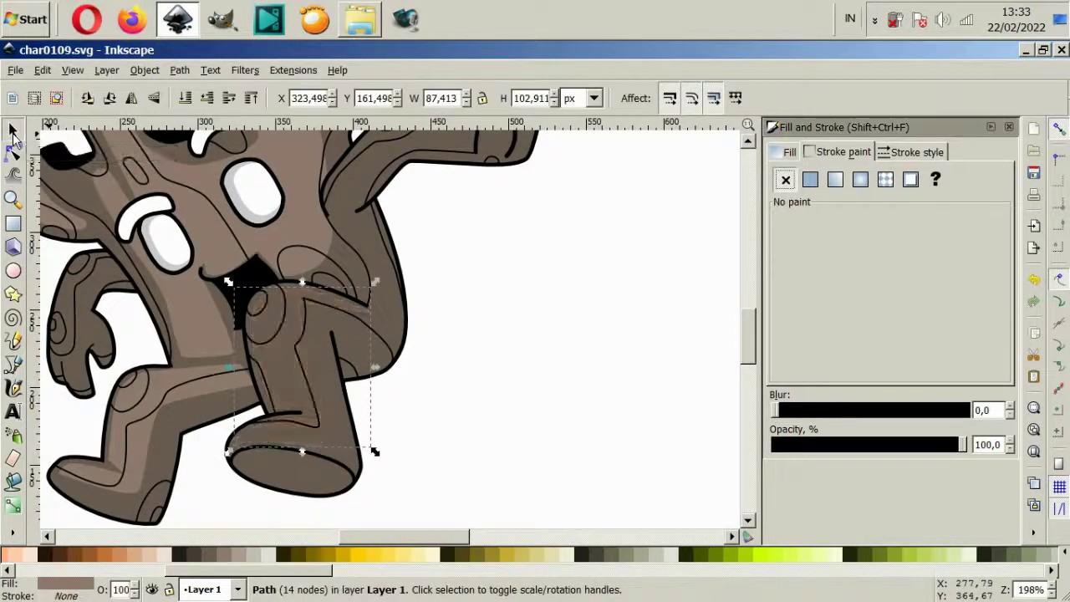
left_click(506, 437)
- Inspect the new leg highlight's nodes with the Node tool
left_click(13, 154)
scroll(287, 435, "up", 2)
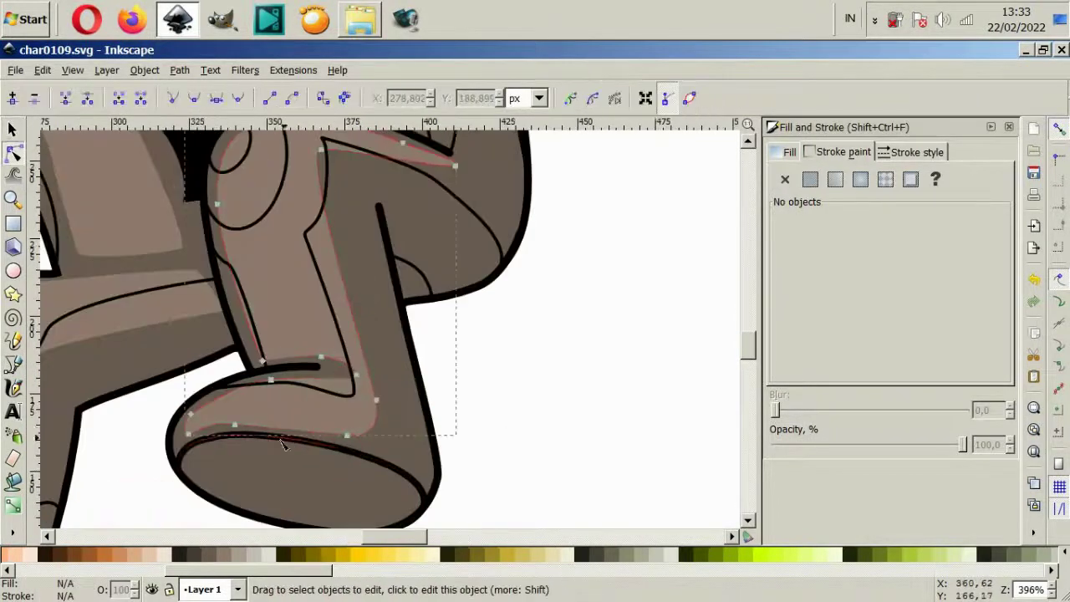
left_click(239, 430)
left_click(247, 420)
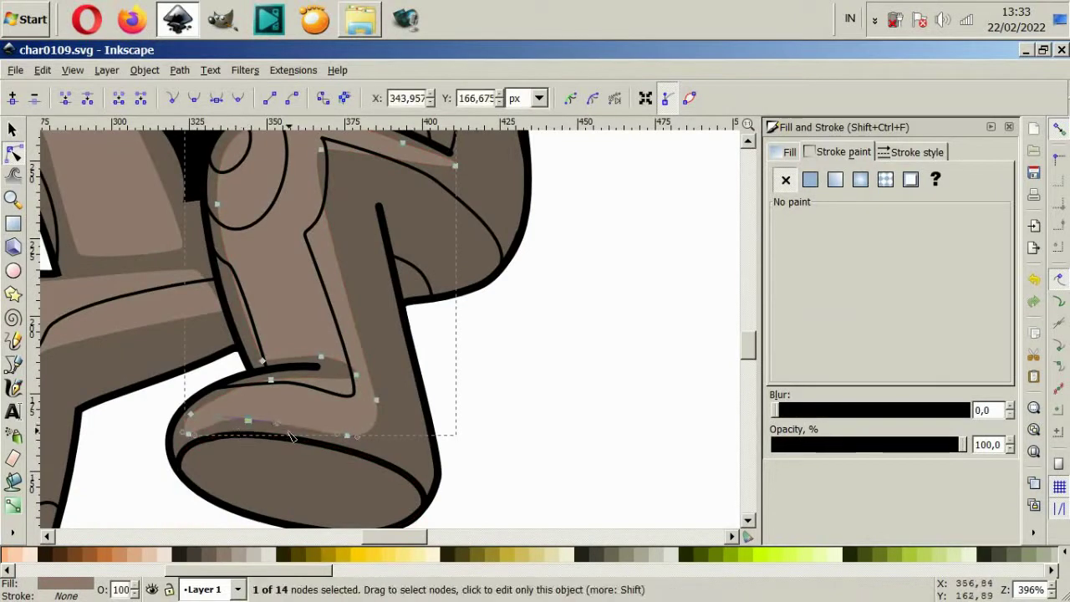
left_click(474, 478)
scroll(474, 478, "down", 2)
scroll(363, 476, "up", 2)
- Reshape the other leg's highlight, pulling its bottom point toward the foot
left_click(279, 484)
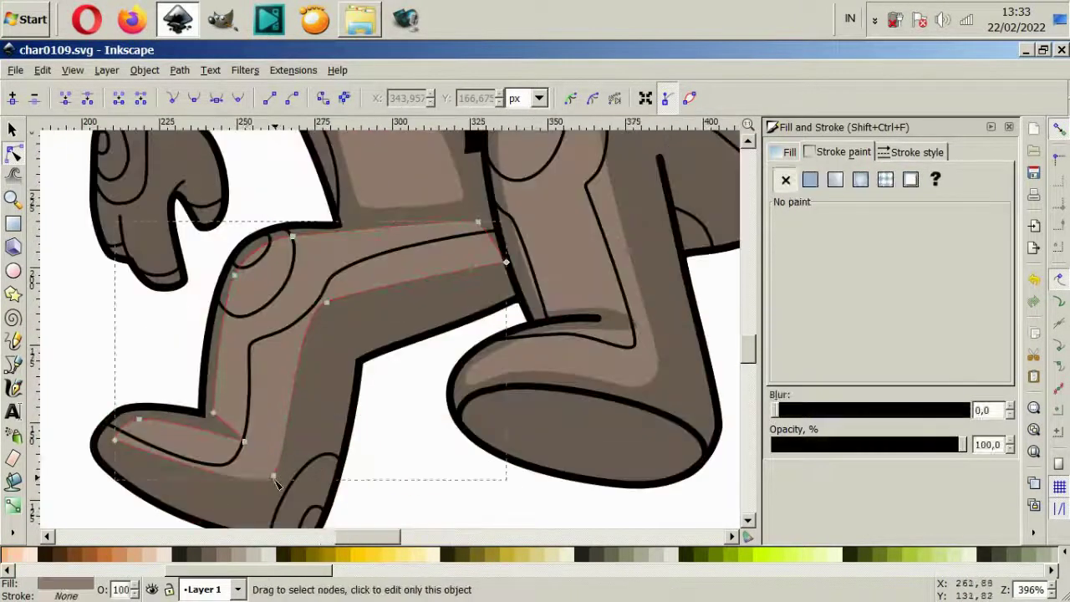
left_click_drag(278, 485, 249, 508)
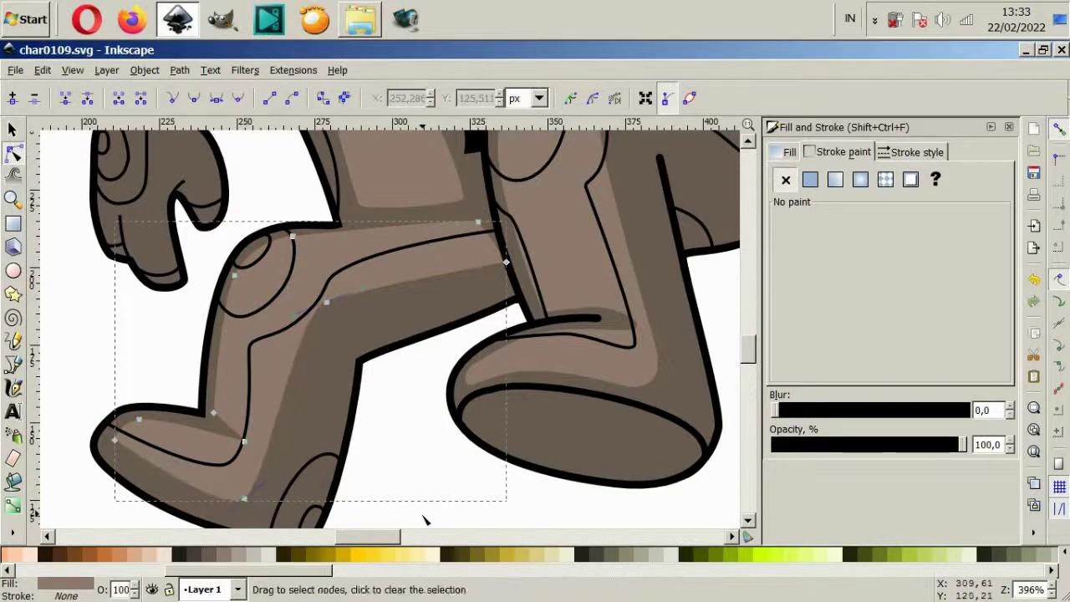
scroll(443, 493, "down", 6)
scroll(435, 480, "up", 2)
scroll(409, 481, "up", 2)
scroll(394, 482, "up", 1)
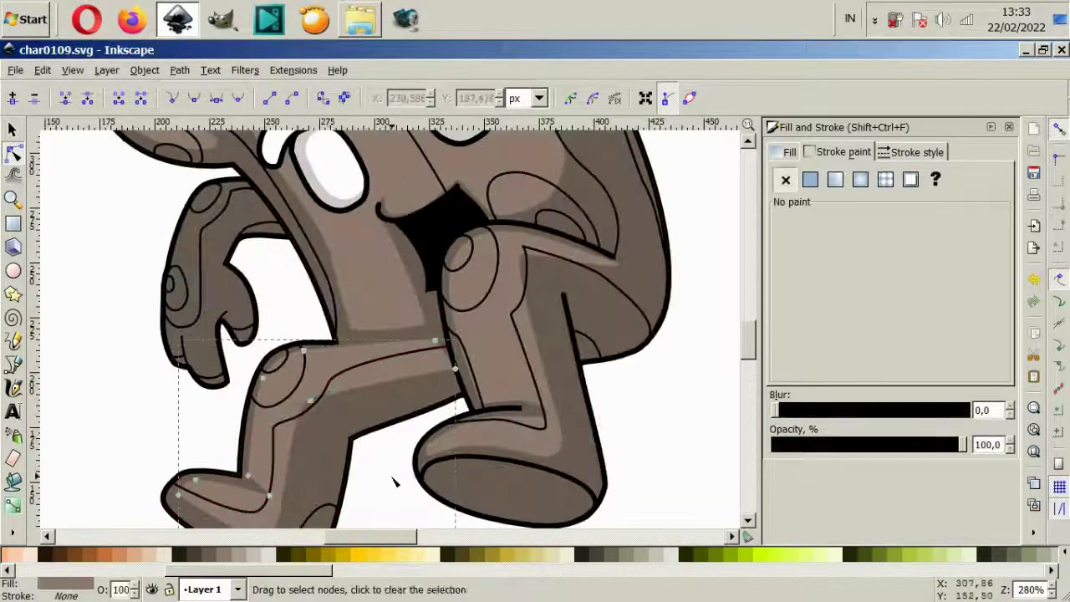
left_click_drag(436, 342, 440, 357)
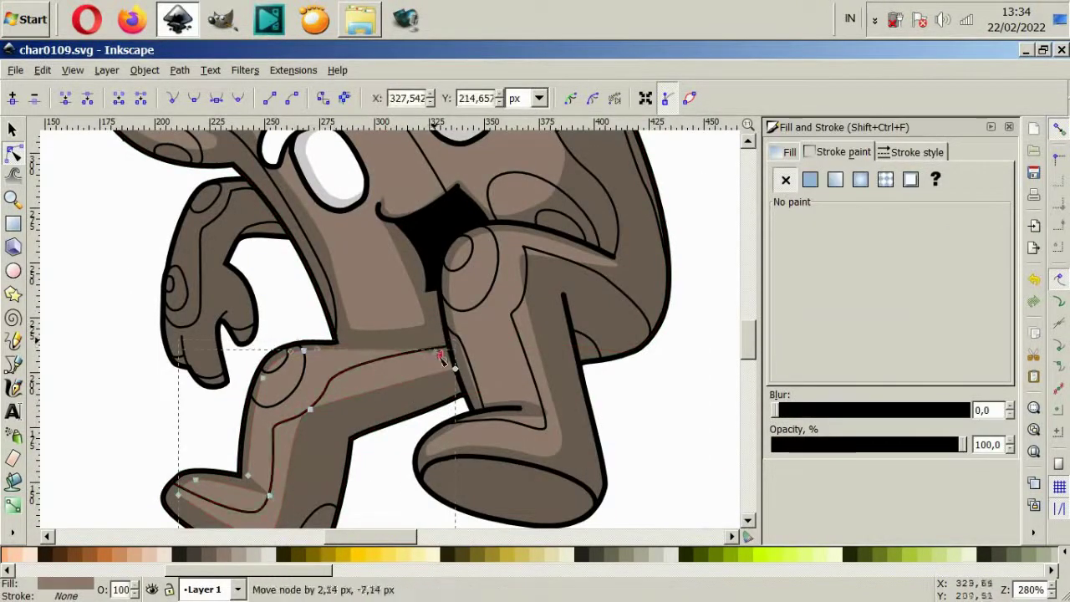
left_click(404, 478)
- Refine the lower edge of the body highlight above the leg
scroll(422, 447, "down", 4)
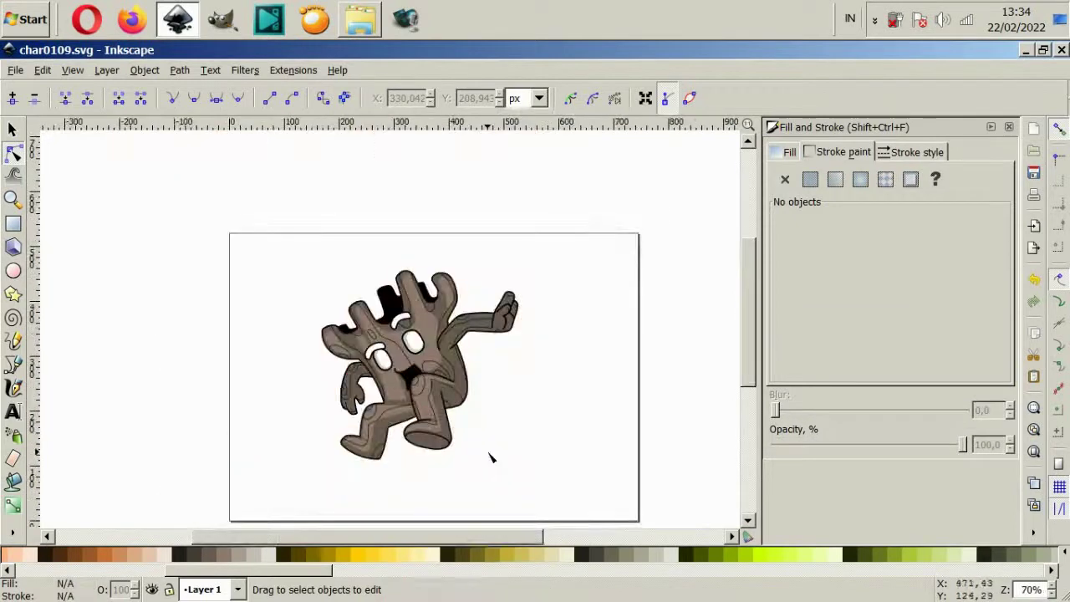
left_click(406, 399)
scroll(406, 400, "up", 4)
left_click_drag(422, 417, 430, 416)
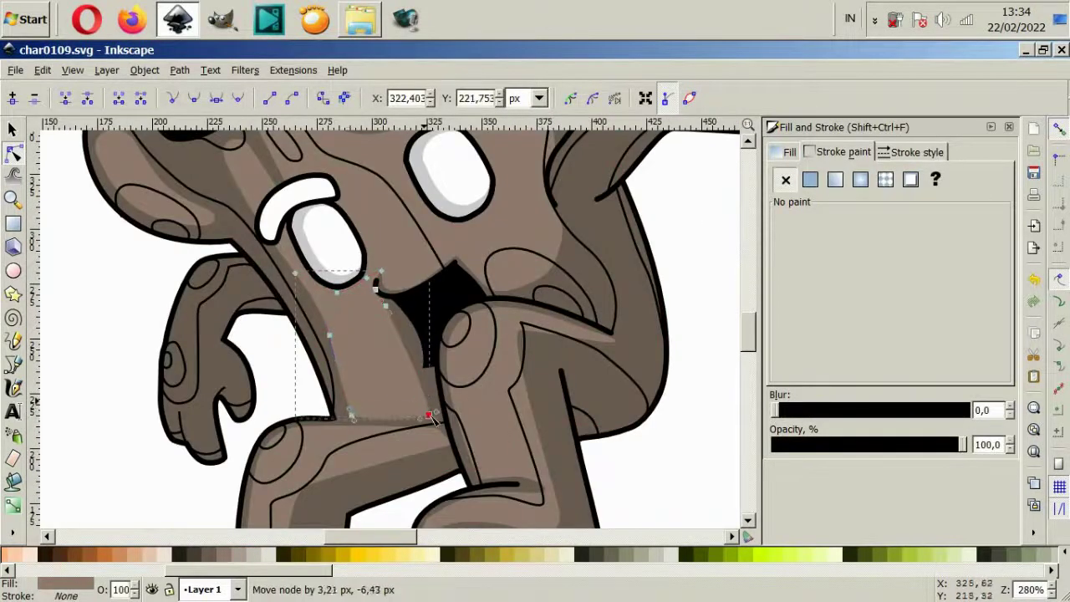
left_click_drag(351, 415, 354, 426)
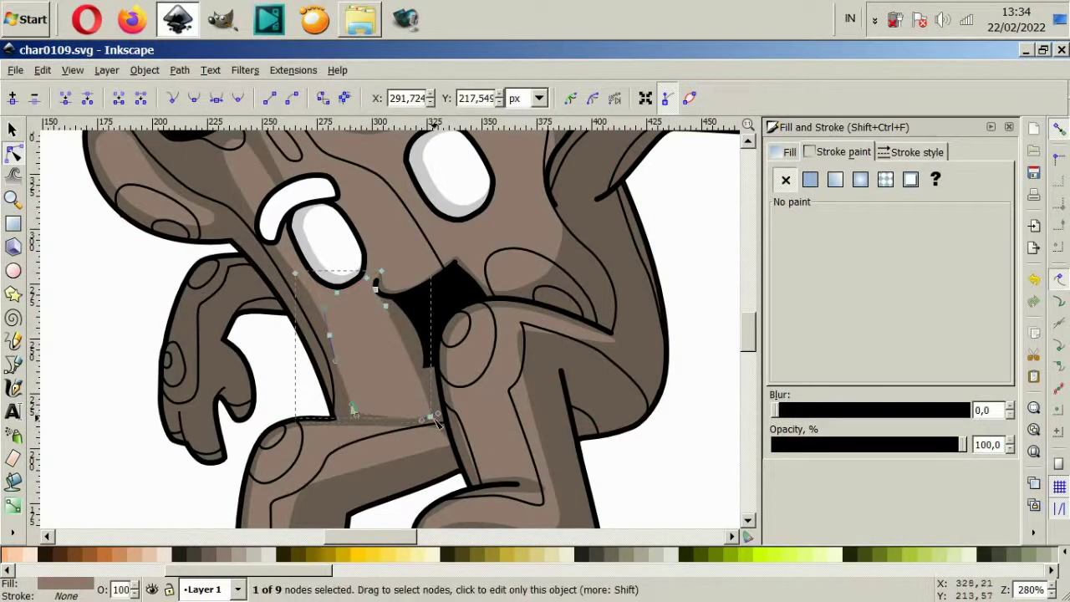
left_click_drag(435, 422, 437, 427)
key("Escape")
scroll(530, 435, "down", 2)
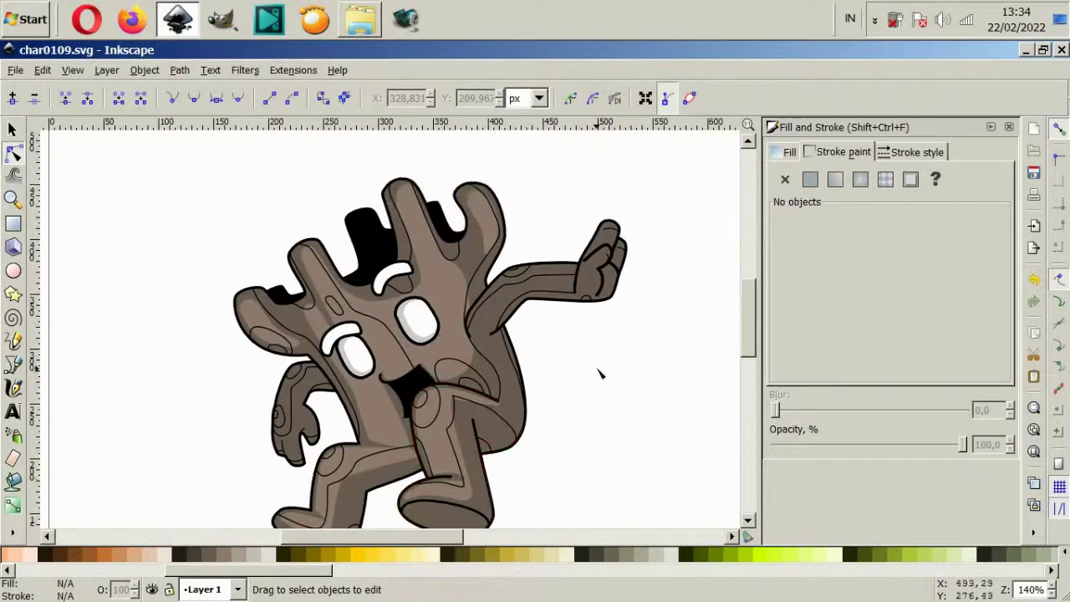
- Begin an arm highlight path with the Bezier tool, then cancel the mistaken start
scroll(599, 374, "up", 1)
scroll(585, 269, "up", 3)
key("b")
left_click(121, 464)
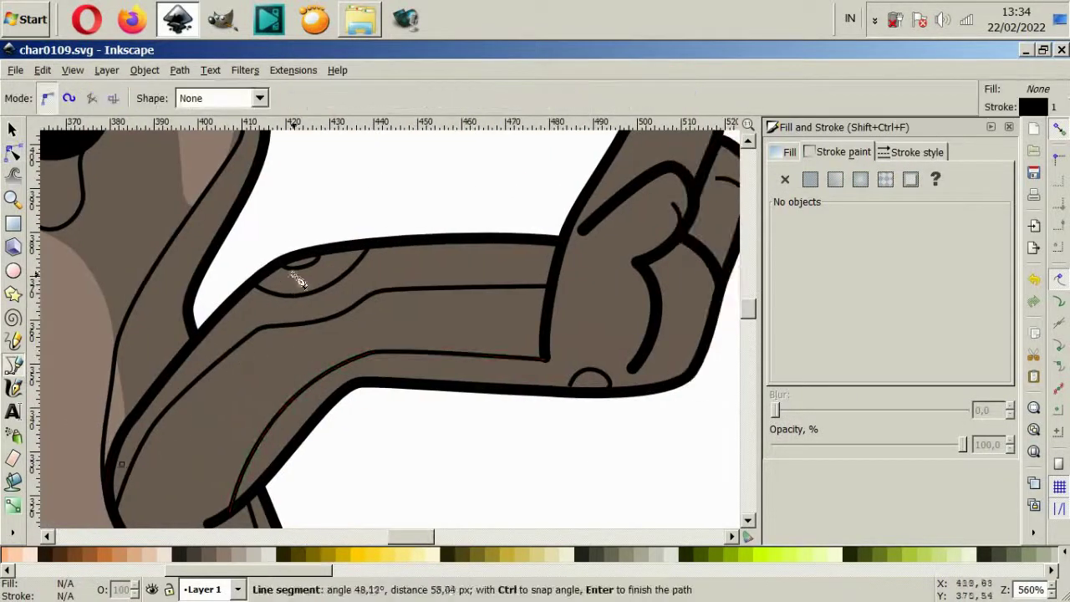
left_click_drag(349, 269, 381, 266)
key("Escape")
- Draw a closed curved highlight outline along the outstretched arm
left_click(132, 490)
left_click_drag(298, 313, 358, 287)
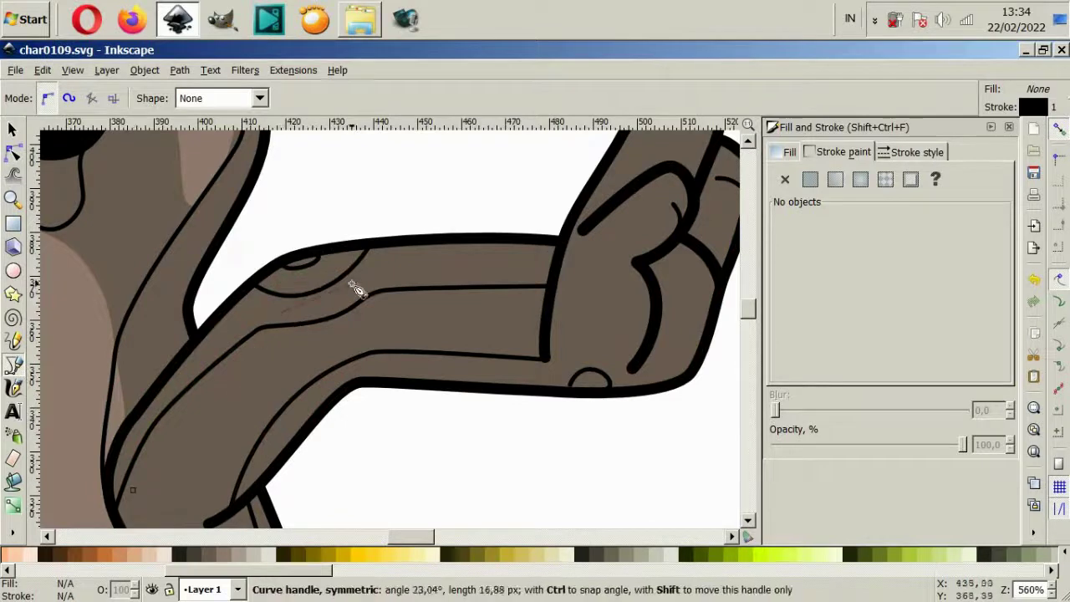
left_click_drag(540, 296, 547, 291)
left_click_drag(331, 378, 321, 389)
scroll(251, 435, "down", 1)
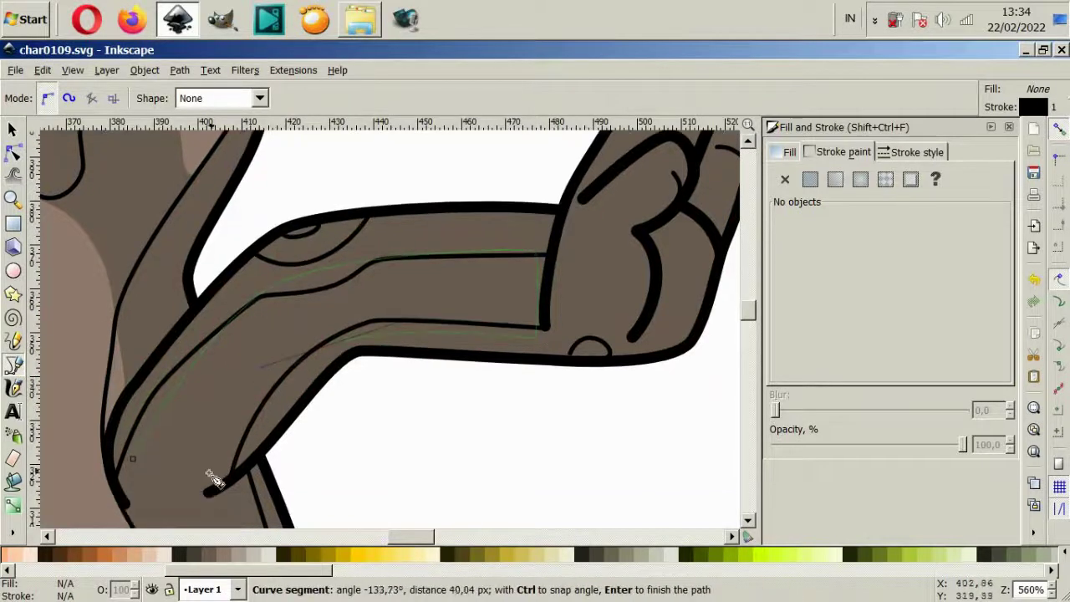
scroll(167, 468, "down", 1)
left_click_drag(138, 404, 139, 398)
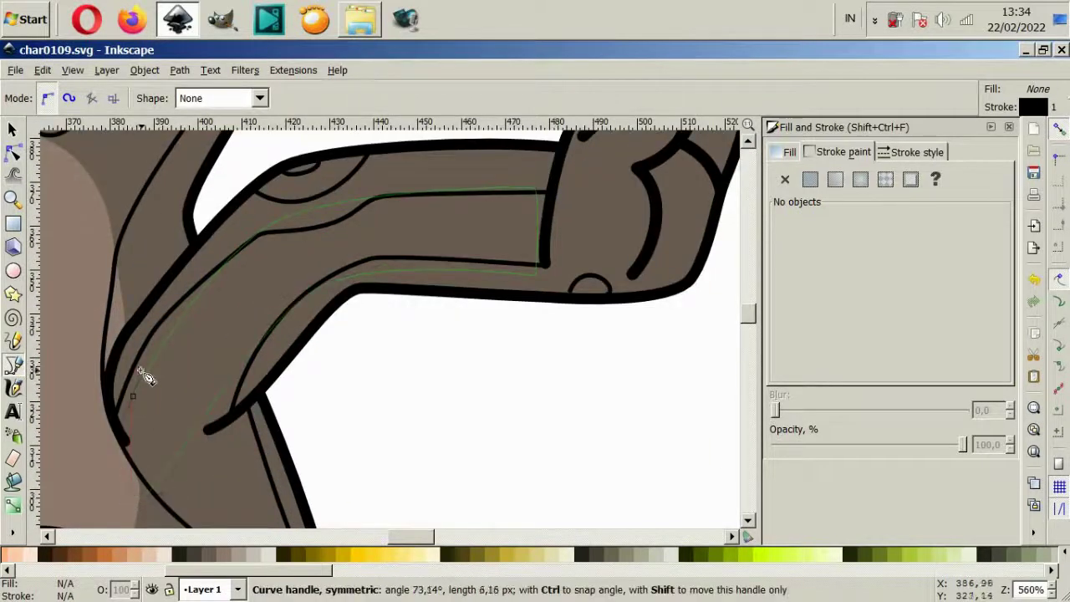
- Fill the highlight with sampled light brown, remove its stroke, and lower it beneath the line art
key("d")
left_click(318, 188)
left_click(13, 129)
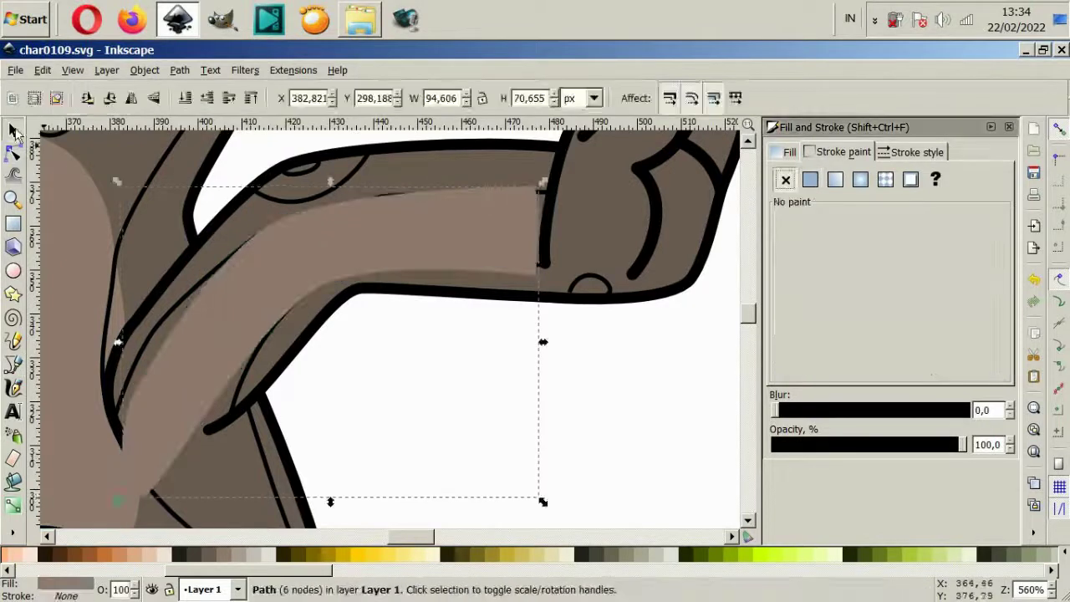
key("Page_Down")
key("Page_Down")
- Adjust the highlight's nodes so it sits within the arm's contour lines
left_click(13, 152)
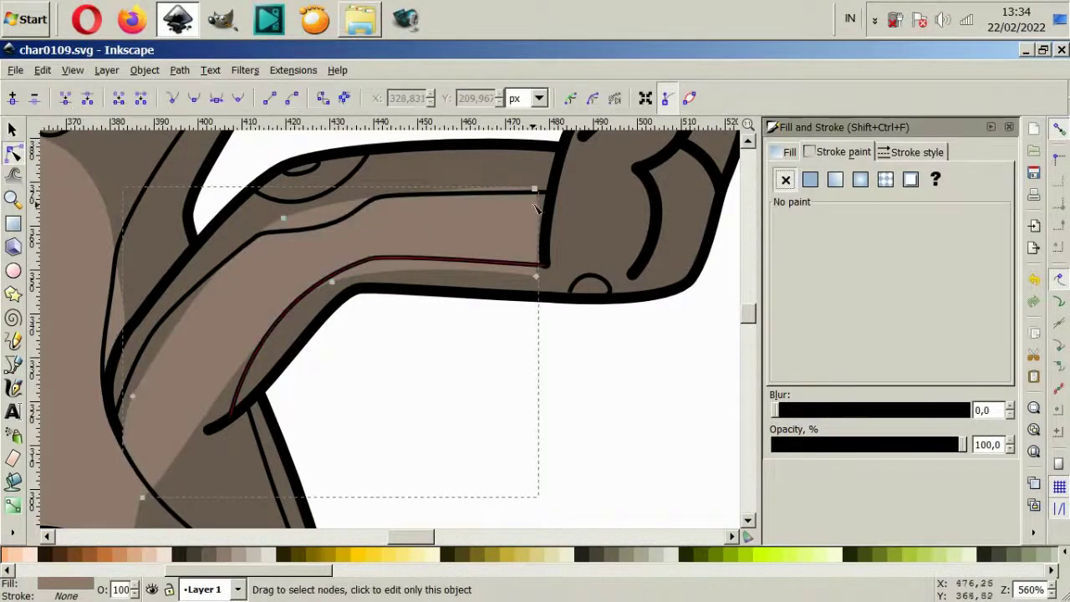
left_click_drag(540, 191, 545, 185)
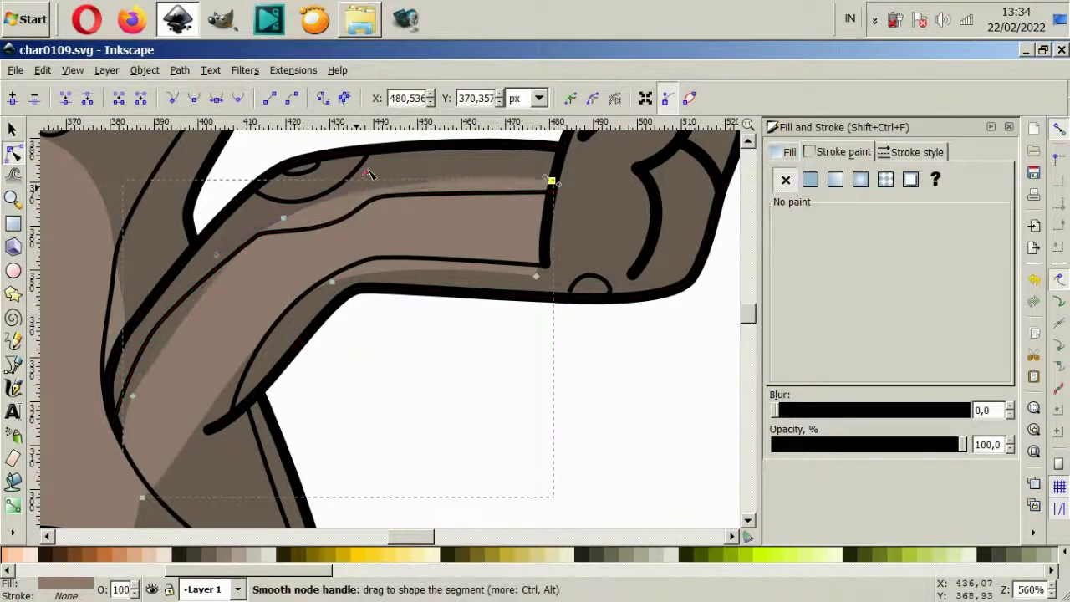
left_click_drag(354, 189, 402, 165)
left_click_drag(333, 284, 346, 269)
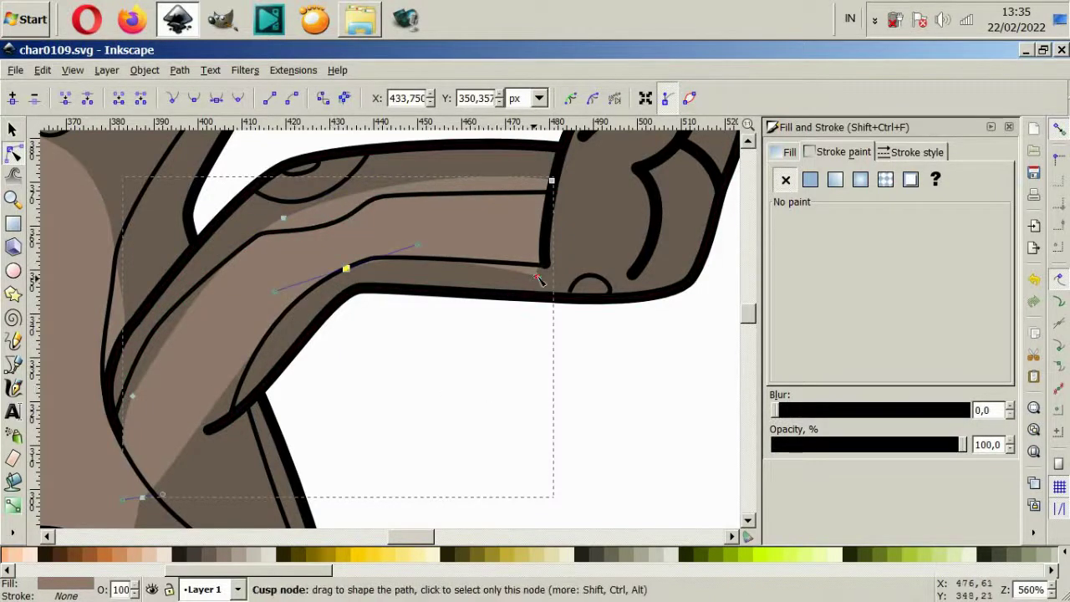
left_click(367, 405)
key("minus")
key("minus")
key("minus")
- Refine the arm highlight's wrist, inner-arm and lower nodes
key("plus")
key("plus")
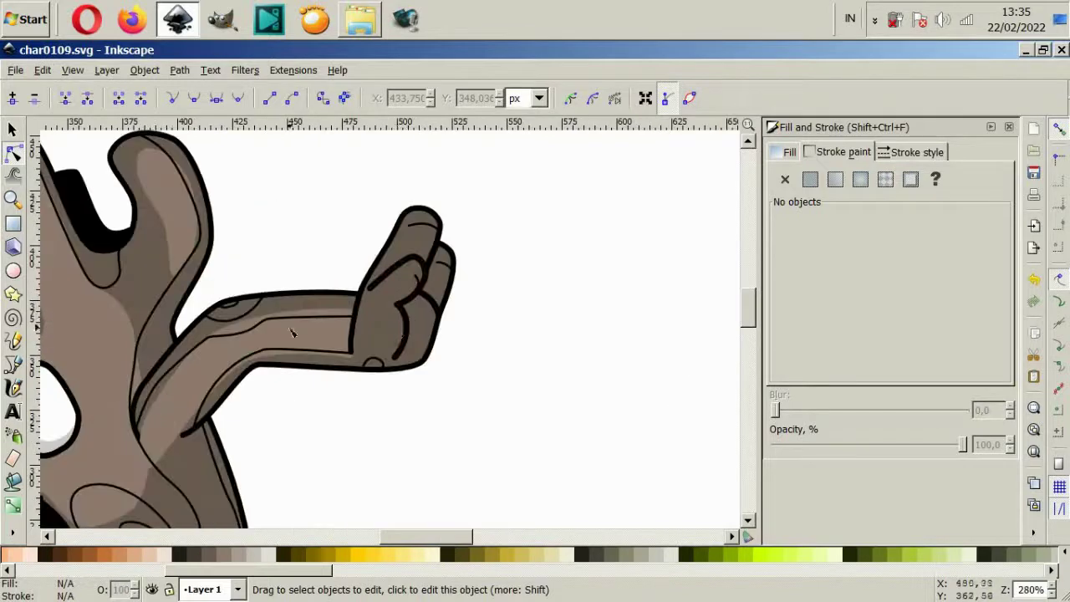
key("plus")
left_click(215, 310)
left_click_drag(215, 330, 216, 310)
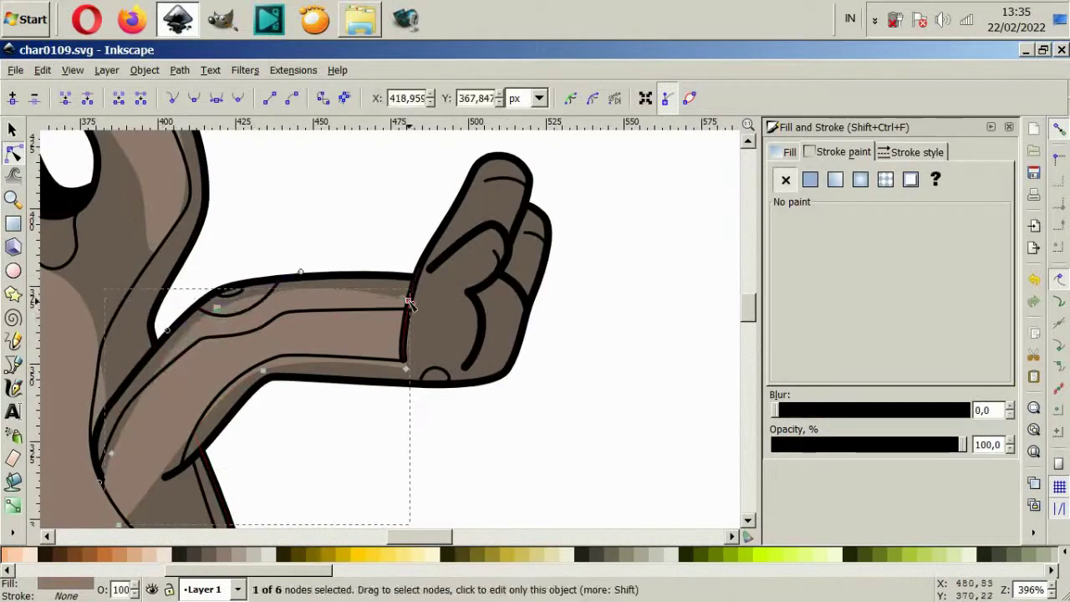
left_click_drag(263, 371, 256, 359)
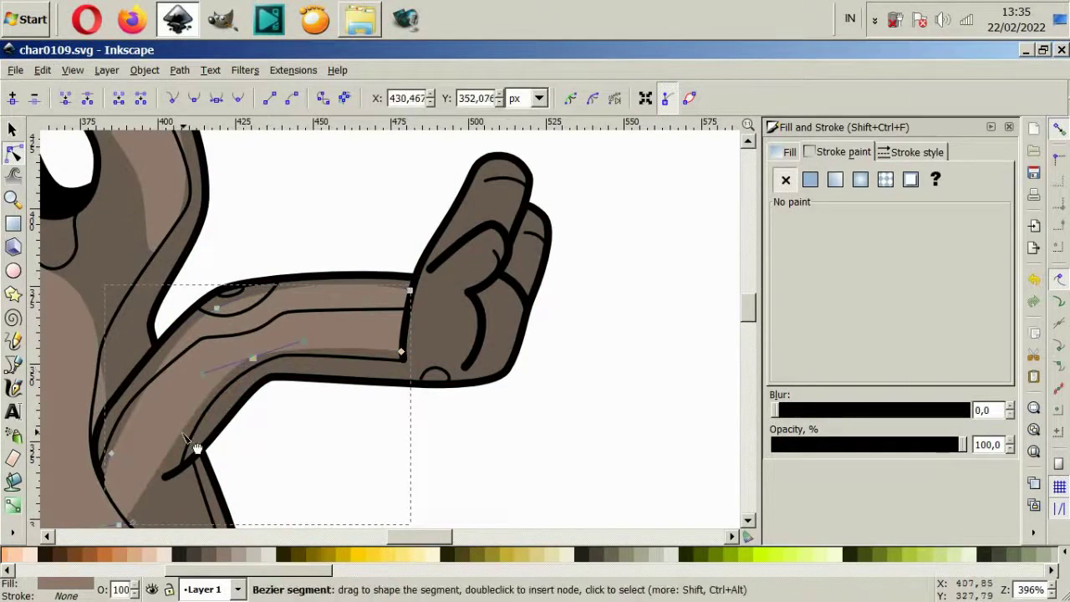
left_click_drag(182, 435, 170, 434)
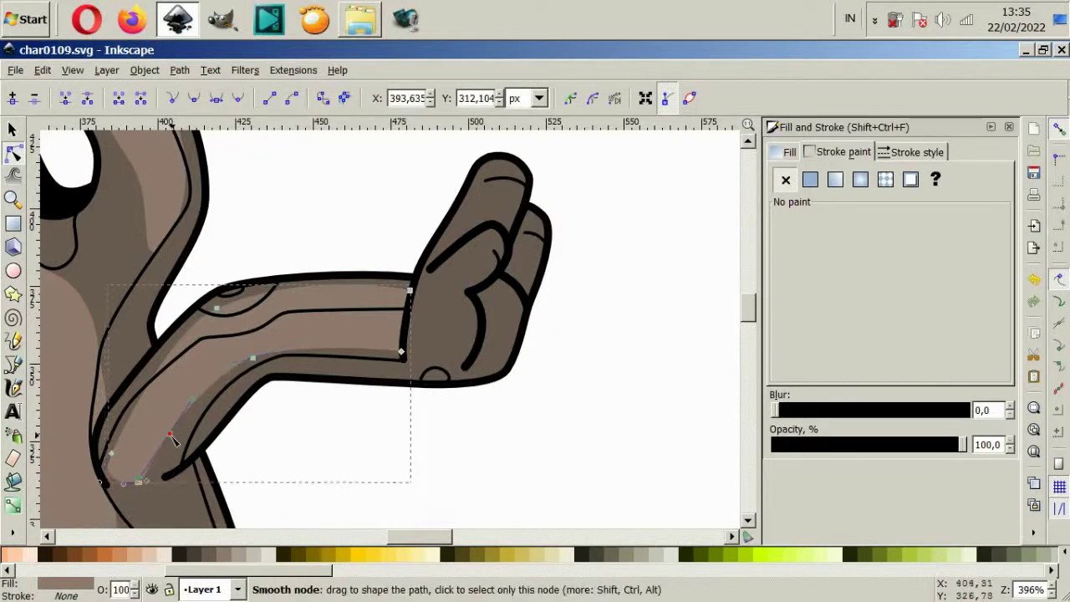
key("Escape")
- Draw a closed highlight shape on the raised finger with the Bezier tool
key("plus")
key("plus")
key("b")
left_click(214, 326)
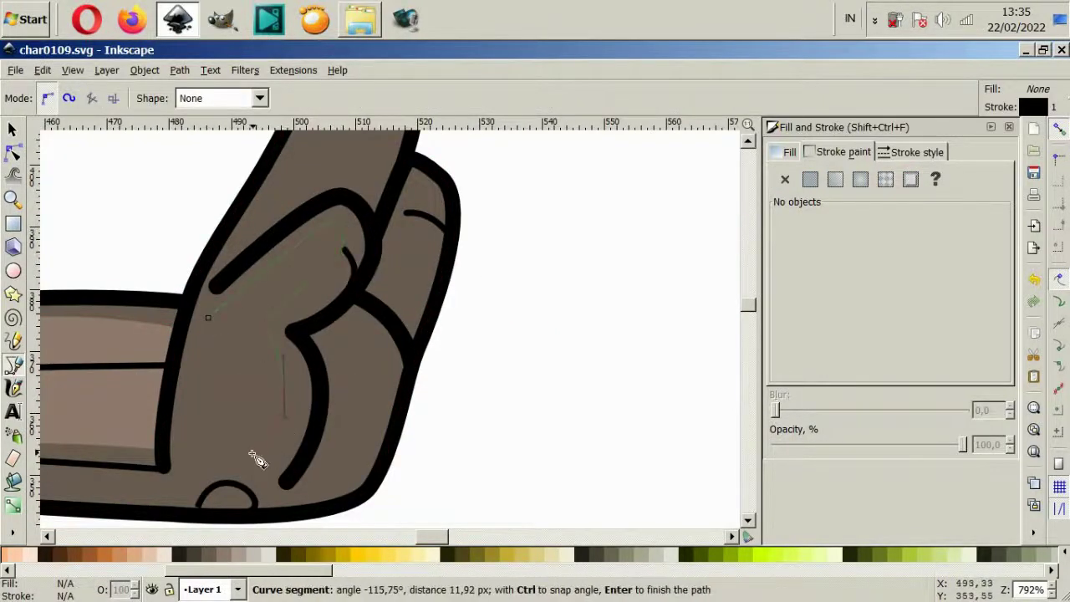
scroll(251, 317, "up", 4)
left_click(273, 323)
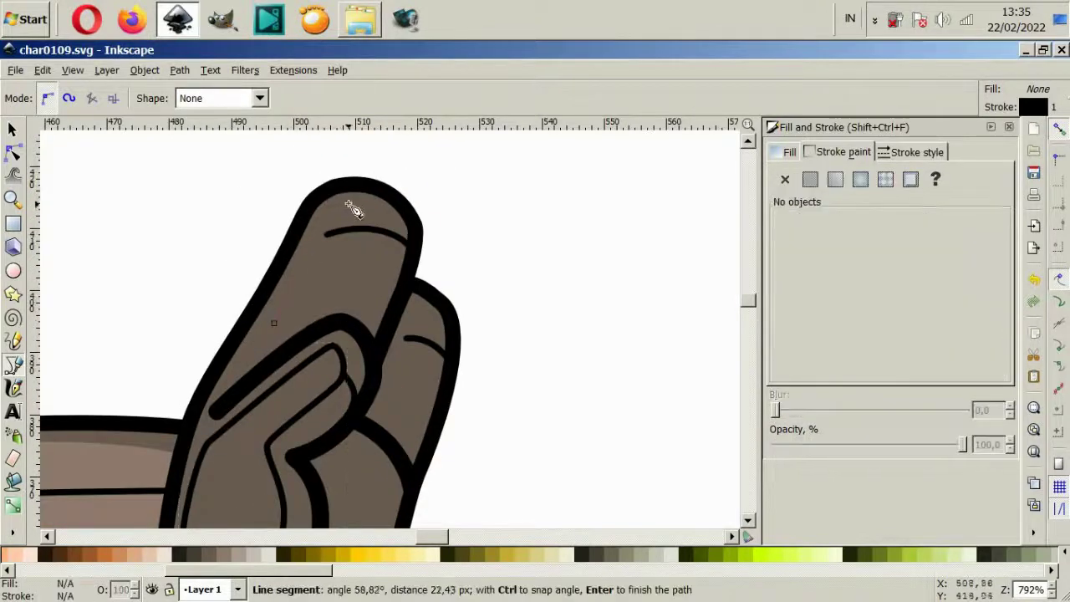
left_click(274, 322)
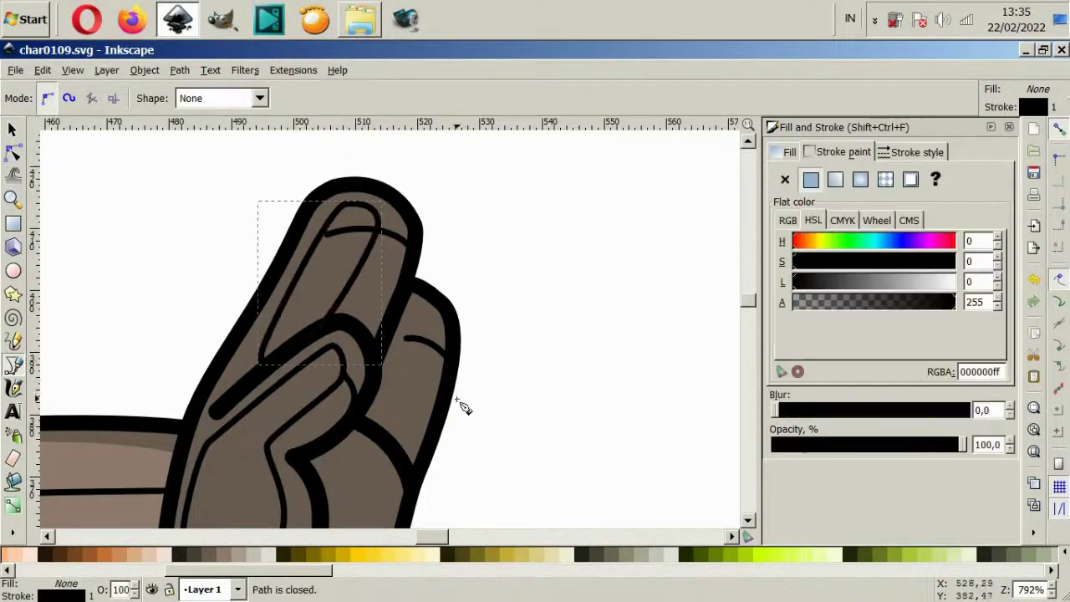
- Give the finger highlight the brown fill using the Dropper
key("s")
key("minus")
left_click(12, 529)
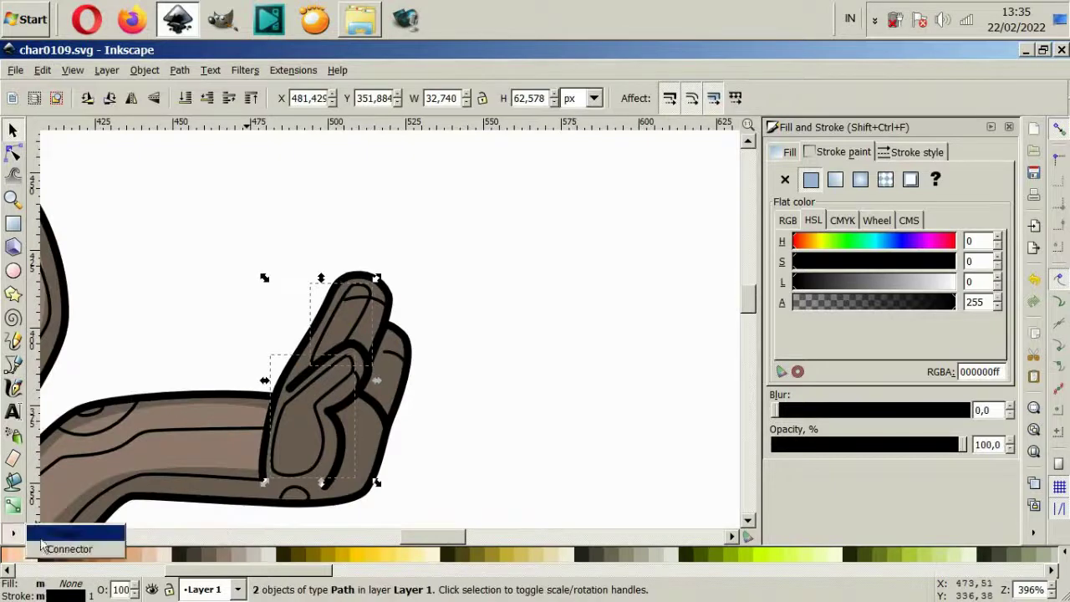
left_click(67, 532)
left_click(326, 397)
- Check the shapes on the hand and reselect the new finger highlight
key("s")
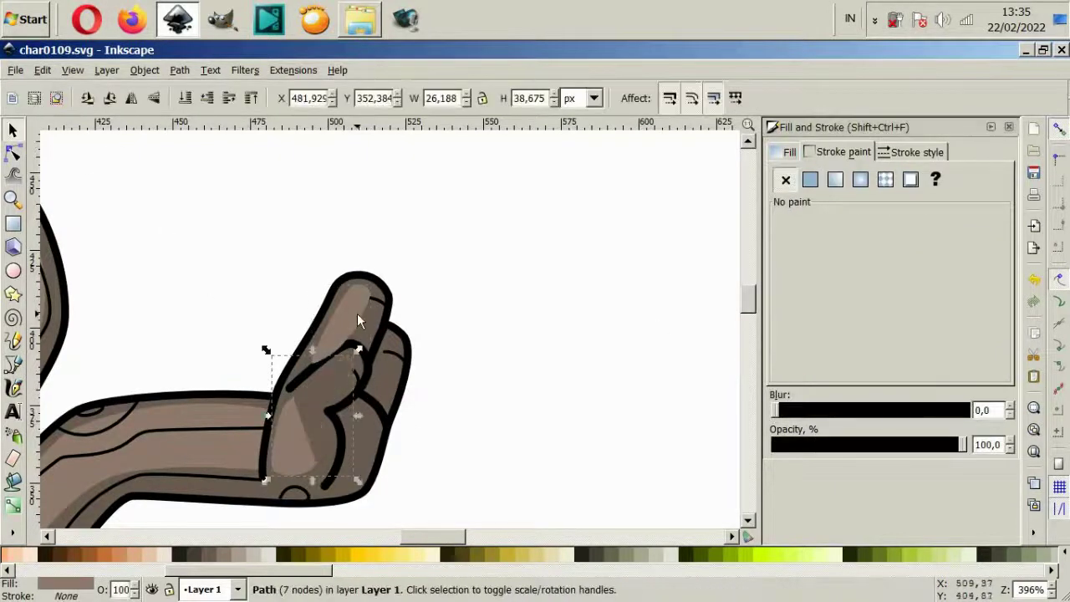
left_click(354, 311)
left_click(355, 381)
left_click(468, 430)
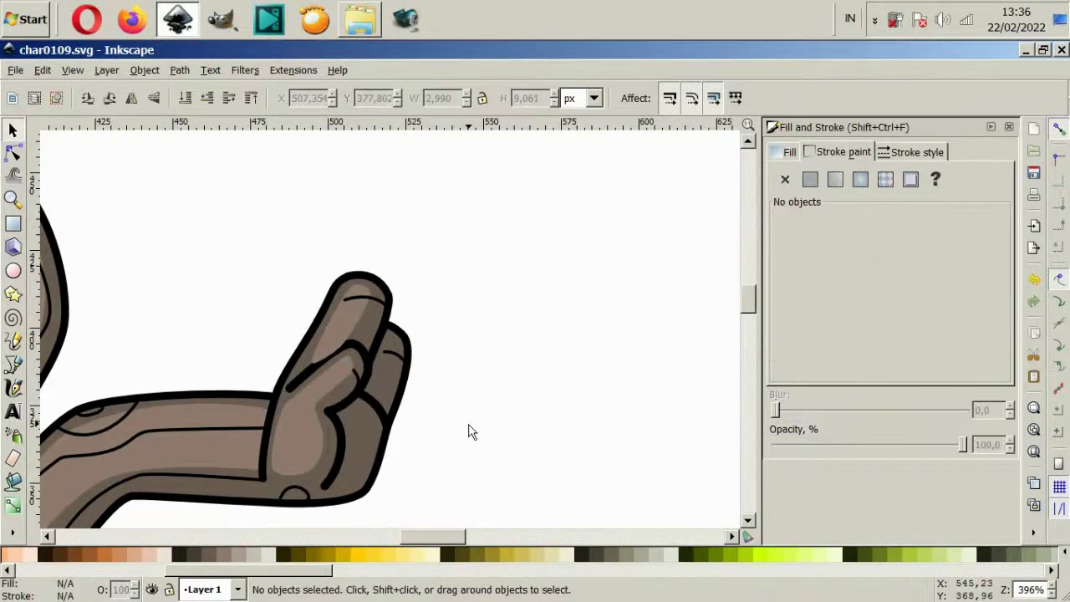
scroll(320, 403, "up", 2, "ctrl")
left_click(326, 390)
- Draw a closed Bezier outline on the body just below the raised arm
left_click(565, 439)
scroll(565, 439, "down", 5, "ctrl")
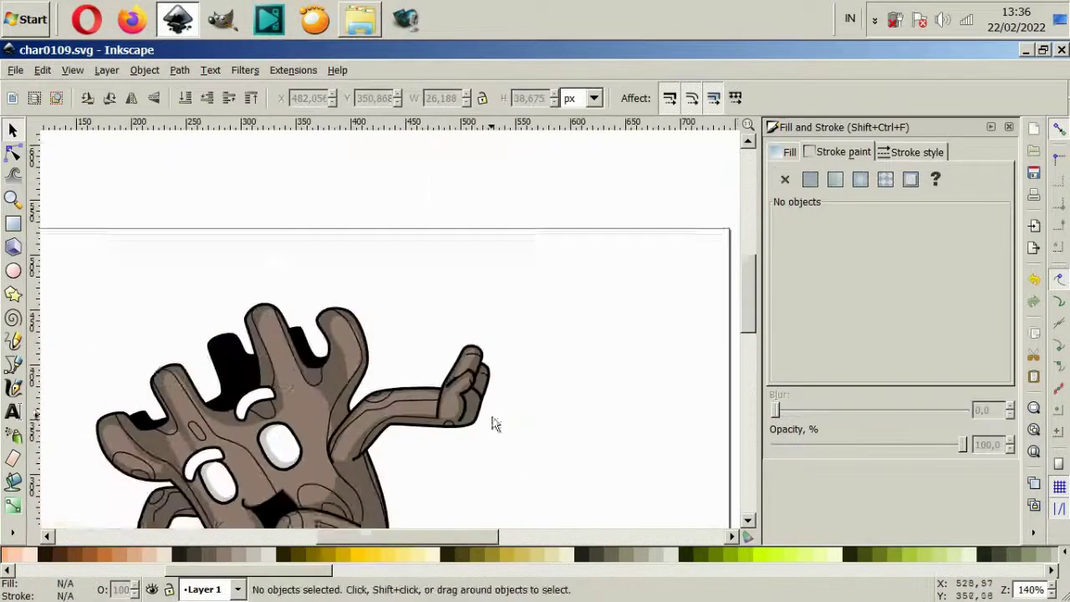
scroll(492, 425, "down", 1)
scroll(323, 418, "down", 1)
scroll(382, 298, "up", 2, "ctrl")
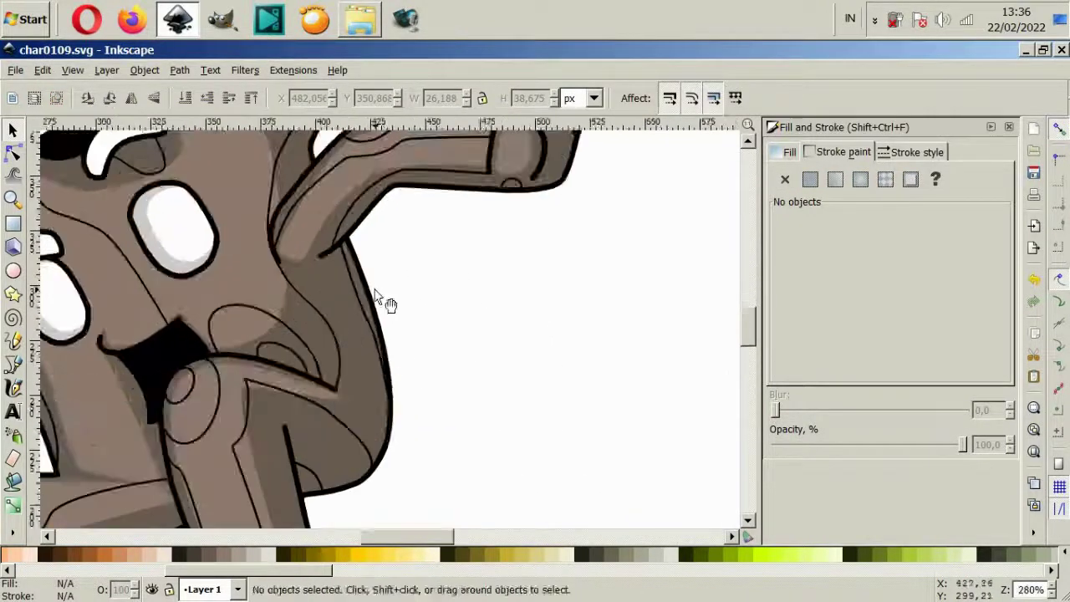
scroll(382, 298, "up", 2, "ctrl")
left_click(13, 363)
left_click(210, 274)
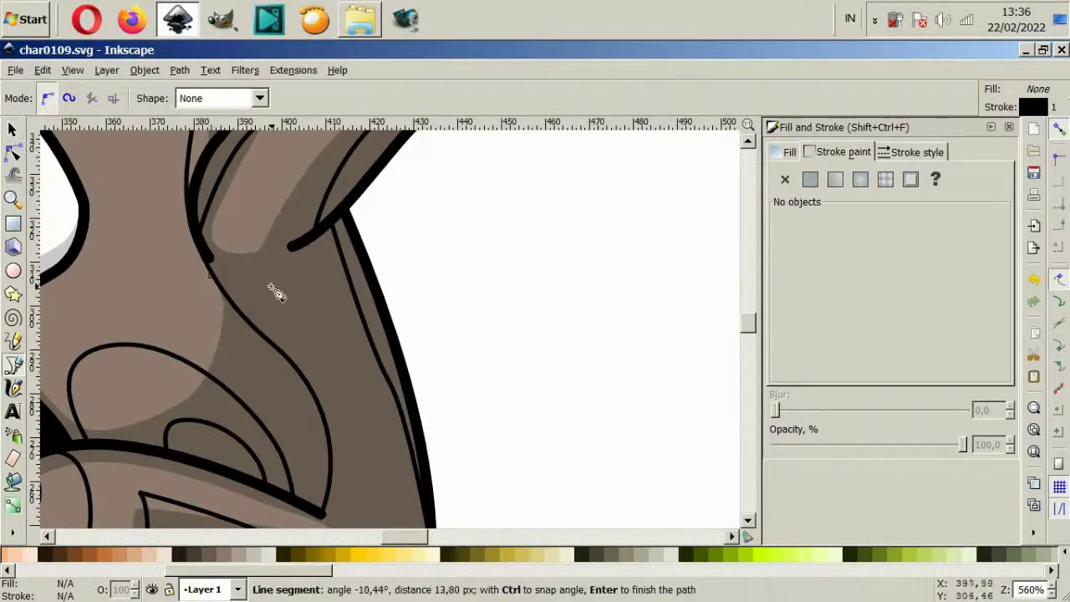
left_click(328, 269)
scroll(371, 351, "down", 1)
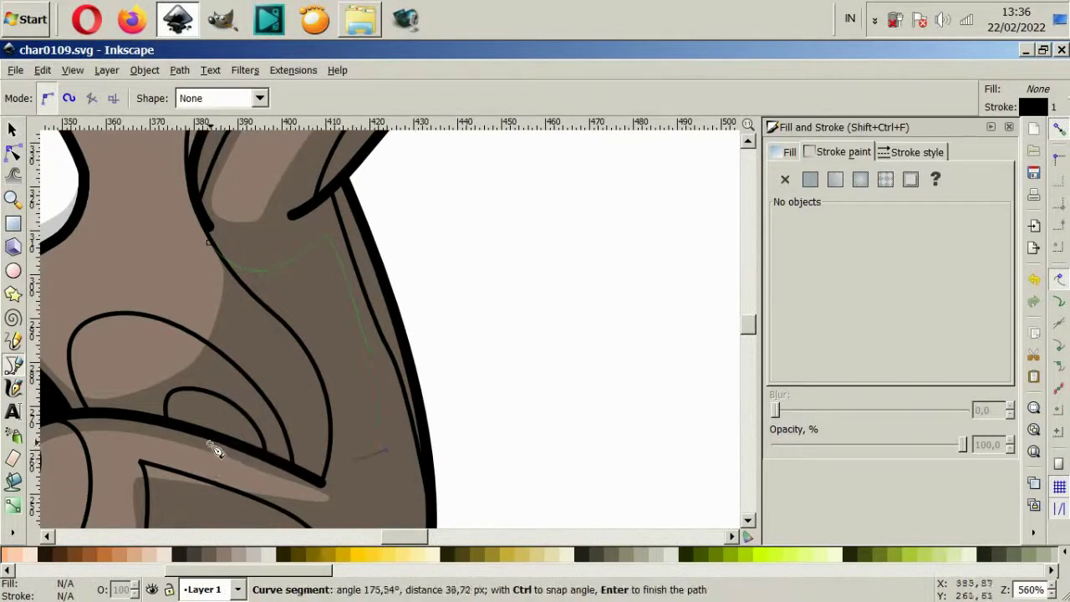
left_click(103, 414)
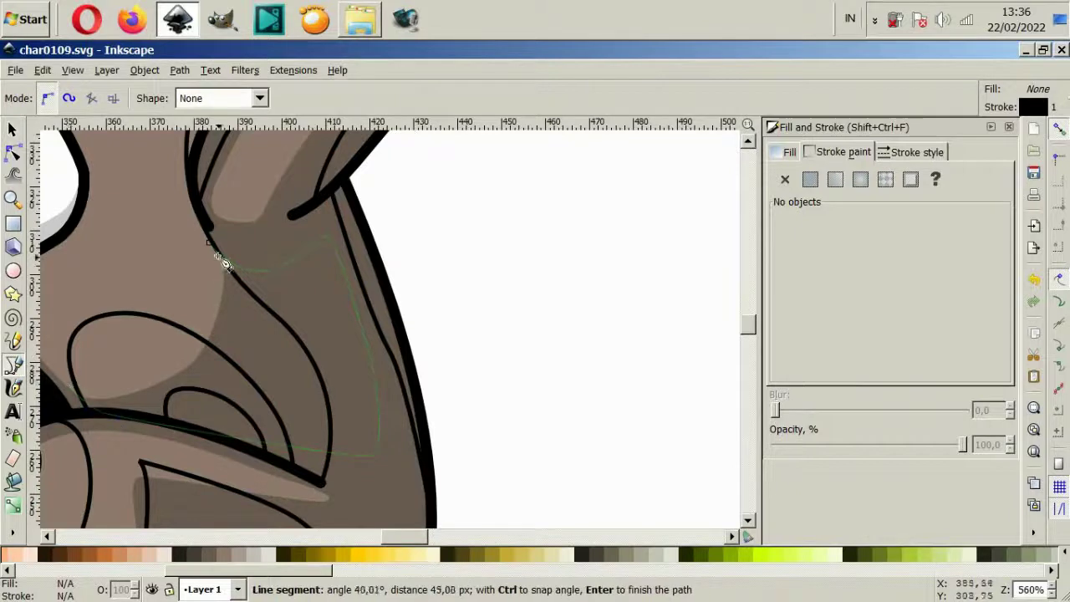
left_click(209, 244)
- Reshape the outline's nodes with the Node tool to curve its edges
key("n")
left_click_drag(370, 455, 349, 441)
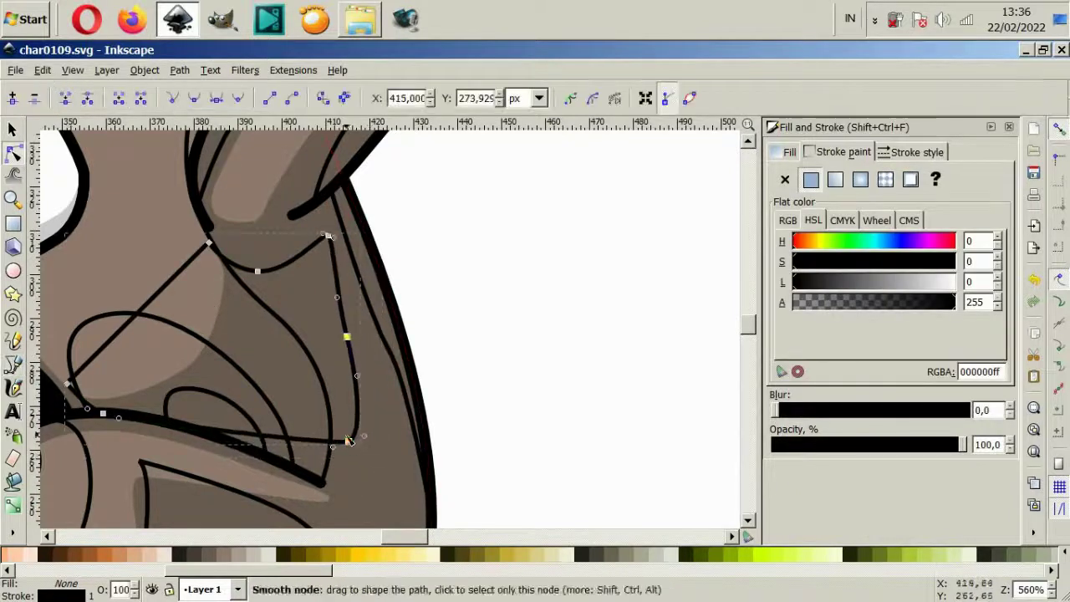
left_click_drag(329, 238, 310, 246)
scroll(310, 245, "up", 4)
left_click_drag(310, 370, 294, 378)
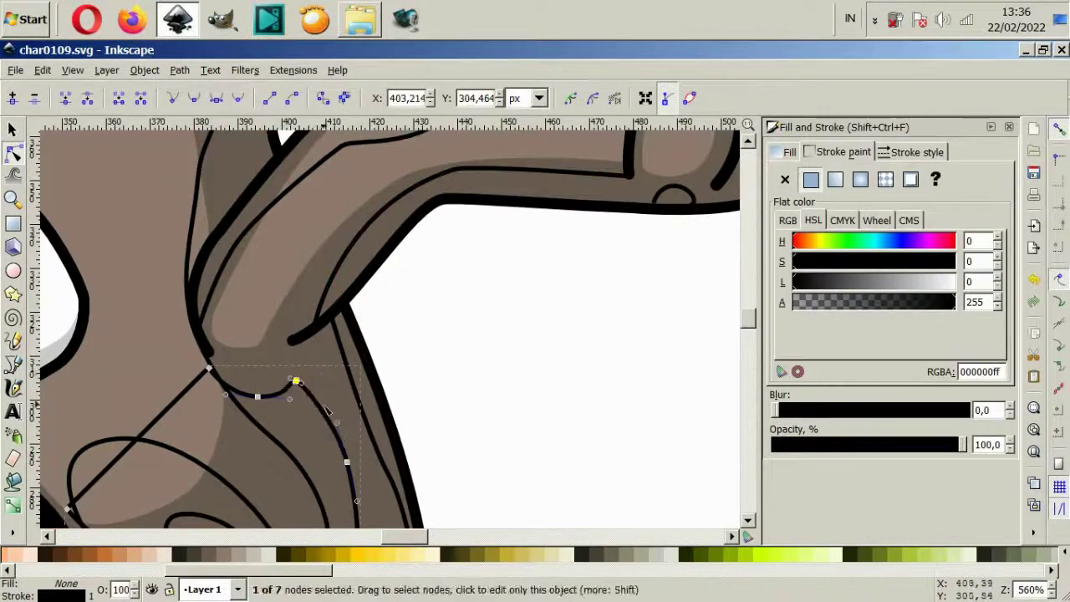
left_click_drag(344, 474, 320, 438)
scroll(320, 421, "down", 4)
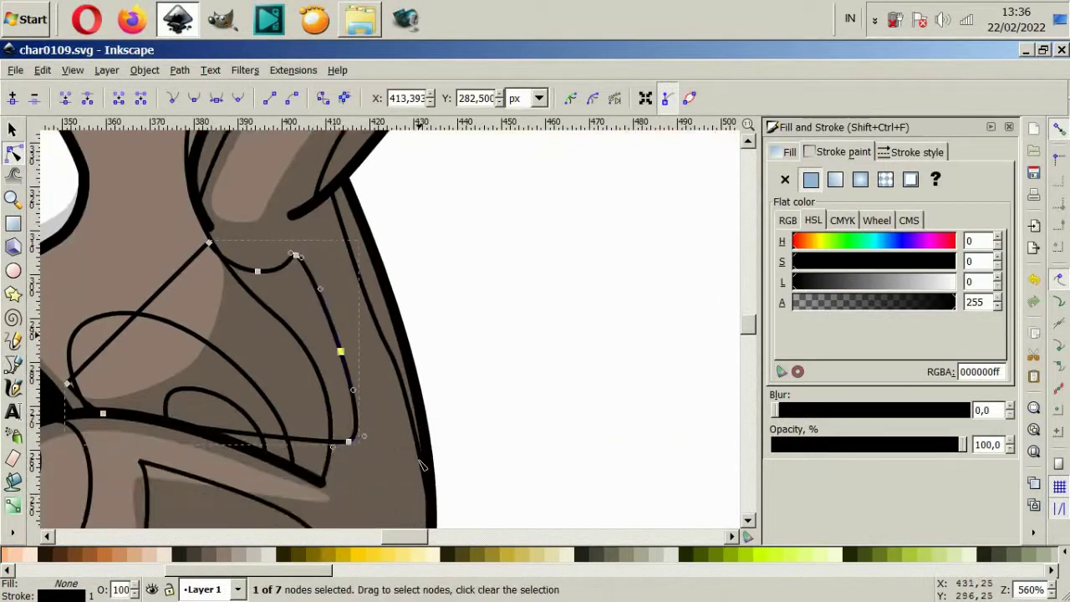
- Apply the lighter brown fill with the Dropper, then deselect and zoom out
left_click(13, 532)
left_click(59, 532)
left_click(786, 180)
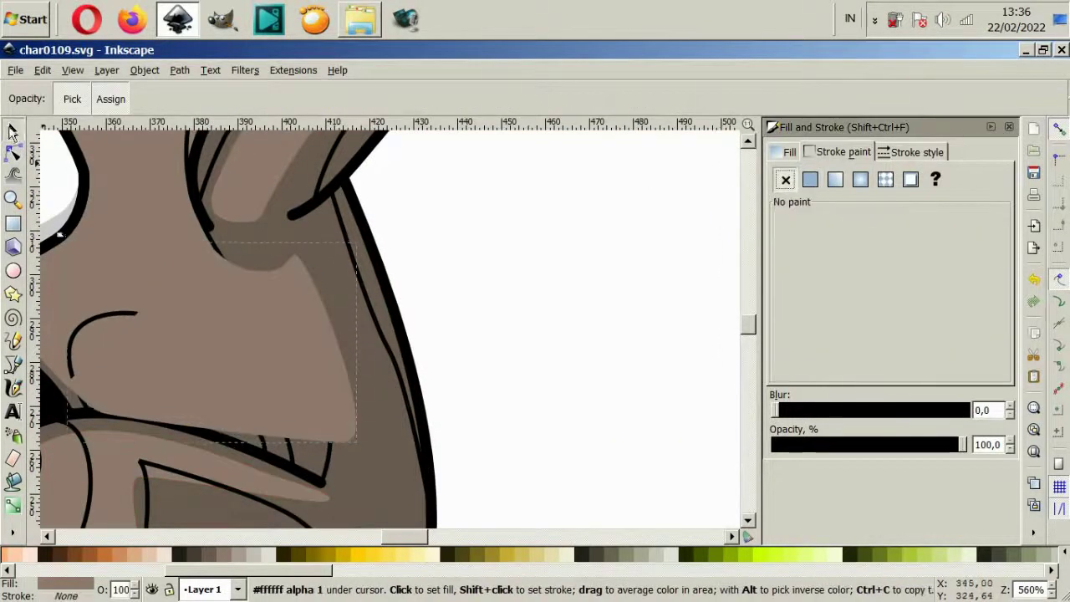
key("s")
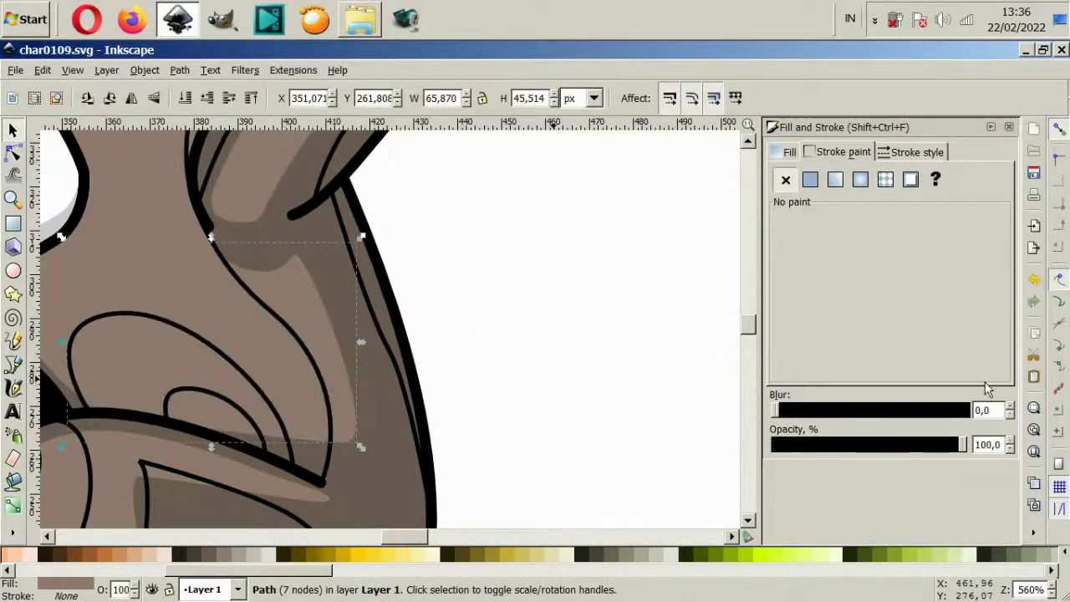
left_click(454, 437)
scroll(454, 437, "down", 2)
scroll(479, 470, "down", 2)
scroll(493, 464, "down", 1)
- Reshape the tip and bottom point of the body highlights with the Node tool
scroll(494, 464, "up", 3)
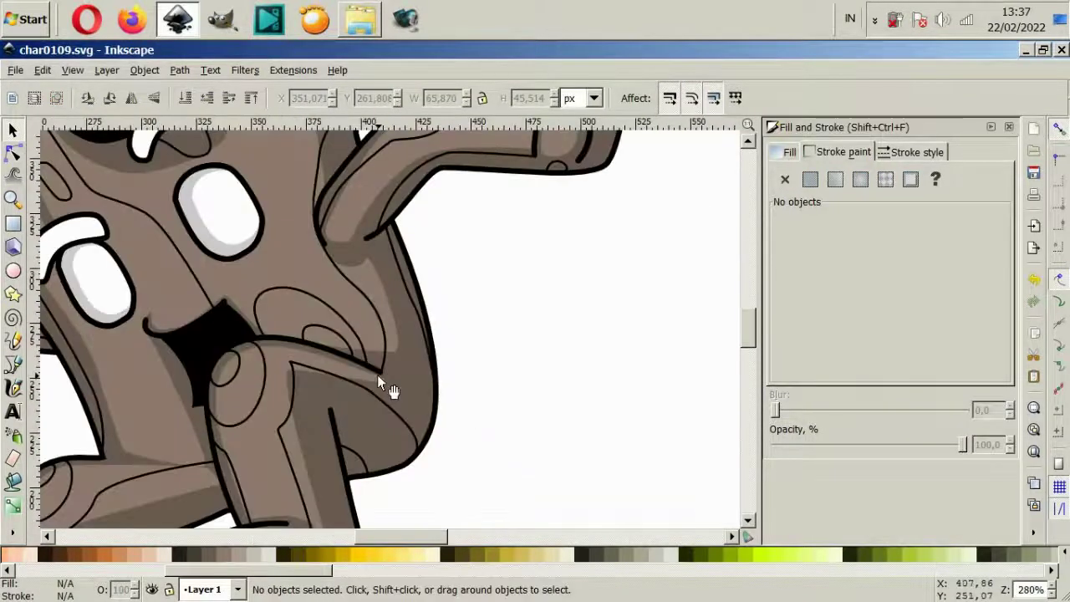
scroll(376, 374, "up", 3)
left_click(91, 323)
key("n")
left_click_drag(367, 386, 441, 429)
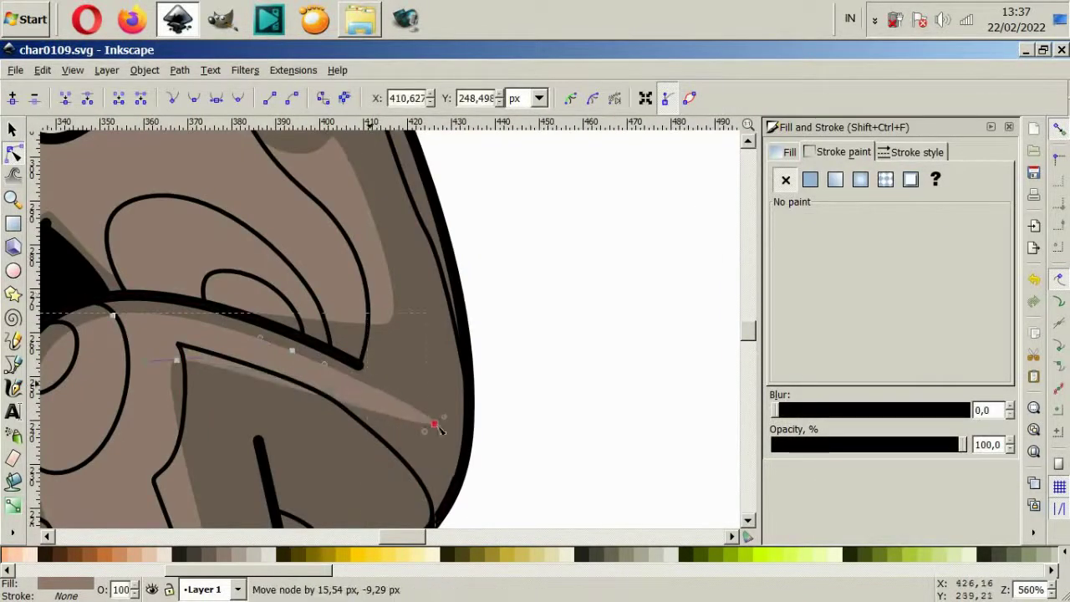
left_click(393, 324)
left_click_drag(390, 326, 401, 353)
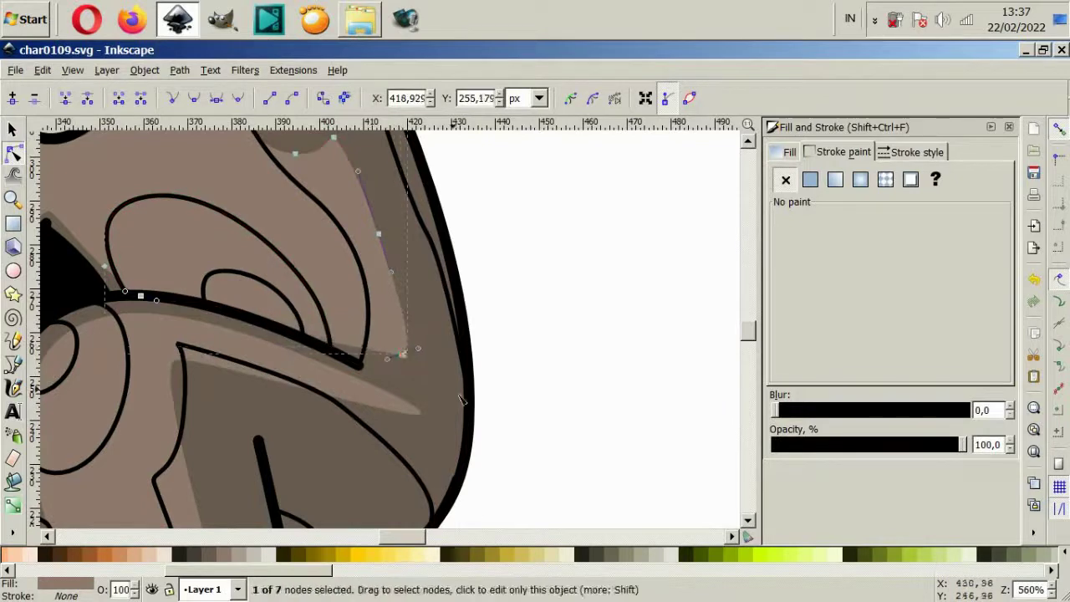
key("Escape")
- Adjust the leg highlight nodes and curve handles to hug the left leg outline
scroll(461, 399, "down", 6)
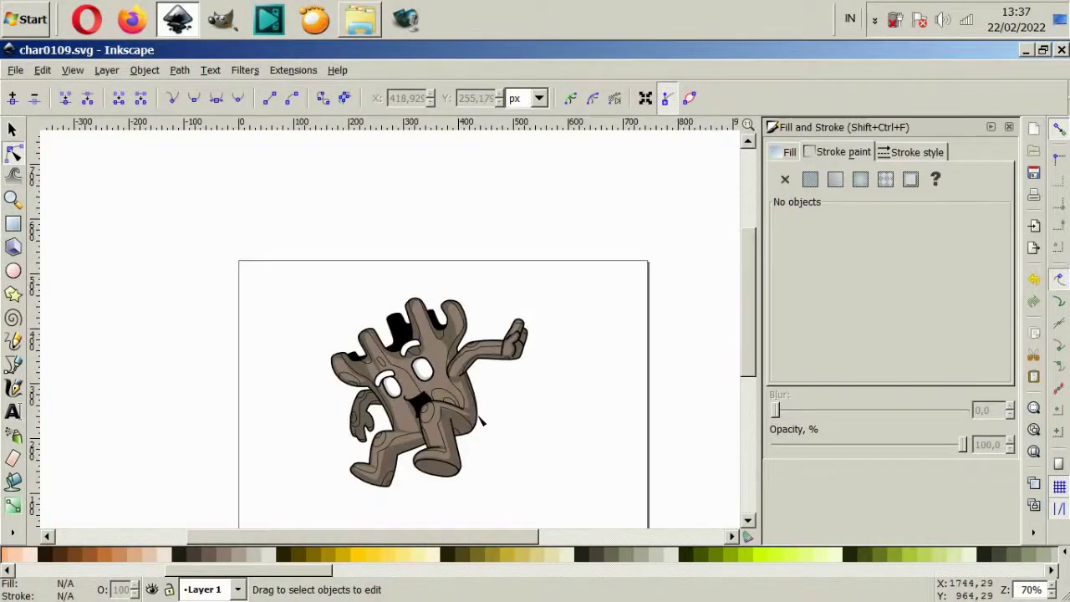
scroll(482, 422, "up", 5)
scroll(346, 429, "down", 2)
left_click(346, 430)
left_click_drag(346, 429, 374, 461)
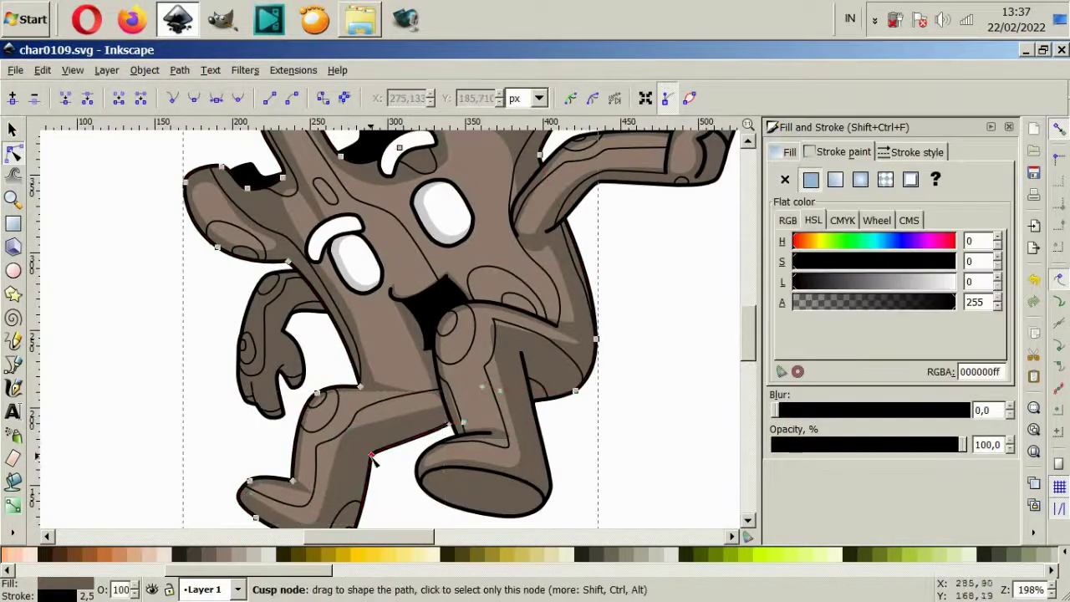
left_click(451, 426)
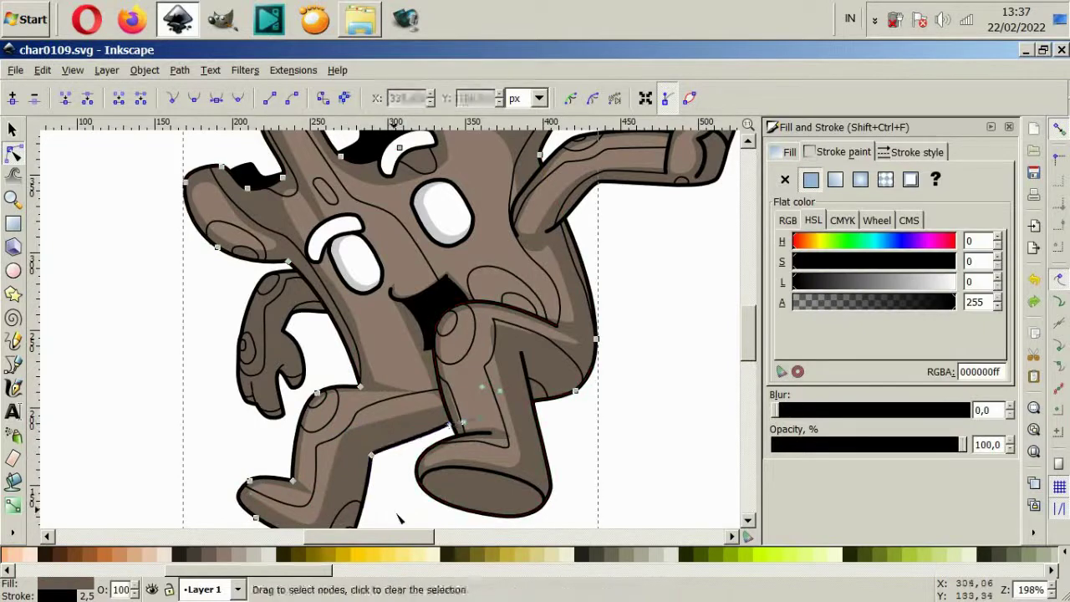
left_click(436, 401)
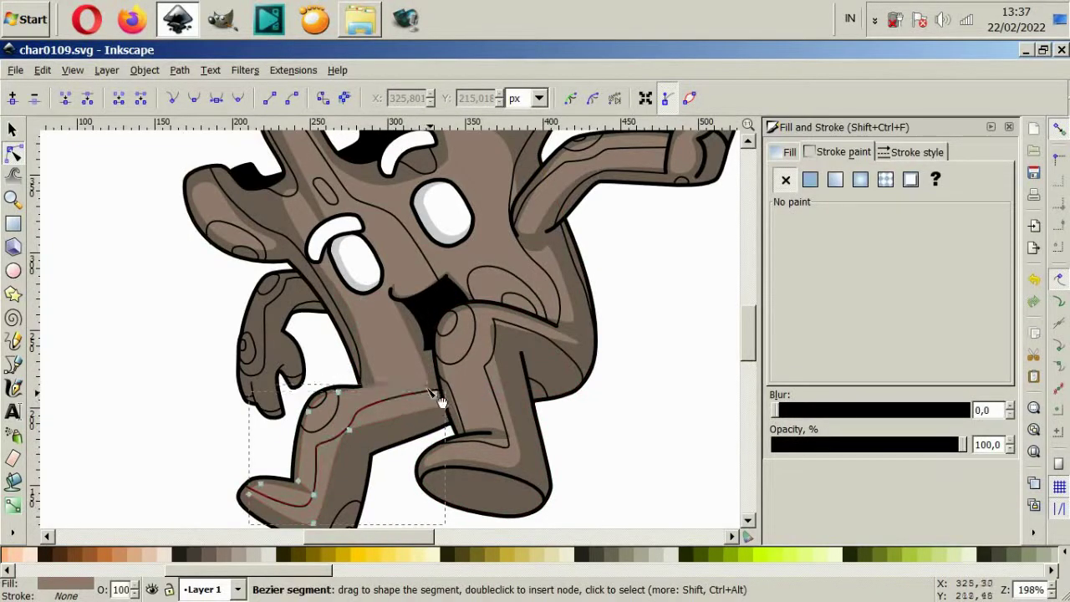
scroll(421, 410, "up", 2)
left_click_drag(468, 377, 453, 354)
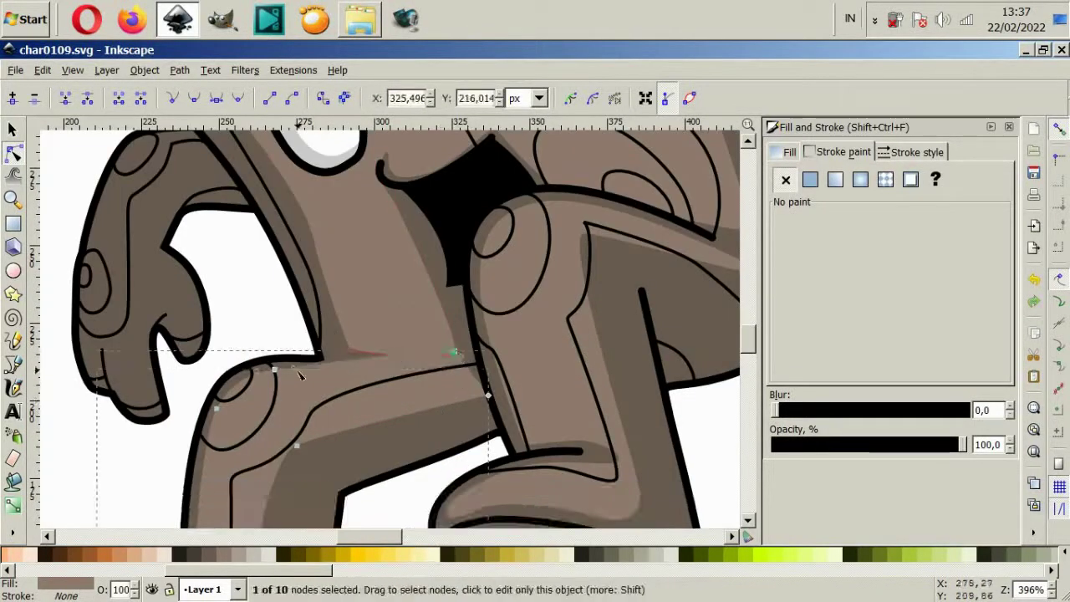
left_click_drag(378, 381, 277, 380)
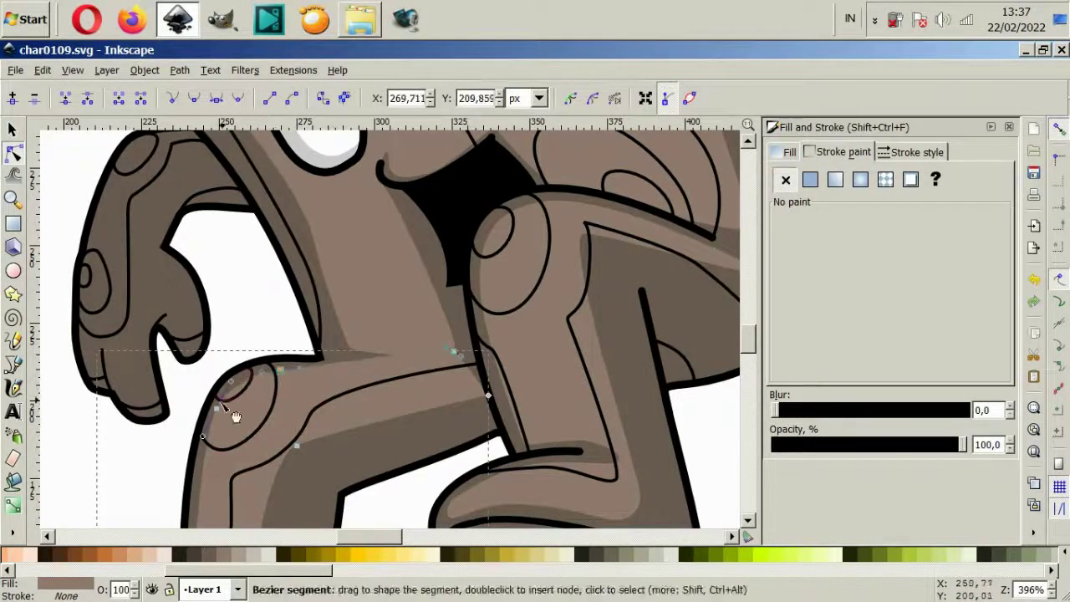
key("Escape")
- Nudge a node of the right leg highlight
scroll(615, 475, "down", 4)
scroll(576, 443, "up", 1)
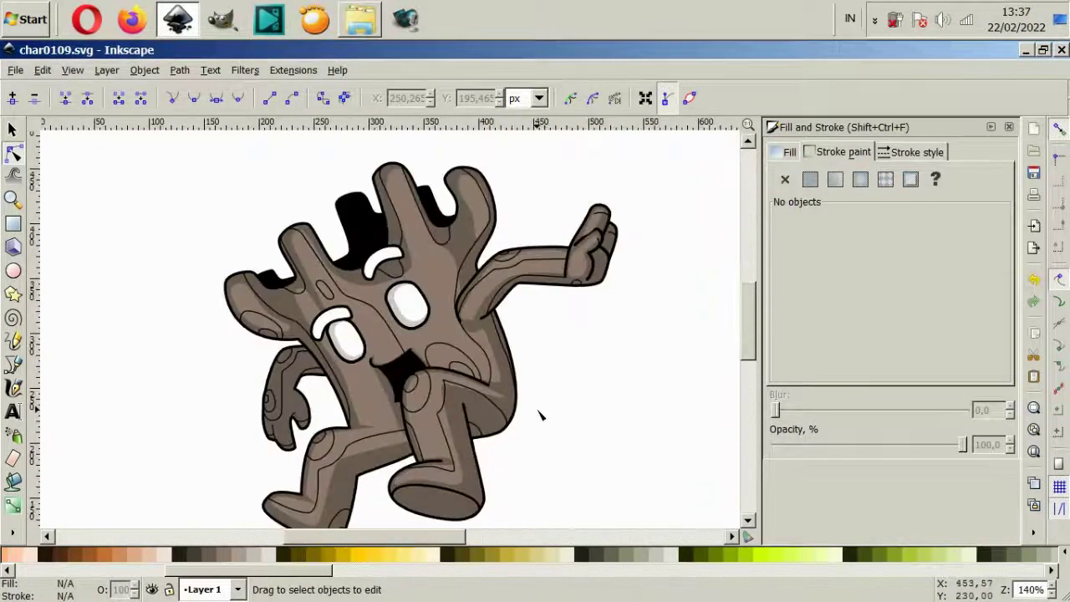
scroll(526, 384, "up", 2)
left_click(514, 355)
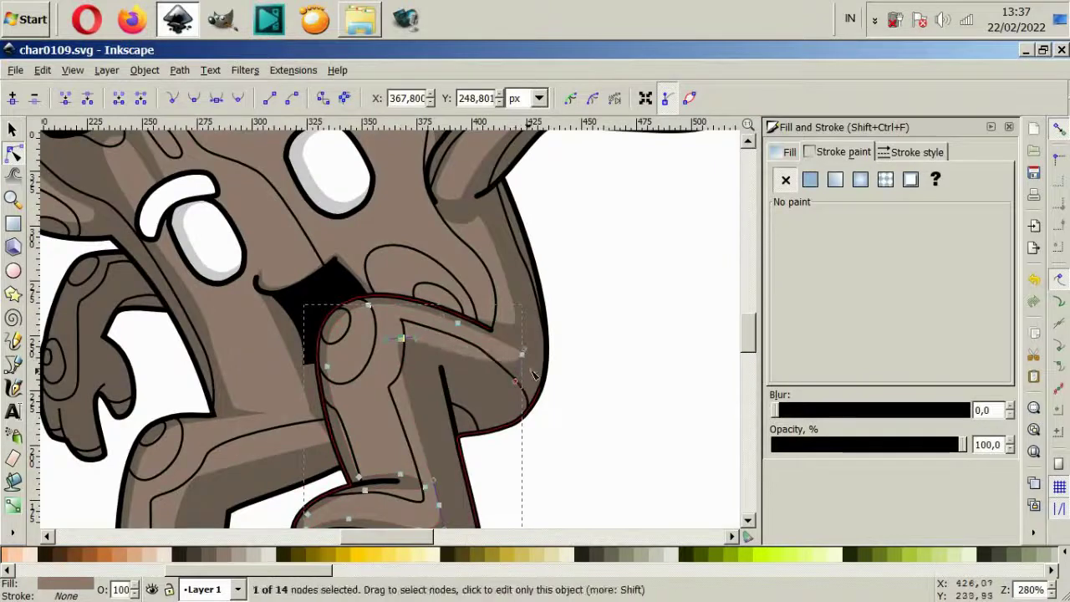
left_click_drag(519, 361, 520, 359)
key("Escape")
- Begin a new Bezier highlight path on the lowered left-side hand
scroll(407, 384, "down", 3)
scroll(407, 384, "up", 5)
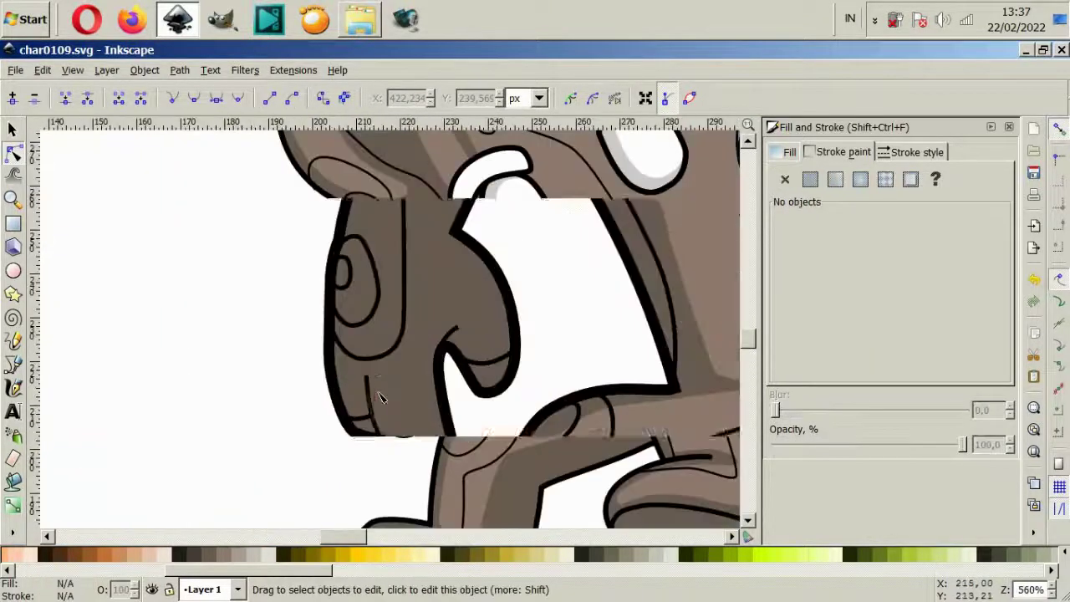
key("b")
left_click(357, 259)
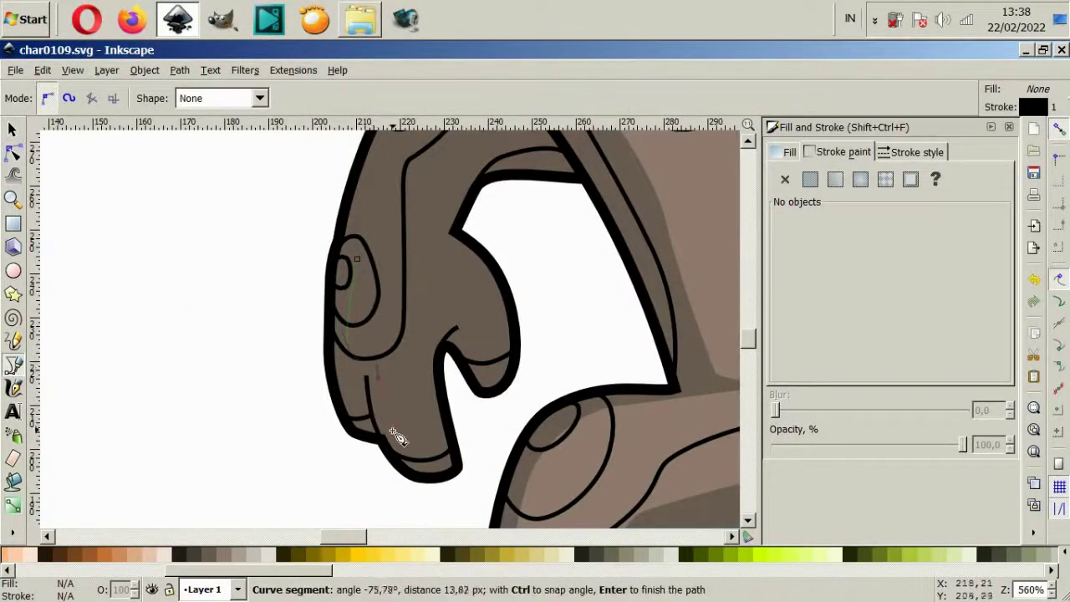
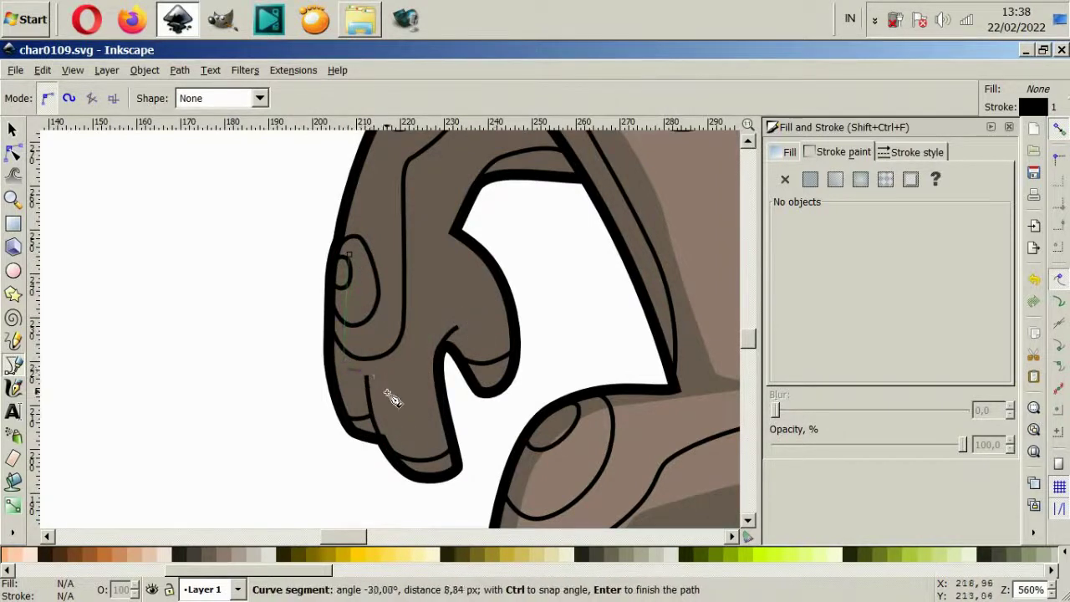
- Trace a closed shading outline around the fingers of the small left hand
scroll(393, 399, "up", 2)
left_click_drag(416, 462, 401, 448)
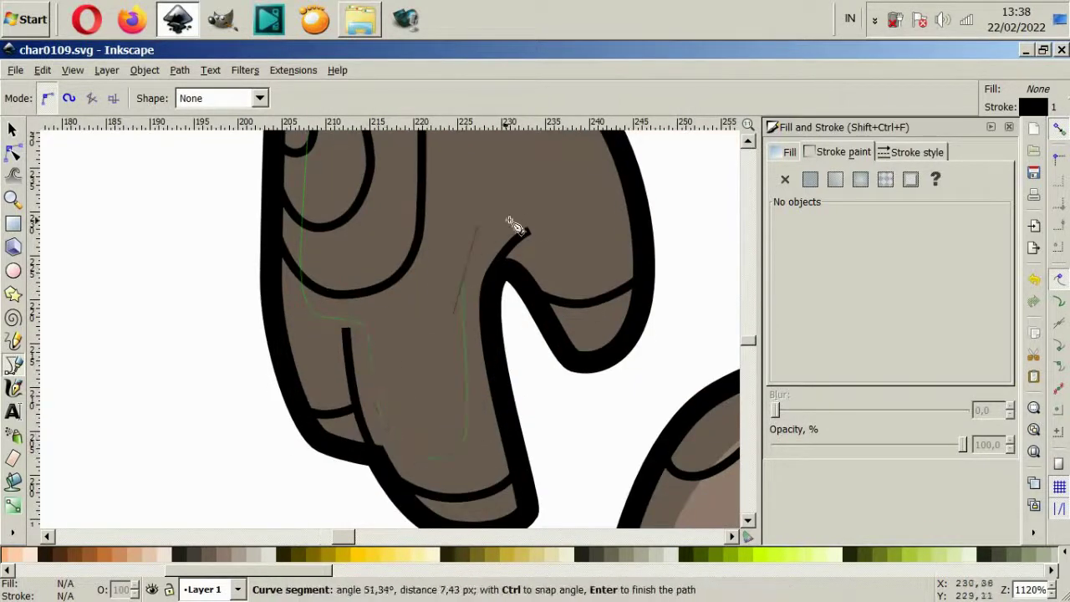
scroll(585, 236, "down", 1)
left_click_drag(586, 263, 577, 250)
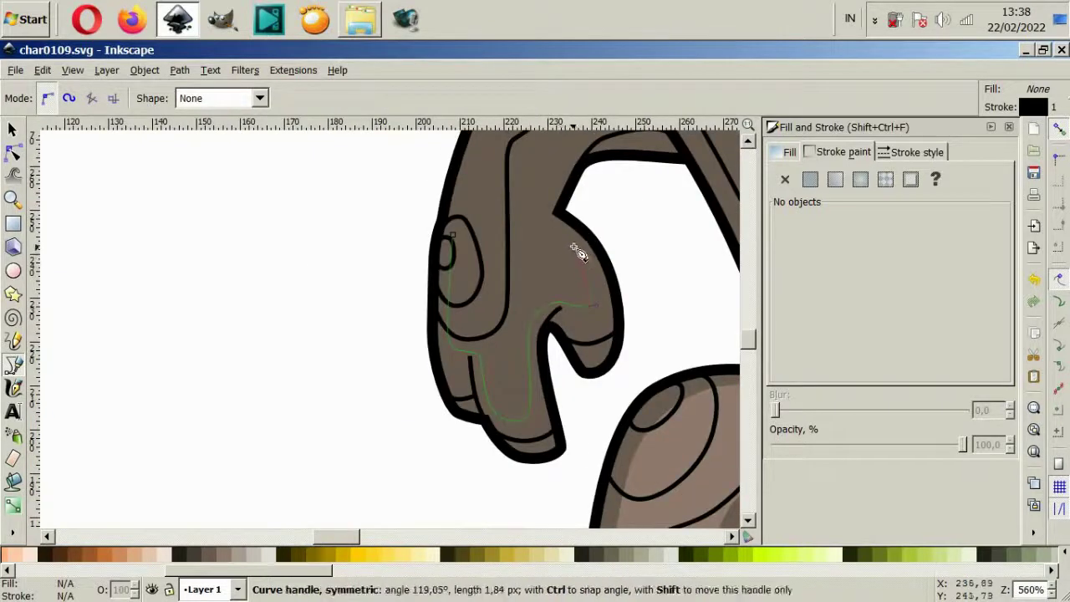
scroll(543, 232, "up", 3)
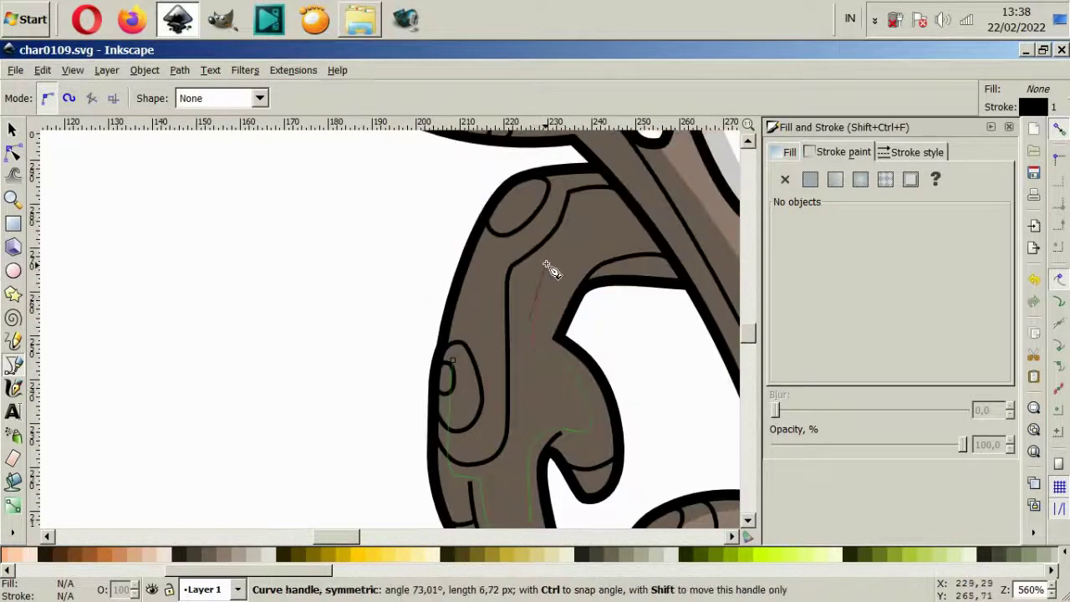
left_click_drag(458, 365, 443, 401)
scroll(566, 426, "down", 2)
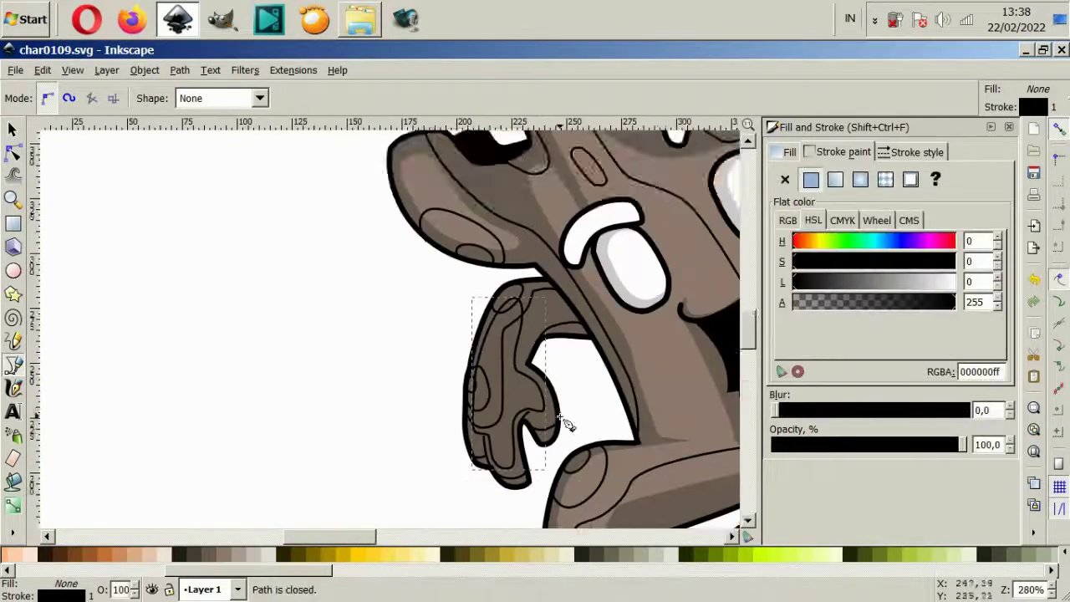
- Fill the finger shading with brown sampled from the drawing and remove its outline
left_click(13, 526)
left_click(64, 532)
left_click(784, 179)
left_click(12, 130)
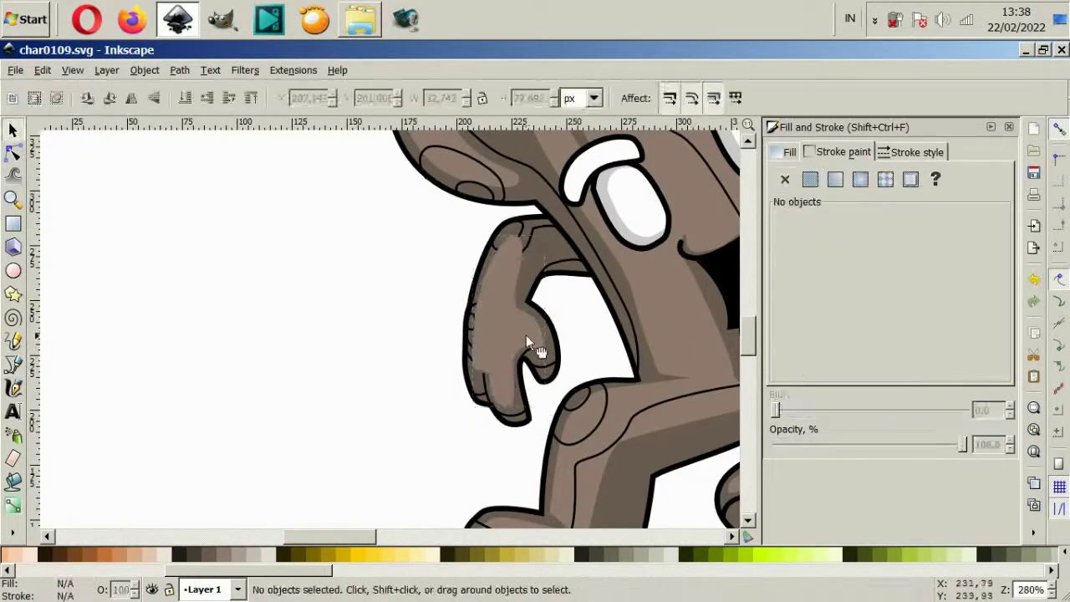
left_click(526, 335)
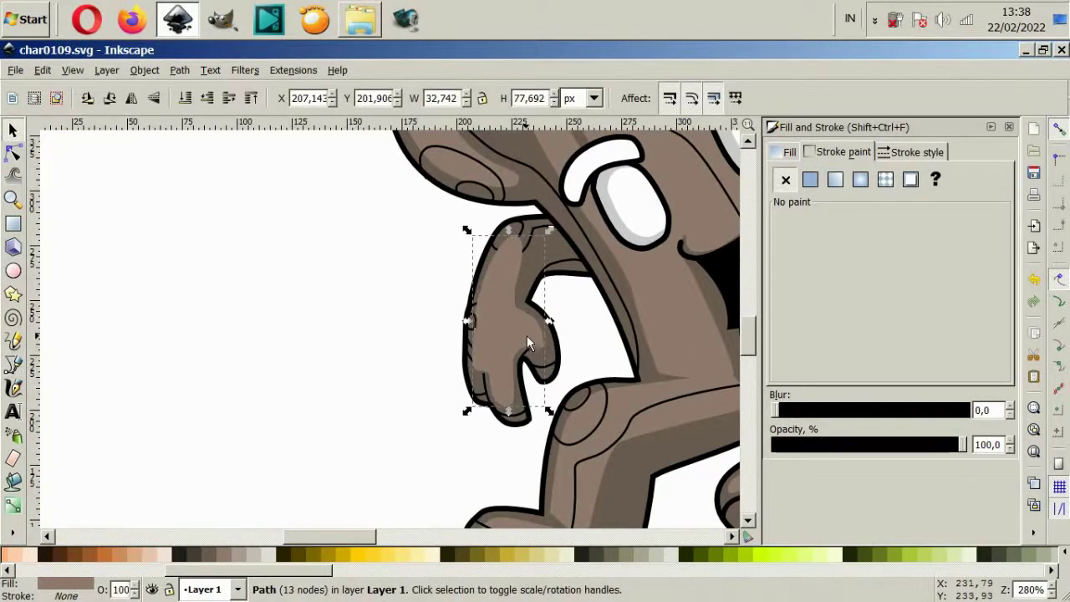
left_click(406, 377)
scroll(509, 384, "down", 4)
scroll(508, 383, "up", 1)
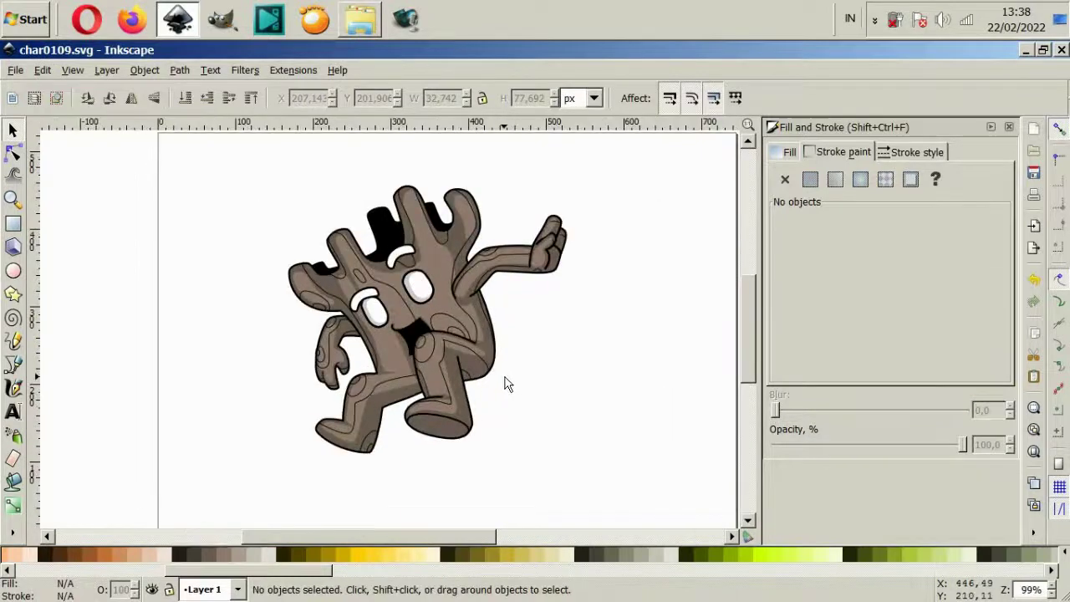
scroll(418, 339, "up", 2)
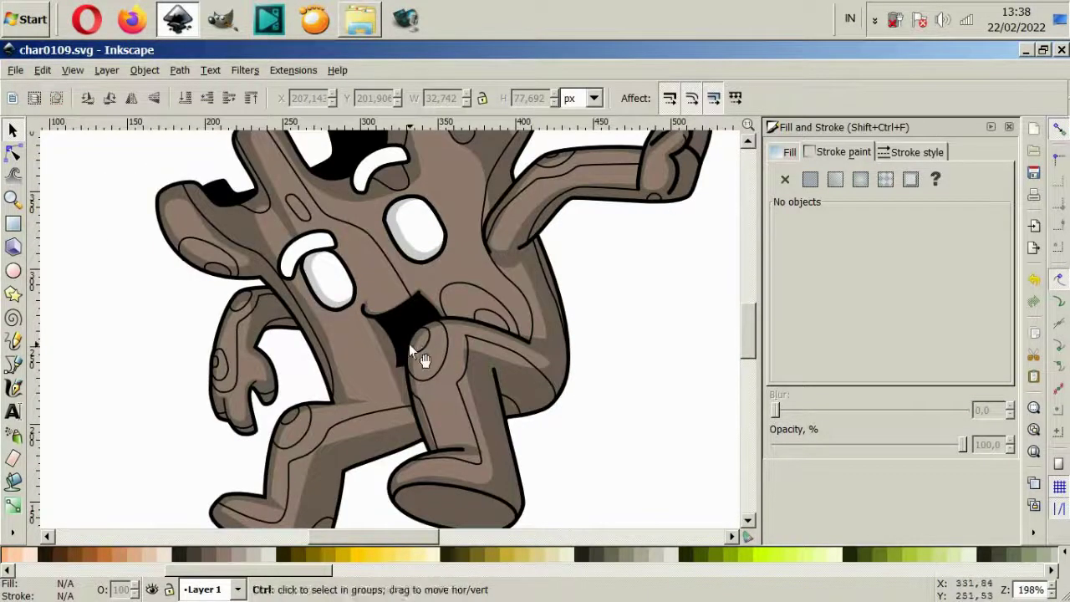
scroll(409, 344, "down", 2)
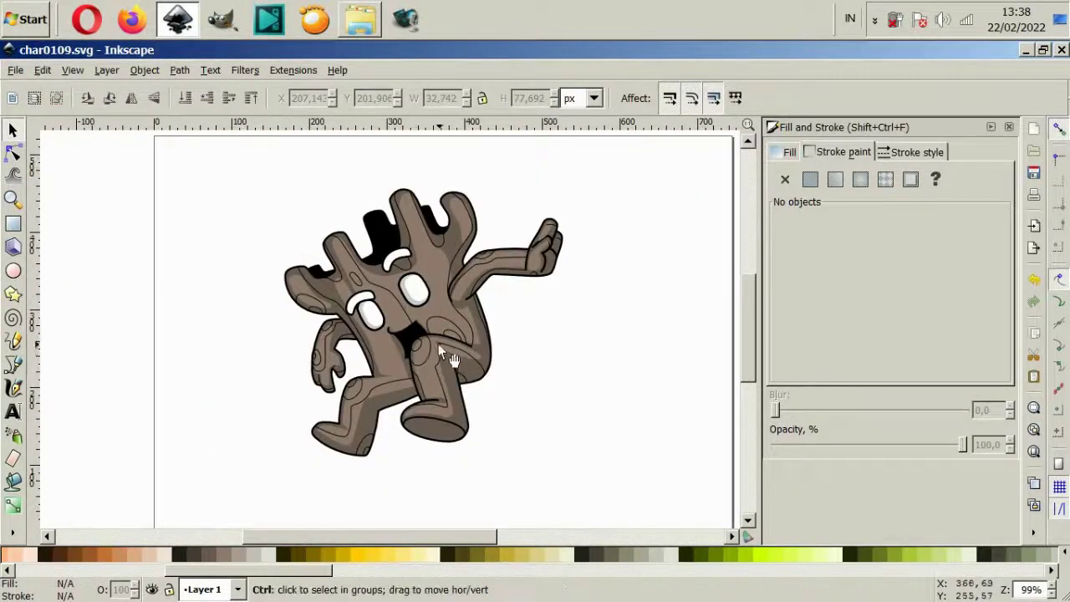
scroll(432, 351, "up", 6)
- Draw a closed crescent outline around the joint circle inside the mouth
key("b")
left_click(285, 446)
left_click_drag(395, 397, 439, 338)
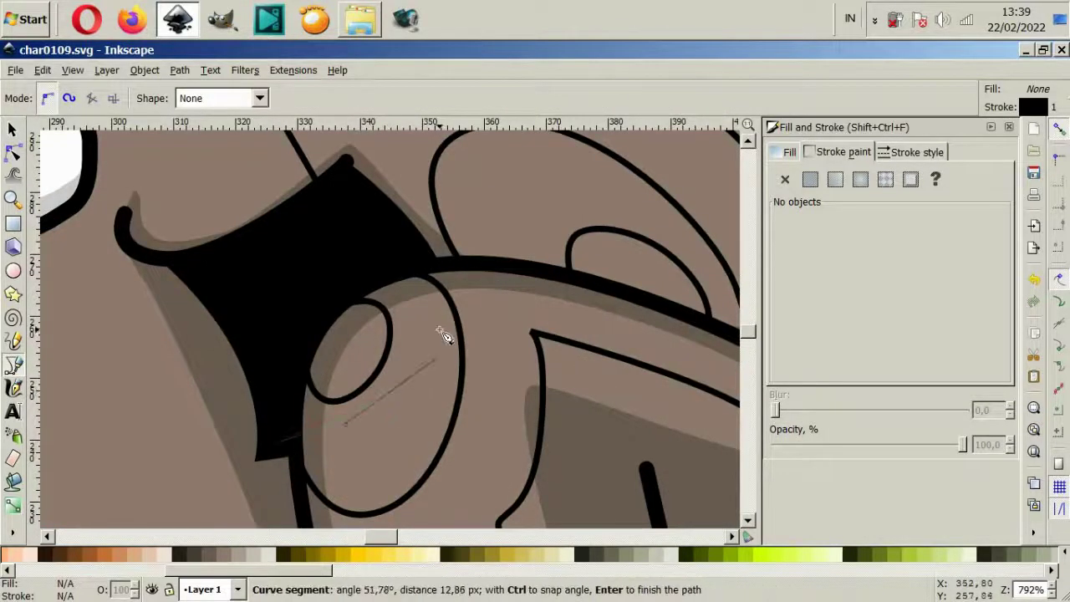
mouse_move(422, 276)
left_mouse_down()
mouse_move(408, 249)
mouse_move(338, 280)
mouse_move(298, 325)
left_mouse_up()
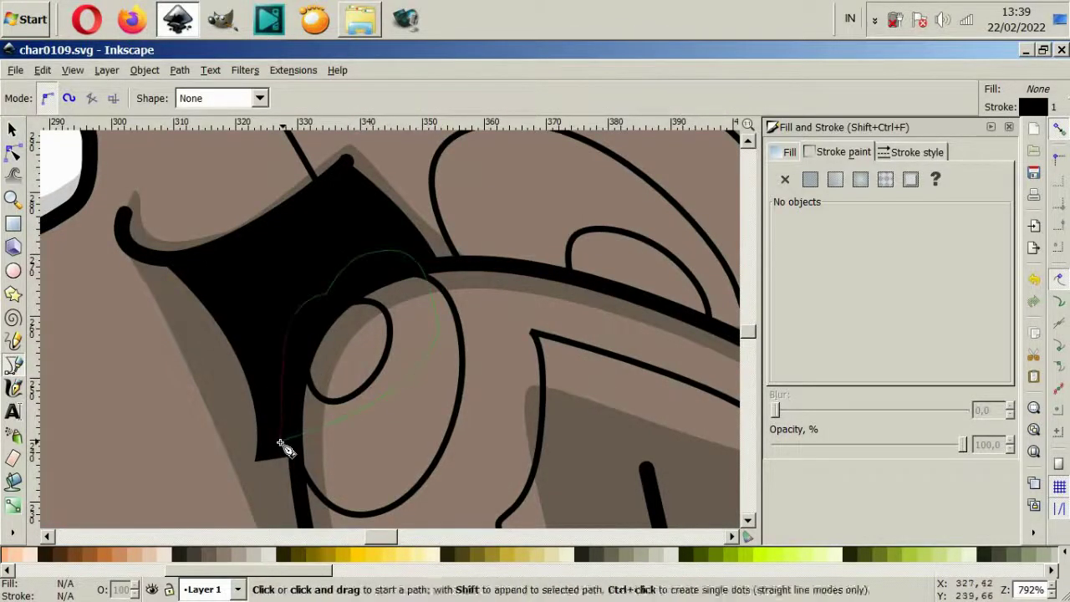
left_click_drag(282, 445, 294, 471)
- Lower the yellow crescent behind the joint circle in the stacking order
left_click(11, 131)
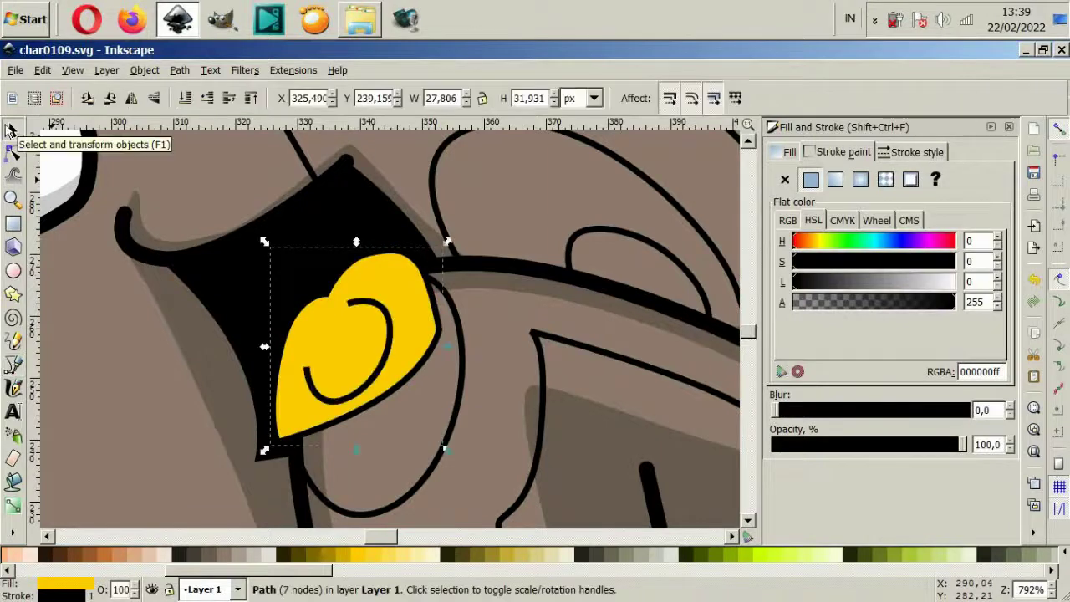
key("End")
key("Page_Up")
left_click(339, 220)
scroll(342, 230, "down", 4)
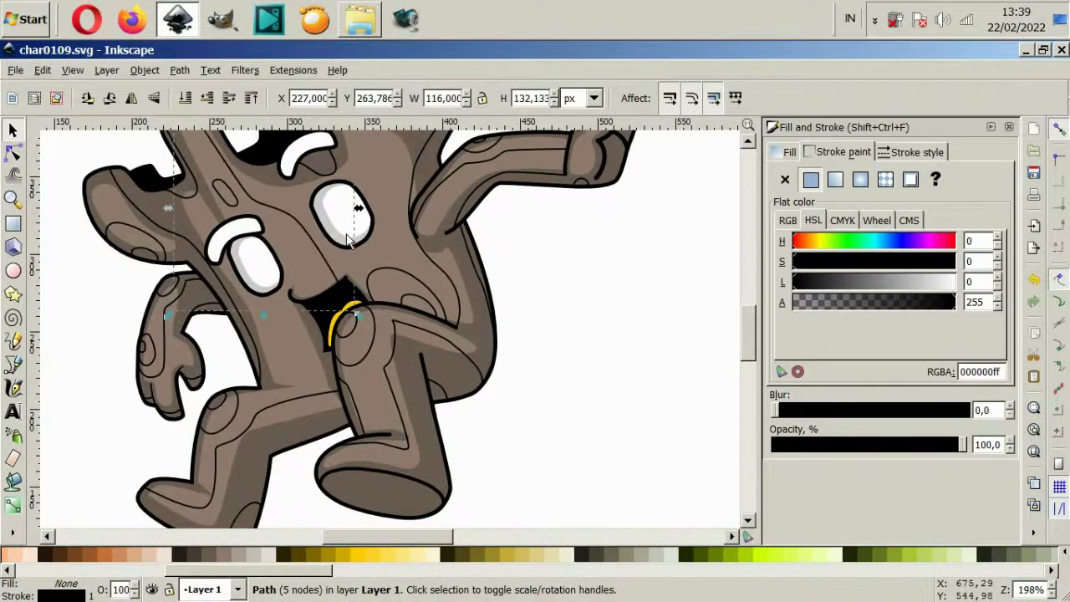
key("Escape")
key("5")
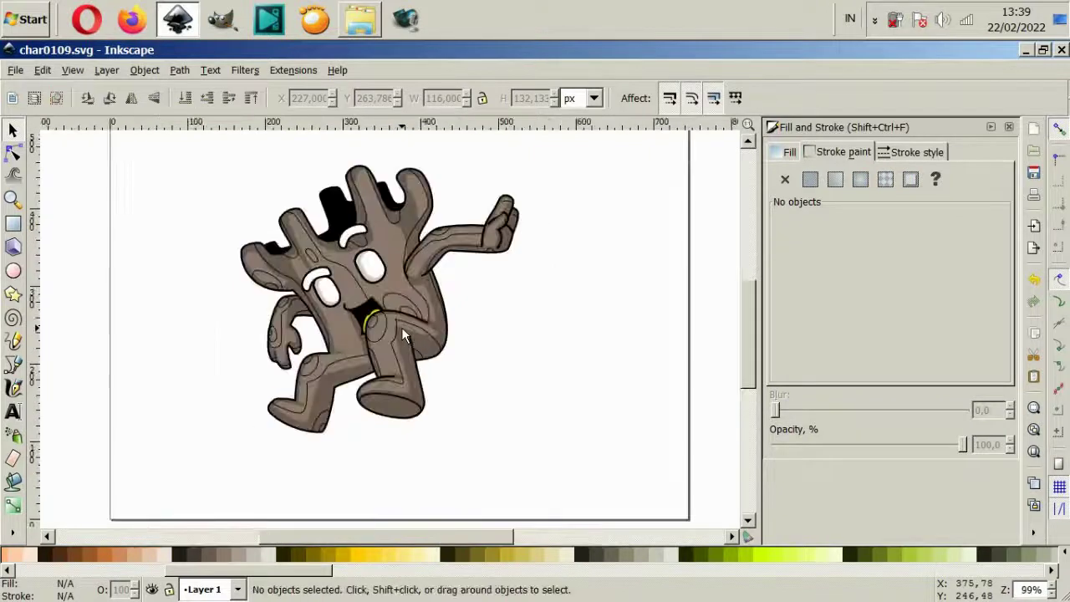
scroll(384, 359, "up", 4)
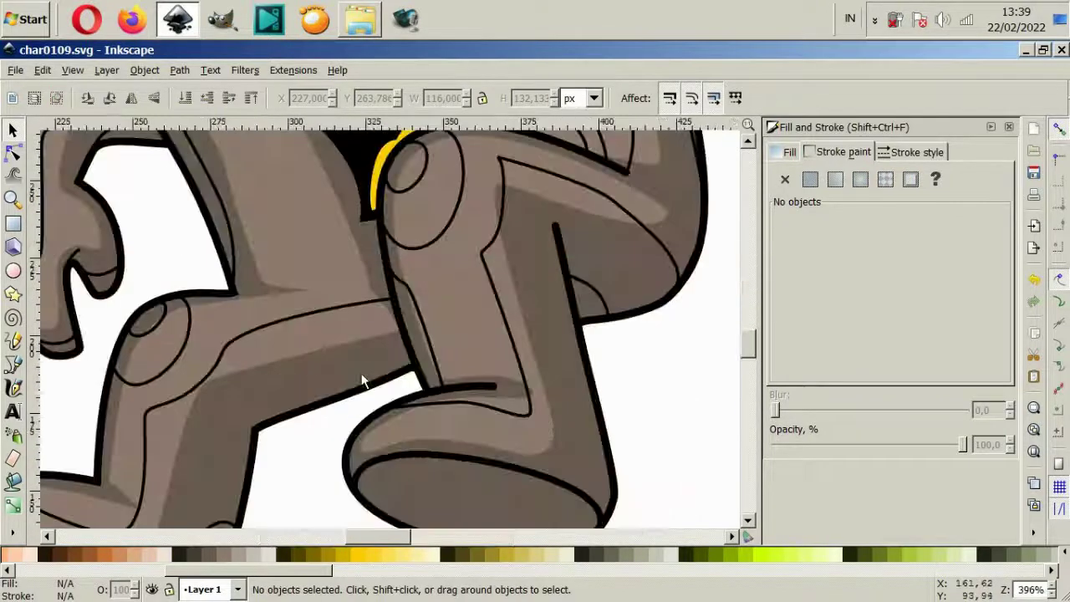
- Inspect a path near the mouth with the node tool, then fit the page in view
left_click(13, 153)
left_click(392, 305)
key("Escape")
key("5")
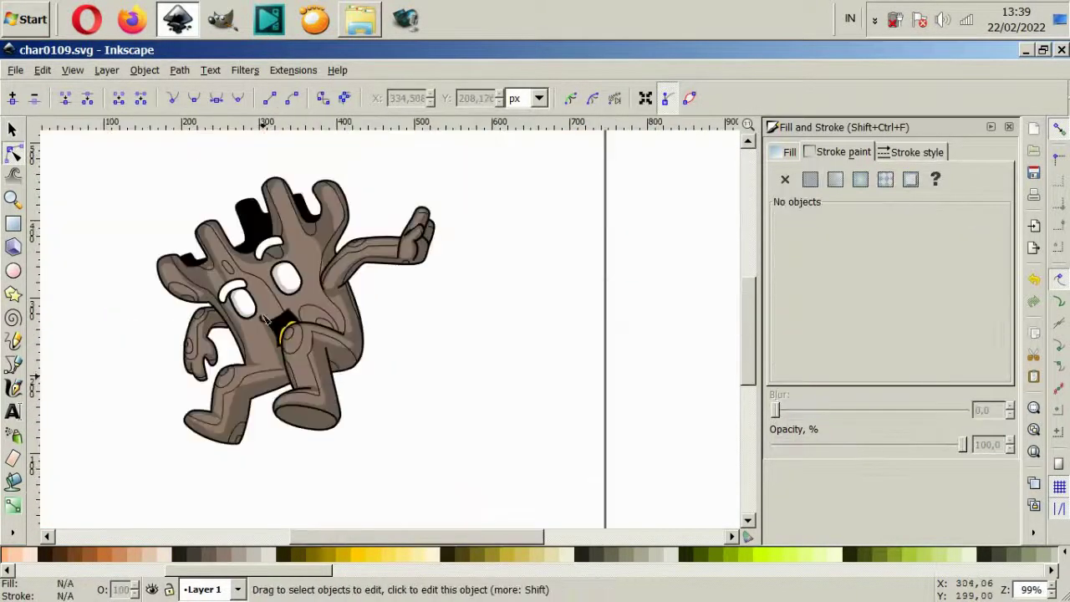
left_click(15, 363)
scroll(239, 466, "up", 2)
scroll(234, 466, "up", 1)
- Nudge a node on the back leg path slightly upward
key("n")
left_click(225, 466)
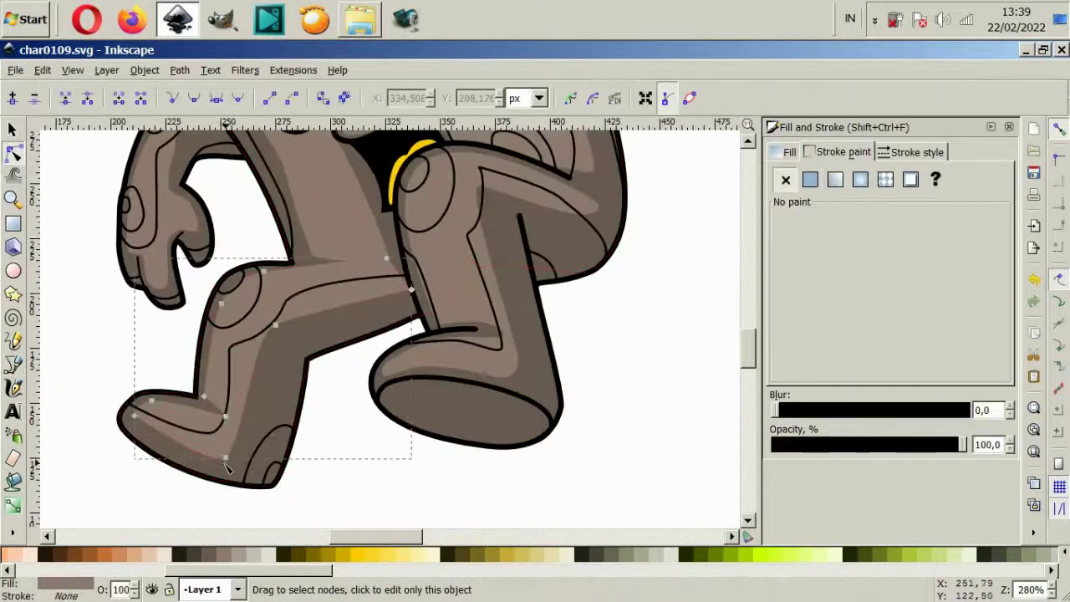
left_click(225, 457)
left_click_drag(226, 458, 229, 448)
left_click(396, 459)
scroll(396, 460, "down", 2)
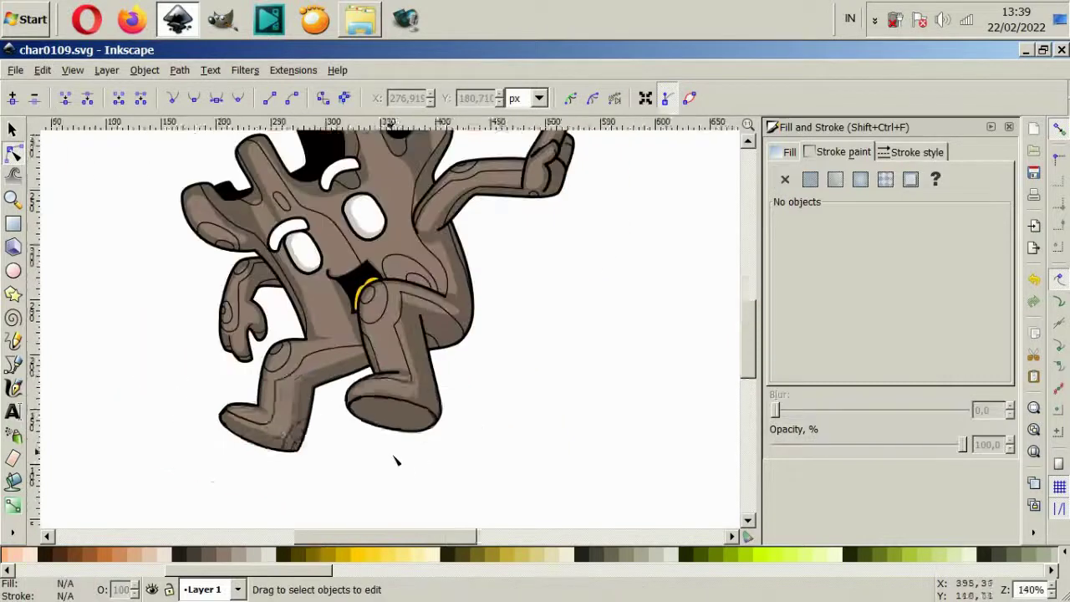
scroll(396, 460, "down", 1)
scroll(209, 451, "up", 1)
- Draw a closed, long rounded board outline below the feet with the Bezier pen
key("b")
left_click(189, 446)
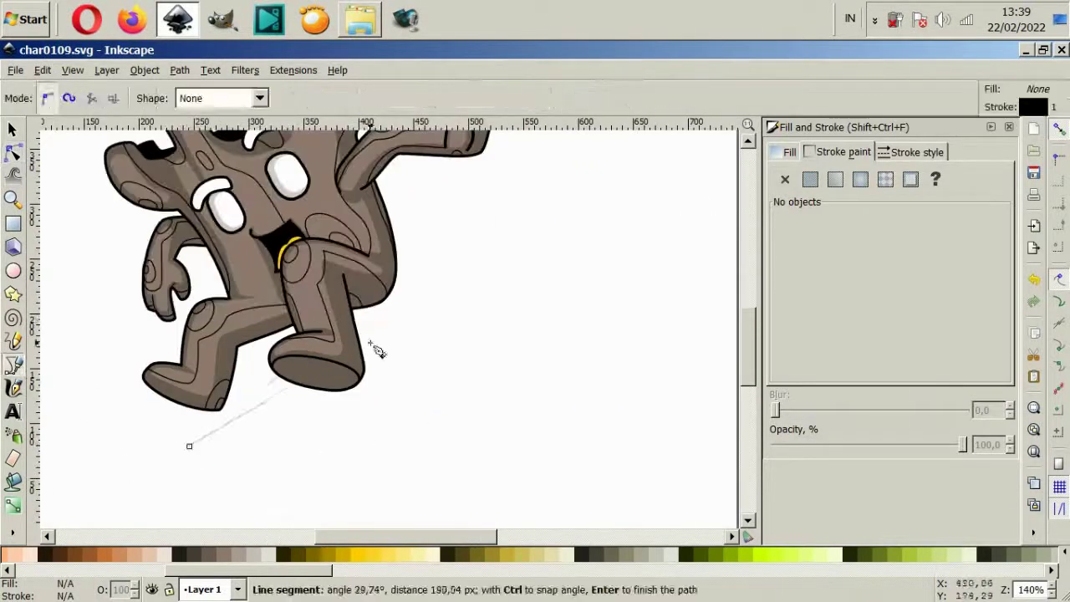
left_click_drag(405, 310, 424, 308)
left_click(484, 291)
left_click(516, 324)
left_click_drag(493, 364, 498, 370)
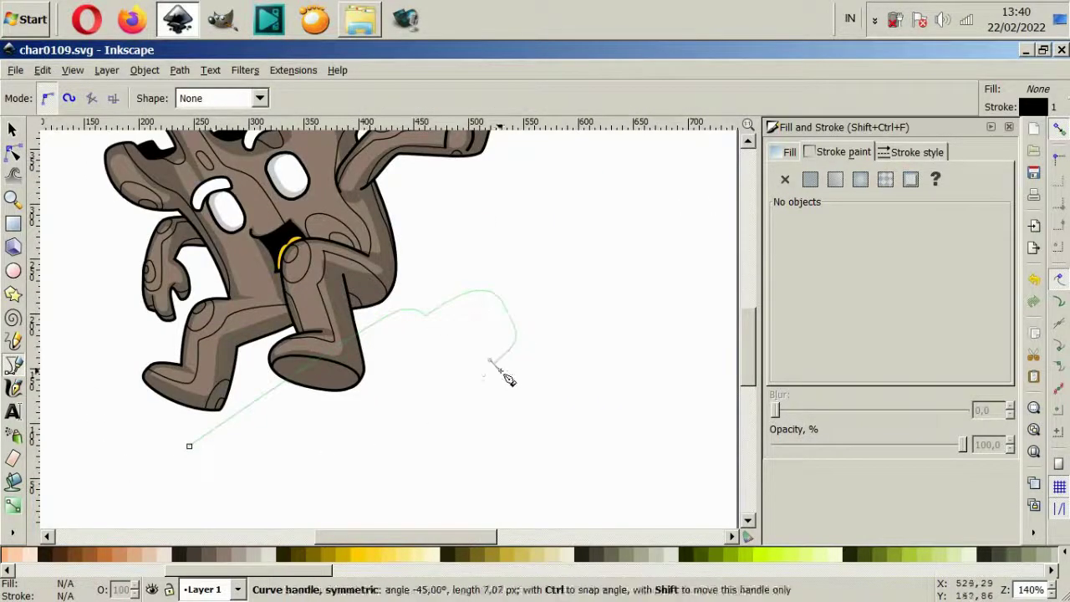
left_click(524, 391)
left_click_drag(501, 420, 483, 443)
scroll(318, 501, "down", 1)
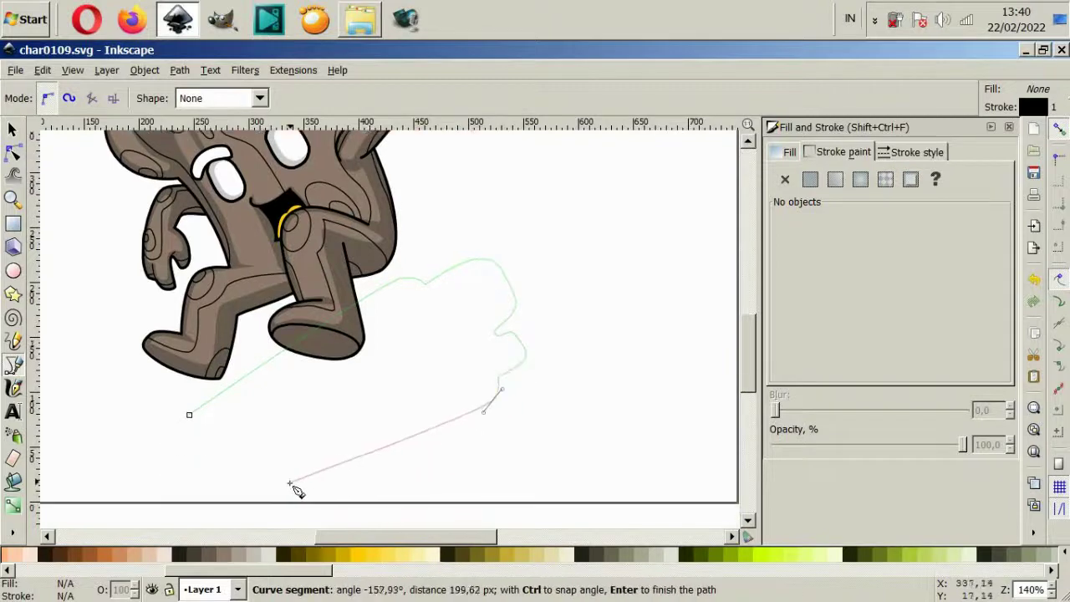
left_click_drag(200, 484, 174, 458)
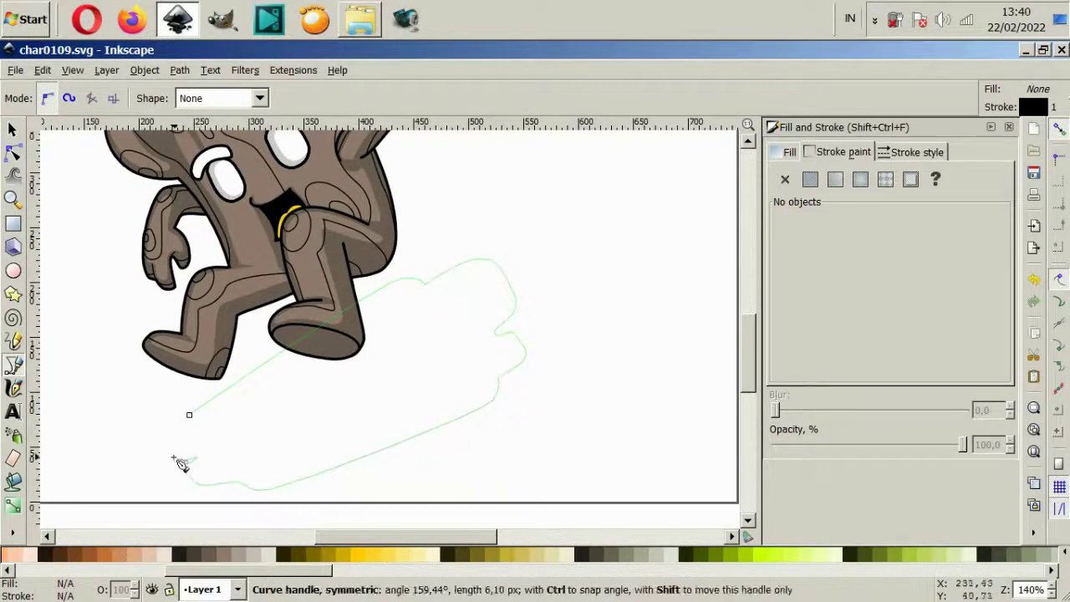
left_click(189, 414)
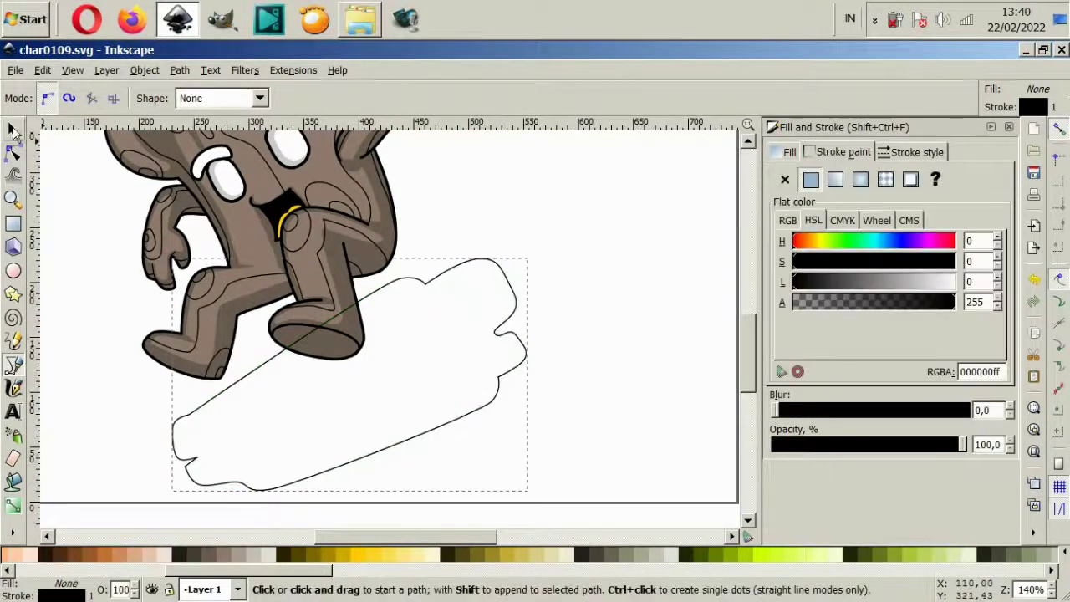
- Move the board into place beneath the character's feet and select both together
left_click(13, 129)
left_click_drag(443, 432, 451, 425)
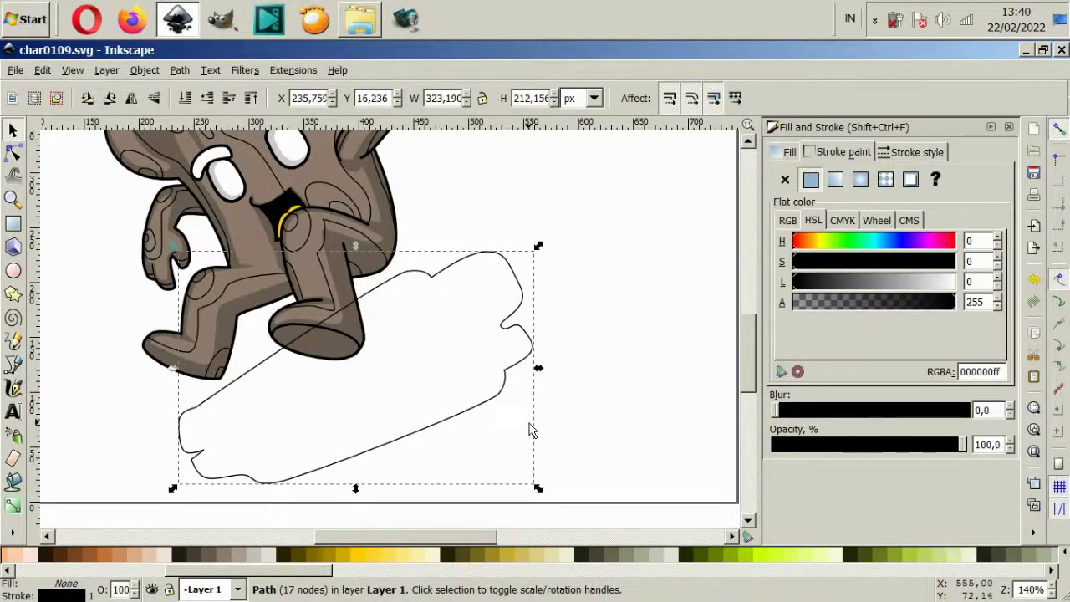
scroll(393, 406, "down", 1)
left_click_drag(422, 418, 388, 445)
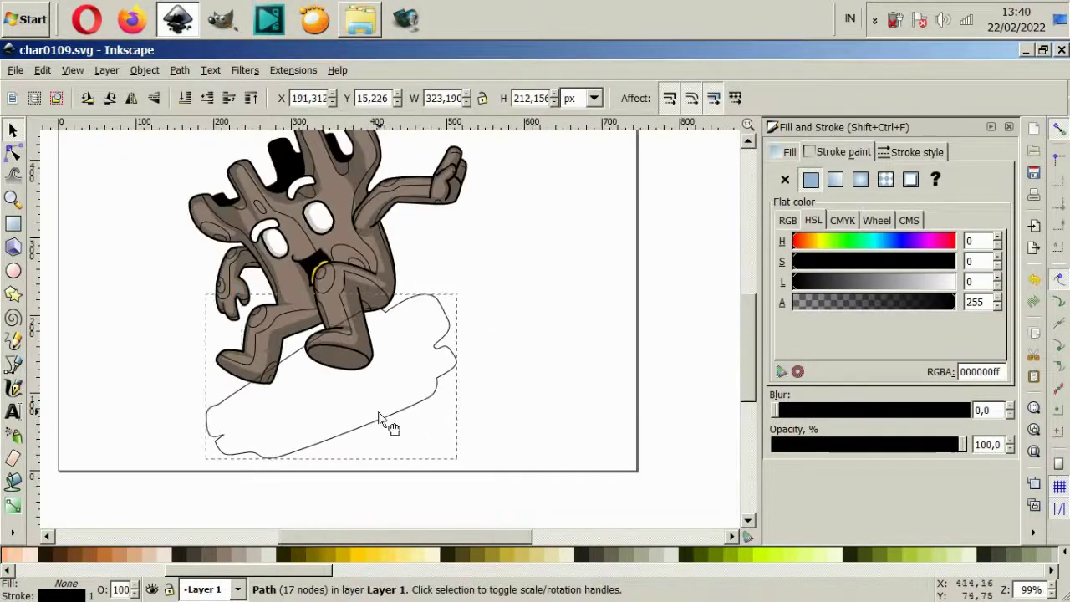
left_click_drag(422, 428, 413, 433)
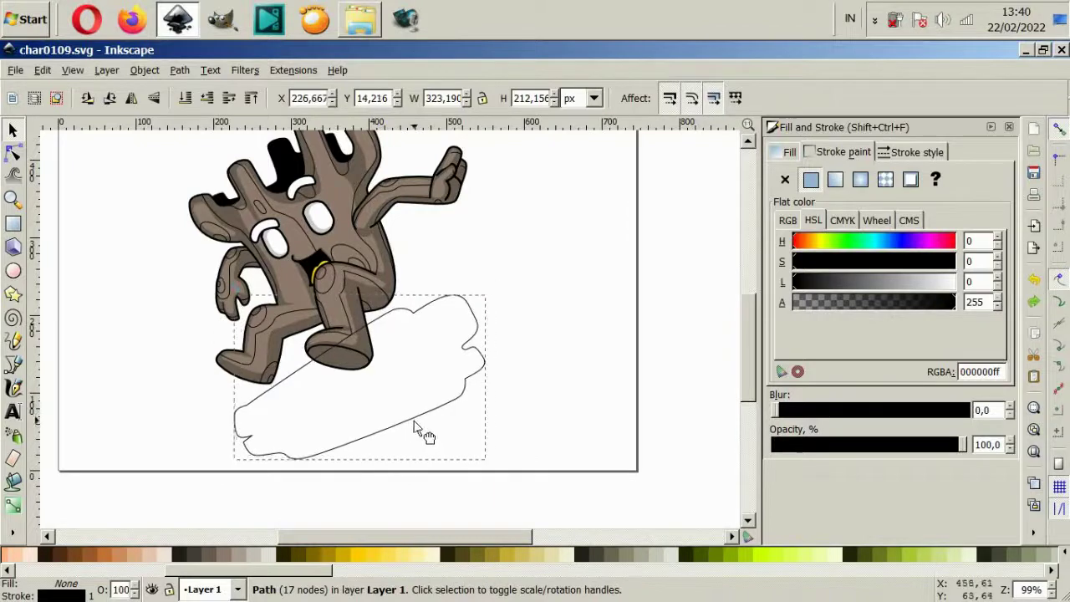
scroll(481, 406, "down", 1, "ctrl")
left_click_drag(207, 152, 519, 468)
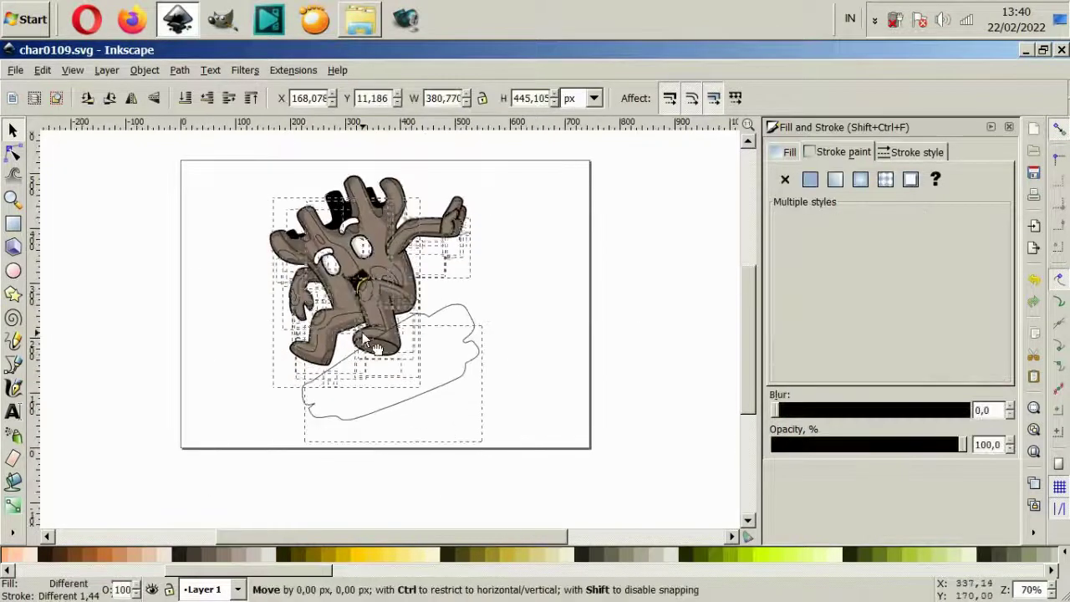
- Trace and close a top-strip outline along the upper edge of the board
key("Escape")
scroll(394, 427, "up", 3, "ctrl")
left_click(293, 399)
key("b")
scroll(268, 385, "up", 1, "ctrl")
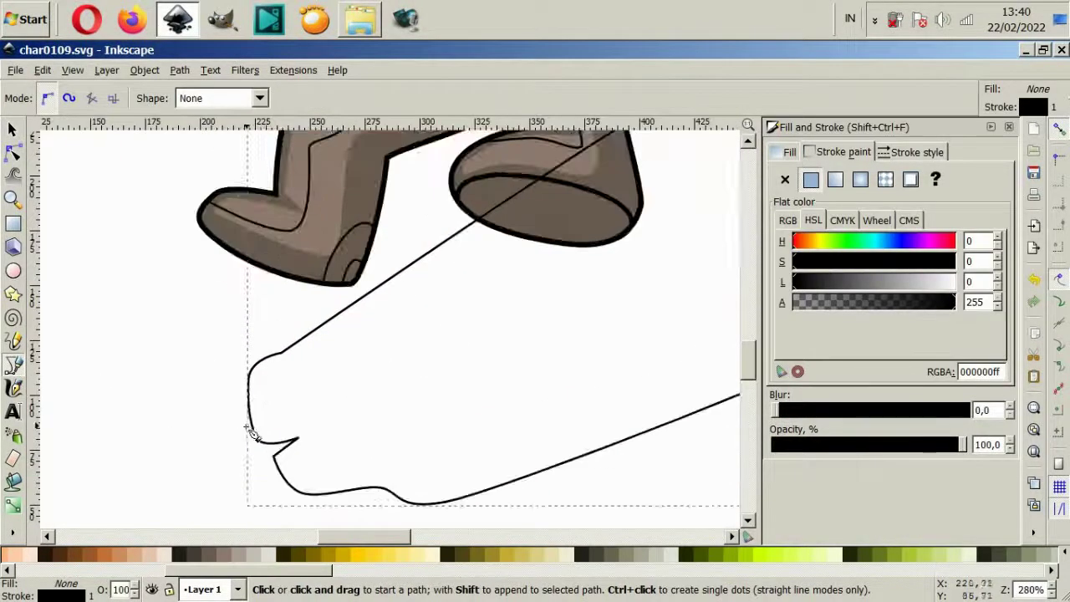
left_click_drag(262, 388, 264, 391)
scroll(305, 373, "down", 1, "ctrl")
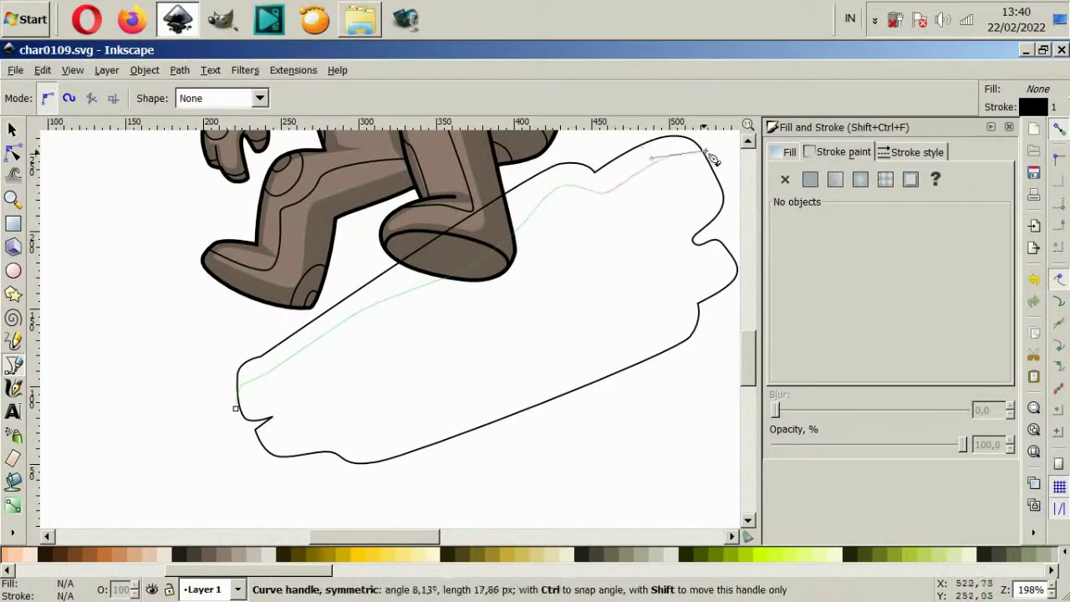
scroll(718, 173, "down", 1, "ctrl")
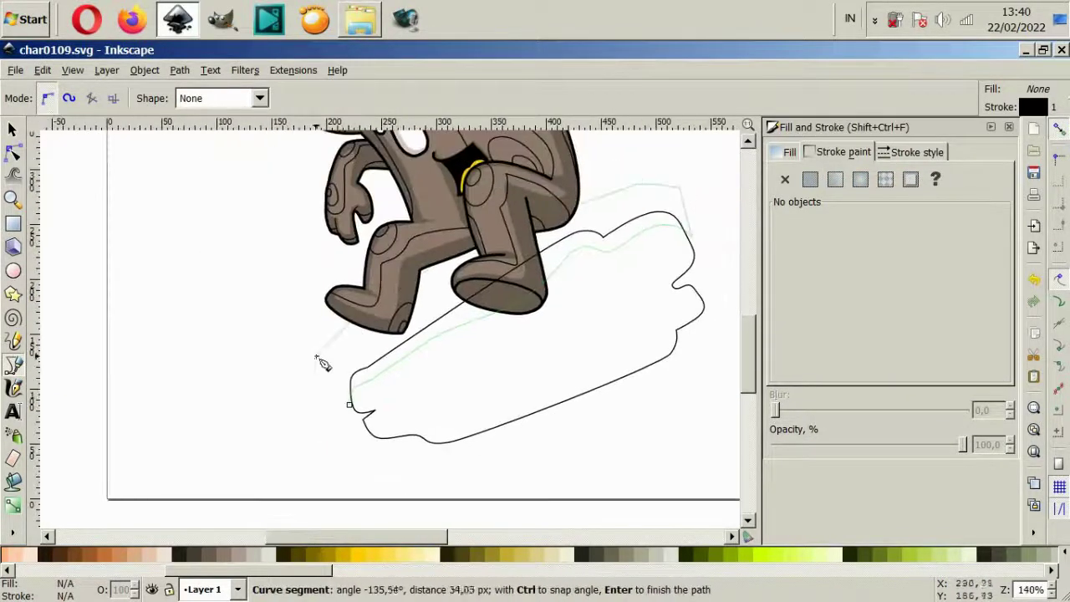
left_click(350, 405)
- Adjust the new outline's nodes to match the board's right end
left_click(13, 156)
scroll(654, 238, "up", 1, "ctrl")
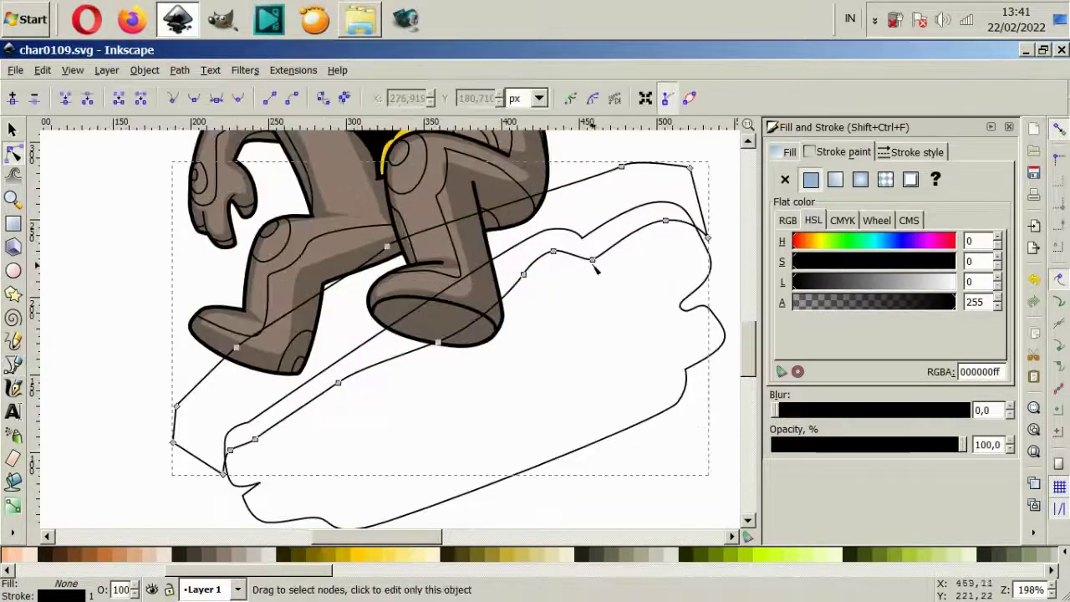
left_click_drag(594, 254, 587, 259)
left_click(717, 368)
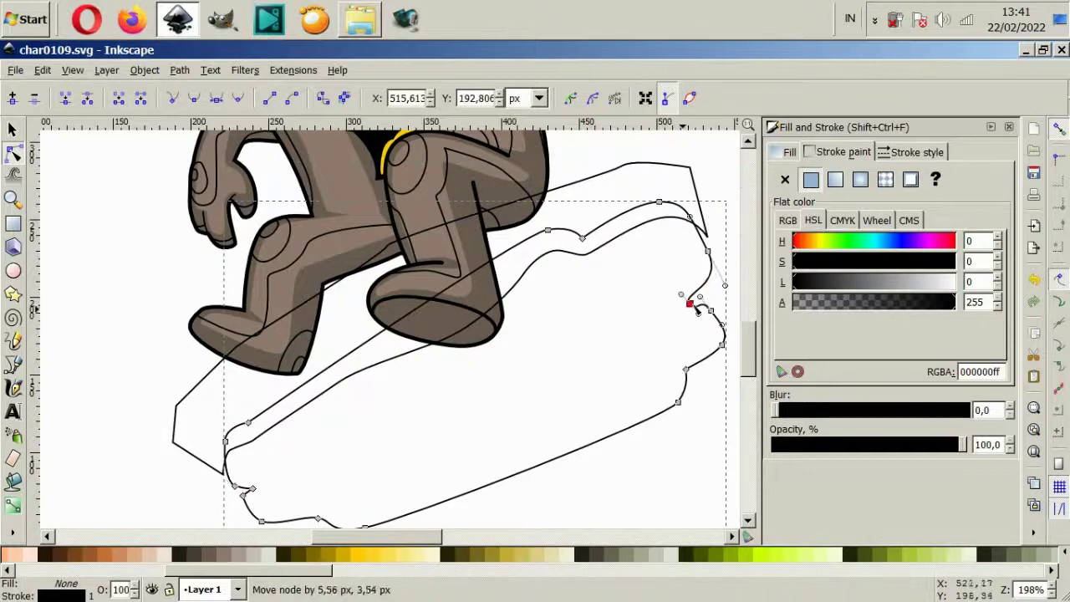
left_click_drag(711, 311, 716, 301)
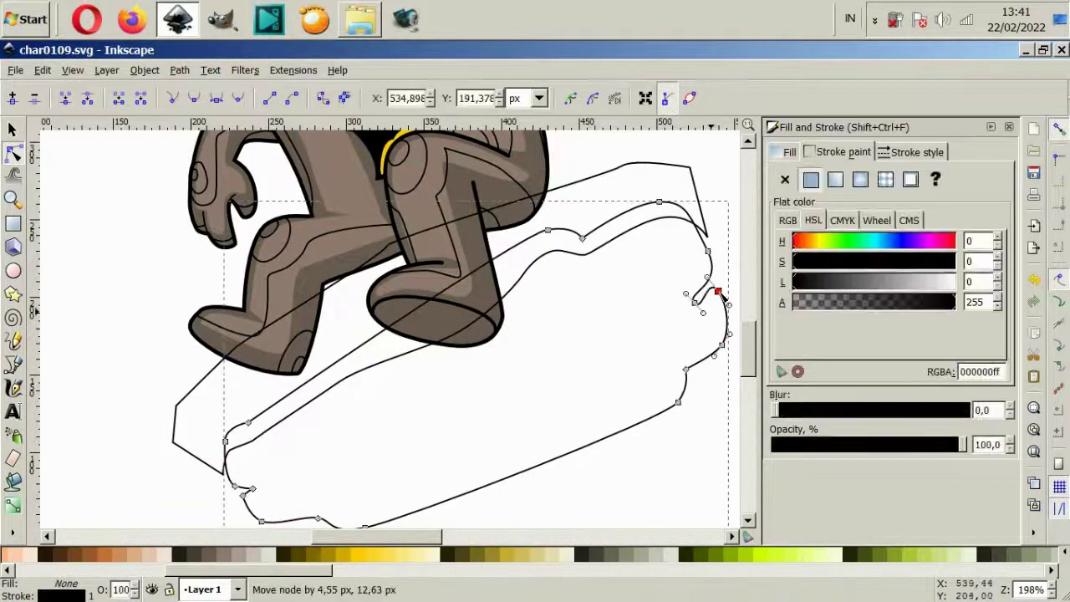
left_click(664, 411)
scroll(568, 325, "down", 2, "ctrl")
scroll(568, 325, "up", 1, "ctrl")
- Combine the two board outlines with Exclusion and thicken the stroke using pt units
key("s")
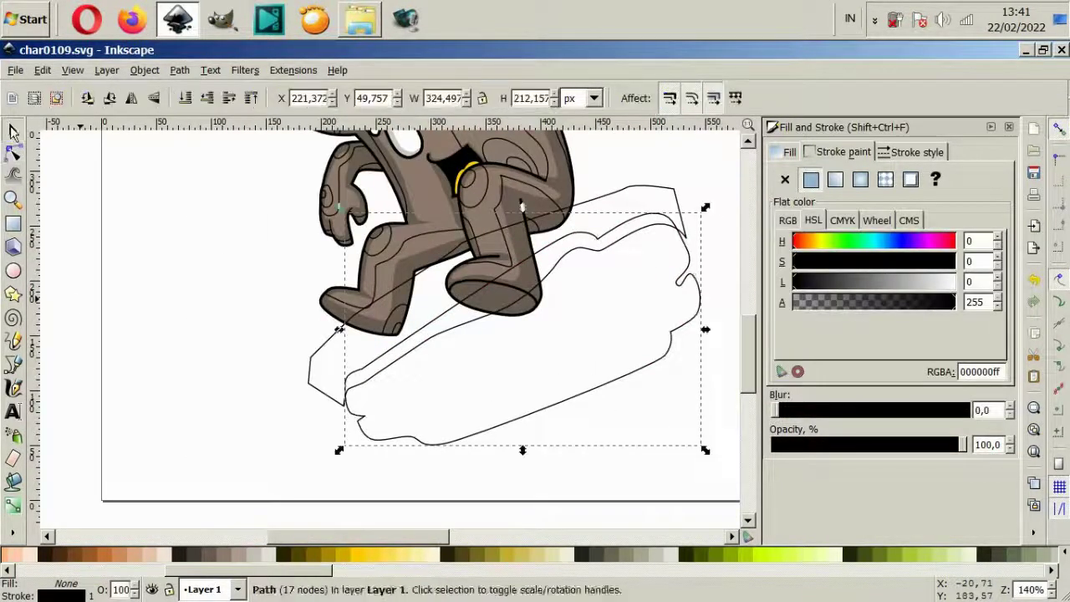
left_click(334, 353, "shift")
left_click(180, 70)
left_click(217, 207)
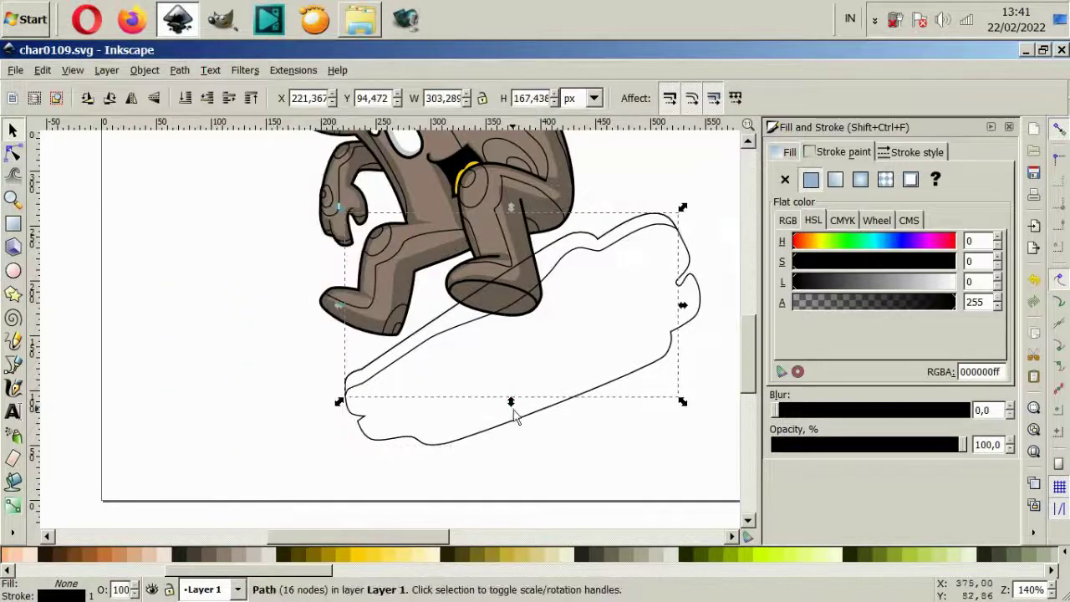
left_click(917, 151)
left_click(945, 177)
left_click(932, 146)
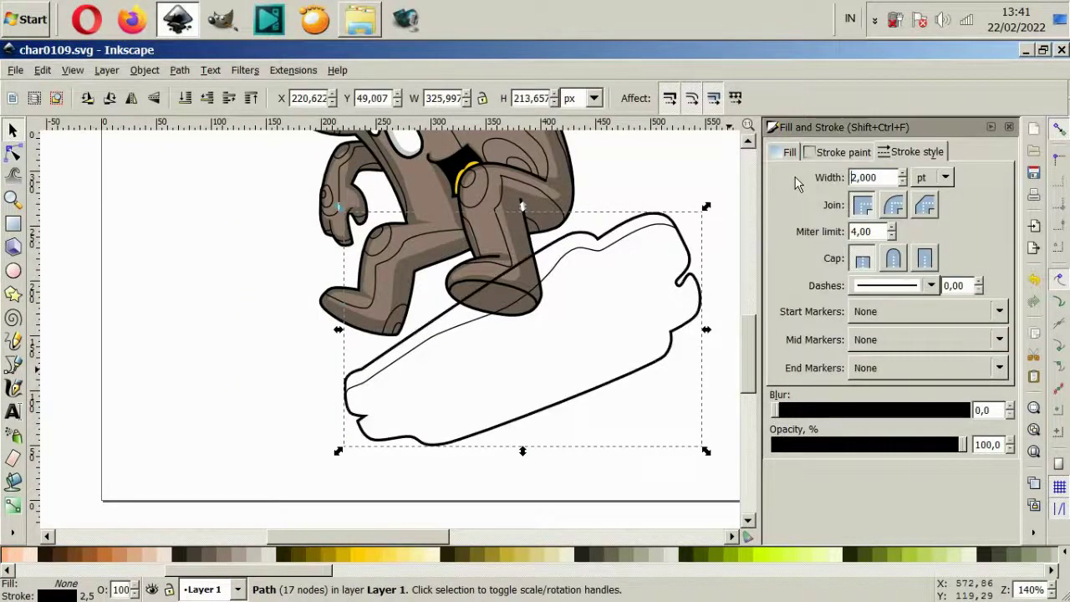
- Fill the top strip orange and the main board body brown
left_click(625, 249)
left_click(124, 554)
key("Tab")
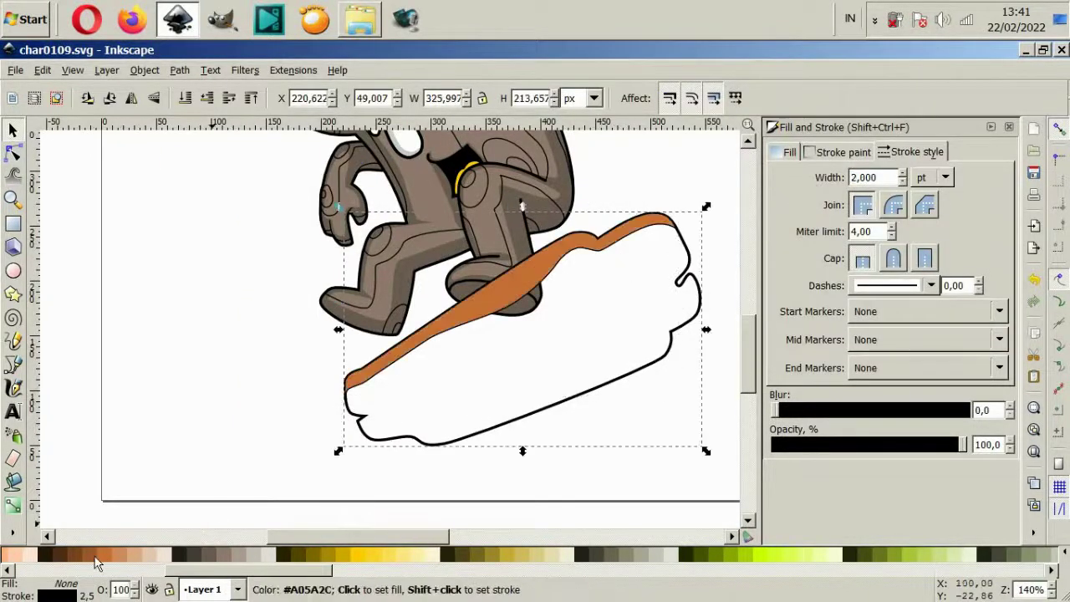
left_click(117, 554)
key("Escape")
left_click(453, 324)
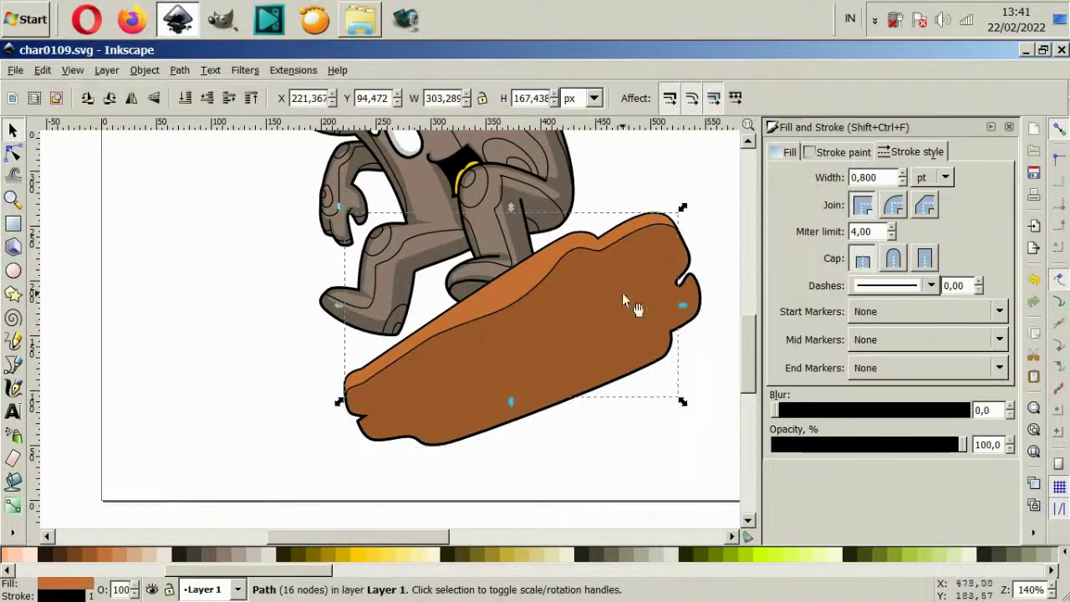
left_click(857, 159)
key("Escape")
- Draw an inner edge line along the board top from the left tip to the right corner
left_click(12, 363)
key("plus")
key("plus")
left_click(290, 425)
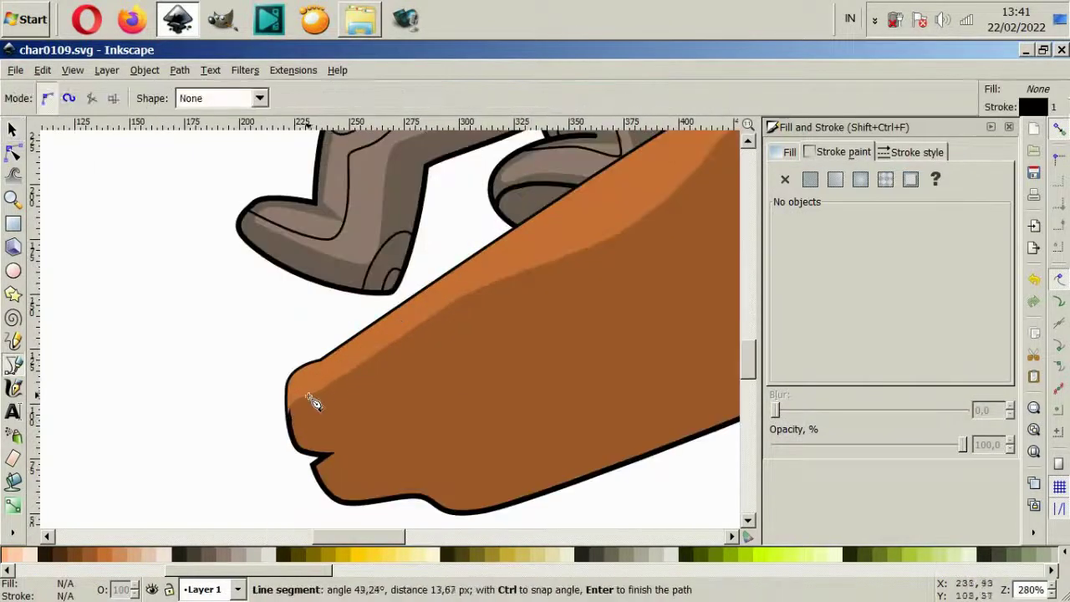
left_click_drag(309, 396, 350, 382)
key("minus")
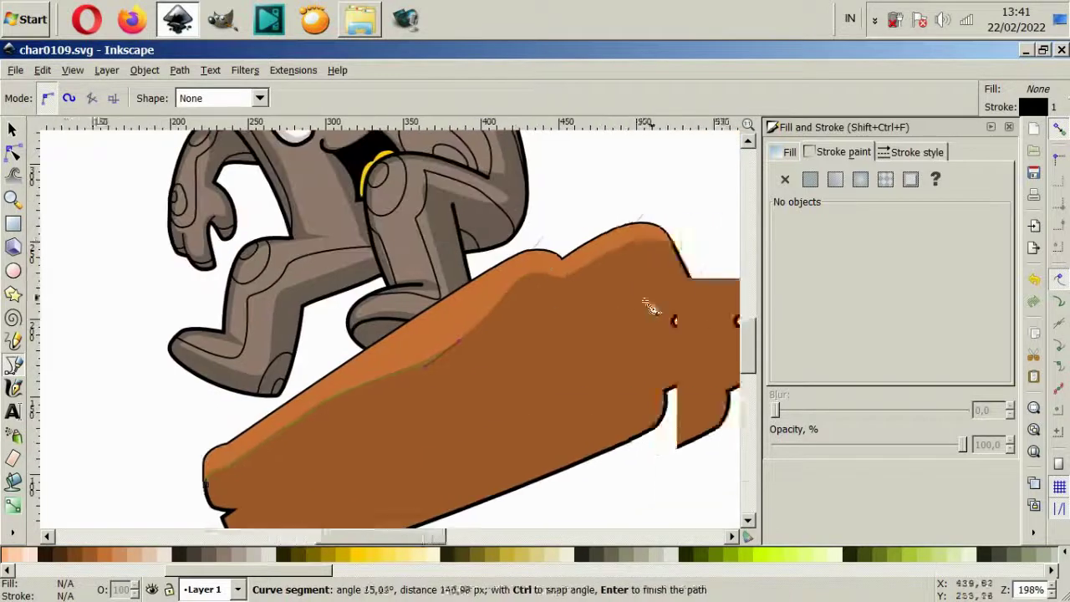
key("plus")
left_click_drag(481, 305, 501, 286)
key("minus")
key("plus")
key("plus")
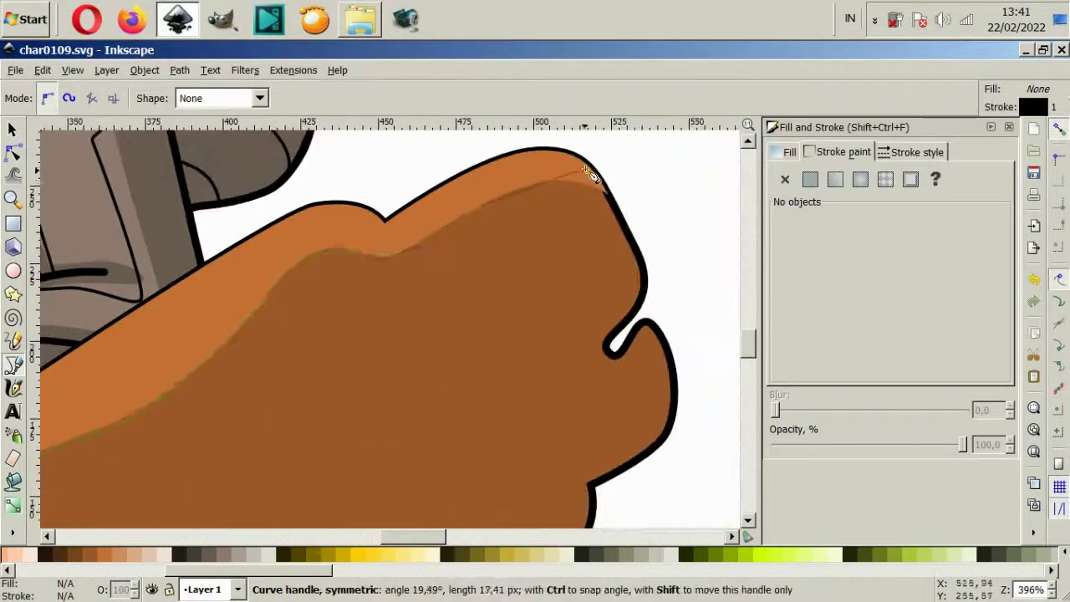
left_click_drag(608, 180, 613, 200)
key("Return")
- Set the edge line's stroke width to 2 and check the board's fill
left_click(914, 154)
type("2")
key("Return")
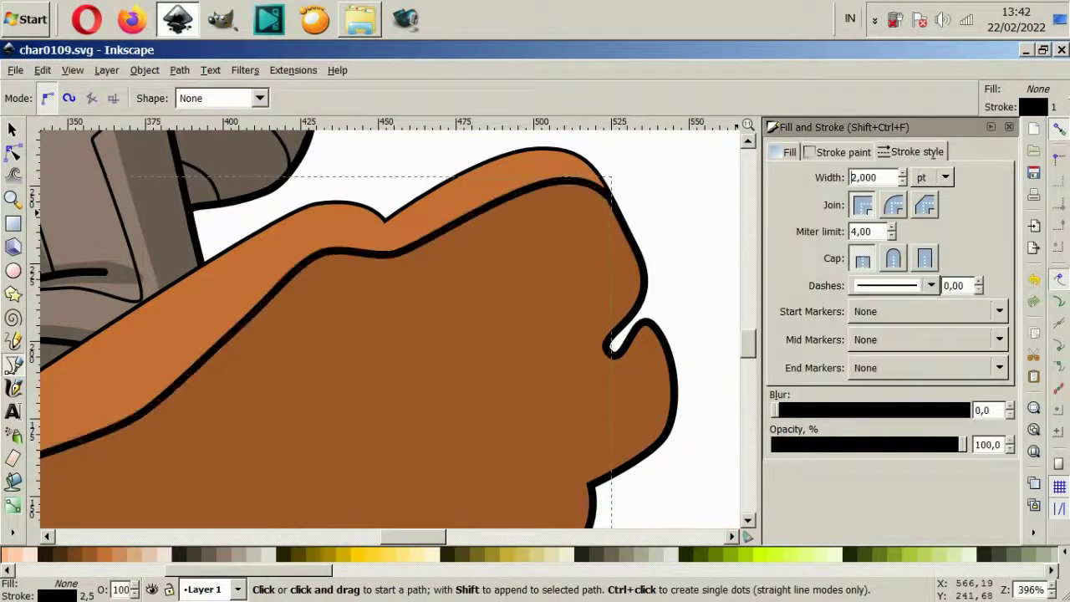
key("minus")
key("s")
left_click(554, 350)
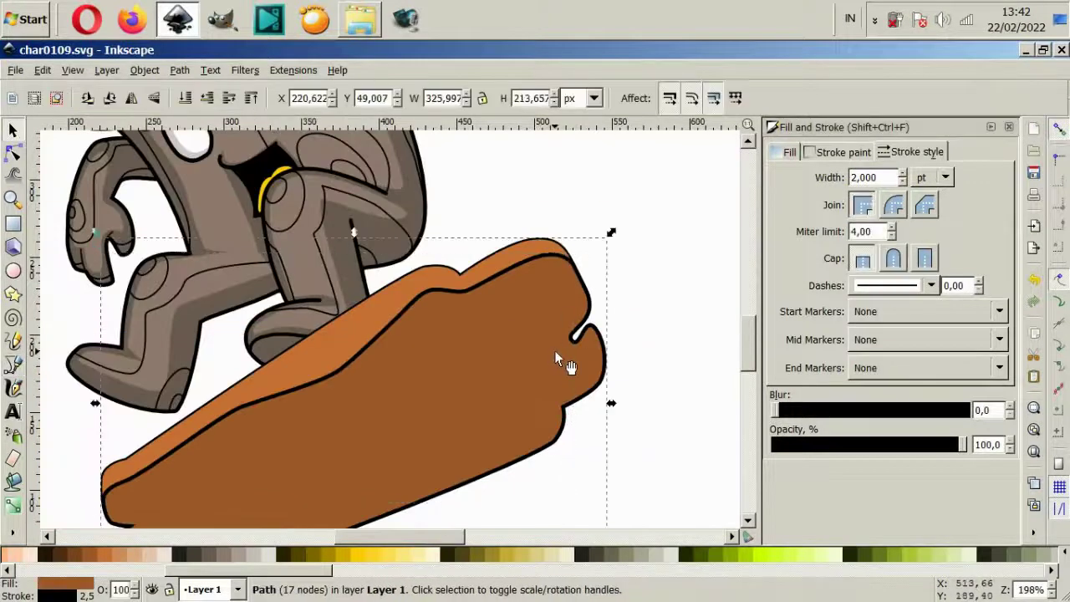
left_click(789, 152)
key("Escape")
- Draw a small closed oval knot on the board's top strip
key("plus")
key("plus")
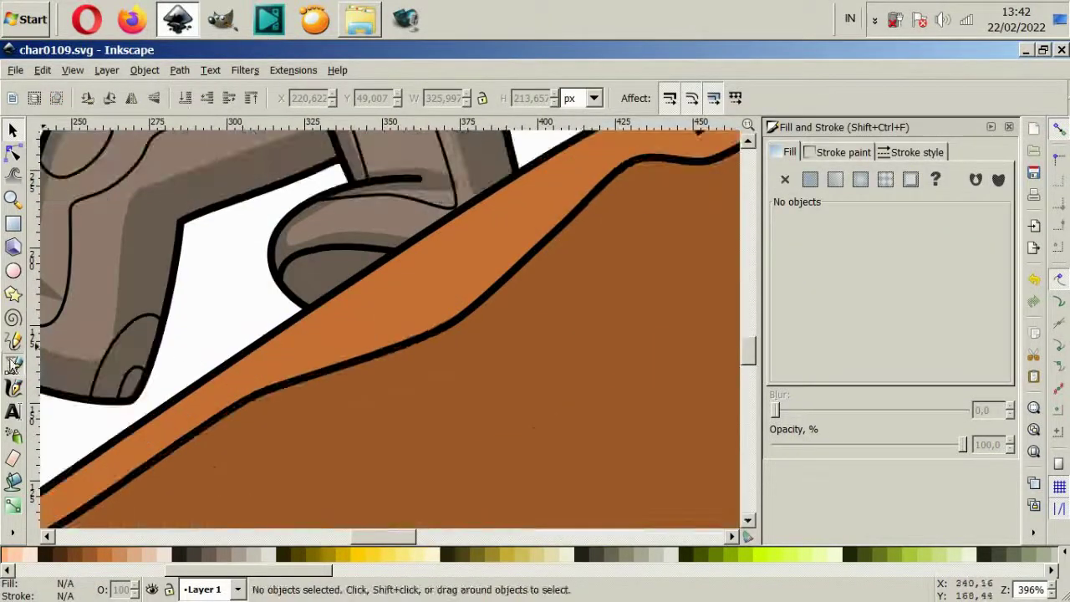
key("b")
left_click(329, 347)
left_click_drag(478, 304, 538, 261)
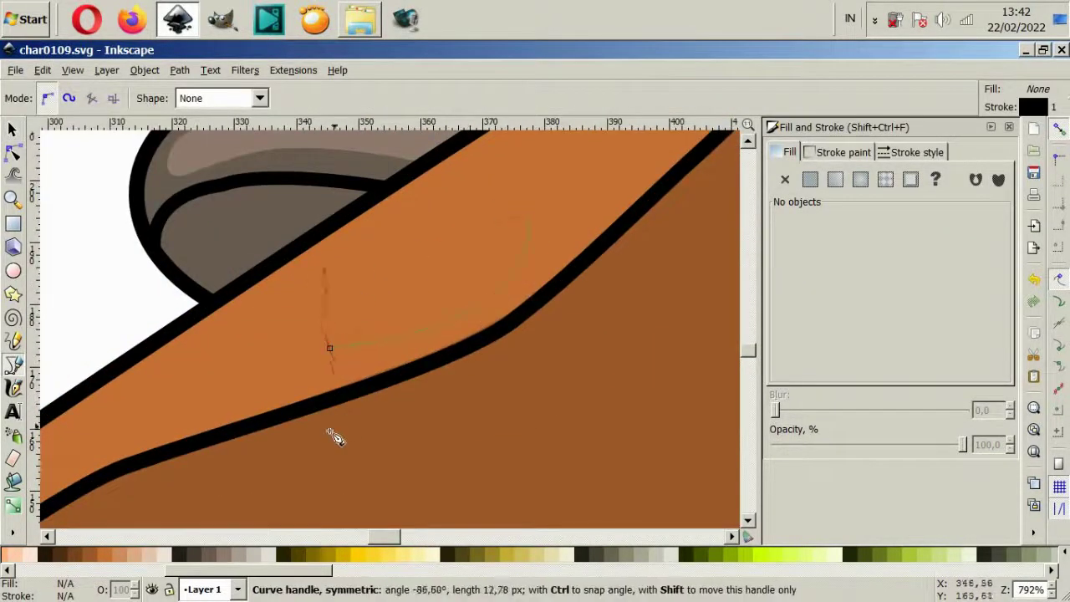
left_click_drag(335, 438, 334, 438)
- Give the knot a thin outline and shift it slightly on the top strip
key("minus")
key("minus")
left_click(916, 152)
key("s")
left_click(376, 310)
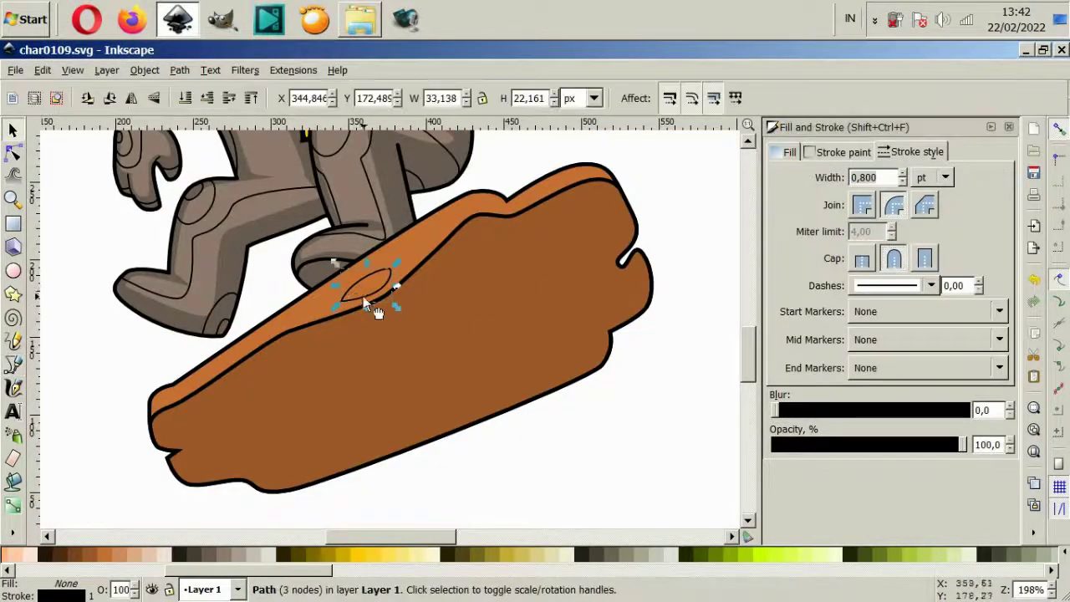
left_click_drag(365, 300, 368, 294)
key("Escape")
key("minus")
key("minus")
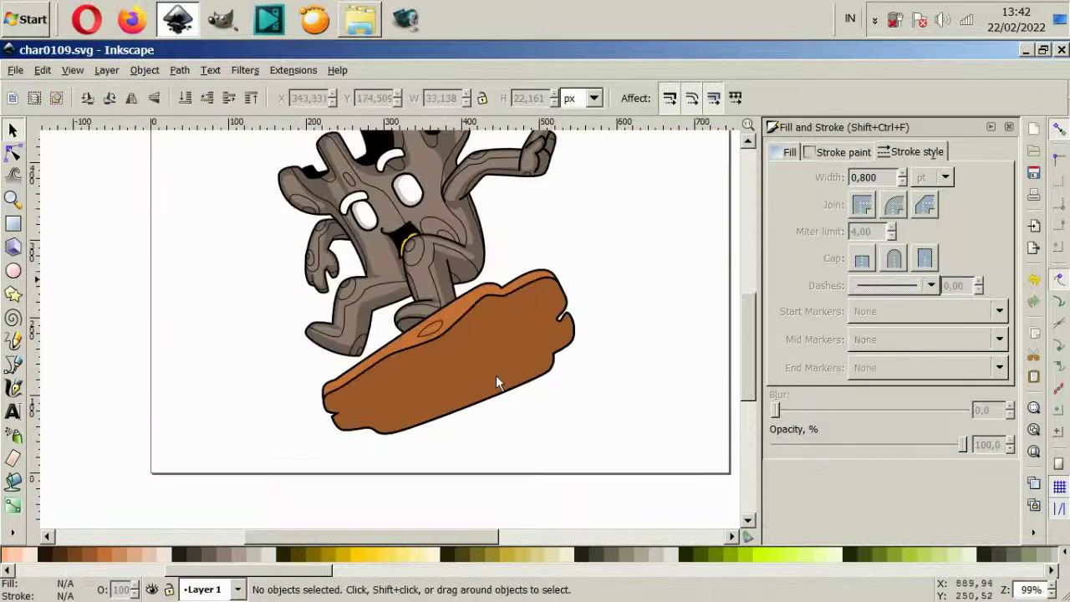
scroll(495, 375, "down", 2)
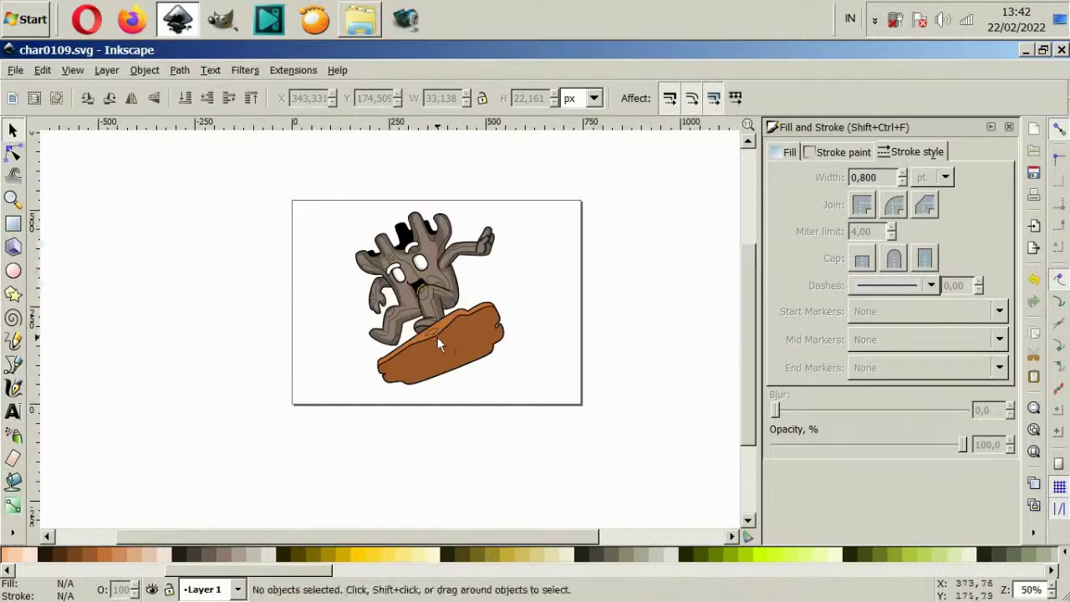
scroll(437, 337, "up", 4)
left_click(14, 365)
scroll(251, 399, "up", 2)
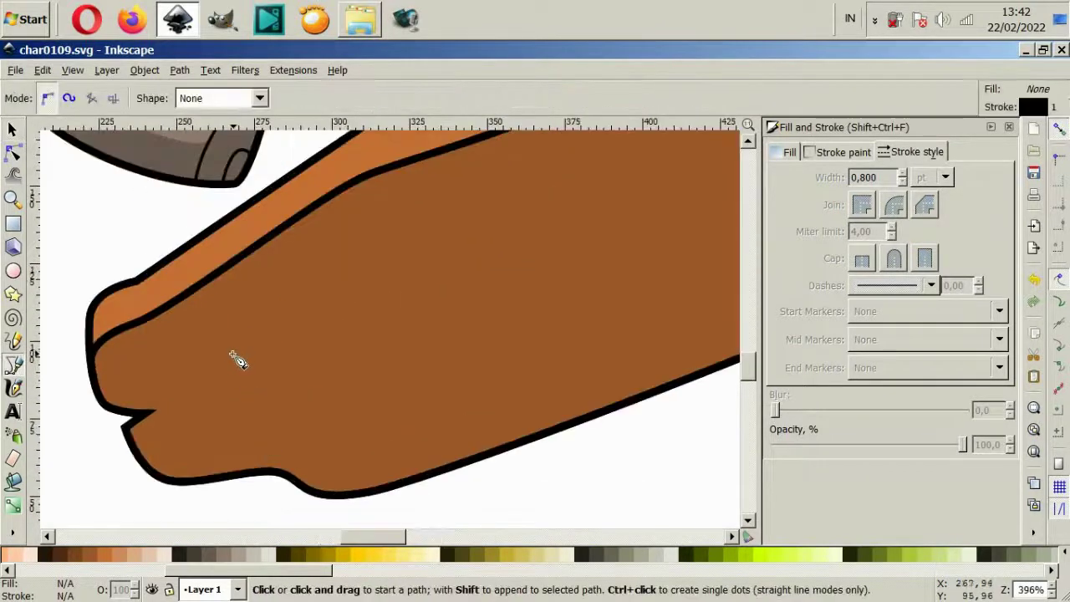
- Draw an oval ring outline on the board's left end and reshape its nodes
left_click_drag(232, 354, 292, 283)
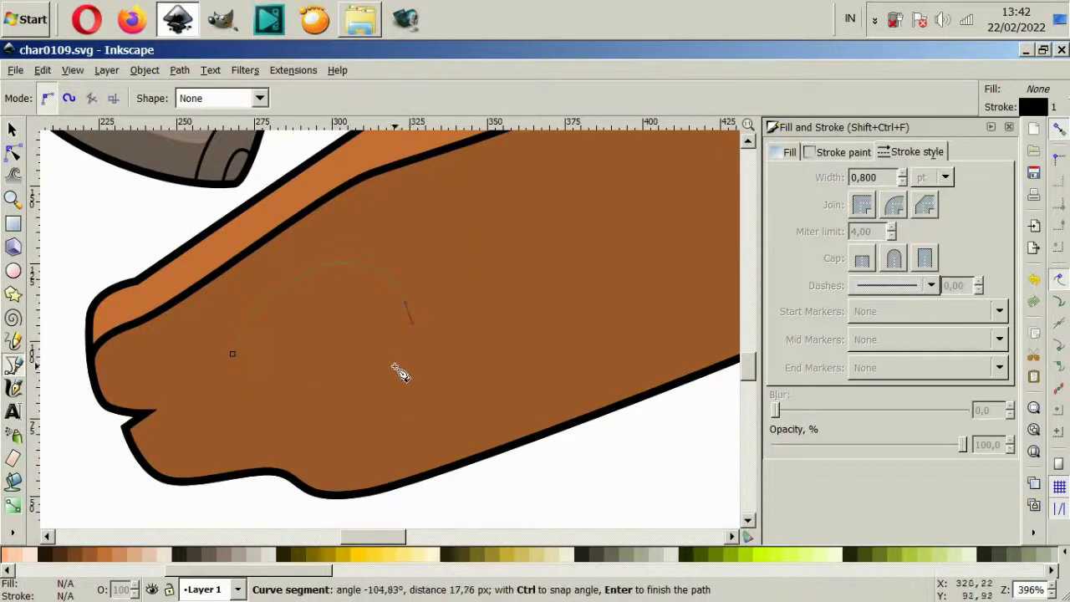
left_click(234, 355)
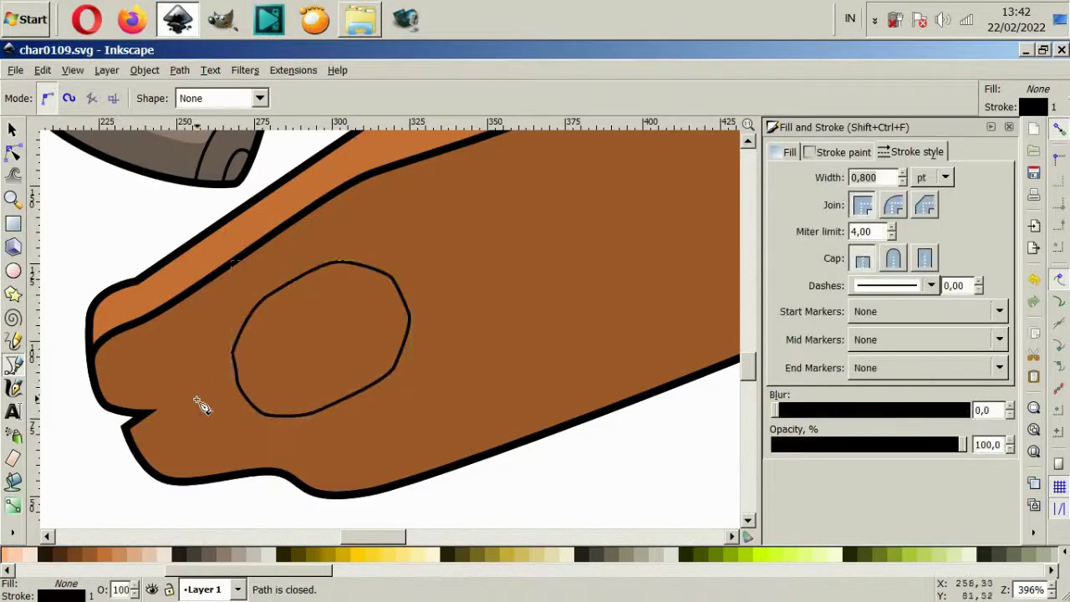
left_click(12, 128)
key("n")
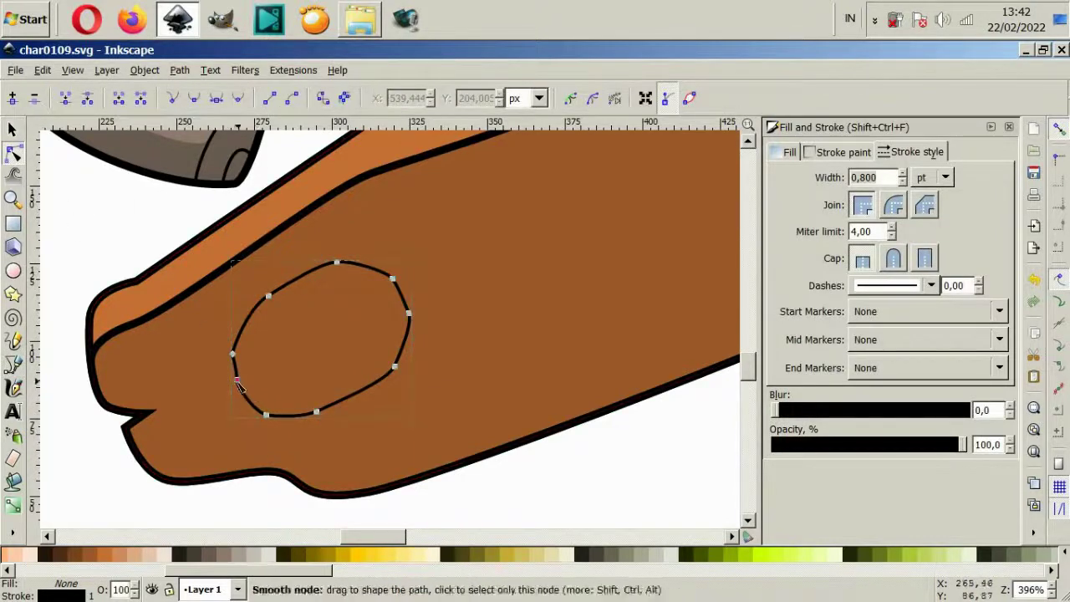
left_click_drag(237, 382, 236, 390)
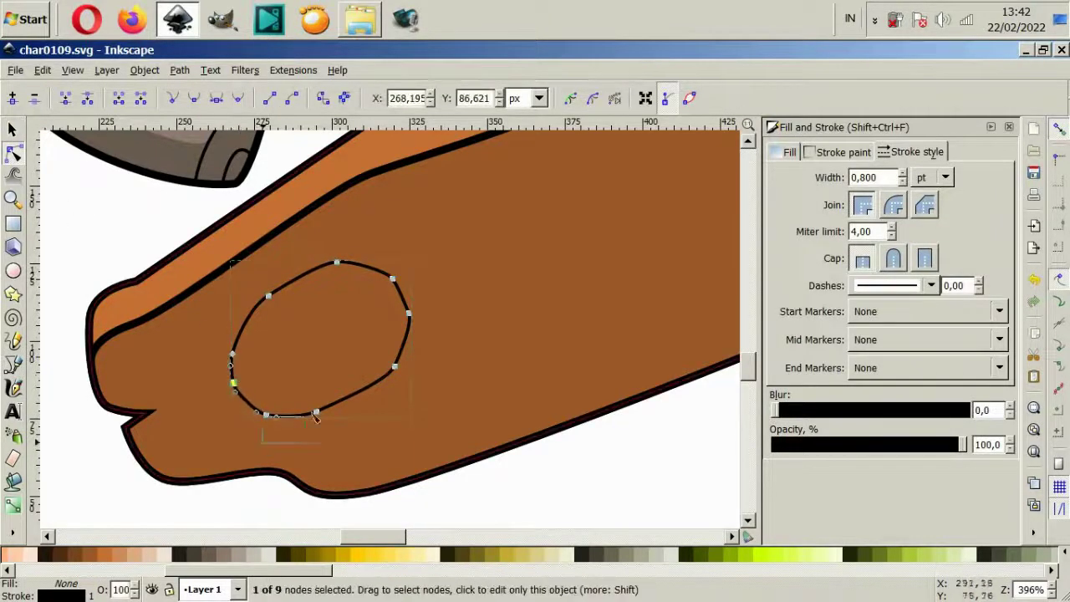
left_click_drag(442, 437, 258, 298)
left_click_drag(394, 366, 396, 379)
left_click(466, 505)
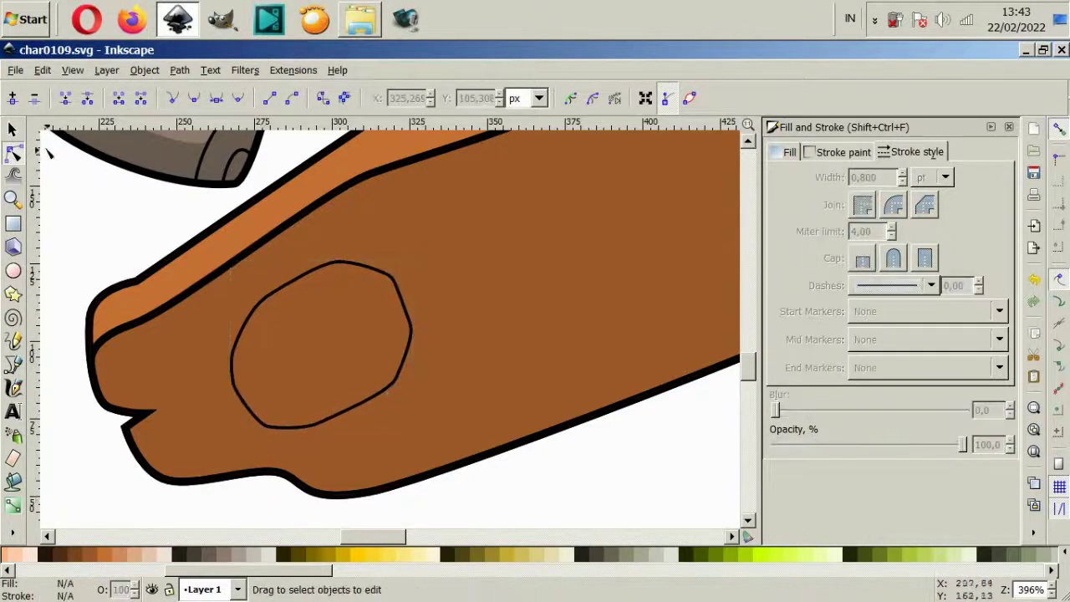
key("s")
left_click(382, 415)
- Duplicate the ring and shrink the copies into nested middle and inner rings
scroll(381, 404, "down", 2)
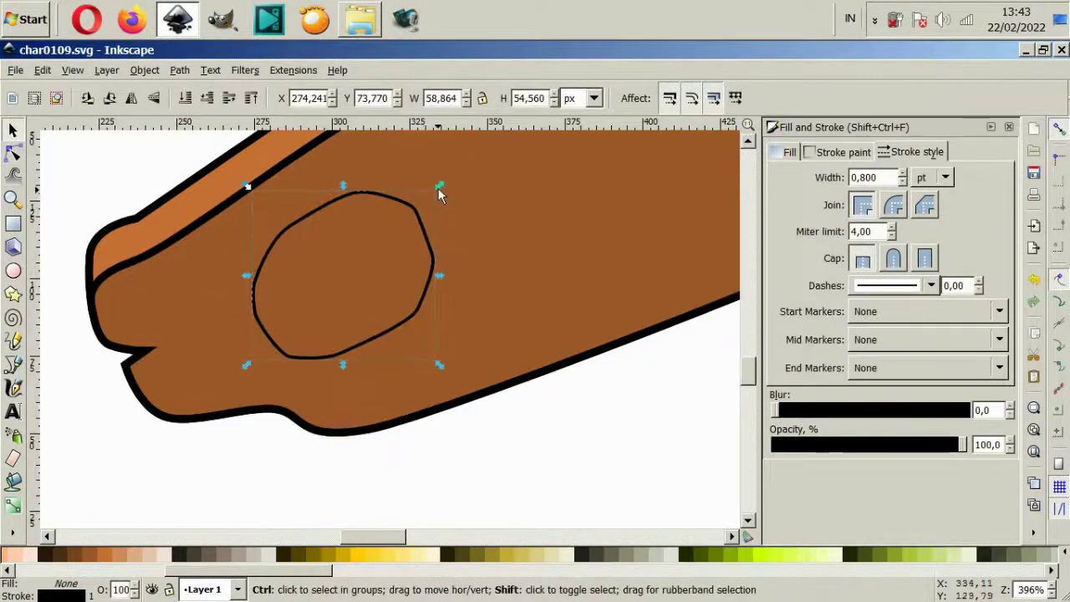
key("ctrl+d")
mouse_move(440, 194)
left_mouse_down()
mouse_move(376, 274)
mouse_move(348, 272)
left_mouse_up()
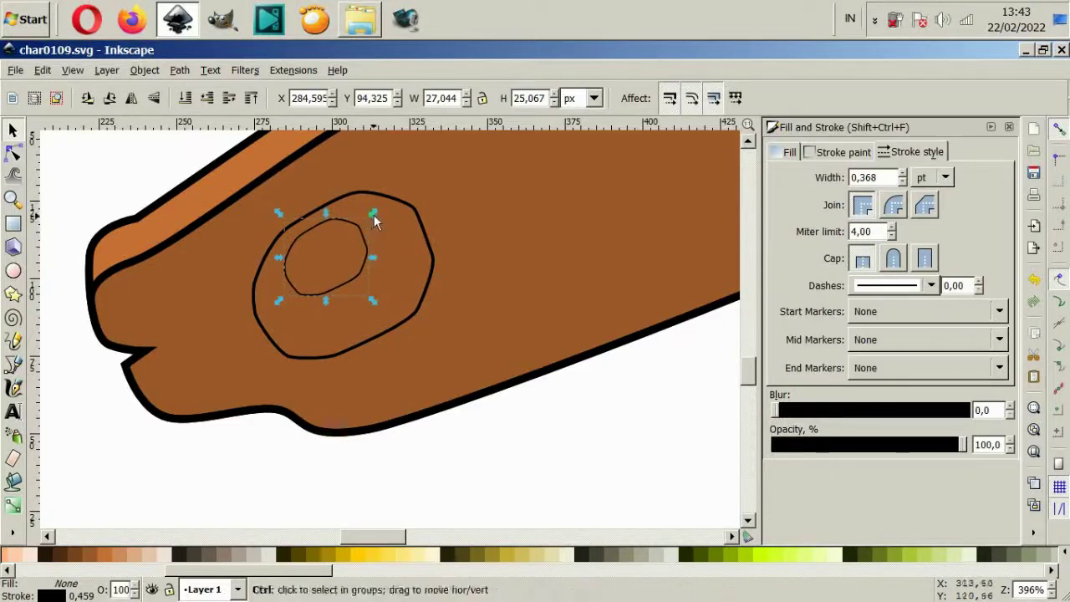
left_click_drag(373, 221, 364, 215)
scroll(343, 261, "up", 2)
scroll(368, 302, "down", 3)
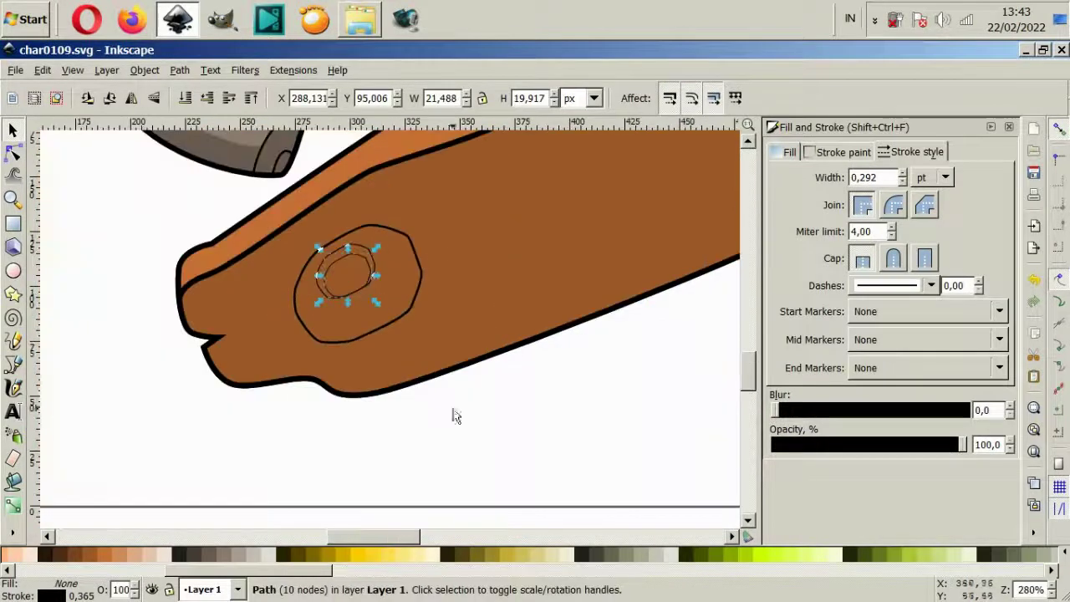
left_click(455, 415)
scroll(376, 285, "up", 2)
left_click(375, 254)
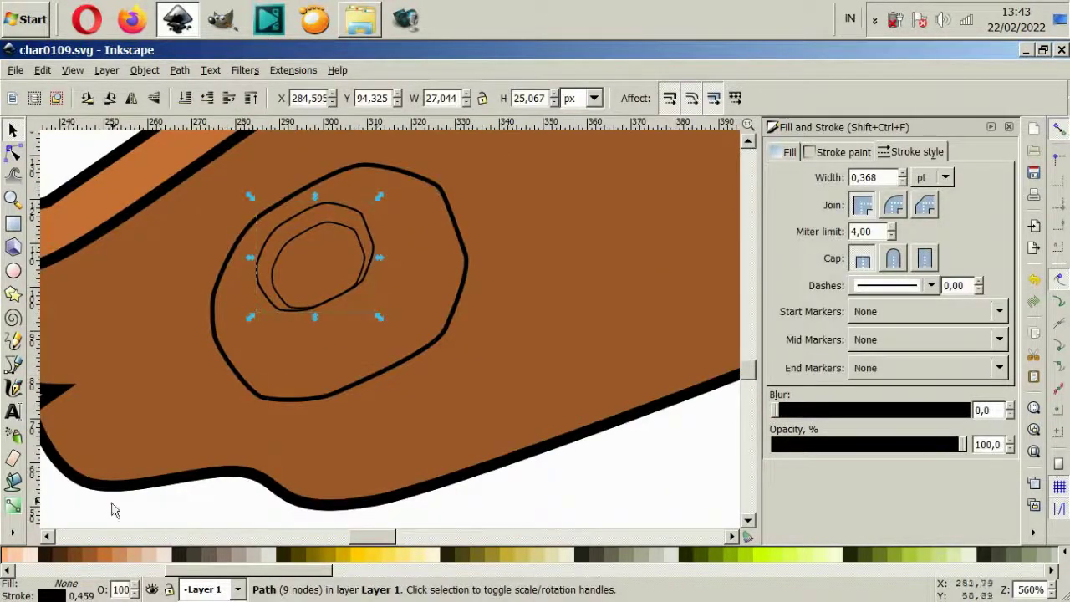
- Fill the outer ring yellow, the middle ring black and the centre near-white
left_click(269, 400)
left_click(393, 554)
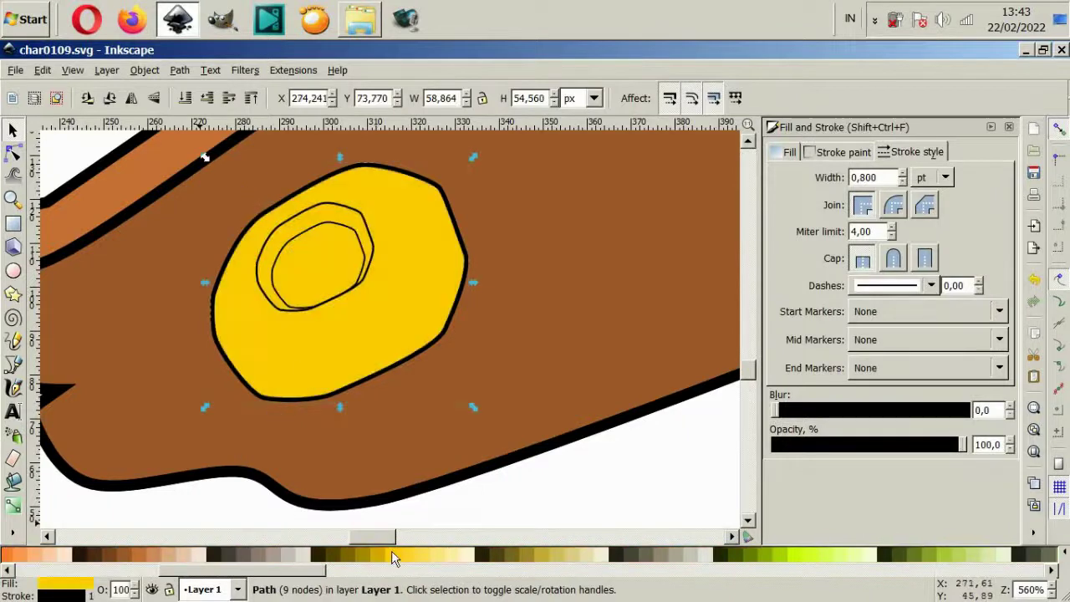
left_click(267, 305)
scroll(50, 554, "left", 5)
left_click(25, 554)
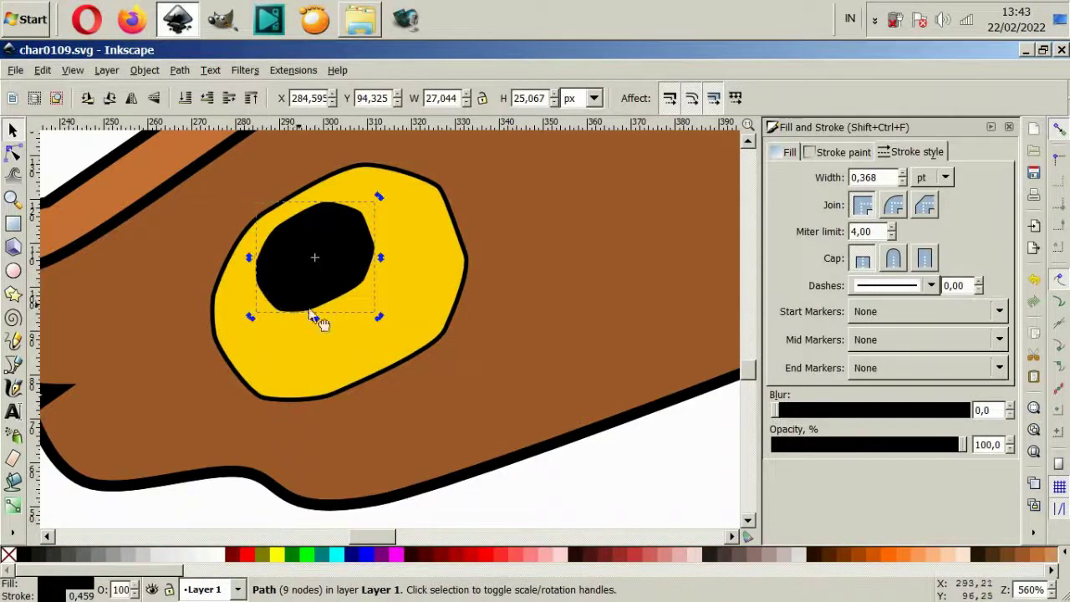
left_click(306, 310)
left_click(211, 554)
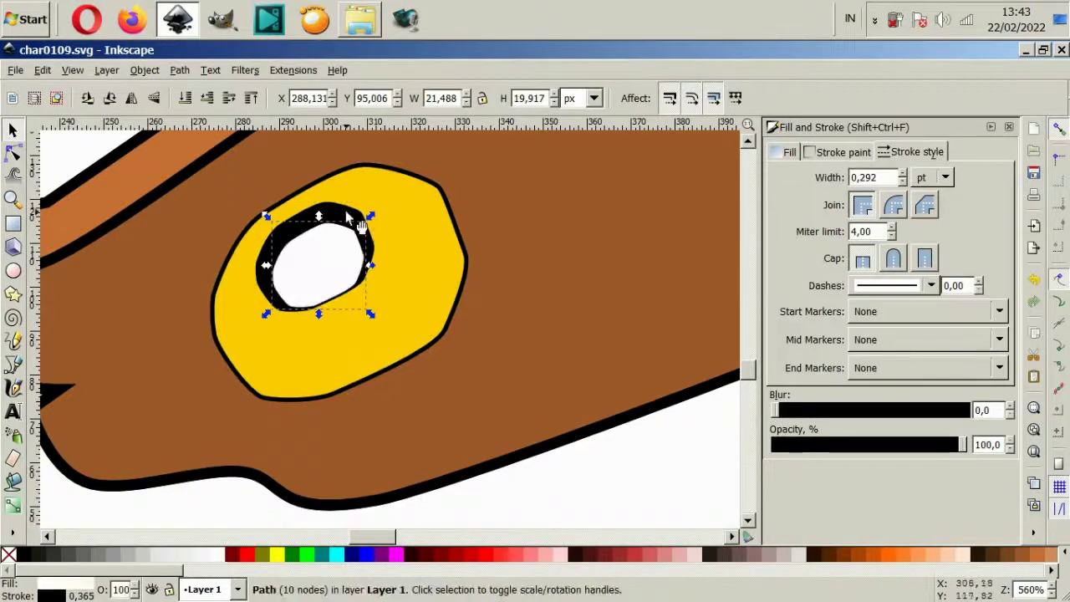
scroll(407, 346, "down", 2)
key("Escape")
- Give the yellow outer ring a thicker 2 pt outline
left_click_drag(286, 451, 468, 233)
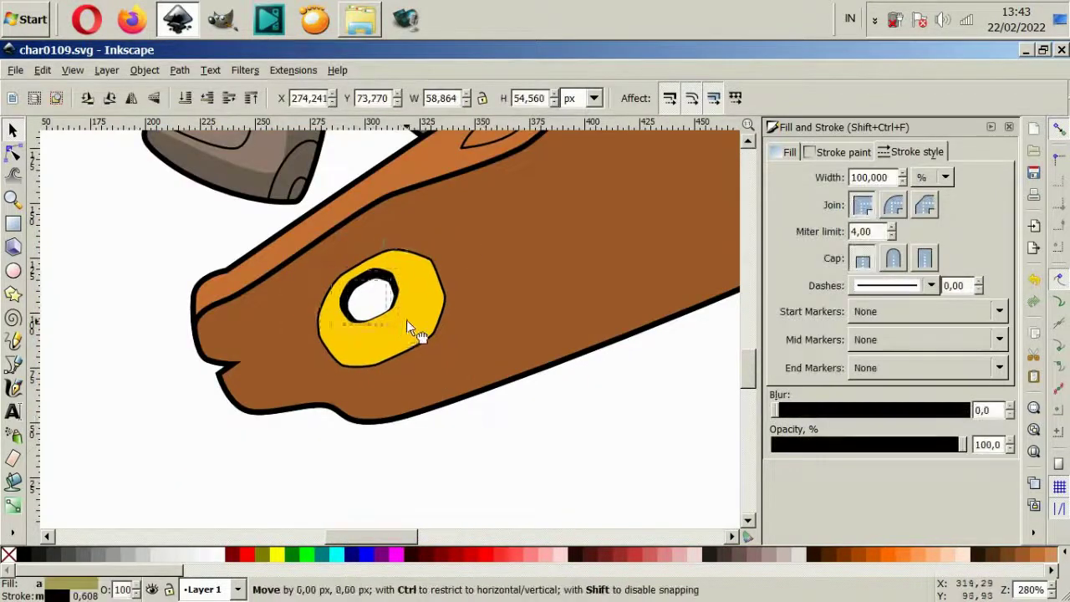
left_click(451, 432)
key("plus")
left_click(940, 177)
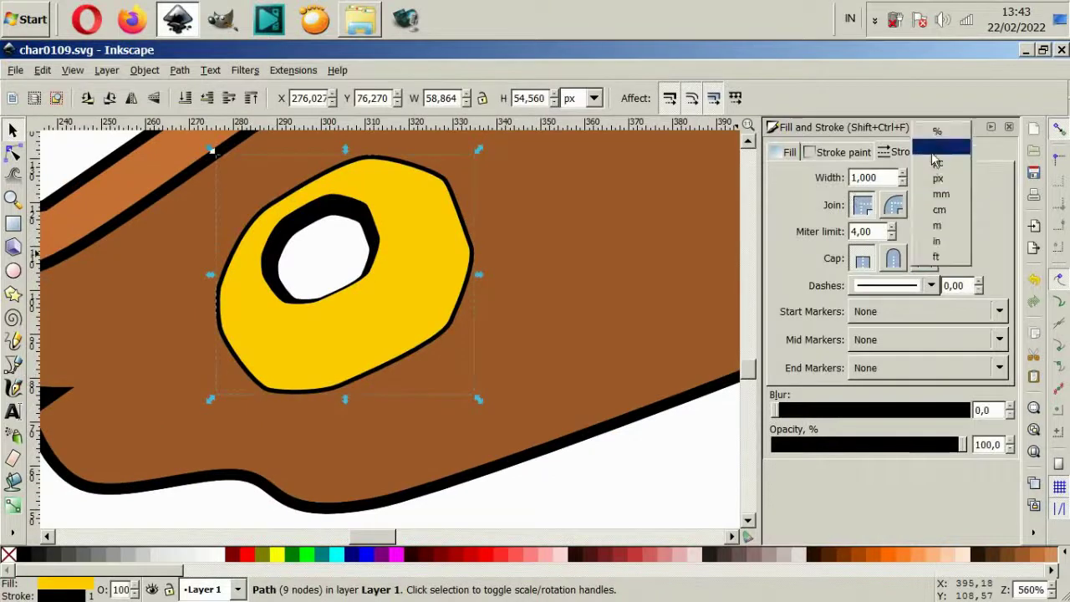
left_click(935, 148)
type("2")
key("Return")
left_click(268, 250)
type("2")
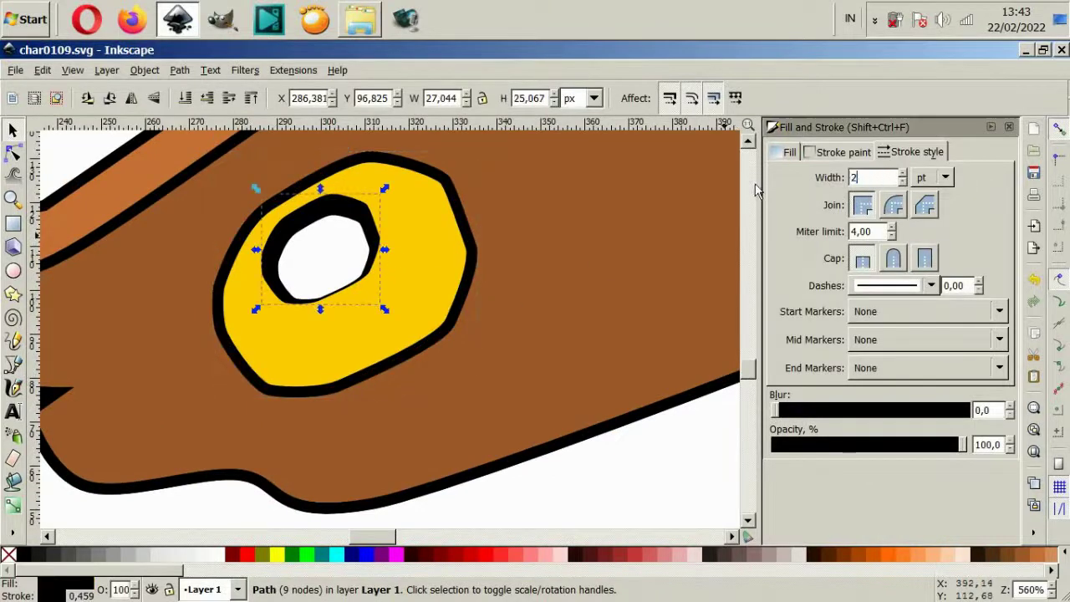
key("Return")
key("ctrl+z")
- Nudge the white centre slightly into place within the rings
left_click(384, 297)
left_click(343, 252)
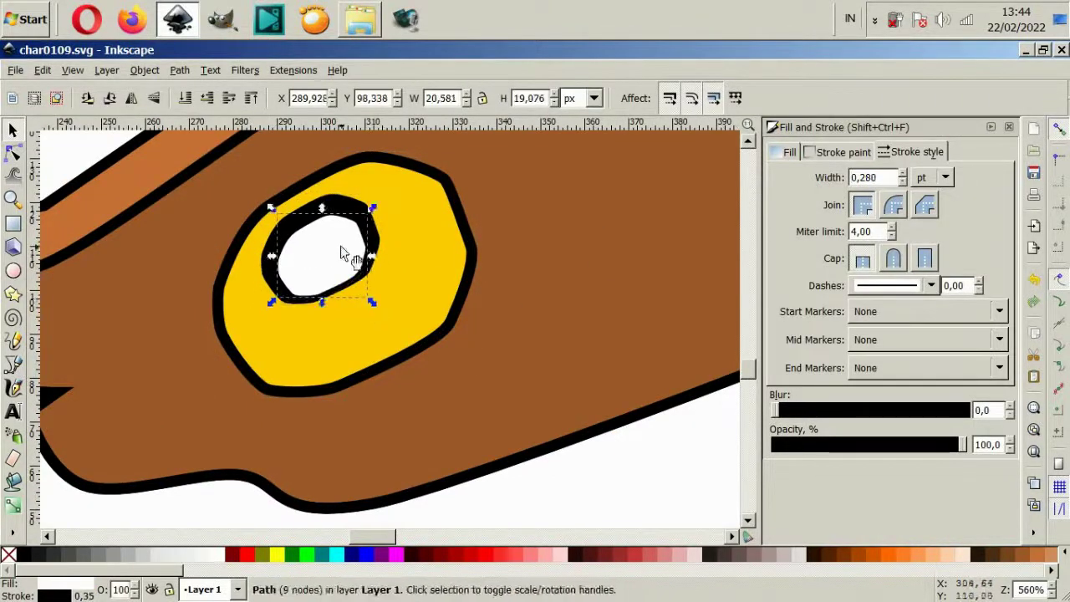
left_click_drag(343, 253, 348, 256)
key("plus")
key("plus")
key("Escape")
- Draw three curved divider lines across the yellow wheel ring with the Bezier tool
key("b")
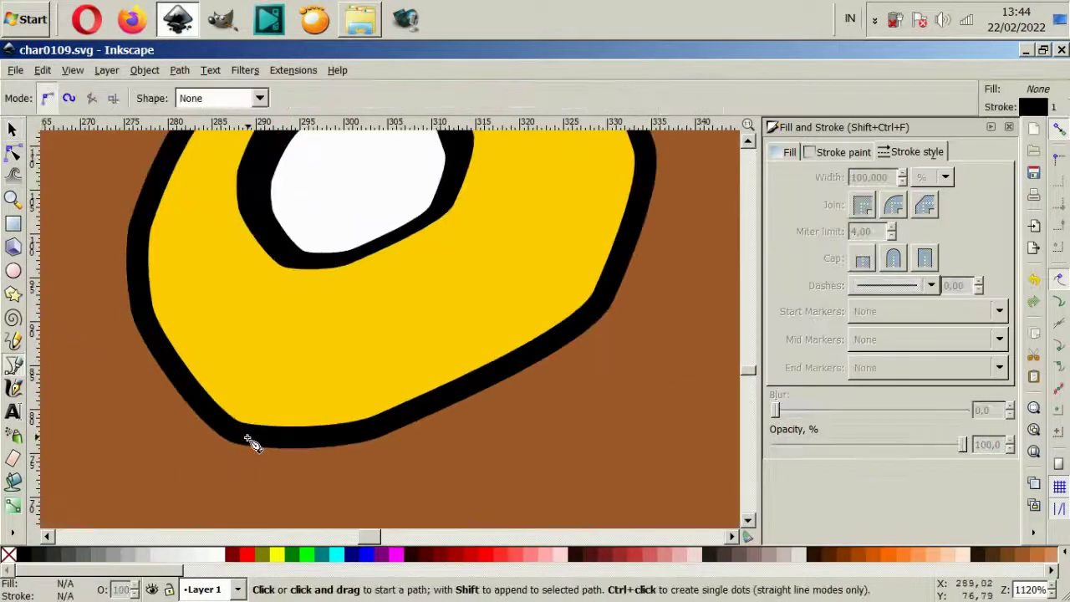
left_click_drag(237, 399, 239, 361)
left_click(280, 266)
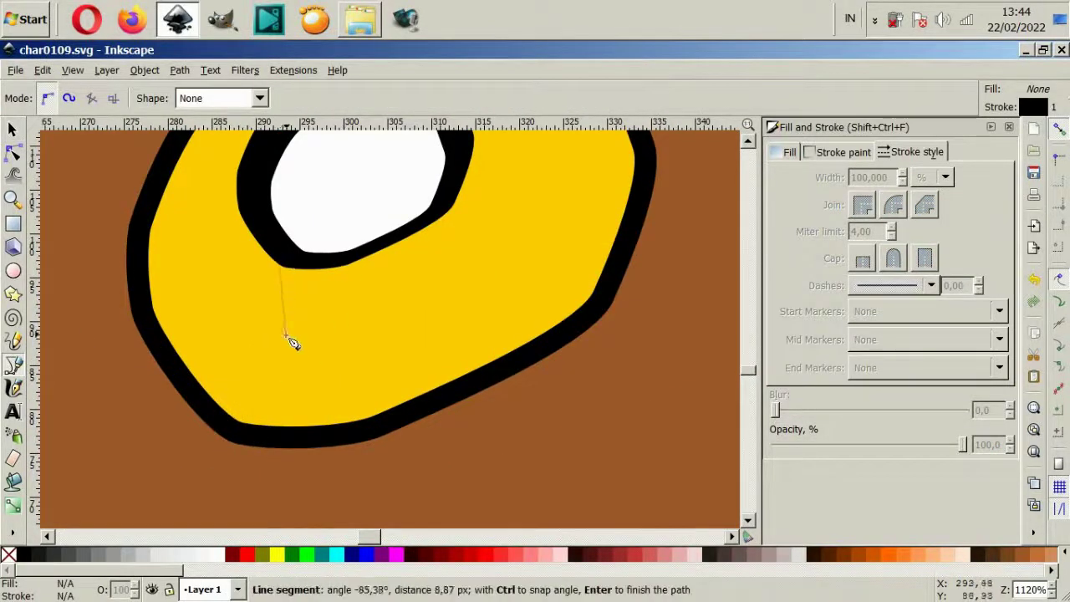
double_click(203, 405)
scroll(334, 327, "up", 2)
left_click(334, 327)
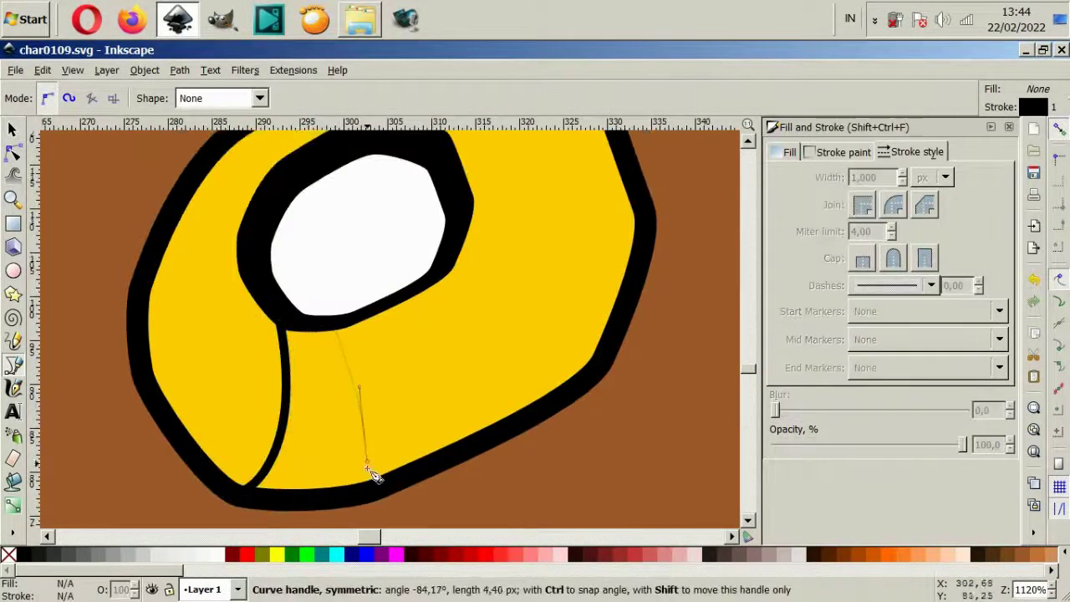
double_click(375, 478)
left_click(473, 201)
left_click_drag(594, 204, 615, 200)
key("Return")
scroll(421, 262, "down", 2)
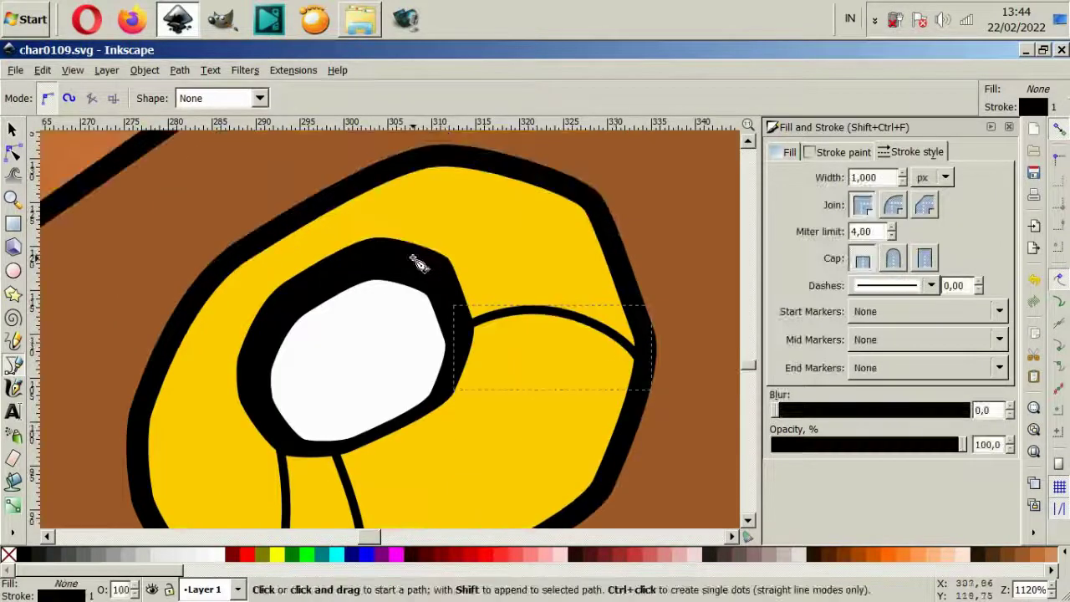
key("Escape")
scroll(403, 385, "down", 3)
scroll(276, 363, "up", 2)
- Reshape the dividers, shifting the left curve and adding a bend node to the vertical one
key("n")
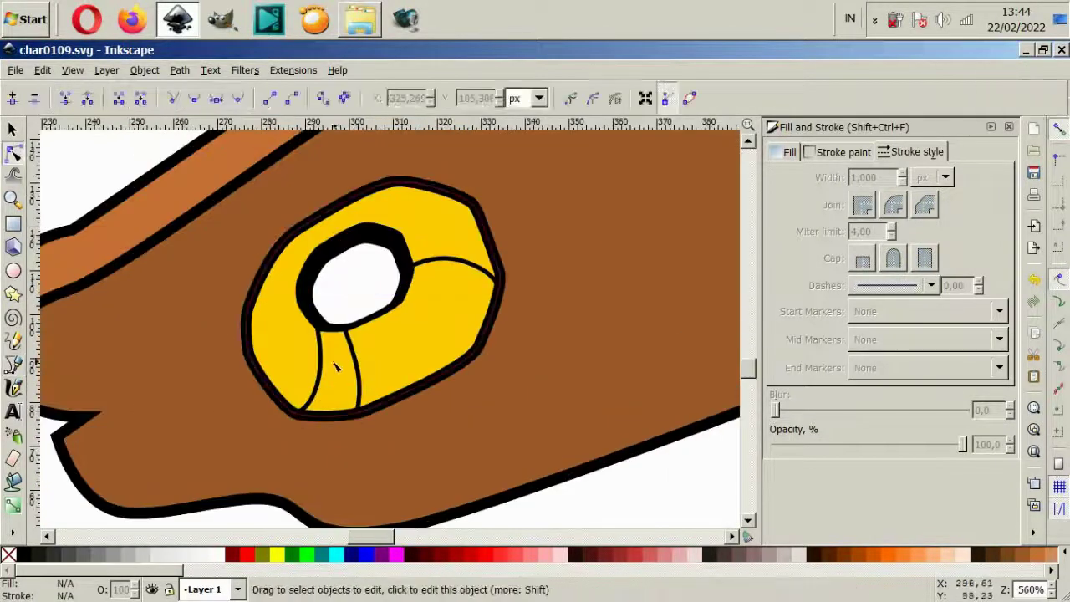
left_click(318, 367)
left_click_drag(317, 368, 298, 376)
left_click(356, 339)
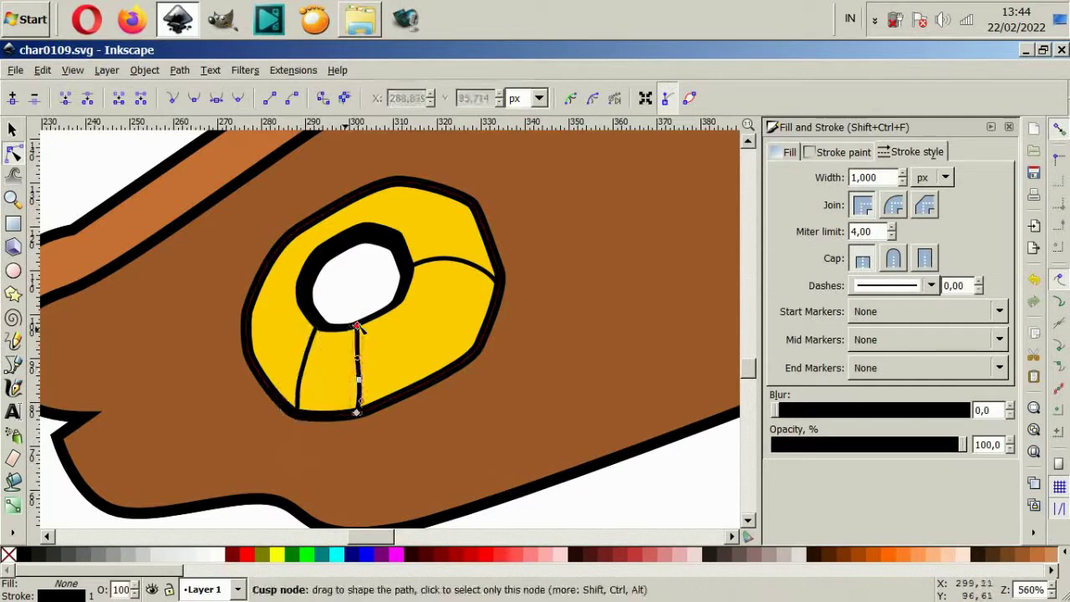
double_click(359, 378)
left_click(311, 384)
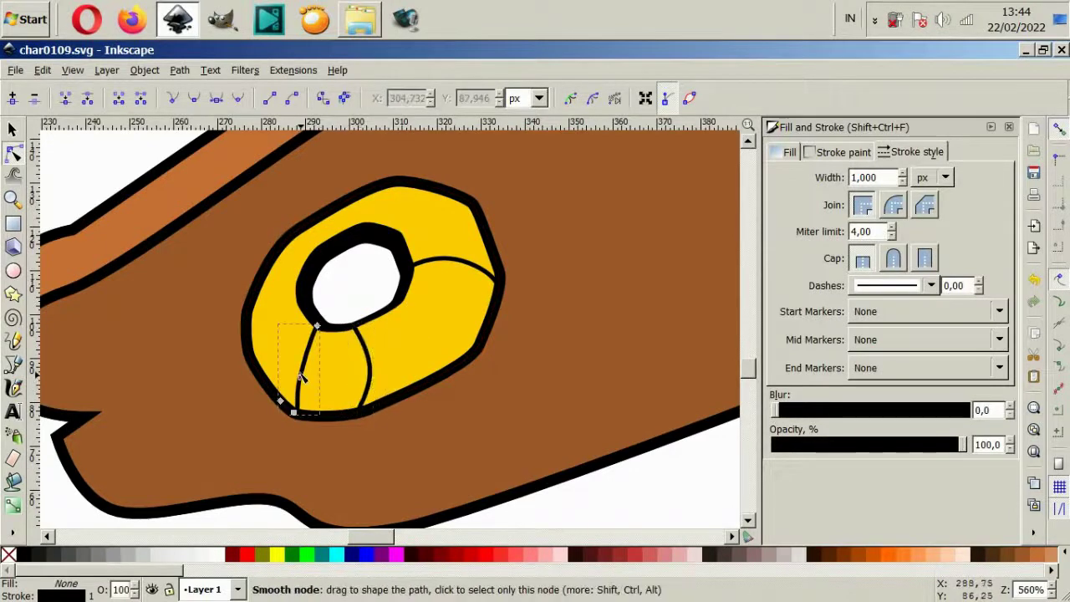
scroll(410, 429, "down", 4)
scroll(454, 437, "up", 4)
- Fine-tune nodes on the ring outline and the divider ends
left_click(349, 395)
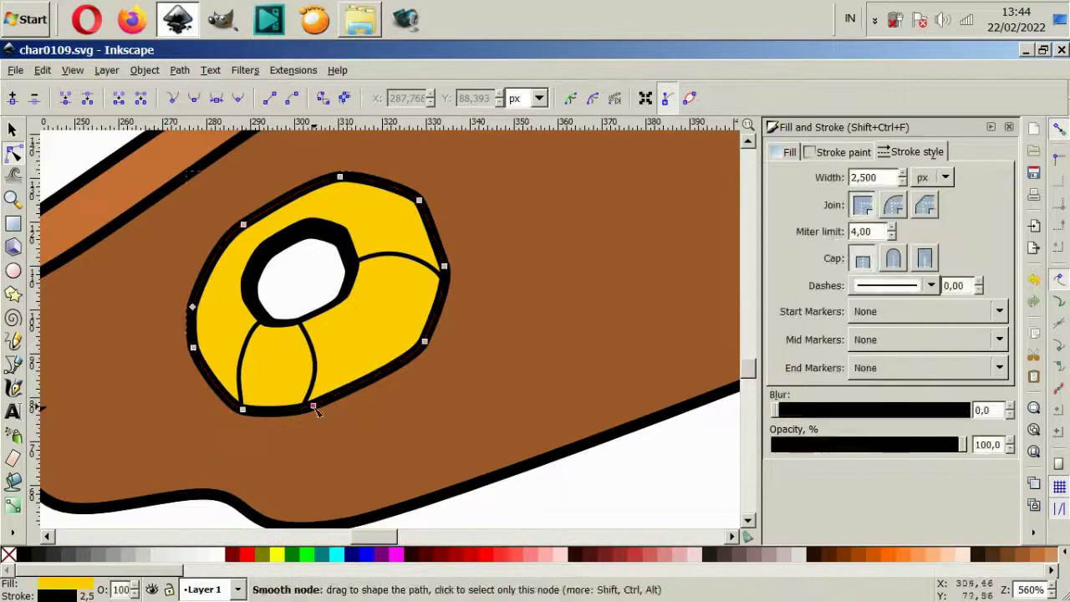
left_click_drag(455, 334, 432, 363)
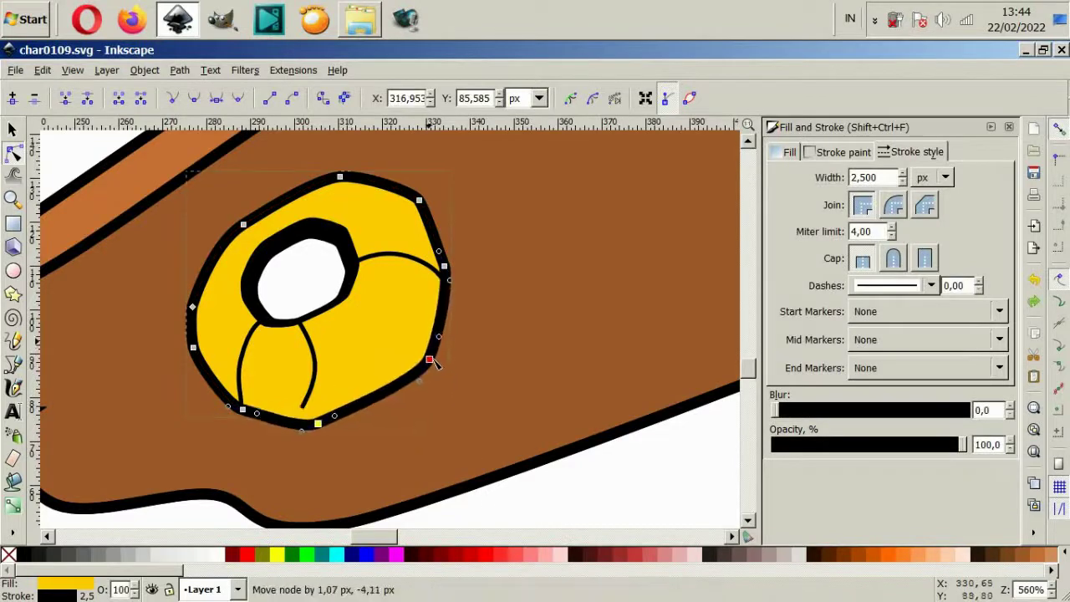
key("Escape")
left_click(303, 408)
left_click(445, 311)
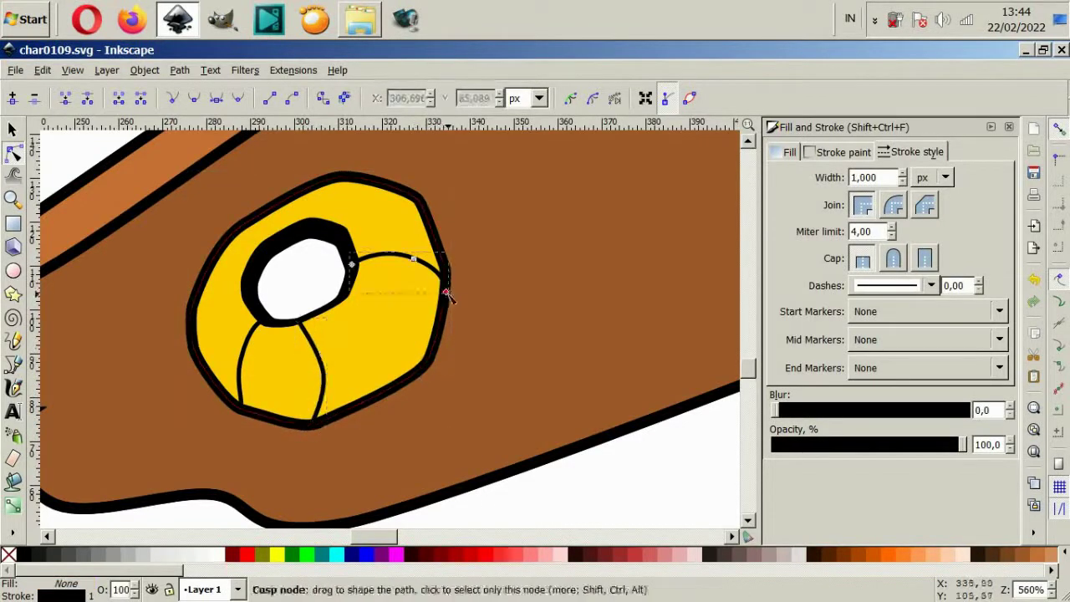
scroll(410, 410, "down", 4)
key("Escape")
scroll(417, 413, "up", 4)
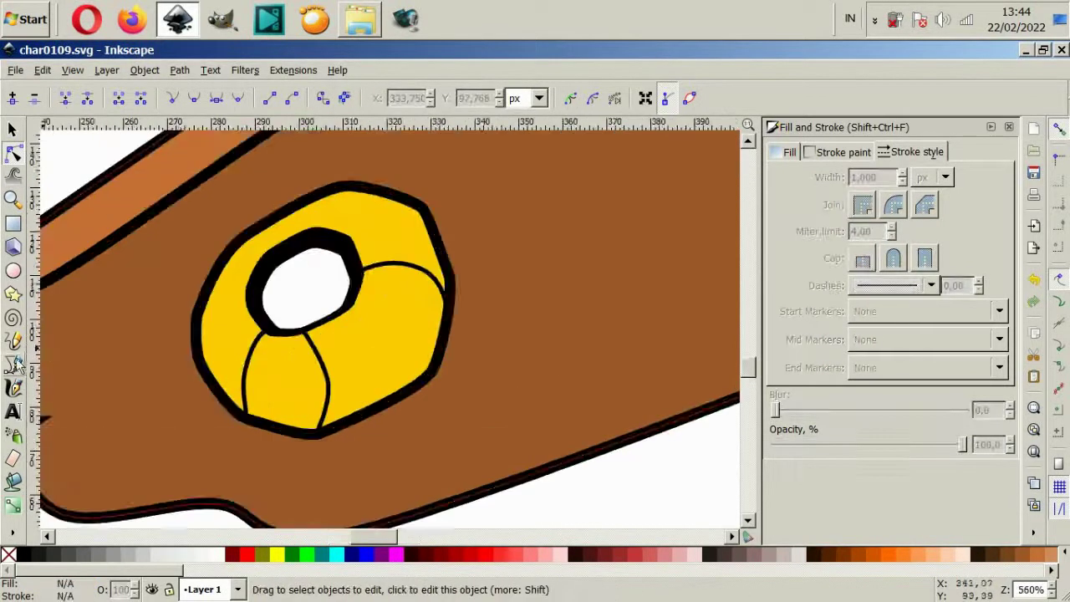
- Draw a crescent highlight on the ring, filled #FFE680 with no outline
key("b")
left_click(236, 381)
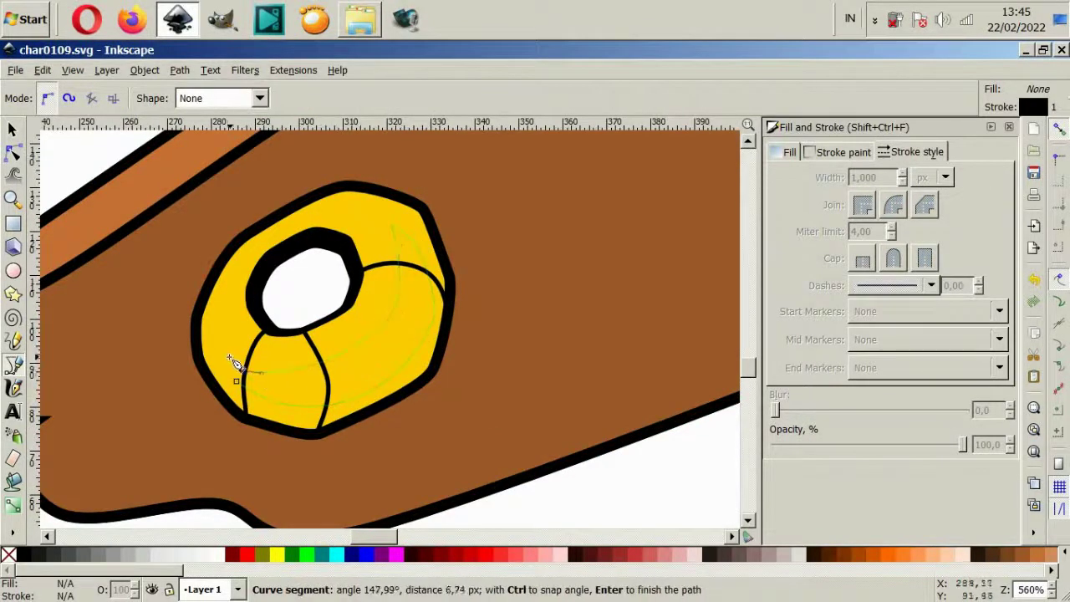
left_click(237, 381)
left_click(566, 562)
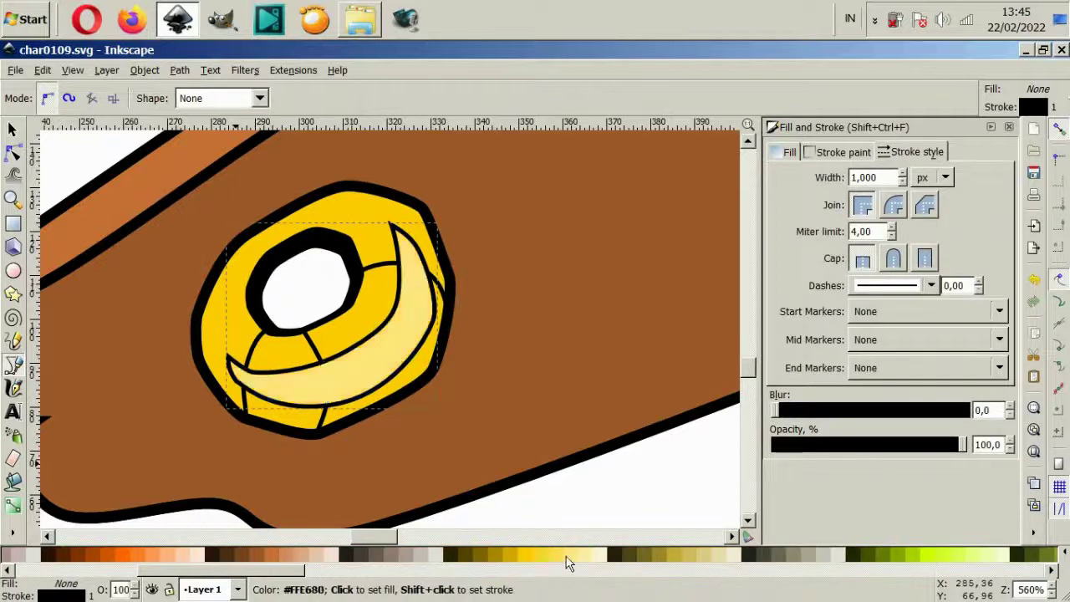
left_click(838, 151)
left_click(786, 179)
key("s")
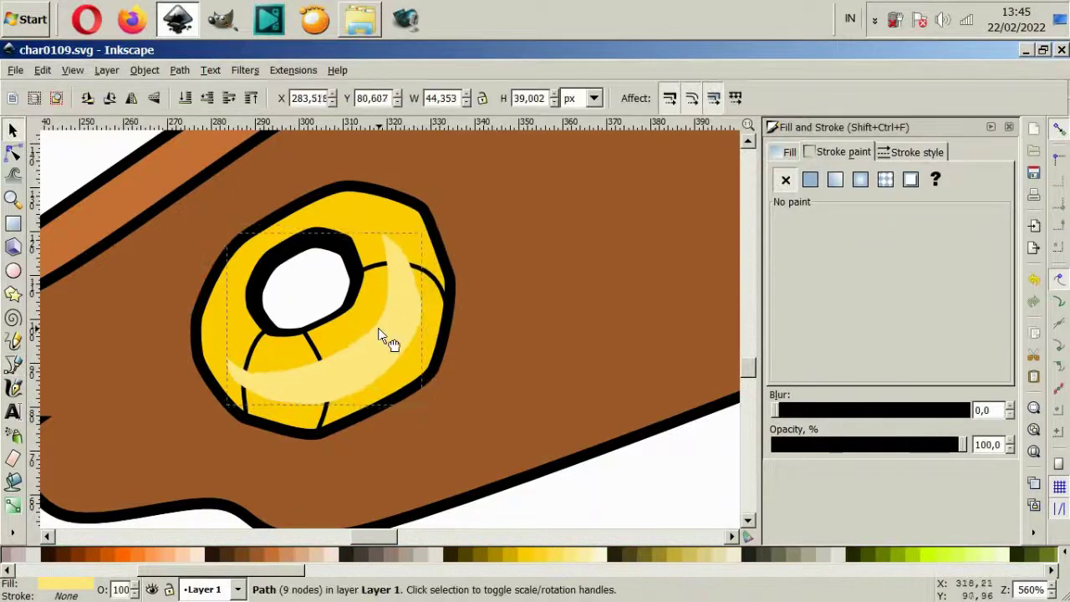
left_click(381, 335)
left_click(502, 387)
scroll(501, 386, "down", 2)
- Duplicate the seamed wheel group and place the copy on the board's upper-right end
left_click(481, 376, "ctrl")
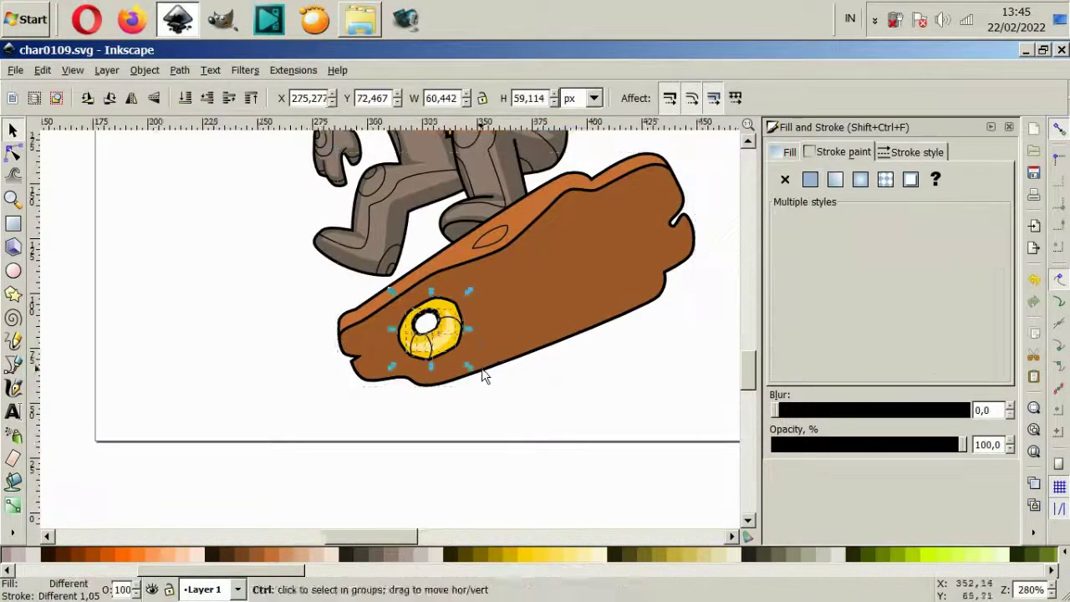
scroll(481, 376, "up", 2)
left_click_drag(425, 339, 478, 382)
key("Escape")
scroll(401, 387, "up", 2)
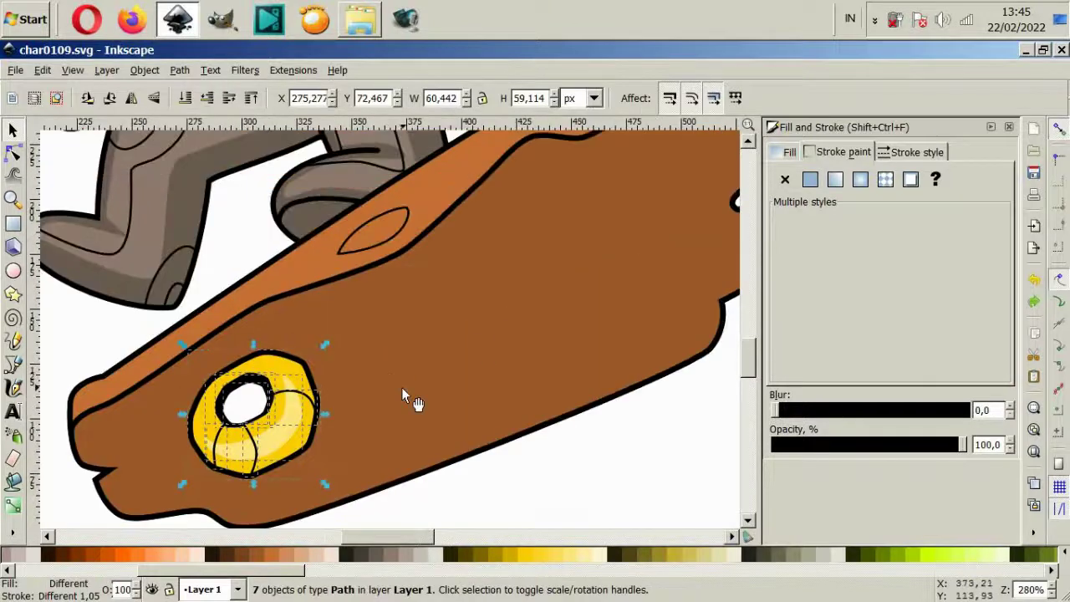
scroll(401, 387, "down", 2)
key("ctrl+d")
left_click_drag(340, 427, 518, 328)
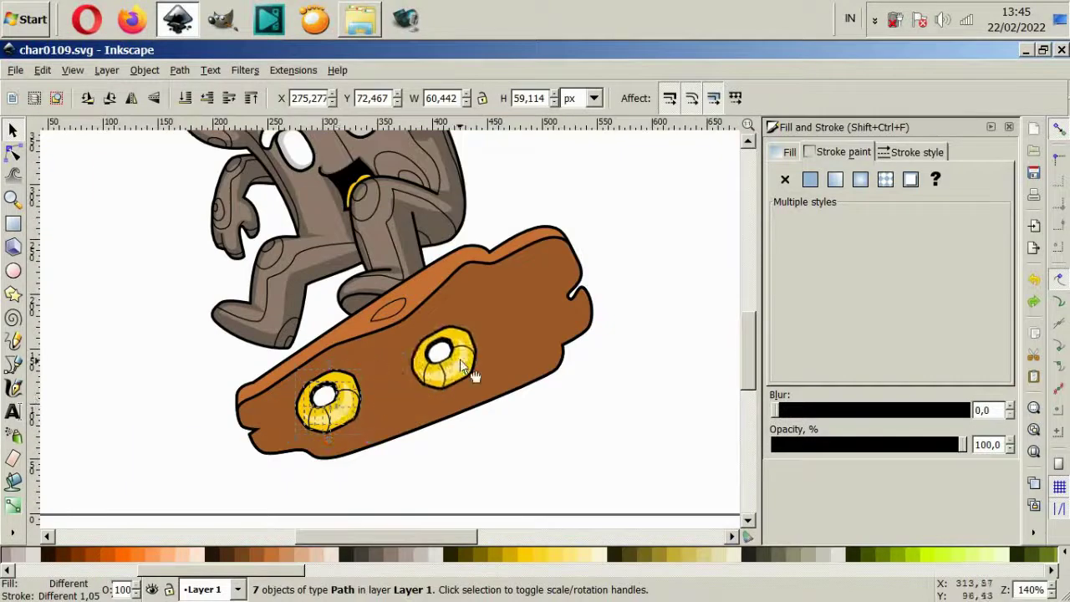
left_click(569, 422)
left_click_drag(532, 326, 495, 301)
left_click(573, 429)
key("ctrl+z")
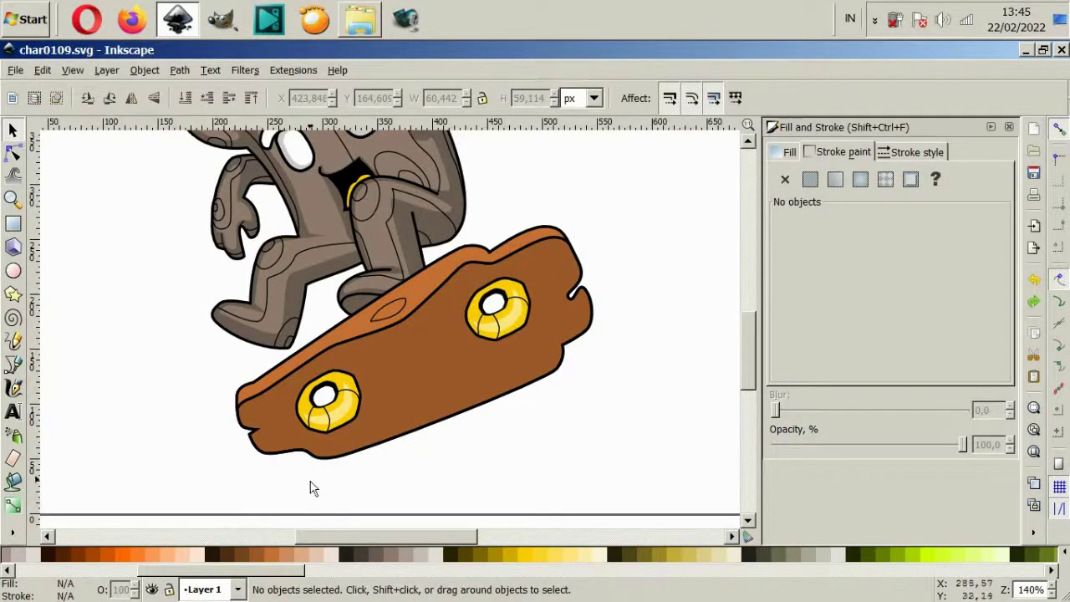
- Duplicate the yellow ring with its white centre and move it below the board
scroll(317, 472, "up", 3)
left_click(379, 209)
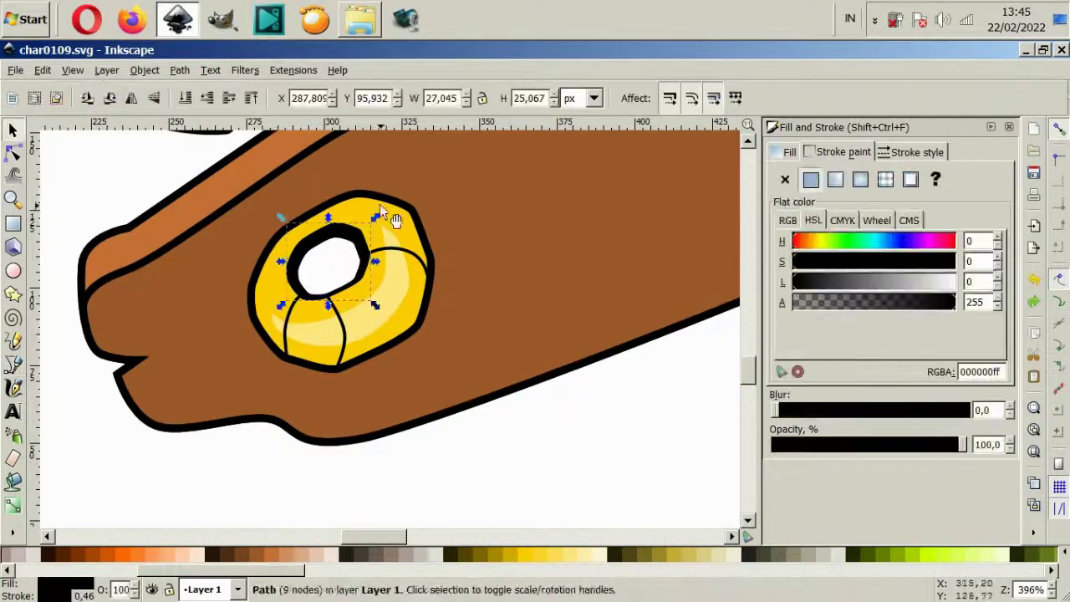
left_click(413, 215, "shift")
key("ctrl+d")
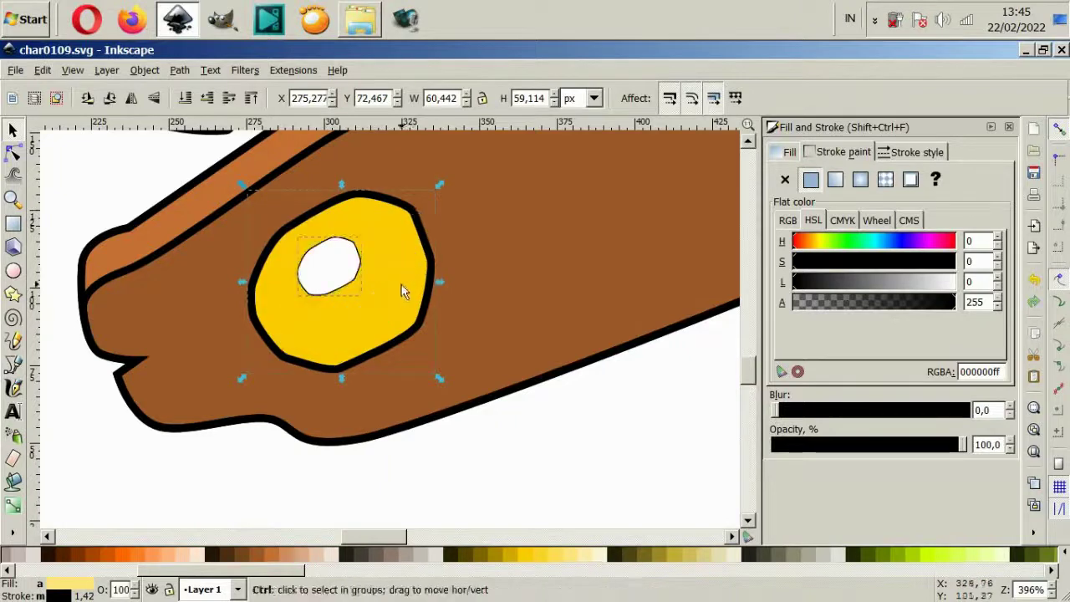
scroll(401, 287, "down", 2)
left_click_drag(401, 286, 456, 399)
left_click(526, 429)
scroll(418, 363, "up", 4)
scroll(418, 363, "down", 2)
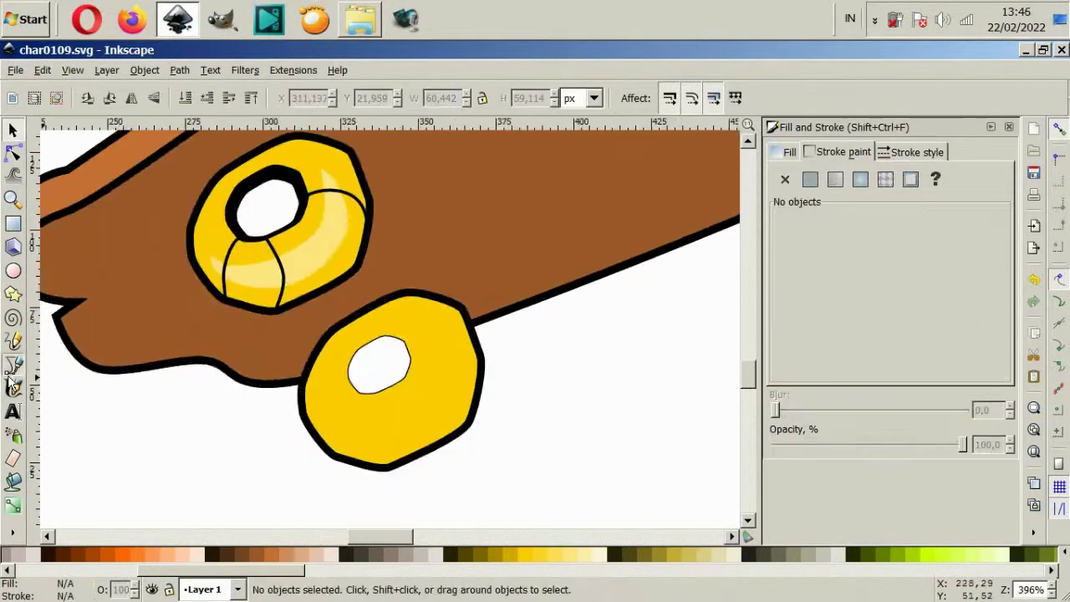
scroll(242, 278, "up", 2)
key("b")
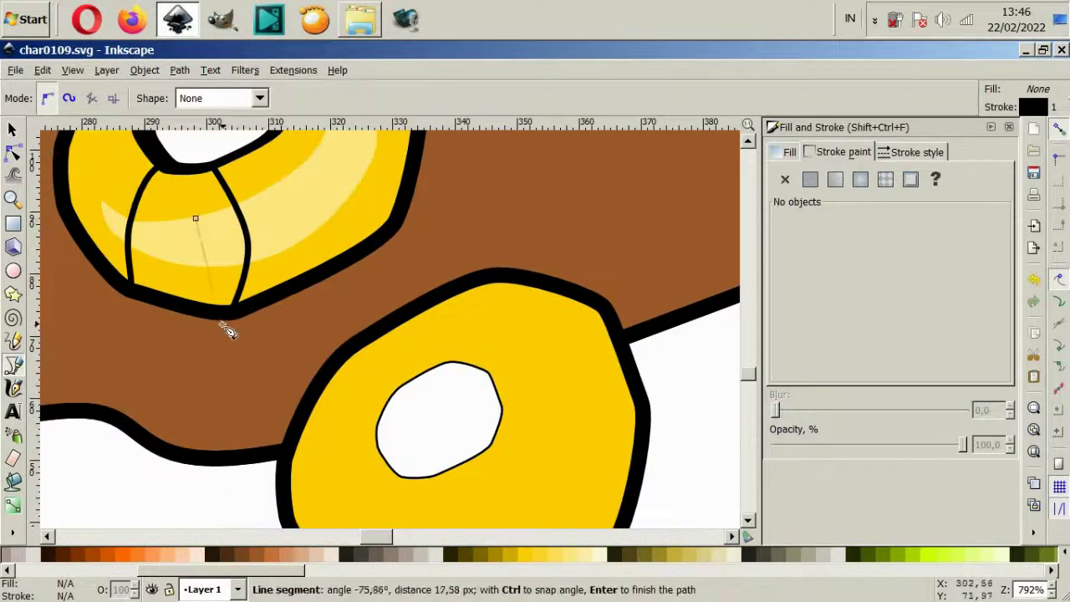
- Draw a closed connector outline between the front wheel hub and the lower wheel
left_click_drag(388, 465, 491, 374)
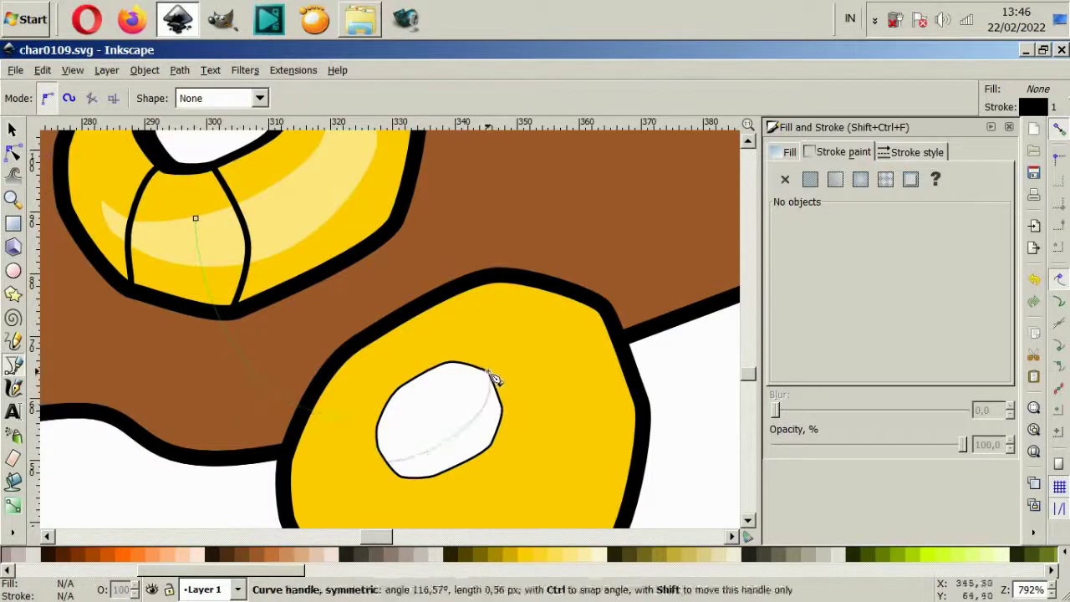
left_click(424, 302)
scroll(424, 303, "down", 2)
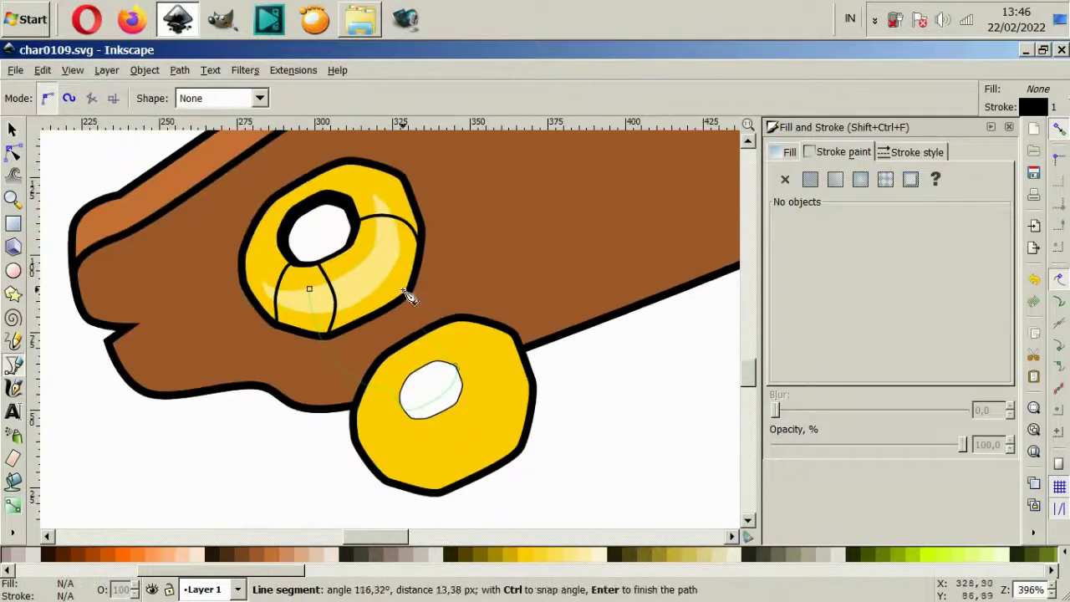
left_click(316, 290)
- Give the connector a stroke width of 2 and a grey fill
left_click(917, 151)
double_click(869, 177)
type("2")
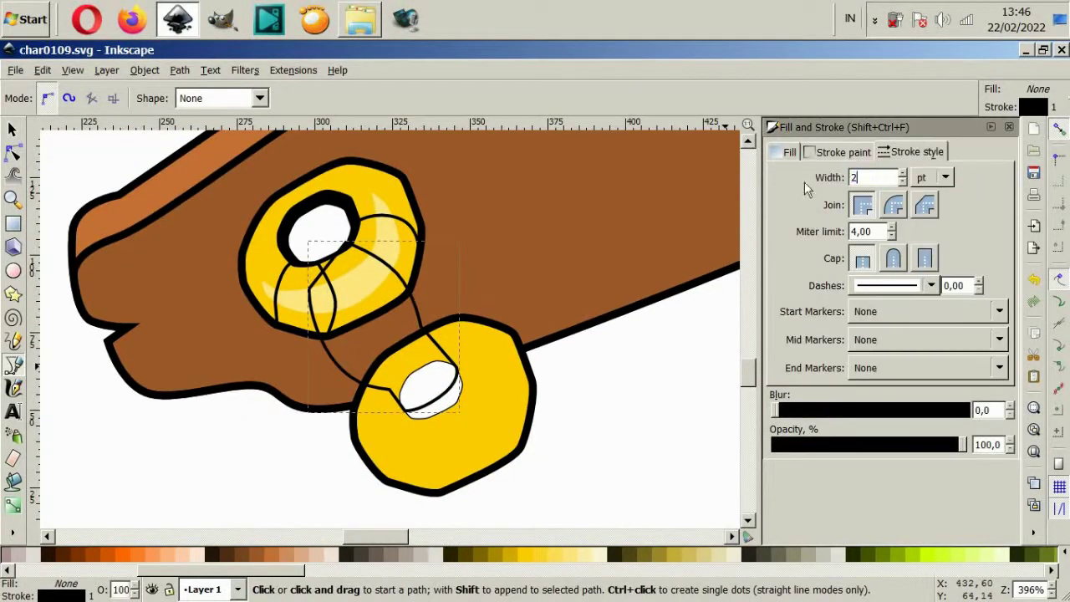
key("Return")
left_click(378, 555)
- Lower the connector behind the yellow rings and adjust the lower wheel's white hole
key("s")
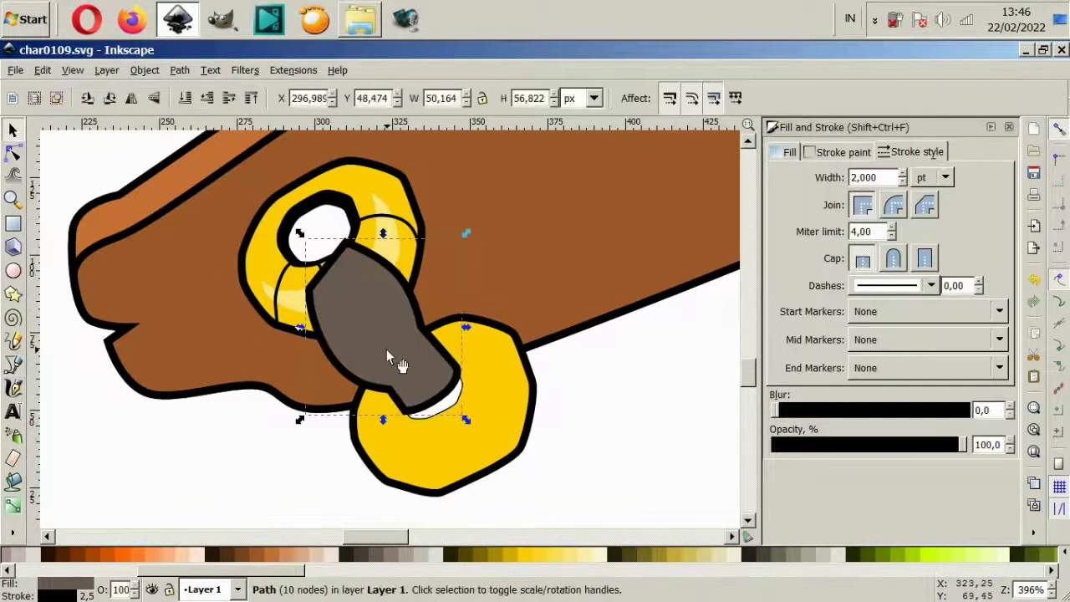
key("Page_Down")
key("Page_Down")
left_click(458, 398)
key("Page_Down")
key("Page_Down")
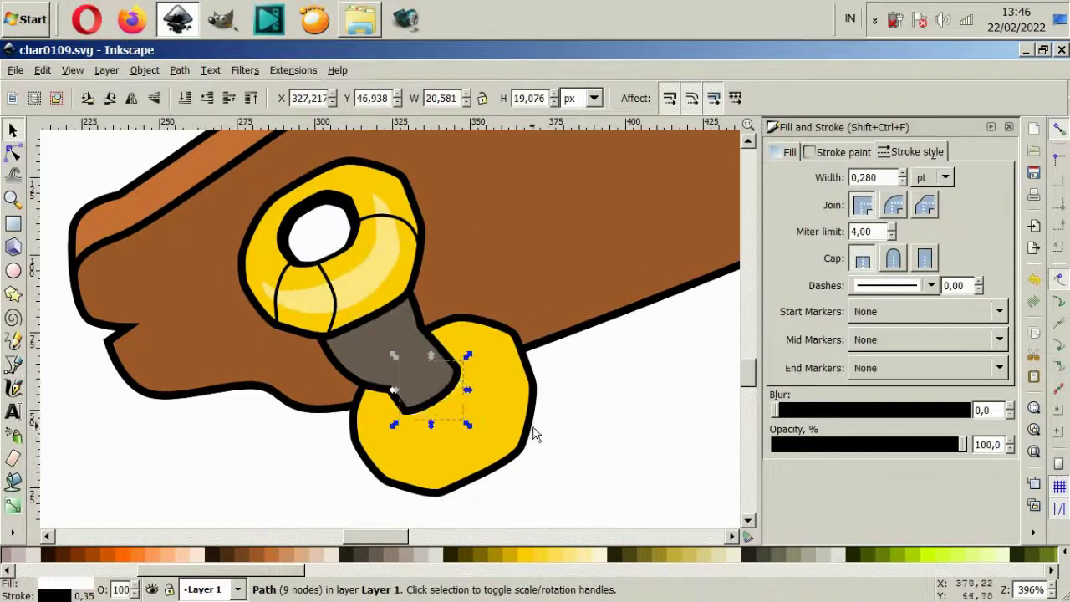
left_click_drag(467, 356, 472, 350)
left_click(402, 348, "shift")
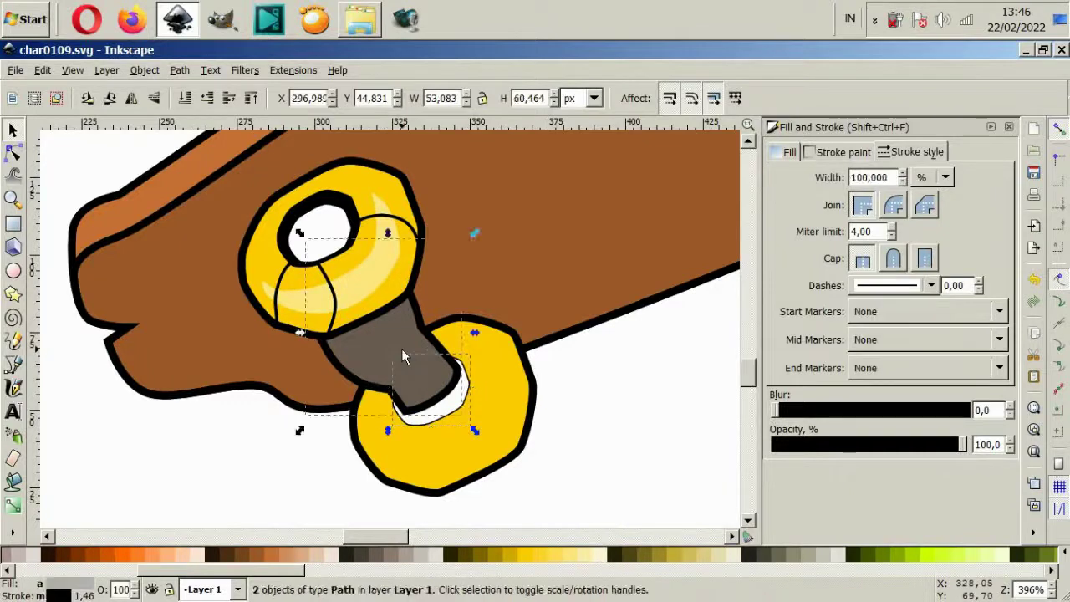
key("minus")
key("minus")
key("Escape")
scroll(498, 418, "up", 2)
left_click_drag(396, 354, 401, 359)
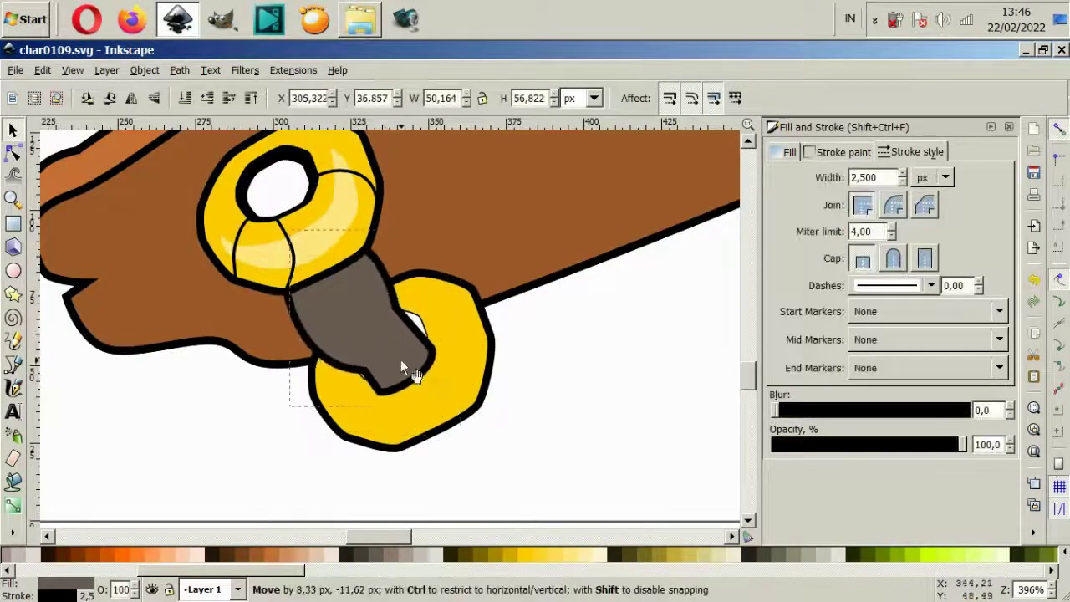
- Edit the connector's corner nodes so they meet the wheel edges
left_click(12, 156)
mouse_move(276, 294)
left_mouse_down()
mouse_move(288, 298)
mouse_move(295, 277)
left_mouse_up()
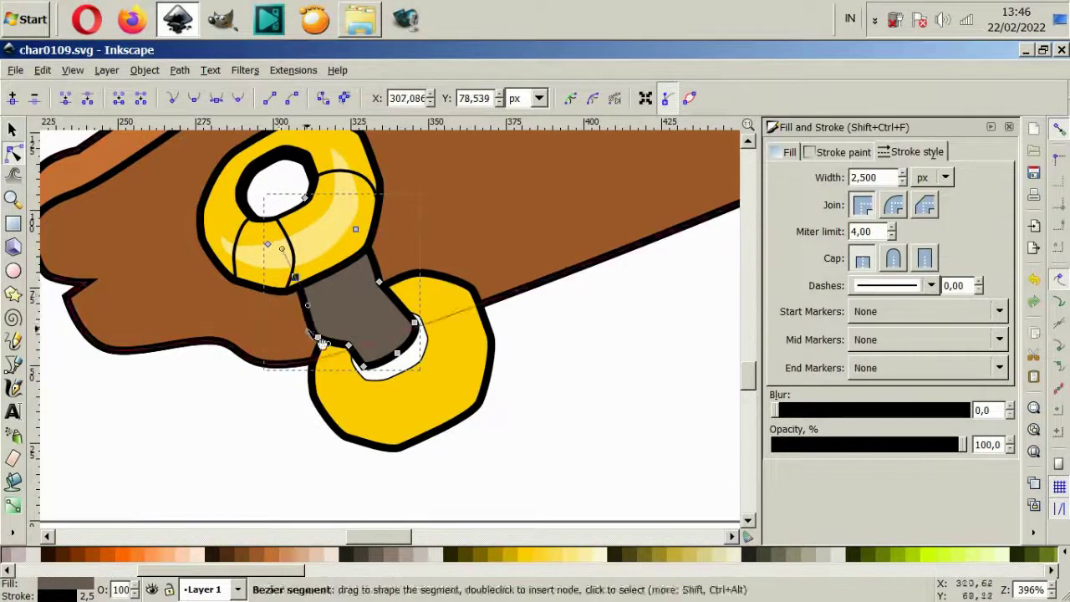
left_click_drag(317, 337, 302, 332)
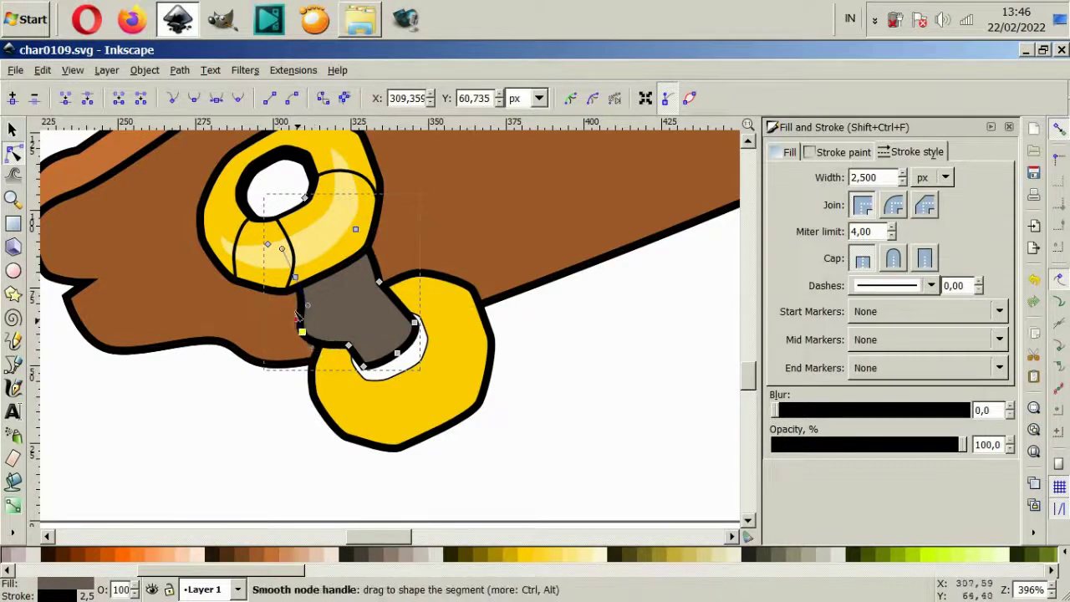
left_click(549, 449)
scroll(550, 449, "down", 2, "ctrl")
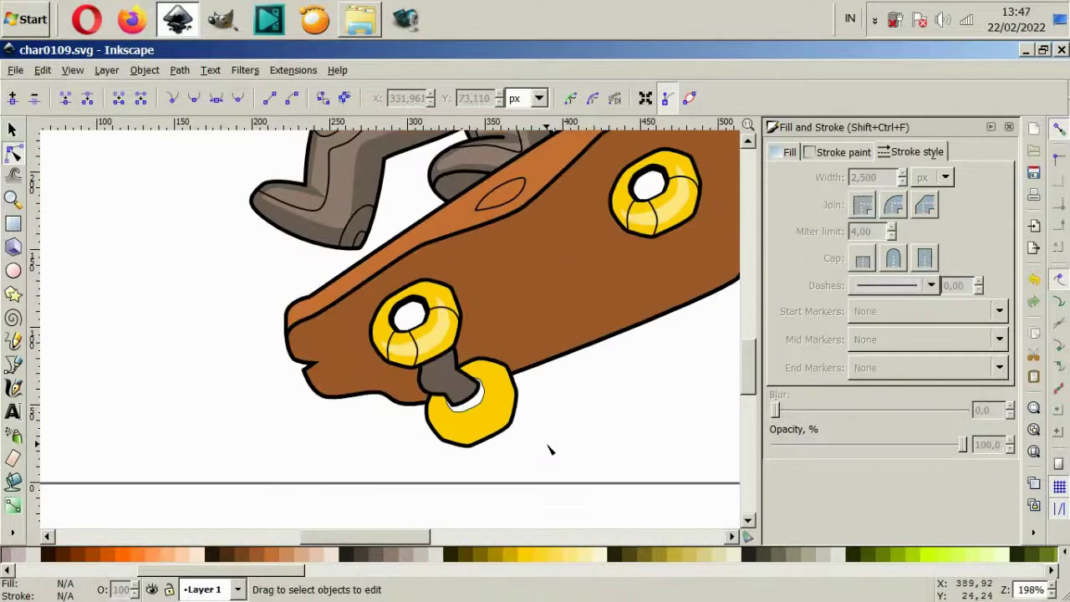
scroll(468, 389, "up", 1, "ctrl")
scroll(468, 388, "up", 2, "ctrl")
left_click(511, 400)
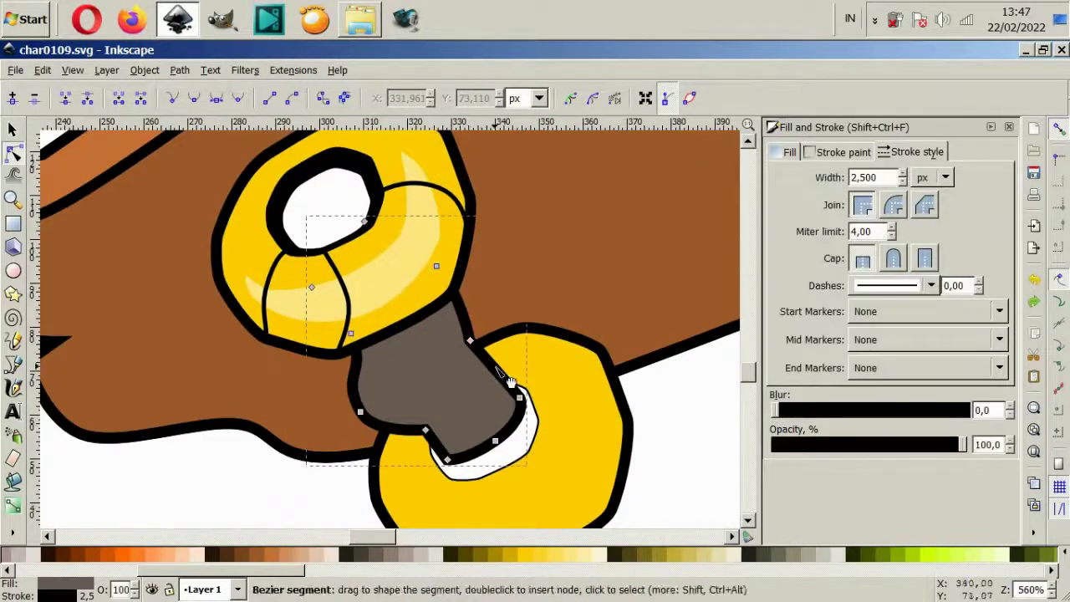
left_click_drag(471, 342, 493, 312)
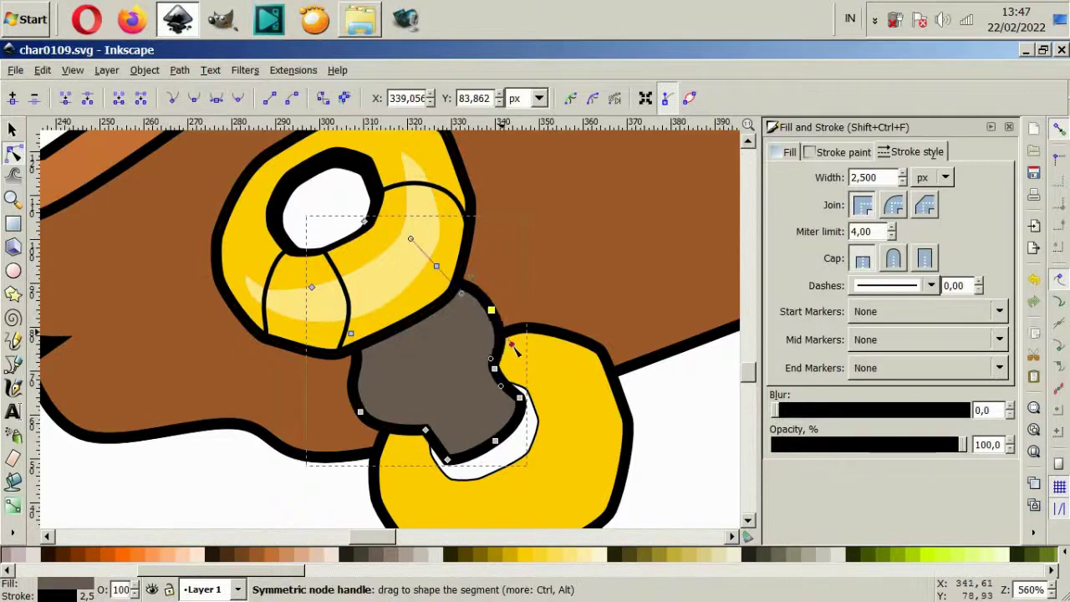
scroll(610, 390, "down", 2, "ctrl")
left_click(654, 449)
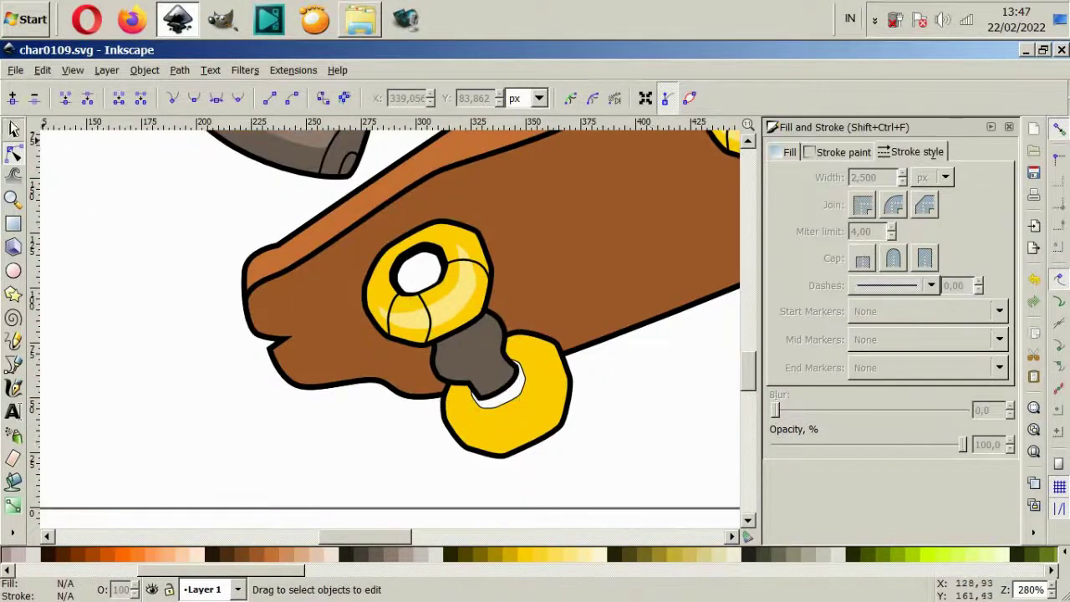
- Shift all the front wheel pieces slightly up and left
key("s")
left_click_drag(222, 352, 501, 191)
left_click_drag(442, 275, 432, 256)
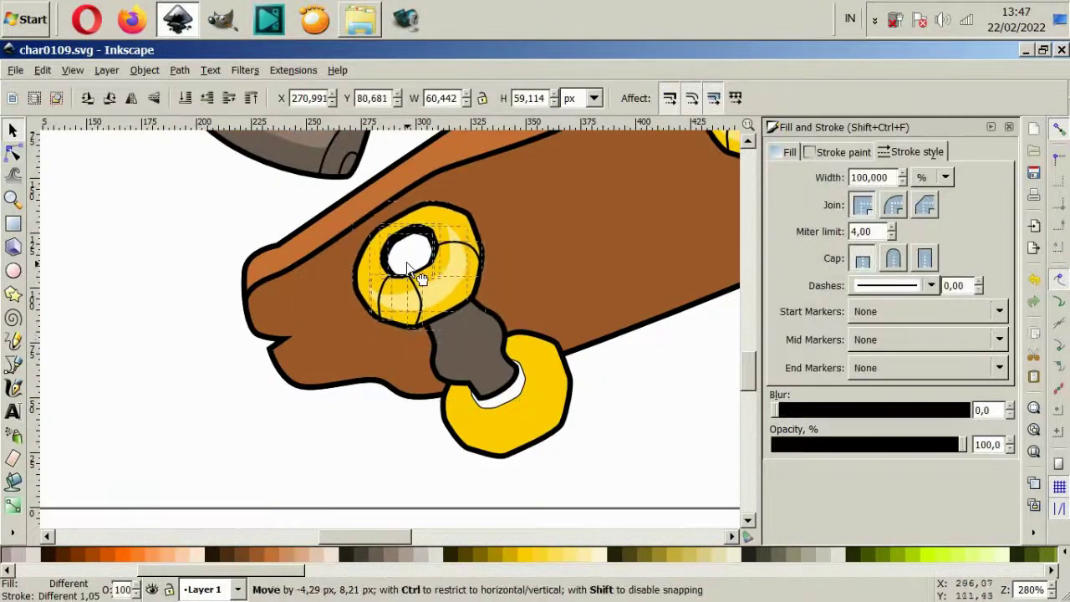
left_click(569, 415)
- Reshape the connector's left, right and bottom edges by moving its nodes
left_click(501, 372)
key("n")
scroll(468, 313, "up", 2, "ctrl")
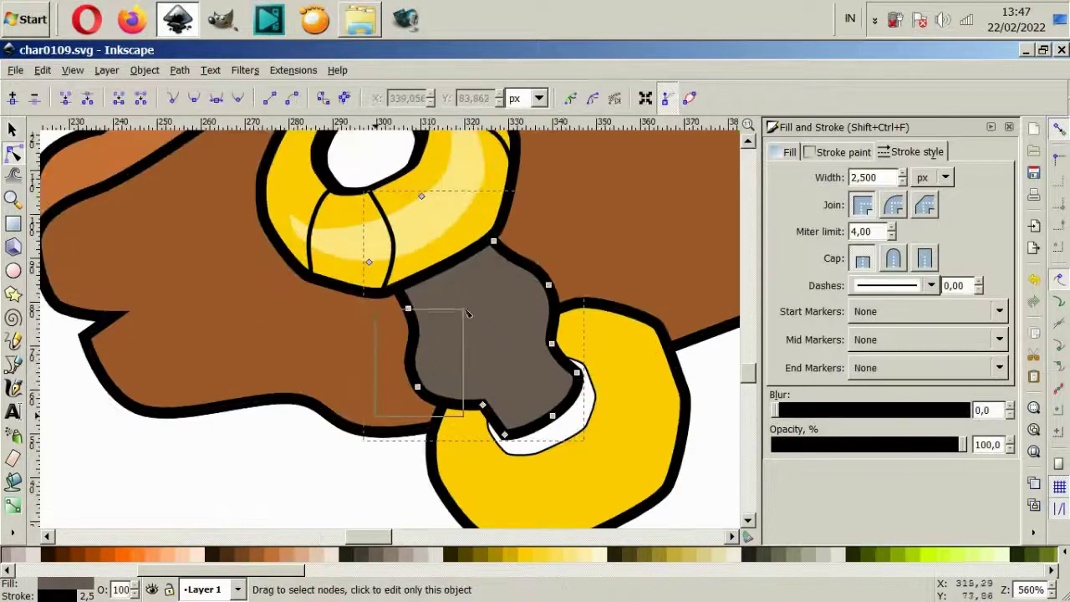
left_click_drag(375, 416, 464, 310)
left_click_drag(416, 387, 413, 354)
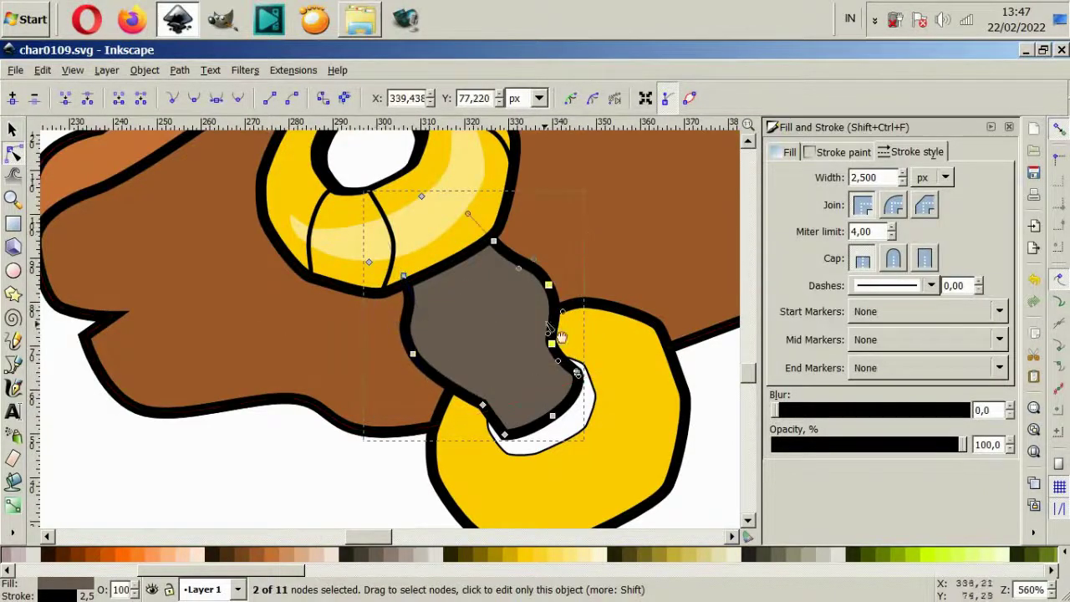
left_click_drag(560, 337, 551, 327)
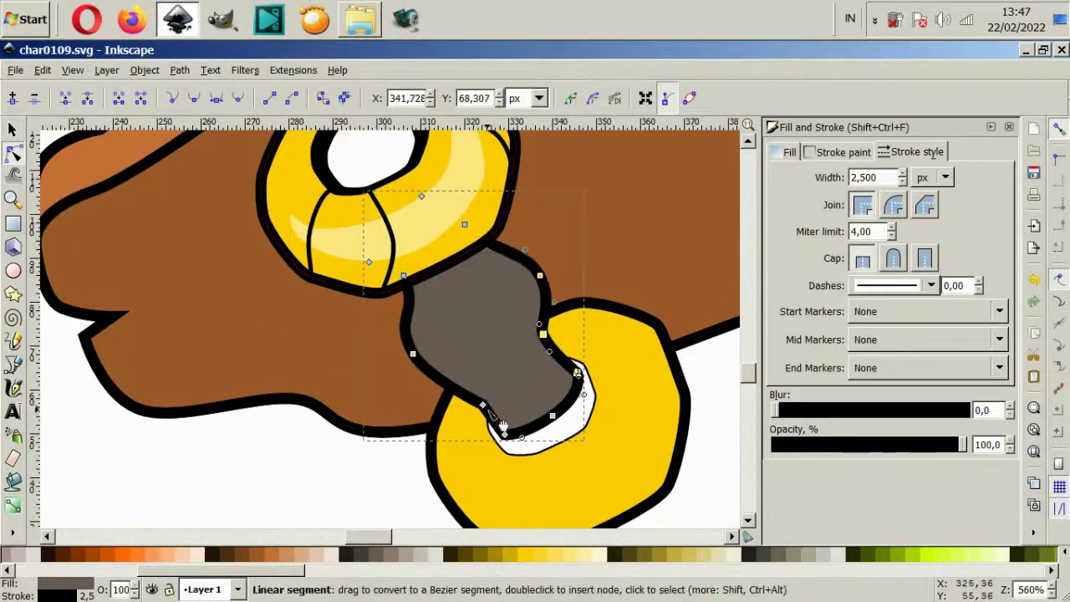
left_click_drag(482, 405, 484, 382)
scroll(541, 426, "down", 2)
- Union the connector with the hole, fill it #483E37, and set a 2 pt stroke
left_click(179, 70)
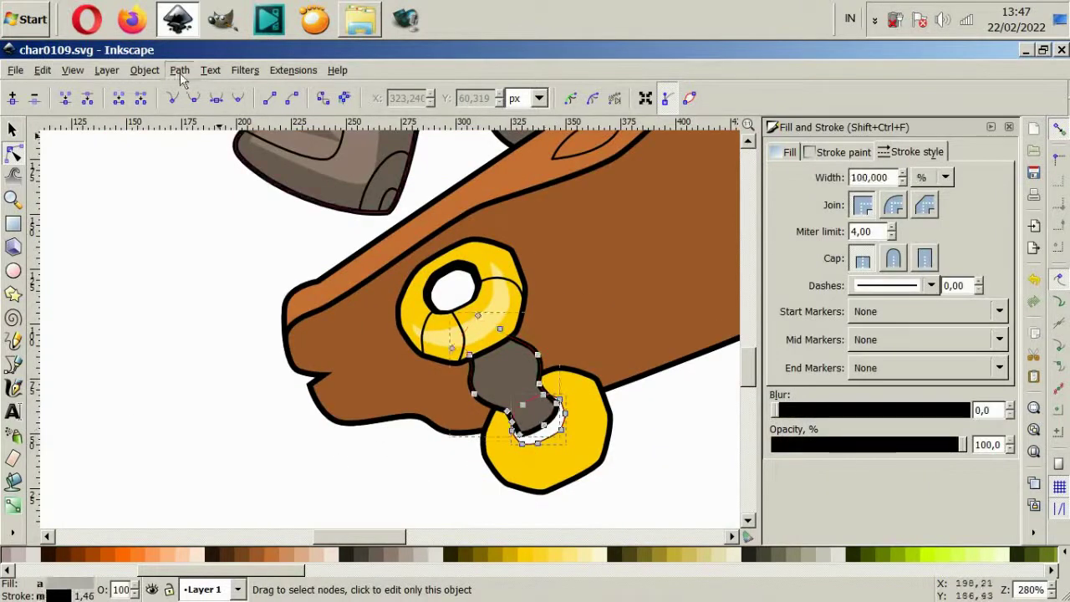
left_click(210, 305)
left_click(365, 561)
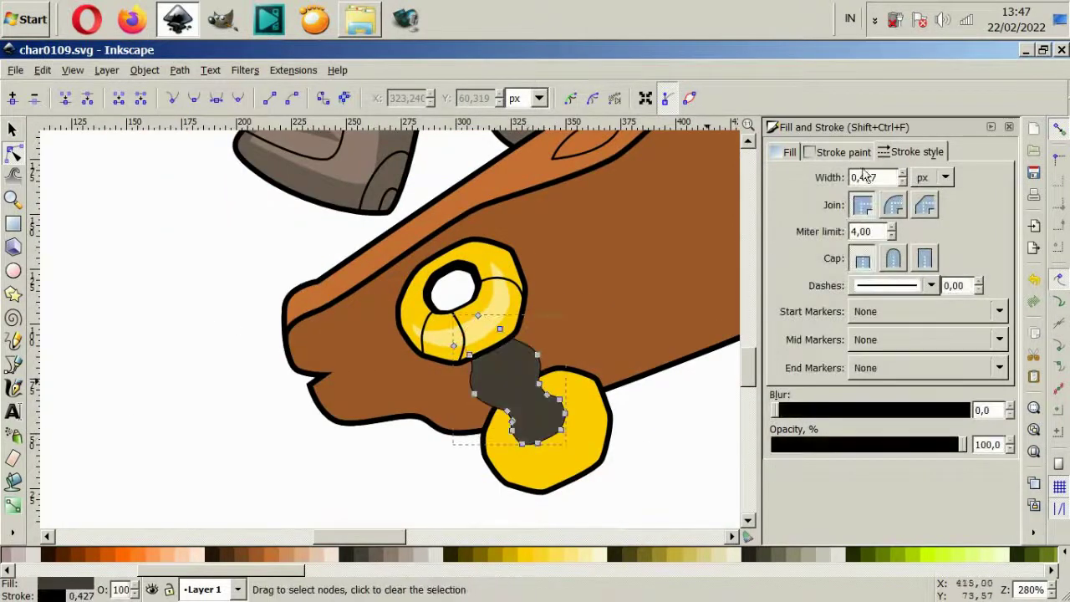
left_click(944, 177)
left_click(930, 151)
type("2")
key("Return")
left_click(681, 439)
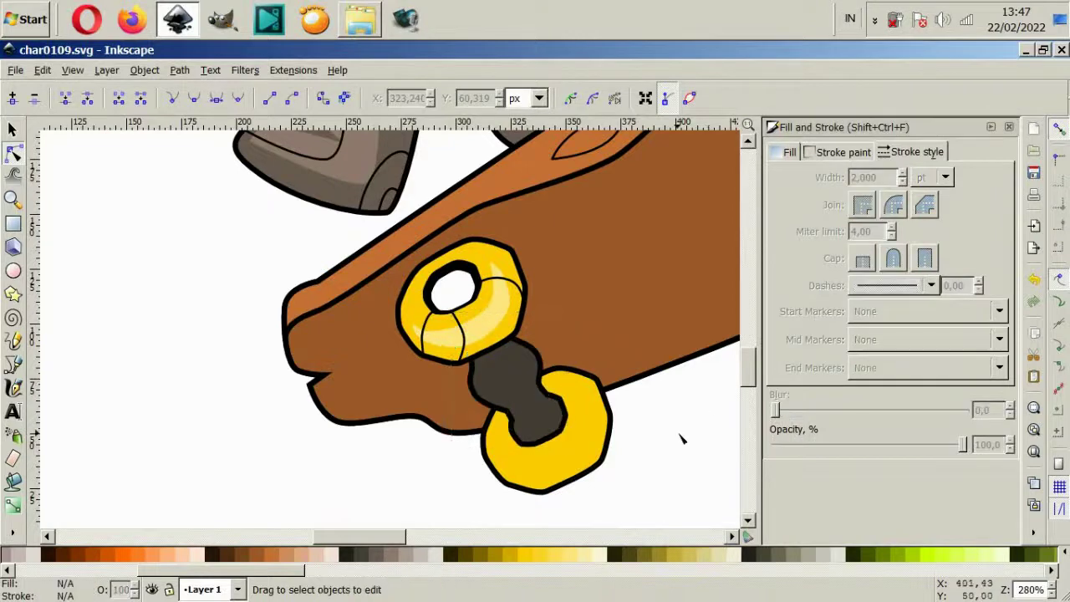
- Draw two curved contour lines along the dark axle
scroll(529, 454, "down", 2)
scroll(468, 401, "up", 5)
key("b")
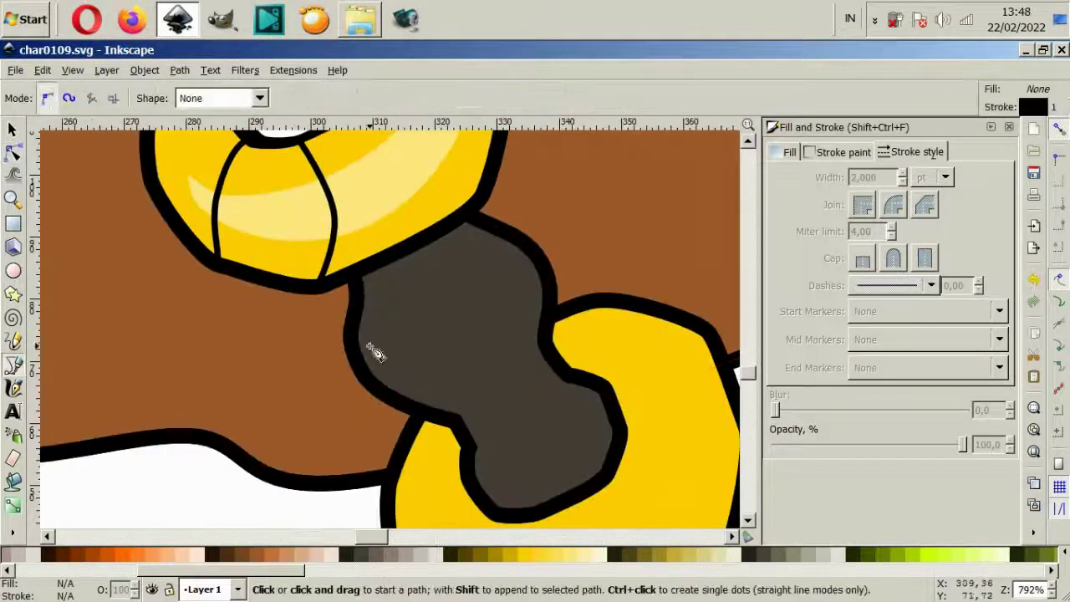
left_click(403, 258)
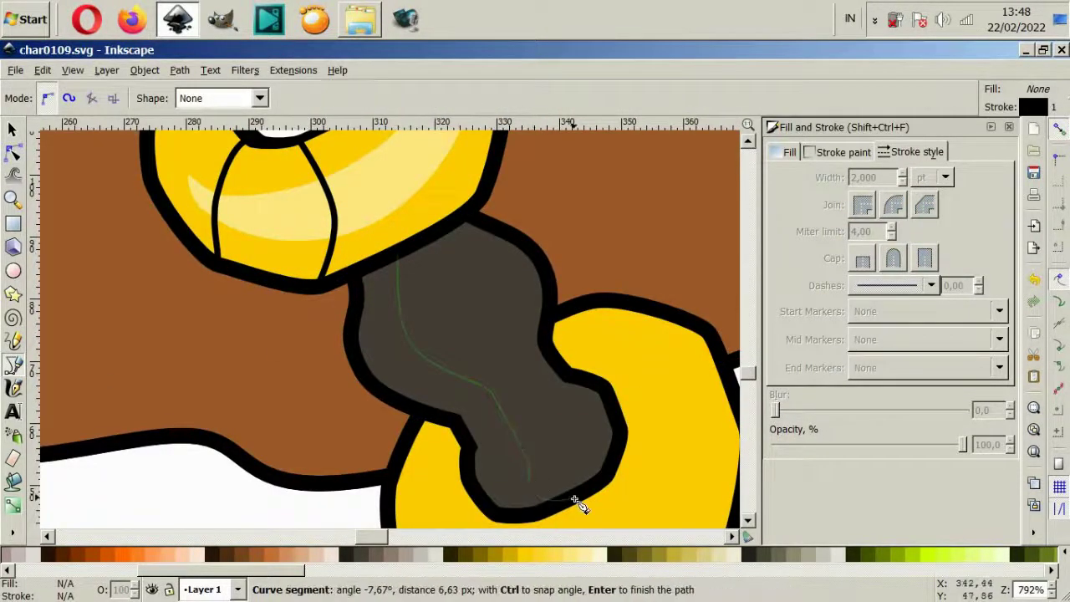
right_click(575, 501)
left_click(441, 240)
left_click_drag(473, 354, 543, 355)
left_click(524, 336)
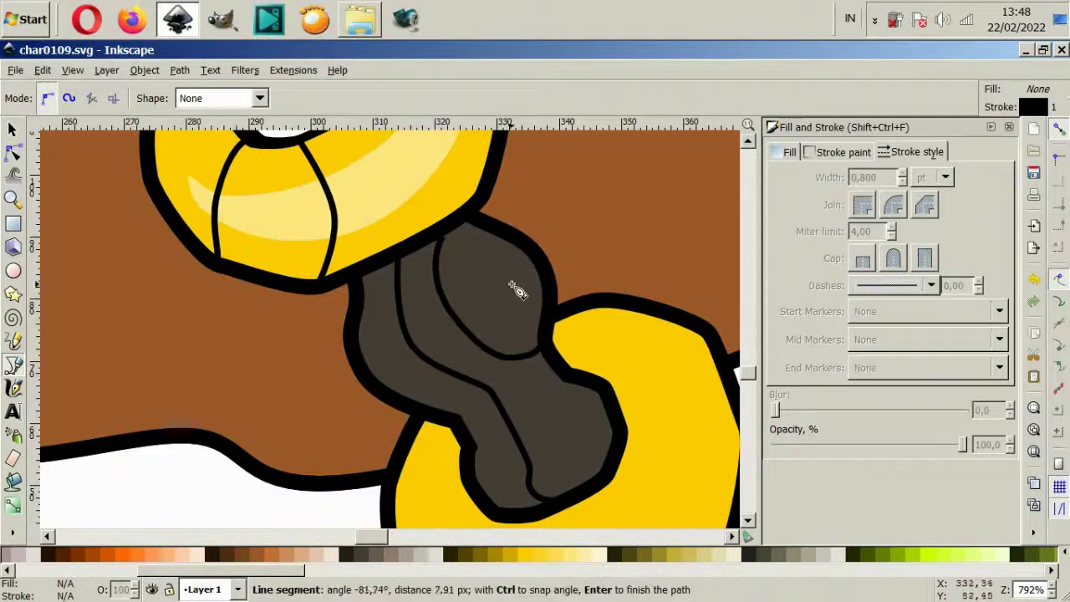
right_click(549, 287)
- Move the dark shadow shape onto the lower wheel and lower it beneath the axle
scroll(585, 377, "down", 4)
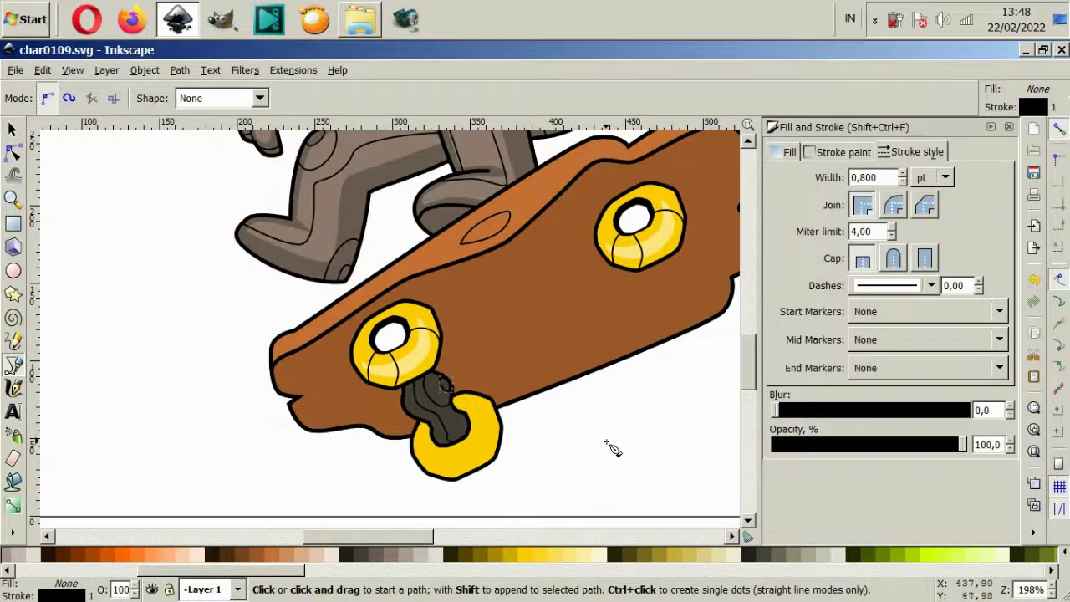
scroll(443, 464, "up", 2)
key("s")
mouse_move(451, 309)
left_mouse_down()
mouse_move(472, 356)
mouse_move(512, 355)
mouse_move(487, 391)
mouse_move(517, 400)
left_mouse_up()
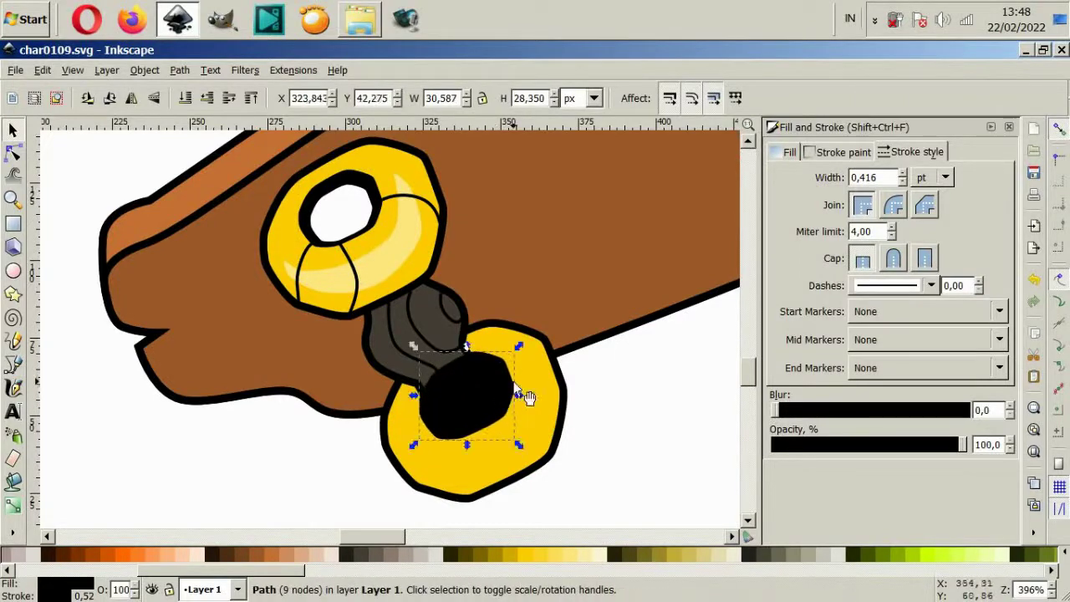
key("Page_Down")
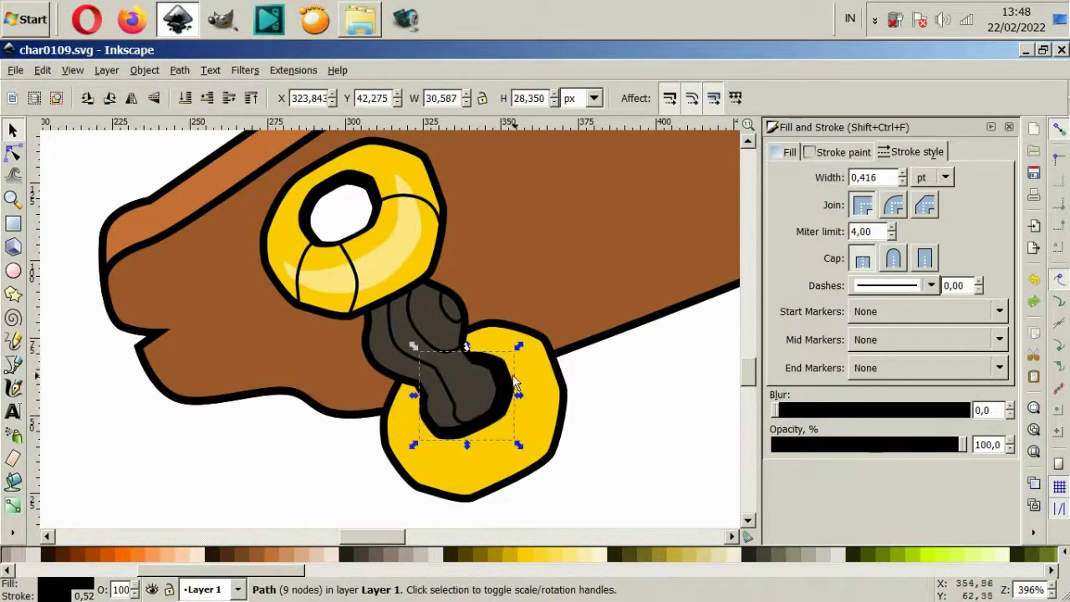
scroll(509, 411, "up", 2)
scroll(489, 422, "down", 4)
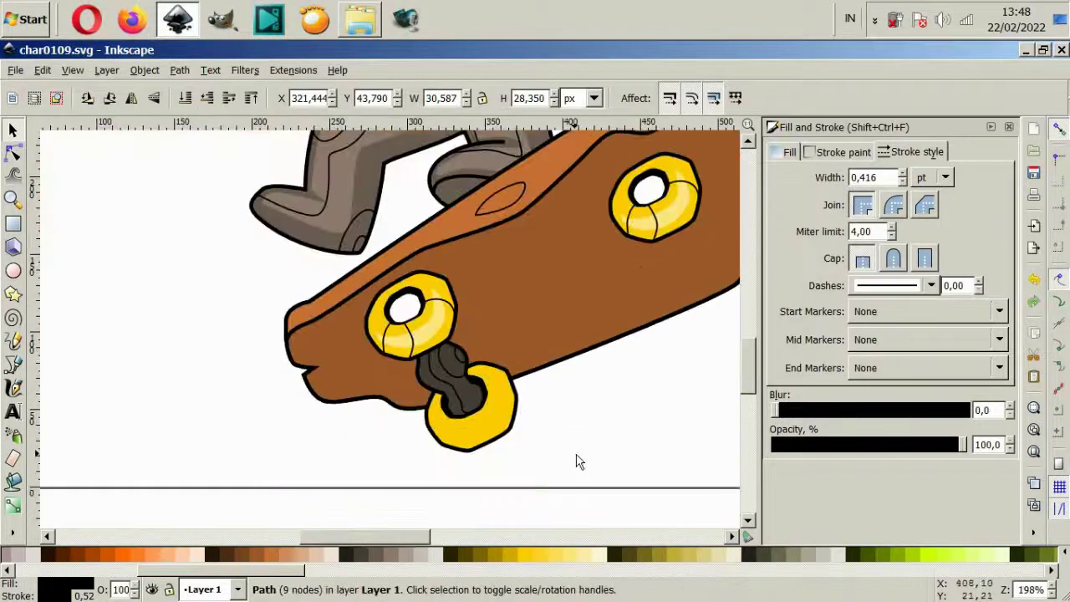
left_click(576, 461)
scroll(563, 466, "down", 1)
- Add a light yellow, unstroked shine shape along the lower wheel's ring
scroll(470, 414, "up", 3)
scroll(470, 415, "up", 2)
key("b")
left_click(277, 427)
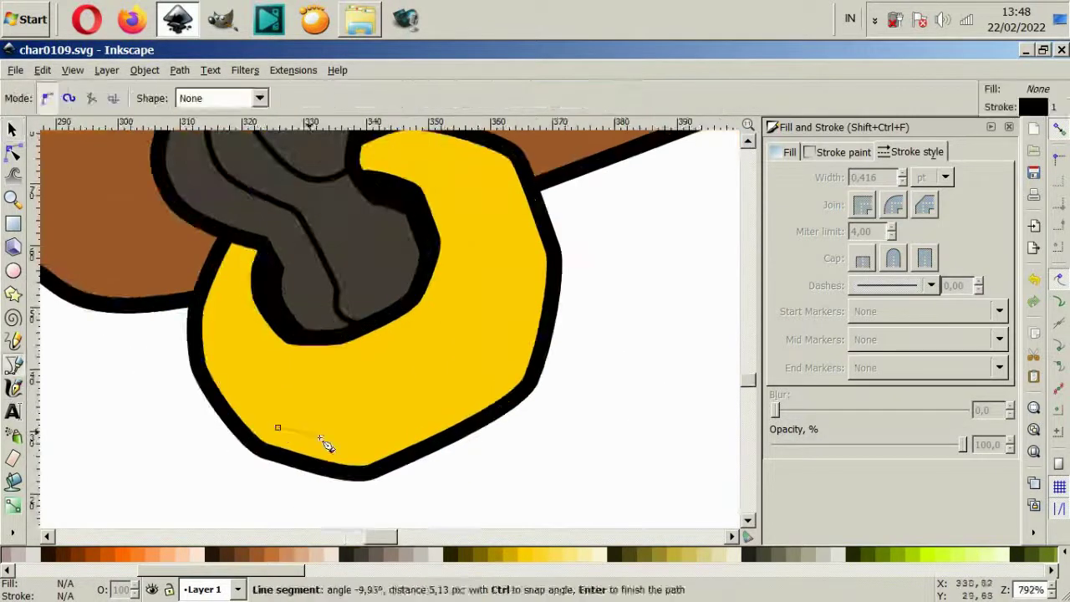
left_click_drag(488, 391, 524, 350)
left_click(505, 180)
left_click(527, 267)
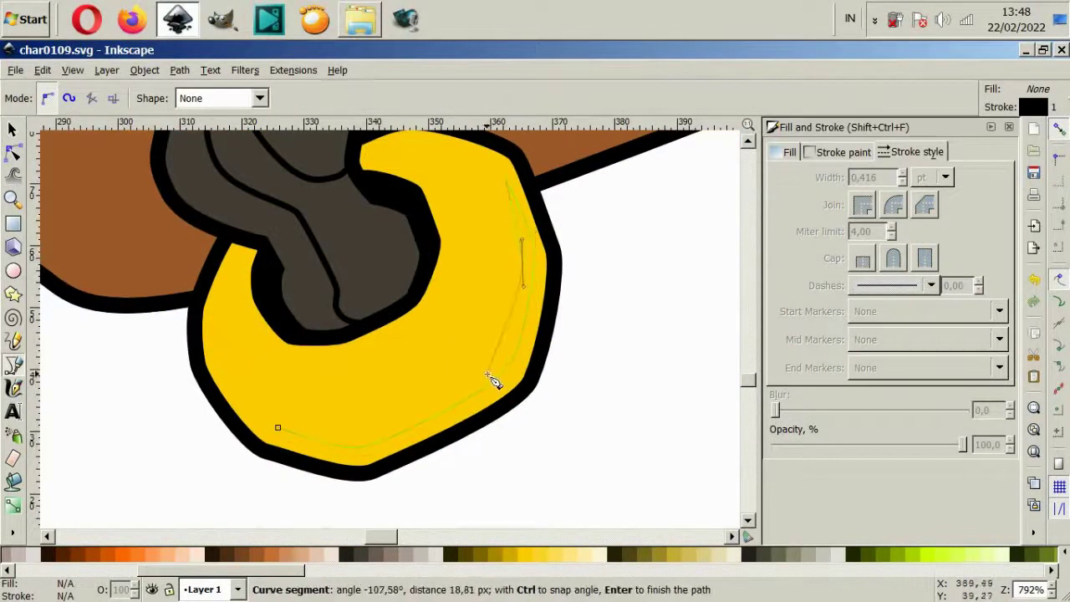
left_click(277, 427)
left_click(571, 559)
left_click(837, 152)
left_click(785, 180)
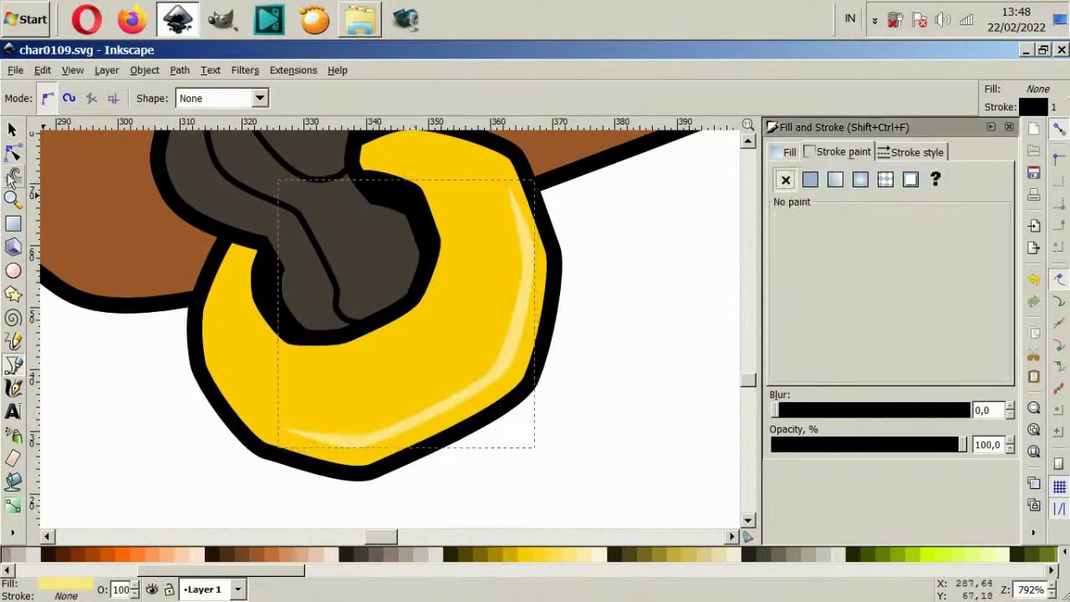
left_click(13, 130)
left_click_drag(489, 390, 482, 394)
- Draw three curved dividing lines across the lower wheel's ring
key("b")
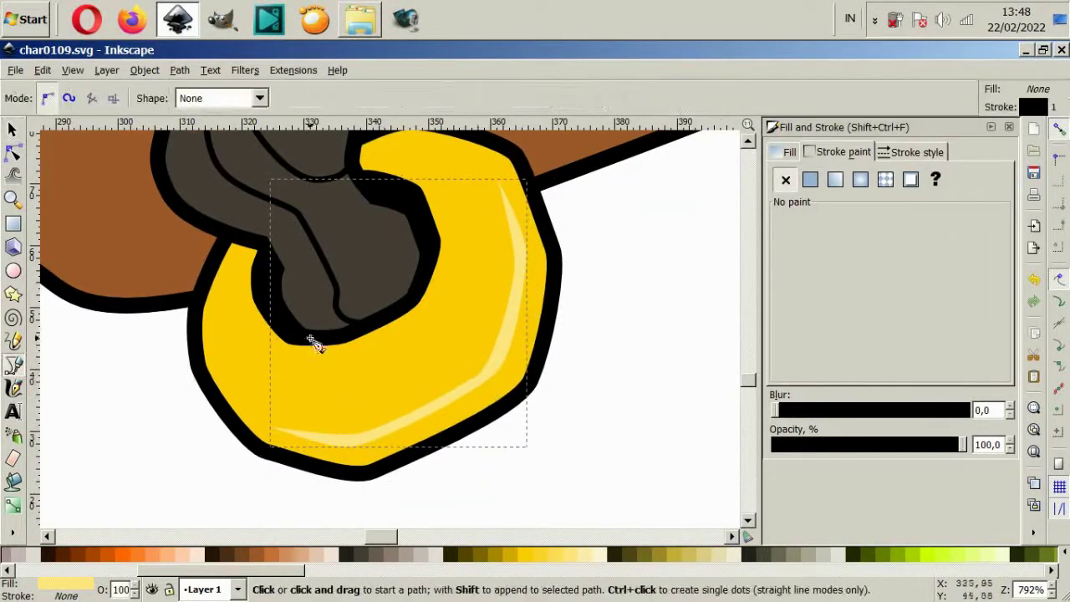
left_click(457, 301)
key("Return")
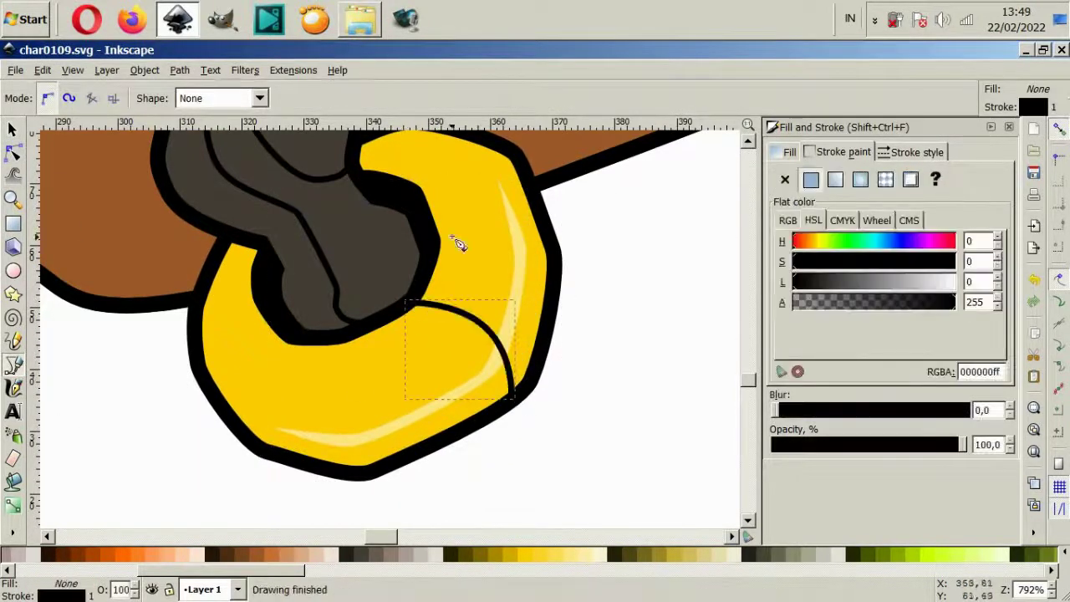
left_click(437, 243)
left_click_drag(554, 271, 561, 275)
key("Return")
left_click_drag(322, 394, 322, 418)
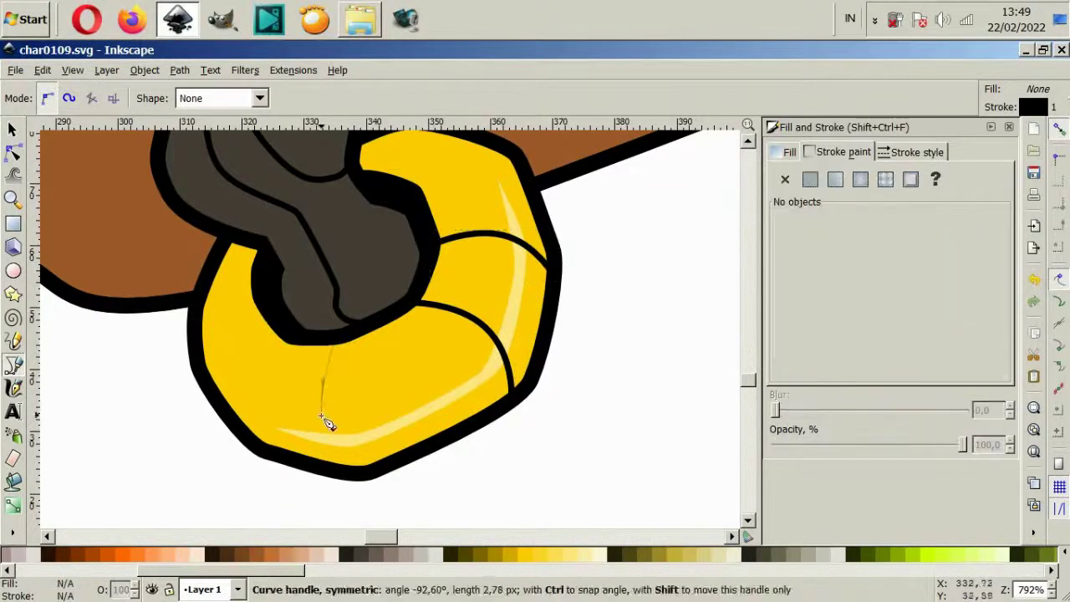
left_click(326, 478)
key("Return")
key("minus")
key("minus")
key("minus")
key("space")
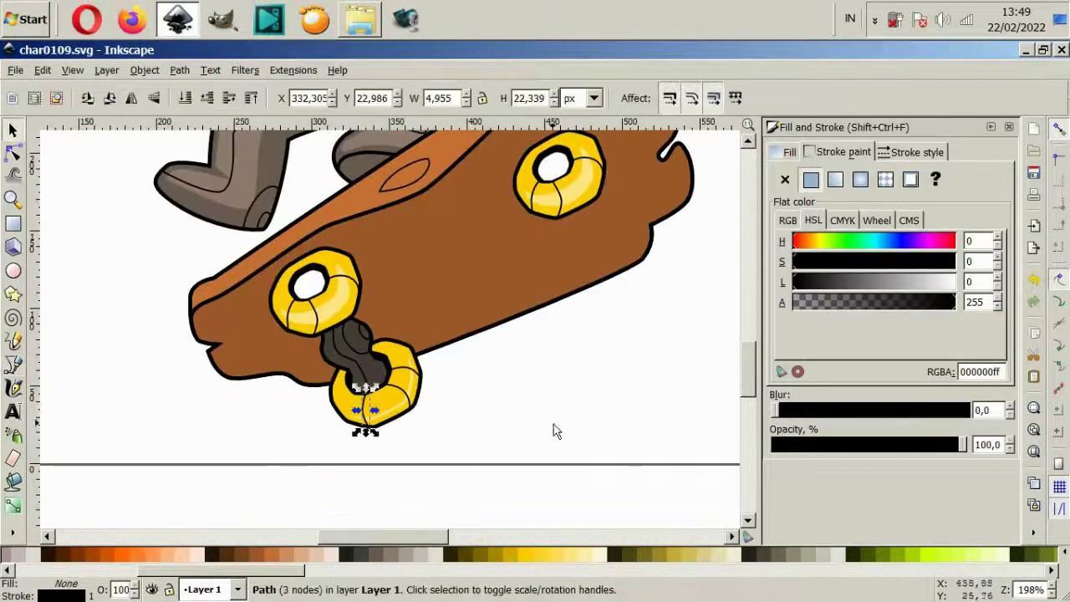
key("Escape")
key("plus")
key("plus")
key("plus")
- Add a grey-brown, unstroked highlight shape along the dark axle
key("space")
left_click_drag(270, 273, 330, 272)
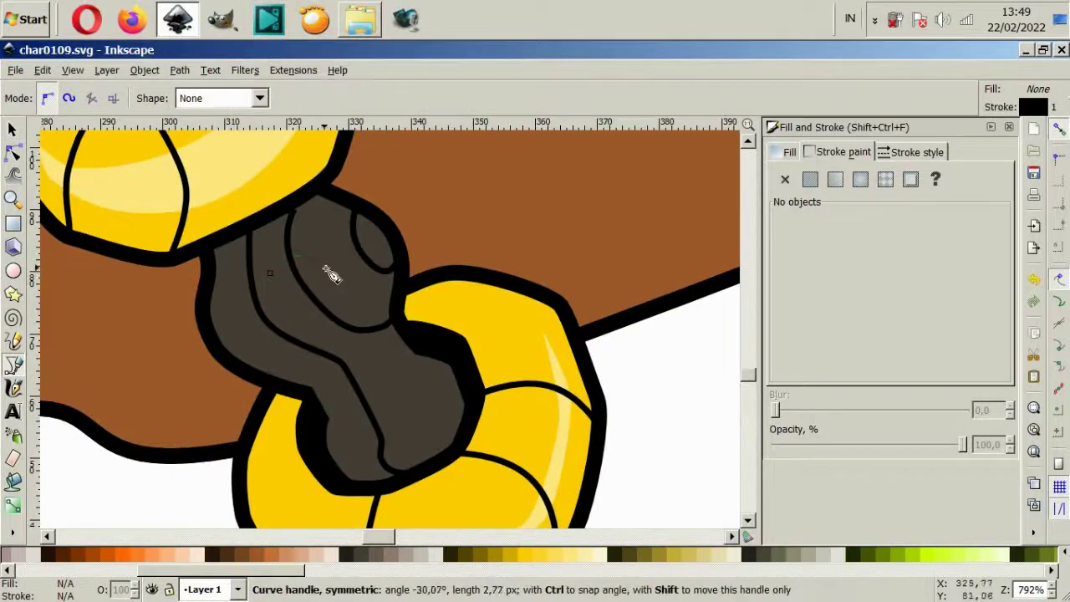
left_click_drag(381, 371, 421, 440)
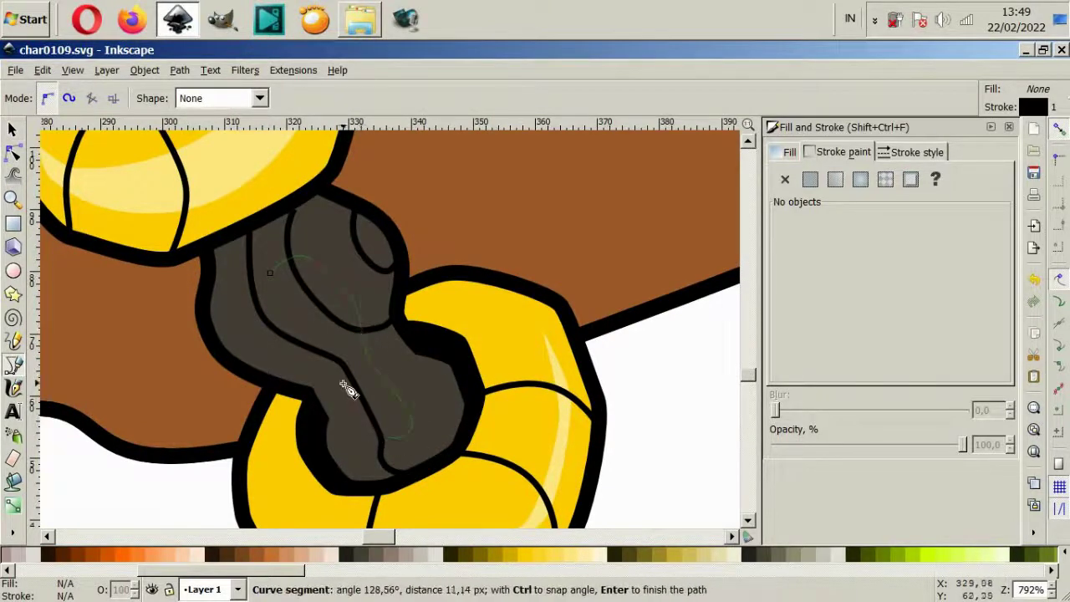
left_click_drag(292, 354, 268, 329)
left_click_drag(270, 272, 287, 262)
left_click(366, 553)
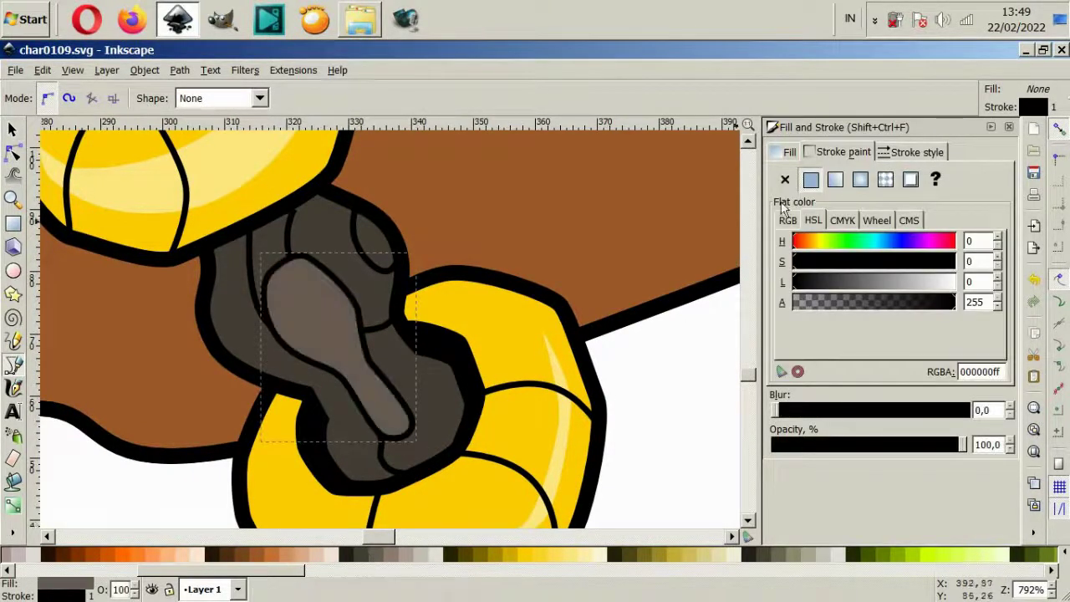
left_click(784, 179)
key("space")
left_click_drag(330, 338, 328, 321)
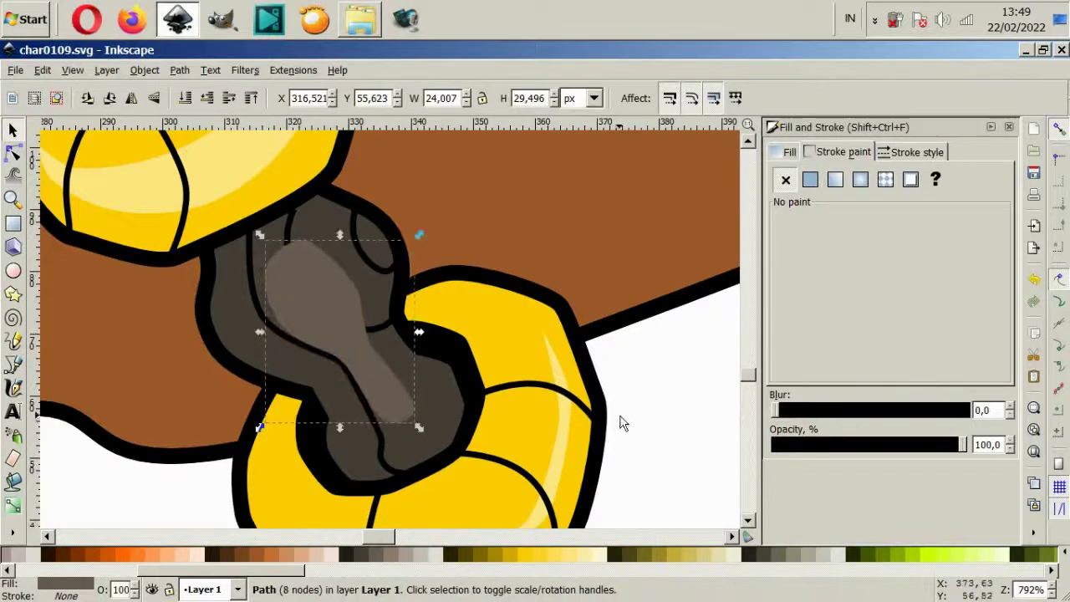
key("Escape")
key("minus")
key("minus")
key("minus")
- Group the lower wheel assembly and delete the old upper wheel pieces
left_click_drag(528, 442, 276, 215)
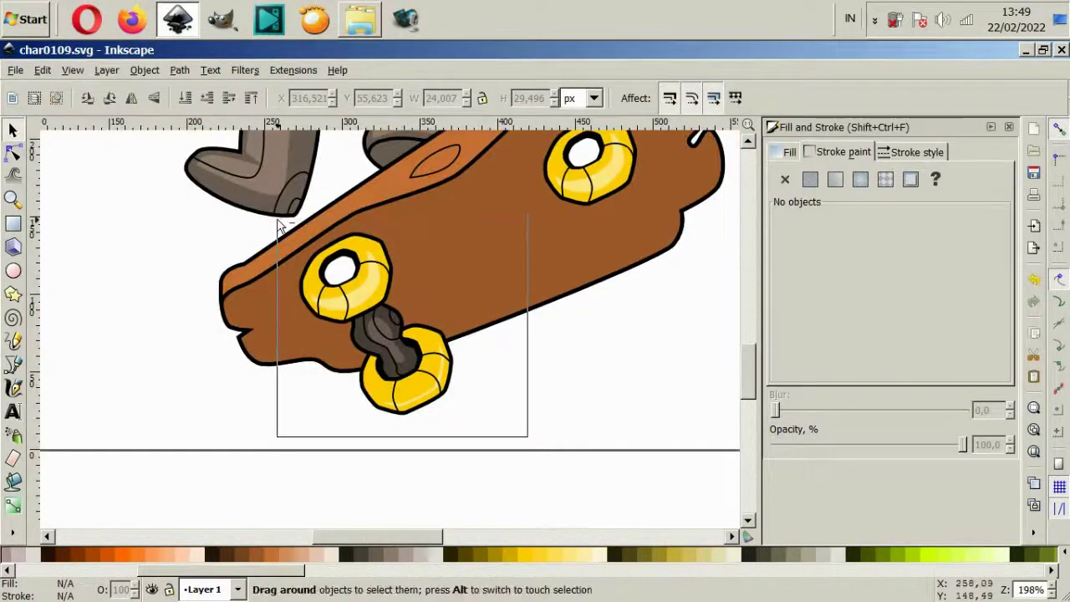
key("ctrl+g")
left_click_drag(607, 341, 429, 128)
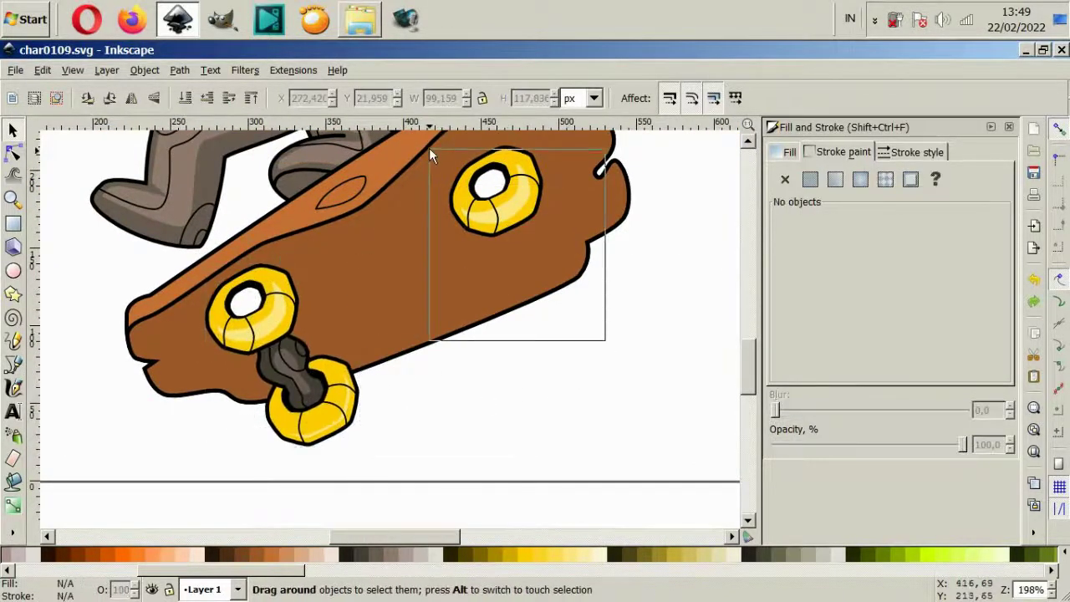
key("Delete")
- Duplicate the wheel assembly group and place the copy at the board's upper-right end
left_click(280, 390)
left_click_drag(280, 390, 271, 378)
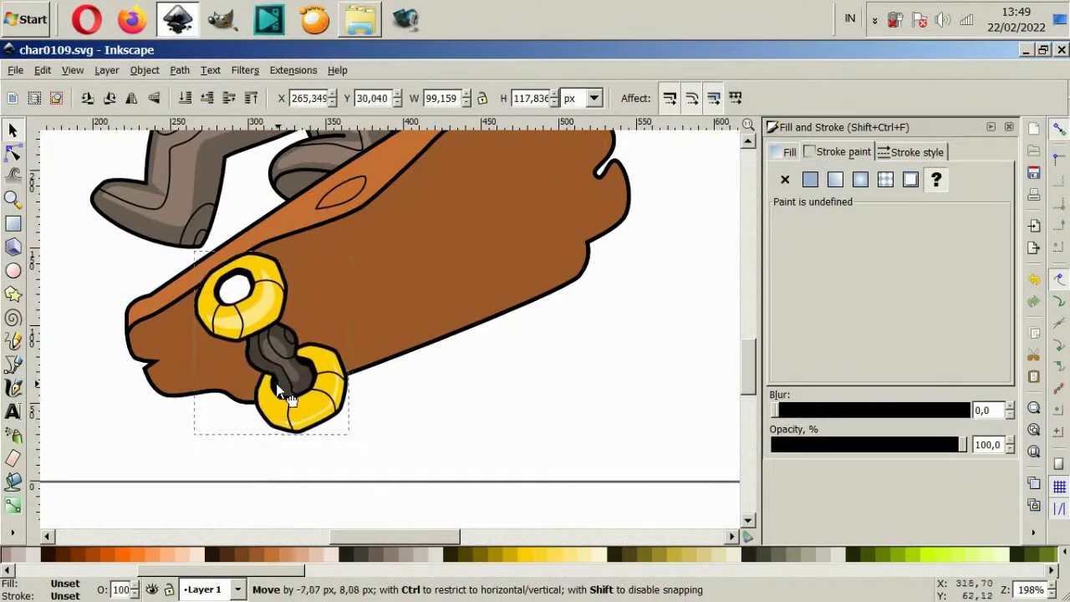
scroll(305, 413, "up", 1)
key("ctrl+d")
left_click_drag(303, 447, 571, 310)
key("Escape")
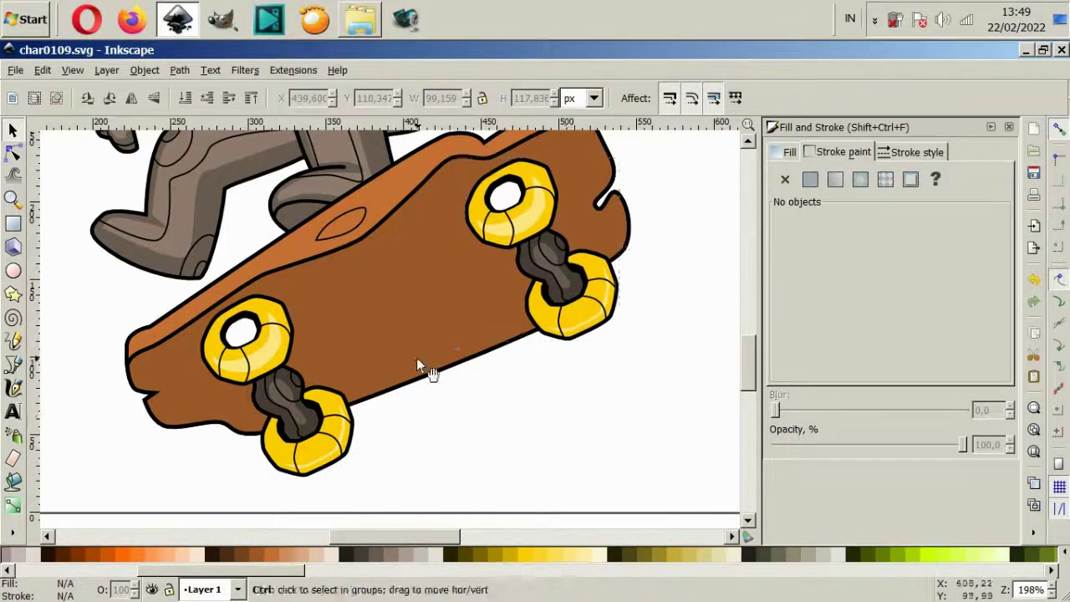
key("minus")
key("minus")
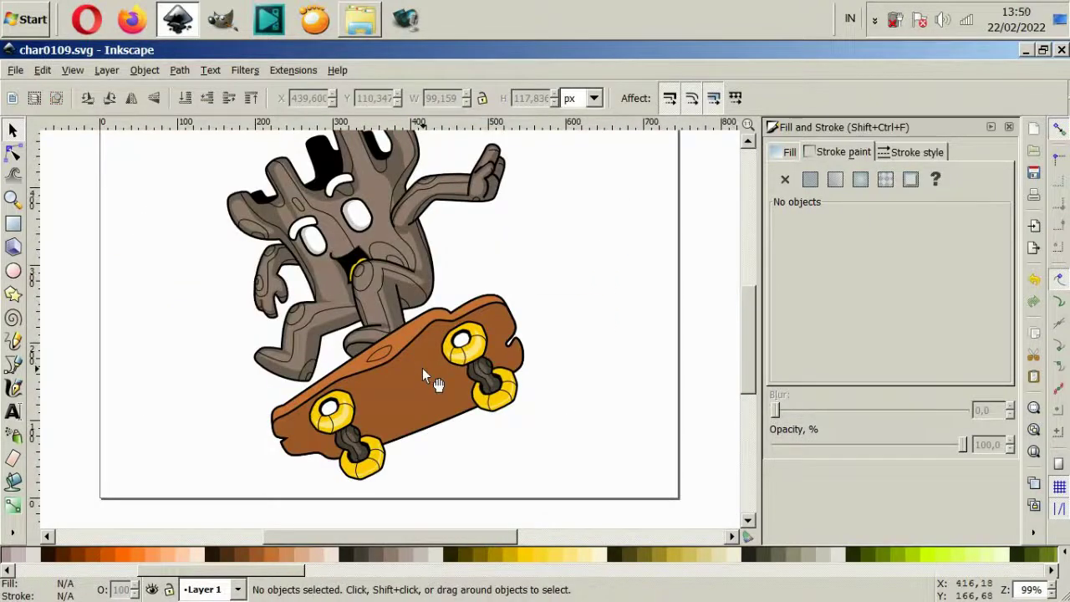
scroll(382, 403, "up", 2)
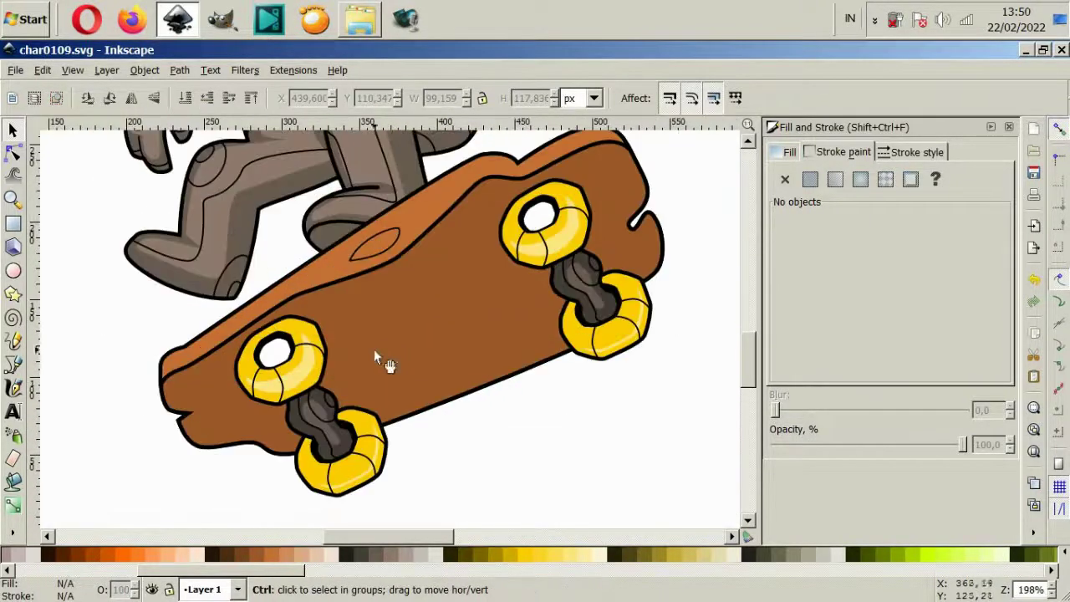
left_click(12, 363)
- Draw three curved wood-grain lines across the skateboard deck with the Bezier pen
left_click(163, 469)
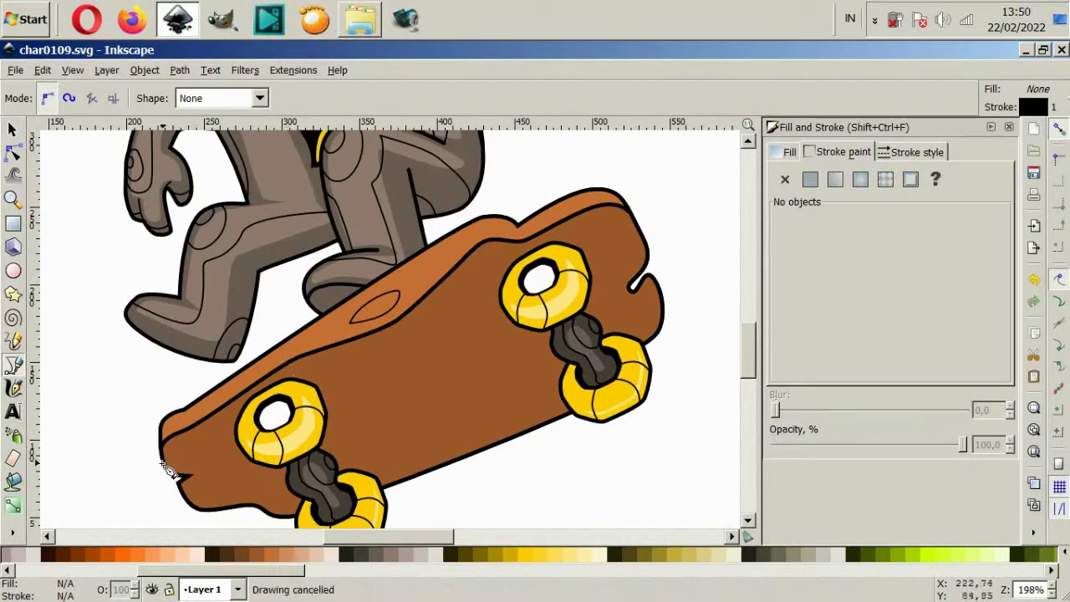
left_click_drag(552, 265, 635, 230)
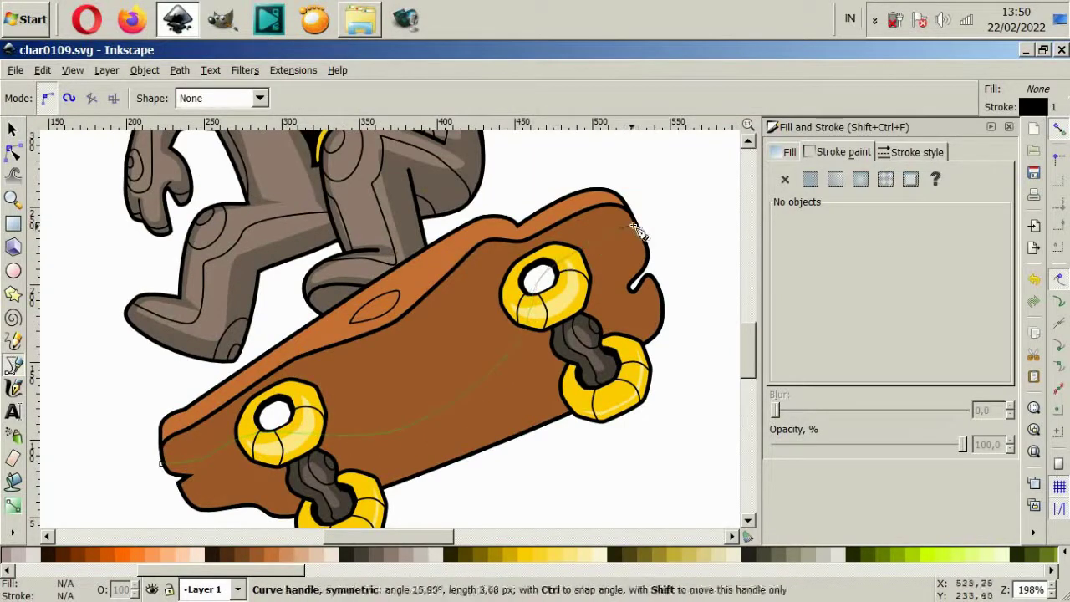
right_click(650, 241)
left_click(216, 493)
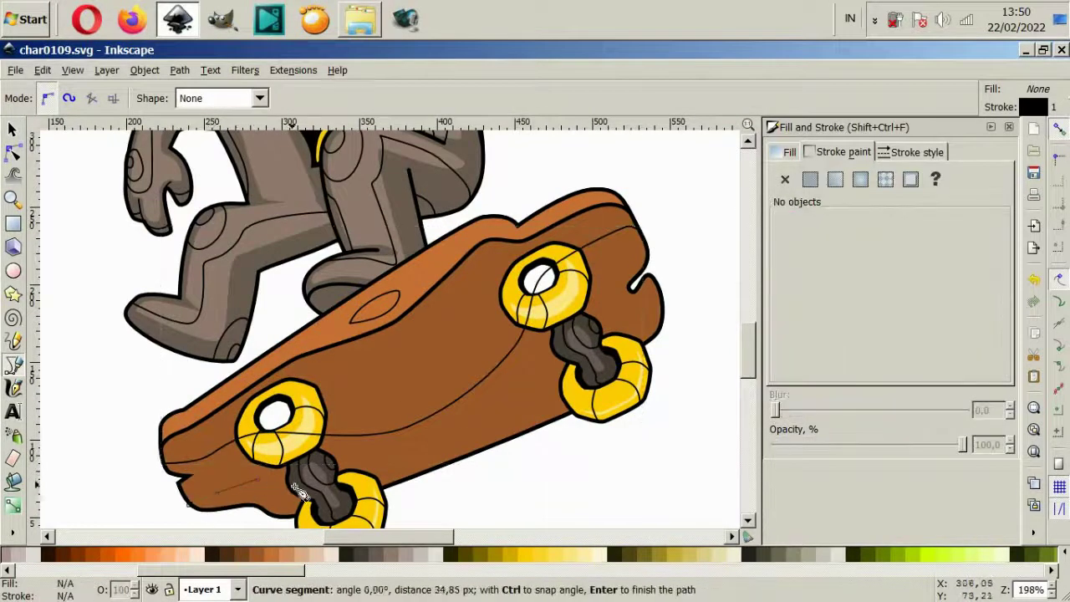
right_click(661, 306)
left_click(282, 375)
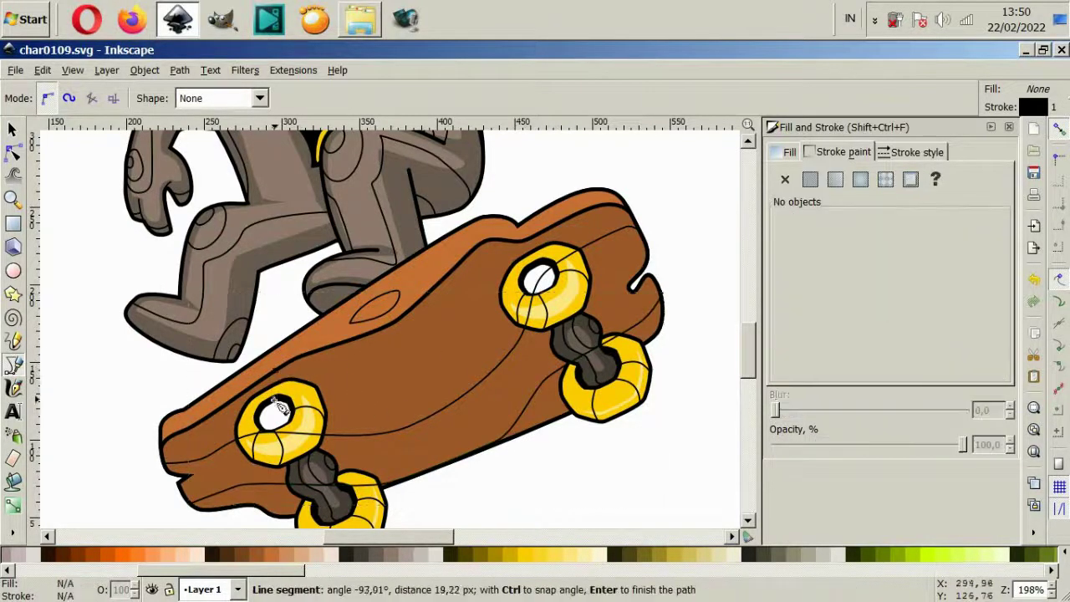
right_click(475, 255)
- Draw a small closed oval knot shape on the board
left_click(351, 343)
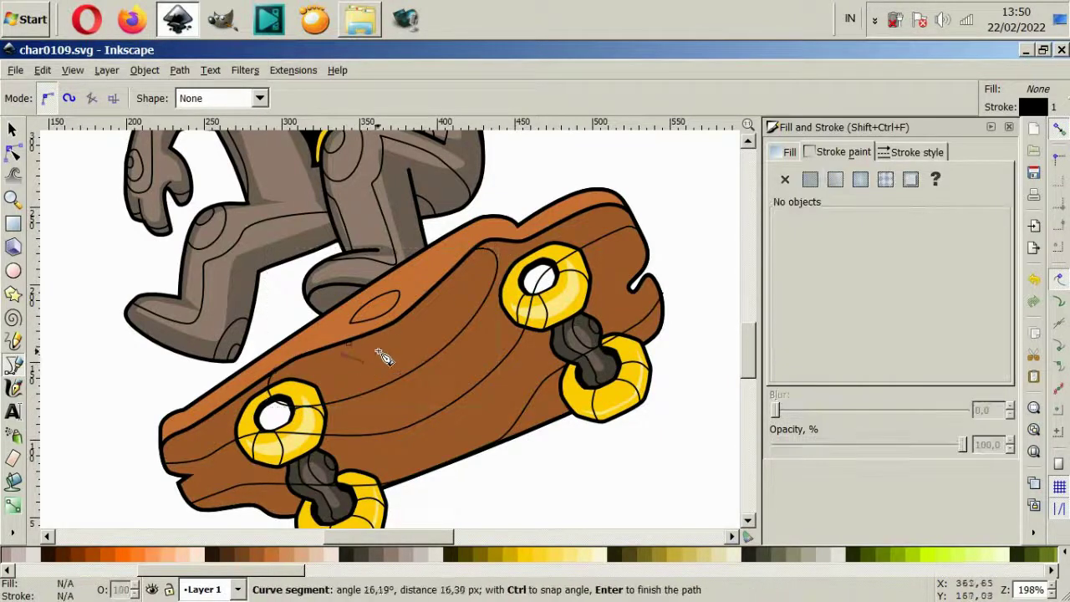
key("plus")
key("plus")
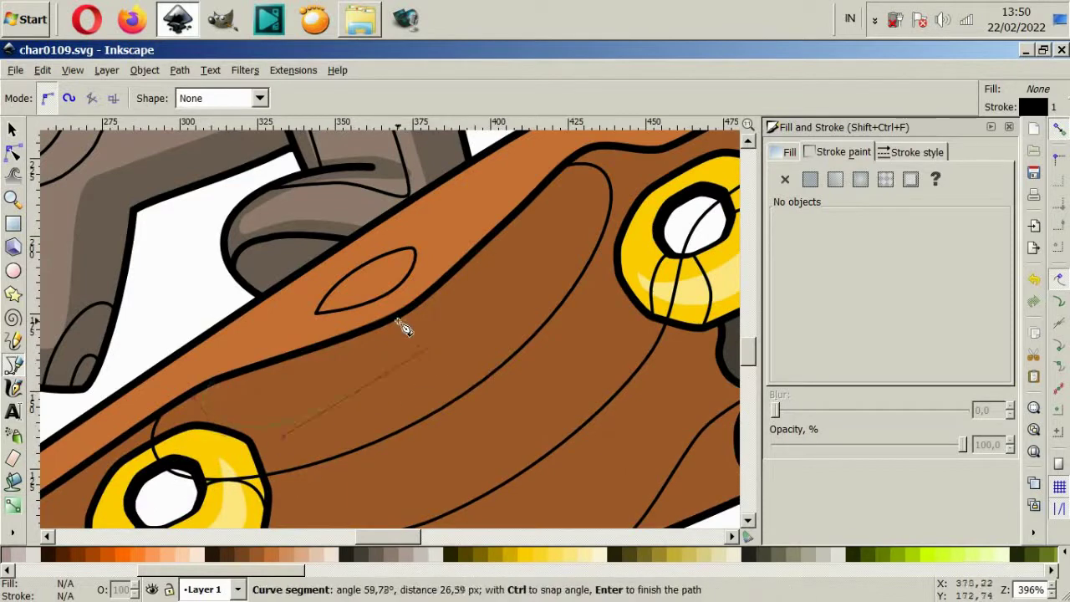
left_click(244, 373)
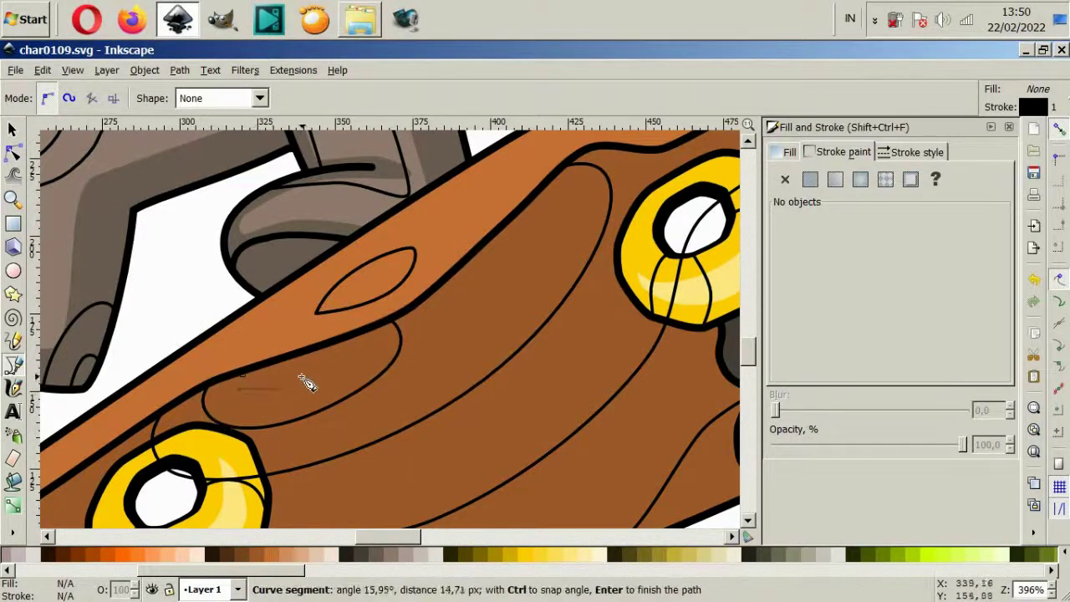
key("plus")
key("plus")
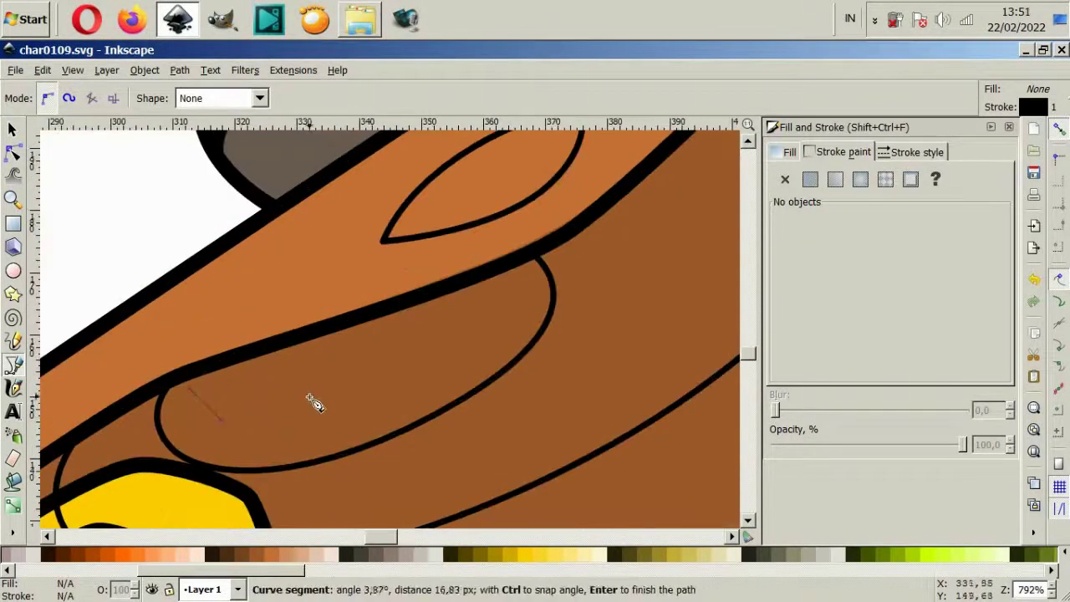
key("Return")
- Add a curved grain line near the right wheel
key("5")
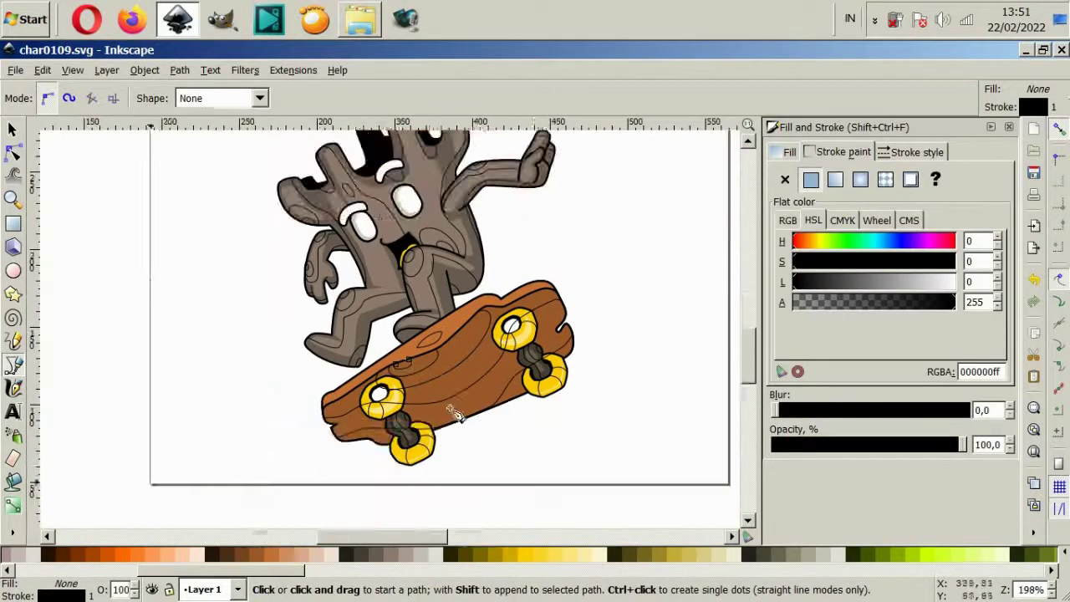
key("plus")
key("plus")
scroll(596, 351, "up", 2)
left_click_drag(579, 361, 596, 343)
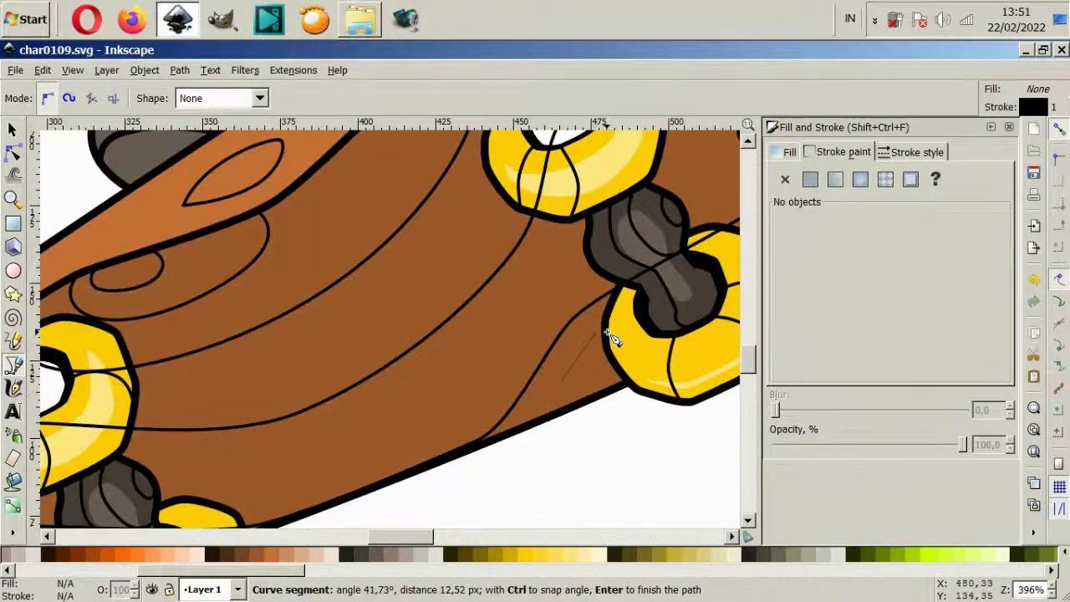
key("Return")
- Add a grain line at the board's right end and move its end node up to the board edge
key("5")
scroll(635, 351, "up", 6)
left_click(581, 391)
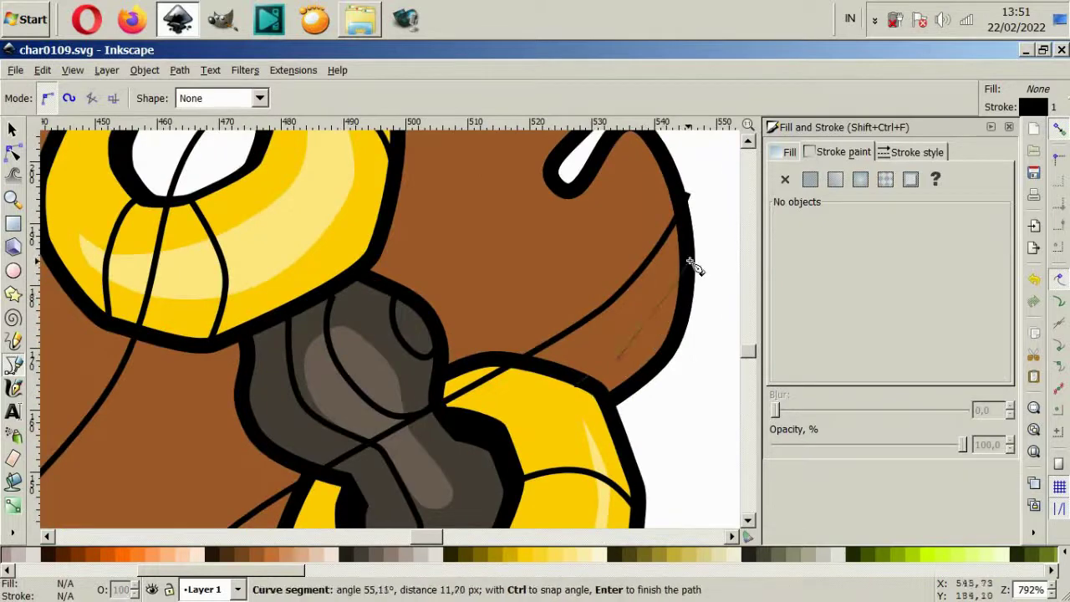
key("Return")
key("n")
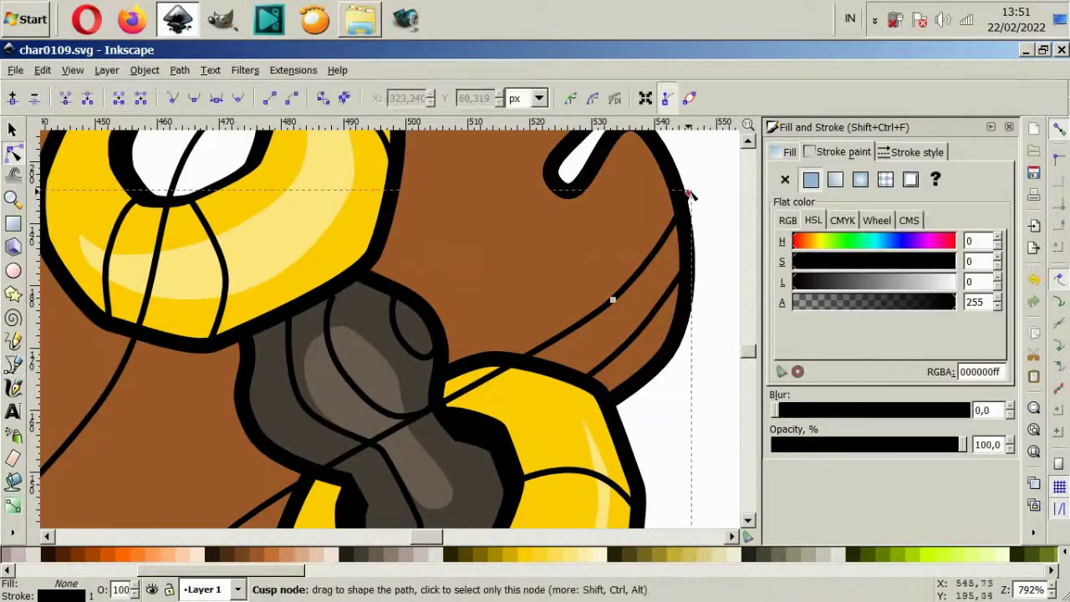
left_click_drag(686, 170, 674, 182)
key("Escape")
- Draw a long grain line across the board from the left side
scroll(585, 250, "down", 4)
scroll(131, 471, "up", 2)
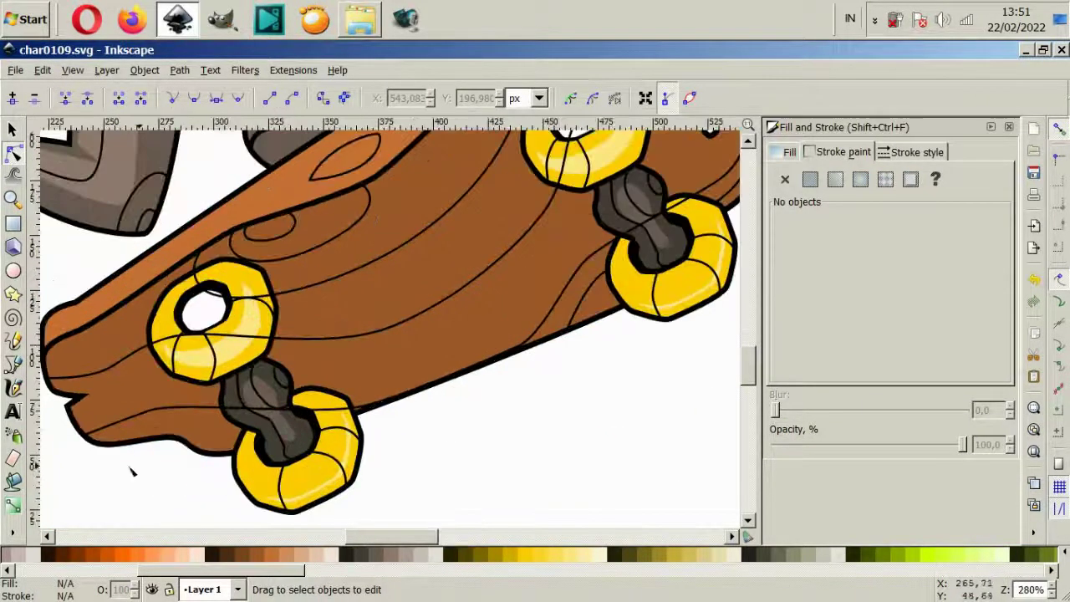
key("b")
left_click(141, 417)
scroll(167, 426, "up", 2)
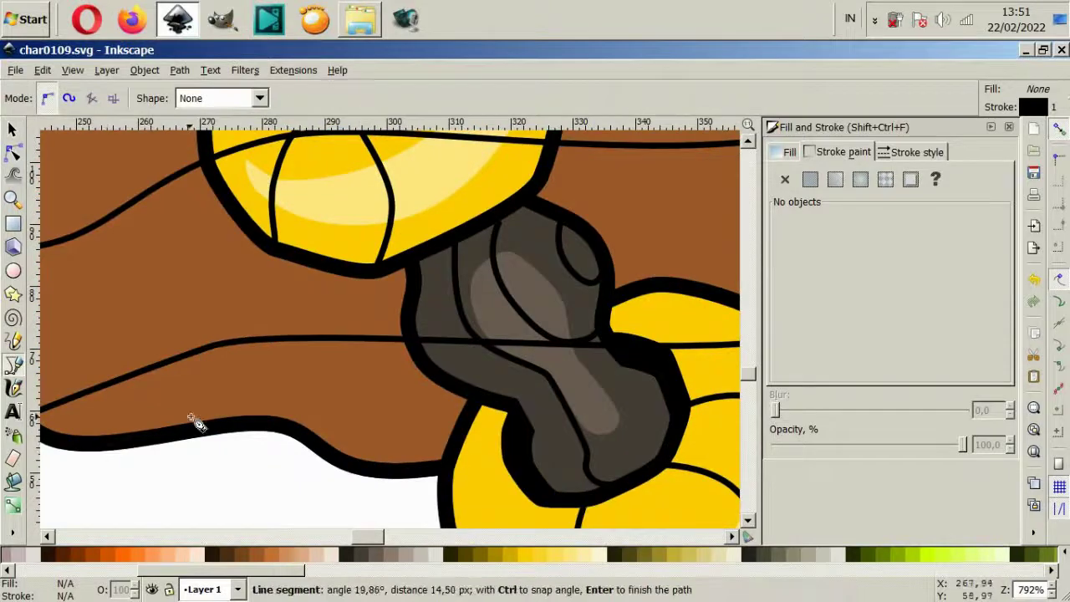
left_click(467, 415)
key("Return")
- Draw a small curved grain loop near the board's lower edge
left_click(317, 437)
left_click_drag(422, 461, 425, 471)
left_click(319, 438)
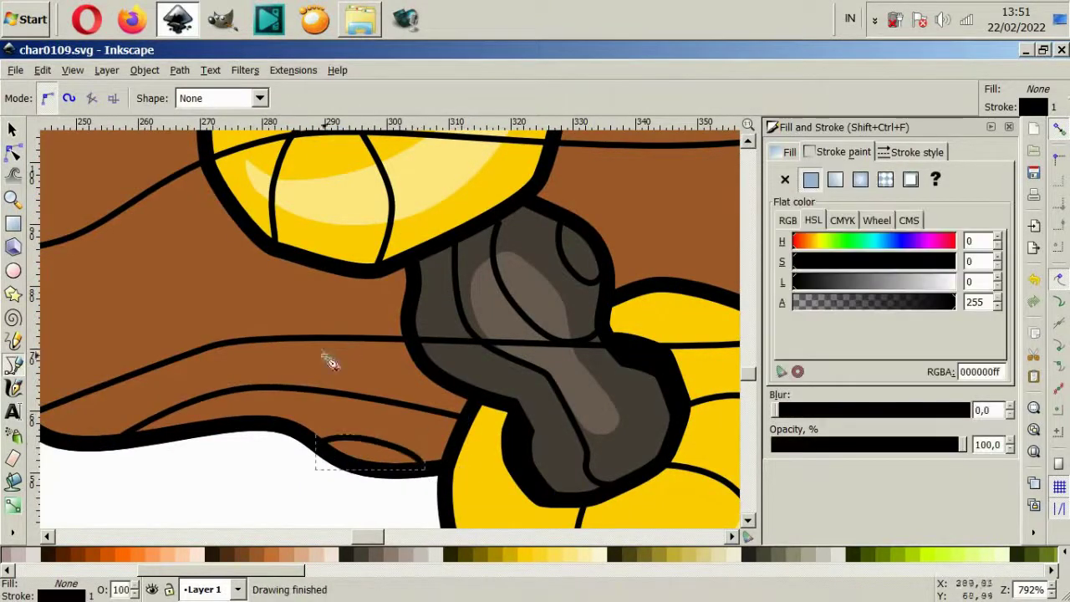
scroll(330, 361, "down", 4)
- Select a grain line on the board to check it, then deselect
key("s")
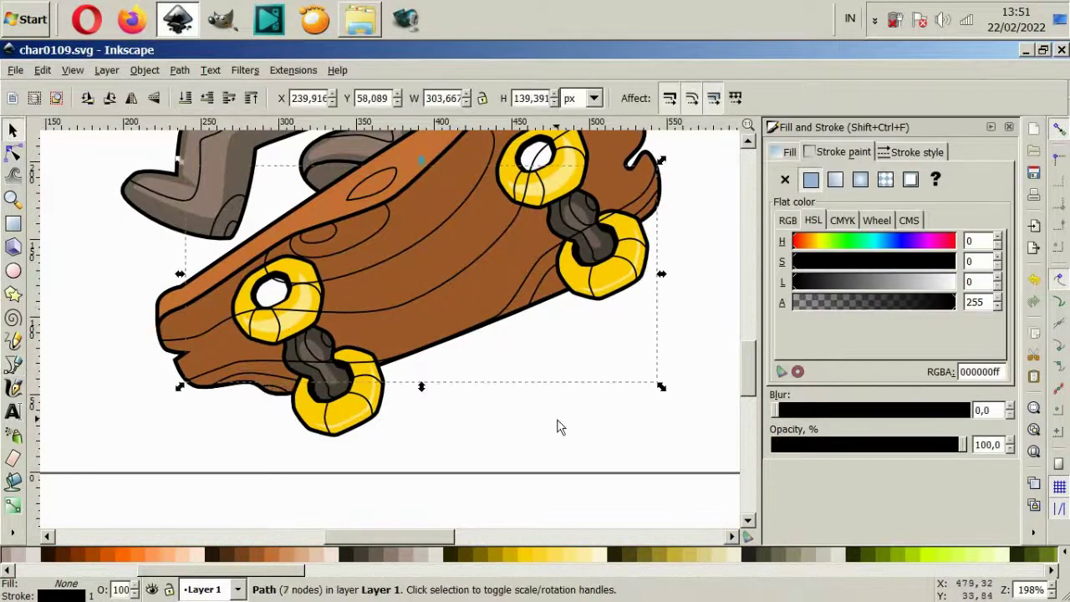
scroll(400, 311, "up", 3)
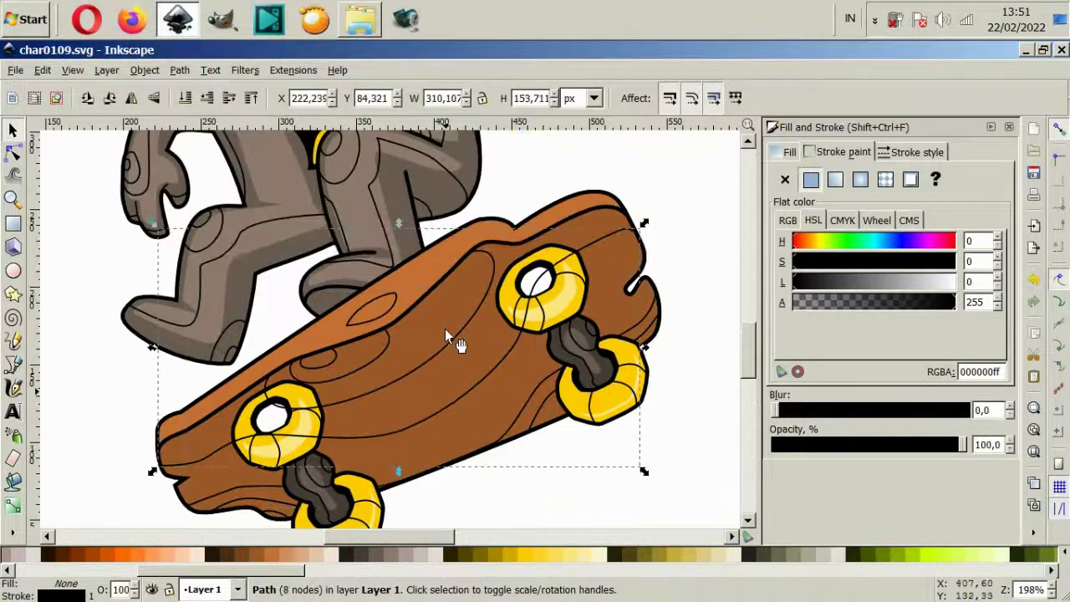
left_click(414, 373)
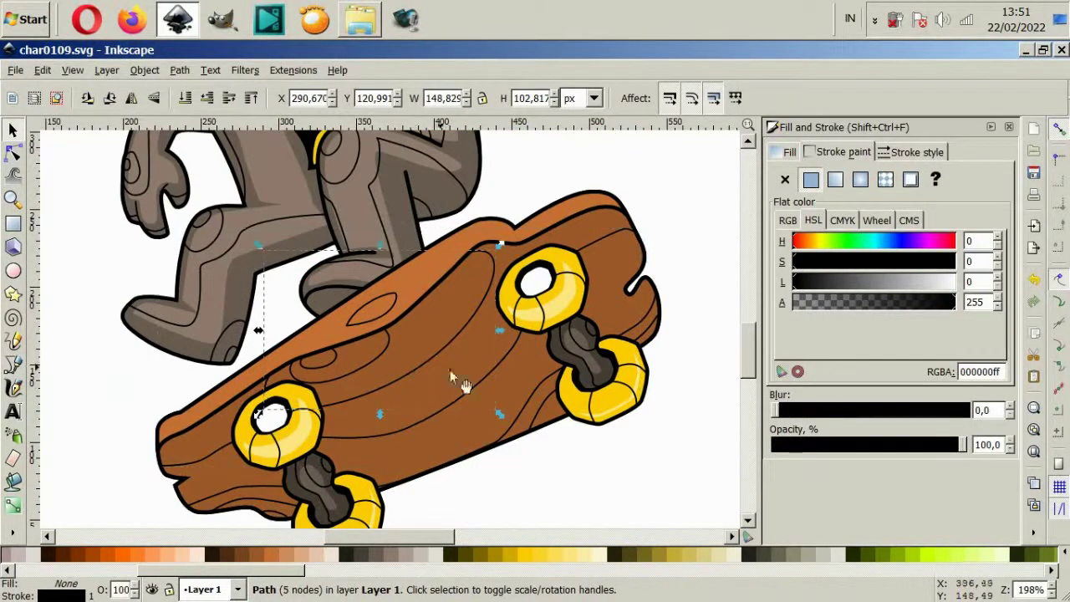
key("Escape")
scroll(615, 391, "down", 2)
scroll(622, 389, "up", 4)
- Draw two curved grain lines by the board's end notch and the front wheel
key("b")
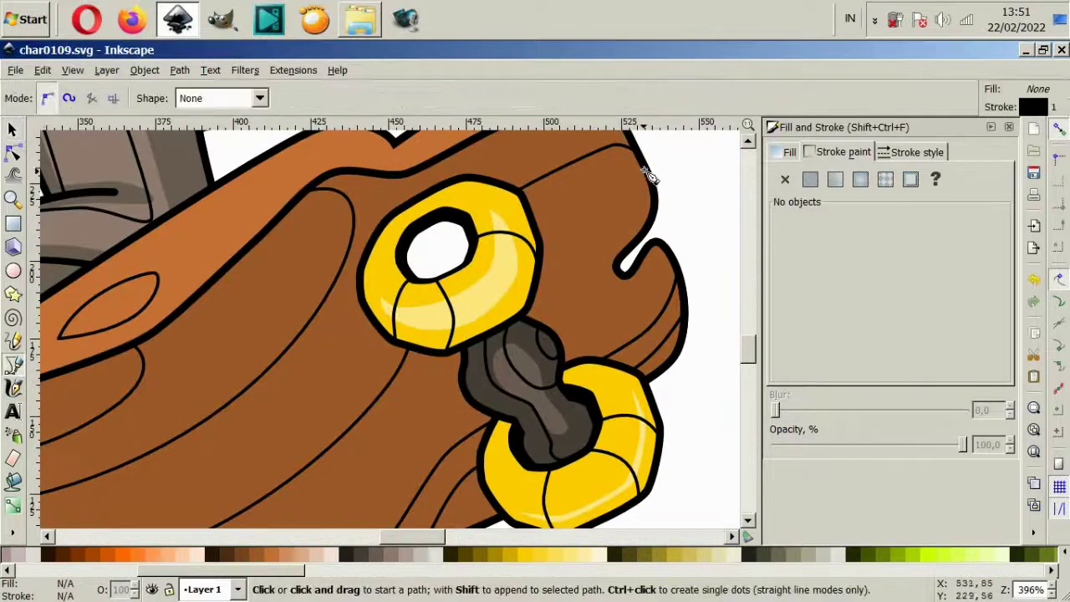
left_click_drag(647, 175, 621, 179)
left_click_drag(534, 299, 459, 348)
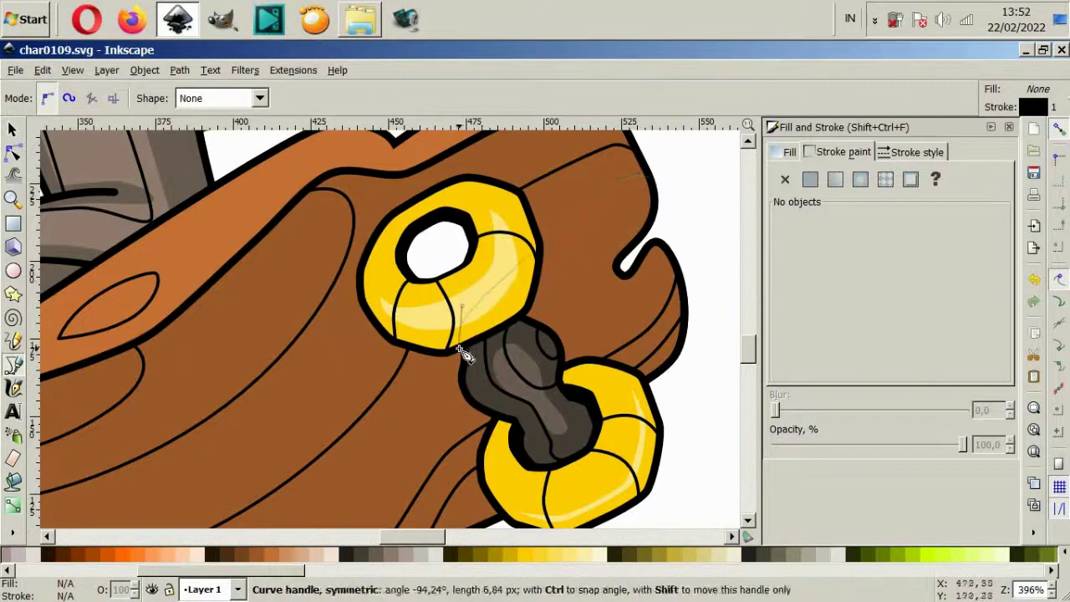
left_click(623, 302)
right_click(660, 246)
left_click_drag(601, 295, 573, 306)
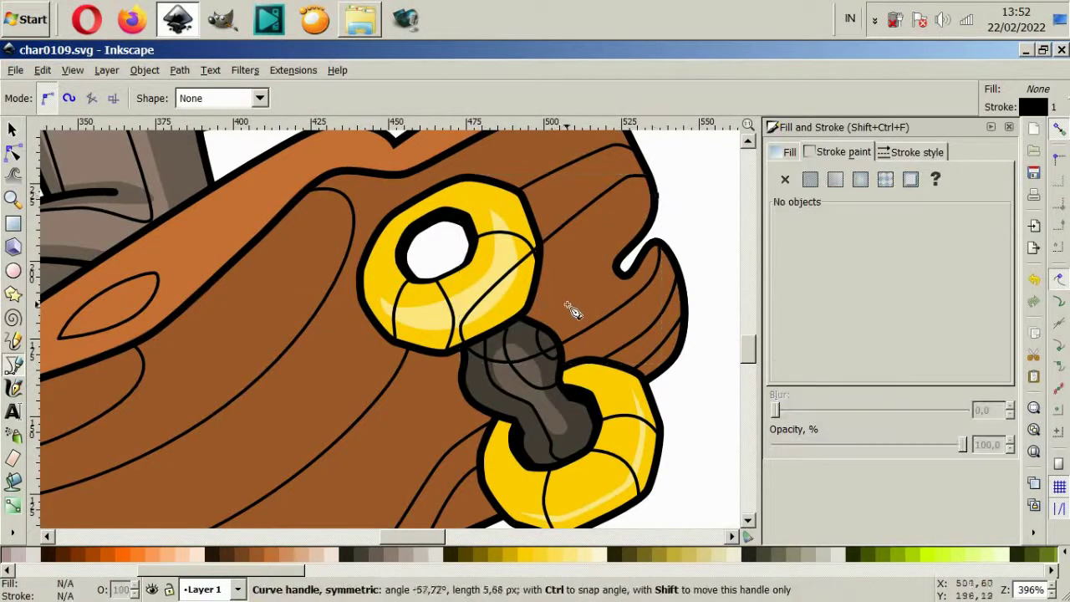
right_click(623, 278)
scroll(622, 278, "down", 2)
- Reshape the bend of the upper grain curve beside the notch with the Node tool
key("s")
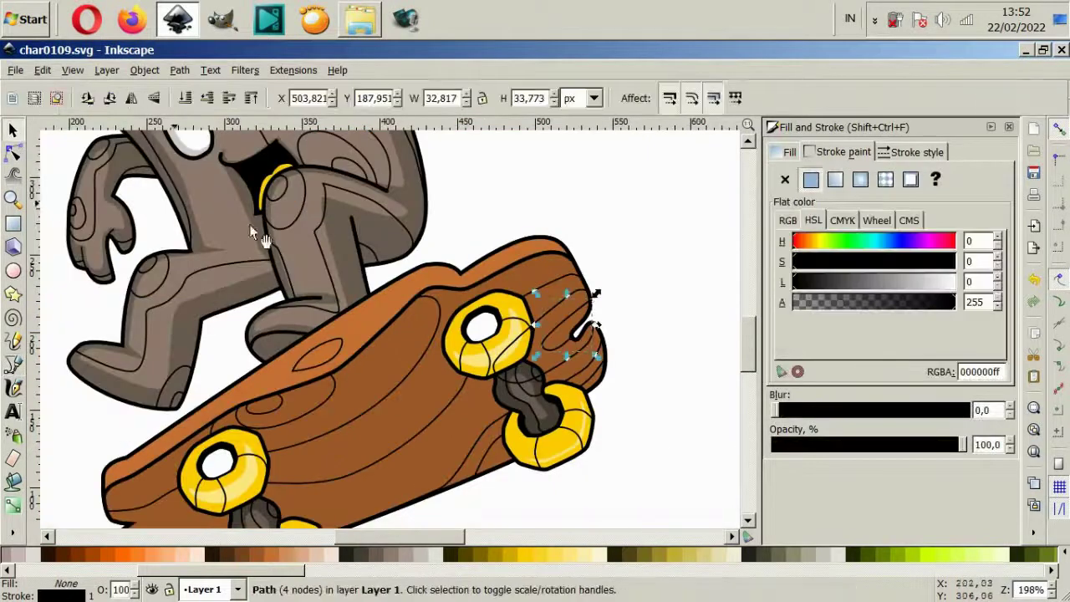
scroll(557, 310, "up", 2)
left_click(545, 286)
left_click(586, 372)
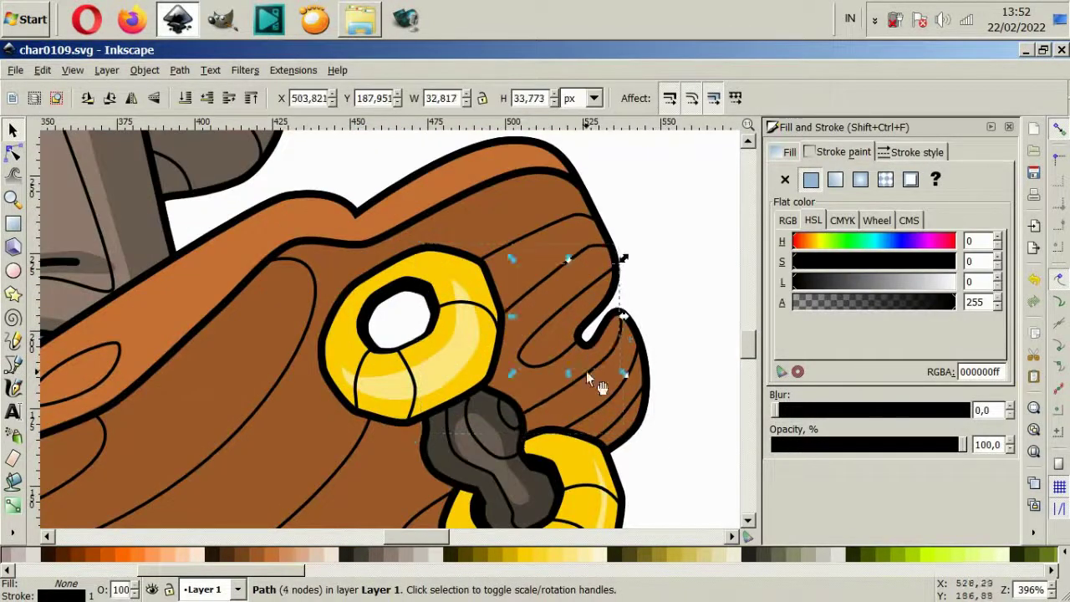
key("n")
left_click(587, 211)
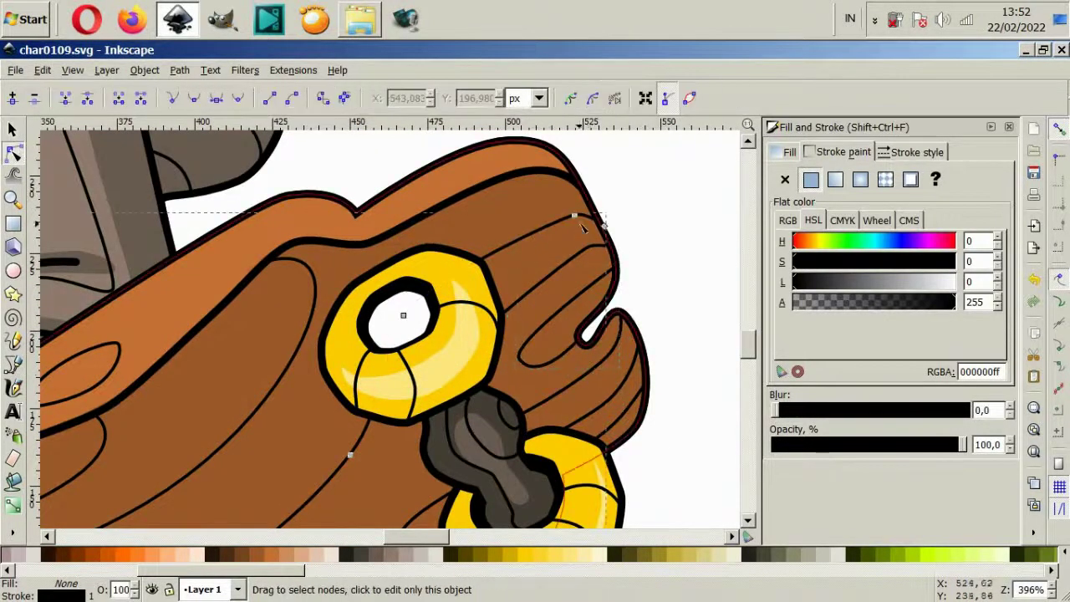
left_click_drag(566, 201, 521, 200)
- Nudge the end nodes of the middle and lower notch curves into place
left_click(583, 240)
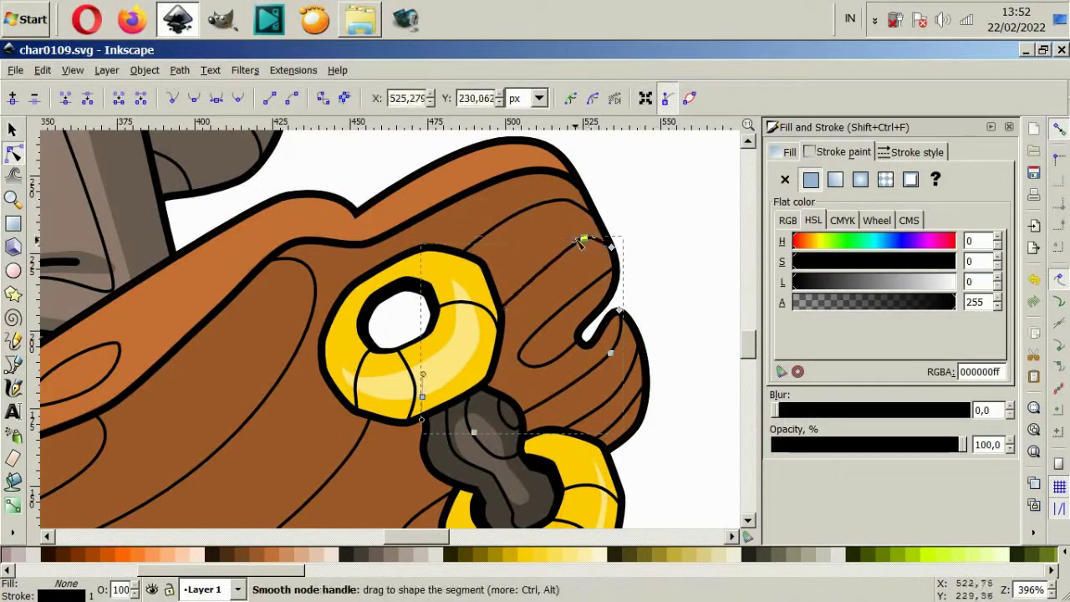
left_click_drag(612, 247, 610, 251)
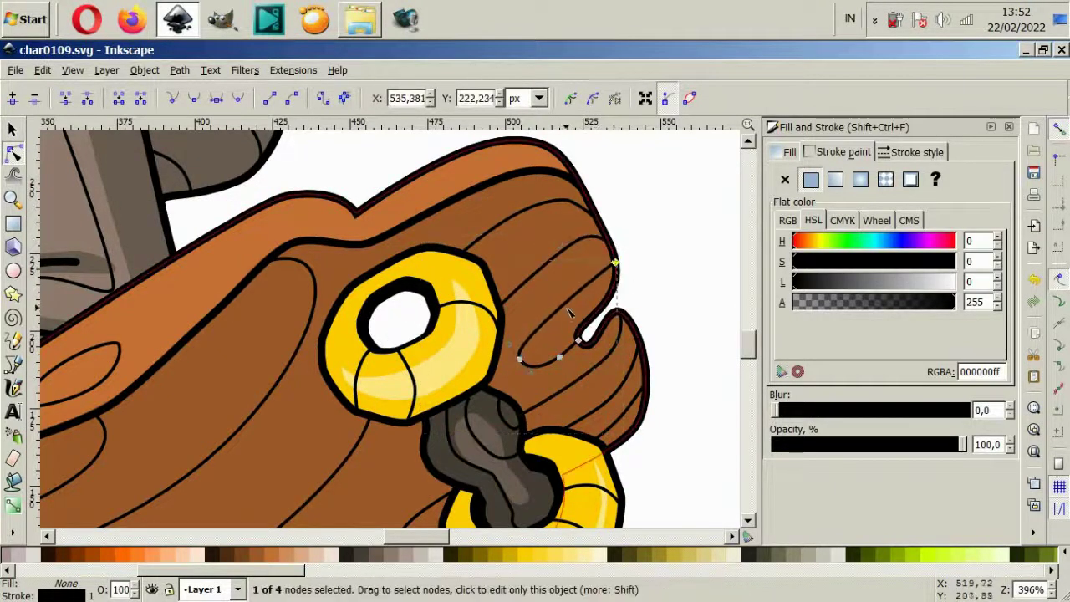
left_click(619, 330)
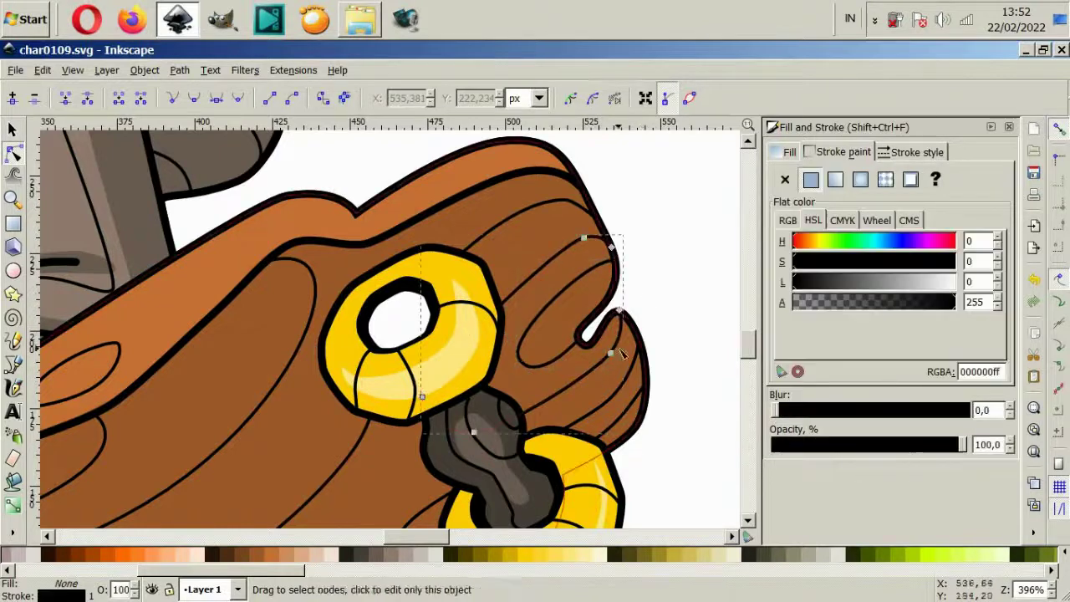
left_click_drag(610, 354, 598, 355)
key("Escape")
- Draw a short curved grain line along the board's underside
scroll(619, 393, "down", 3)
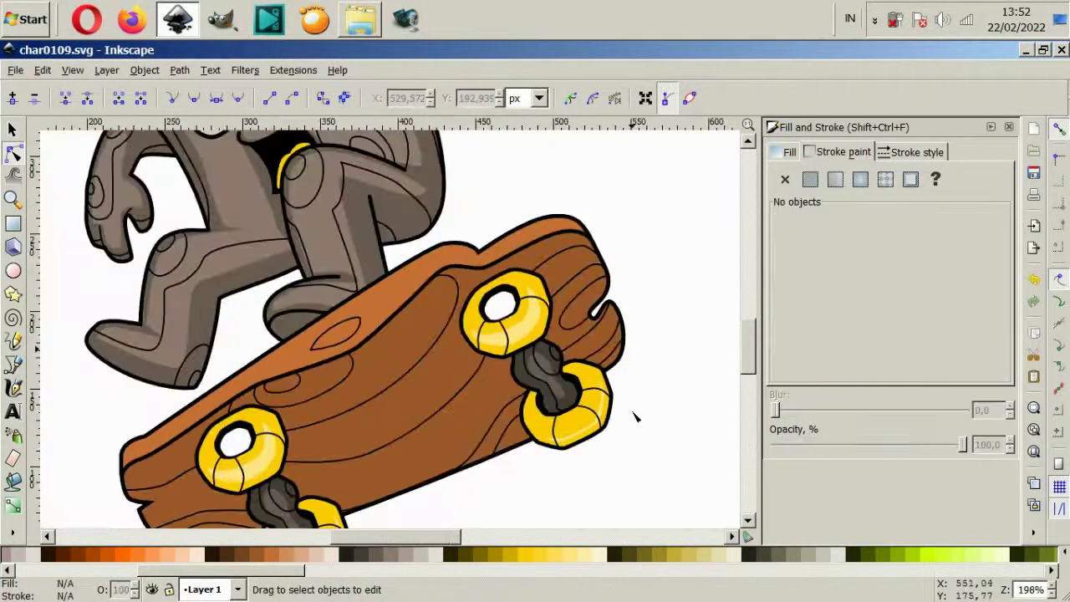
scroll(619, 392, "down", 3)
scroll(481, 476, "up", 6)
key("b")
left_click(406, 442)
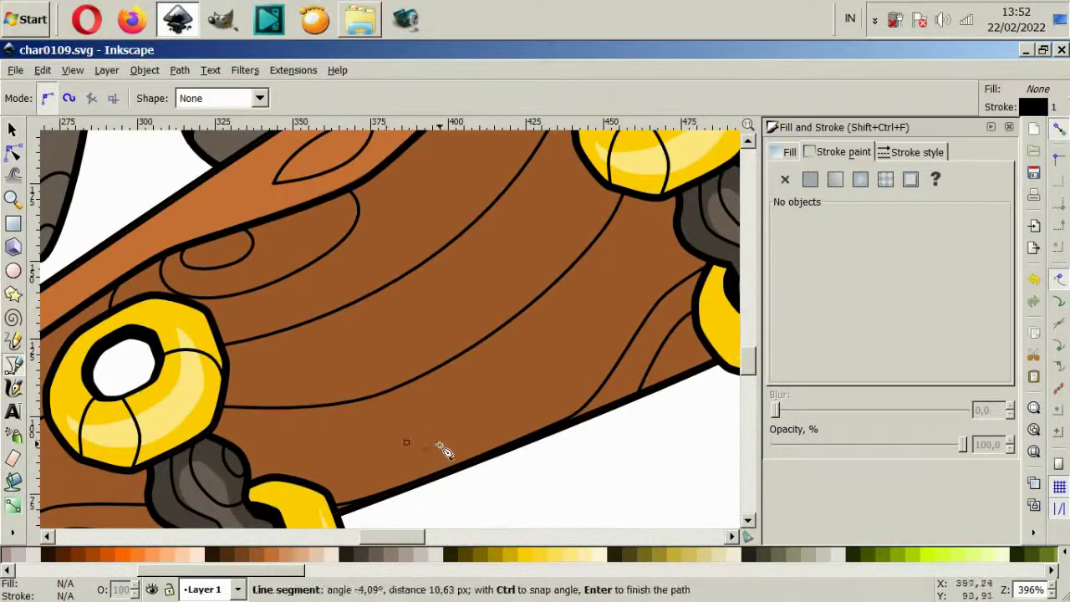
left_click_drag(421, 433, 418, 448)
key("Return")
- Draw a straight line at the board's left end
scroll(418, 448, "down", 5)
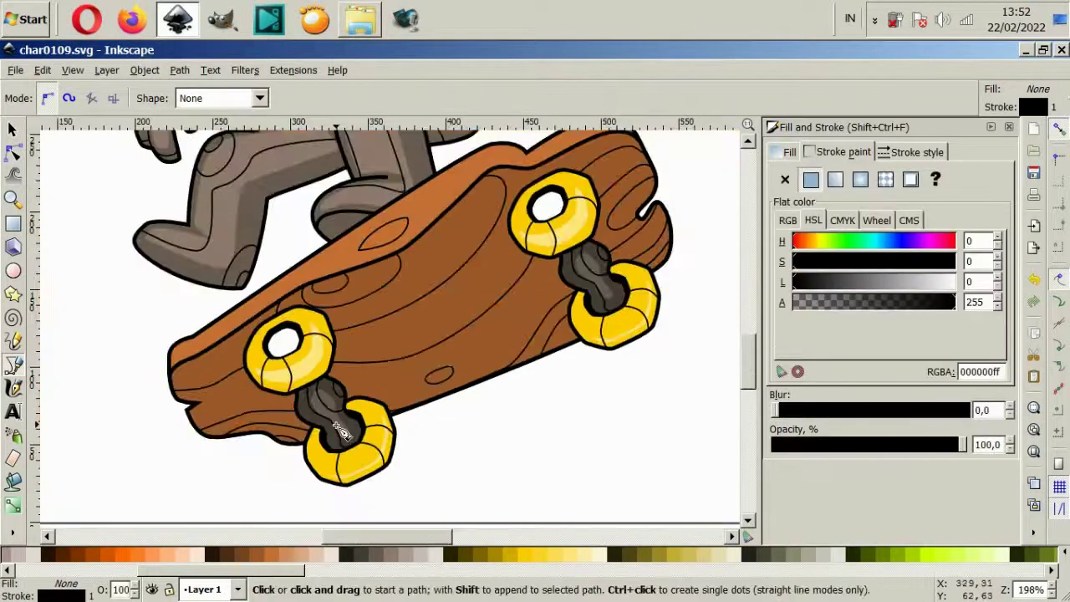
scroll(256, 393, "up", 6)
left_click(233, 382)
left_click(320, 335)
key("Return")
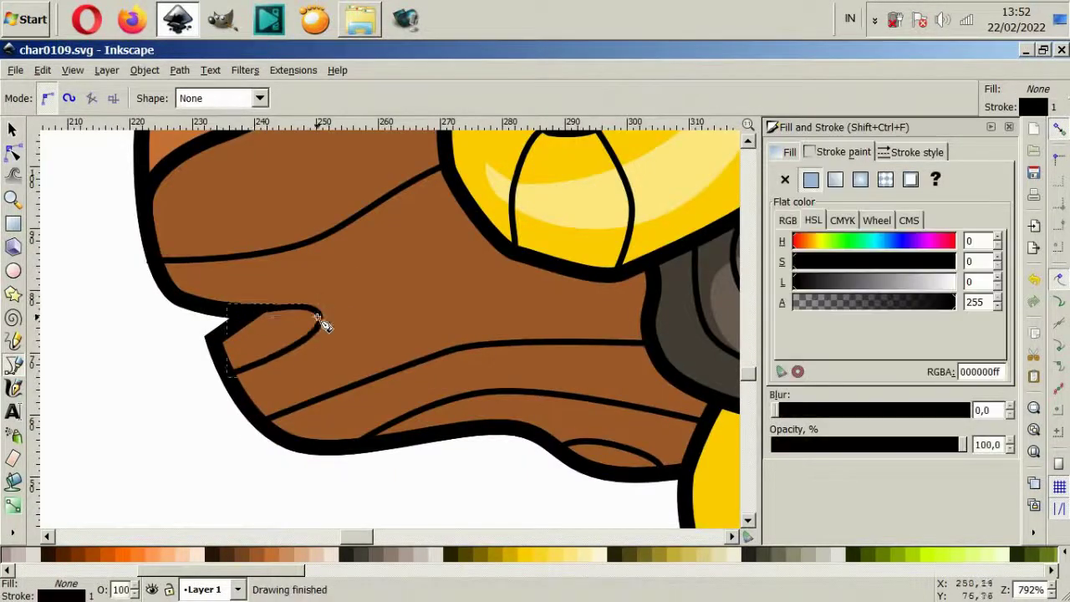
- Draw a long line along the board's left top edge plus a short edge line
scroll(326, 322, "down", 2)
scroll(309, 335, "up", 2)
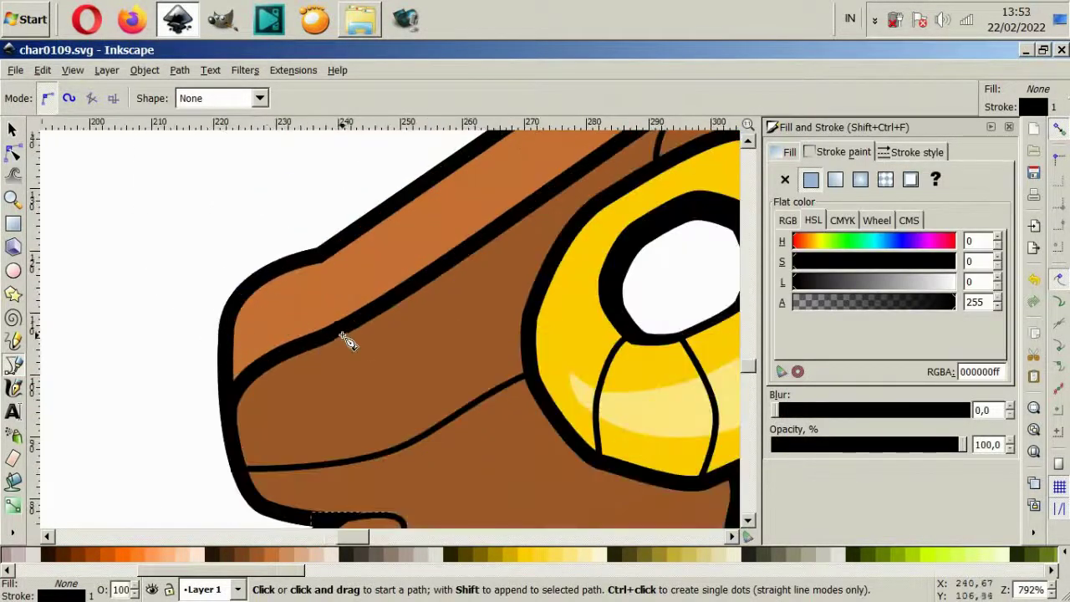
left_click(340, 307)
double_click(485, 144)
left_click(230, 350)
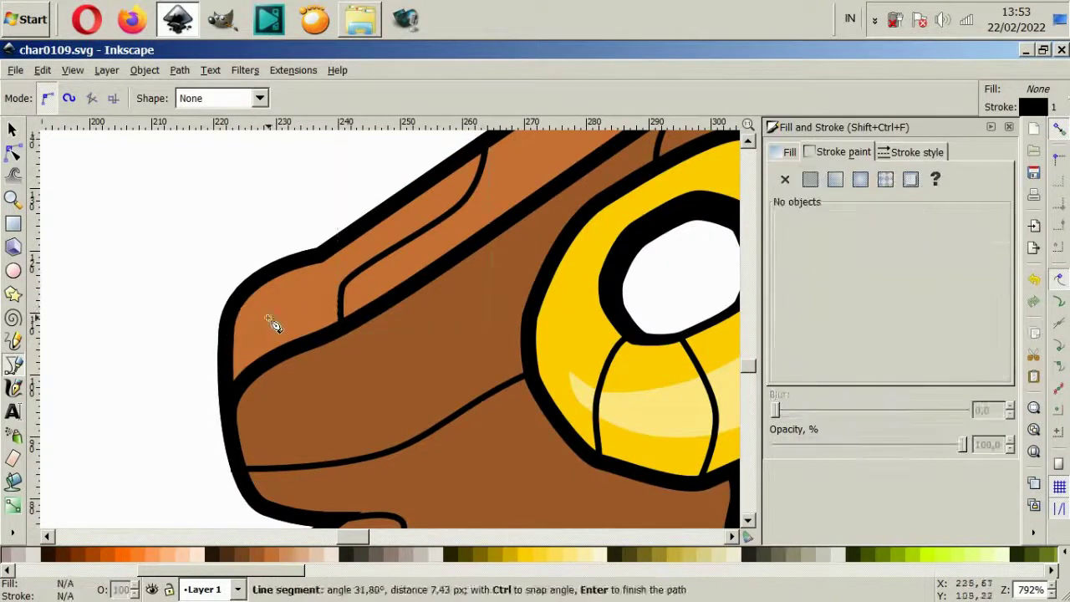
left_click_drag(249, 288, 323, 299)
key("Return")
- Draw a curved line along the board's top edge to its right end
scroll(323, 298, "down", 6)
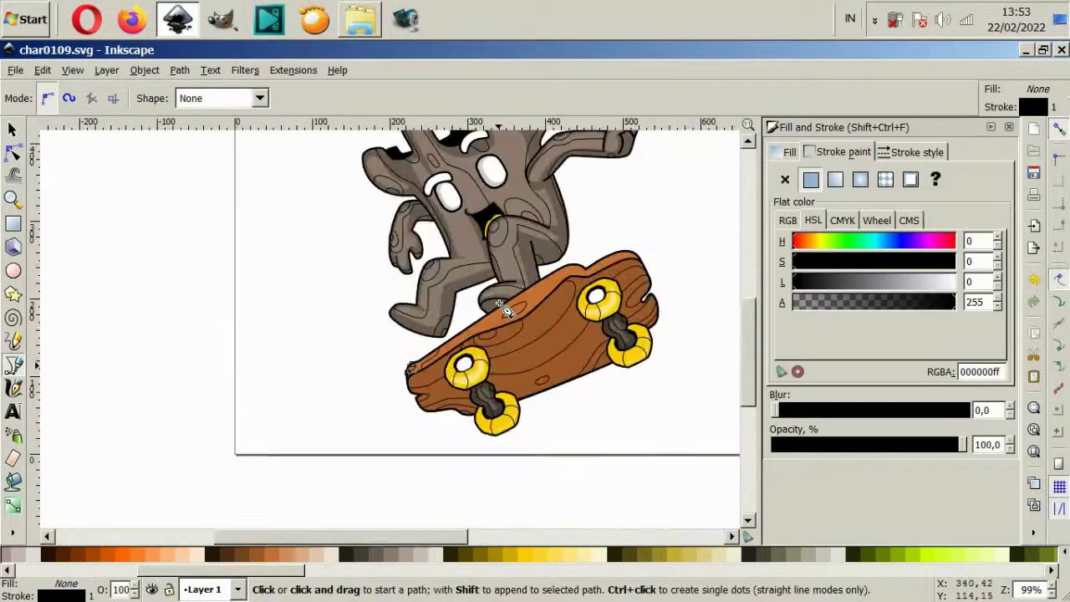
scroll(332, 299, "up", 4)
left_click(450, 221)
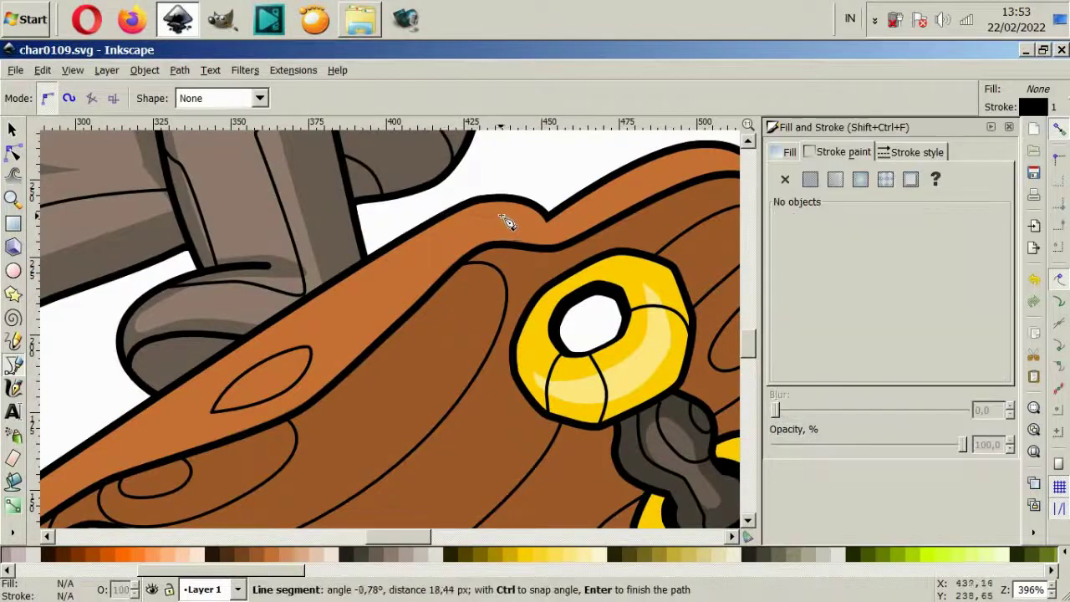
left_click(543, 220)
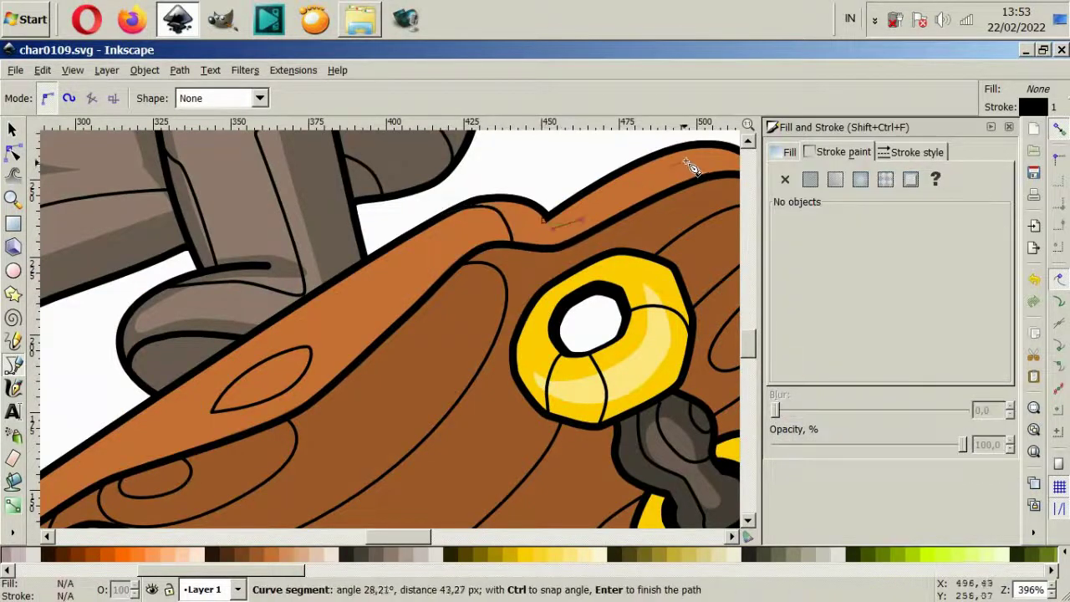
left_click_drag(727, 159, 627, 163)
scroll(627, 162, "down", 1)
key("Return")
scroll(434, 313, "down", 3)
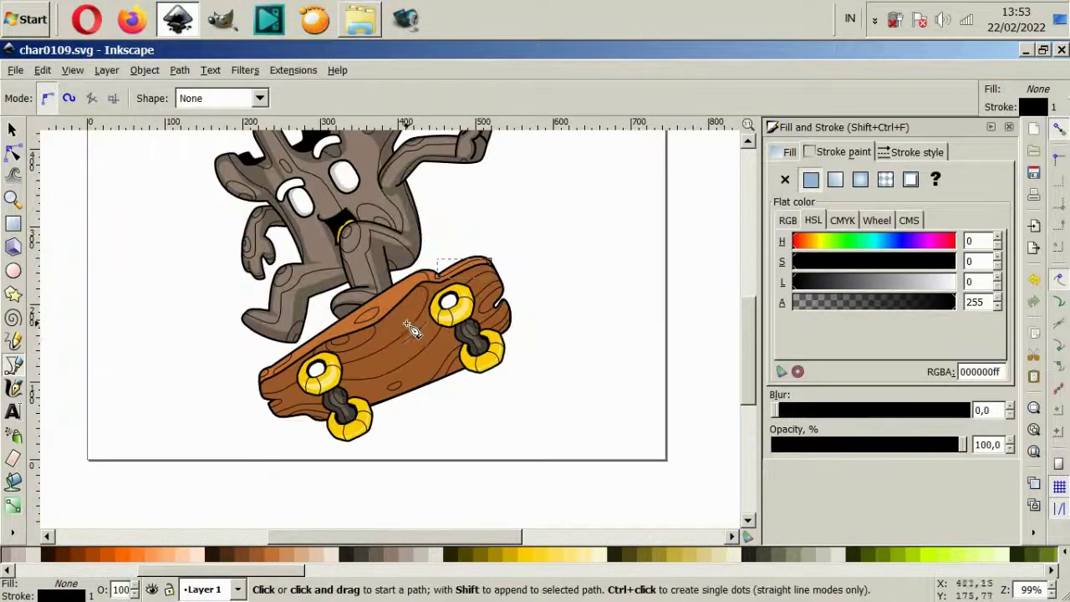
scroll(367, 332, "up", 2)
scroll(359, 326, "up", 3)
scroll(358, 318, "up", 1)
- Add two more grain lines along the board's upper edge, then deselect everything
key("s")
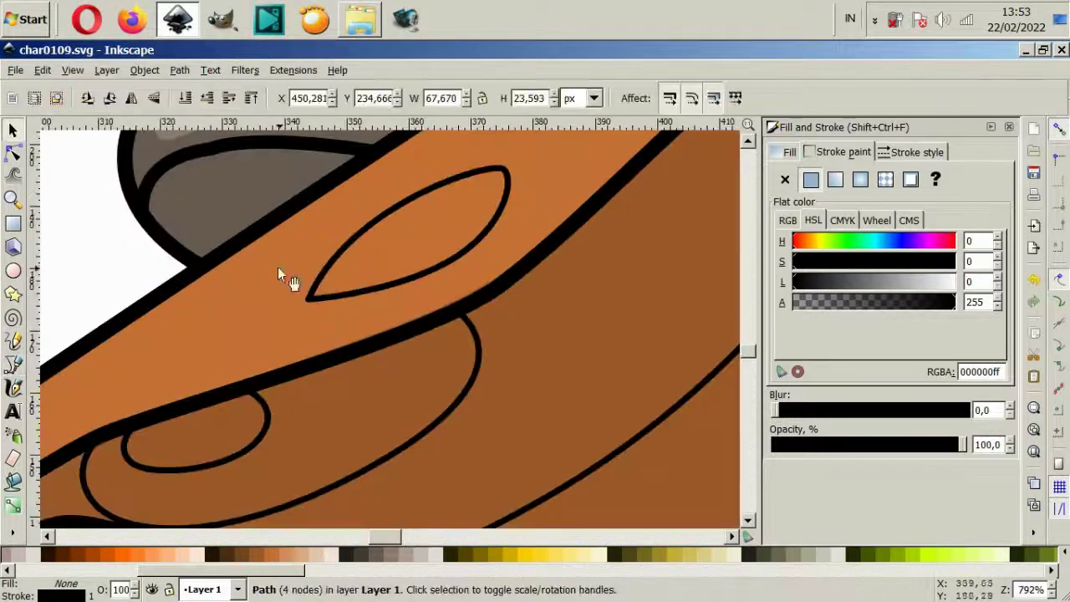
scroll(220, 233, "down", 1)
key("Escape")
key("b")
left_click(321, 365)
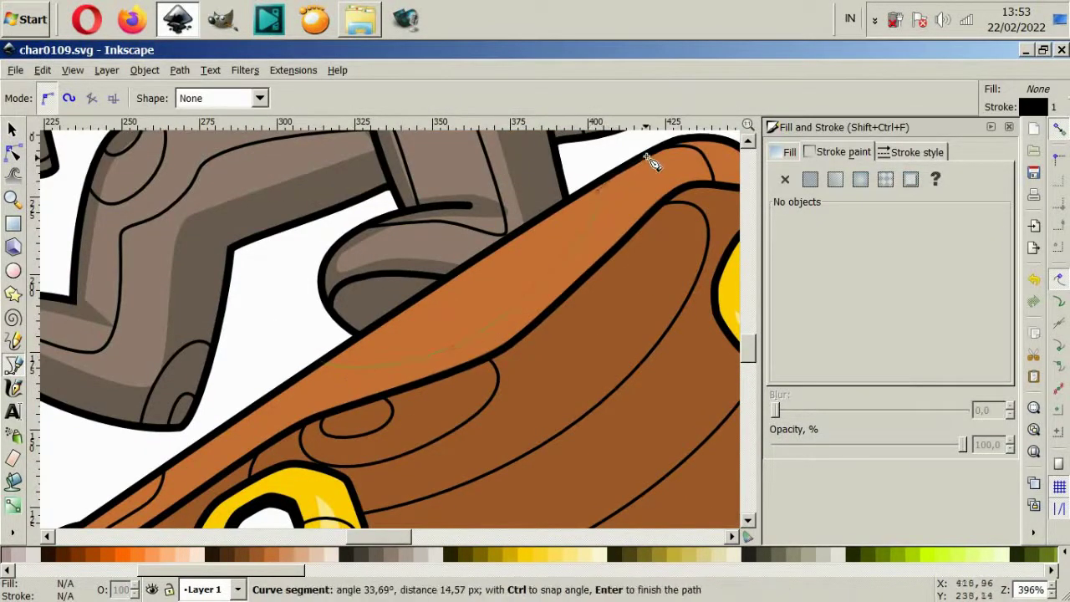
key("Return")
mouse_move(651, 163)
left_mouse_down()
mouse_move(585, 225)
mouse_move(645, 225)
left_mouse_up()
left_click(504, 266)
key("Return")
key("5")
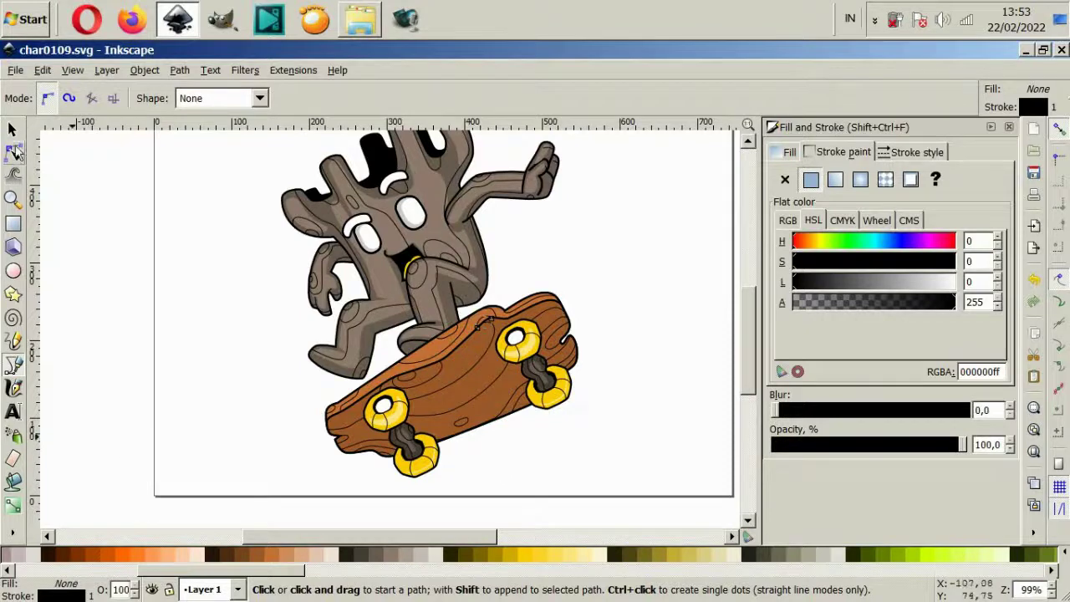
left_click(12, 129)
left_click(607, 420)
- Trace a closed curved shading outline around the skateboard deck
scroll(480, 452, "up", 2)
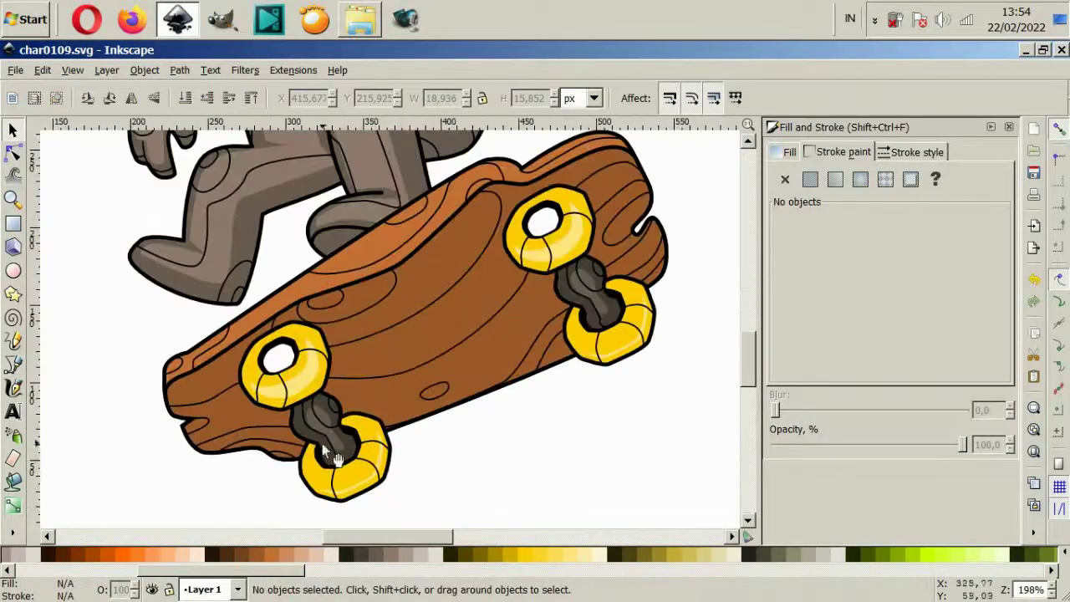
key("b")
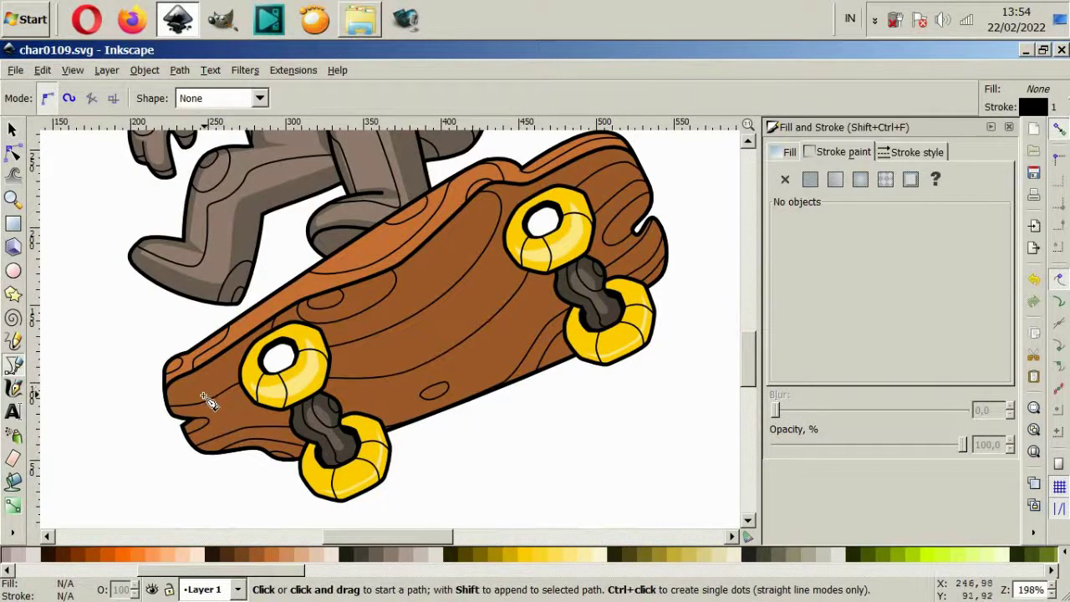
left_click(188, 393)
left_click_drag(404, 281, 440, 262)
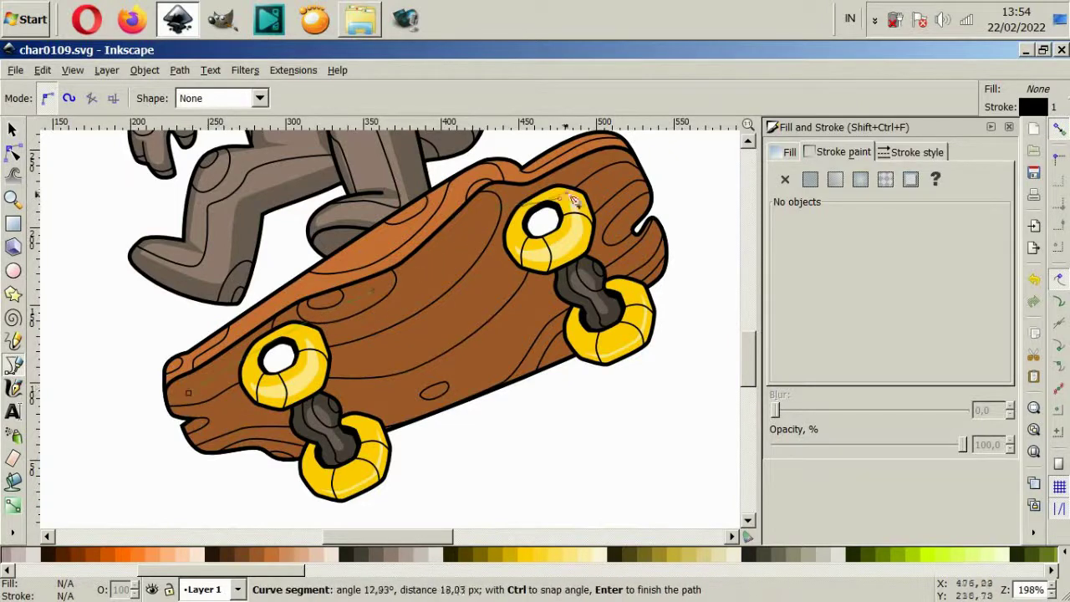
left_click_drag(612, 173, 635, 188)
left_click(564, 237)
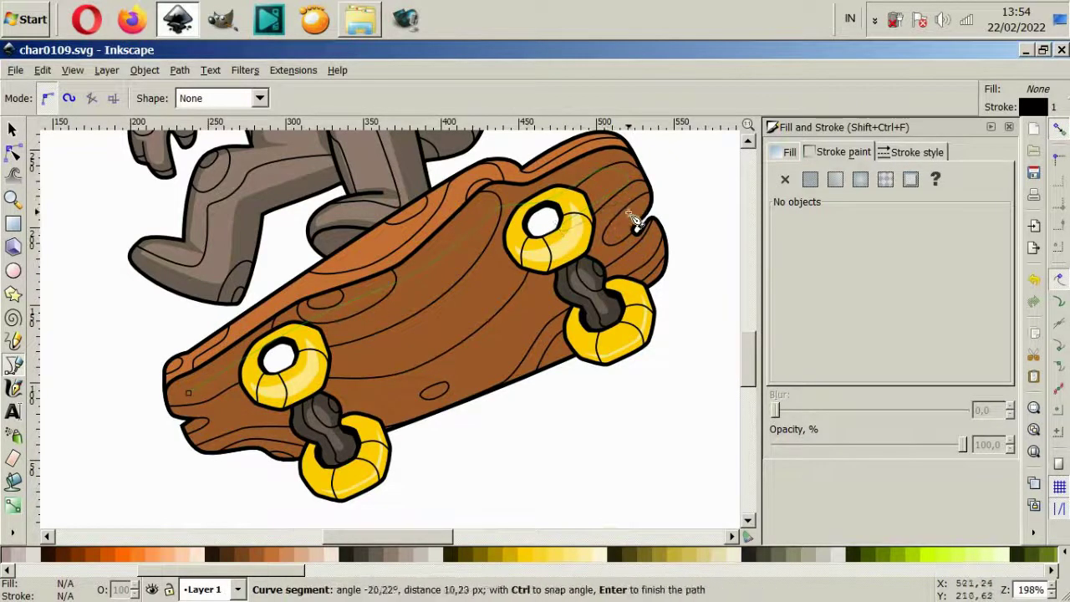
left_click_drag(504, 311, 519, 284)
left_click_drag(337, 362, 341, 359)
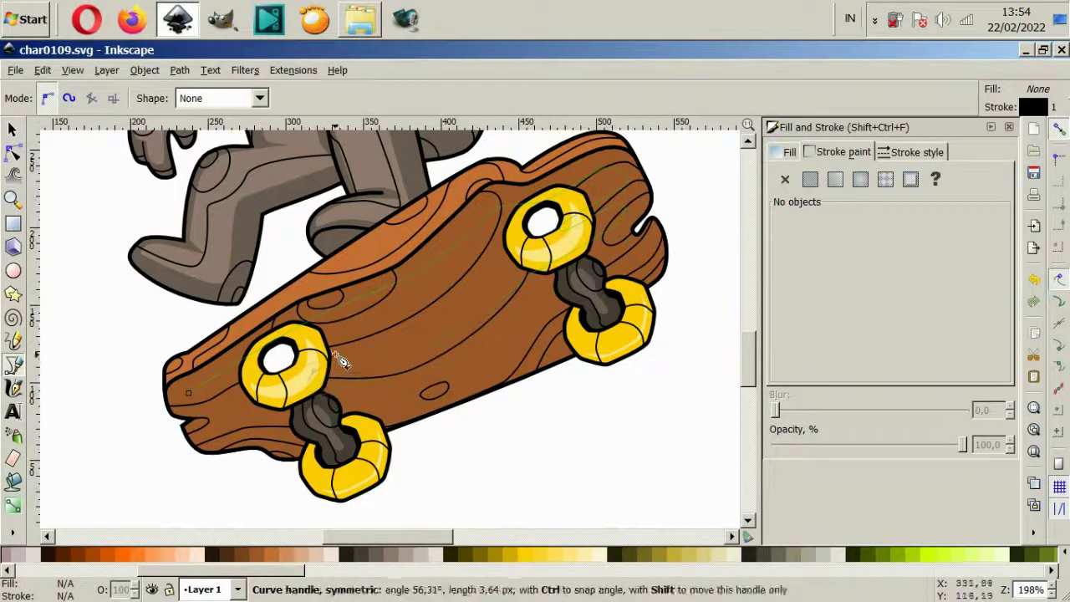
left_click_drag(213, 408, 238, 451)
left_click(188, 393)
- Add a small closed crack shape at the board's lower-left edge, abandoning a second outline
left_click(213, 445)
left_click(213, 445)
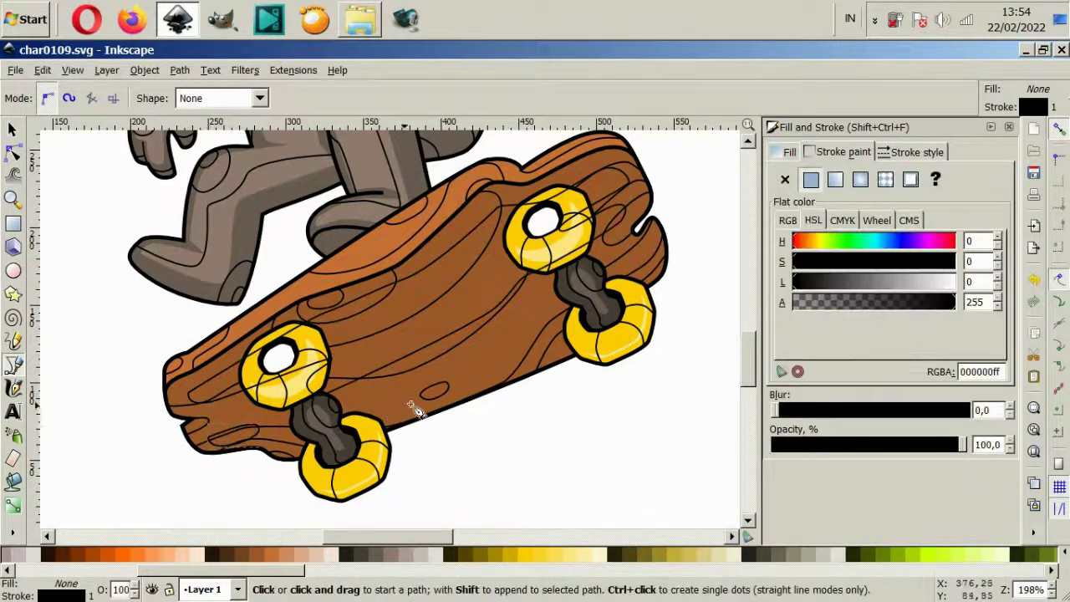
left_click(384, 408)
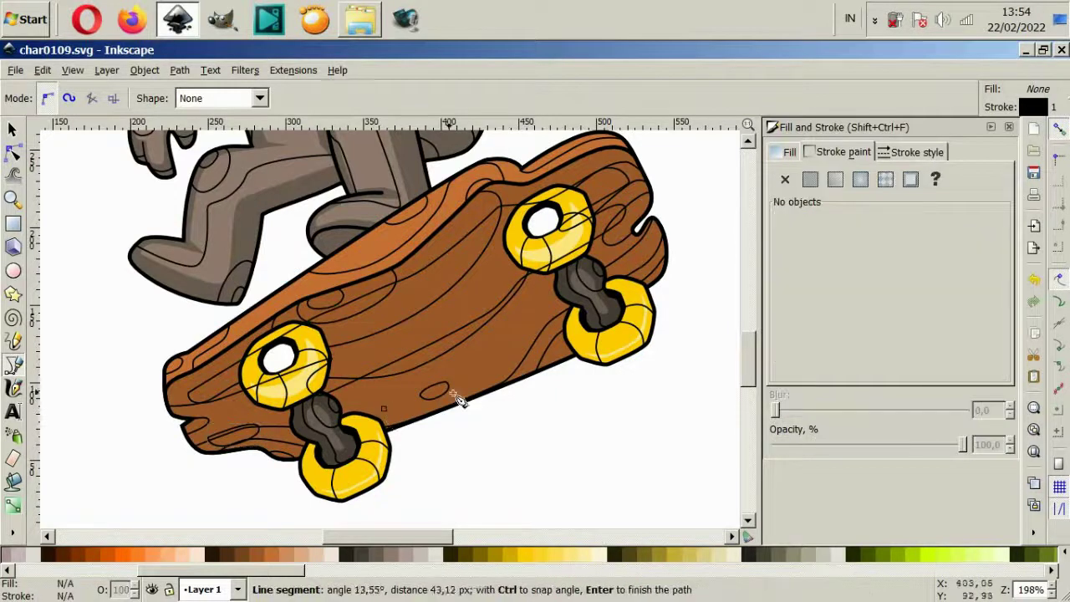
key("Escape")
- Give the deck shading shape a light orange fill with no outline, lowered beneath the board's lines
key("s")
left_click(387, 380)
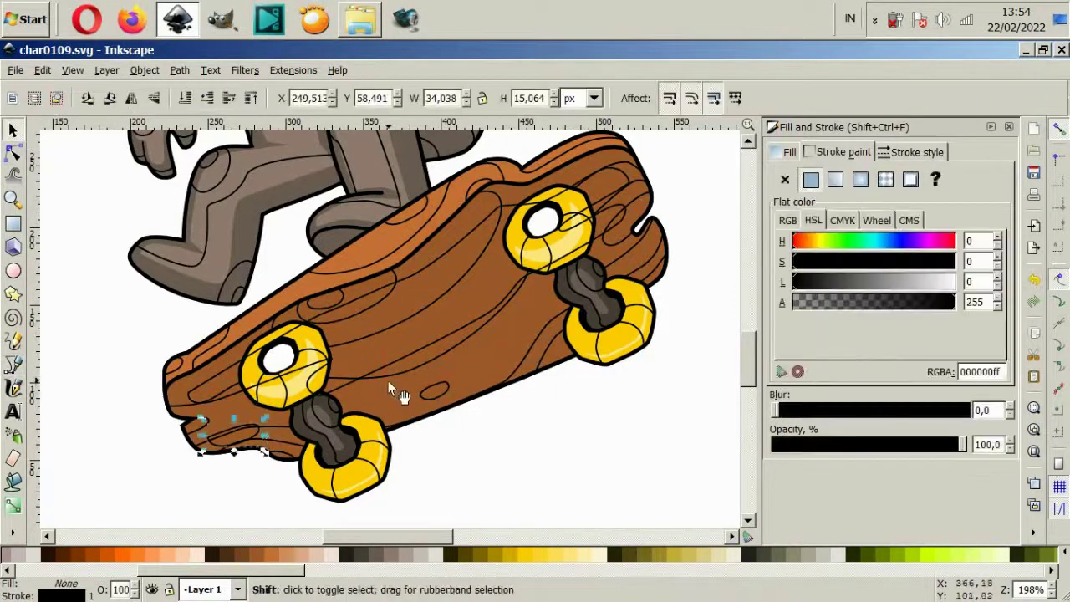
left_click(489, 494)
left_click(187, 384)
left_click(202, 401, "alt")
left_click(270, 553)
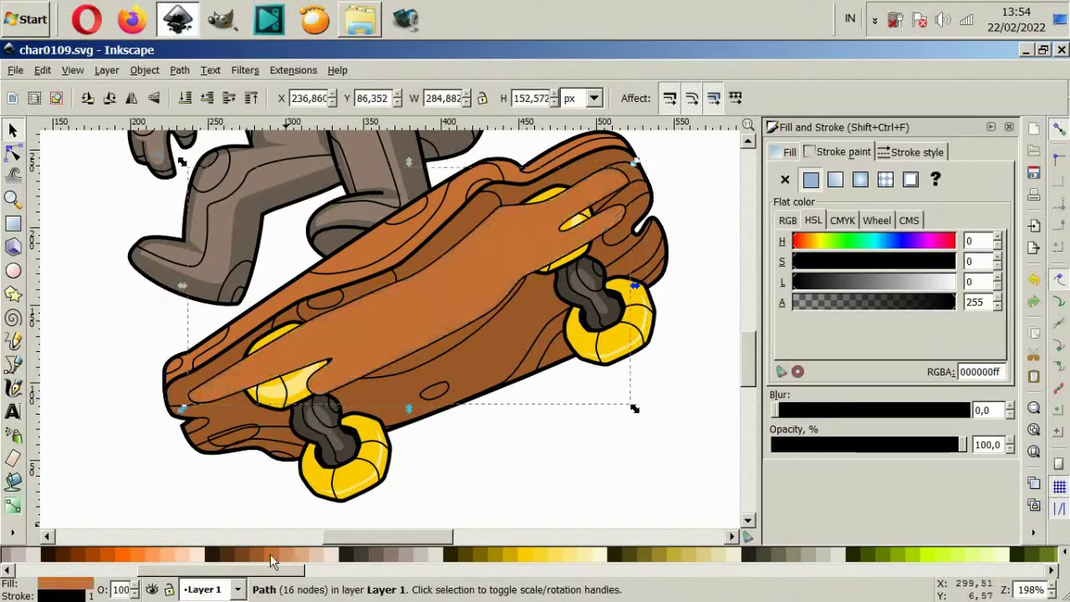
left_click(785, 179)
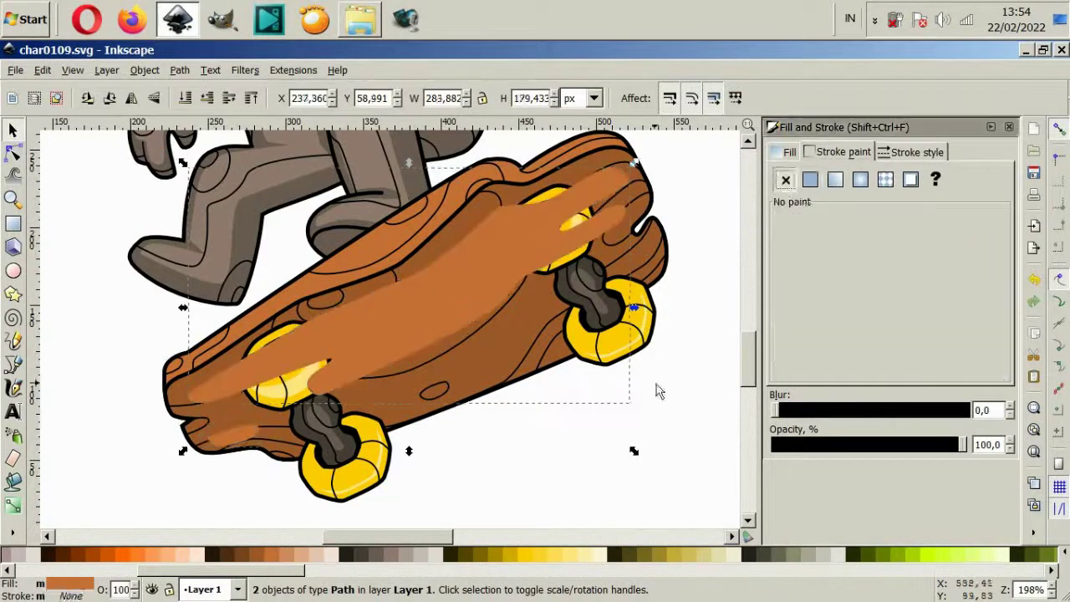
key("Page_Down")
key("Page_Down")
key("Page_Down")
key("Page_Down")
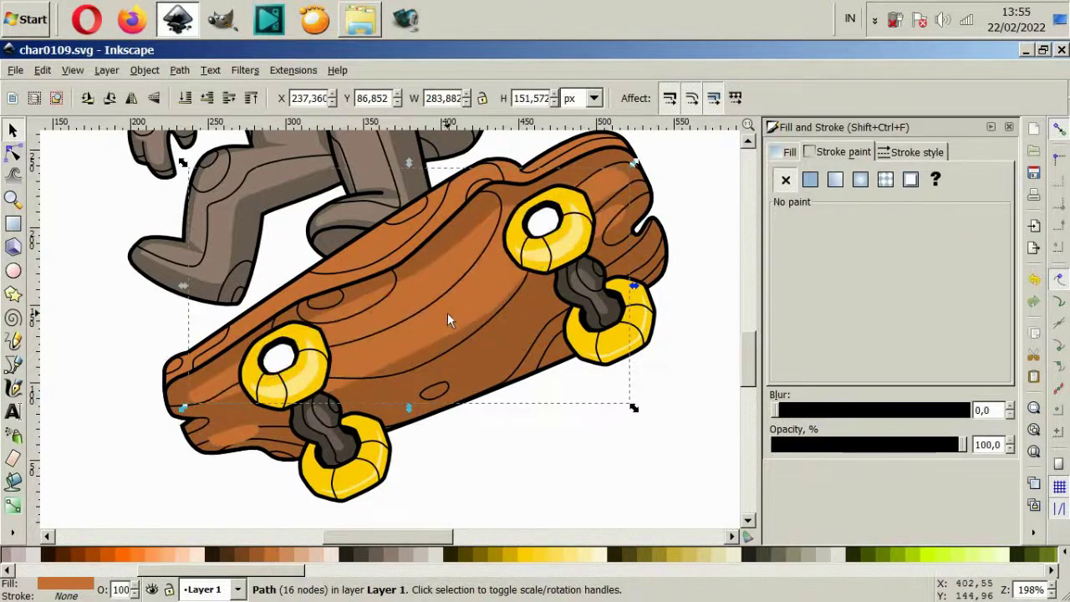
- Reposition the shading shape on the deck, undoing a trial move and resize
left_click(242, 439)
left_click(413, 501)
scroll(414, 501, "down", 4, "ctrl")
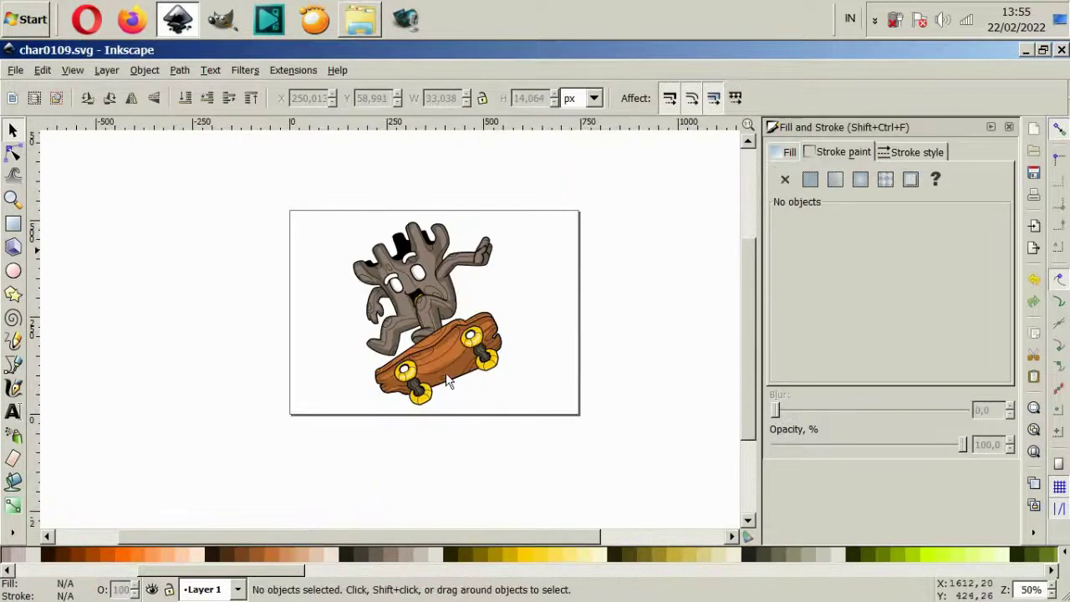
scroll(465, 382, "up", 4, "ctrl")
left_click_drag(430, 354, 432, 351)
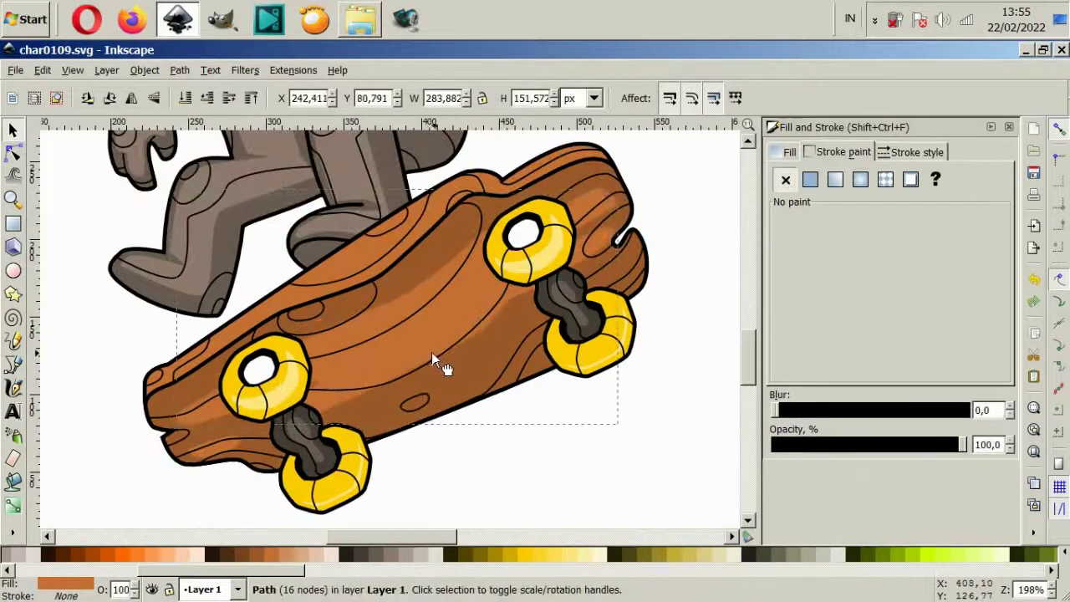
left_click_drag(616, 426, 588, 408)
left_click_drag(466, 385, 461, 393)
key("ctrl+z")
key("ctrl+z")
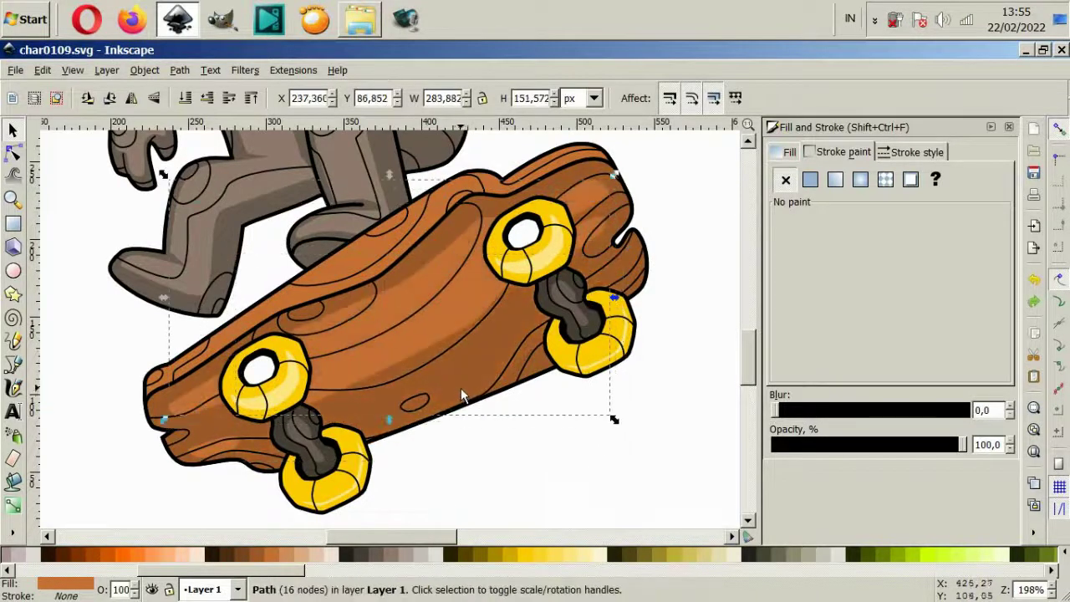
left_click_drag(308, 317, 403, 335)
left_click(616, 447)
scroll(485, 422, "down", 4)
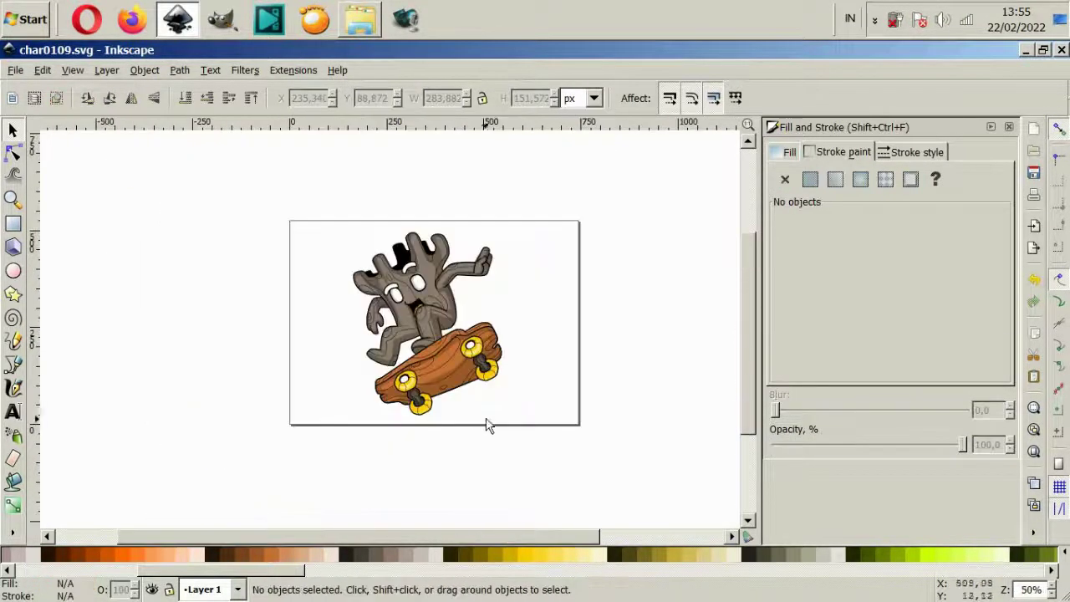
scroll(535, 393, "up", 2)
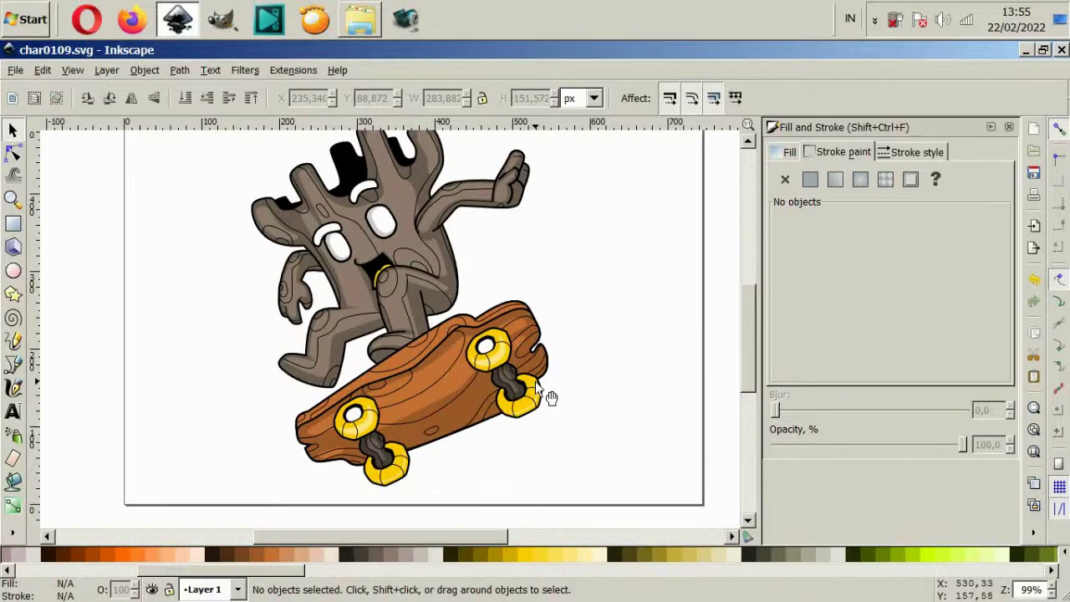
- Inspect the shading shape's nodes with the Node tool, then return to object selection
key("n")
left_click(366, 423)
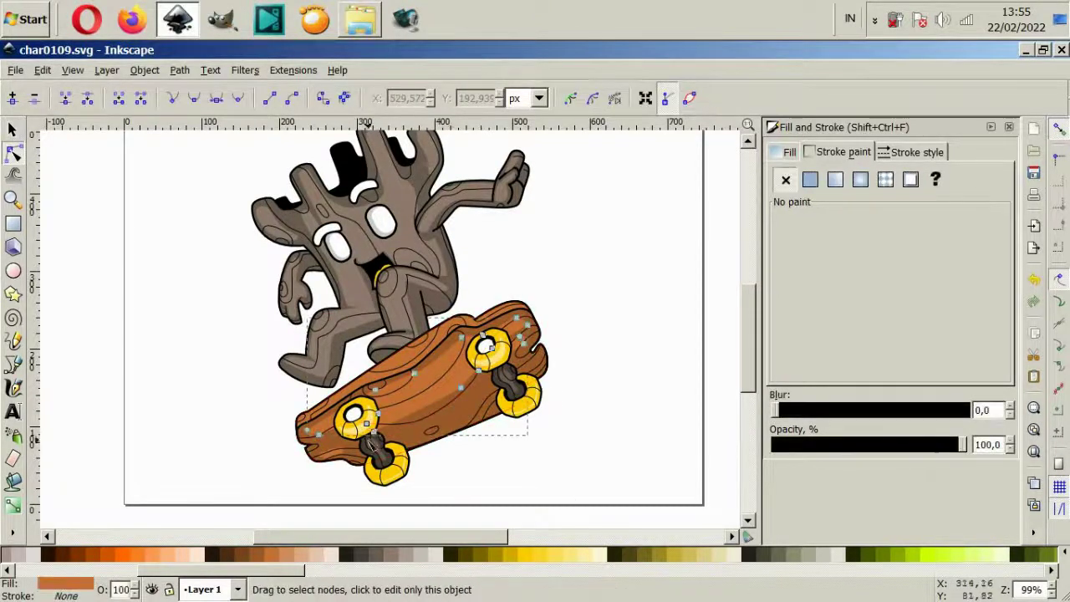
left_click(367, 423)
scroll(368, 423, "up", 4)
scroll(368, 422, "down", 2)
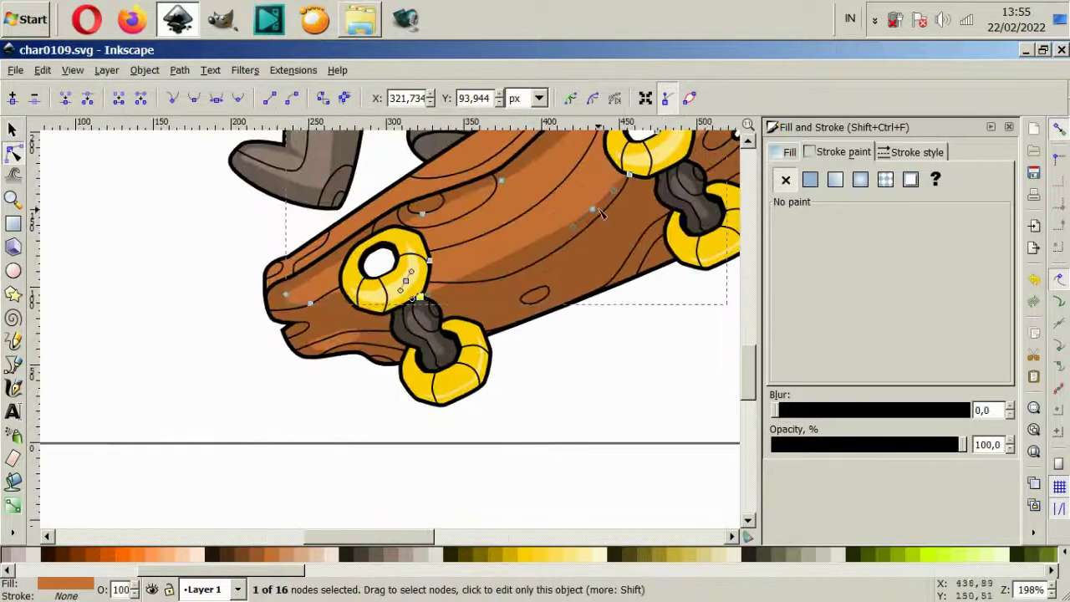
left_click(640, 199, "shift")
left_click(632, 382)
scroll(597, 354, "down", 3)
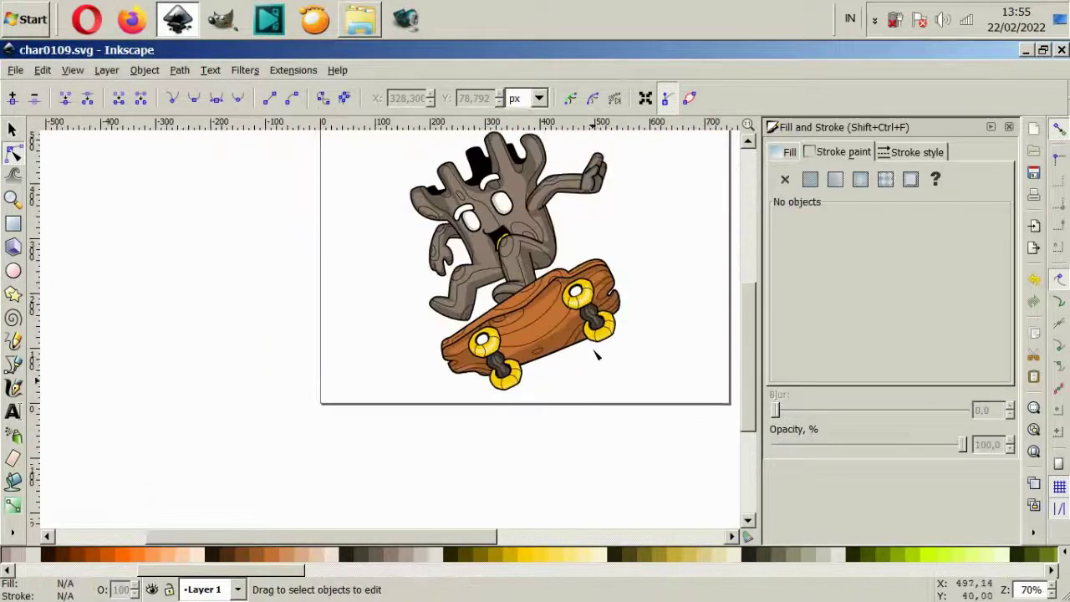
key("s")
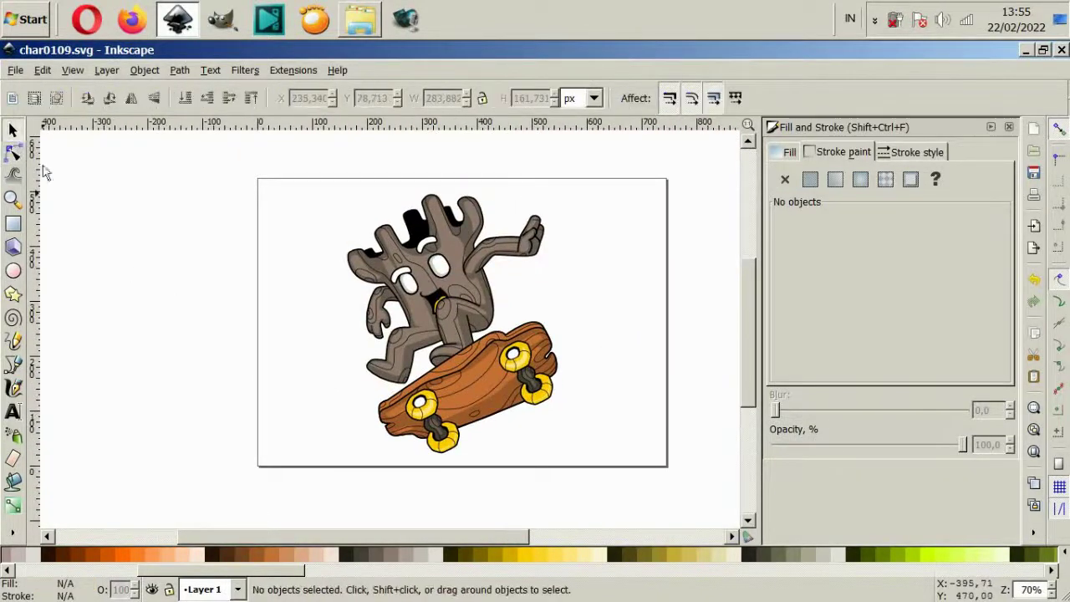
scroll(505, 376, "up", 2)
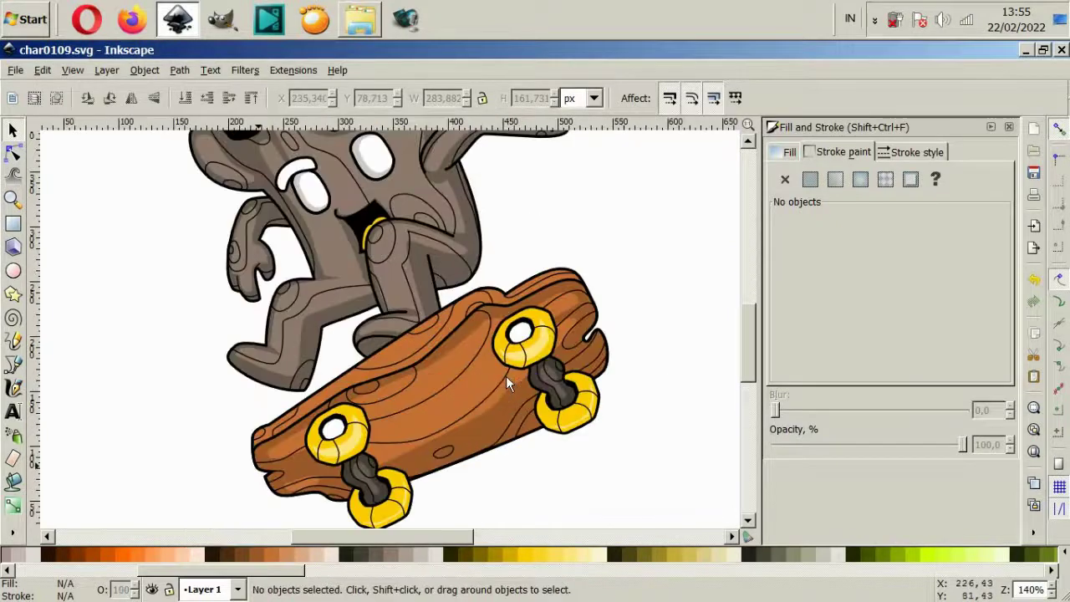
- Start the flame-shaped backdrop outline below the board and curve it up the left side
left_click(13, 365)
scroll(335, 376, "down", 2)
left_click_drag(326, 438, 248, 444)
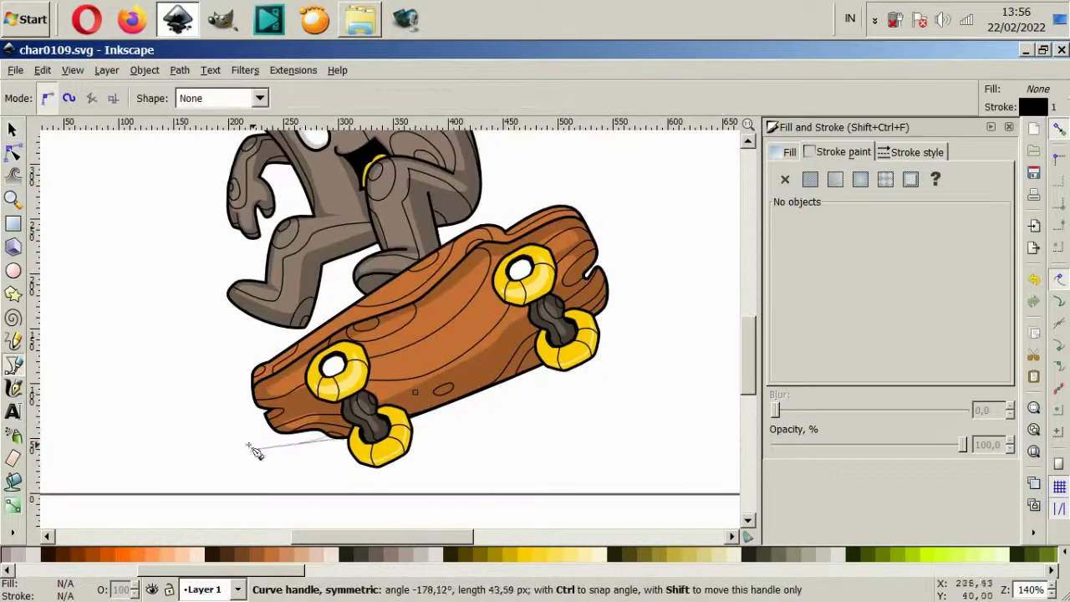
left_click(153, 370)
left_click(201, 351)
scroll(206, 354, "up", 2)
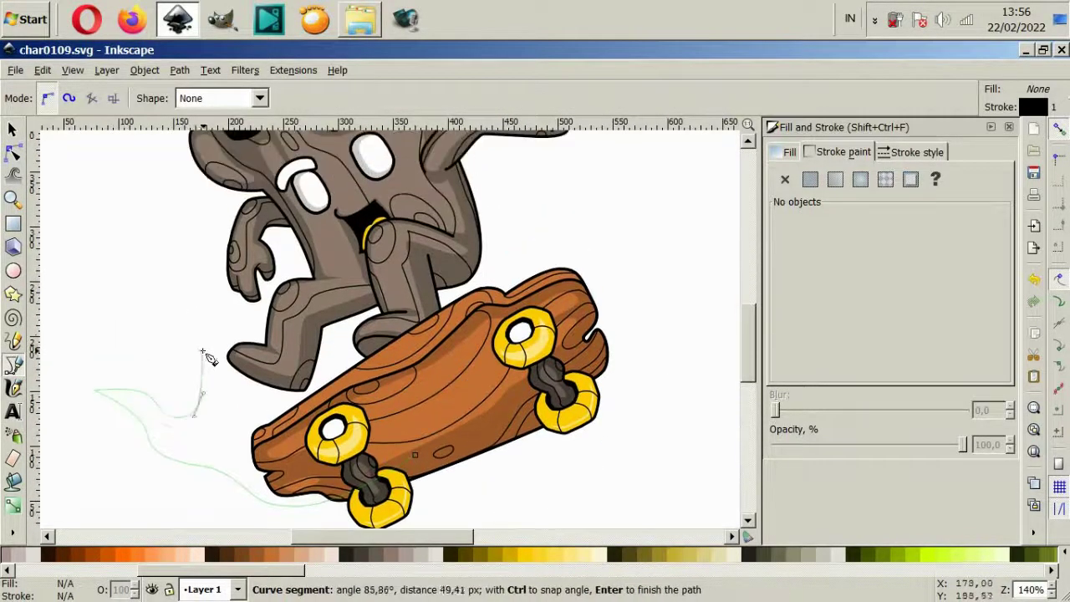
left_click(102, 186)
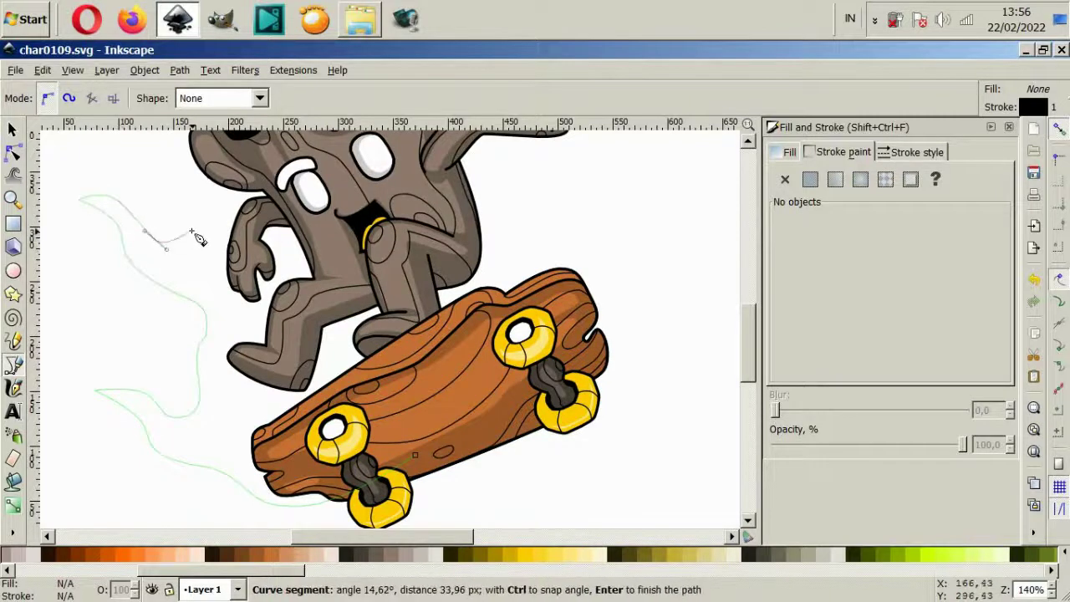
left_click_drag(194, 235, 203, 240)
scroll(278, 260, "up", 3)
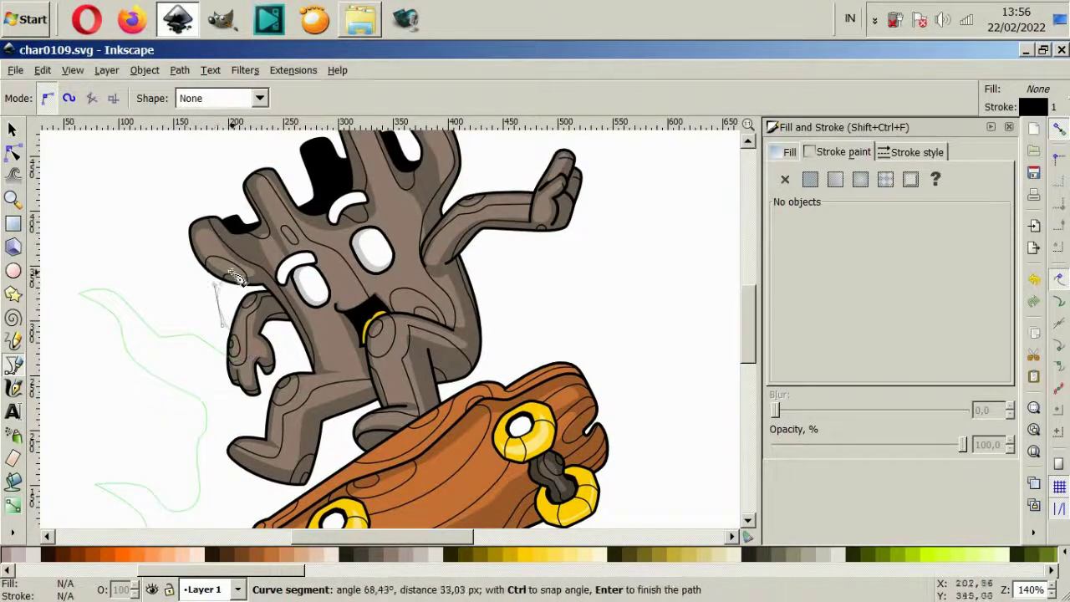
scroll(218, 173, "up", 2)
- Continue the flame outline over the head and around the board's right end, closing it beneath the wheels
left_click(280, 192)
left_click(410, 250)
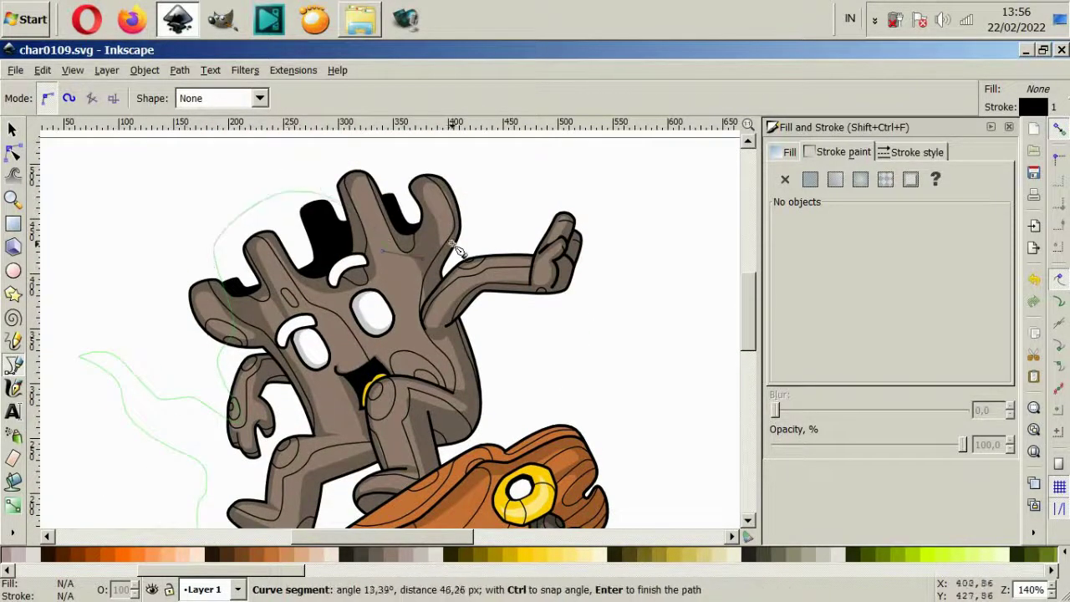
left_click(515, 282)
scroll(550, 280, "down", 3)
scroll(566, 306, "up", 2)
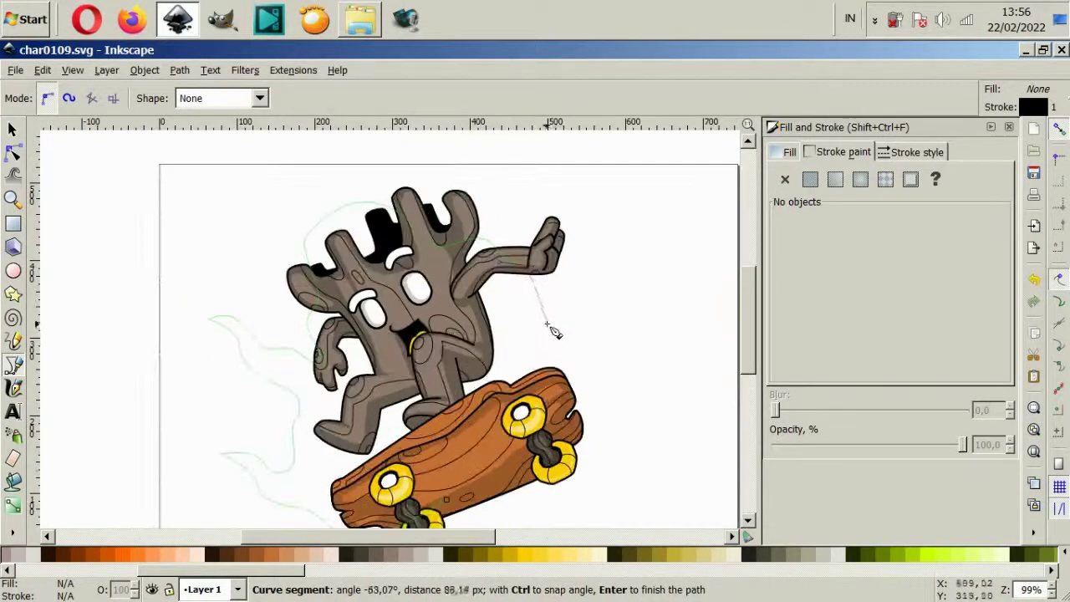
scroll(551, 309, "up", 1)
left_click_drag(571, 316, 572, 308)
scroll(590, 369, "down", 2)
left_click_drag(585, 381, 595, 391)
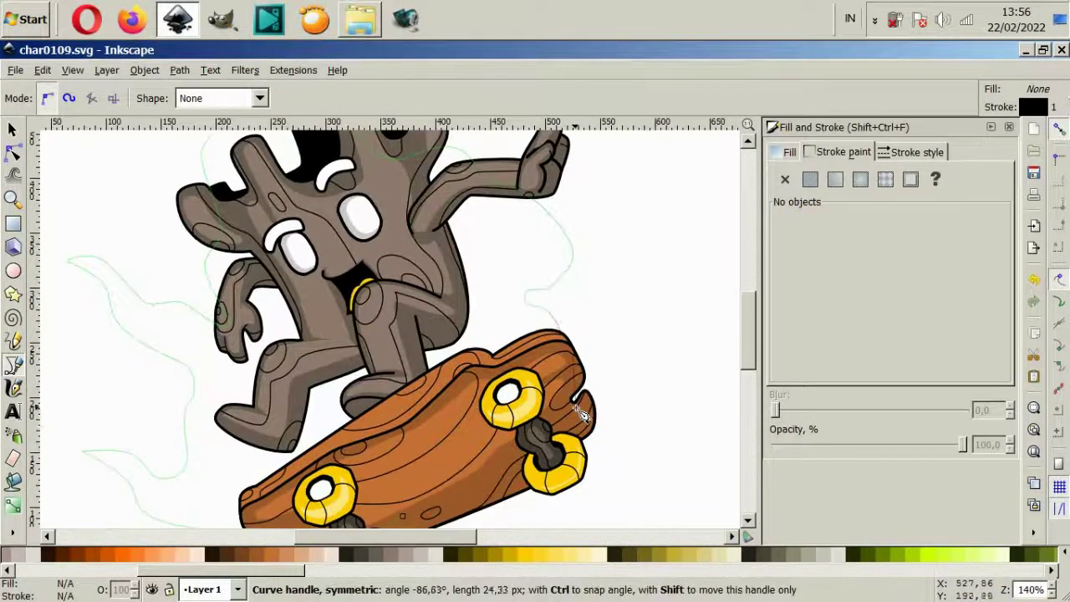
scroll(552, 367, "down", 4)
left_click(368, 476)
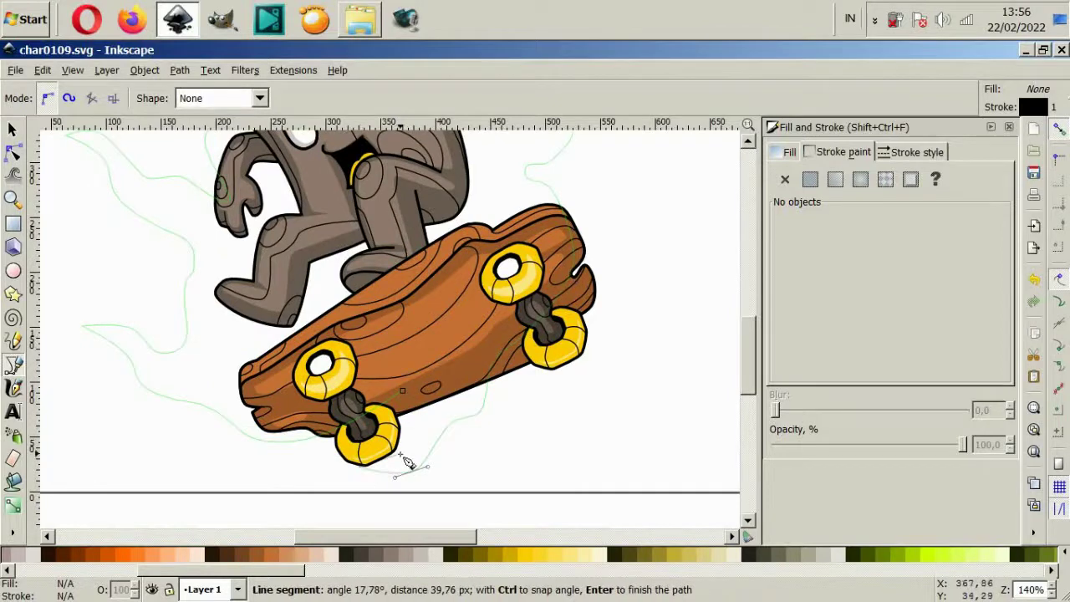
mouse_move(406, 458)
left_mouse_down()
mouse_move(432, 406)
mouse_move(420, 380)
left_mouse_up()
- Fill the flame shape yellow with no outline and send it behind the character
key("minus")
key("minus")
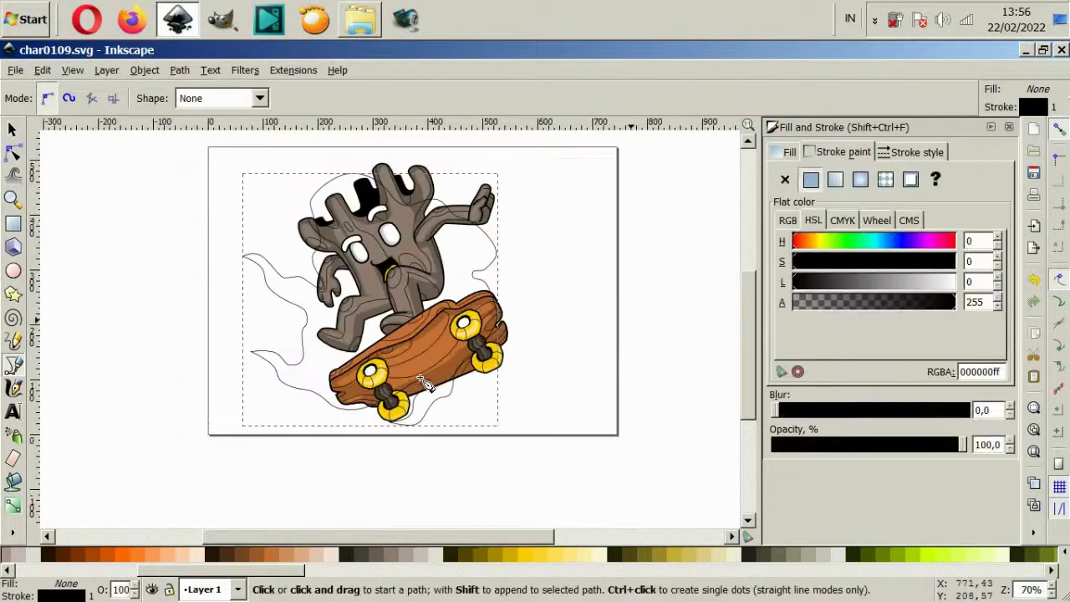
left_click(526, 554)
left_click(7, 554, "shift")
left_click(12, 130)
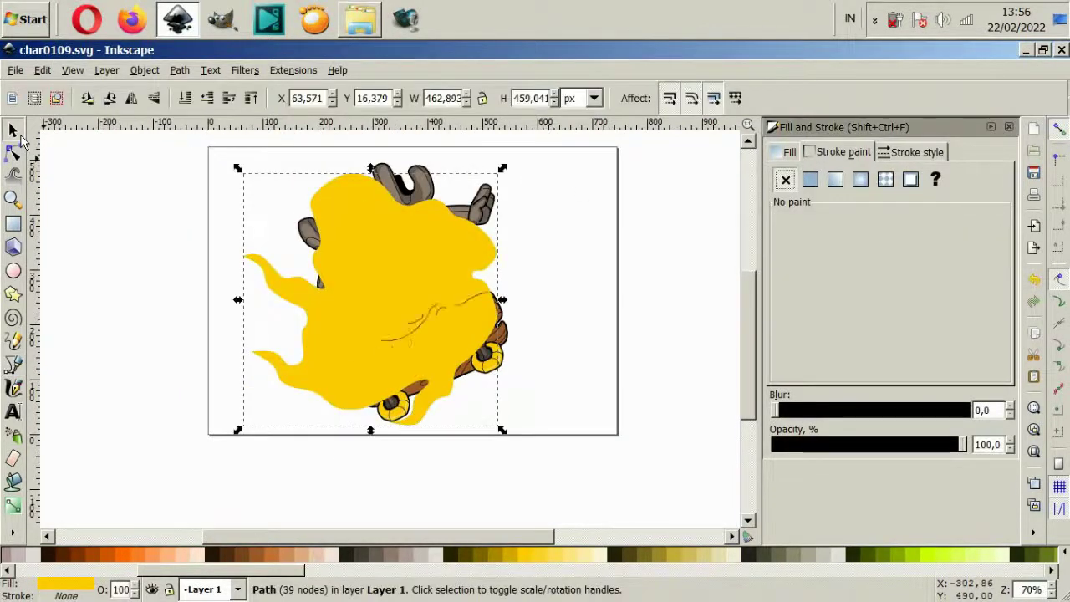
key("End")
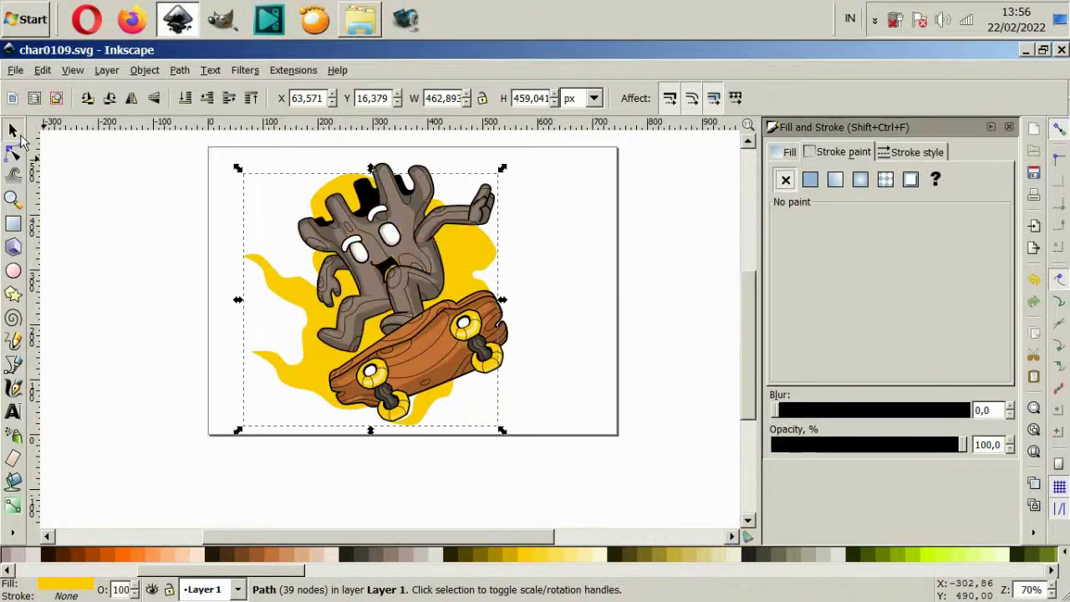
left_click(554, 292)
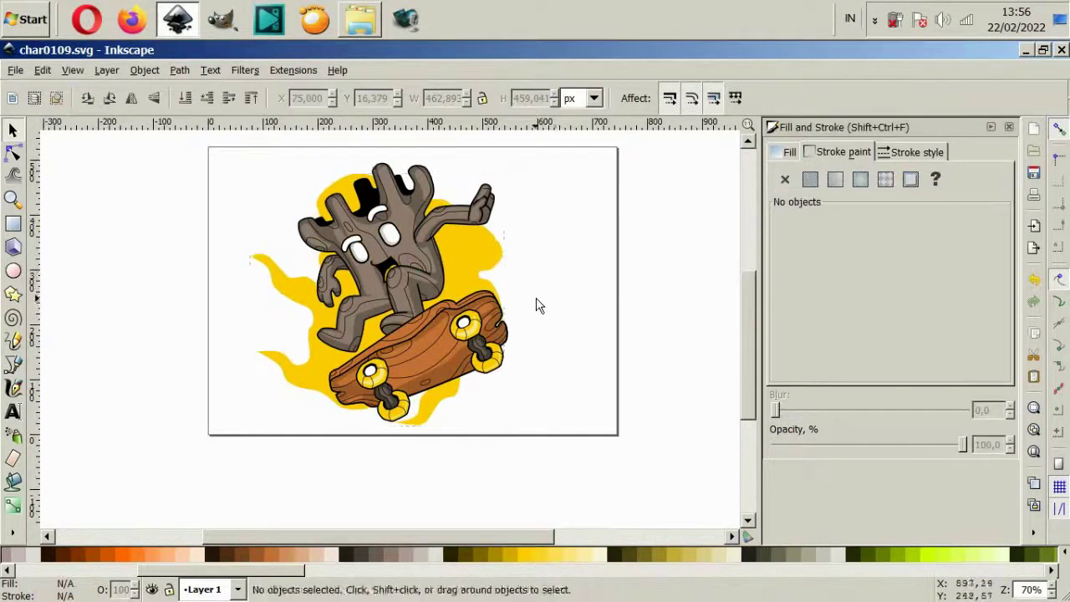
- Fill the skateboard deck's lower shading band with a darker brown palette swatch
scroll(540, 303, "down", 1)
scroll(479, 321, "up", 2)
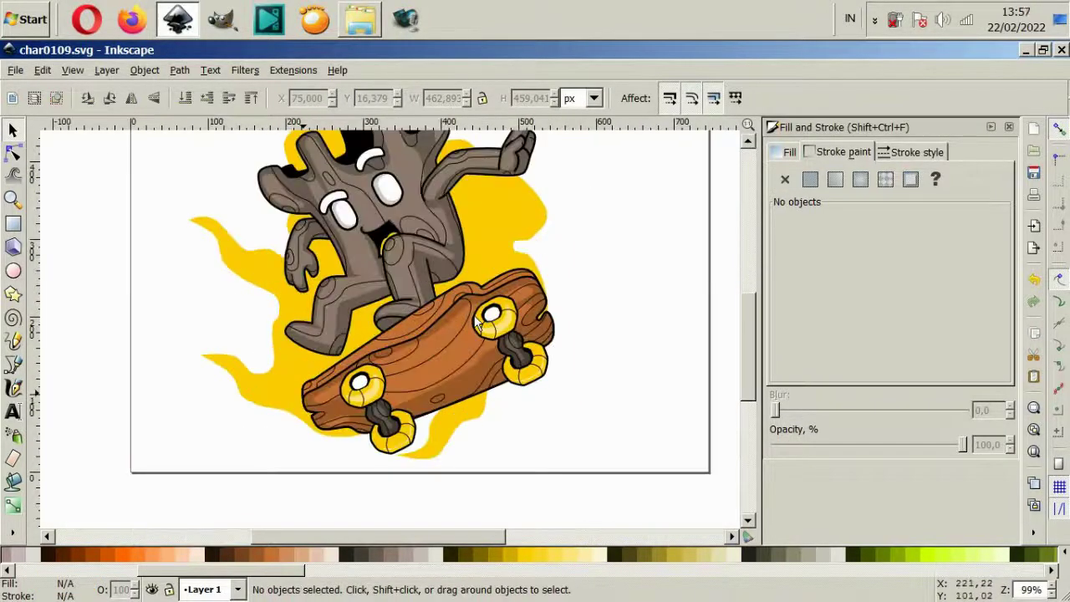
scroll(452, 366, "up", 1)
scroll(444, 479, "up", 3)
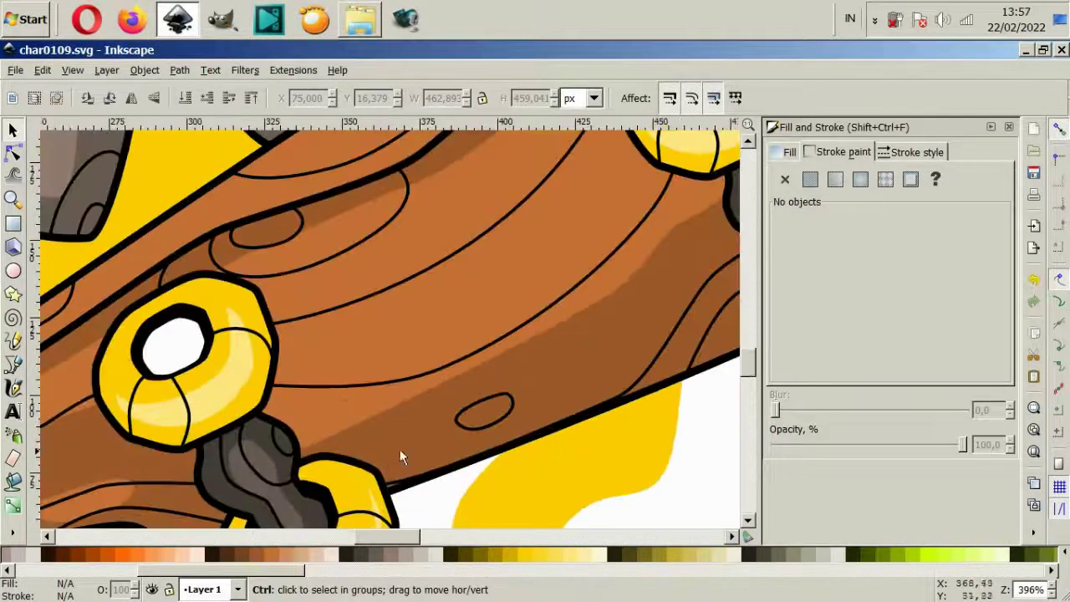
left_click(400, 449, "ctrl")
left_click(246, 558)
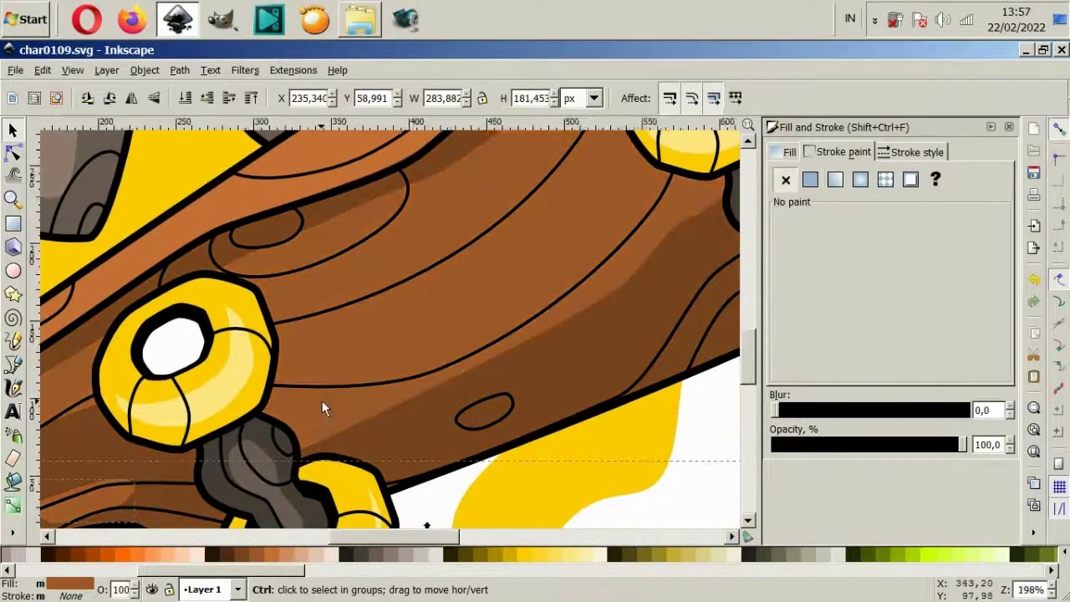
scroll(430, 411, "down", 5)
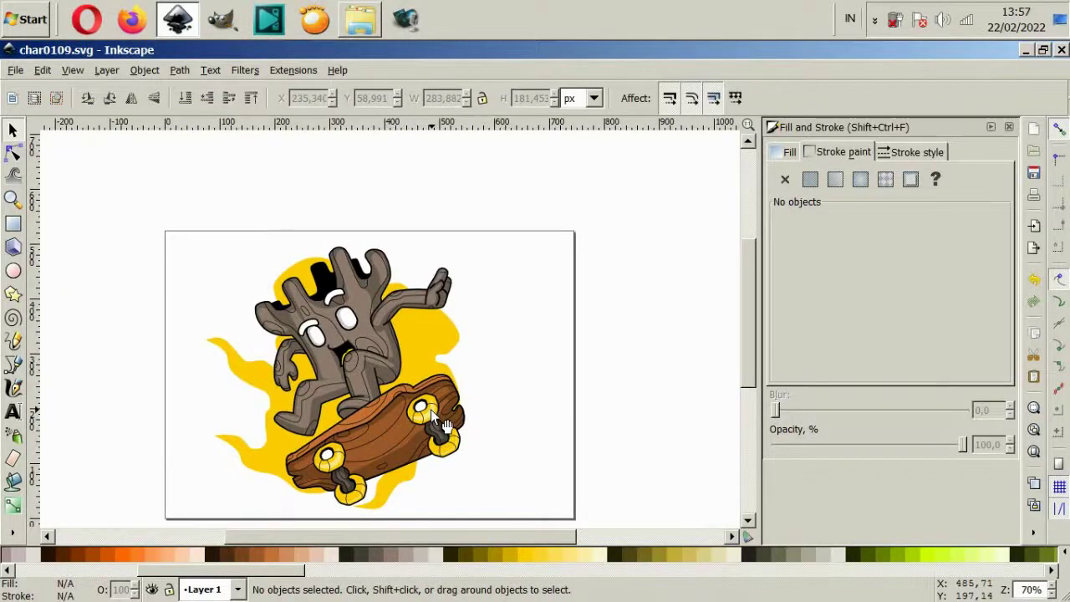
- Draw a curved leaf outline right of the stump with the Bezier tool
scroll(330, 364, "up", 4, "ctrl")
key("b")
scroll(393, 239, "up", 2, "ctrl")
mouse_move(353, 386)
left_mouse_down()
mouse_move(381, 260)
mouse_move(410, 208)
left_mouse_up()
left_click_drag(503, 316, 495, 378)
left_click_drag(352, 389, 368, 418)
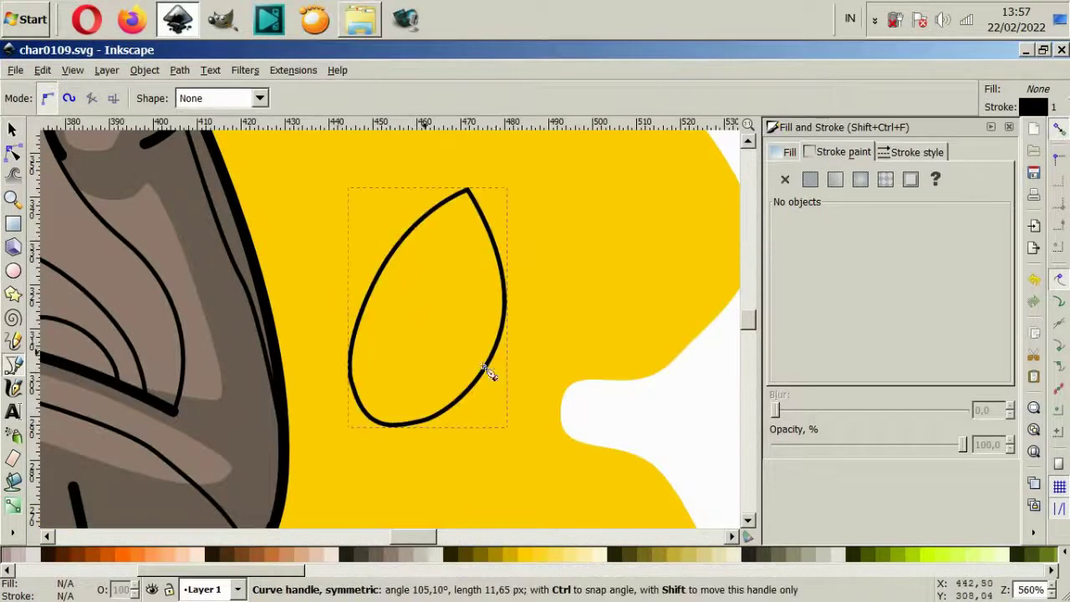
scroll(490, 374, "right", 2)
- Reshape the leaf's nodes into a pointed tip and set its outline width to 2 pt
key("n")
left_click_drag(441, 317, 440, 323)
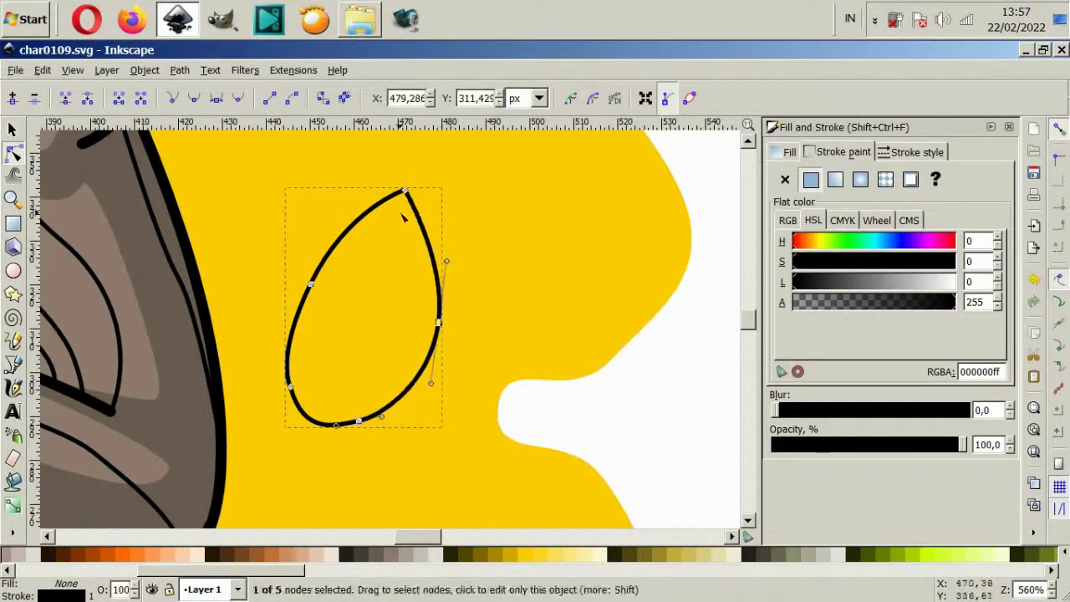
left_click_drag(405, 192, 431, 185)
left_click(299, 283)
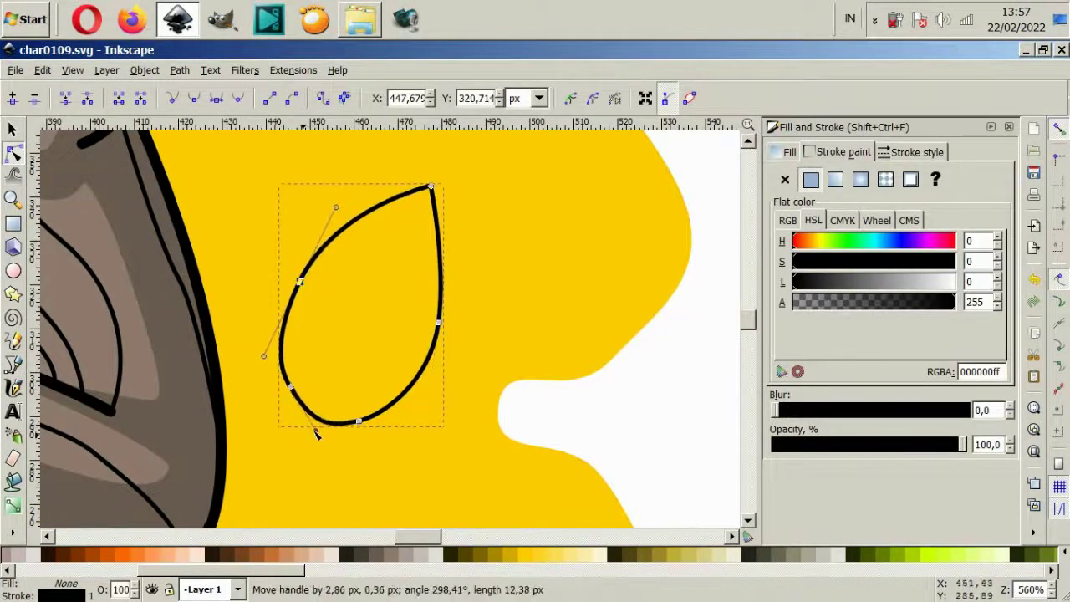
left_click_drag(362, 423, 377, 425)
left_click(917, 151)
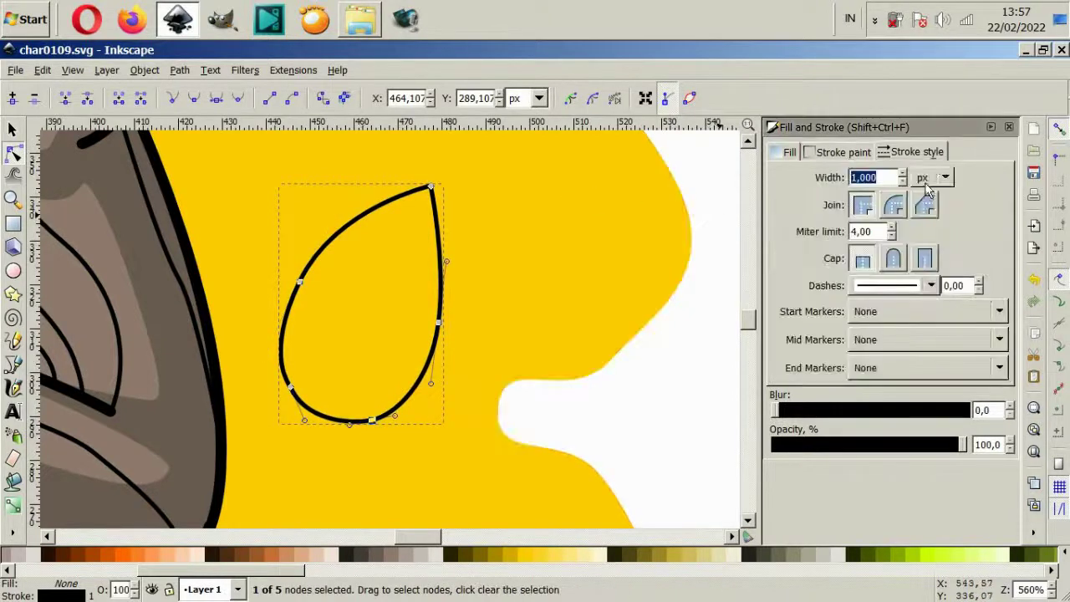
type("2")
key("Tab")
- Draw the leaf's central vein from lower left to tip, plus crosswise veins
key("b")
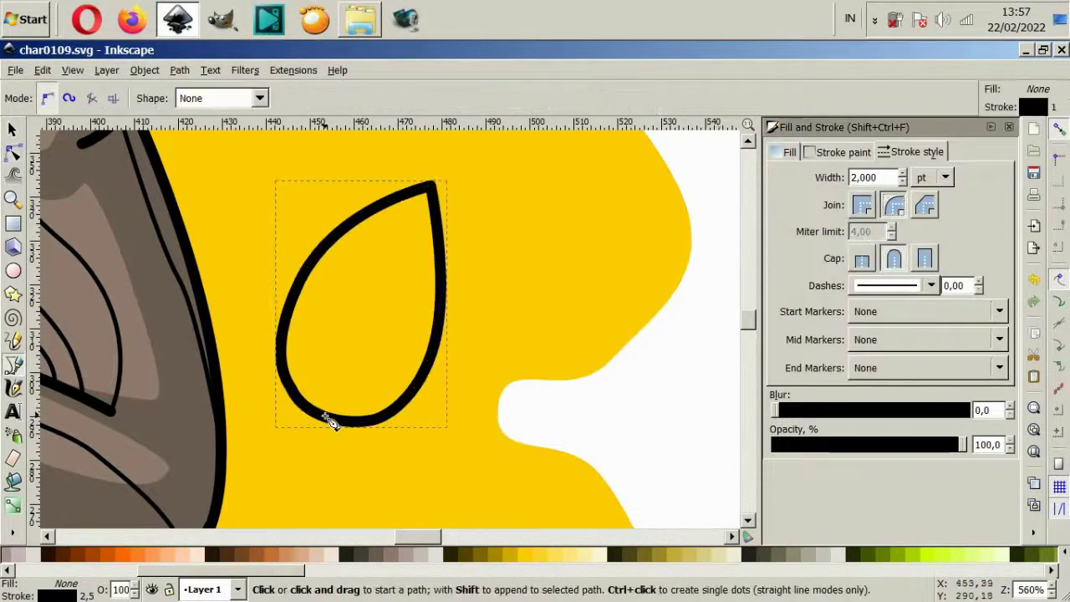
left_click(322, 407)
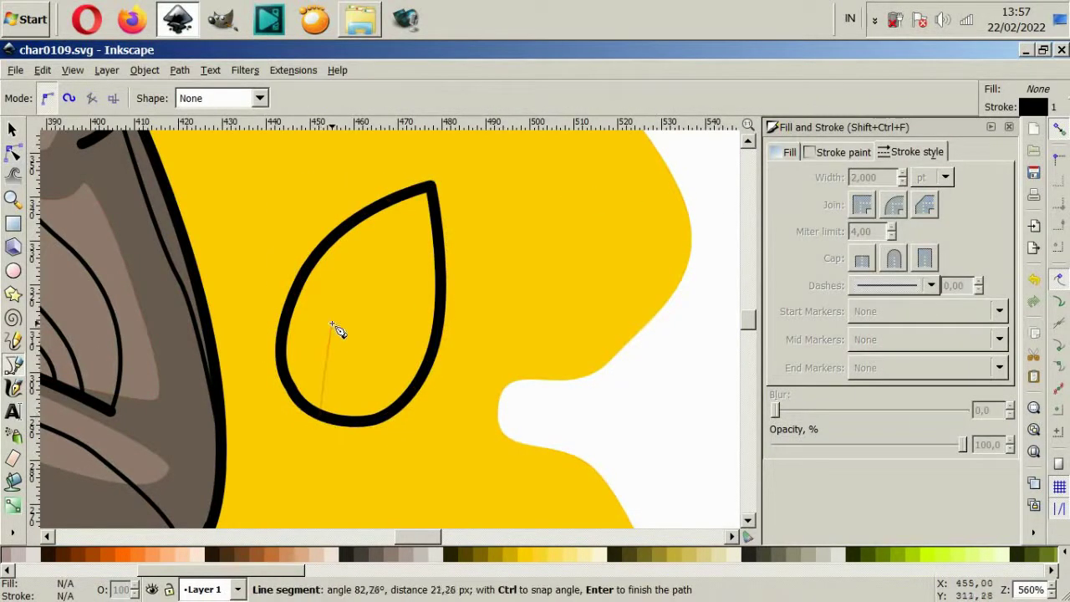
double_click(432, 194)
left_click(422, 378)
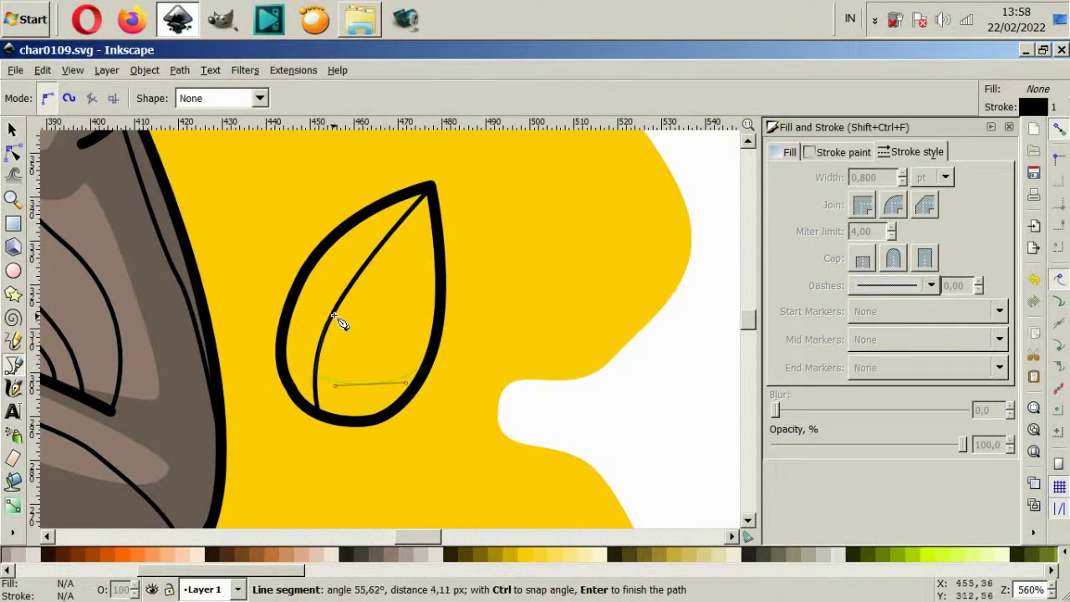
key("Return")
scroll(364, 338, "up", 2)
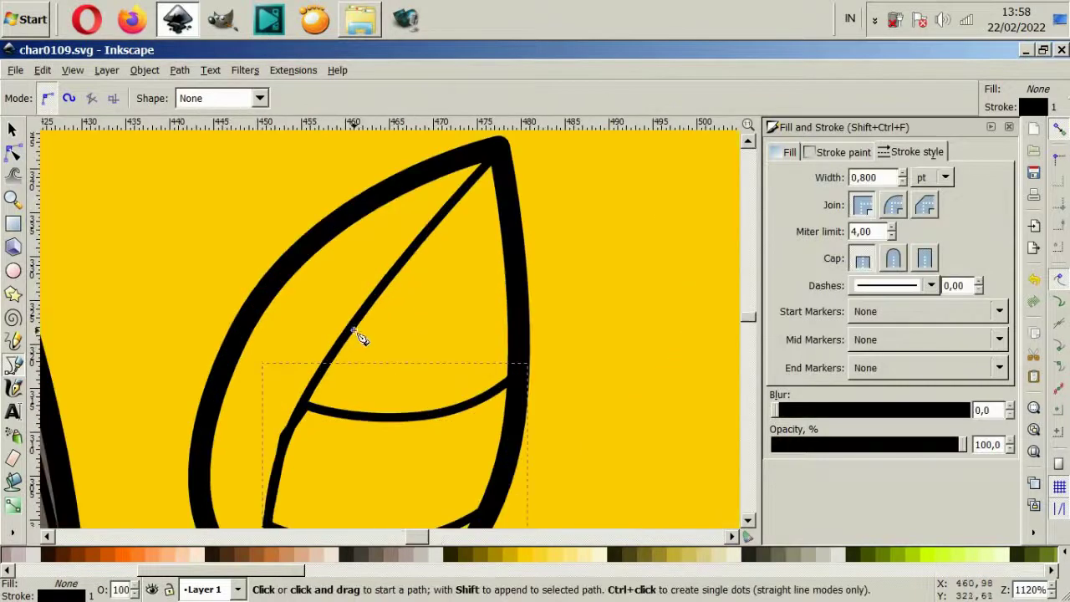
key("Escape")
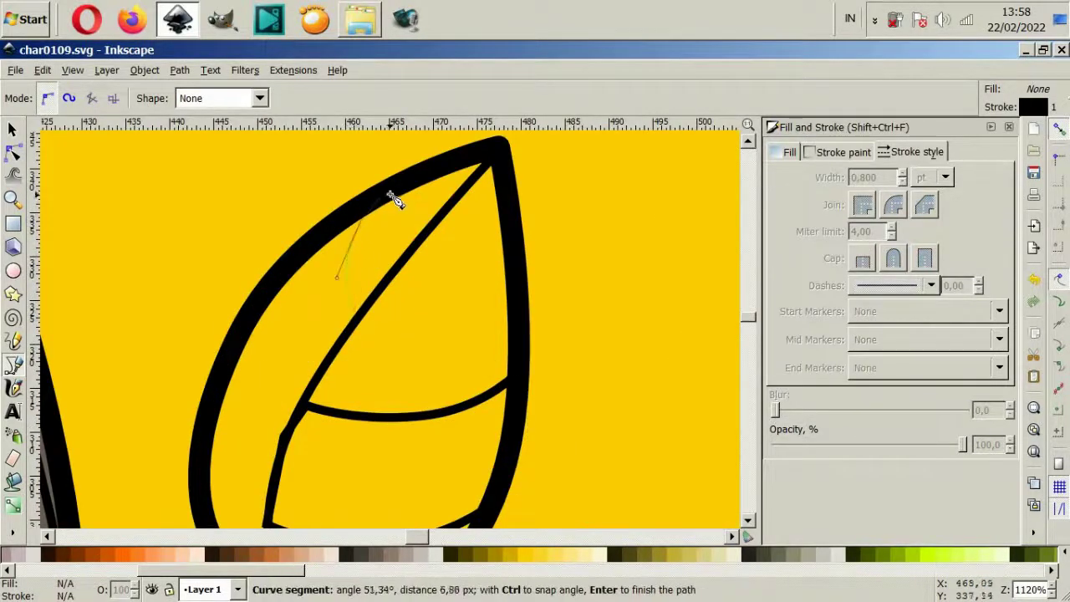
key("Return")
scroll(251, 306, "down", 4)
- Delete an extra vein node and reshape the lower vein so its end meets the outline
left_click(13, 153)
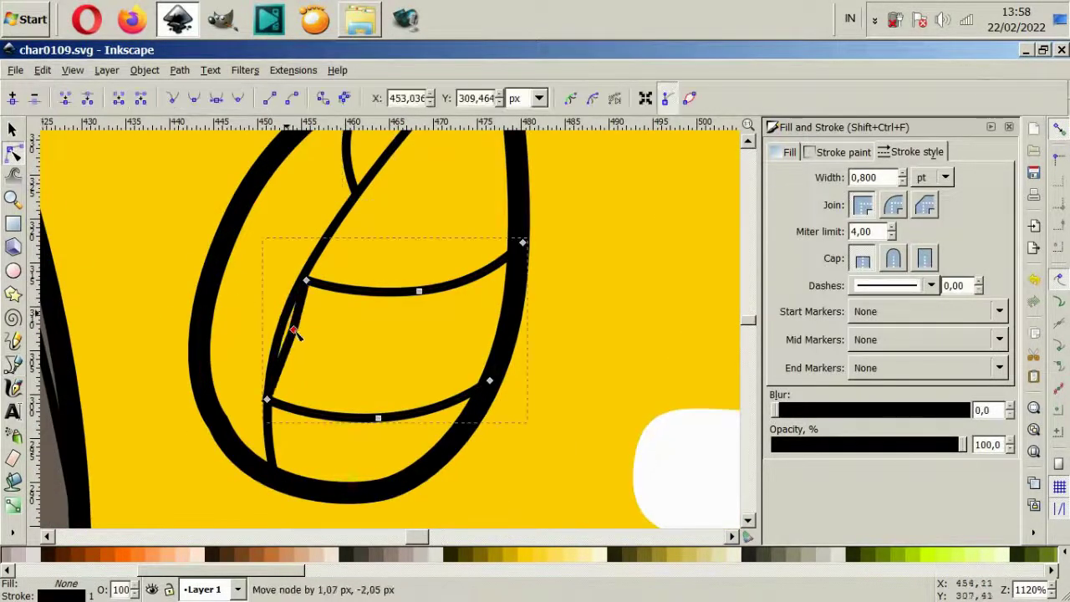
key("Delete")
left_click(307, 281)
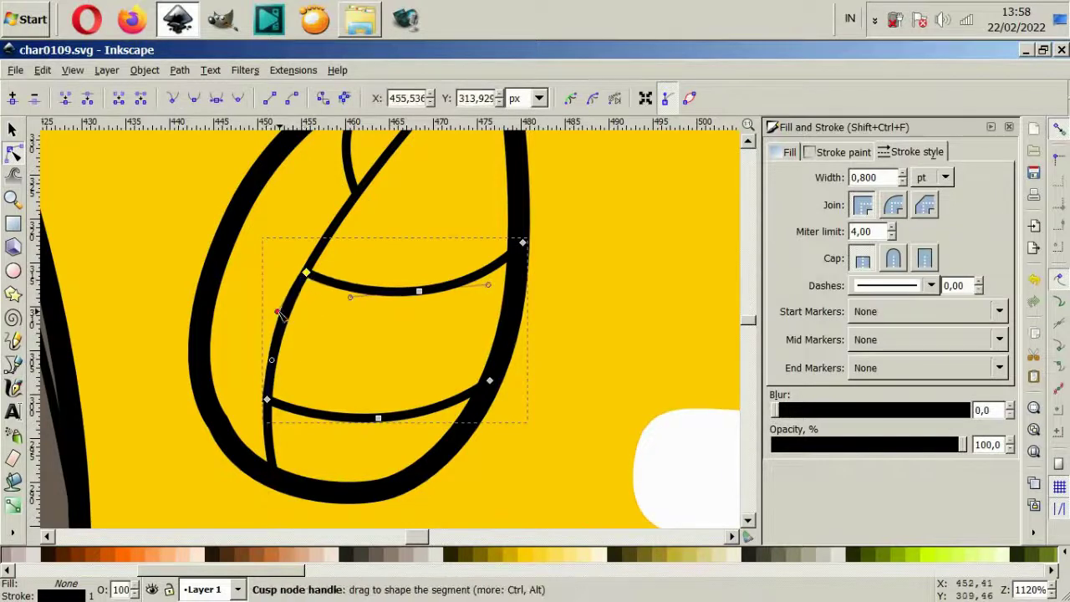
left_click_drag(268, 404, 276, 378)
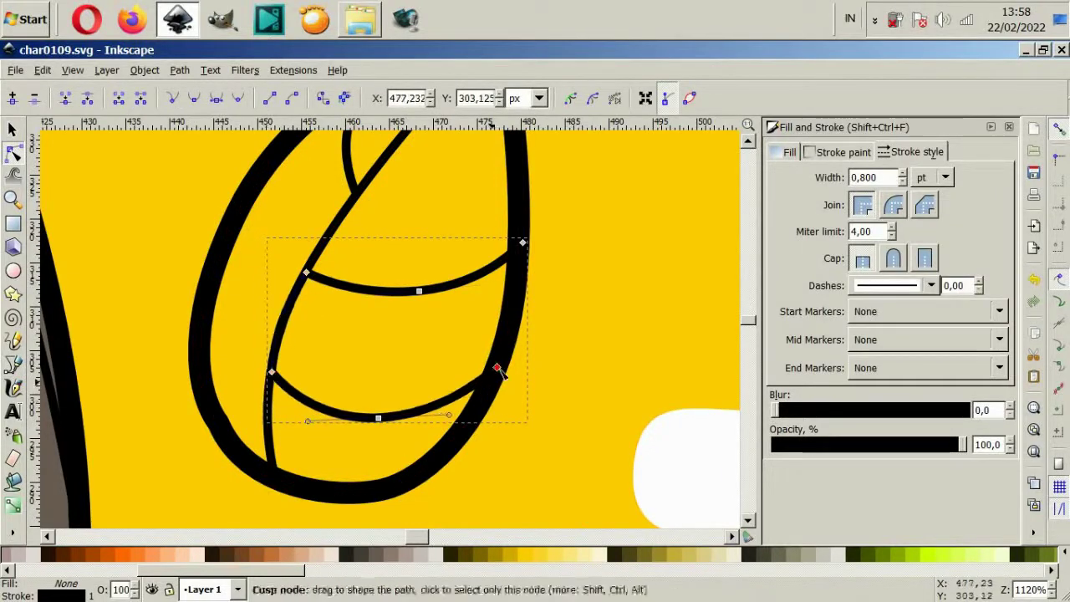
left_click_drag(378, 418, 393, 409)
left_click(462, 427)
scroll(463, 426, "down", 7)
scroll(478, 406, "up", 3)
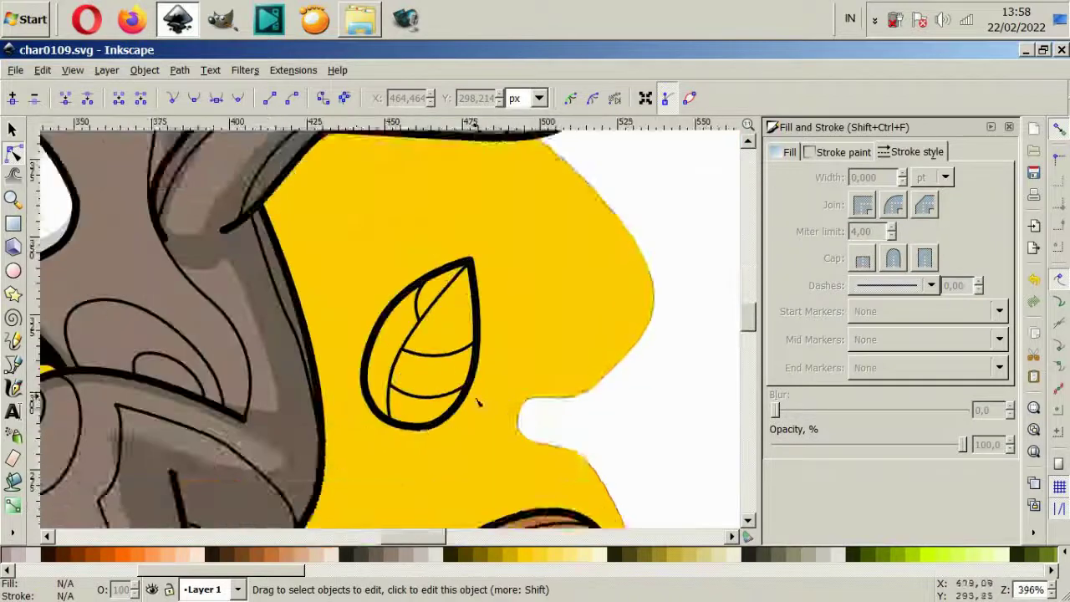
scroll(376, 393, "up", 3)
- Start another short vein line inside the leaf
key("b")
left_click(315, 445)
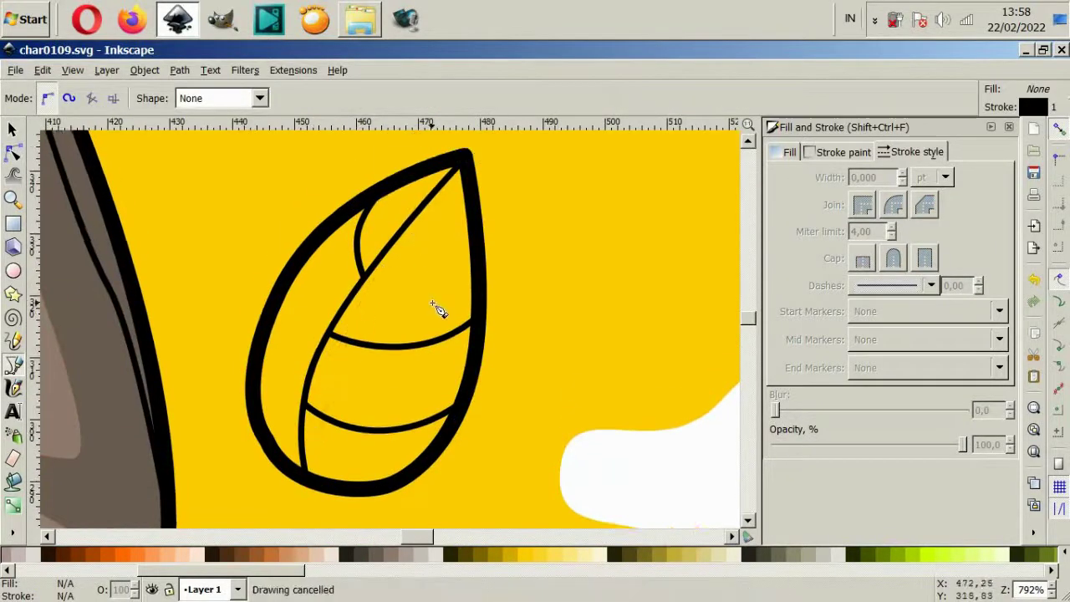
scroll(439, 309, "down", 4)
- Duplicate the leaf with its veins, rotate the copy sideways, and shrink it beside the first leaf
key("s")
left_click_drag(375, 250, 609, 382)
key("ctrl+c")
key("ctrl+v")
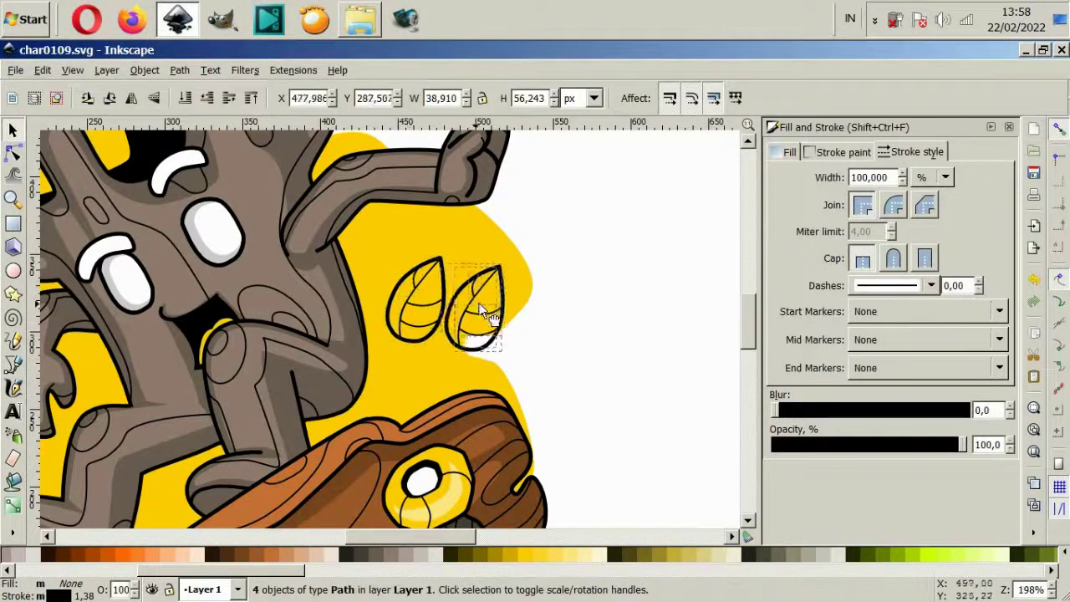
left_click(489, 316)
mouse_move(501, 266)
left_mouse_down()
mouse_move(530, 269)
mouse_move(561, 323)
left_mouse_up()
scroll(488, 382, "down", 2)
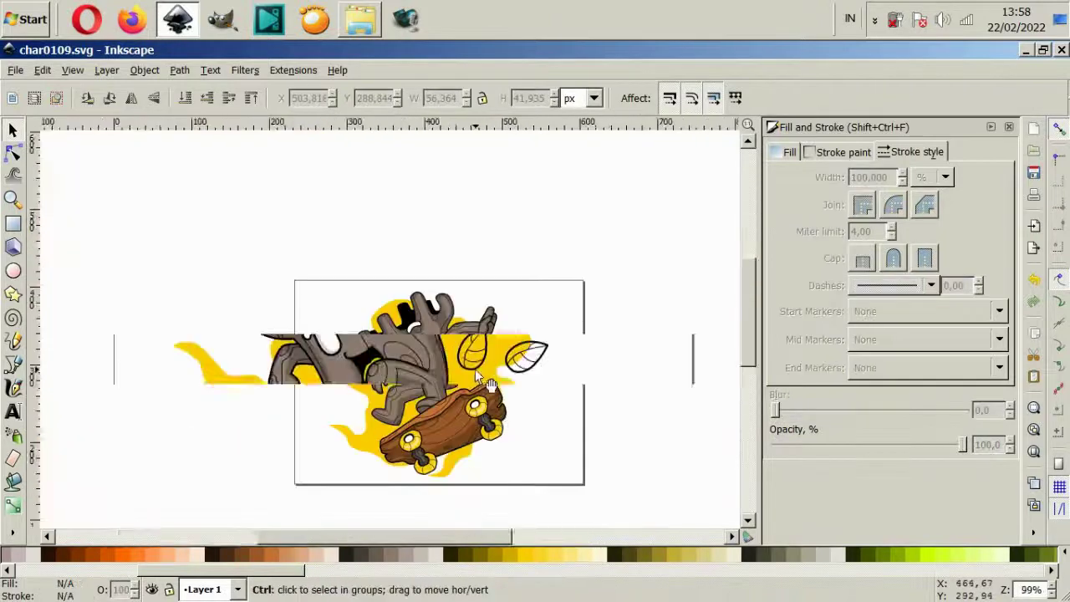
scroll(476, 373, "up", 1)
left_click_drag(597, 375, 445, 313)
scroll(609, 387, "up", 1)
scroll(526, 357, "up", 1)
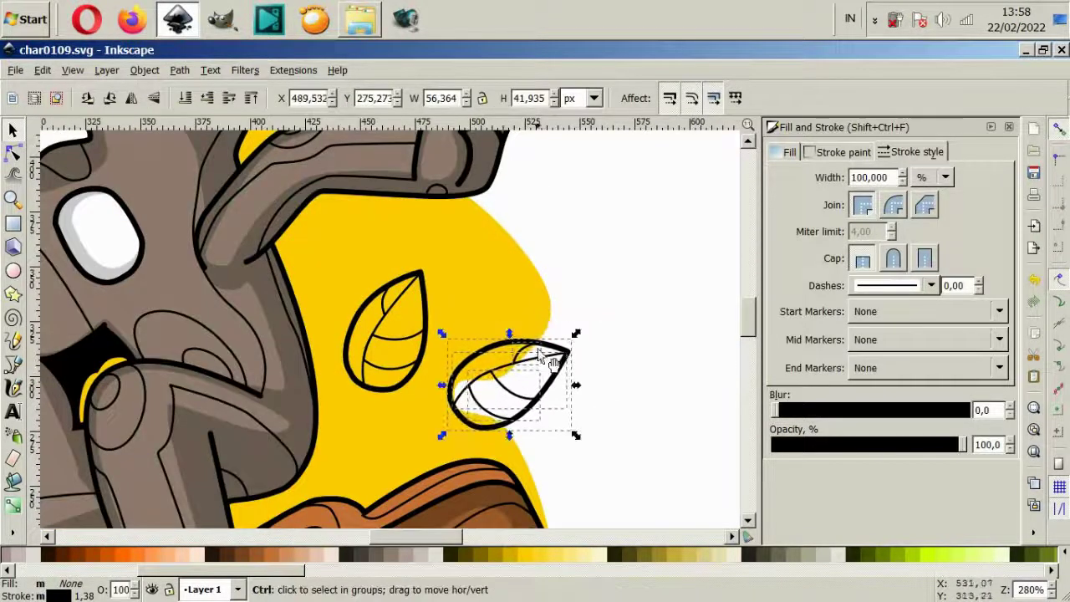
left_click_drag(575, 333, 554, 349)
left_click_drag(528, 390, 519, 380)
key("Escape")
scroll(520, 428, "down", 2)
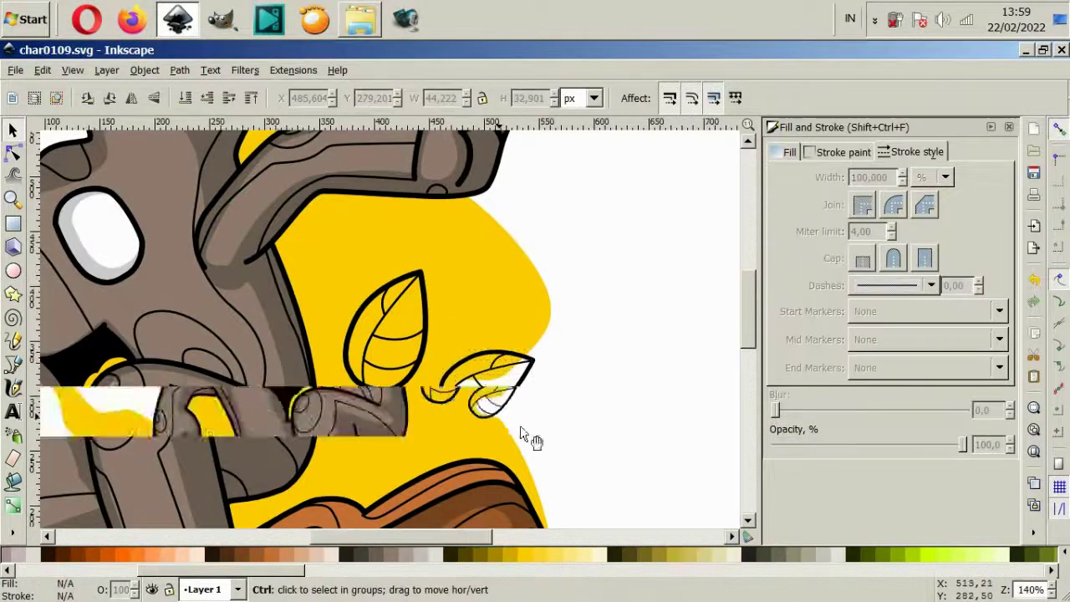
- Move a small rotated leaf to the backdrop left of the skateboard
mouse_move(520, 425)
left_mouse_down()
mouse_move(317, 470)
mouse_move(384, 409)
mouse_move(363, 406)
left_mouse_up()
left_click(364, 424)
key("Escape")
scroll(343, 438, "down", 2)
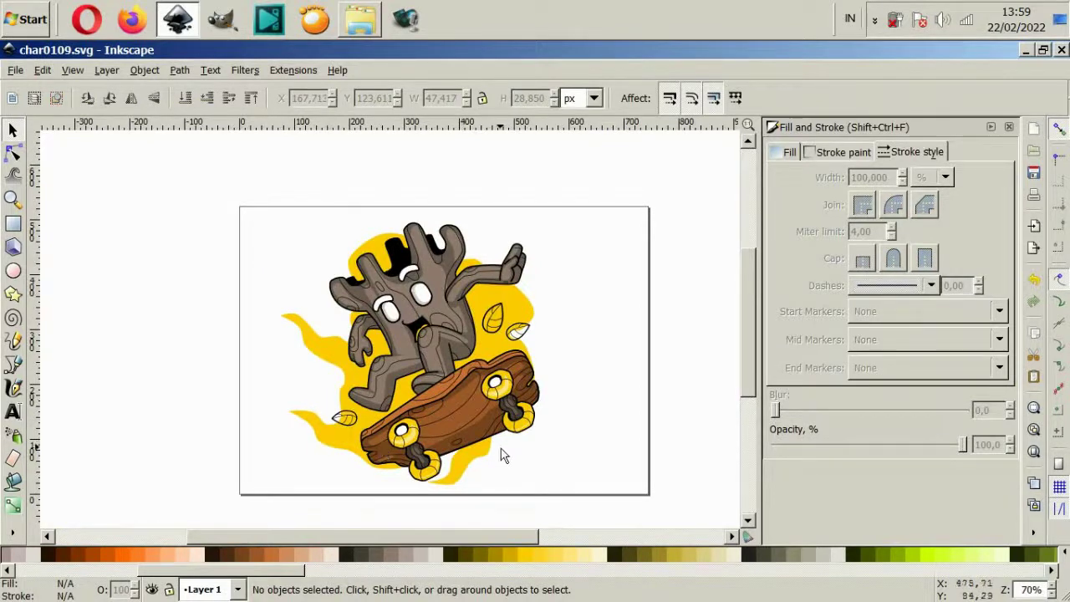
- Squash, rotate and shift the yellow flame, then undo back to the version without it
scroll(500, 453, "up", 2)
scroll(537, 376, "down", 1)
left_click(523, 287)
mouse_move(366, 171)
left_mouse_down()
mouse_move(368, 228)
mouse_move(366, 193)
left_mouse_up()
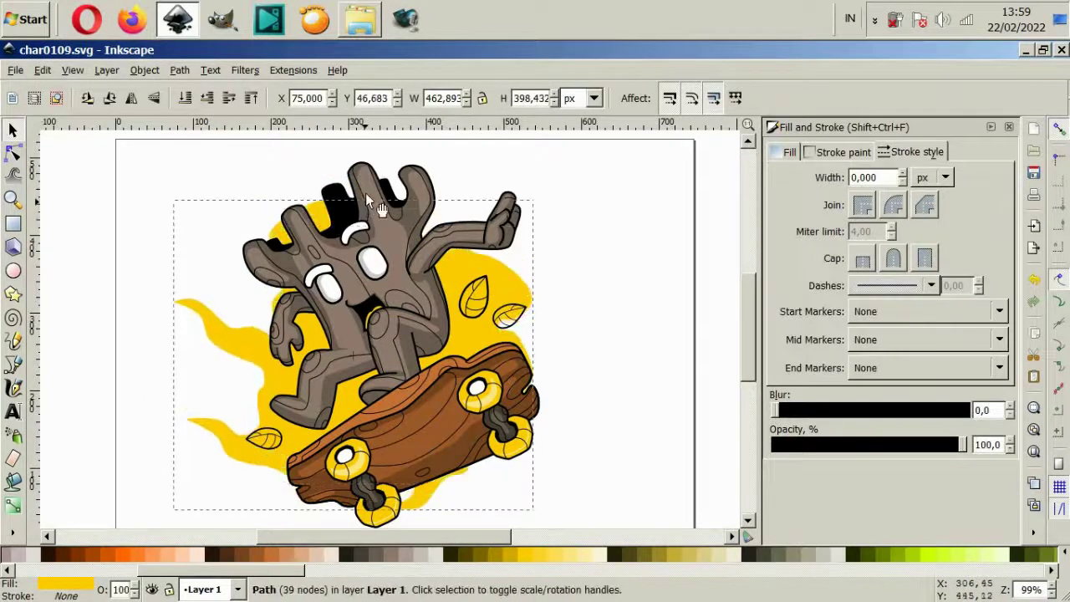
left_click(529, 208)
mouse_move(537, 195)
left_mouse_down()
mouse_move(590, 318)
mouse_move(541, 411)
left_mouse_up()
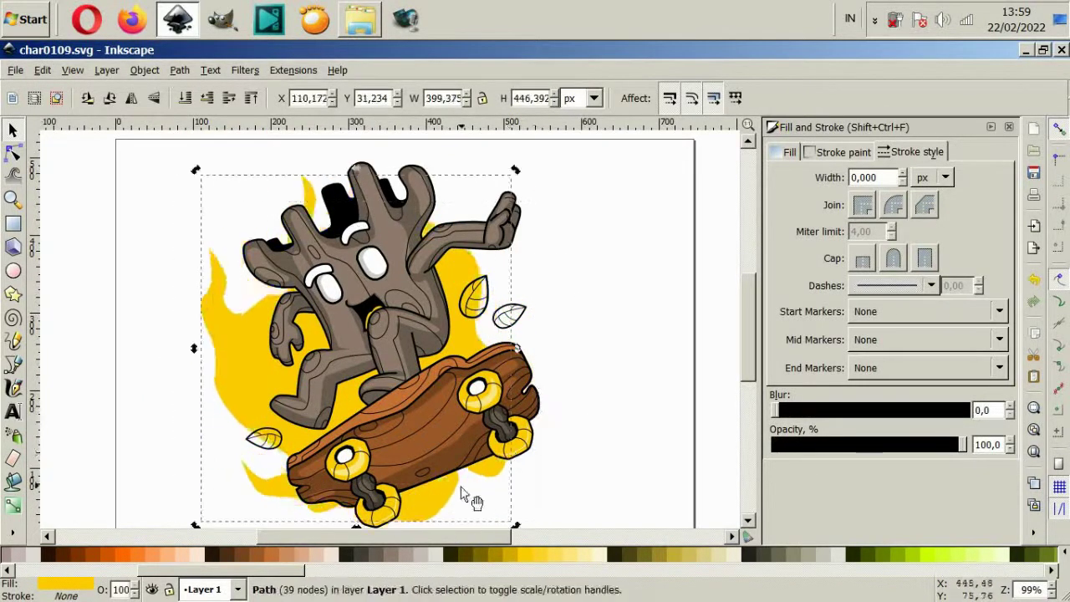
mouse_move(488, 352)
left_mouse_down()
mouse_move(458, 351)
mouse_move(520, 358)
left_mouse_up()
left_click(575, 368)
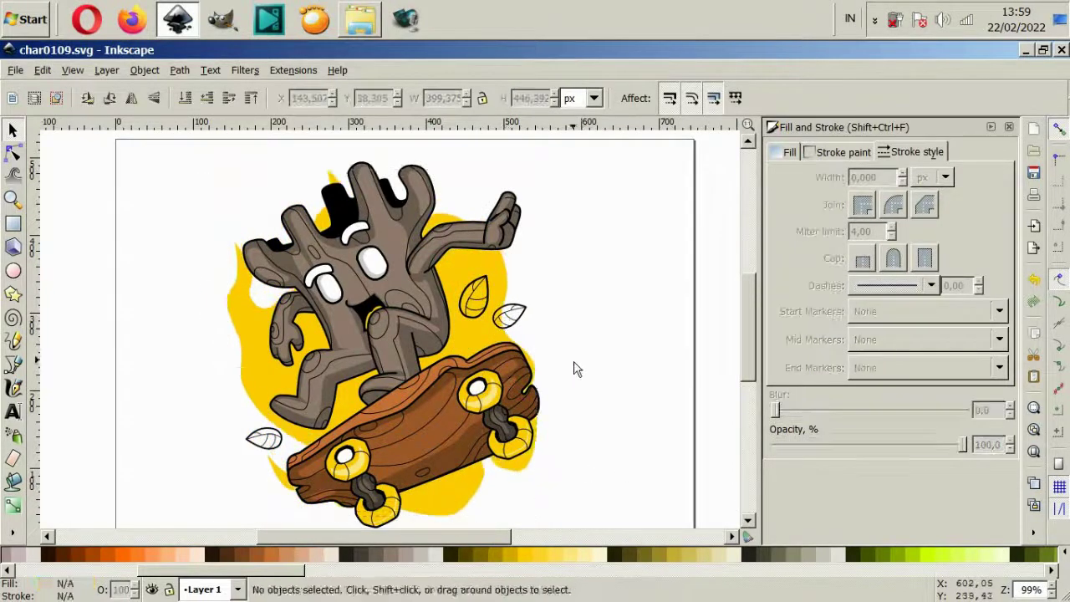
scroll(575, 368, "down", 1, "ctrl")
key("ctrl+z")
key("ctrl+z")
key("ctrl+z")
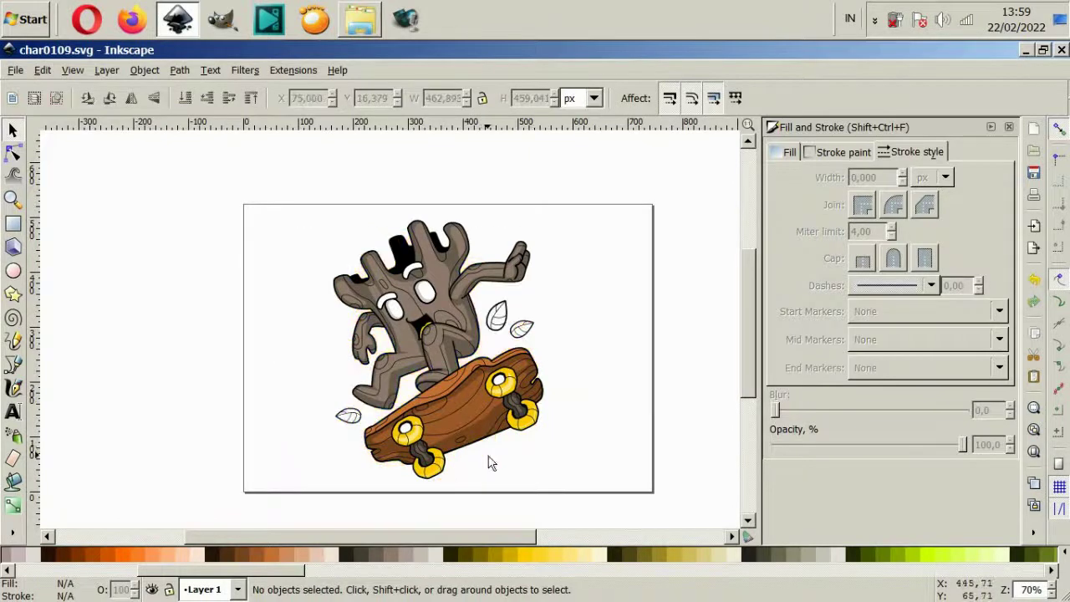
- Paste a yellow fill and black outline style onto both leaves
scroll(512, 321, "up", 4, "ctrl")
left_click_drag(397, 234, 610, 398)
key("ctrl+shift+v")
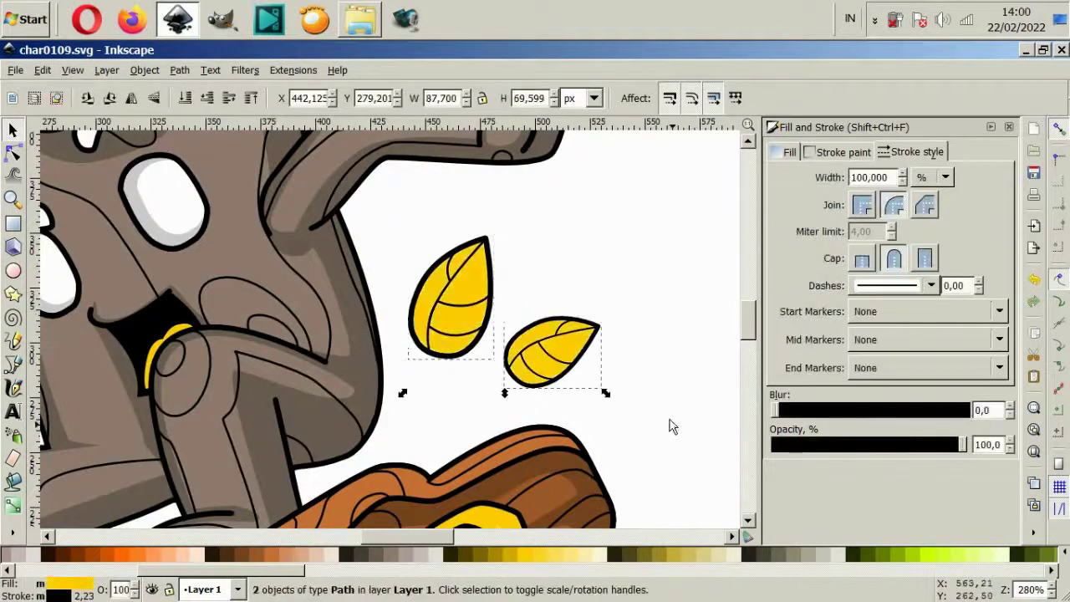
scroll(476, 284, "up", 2, "ctrl")
key("Escape")
- Draw a light-yellow, outline-free highlight inside the left leaf
key("b")
left_click_drag(392, 406, 441, 286)
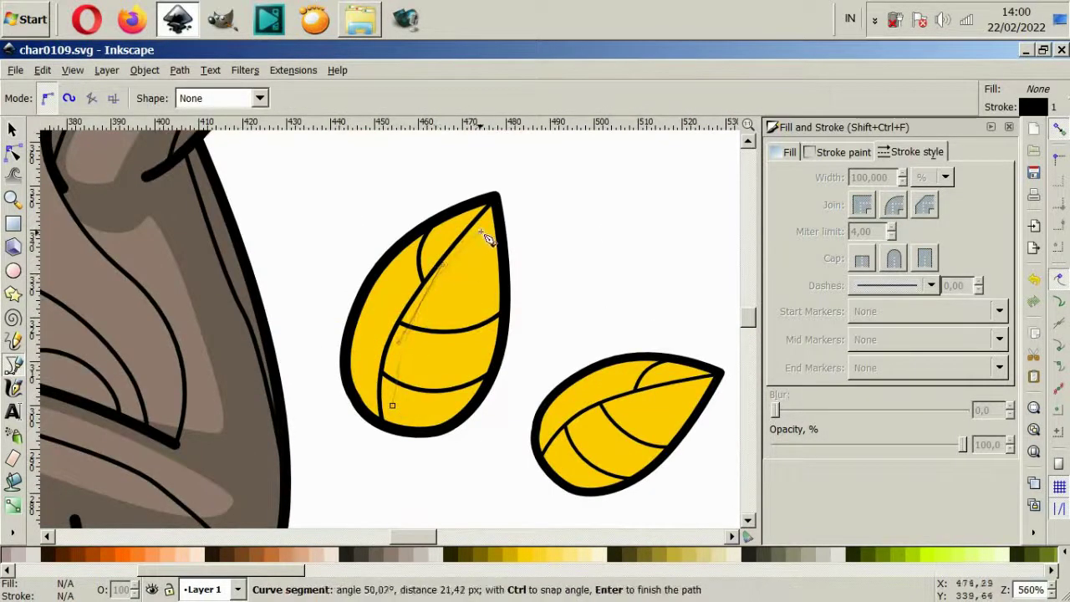
left_click_drag(488, 238, 477, 376)
left_click(392, 405)
left_click(535, 555)
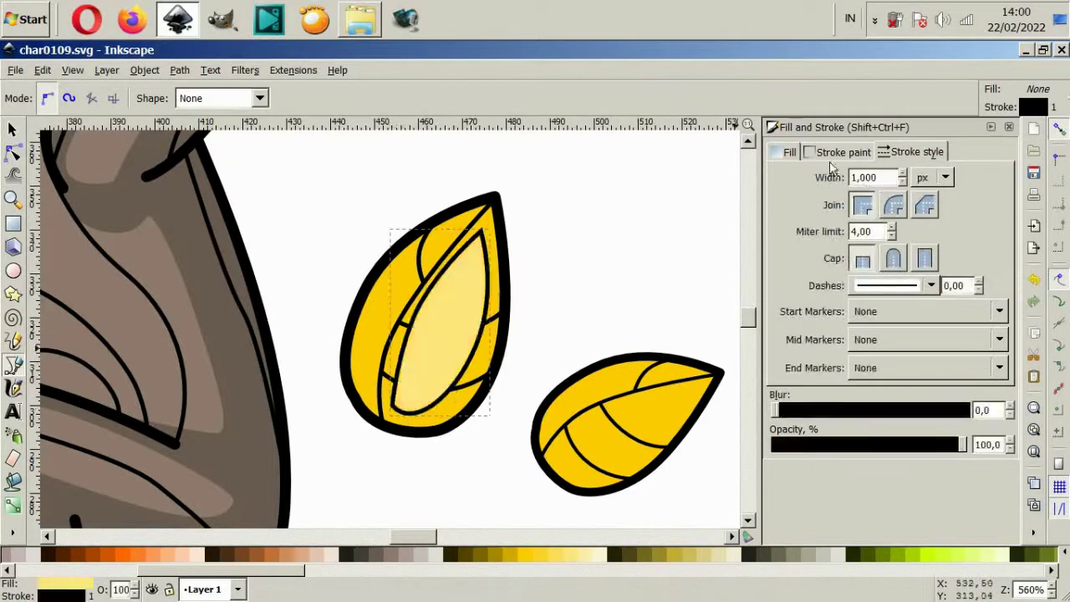
left_click(832, 153)
left_click(785, 180)
key("s")
left_click(572, 315)
- Try dark gold, bright yellow and dark olive fills on the right leaf
scroll(583, 387, "down", 2)
scroll(583, 387, "right", 4)
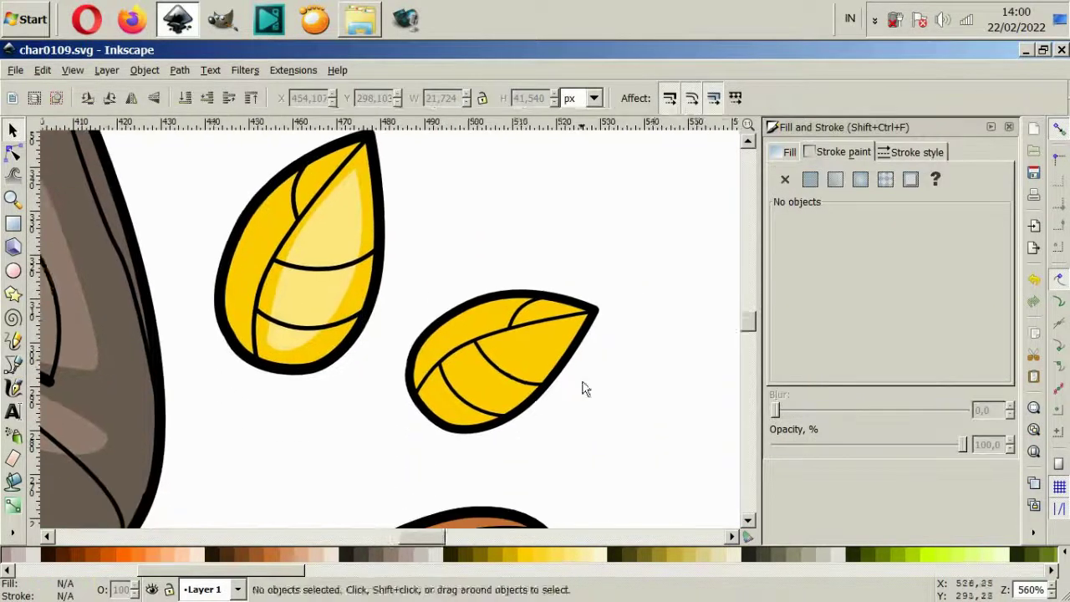
left_click(518, 368)
scroll(563, 371, "up", 2, "ctrl")
left_click(513, 558)
left_click(527, 554)
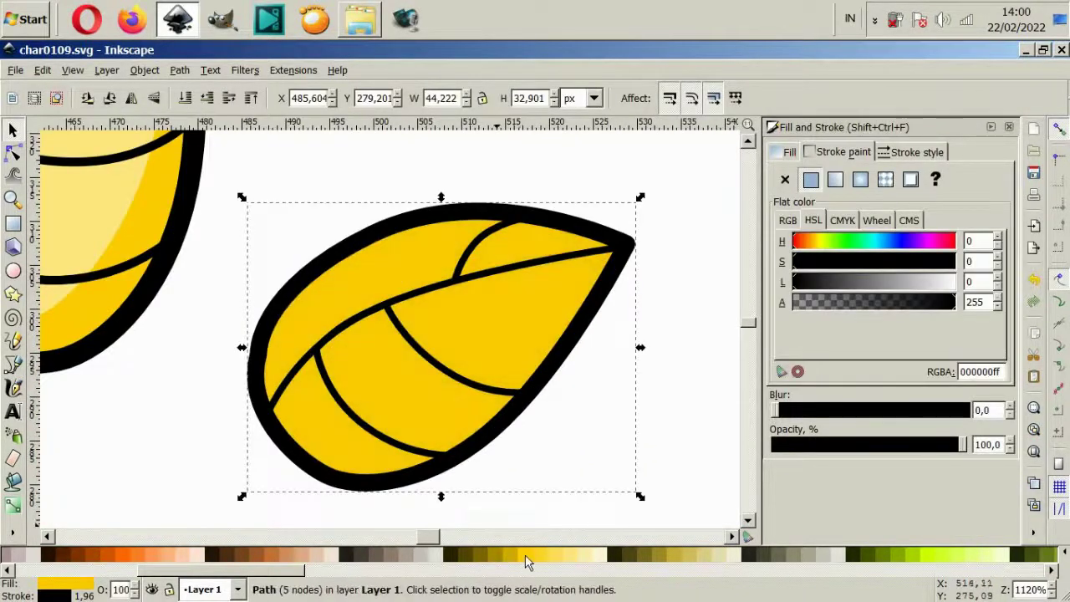
left_click(507, 515)
scroll(464, 410, "down", 2, "ctrl")
scroll(455, 402, "up", 2, "ctrl")
- Draw a Bezier highlight shape on the right leaf and recolour the leaf brown
left_click(12, 366)
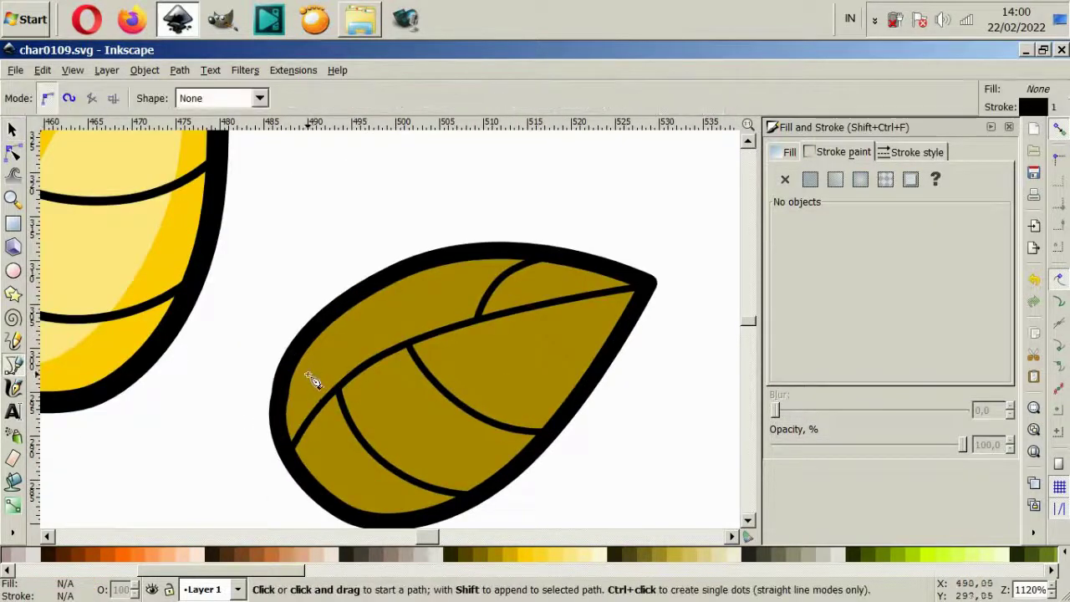
left_click(331, 436)
left_click_drag(422, 364, 528, 324)
left_click(510, 434)
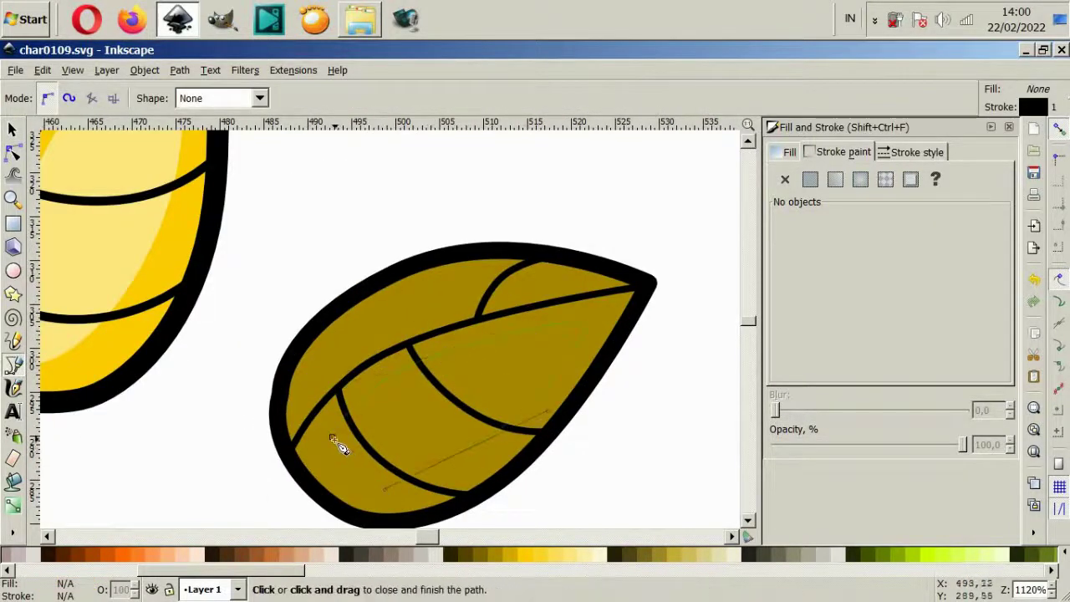
left_click(331, 436)
key("s")
left_click(393, 561)
left_click(526, 375)
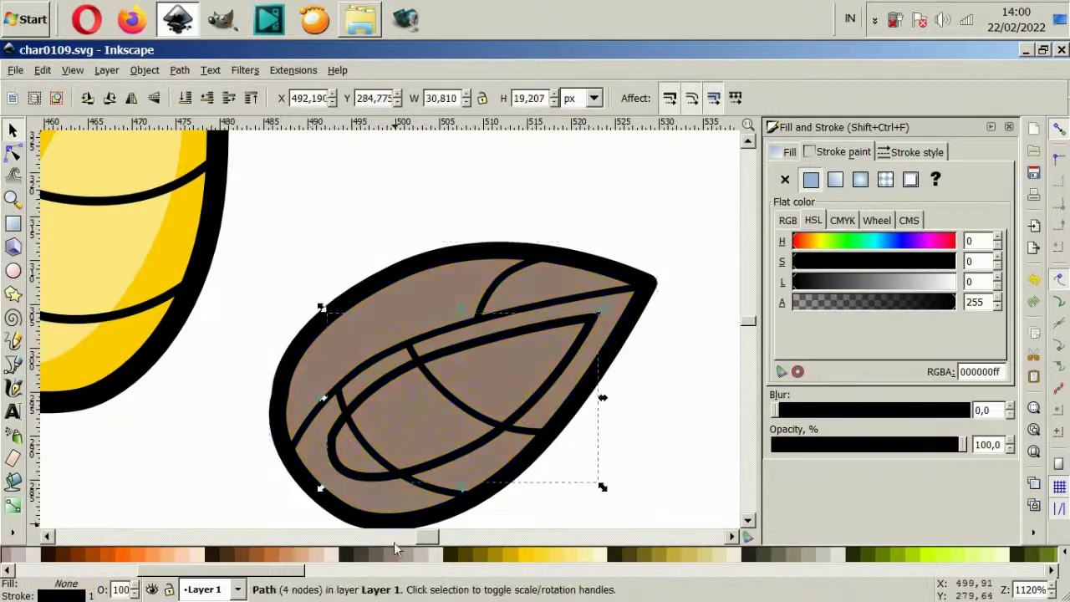
scroll(468, 307, "down", 4, "ctrl")
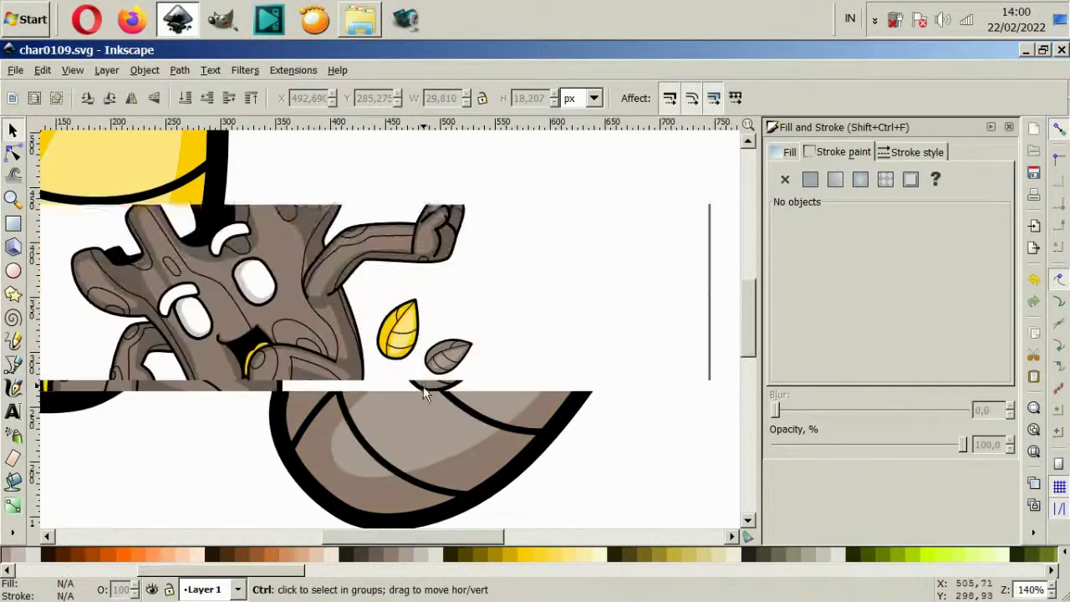
- Refill the outer right leaf yellow, keeping its inner highlight
mouse_move(544, 281)
left_mouse_down()
mouse_move(430, 359)
mouse_move(434, 343)
left_mouse_up()
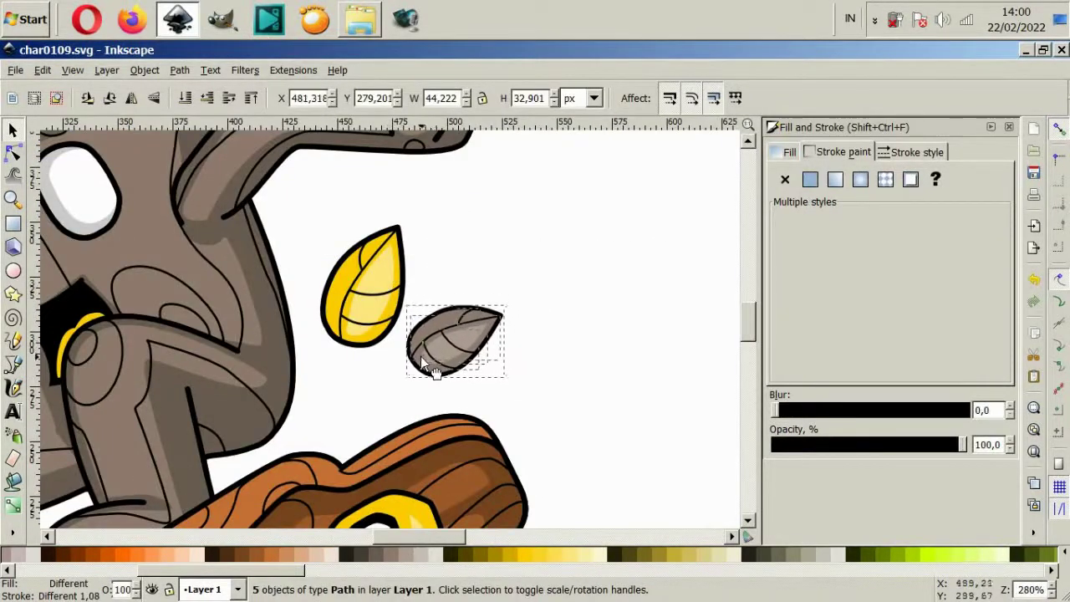
scroll(431, 323, "up", 2, "ctrl")
left_click(430, 322, "ctrl")
left_click(543, 554)
key("Tab")
key("Escape")
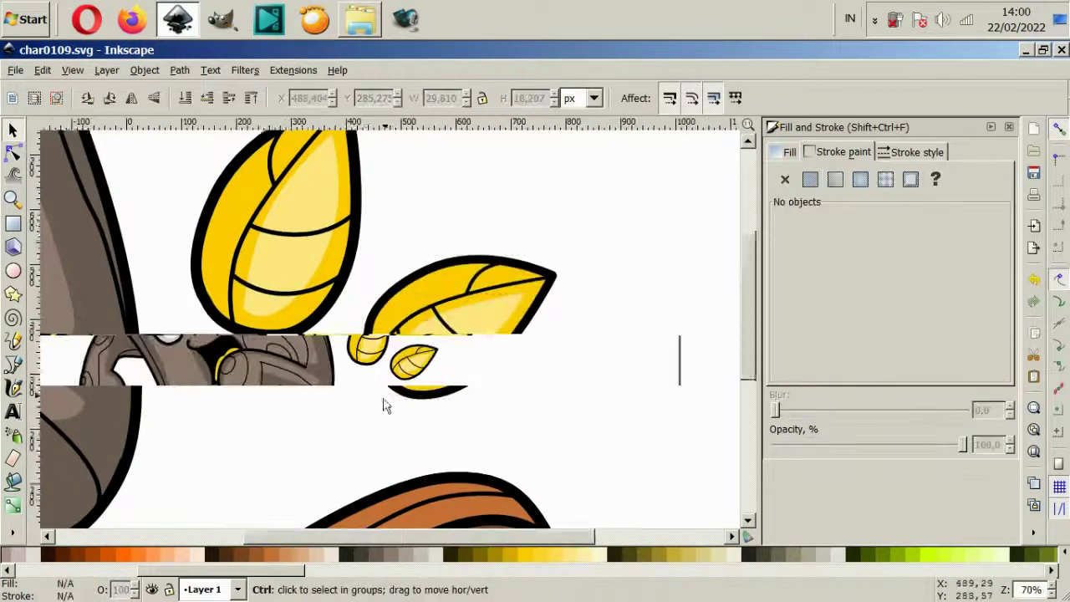
scroll(382, 401, "down", 6, "ctrl")
scroll(583, 209, "up", 4, "ctrl")
scroll(570, 257, "up", 1, "ctrl")
- Set the right yellow leaf's outline width to 1
left_click(570, 258, "ctrl")
left_click(909, 154)
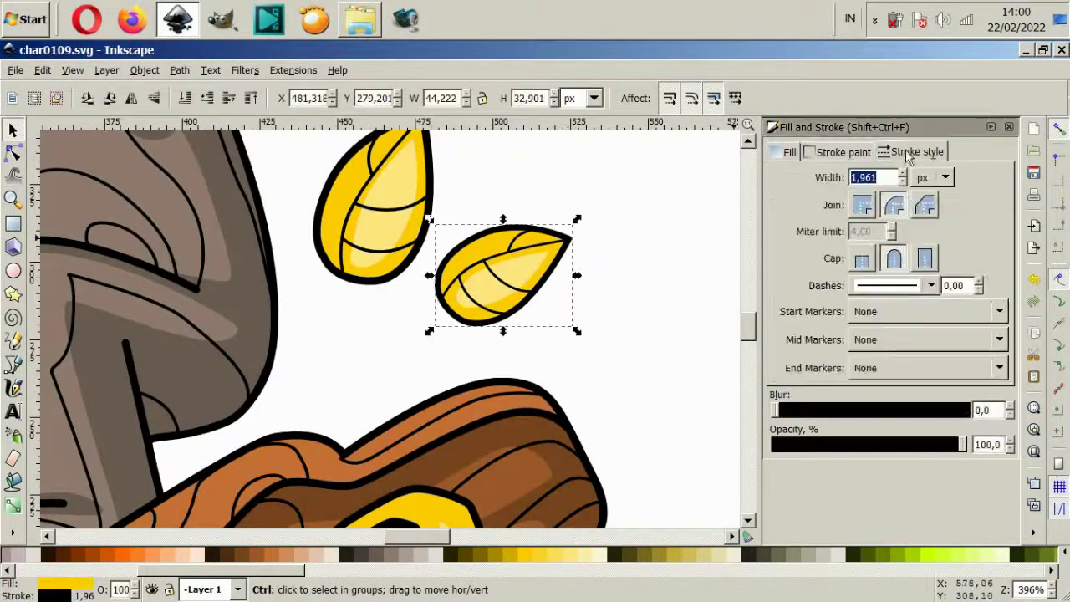
type("1")
key("Return")
scroll(548, 192, "down", 3, "ctrl")
- Remove the small white leaf beside the skateboard
left_click(120, 444)
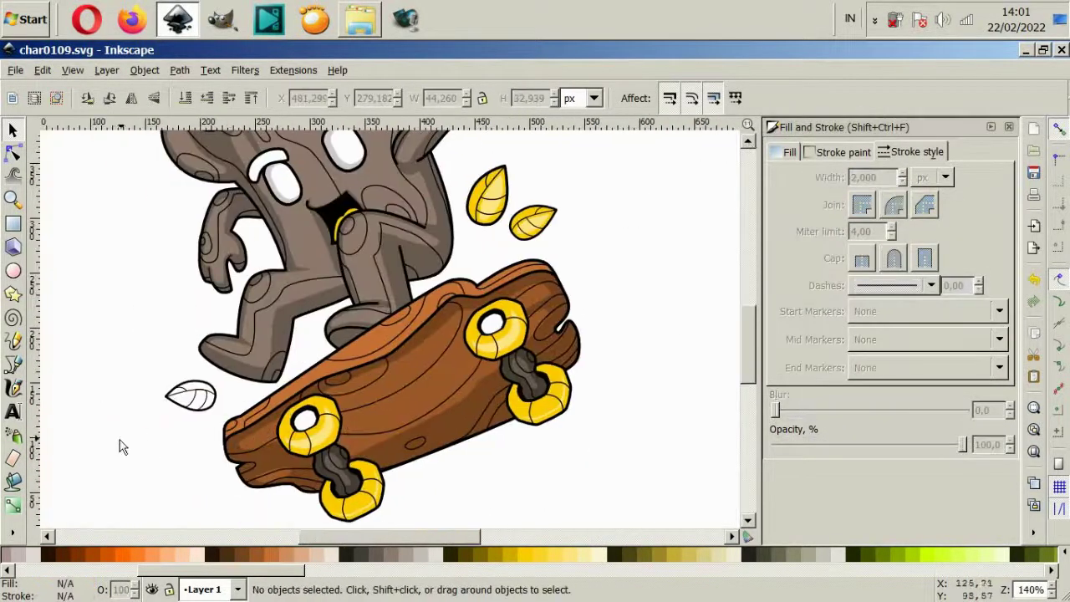
left_click(191, 394)
key("Escape")
scroll(494, 219, "up", 2)
scroll(457, 314, "down", 3)
- Place a copy of the yellow leaf by the skateboard and rotate it into position
key("ctrl+v")
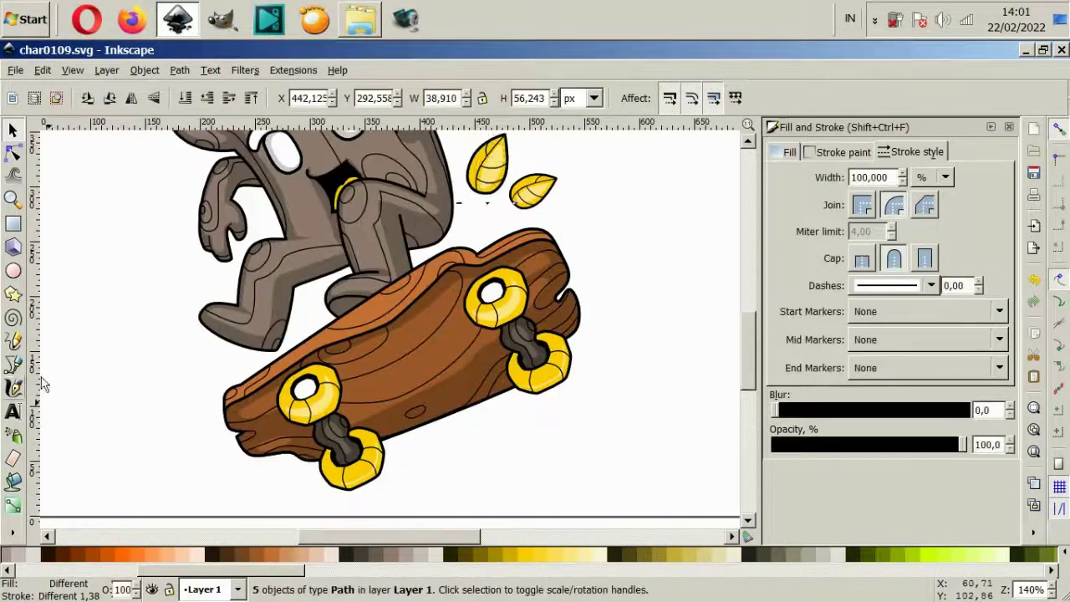
left_click_drag(389, 330, 188, 372)
mouse_move(214, 415)
left_mouse_down()
mouse_move(215, 434)
mouse_move(131, 341)
left_mouse_up()
key("Escape")
scroll(257, 435, "down", 2, "ctrl")
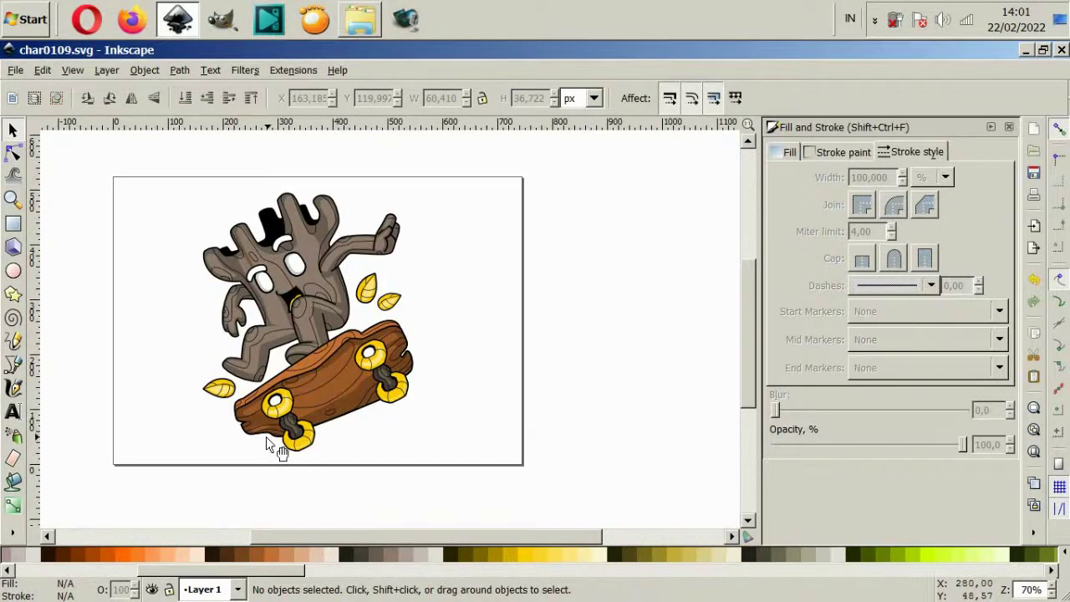
- Draw a Bezier blob outline enclosing the whole tree and skateboard
scroll(212, 437, "up", 1, "ctrl")
key("b")
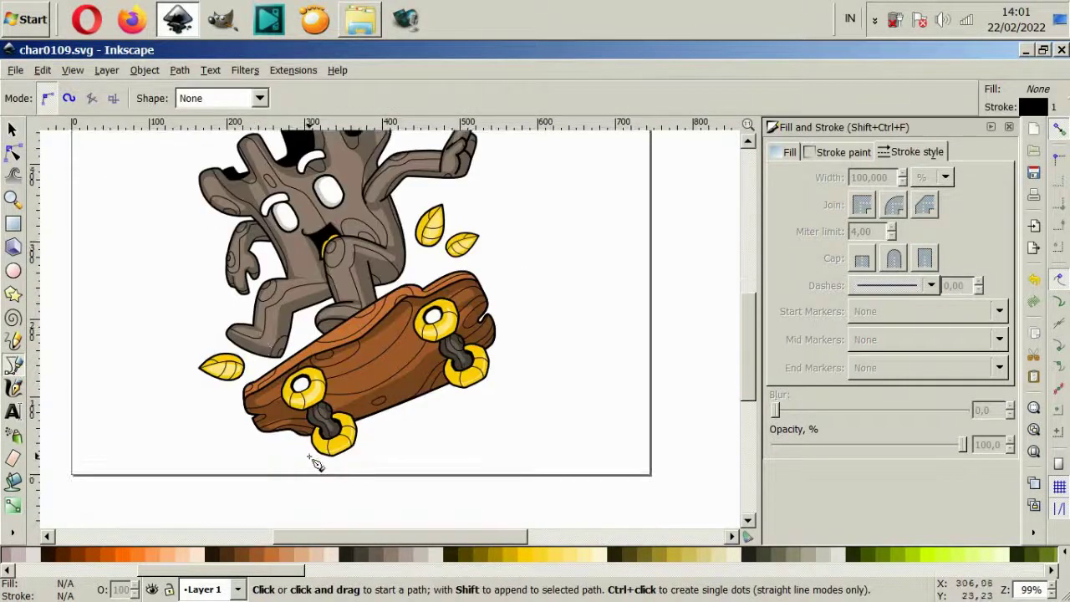
left_click(308, 455)
left_click(211, 313)
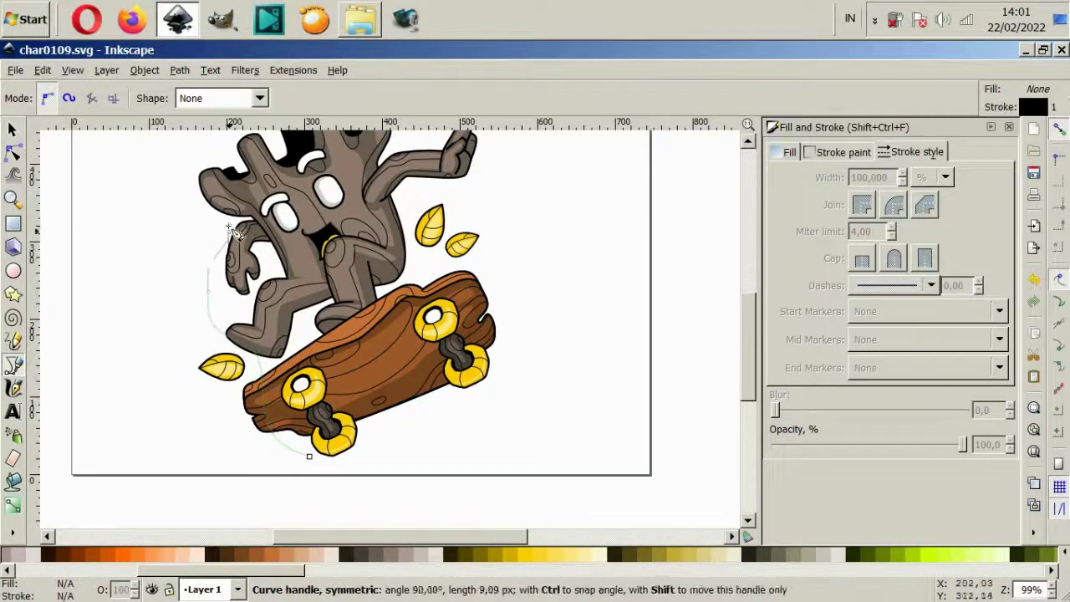
scroll(200, 217, "up", 1)
left_click(194, 178)
scroll(230, 188, "up", 1)
left_click(293, 215)
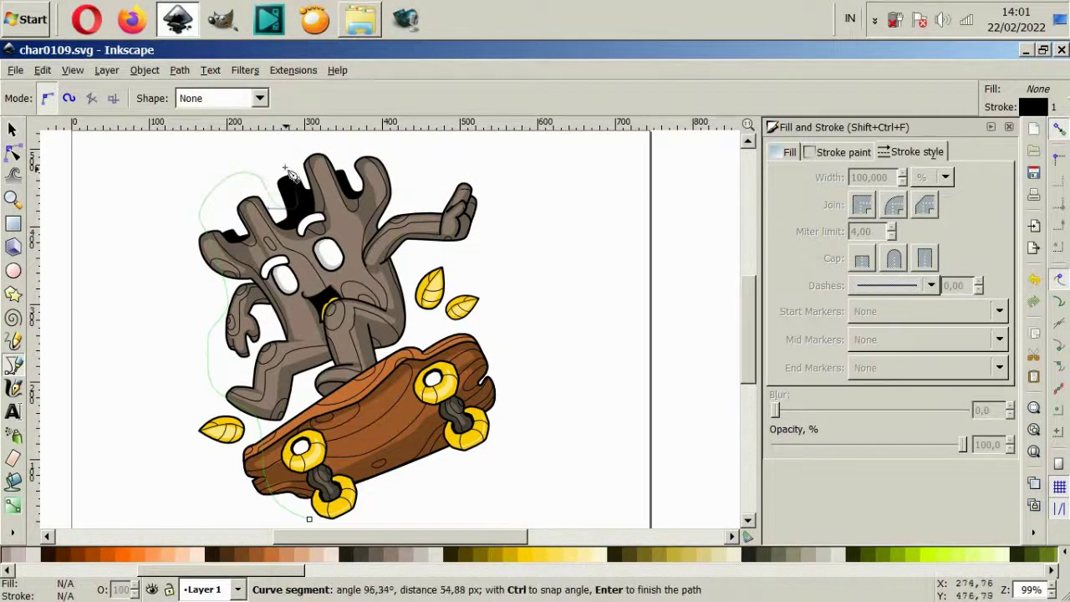
left_click_drag(407, 191, 419, 185)
left_click(384, 282)
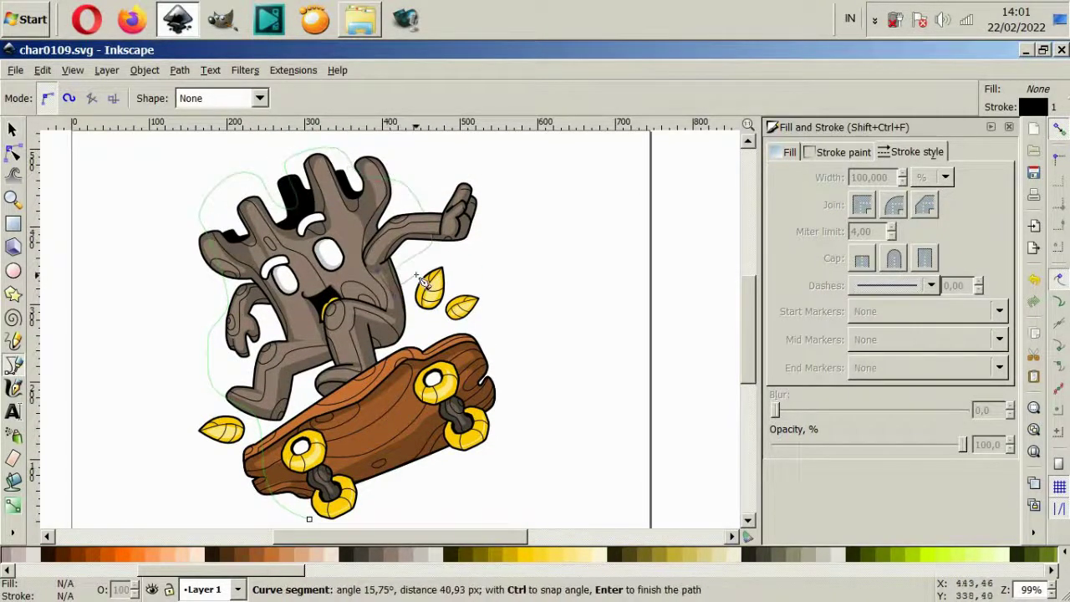
left_click(420, 284)
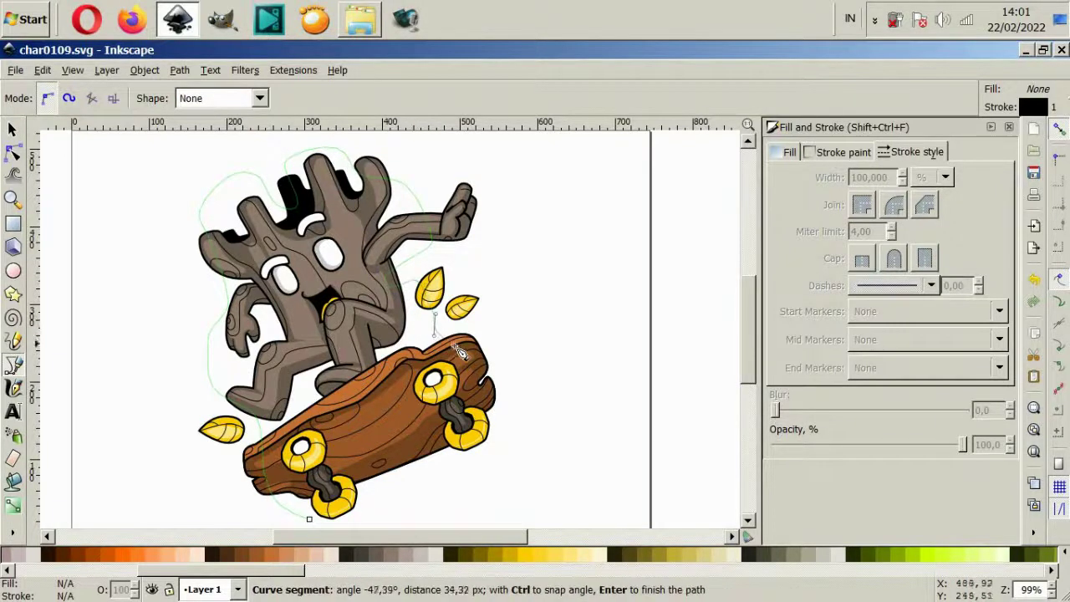
left_click_drag(502, 435, 489, 462)
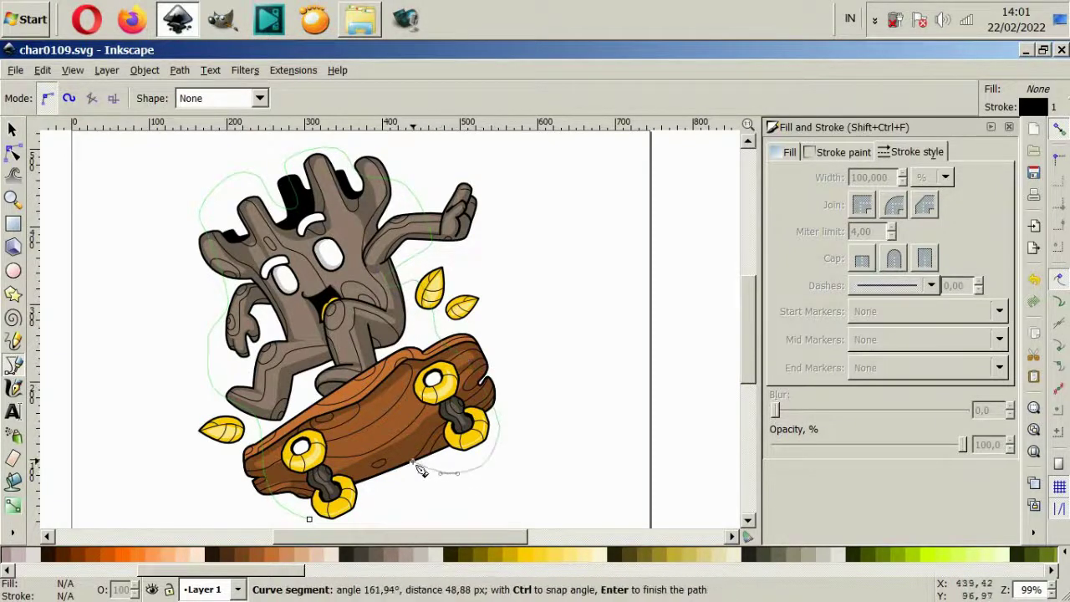
left_click(312, 523)
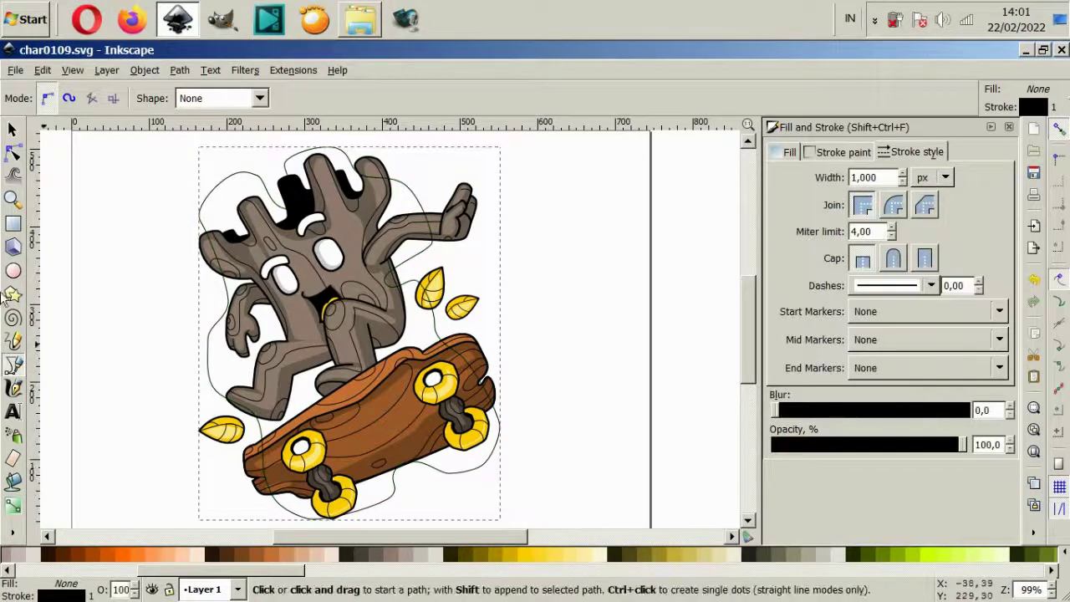
- Fill the blob yellow, remove its outline, and lower it behind the artwork with Page Down
left_click(12, 129)
left_click(530, 554)
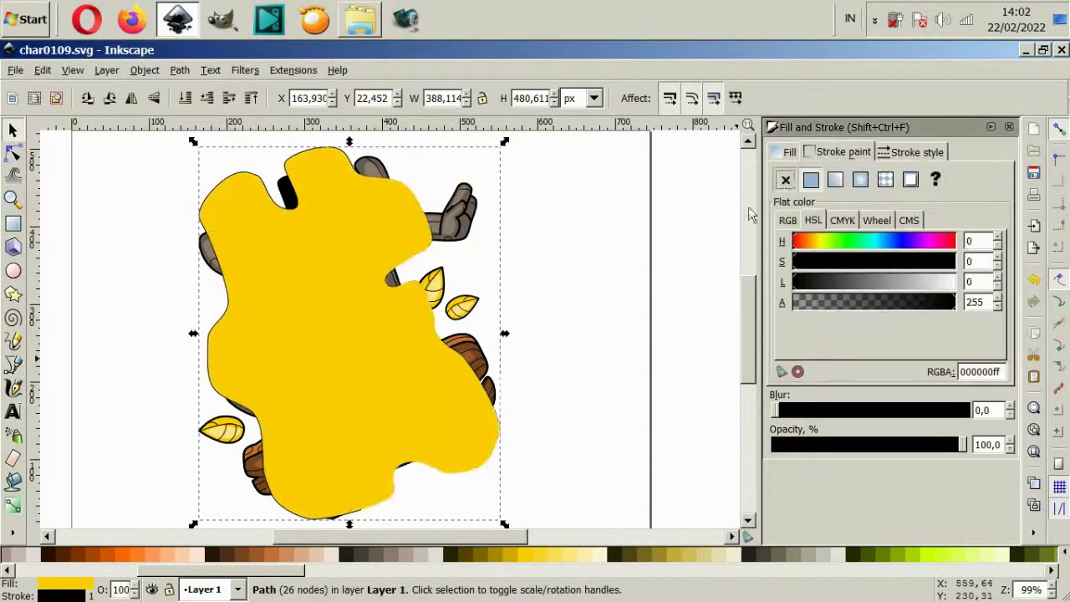
left_click(7, 554, "shift")
key("Page_Down")
key("Page_Down")
key("Page_Down")
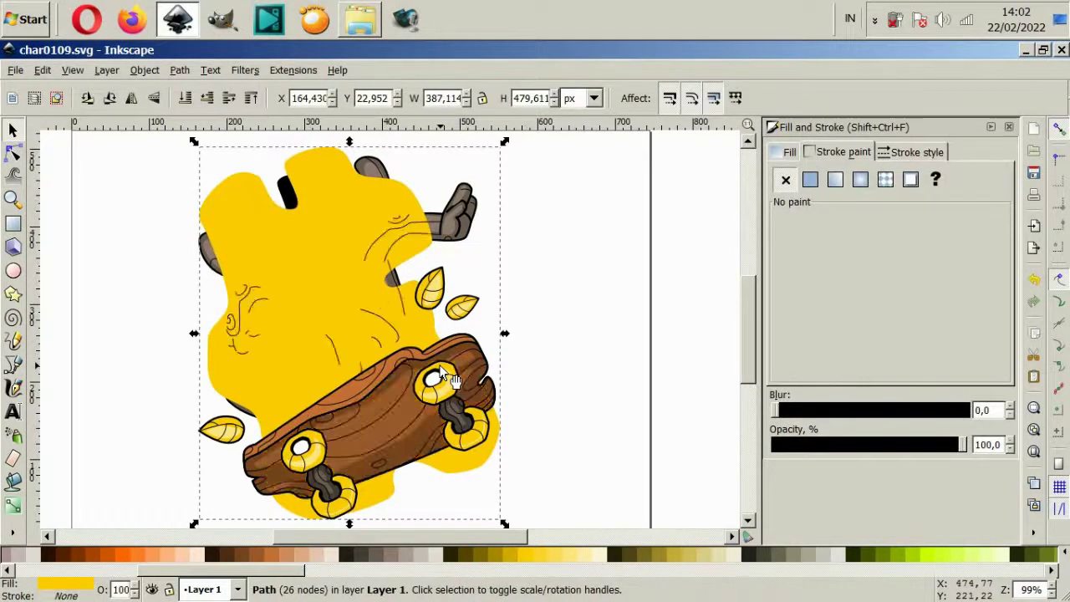
key("Page_Down")
key("Page_Down")
key("Page_Down")
key("Page_Down")
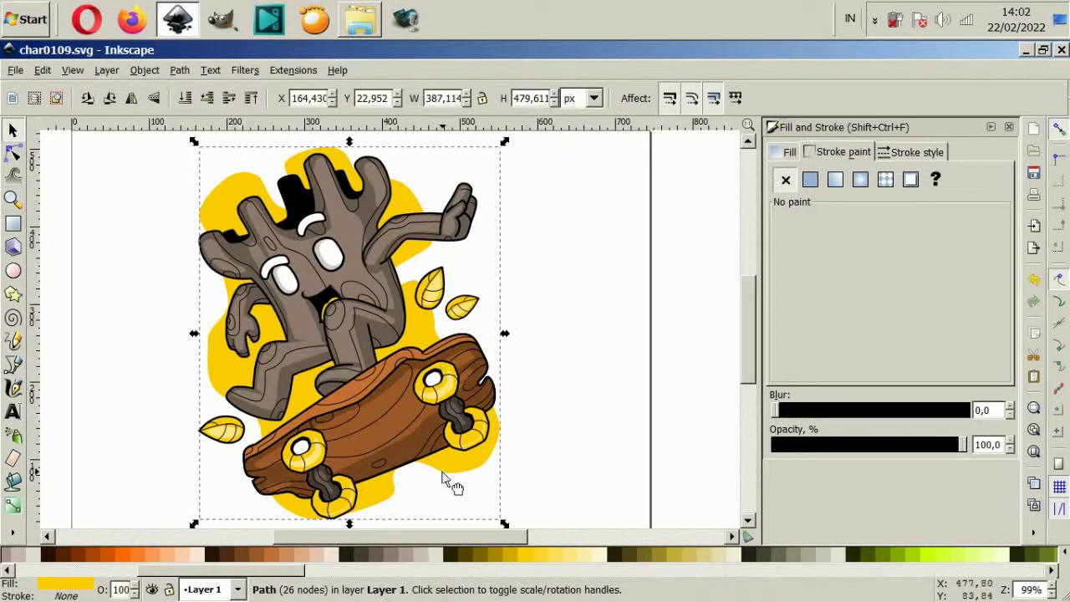
left_click_drag(444, 479, 446, 482)
key("Escape")
- Draw a curved flame shape beside the left arm and fill it yellow
scroll(371, 470, "down", 2, "ctrl")
scroll(370, 470, "up", 2, "ctrl")
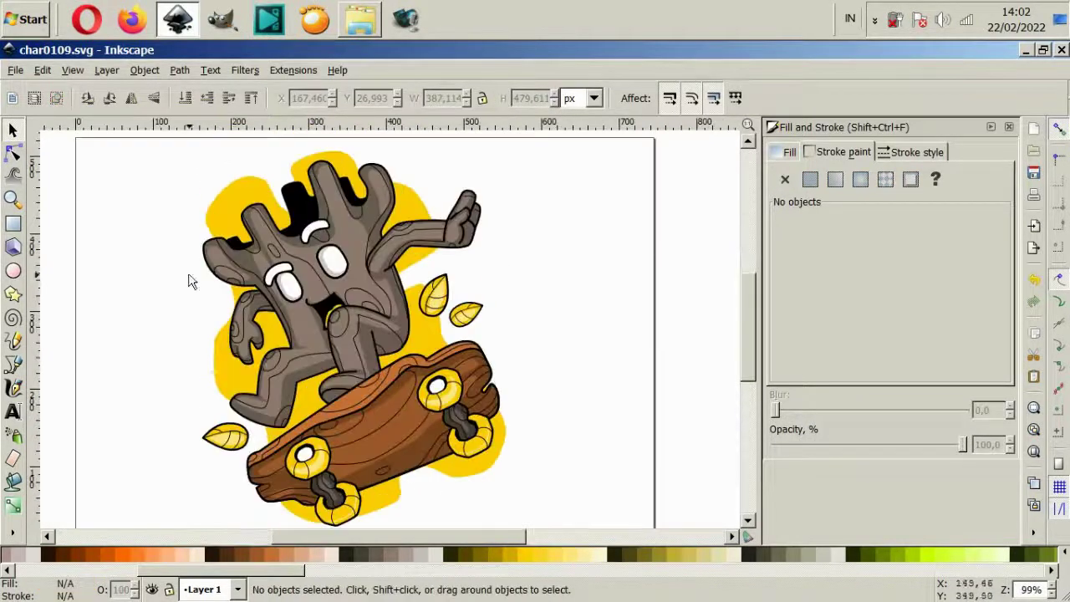
scroll(189, 281, "up", 1, "ctrl")
key("b")
scroll(251, 443, "up", 2, "ctrl")
left_click(263, 450)
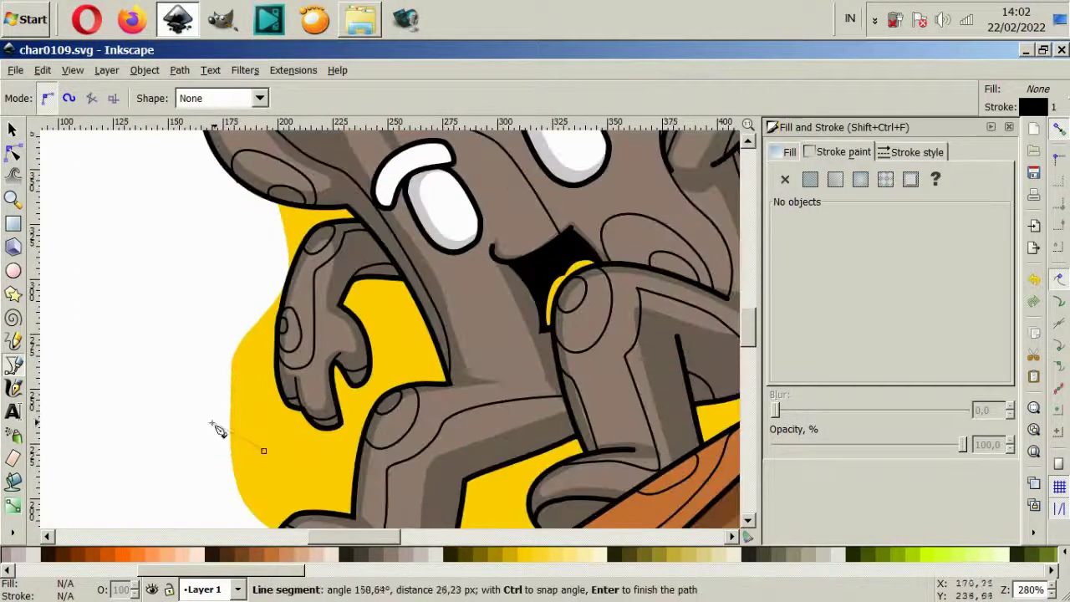
left_click_drag(205, 360, 167, 288)
mouse_move(243, 341)
left_mouse_down()
mouse_move(259, 351)
mouse_move(226, 333)
left_mouse_up()
left_click(263, 450)
key("s")
left_click(293, 555)
left_click(172, 399)
key("5")
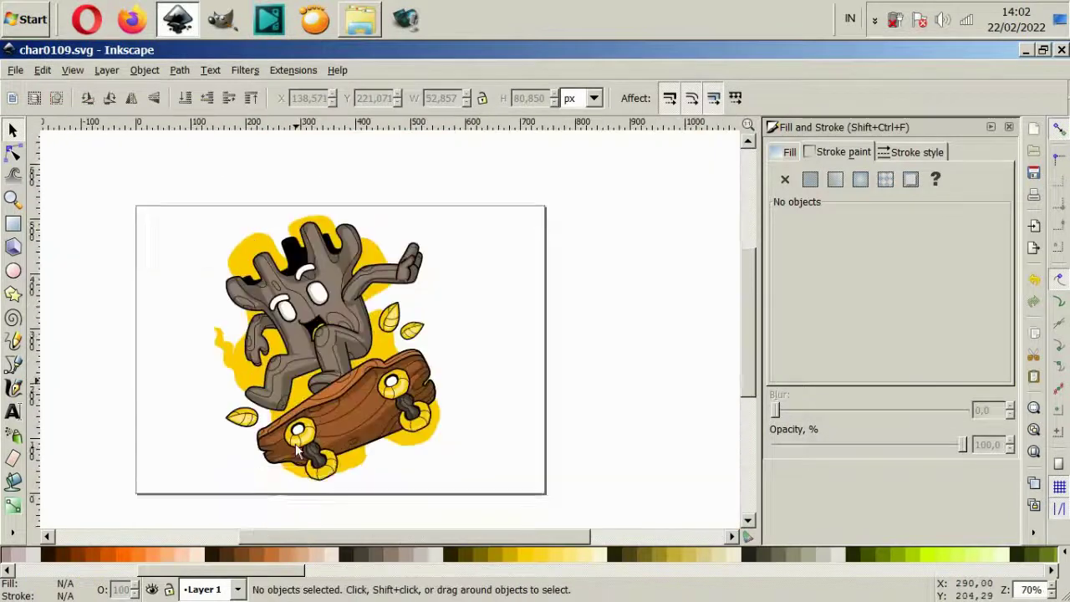
- Nudge the left yellow flame slightly up and to the left
scroll(209, 372, "up", 2)
left_click(209, 372)
left_click_drag(209, 372, 201, 361)
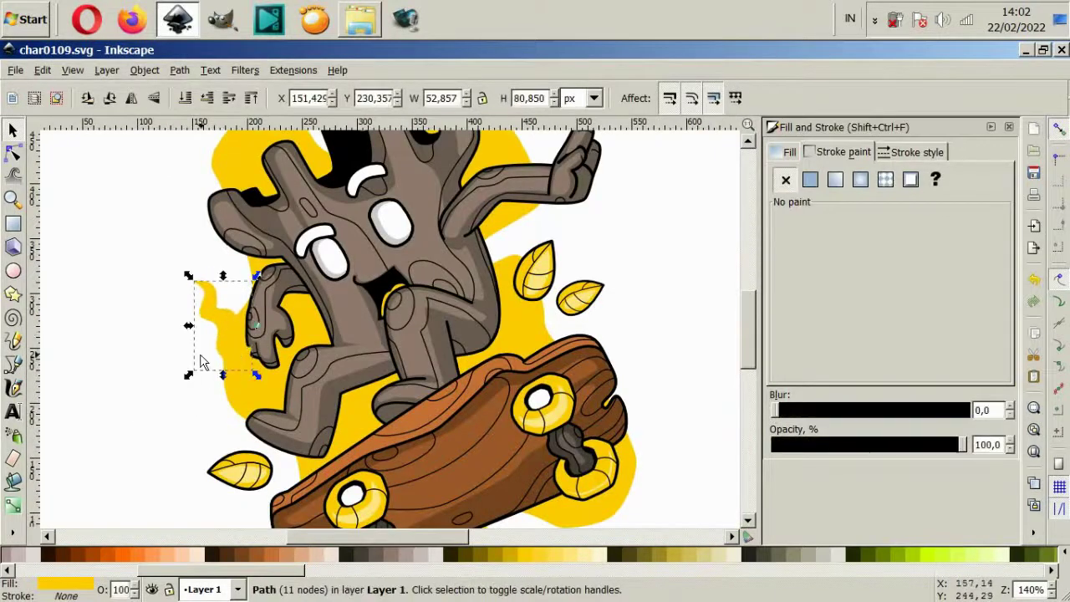
key("Escape")
- Draw a second small flame, filled yellow with no outline
scroll(229, 334, "up", 2)
scroll(229, 334, "up", 1)
scroll(242, 402, "up", 1)
key("b")
left_click(246, 428)
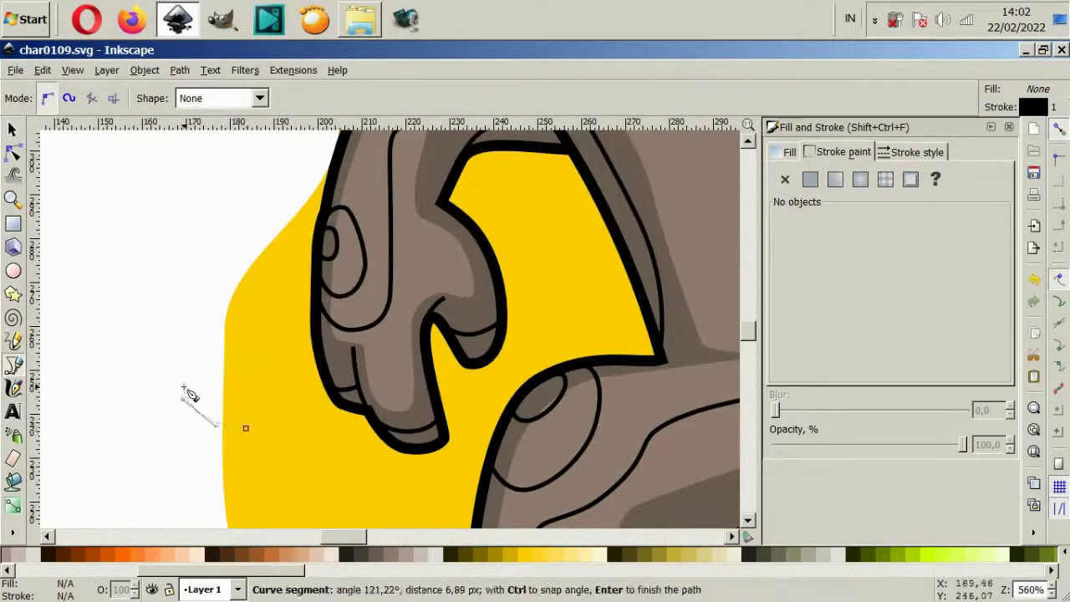
left_click(175, 320)
left_click_drag(186, 272, 262, 318)
left_click(246, 428)
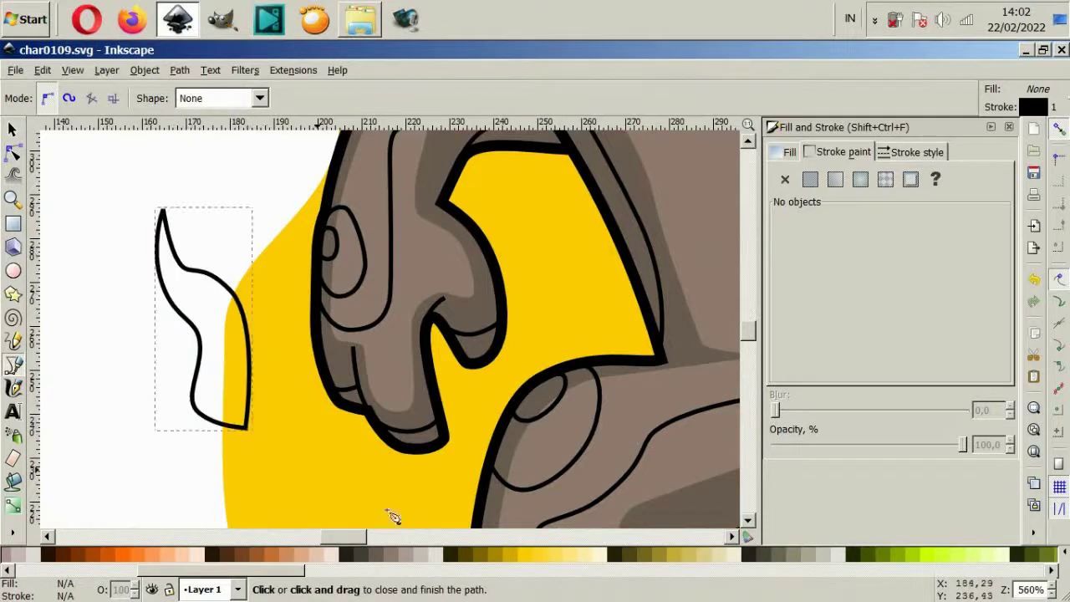
left_click(485, 553)
left_click(7, 553, "shift")
scroll(408, 413, "down", 4)
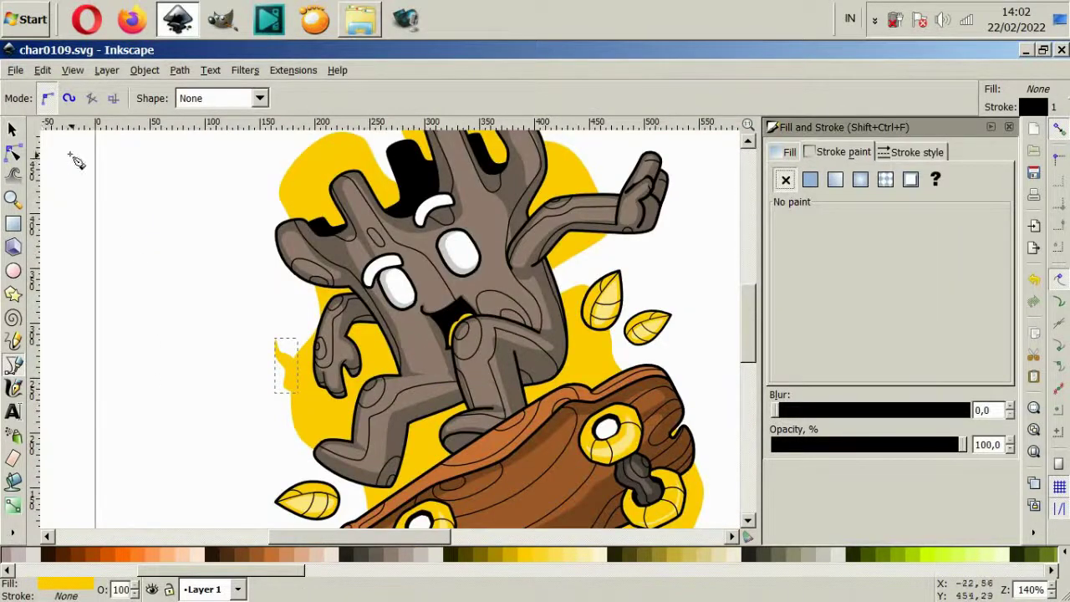
- Draw a larger Bezier flame left of the tree's arm and fill it yellow
left_click(11, 129)
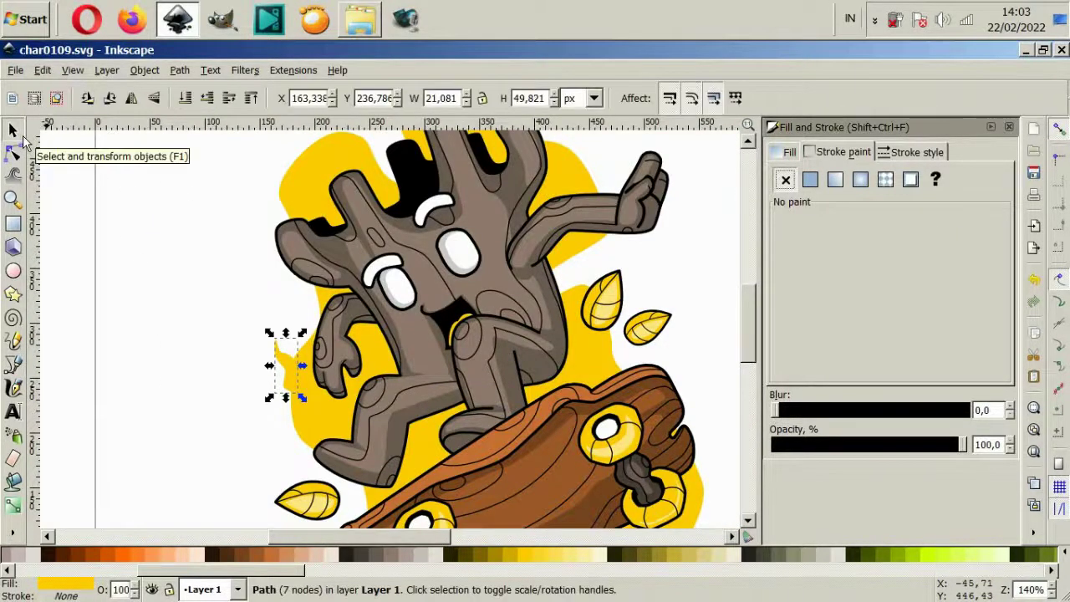
key("Escape")
scroll(241, 366, "up", 1)
key("b")
left_click(321, 428)
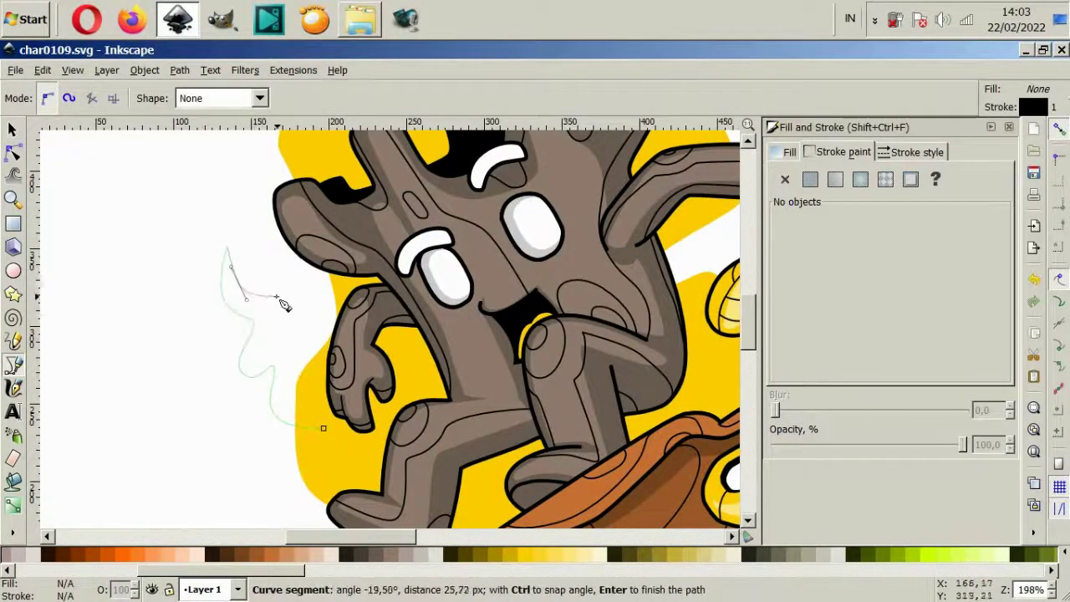
left_click_drag(282, 288, 298, 295)
left_click(323, 427)
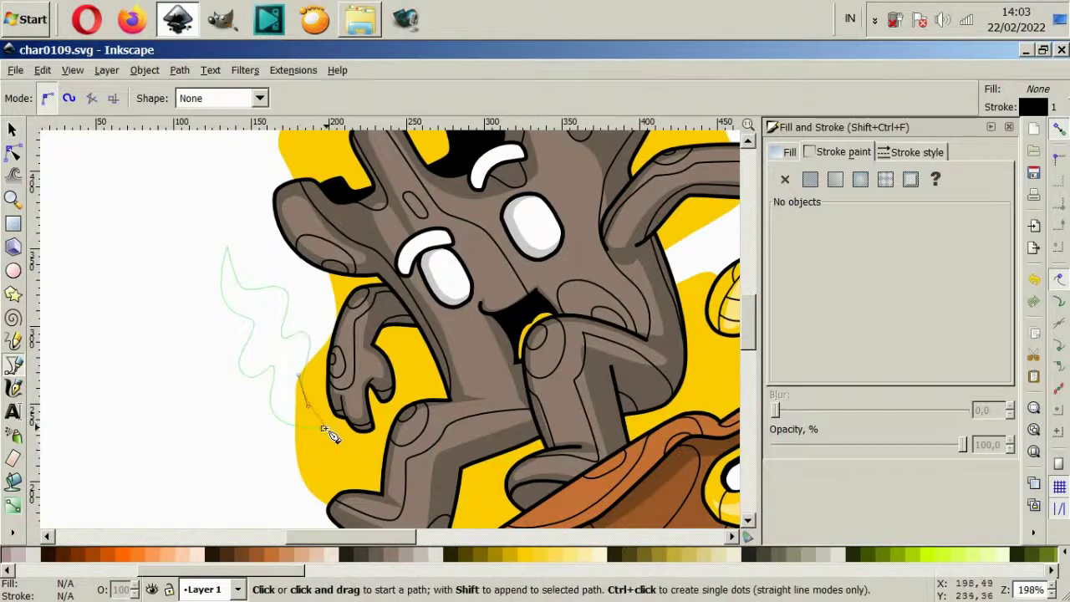
left_click(520, 553)
scroll(389, 426, "down", 4)
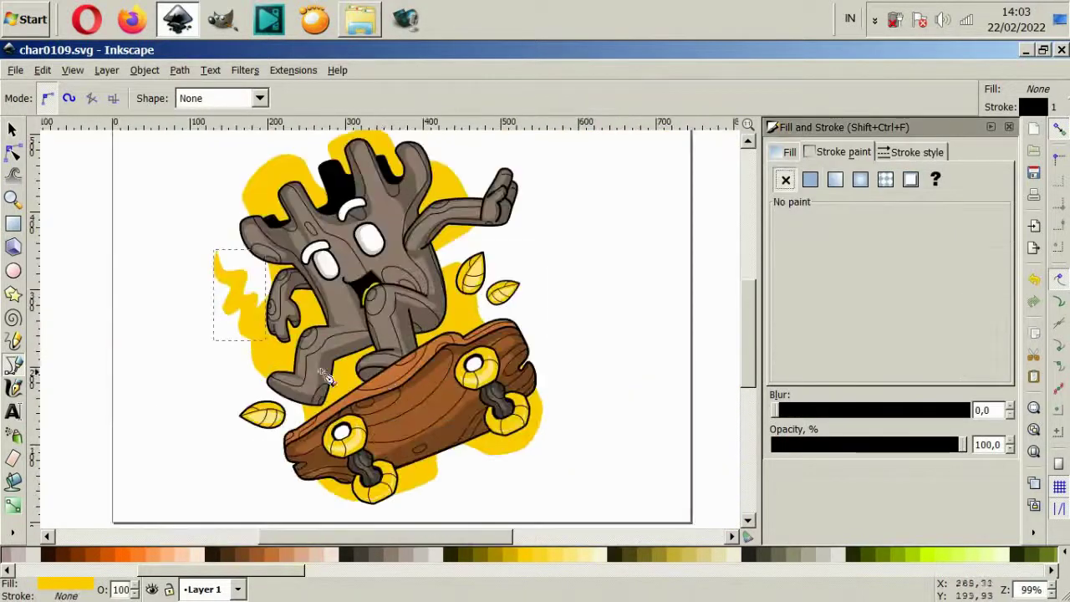
- Reshape the flame by dragging several of its nodes with the Node tool
key("s")
scroll(209, 250, "up", 4)
key("n")
mouse_move(264, 391)
left_mouse_down()
mouse_move(329, 352)
mouse_move(296, 375)
left_mouse_up()
key("Escape")
scroll(334, 401, "down", 2)
left_click(307, 330)
scroll(322, 330, "up", 2)
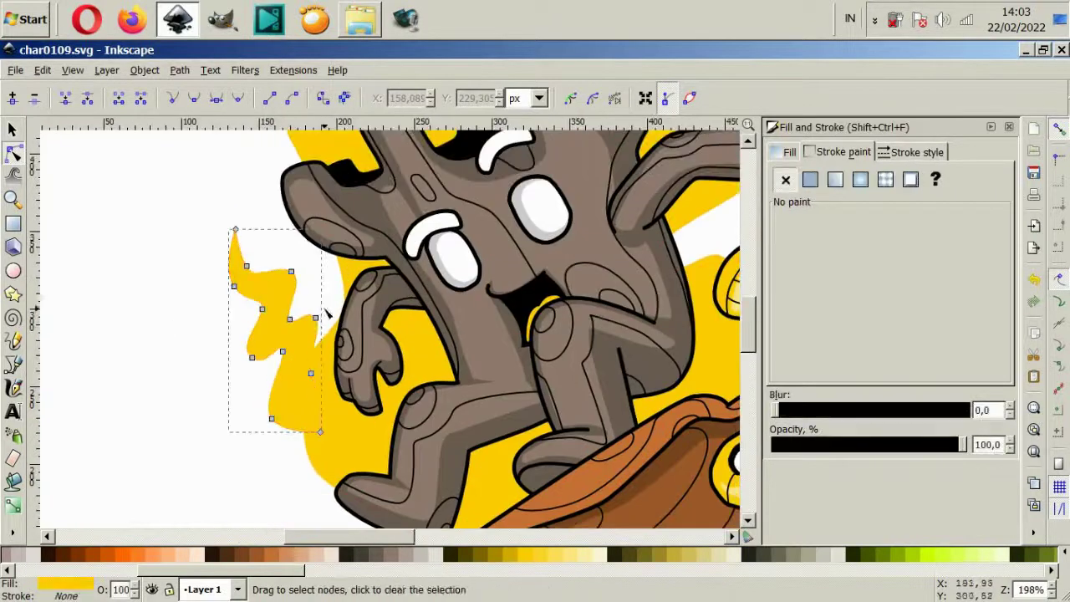
left_click_drag(316, 319, 316, 294)
left_click_drag(251, 357, 254, 375)
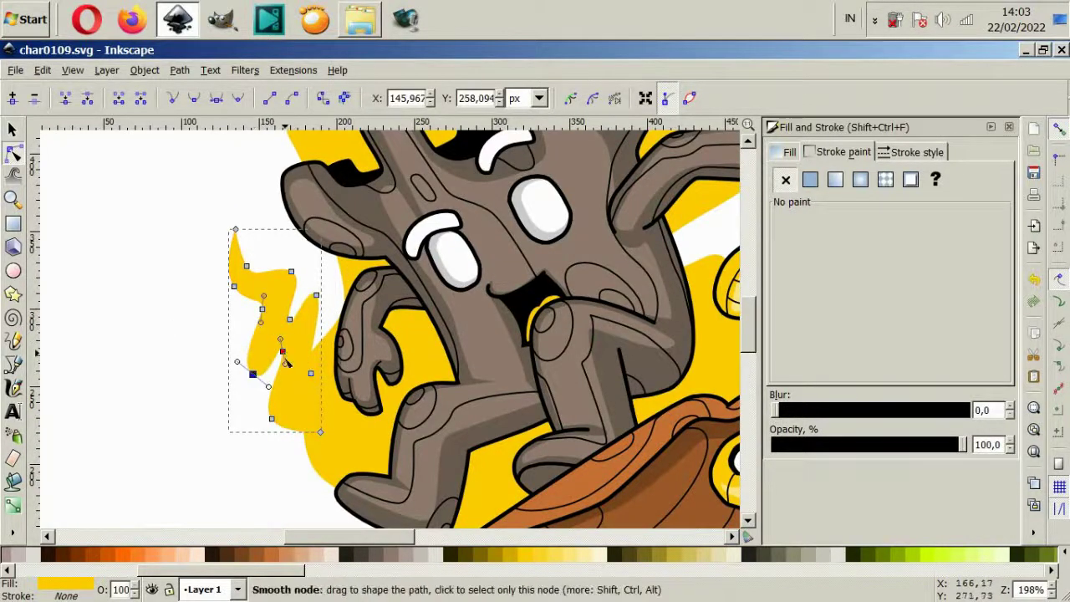
left_click_drag(280, 326, 281, 337)
- Move one more top node to sharpen the flame's jagged tongues
key("Escape")
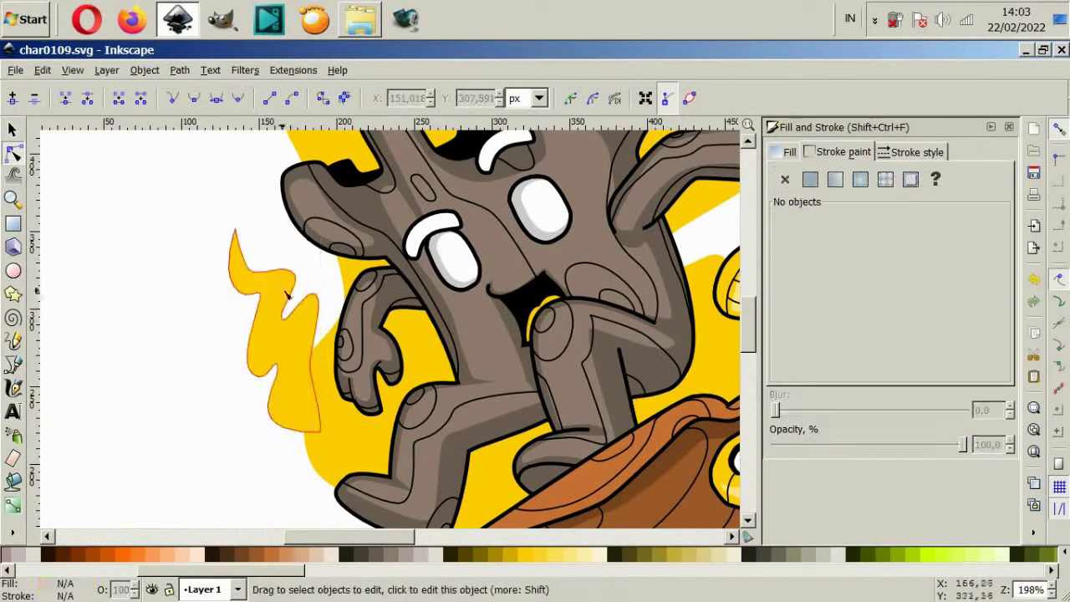
left_click(284, 275)
left_click_drag(291, 265, 240, 306)
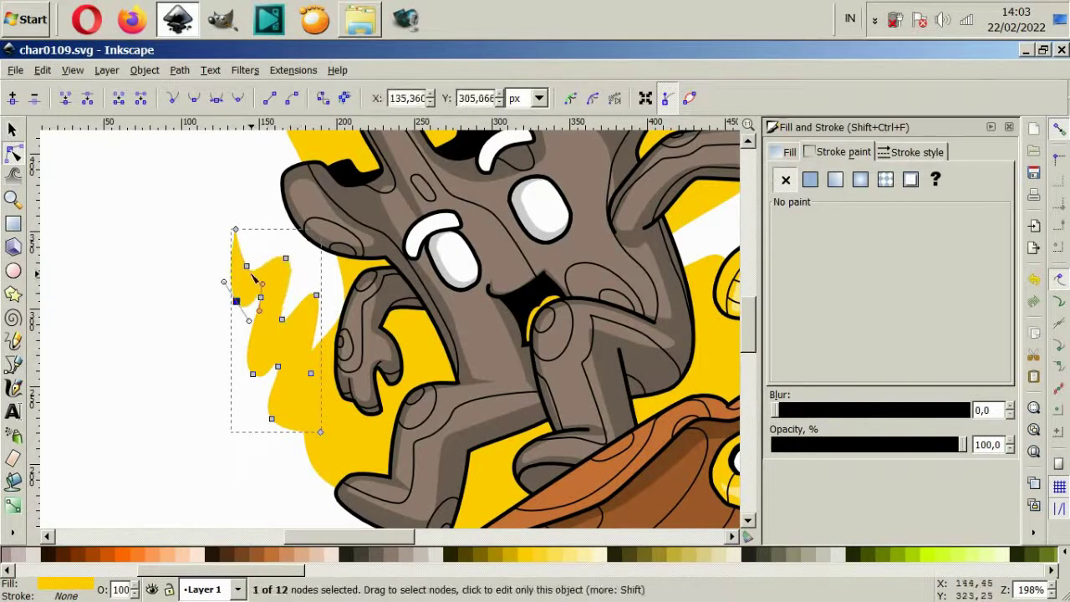
left_click(175, 365)
key("minus")
key("minus")
- Place an enlarged, tilted copy of the left flame on the right, behind the skateboard and leaves
key("s")
left_click(284, 341)
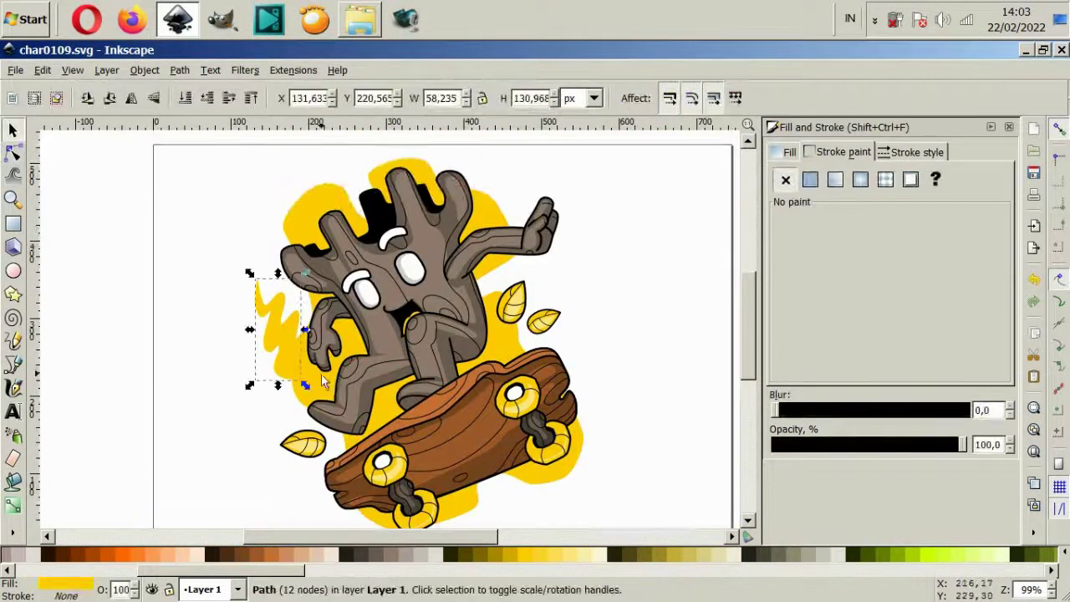
key("ctrl+c")
key("ctrl+v")
mouse_move(580, 351)
left_mouse_down()
mouse_move(589, 355)
mouse_move(576, 356)
left_mouse_up()
left_click_drag(578, 294, 630, 272)
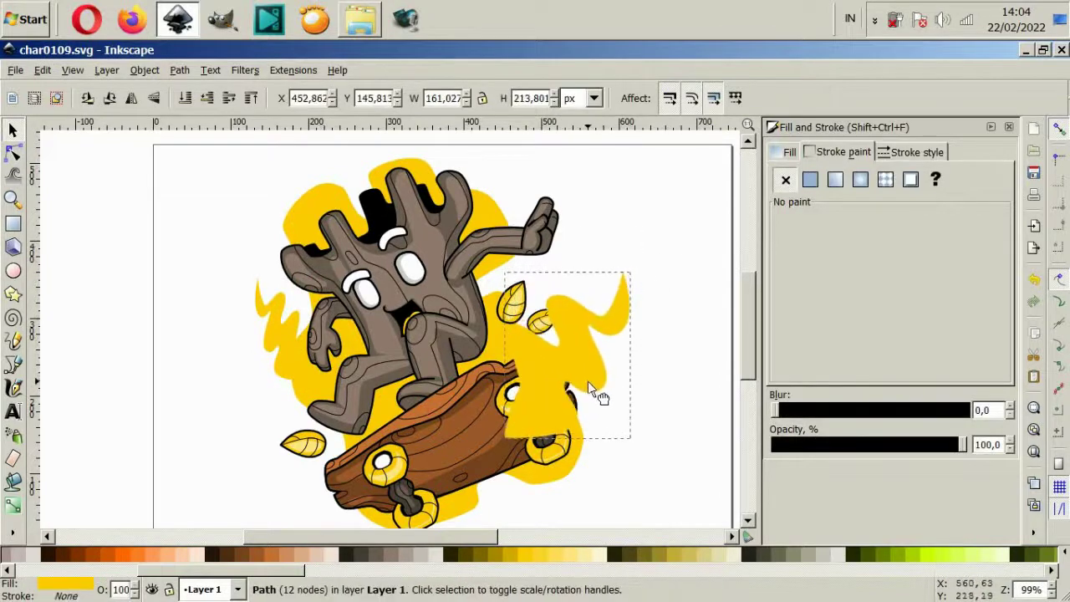
key("Page_Down")
key("Page_Down")
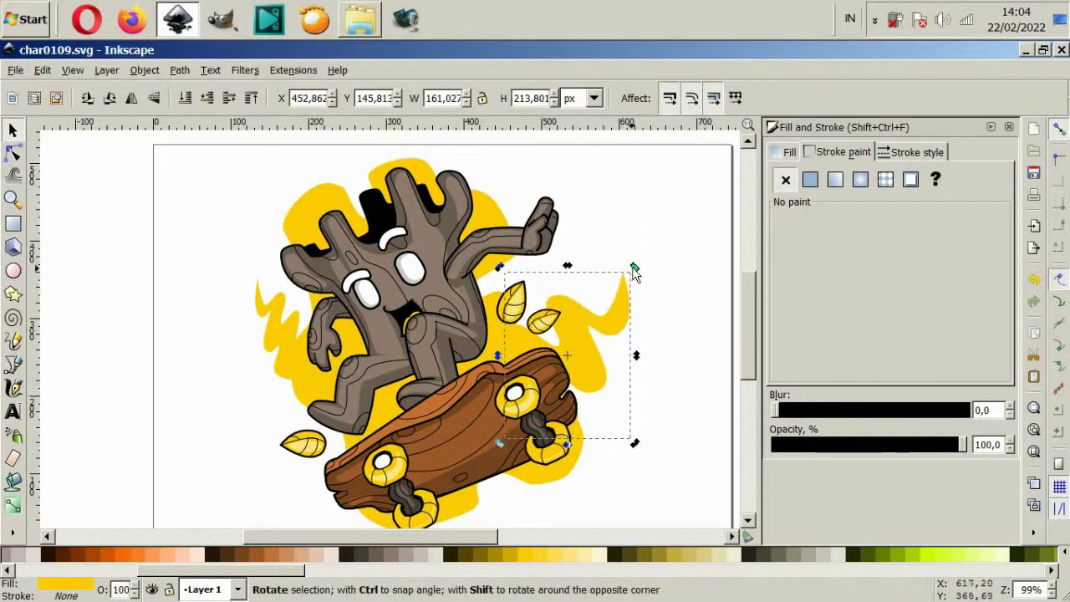
mouse_move(633, 271)
left_mouse_down()
mouse_move(652, 346)
mouse_move(597, 350)
left_mouse_up()
- Enlarge the left flame to about 123×140 px and tilt it
left_click(289, 367)
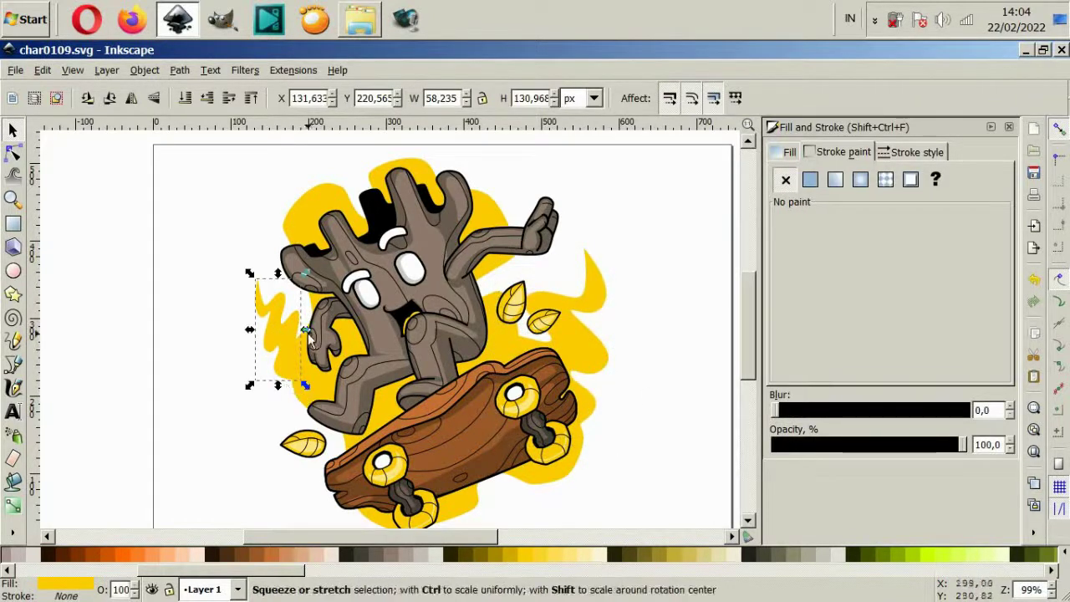
left_click_drag(308, 333, 310, 333)
left_click_drag(308, 386, 346, 407)
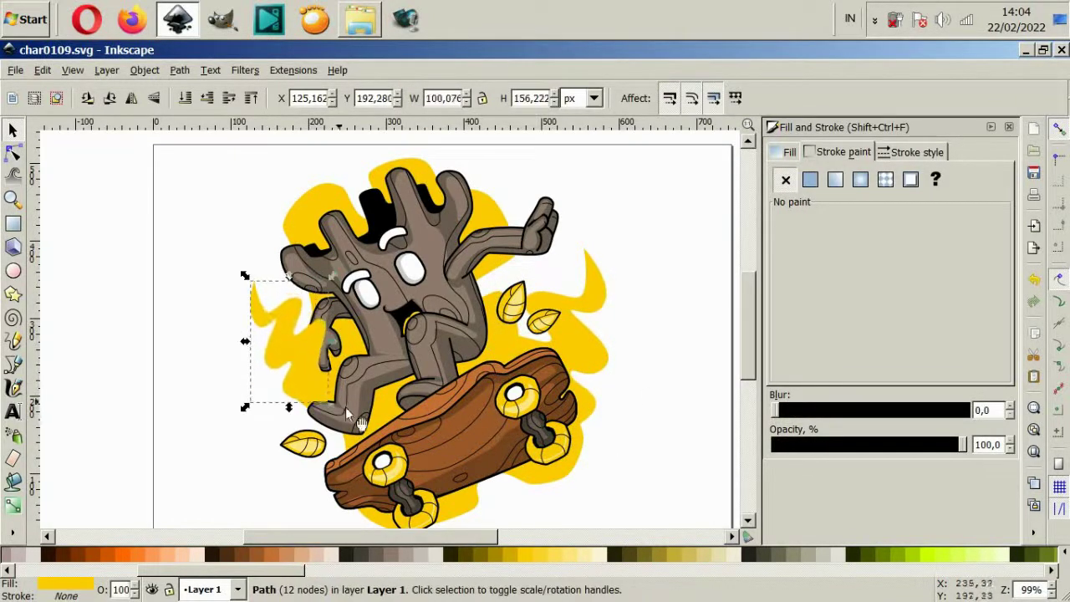
left_click(314, 370)
left_click_drag(256, 276, 242, 288)
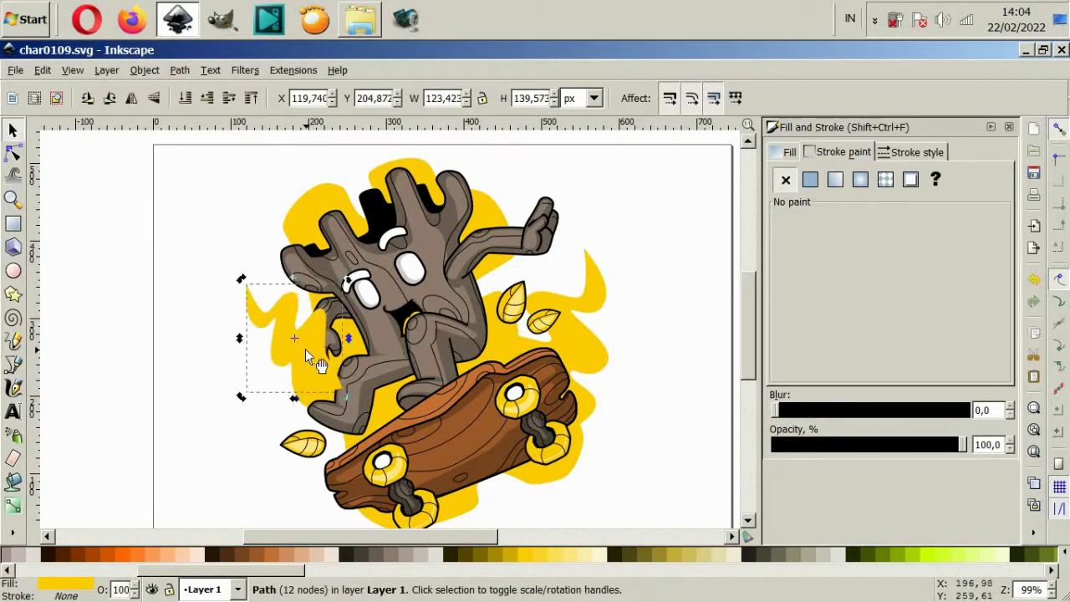
key("Escape")
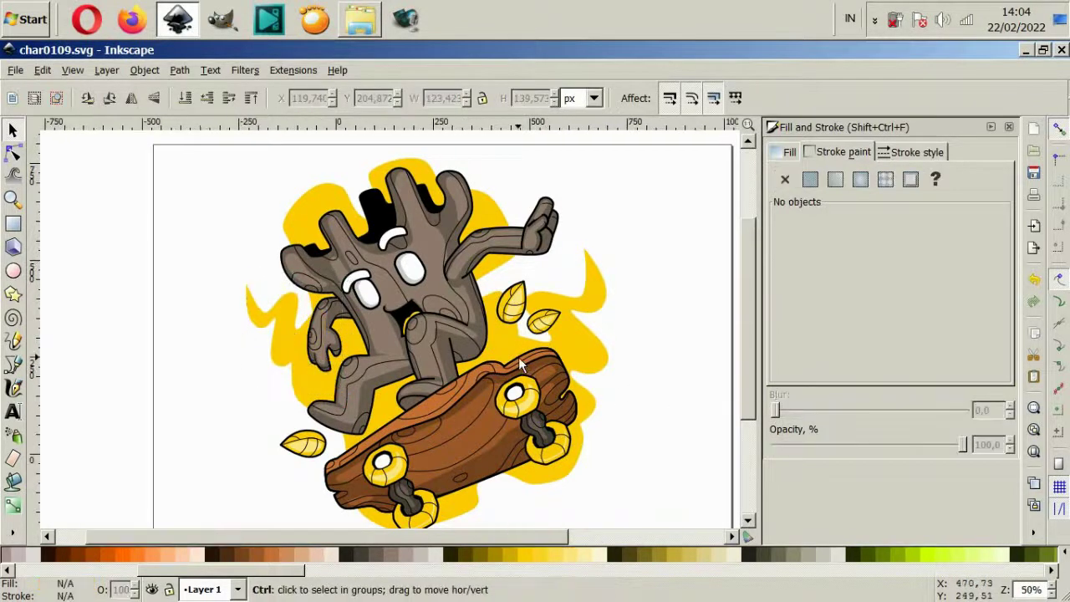
scroll(552, 368, "down", 2)
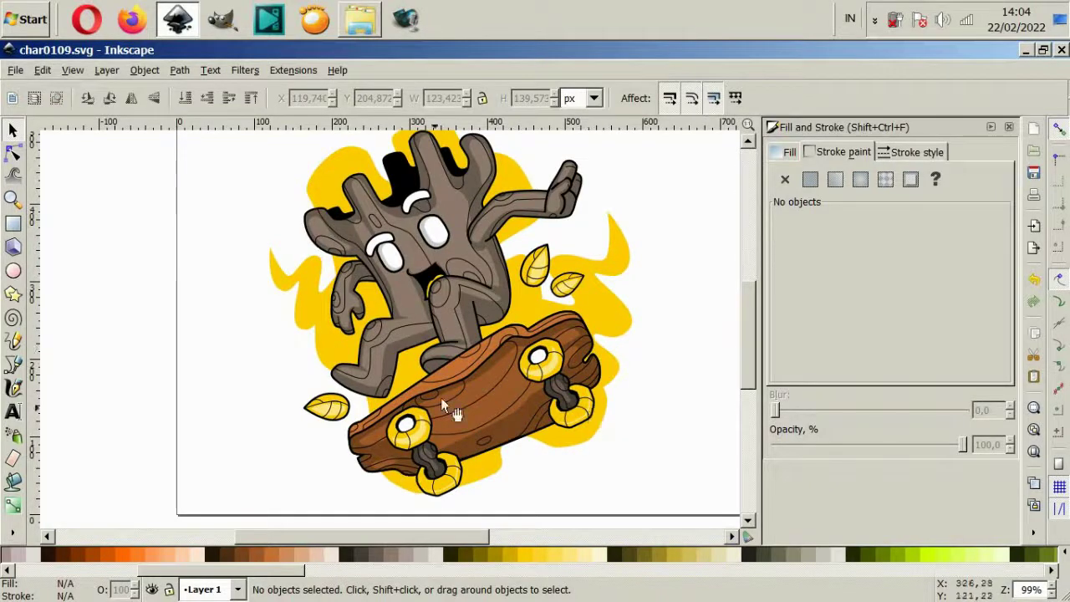
scroll(399, 203, "up", 4)
- Draw a curved pen stroke along the first eyebrow
left_click(346, 322)
left_click(460, 188, "shift")
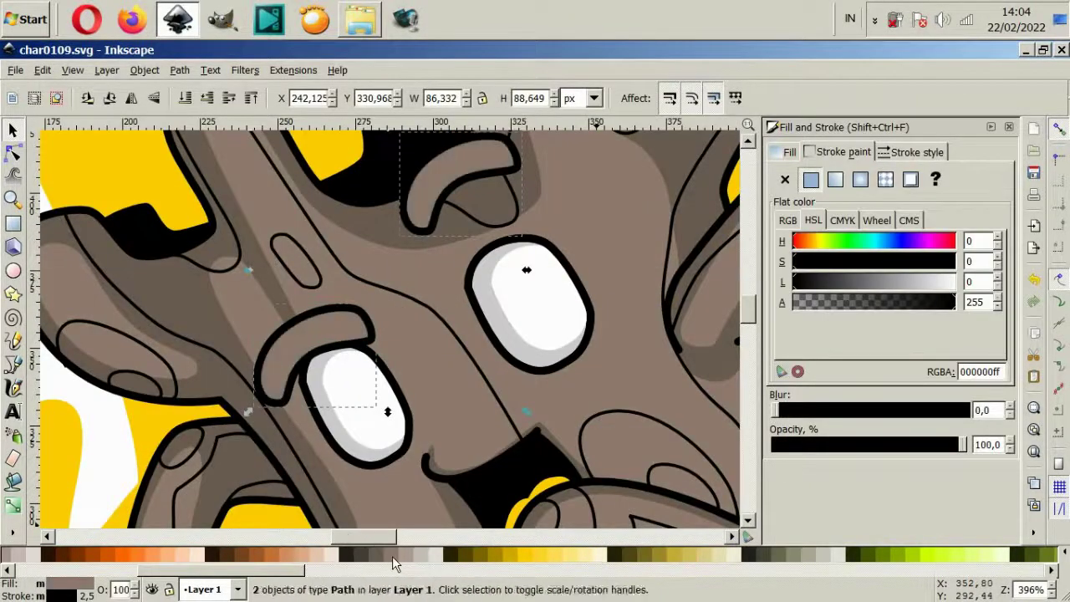
scroll(294, 359, "up", 2)
key("b")
left_click_drag(269, 361, 367, 294)
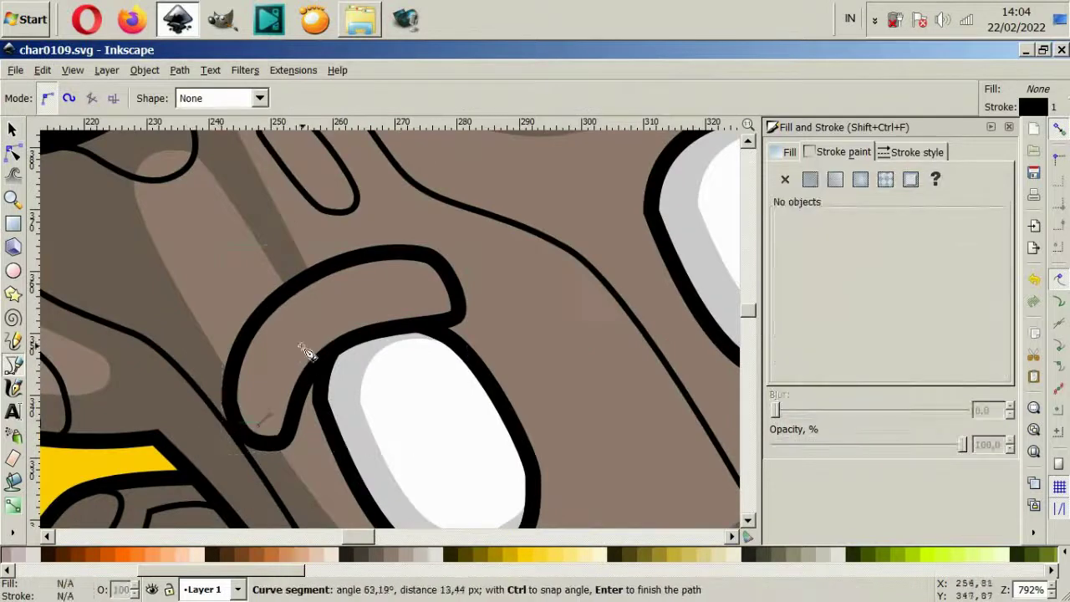
double_click(451, 288)
left_click(310, 290)
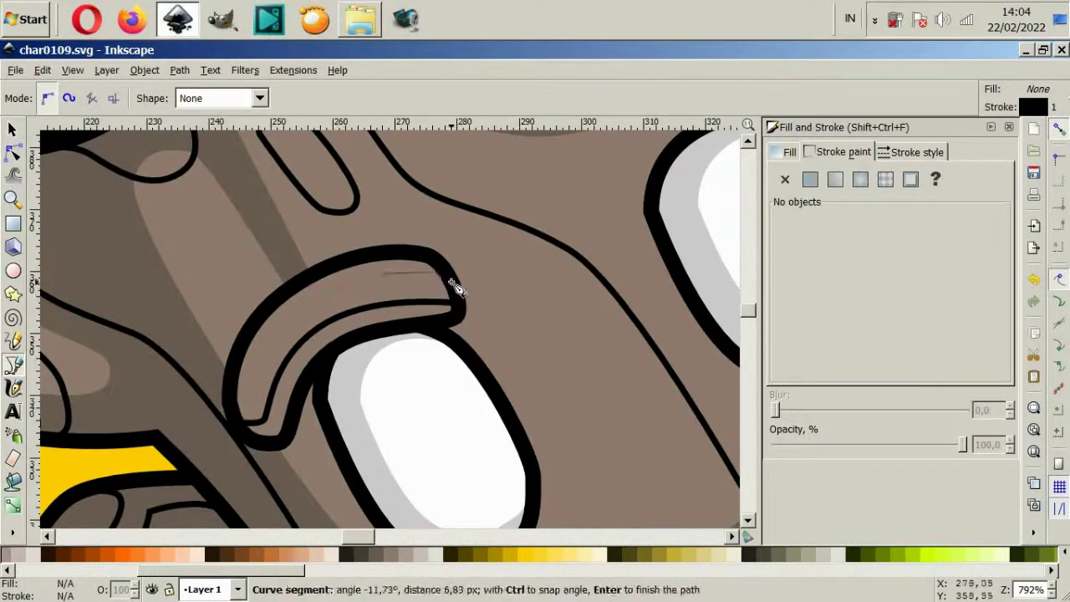
key("Return")
- Draw curved contour strokes along the other eyebrow and its tip
scroll(425, 351, "up", 7)
scroll(425, 351, "right", 9)
left_click_drag(327, 251, 380, 202)
double_click(456, 224)
left_click(394, 250)
left_click(421, 230)
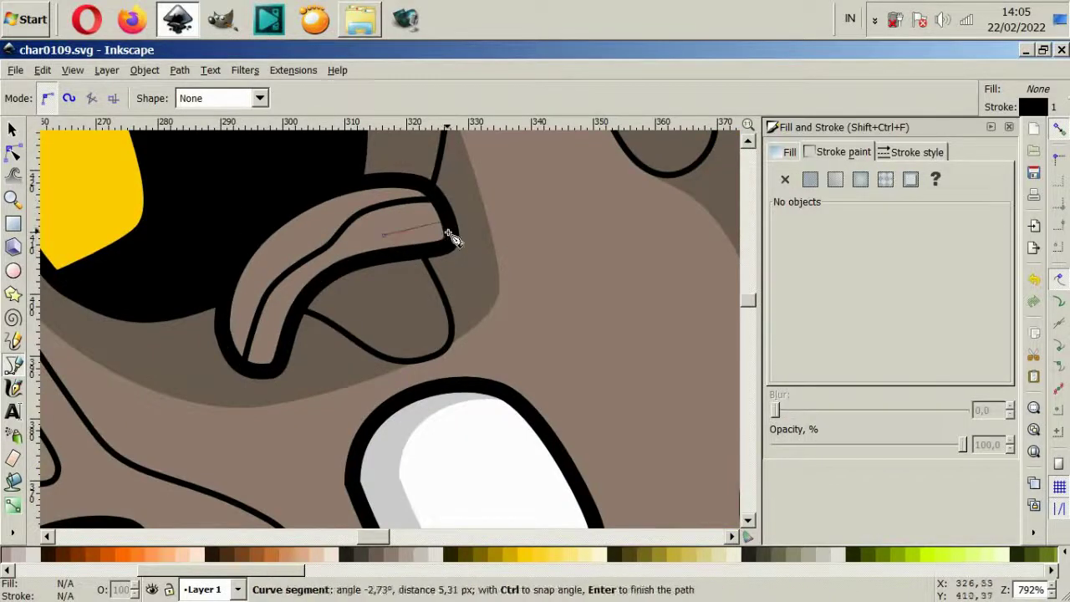
double_click(454, 231)
scroll(322, 351, "down", 2, "ctrl")
scroll(334, 502, "up", 4, "ctrl")
scroll(125, 393, "down", 2, "ctrl")
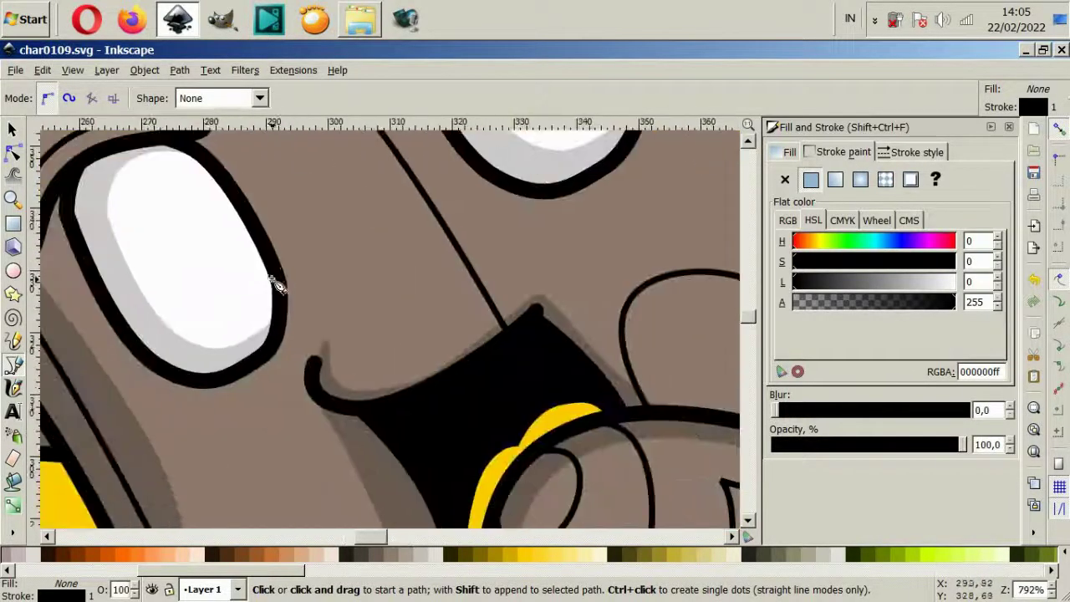
- Draw a closed shadow shape over the left eye, filled dark brown with no outline
left_click_drag(276, 384, 266, 417)
left_click_drag(216, 452, 215, 451)
left_click(139, 343)
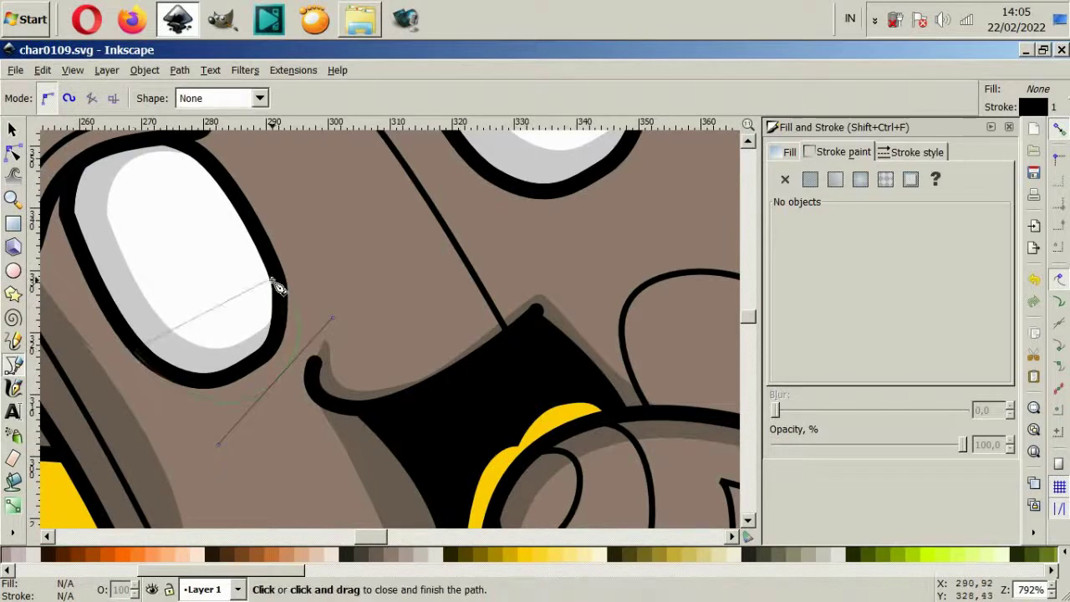
left_click(276, 280)
key("F7")
left_click(390, 493)
left_click(784, 179)
- Reshape the shadow's nodes, send it behind the eye, and place it under the right eye
key("F2")
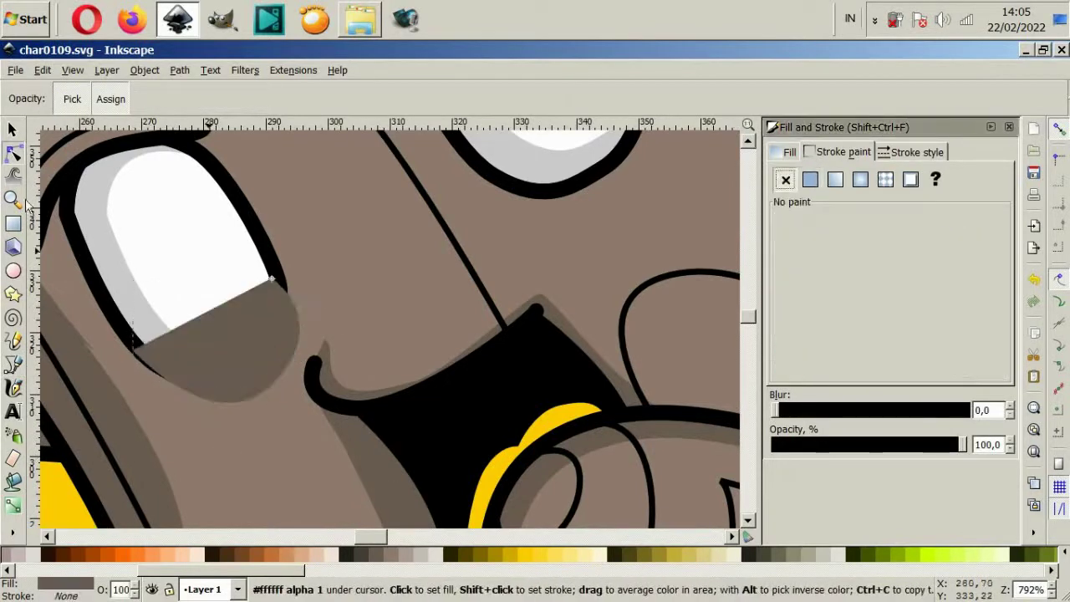
left_click(135, 356)
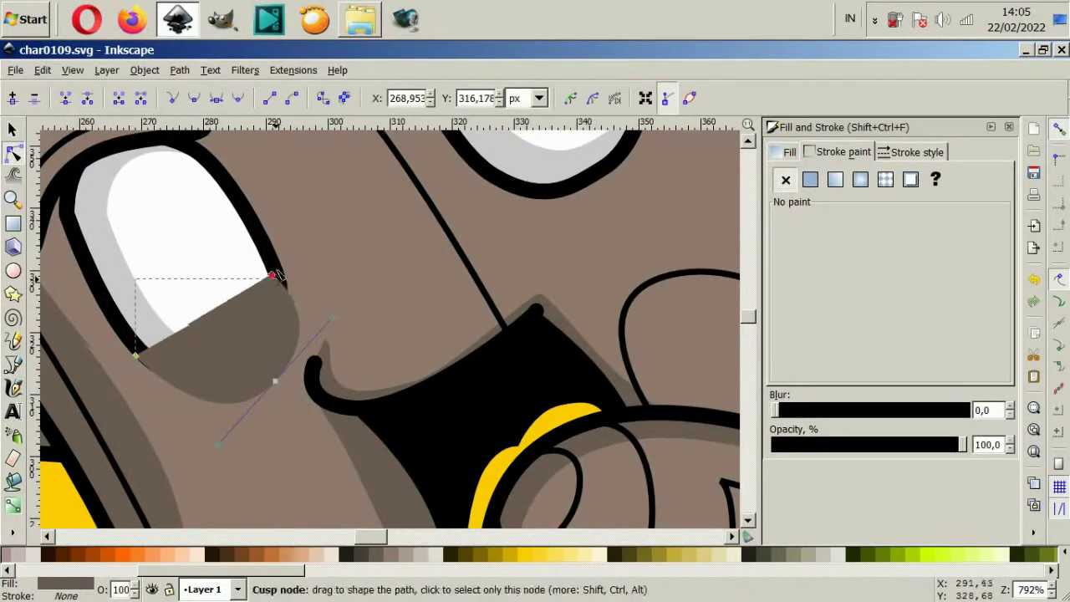
left_click_drag(276, 380, 269, 403)
left_click(16, 131)
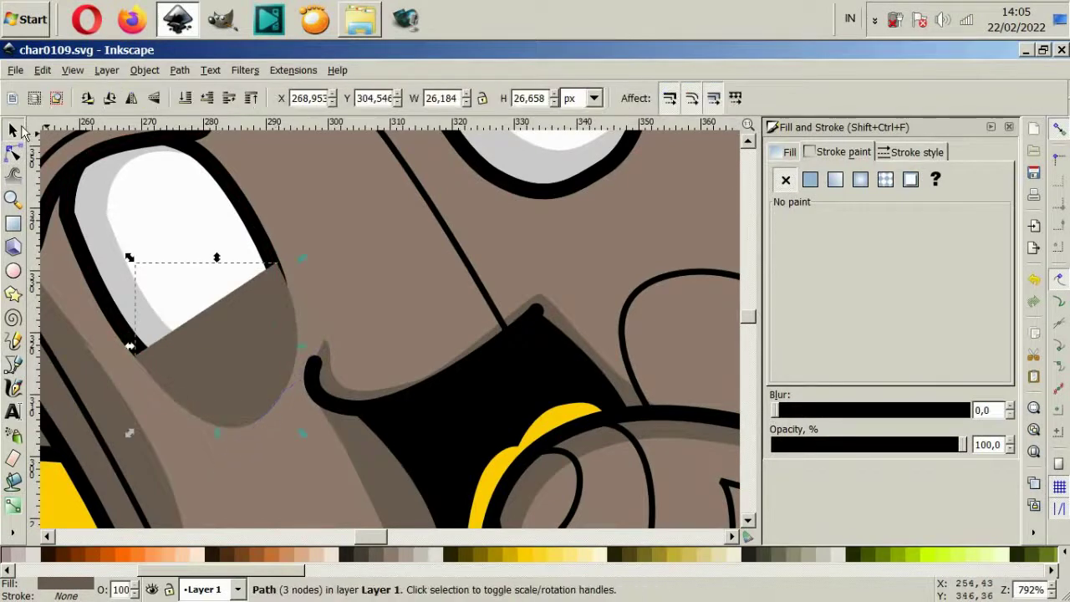
key("Page_Down")
key("Page_Down")
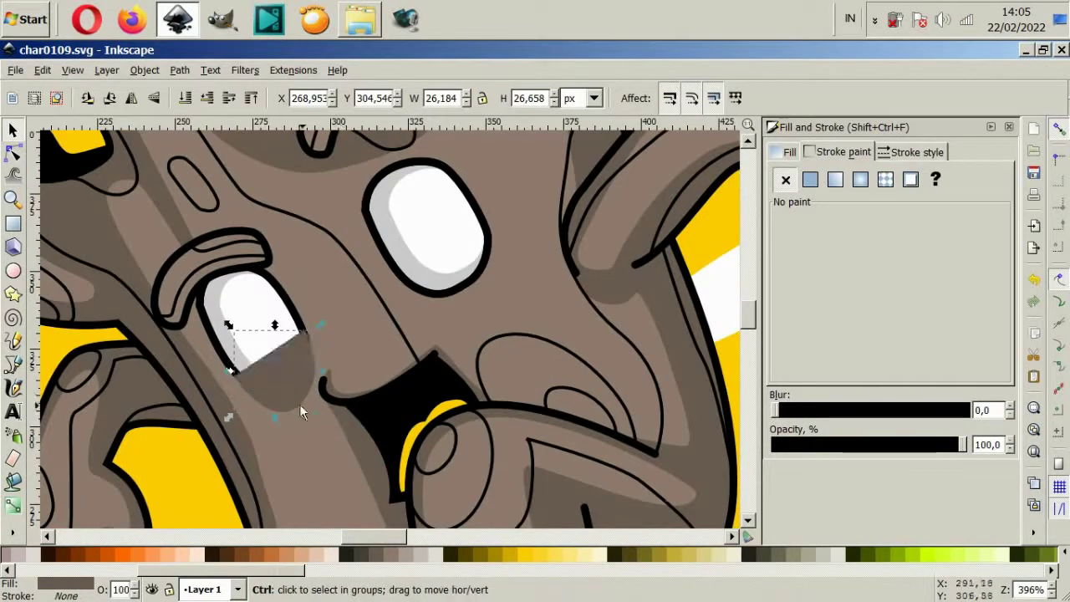
mouse_move(300, 403)
left_mouse_down()
mouse_move(467, 306)
mouse_move(493, 319)
left_mouse_up()
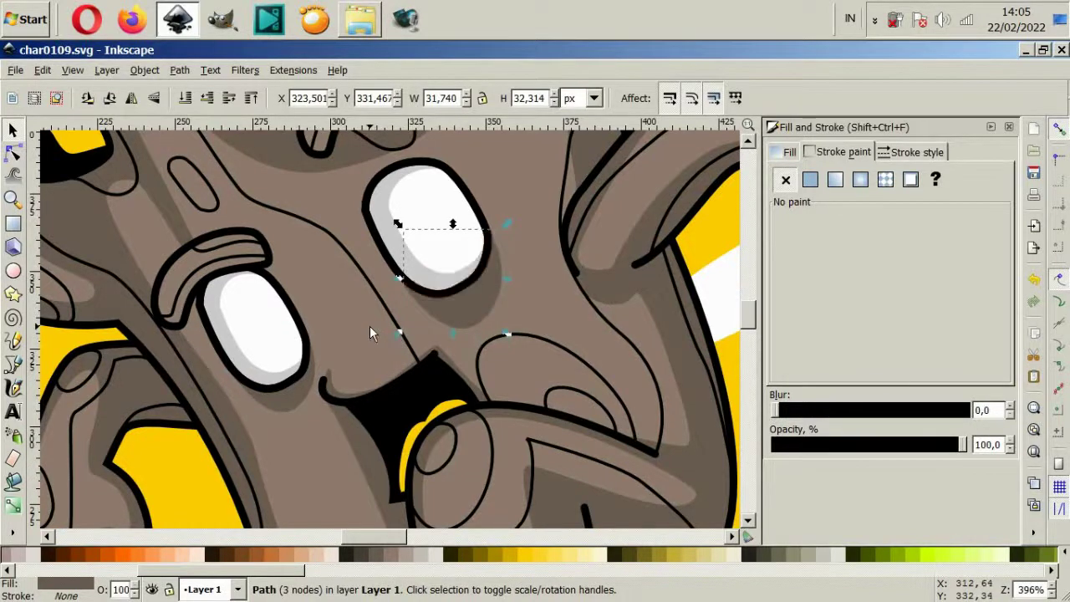
left_click_drag(488, 315, 477, 298)
scroll(527, 305, "down", 2)
- Reshape the yellow background blob's nodes and curves beside the falling leaves
scroll(527, 311, "down", 1)
key("Escape")
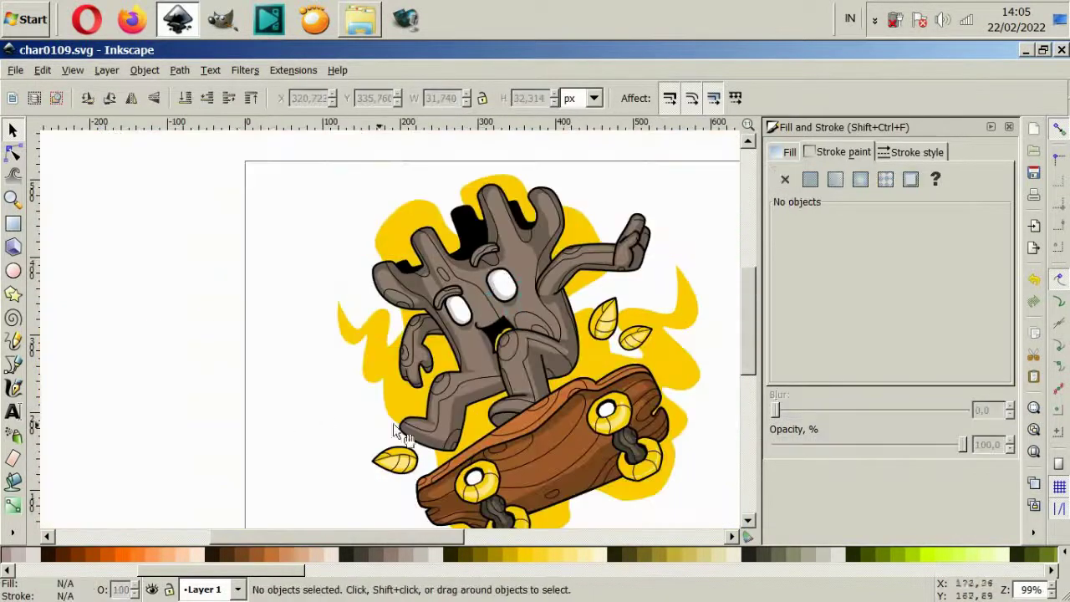
scroll(517, 386, "right", 2)
scroll(527, 376, "right", 3)
left_click(536, 367)
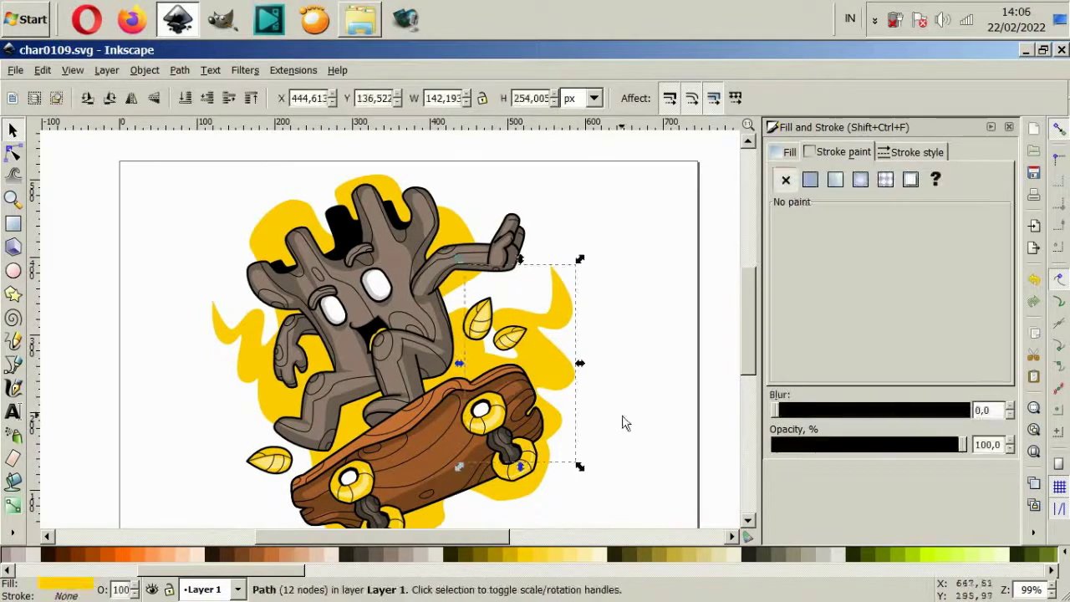
left_click(12, 153)
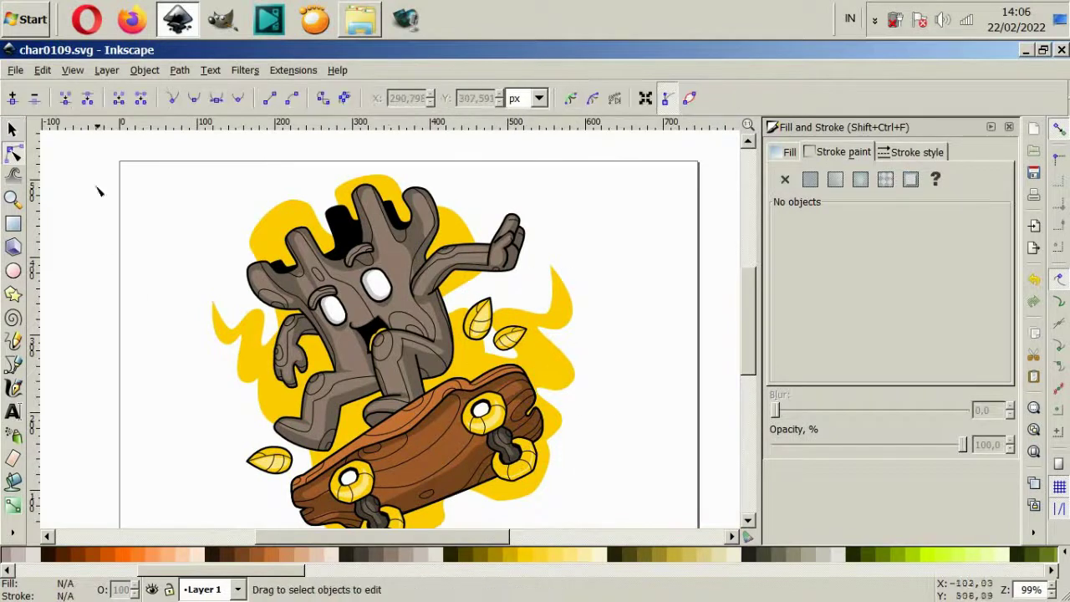
left_click(657, 346)
scroll(494, 368, "up", 2)
left_click(456, 280)
left_click_drag(425, 281, 456, 278)
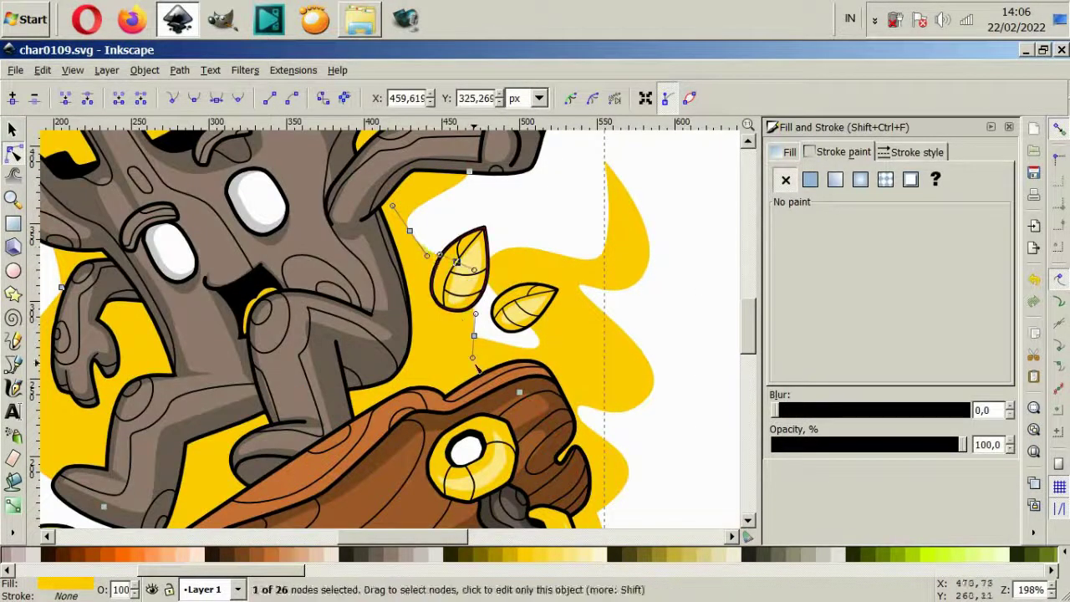
mouse_move(472, 357)
left_mouse_down()
mouse_move(512, 371)
mouse_move(491, 376)
left_mouse_up()
left_click(489, 332)
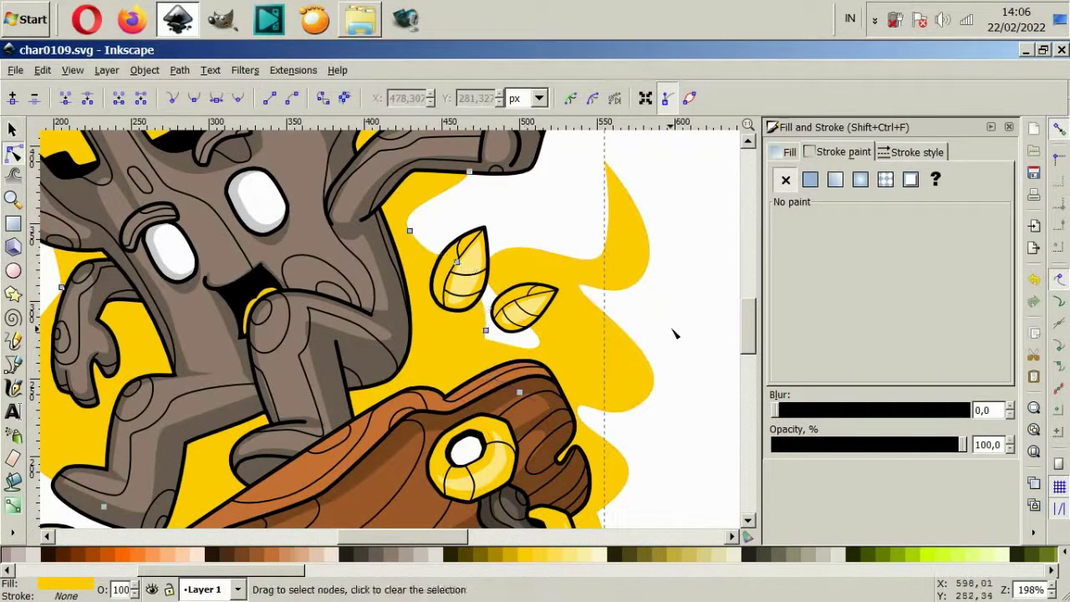
scroll(510, 339, "down", 2)
scroll(455, 291, "up", 2)
left_click_drag(456, 291, 461, 294)
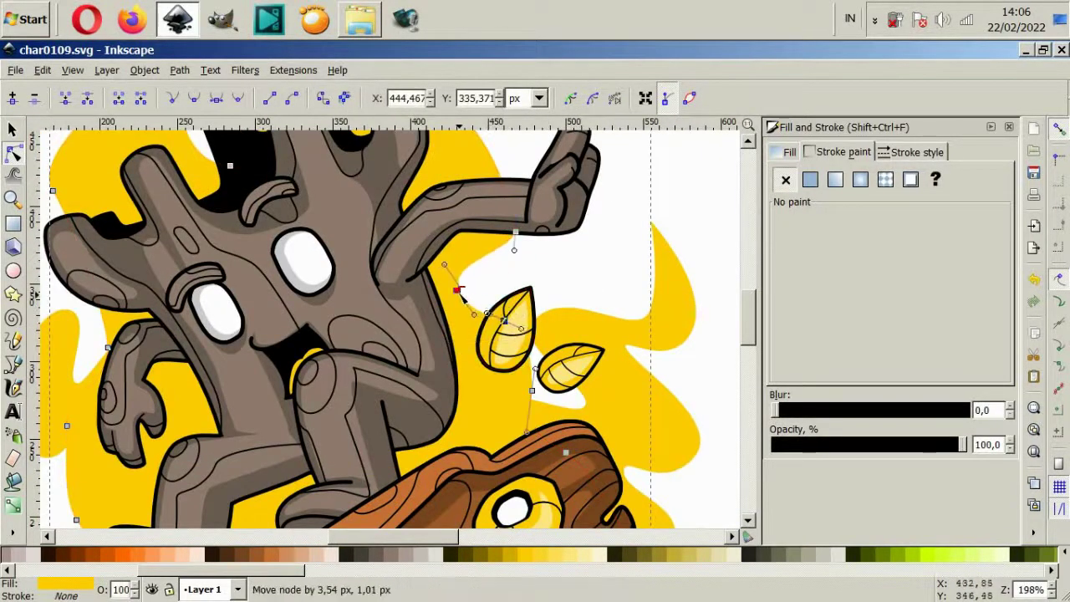
left_click(468, 280)
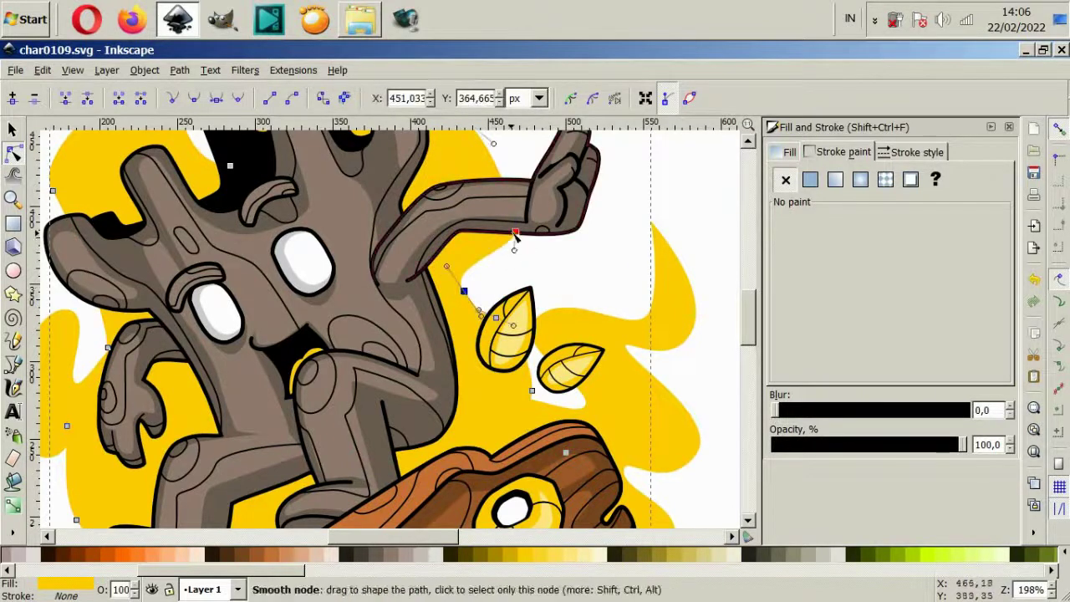
- Adjust the nodes along the yellow blob's right-hand edge
left_click_drag(516, 231, 507, 264)
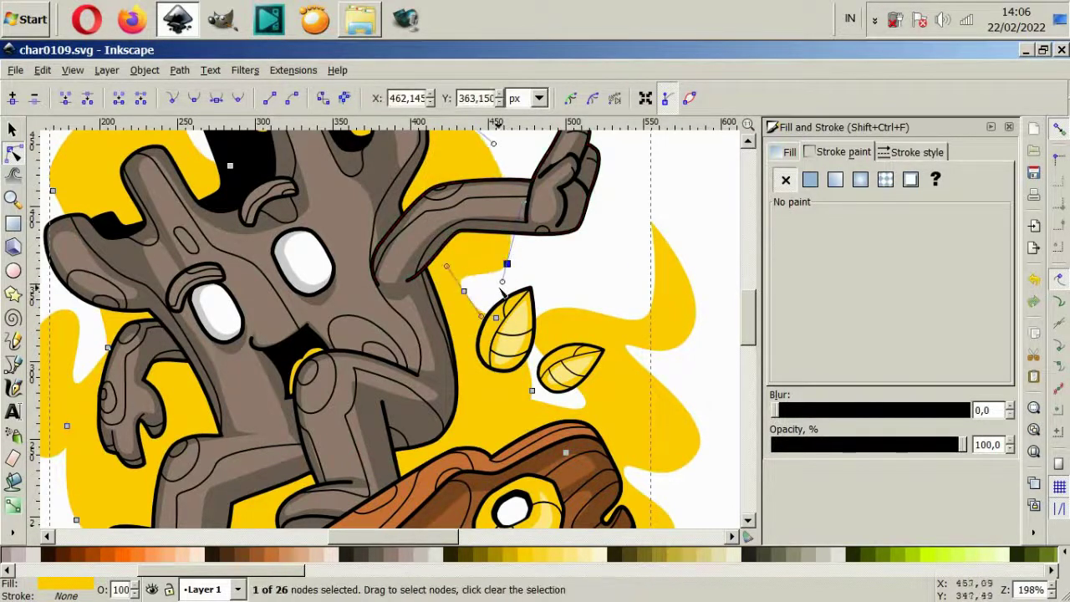
left_click(573, 270)
scroll(483, 296, "down", 1)
scroll(476, 314, "up", 2)
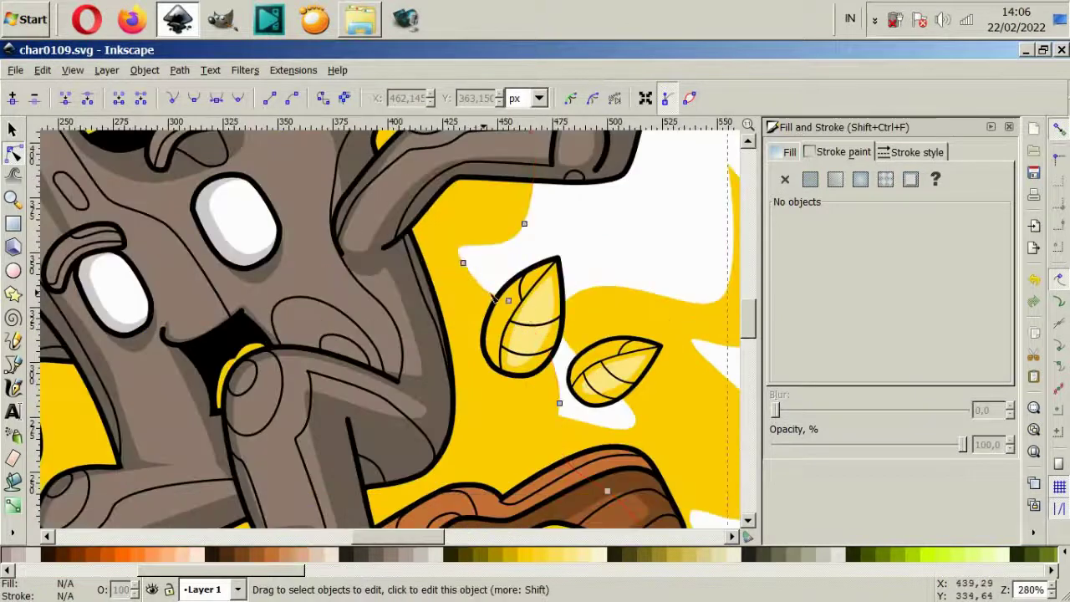
left_click(463, 262)
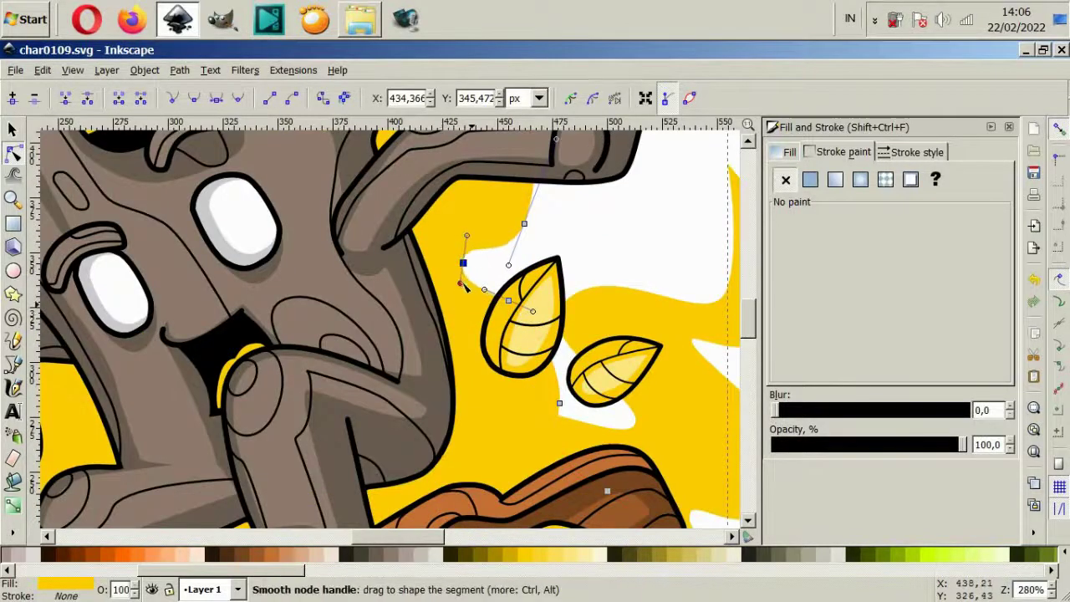
key("Escape")
scroll(661, 359, "down", 4)
scroll(509, 314, "up", 1)
left_click(509, 314)
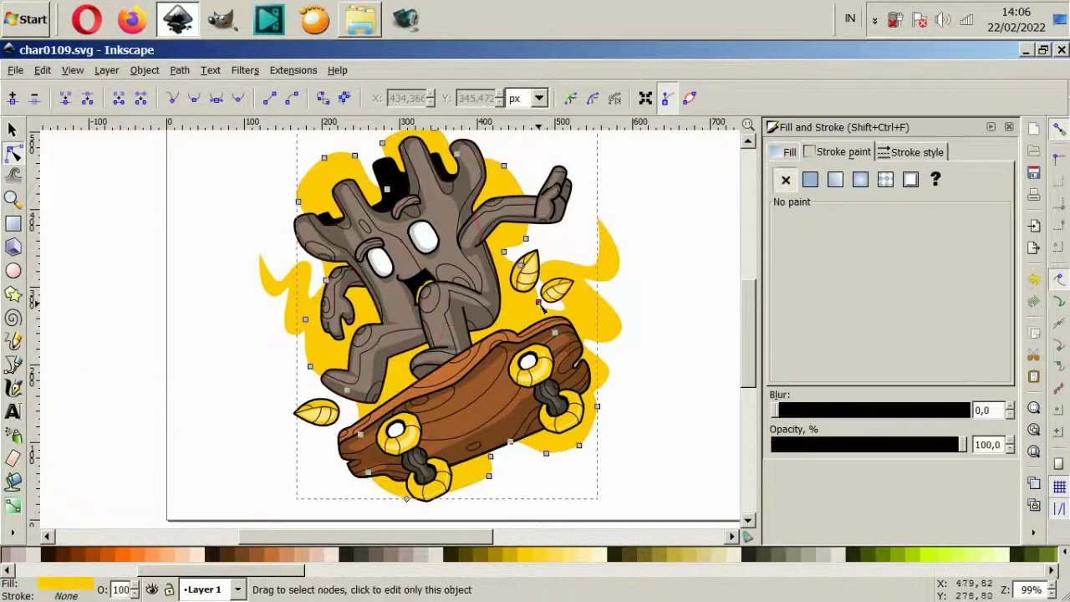
mouse_move(535, 301)
left_mouse_down()
mouse_move(520, 309)
mouse_move(558, 295)
mouse_move(556, 264)
mouse_move(621, 274)
left_mouse_up()
left_click(666, 434)
- Adjust and check the yellow flame paths on both sides of the backdrop
left_click(585, 335)
left_click(653, 390)
scroll(654, 390, "down", 1)
scroll(653, 389, "down", 1)
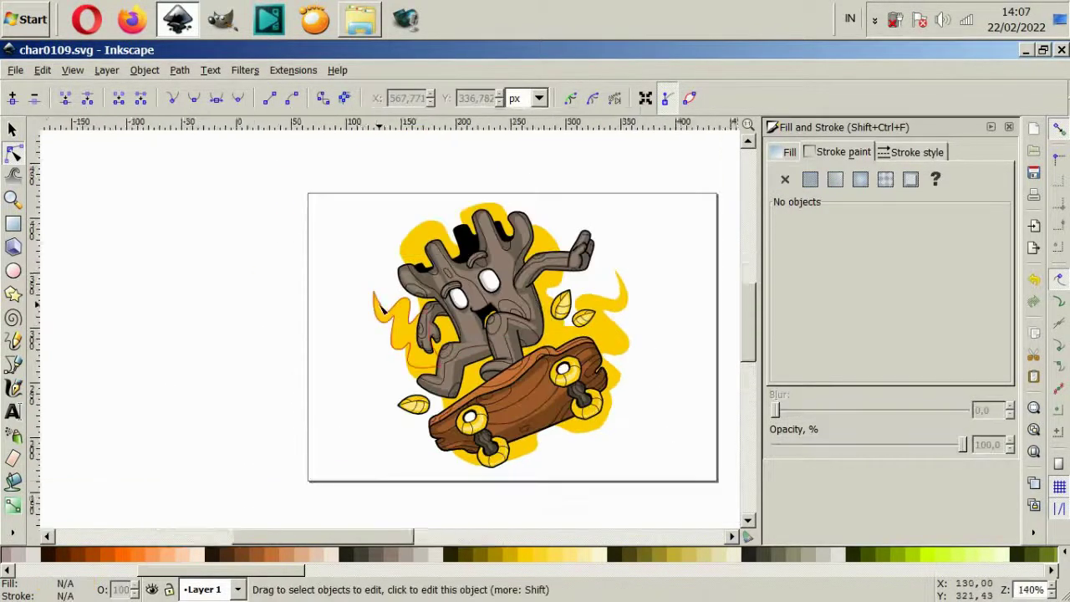
left_click(377, 310)
scroll(377, 310, "up", 4)
left_click(303, 365)
scroll(567, 451, "down", 5)
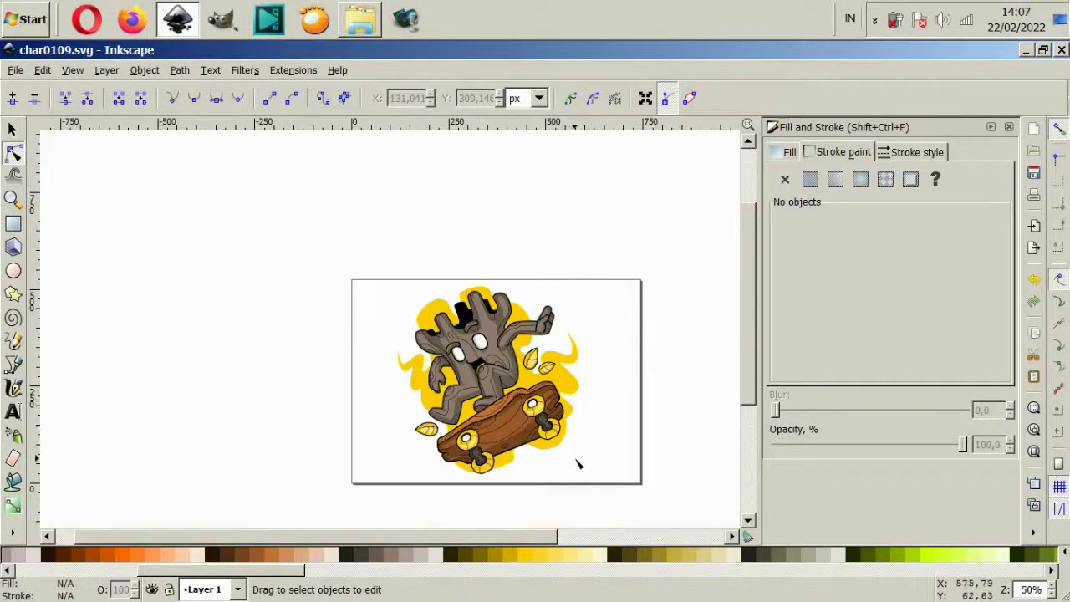
scroll(575, 463, "up", 1)
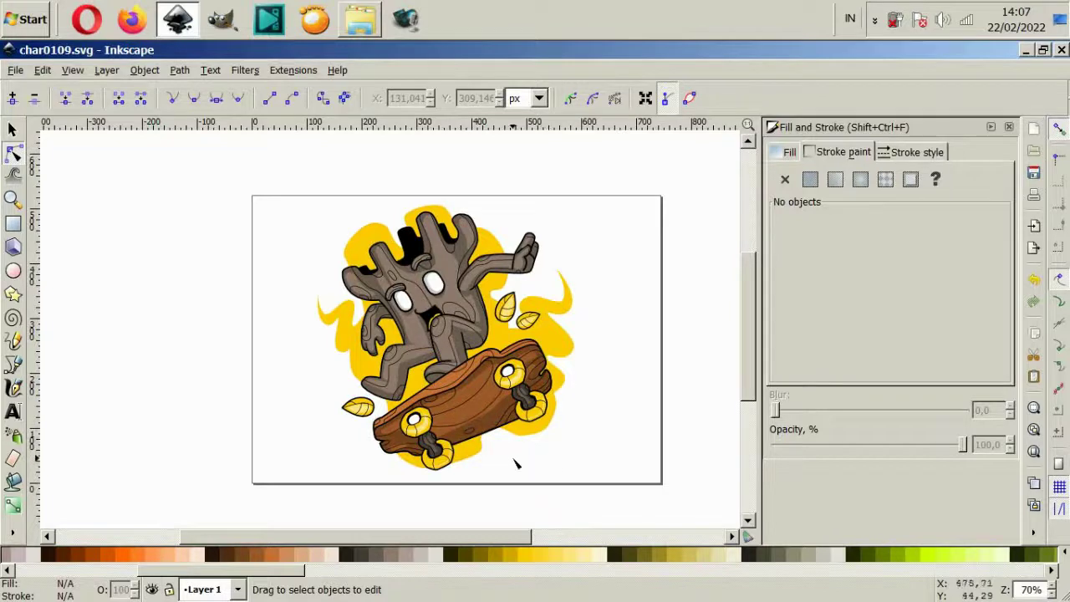
left_click(359, 268)
left_click(654, 455)
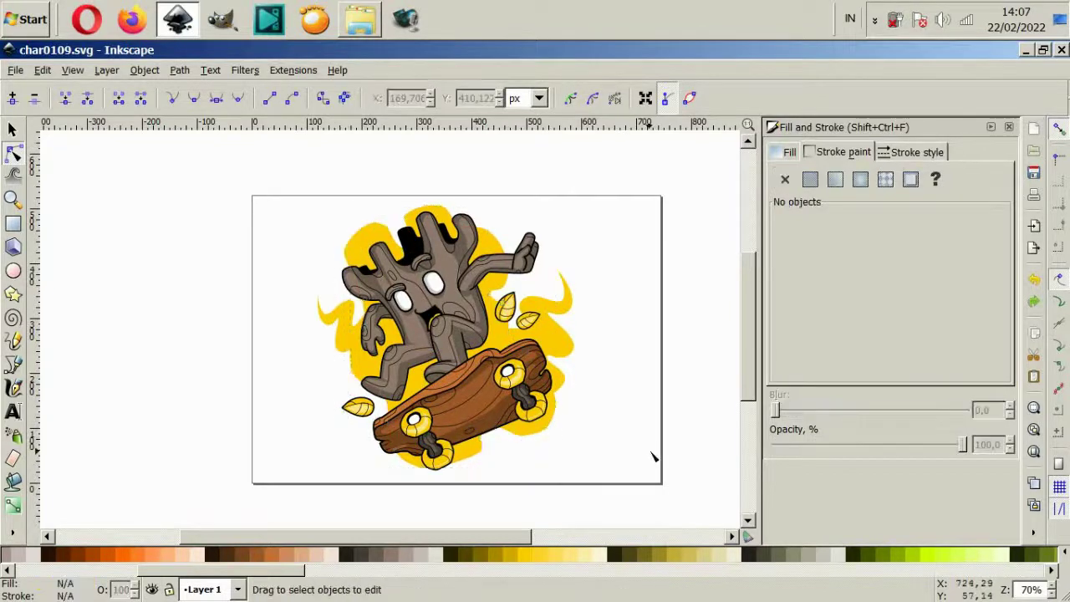
- Draw a closed 6-node shape along the skateboard deck's upper edge
scroll(464, 372, "up", 2)
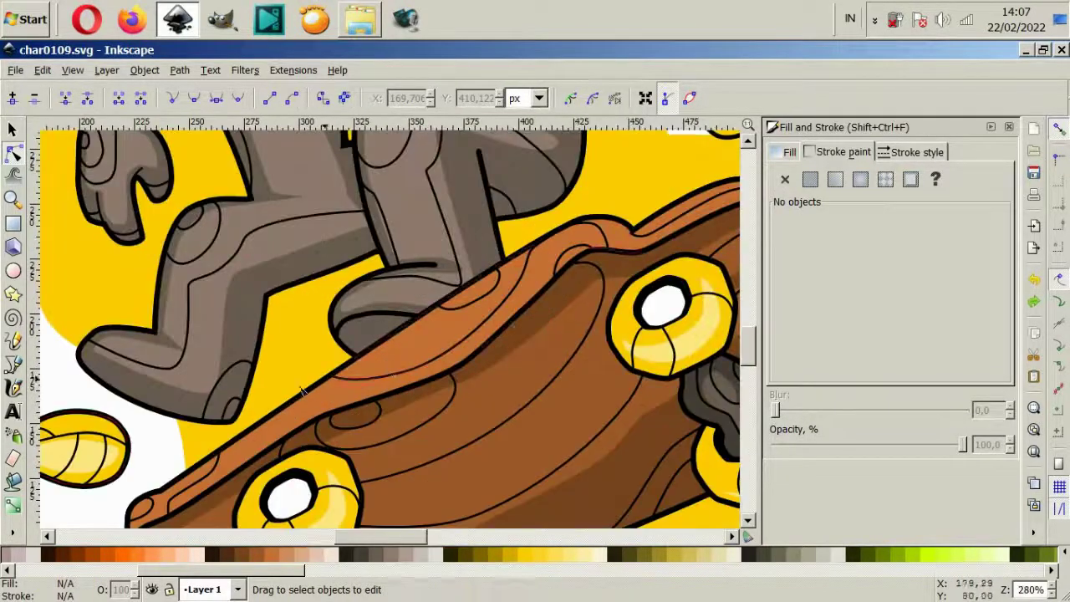
scroll(464, 372, "up", 2)
key("b")
left_click(167, 496)
left_click(600, 231)
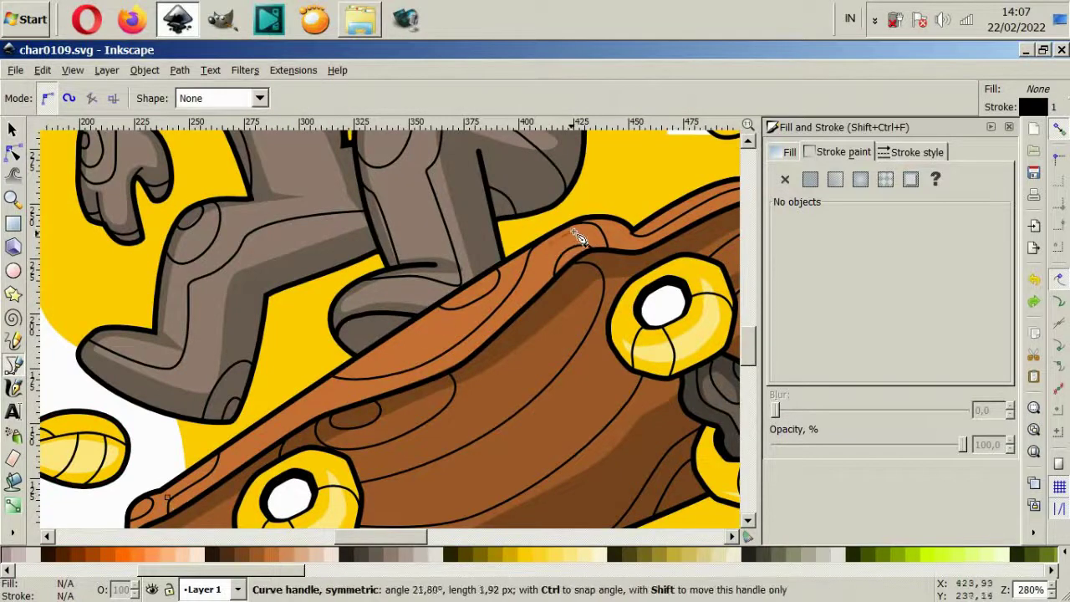
left_click_drag(565, 261, 539, 277)
left_click_drag(324, 407, 305, 415)
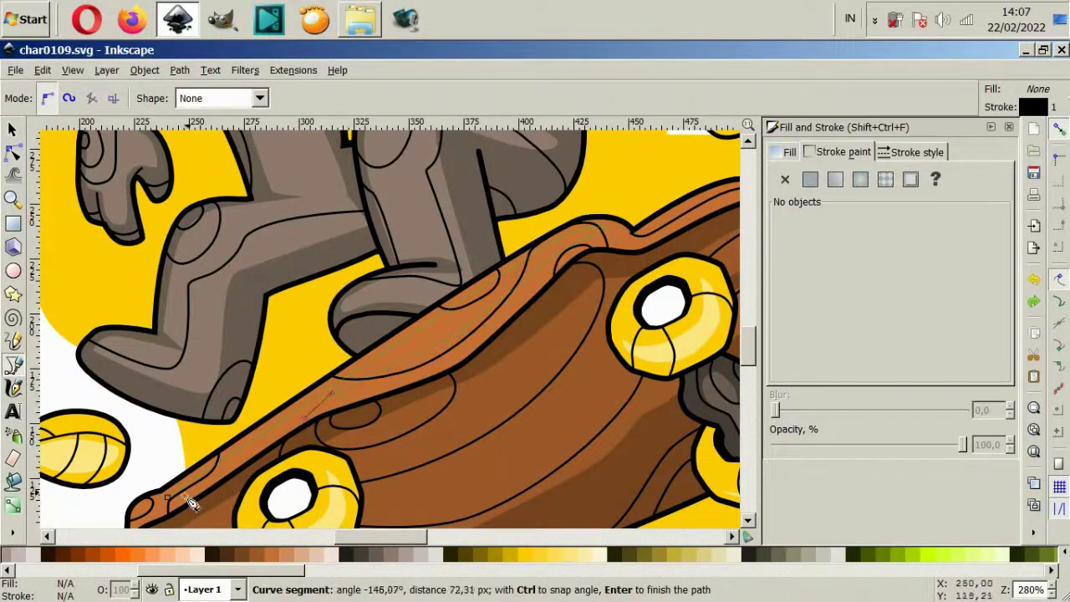
left_click_drag(165, 499, 188, 480)
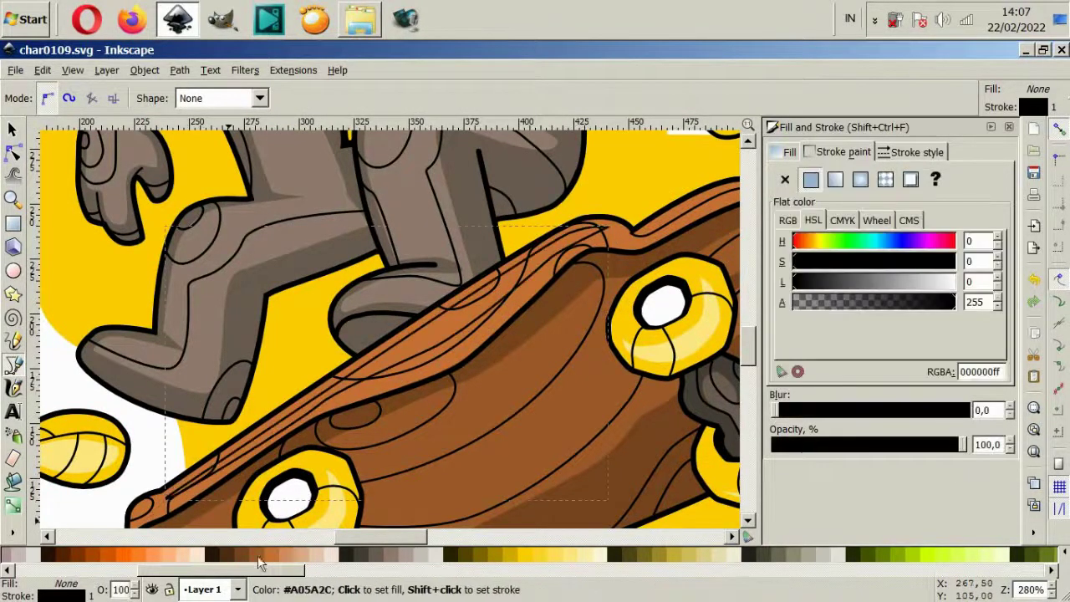
- Fill the highlight shape light brown, remove its outline, and deselect it
left_click(292, 559)
left_click(785, 179)
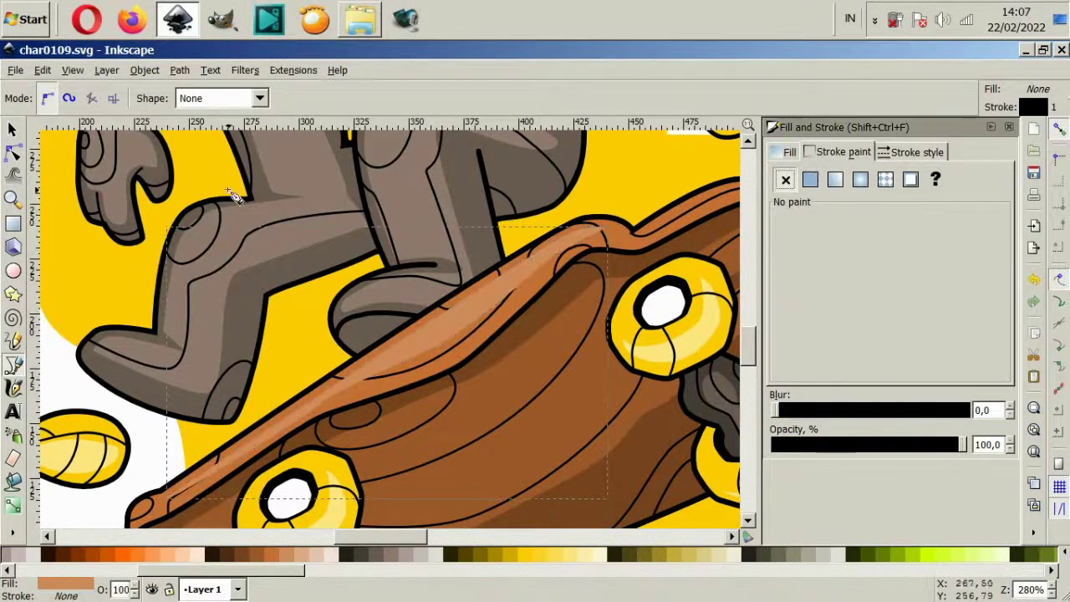
key("s")
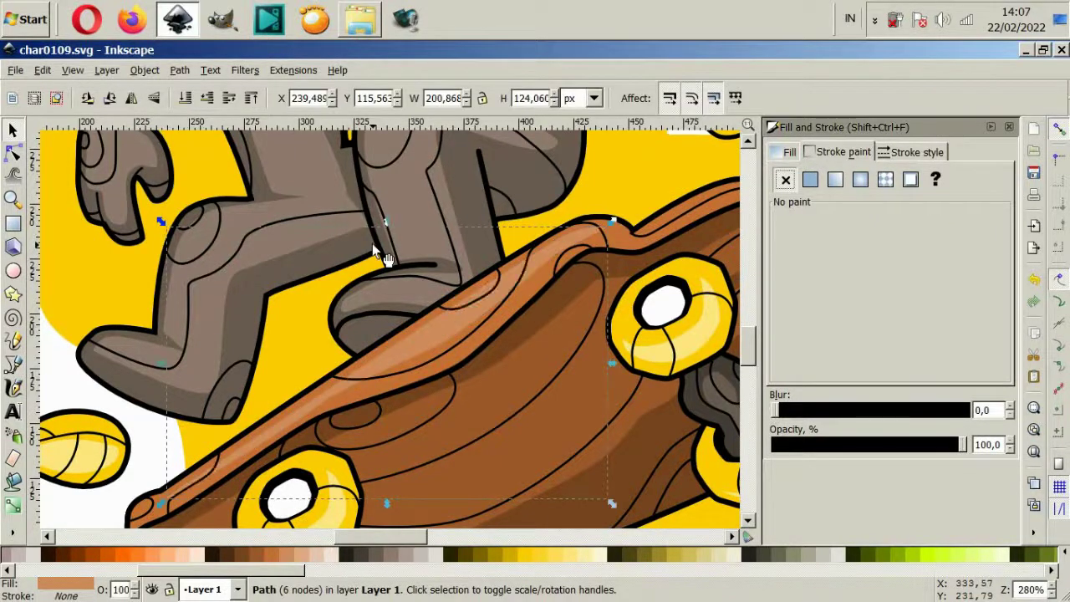
scroll(426, 335, "down", 2)
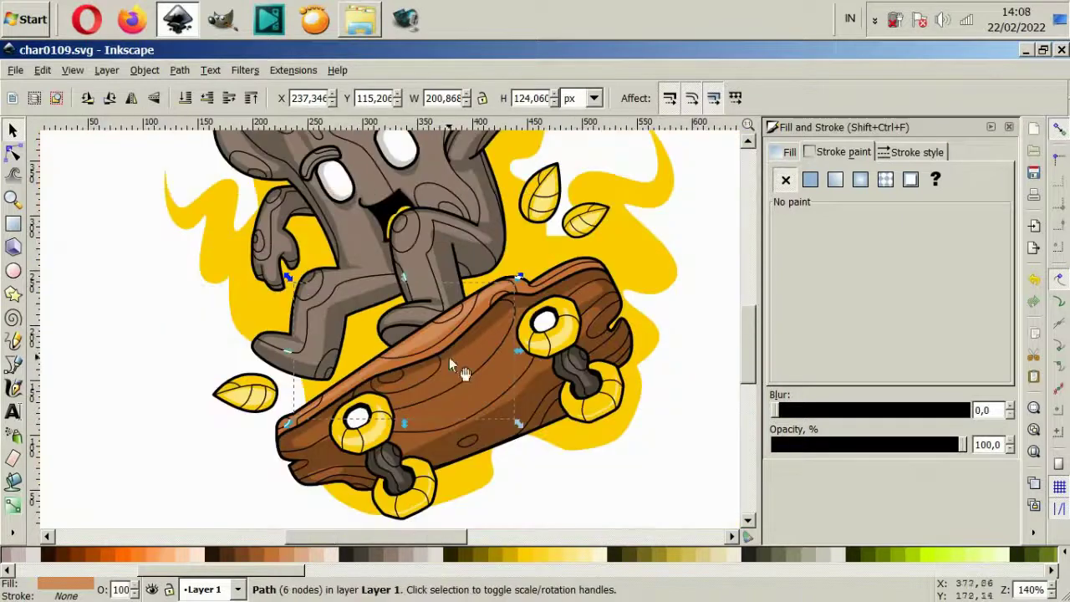
key("Escape")
scroll(599, 292, "up", 3)
scroll(598, 293, "down", 2, "ctrl")
scroll(554, 239, "up", 2, "ctrl")
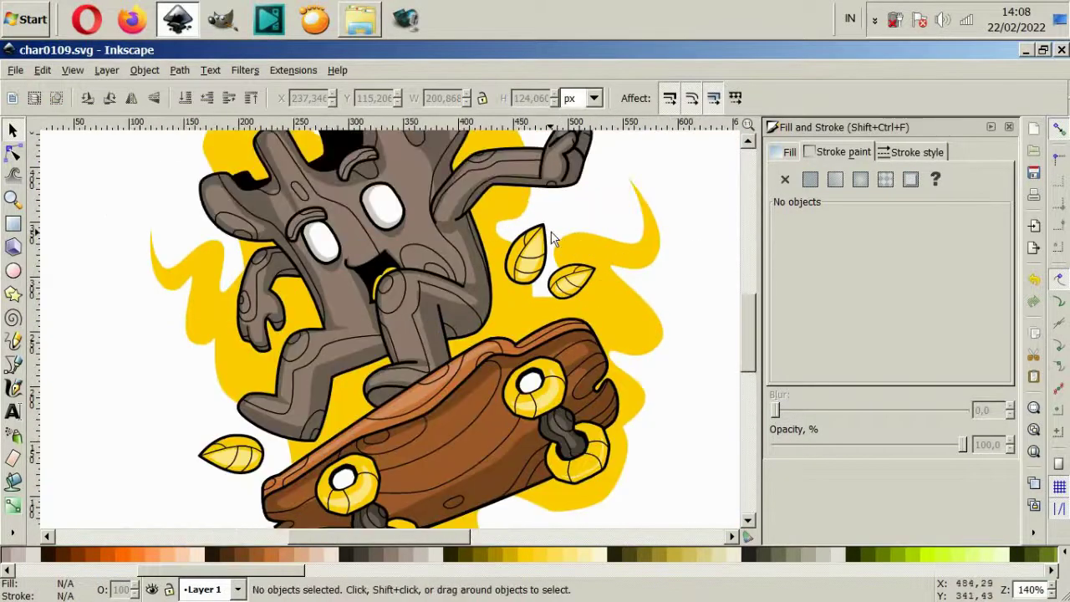
scroll(560, 250, "down", 2, "ctrl")
scroll(613, 310, "up", 2, "ctrl")
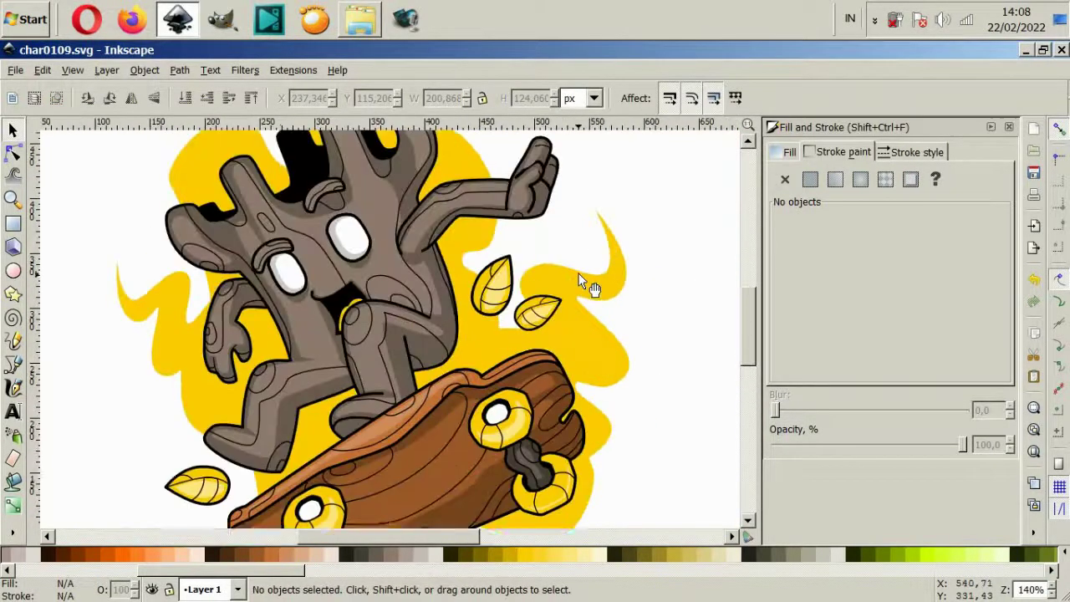
scroll(493, 421, "down", 3)
scroll(440, 381, "up", 2, "ctrl")
- Draw a closed C-shaped outline on the skateboard deck with the Pen tool
key("b")
scroll(334, 358, "up", 2, "ctrl")
left_click(311, 309)
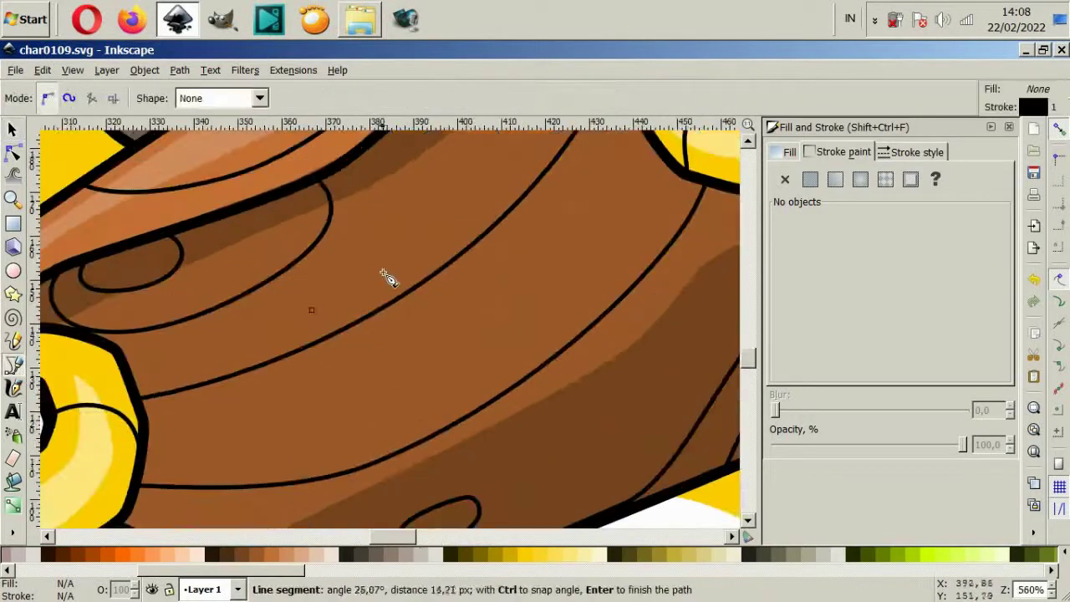
left_click(437, 295)
left_click_drag(386, 339, 358, 341)
left_click(358, 396)
left_click(452, 390)
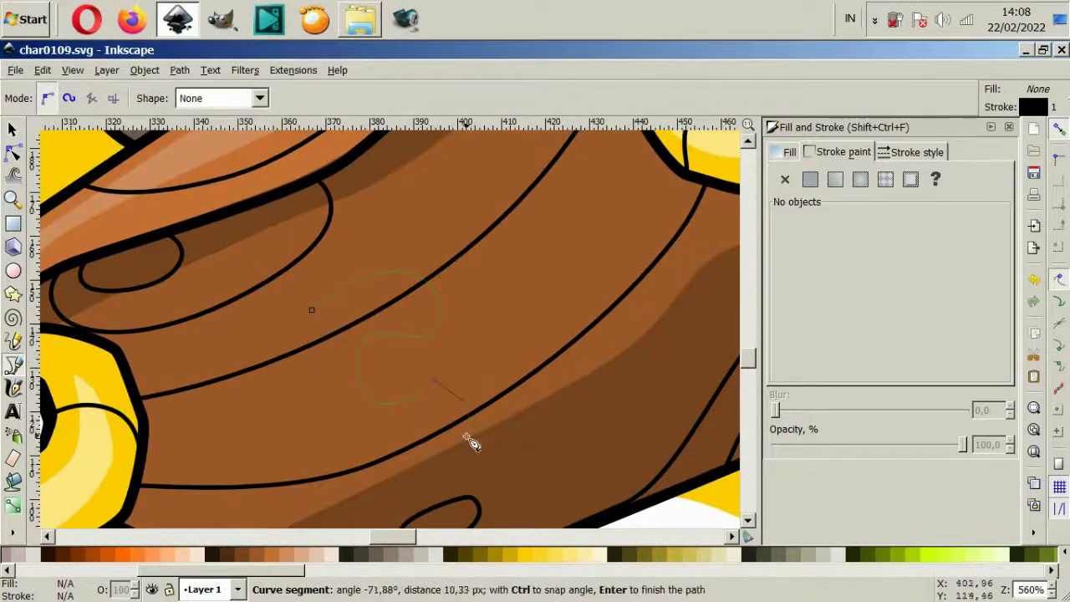
left_click(470, 437)
left_click(303, 335)
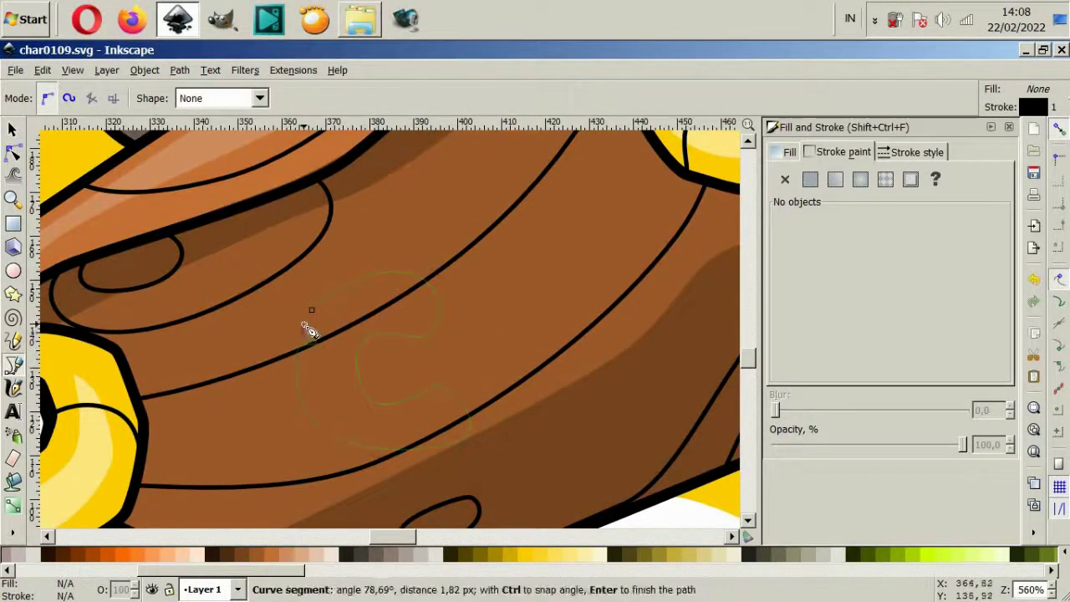
left_click_drag(311, 309, 322, 311)
- Fill the C white, remove its outline, and refine its curves by adjusting nodes
left_click(219, 554)
left_click(843, 151)
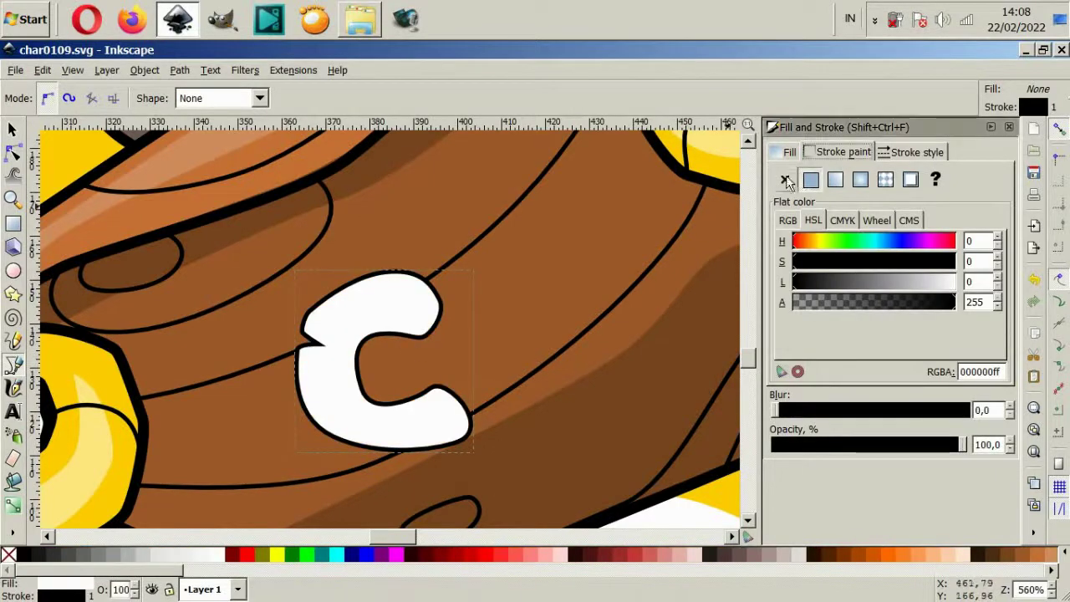
left_click(784, 179)
left_click(13, 155)
left_click(332, 462)
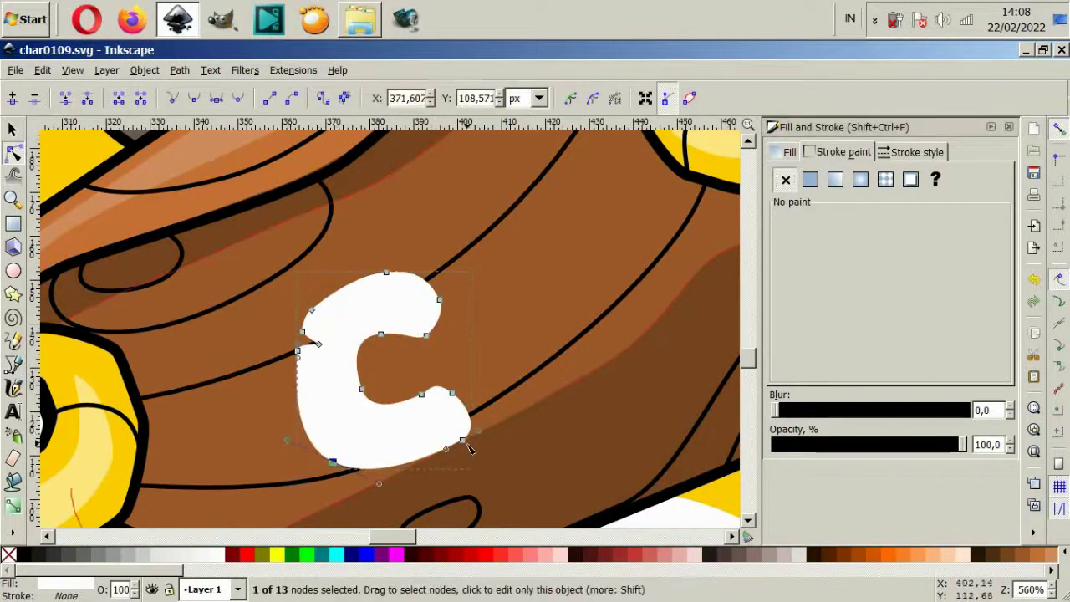
left_click_drag(453, 393, 461, 405)
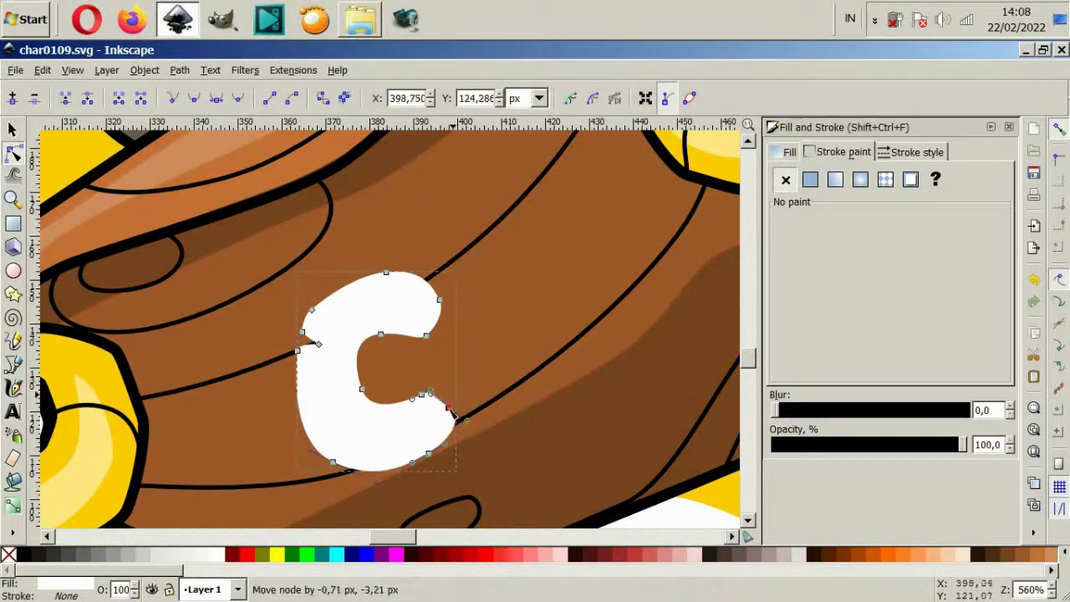
key("Escape")
left_click(386, 272)
left_click_drag(337, 274, 334, 276)
left_click(473, 362)
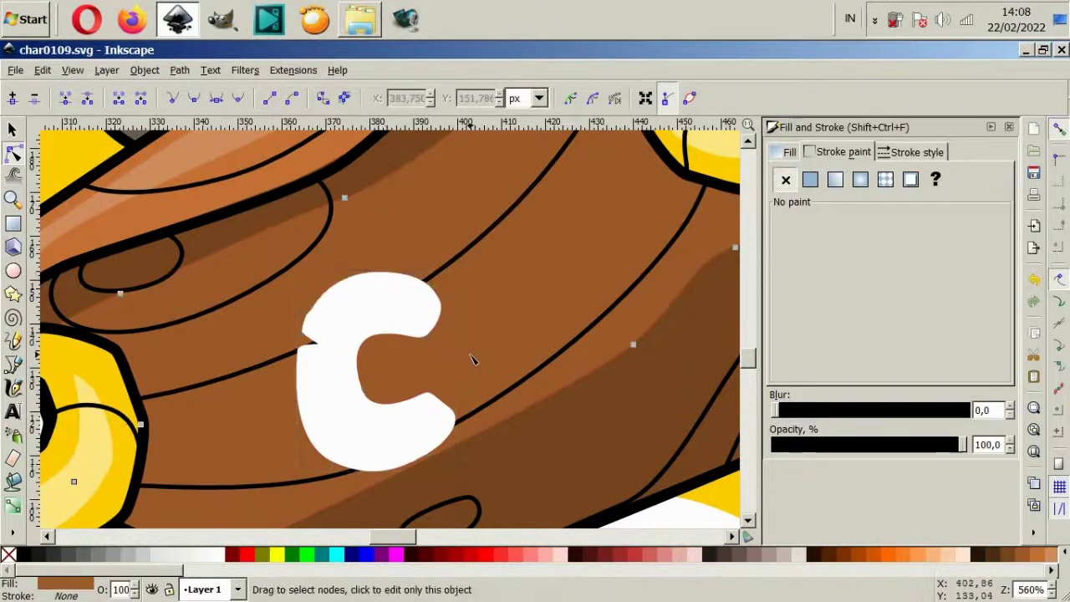
- Duplicate the C, place the copy beside it, and flip the copy
left_click(13, 127)
left_click_drag(370, 424, 353, 430)
key("ctrl+d")
mouse_move(380, 463)
left_mouse_down()
mouse_move(534, 463)
mouse_move(499, 443)
left_mouse_up()
left_click(131, 97)
key("ctrl+a")
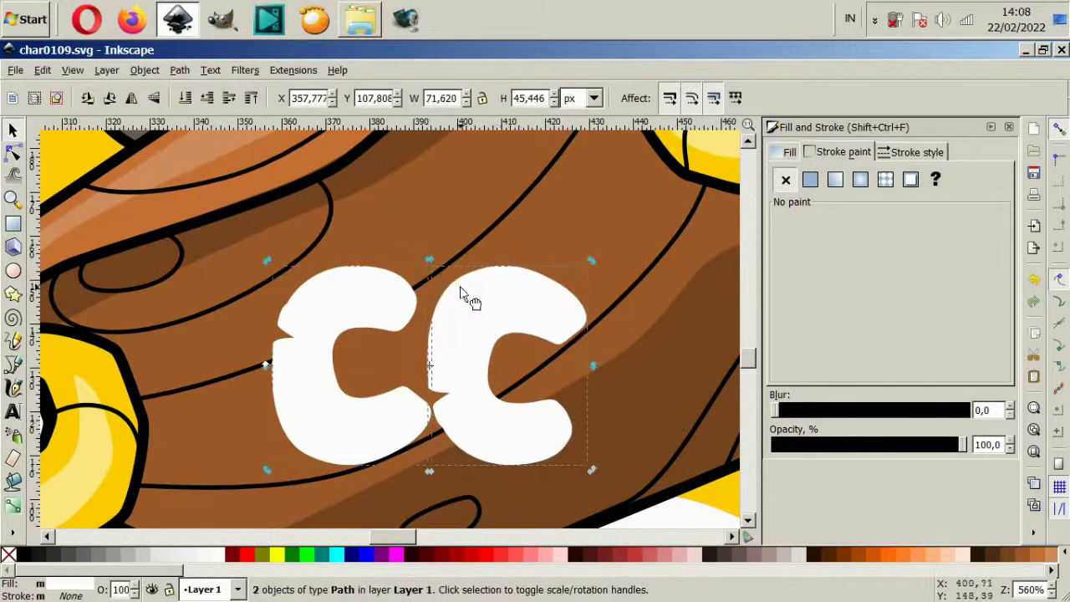
- Skew and rotate both C shapes so they slant with the deck
left_click(468, 296)
left_click_drag(591, 365, 582, 319)
scroll(581, 319, "down", 5)
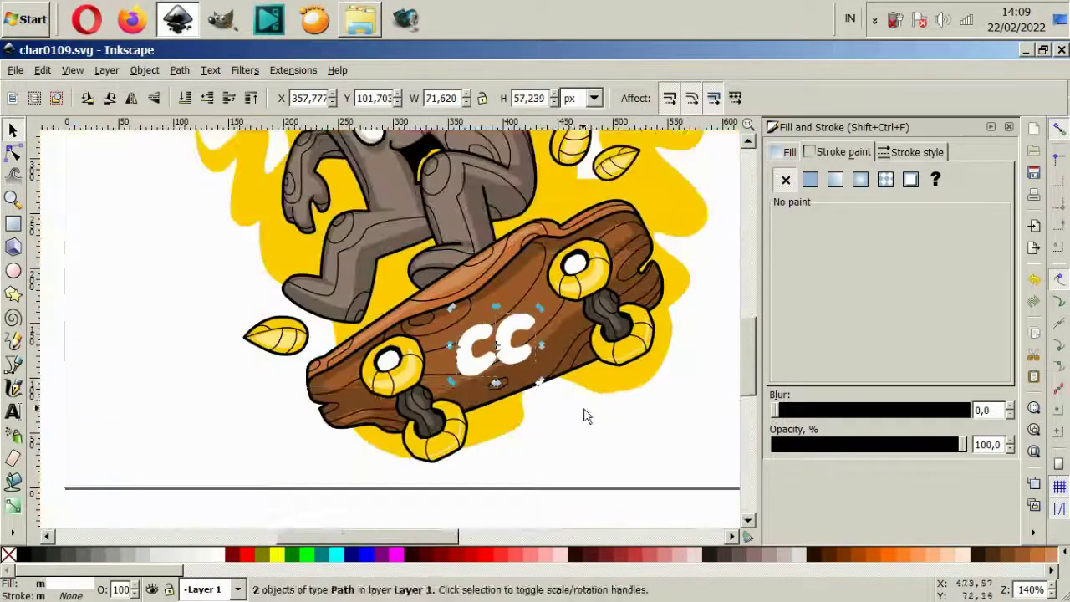
scroll(499, 350, "up", 3)
left_click(495, 339)
left_click_drag(520, 376, 528, 355)
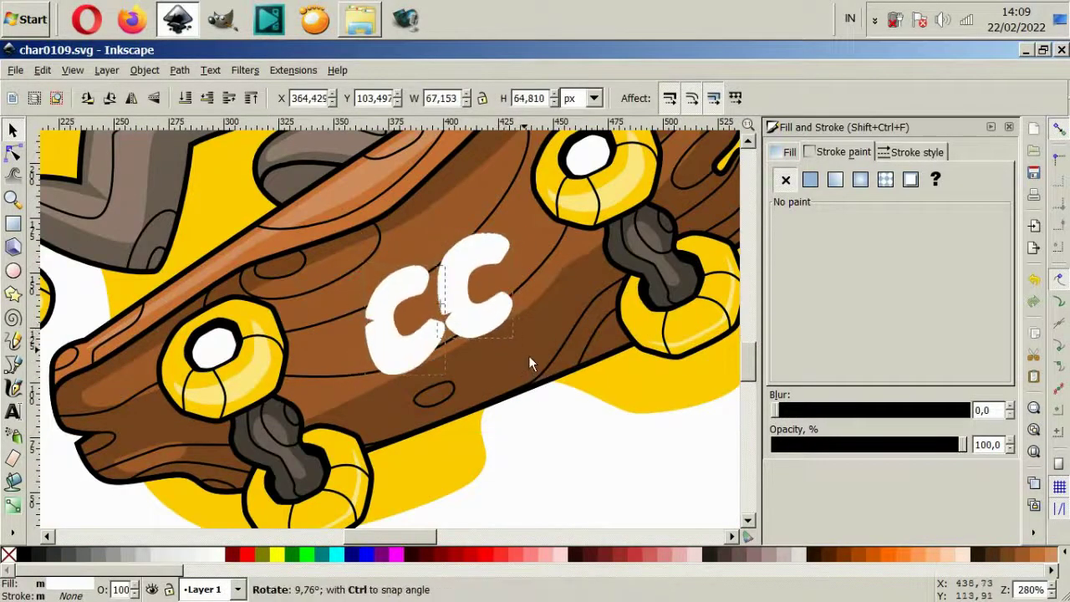
- Move the CC logo into place on the deck and shrink it to fit the board
left_click_drag(477, 331, 487, 350)
scroll(487, 350, "down", 4)
scroll(497, 354, "up", 4)
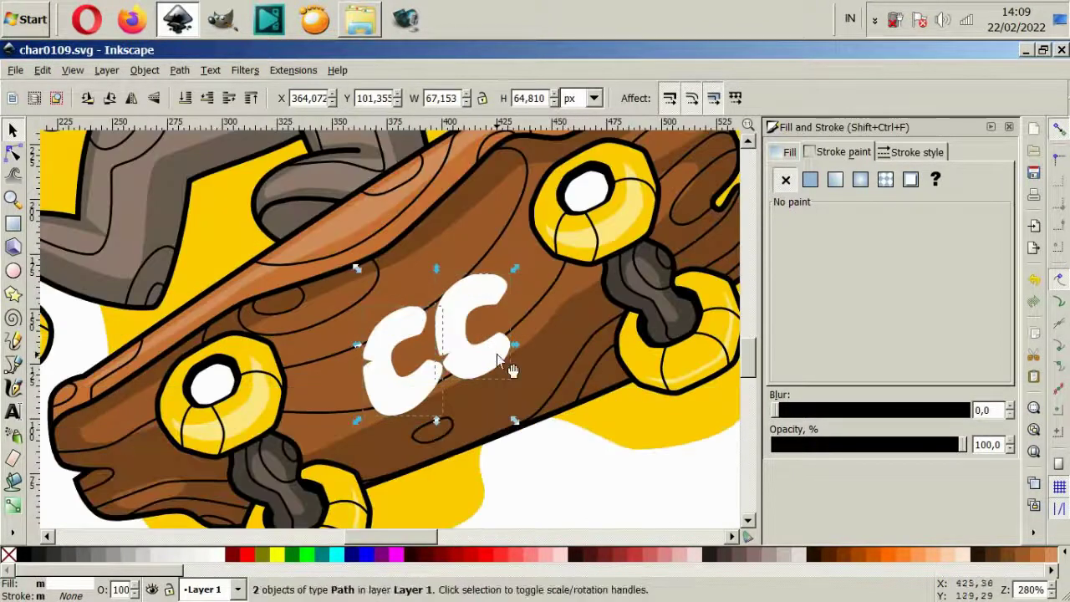
left_click_drag(523, 266, 504, 281)
left_click(468, 437)
left_click(417, 388)
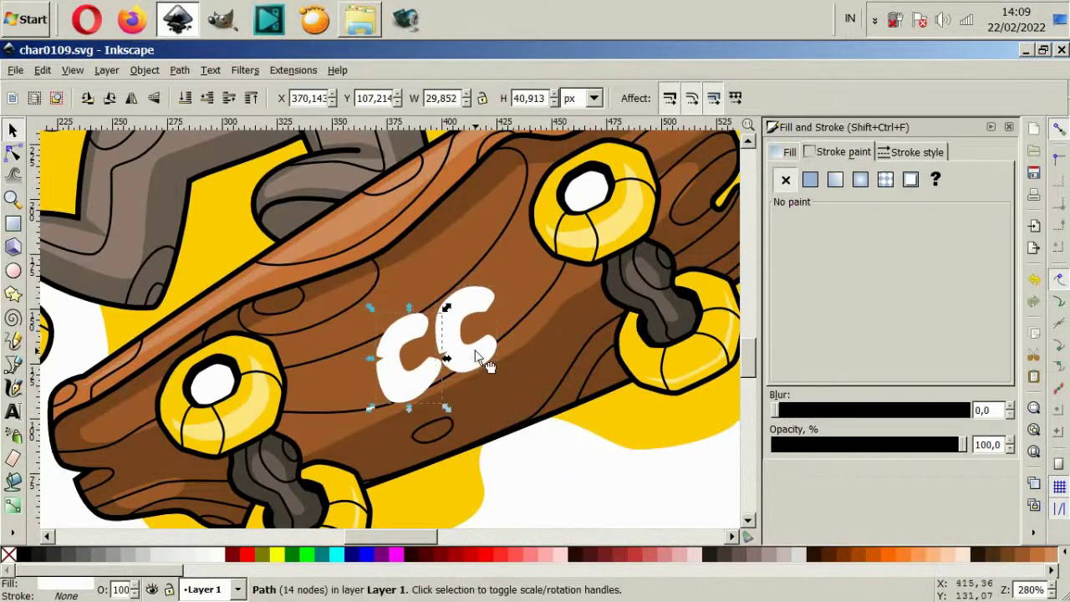
left_click(500, 428)
scroll(451, 352, "up", 2)
- Draw a closed, curved slash shape across the CC letters and fill it
key("b")
left_click(243, 432)
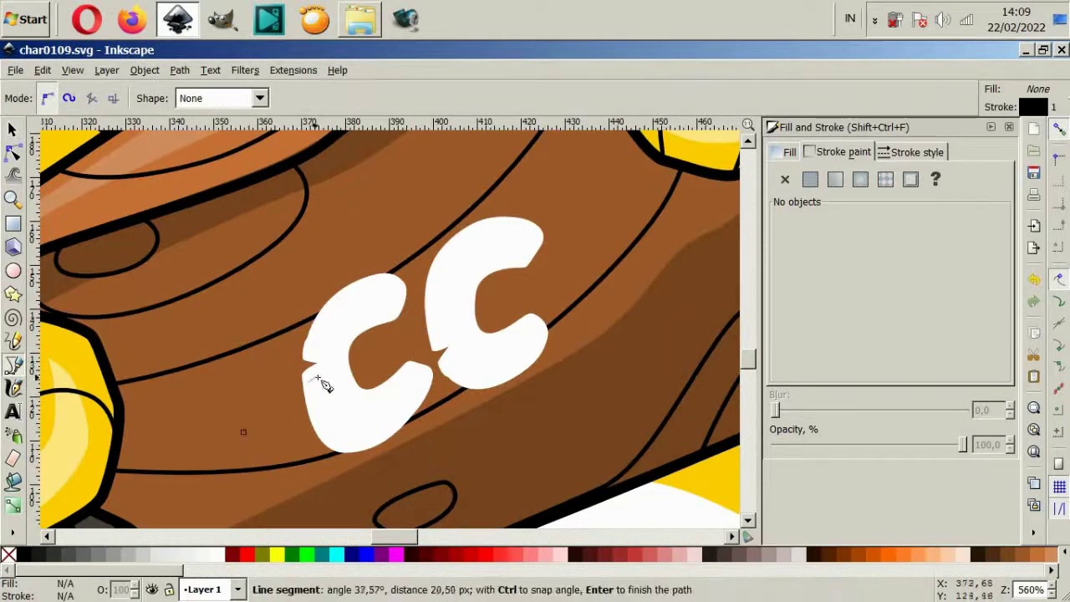
mouse_move(616, 239)
left_mouse_down()
mouse_move(433, 344)
mouse_move(363, 371)
left_mouse_up()
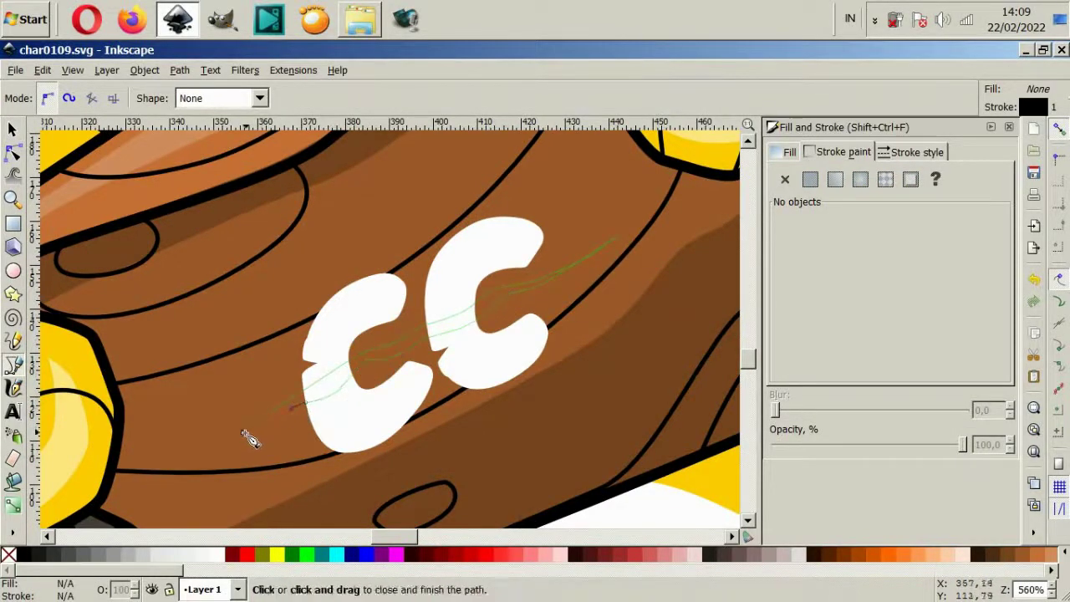
left_click(243, 432)
left_click(22, 559)
scroll(375, 351, "down", 2)
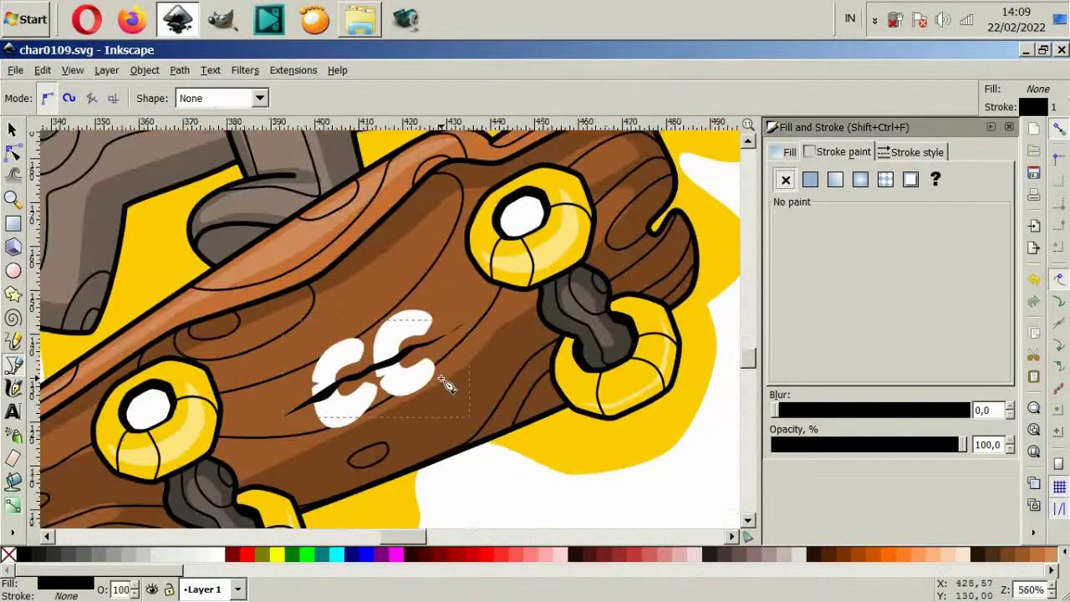
scroll(203, 205, "up", 4)
- Recolour the slash red and select it as a whole object
key("F2")
scroll(397, 336, "down", 6)
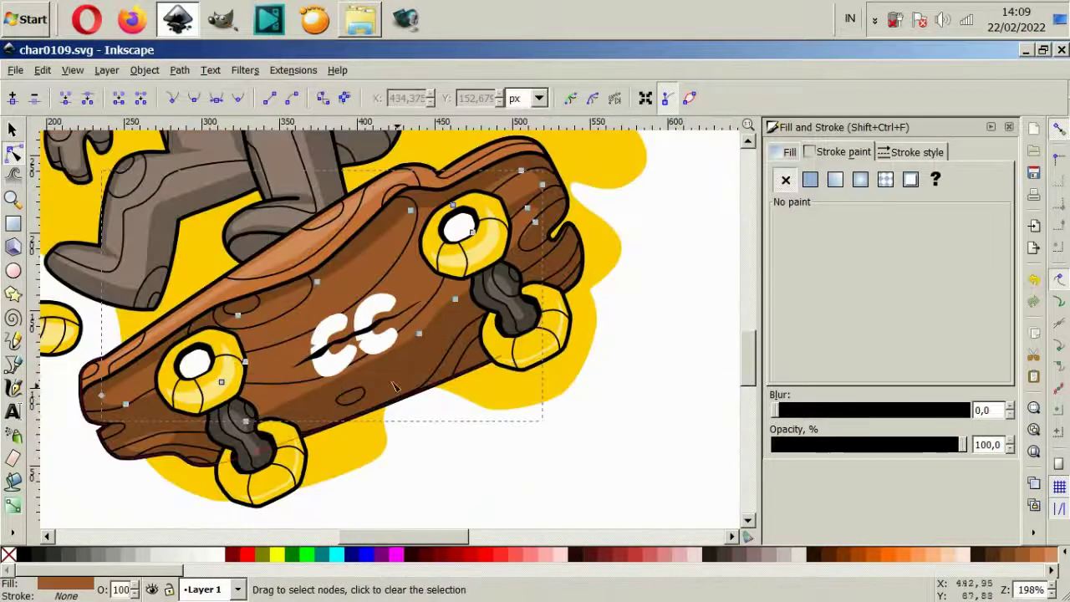
left_click(483, 547)
key("Escape")
scroll(710, 531, "down", 2)
key("F1")
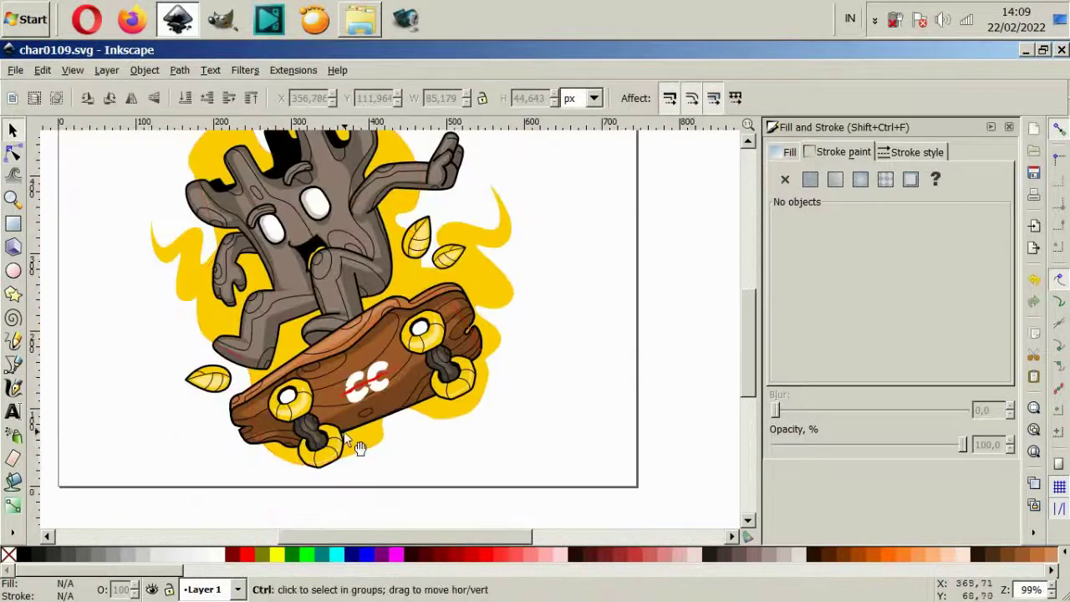
left_click(358, 377)
scroll(440, 326, "up", 4)
- Rotate the slash across the letters, then duplicate it and angle the copy to cross it
left_click(440, 325)
mouse_move(555, 241)
left_mouse_down()
mouse_move(509, 307)
mouse_move(325, 393)
mouse_move(339, 411)
left_mouse_up()
key("ctrl+d")
mouse_move(412, 377)
left_mouse_down()
mouse_move(410, 358)
mouse_move(391, 353)
left_mouse_up()
left_click(449, 294)
mouse_move(431, 282)
left_mouse_down()
mouse_move(422, 300)
mouse_move(426, 284)
left_mouse_up()
- Recolour all the slash strokes yellow and clear the selection
scroll(430, 301, "down", 2)
scroll(485, 376, "down", 2)
scroll(532, 424, "up", 3)
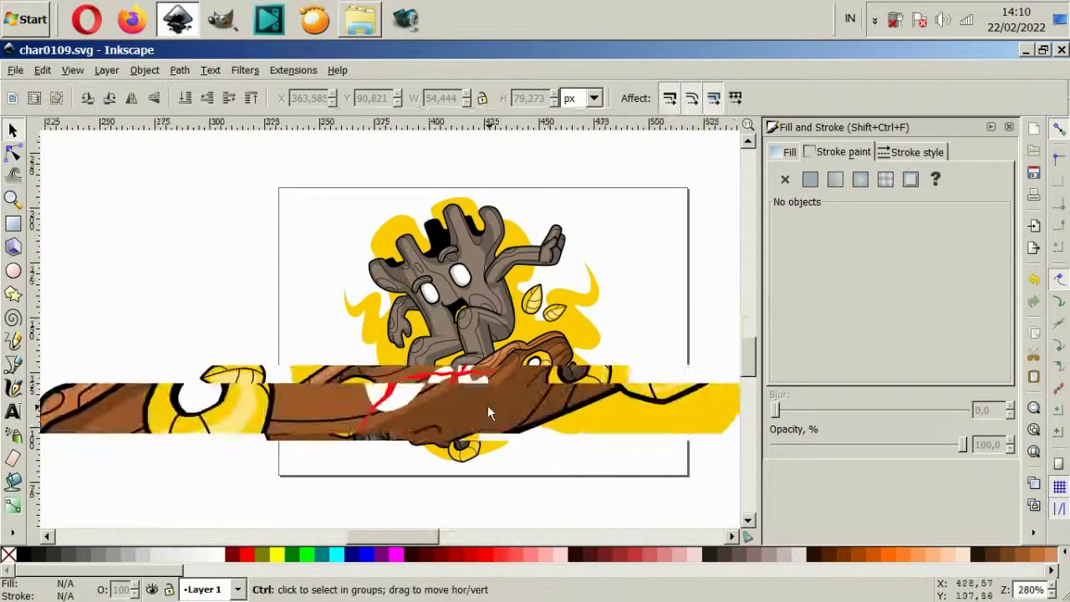
scroll(376, 351, "up", 2)
key("ctrl+a")
scroll(501, 554, "right", 3)
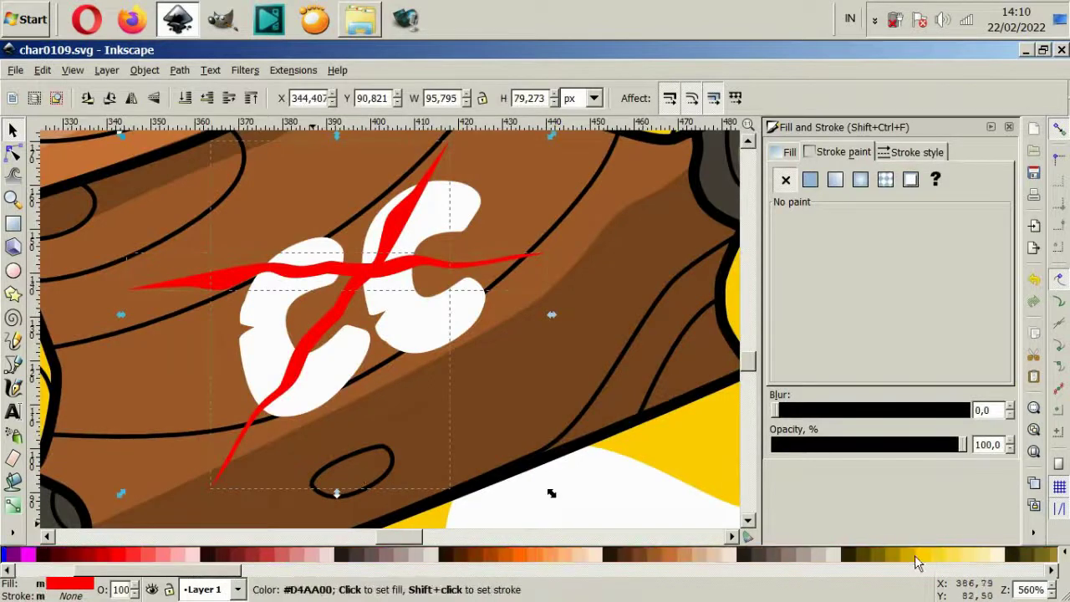
left_click(890, 554)
scroll(480, 432, "down", 4)
scroll(481, 433, "down", 2)
key("Escape")
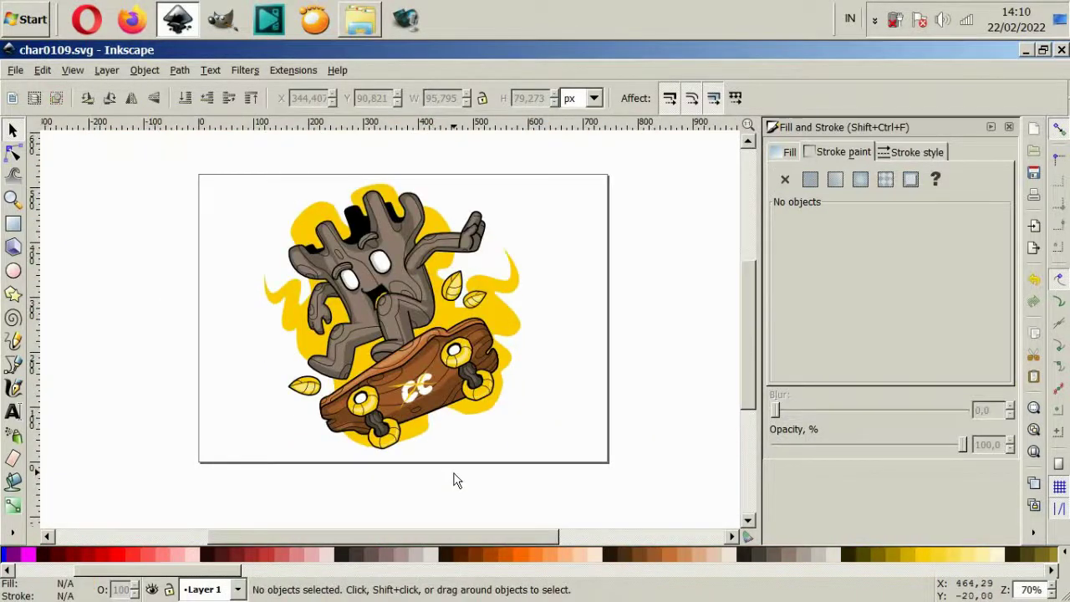